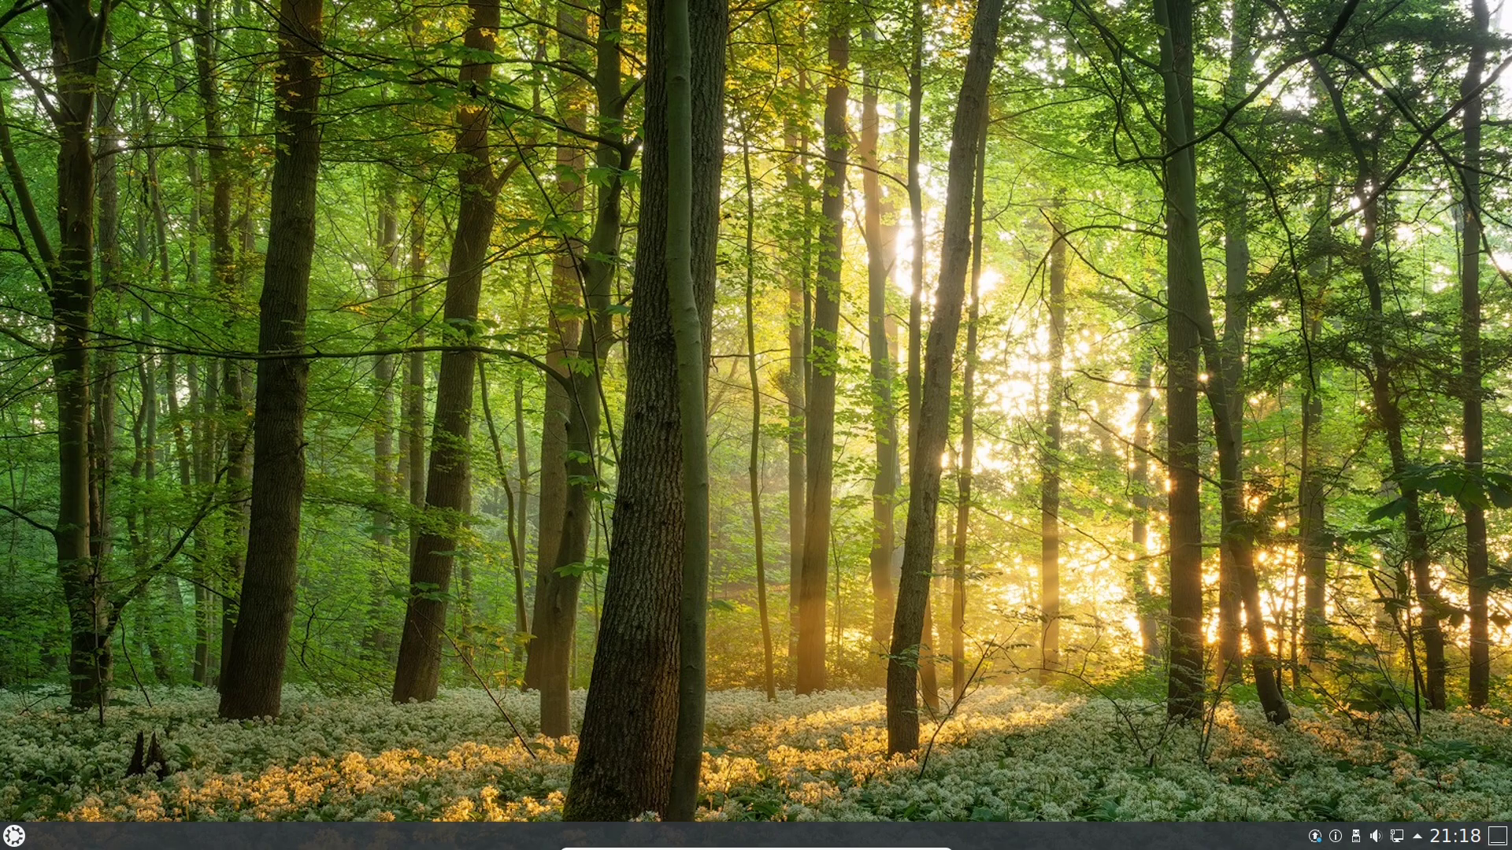
Dismiss the launcher and open Arbeitsfläche einrichten from the desktop's context menu.
left_click(14, 836)
mouse_move(115, 780)
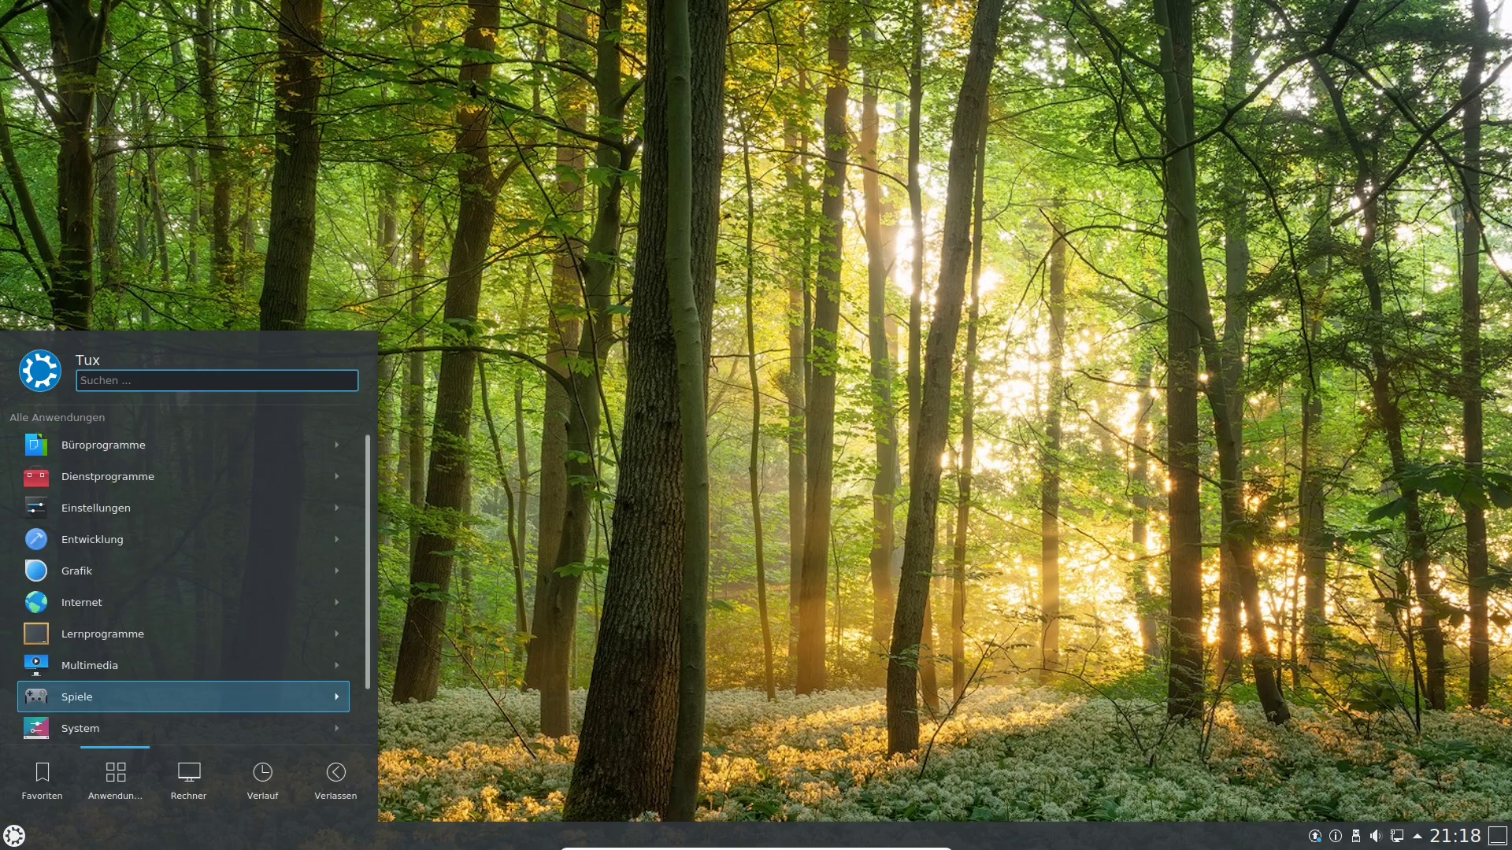
mouse_move(336, 780)
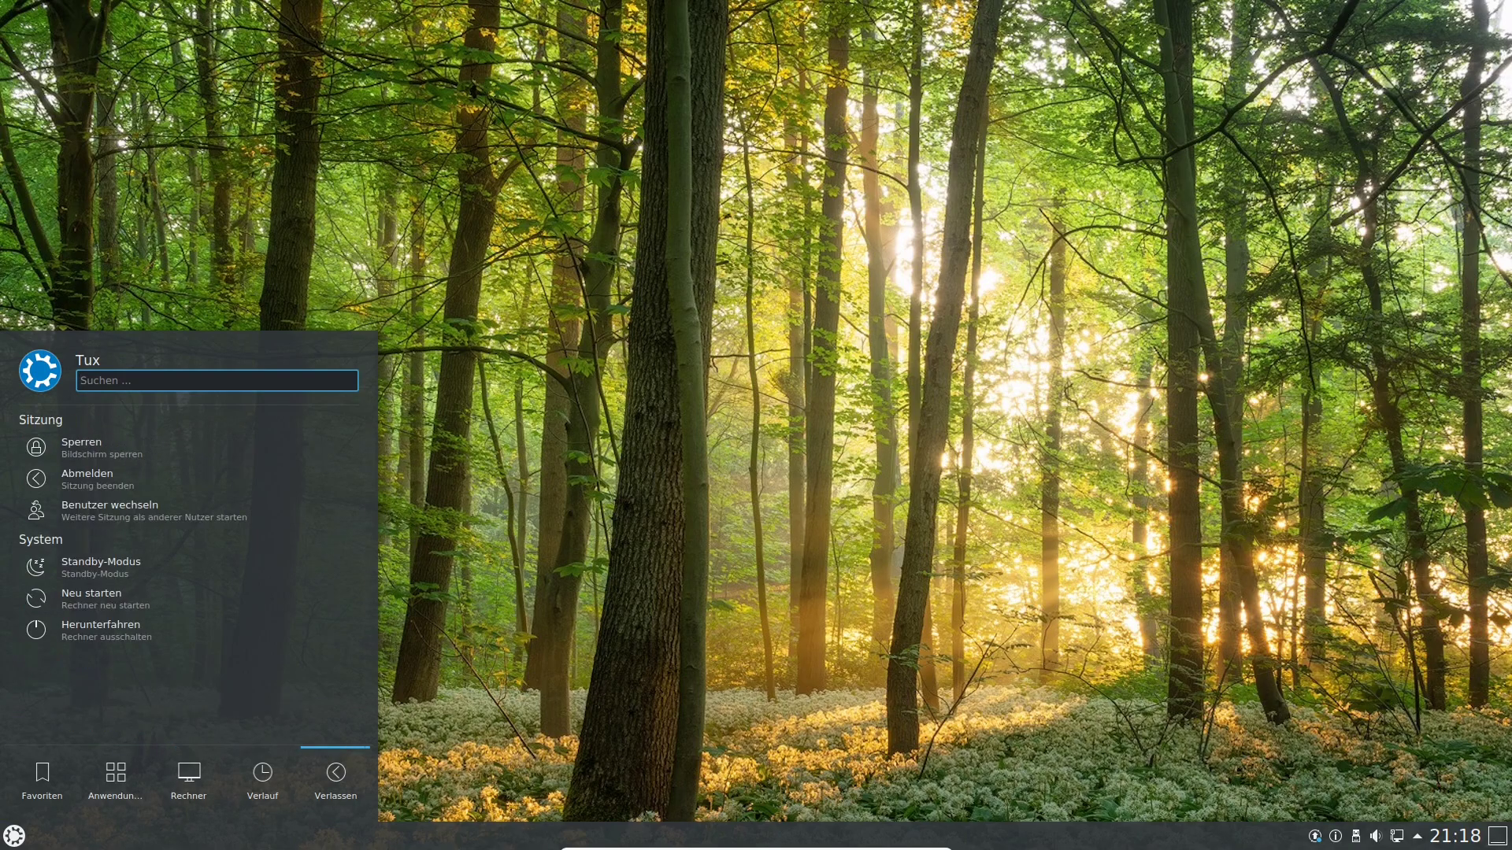
key("Escape")
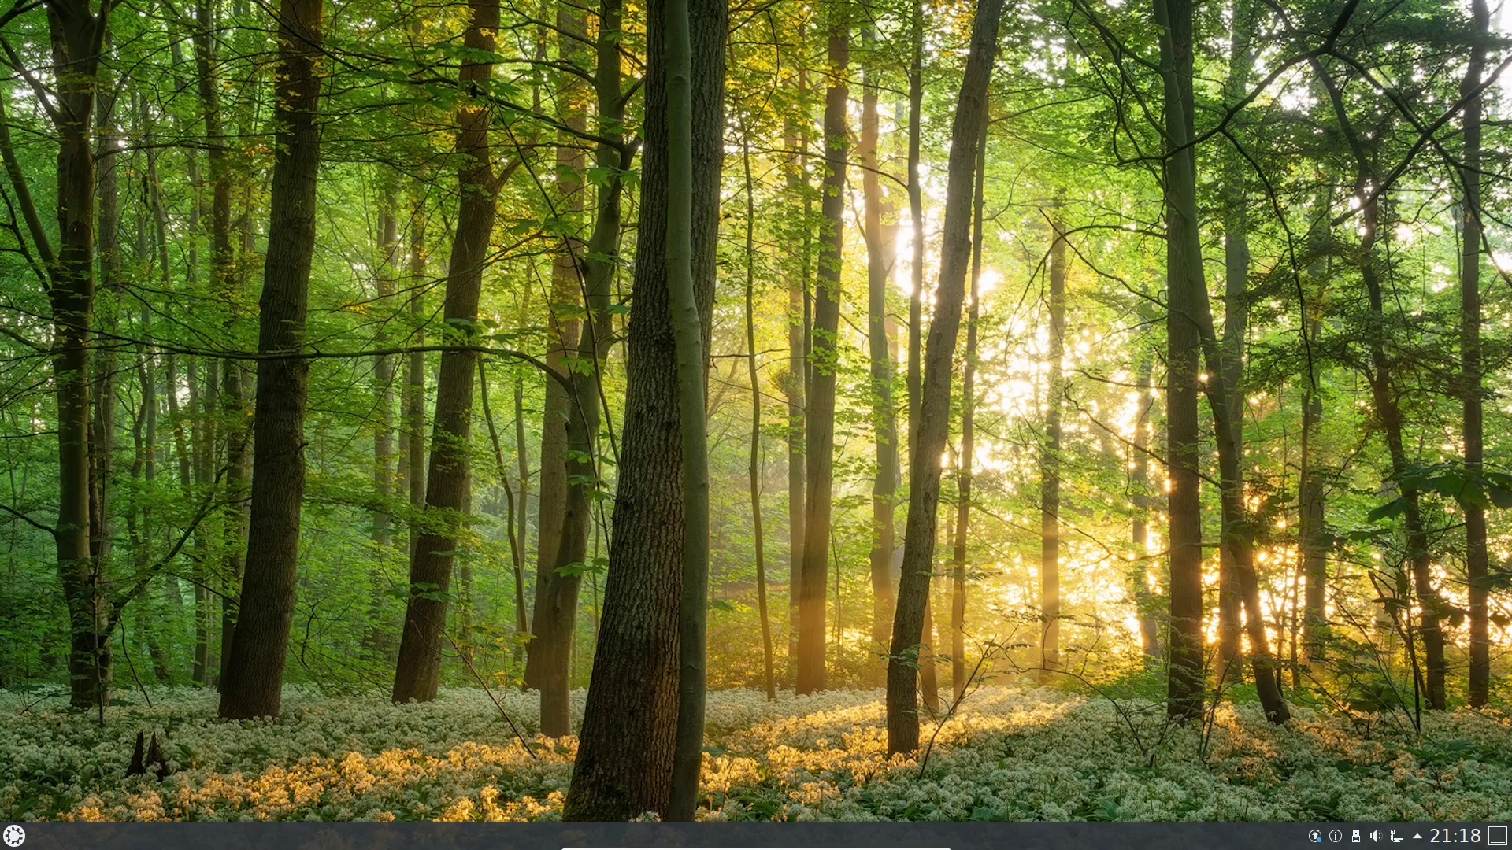
right_click(506, 231)
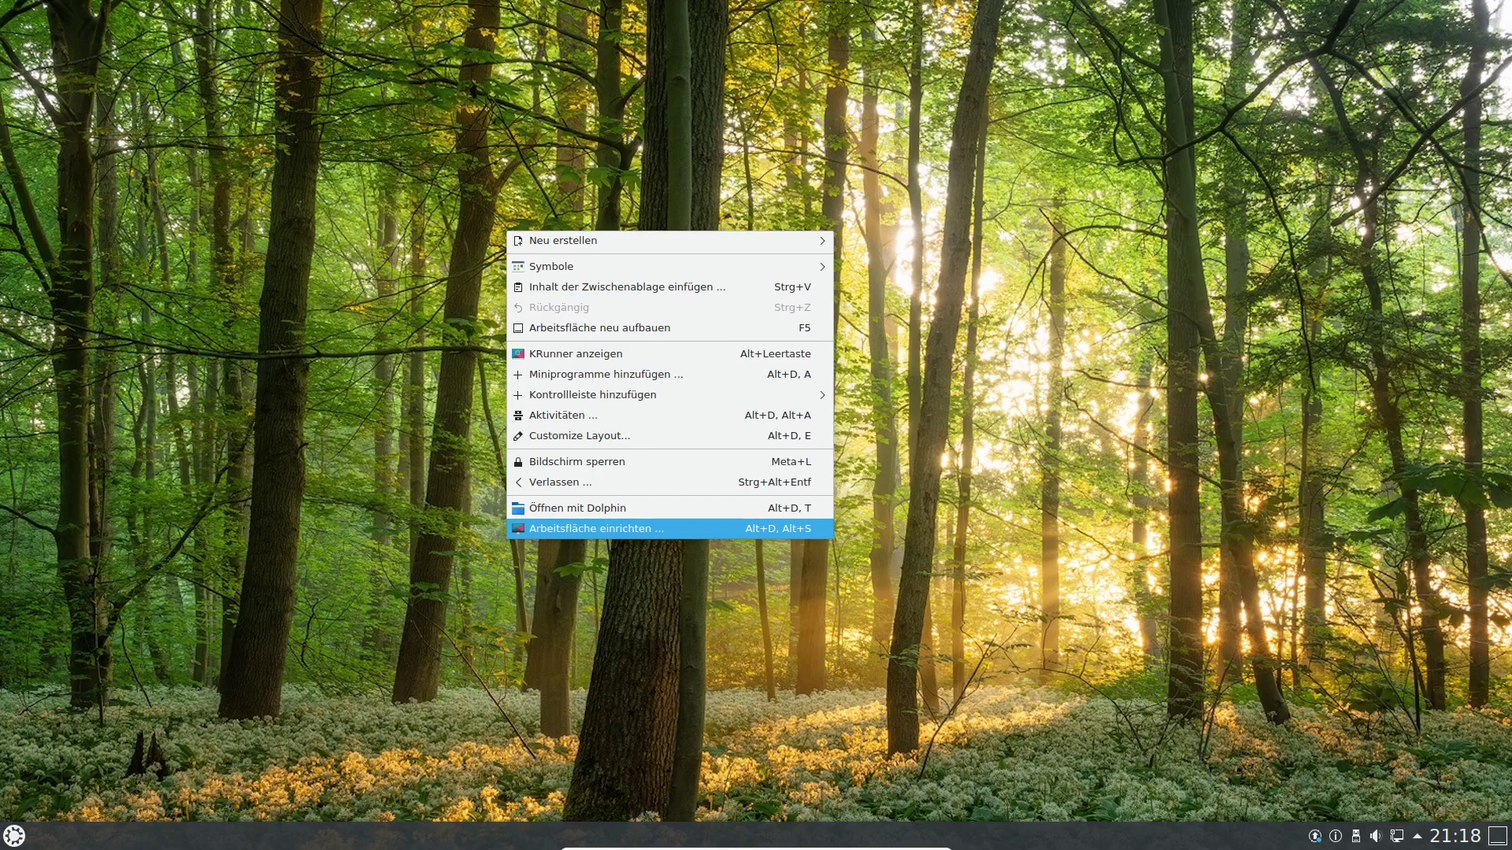
left_click(597, 529)
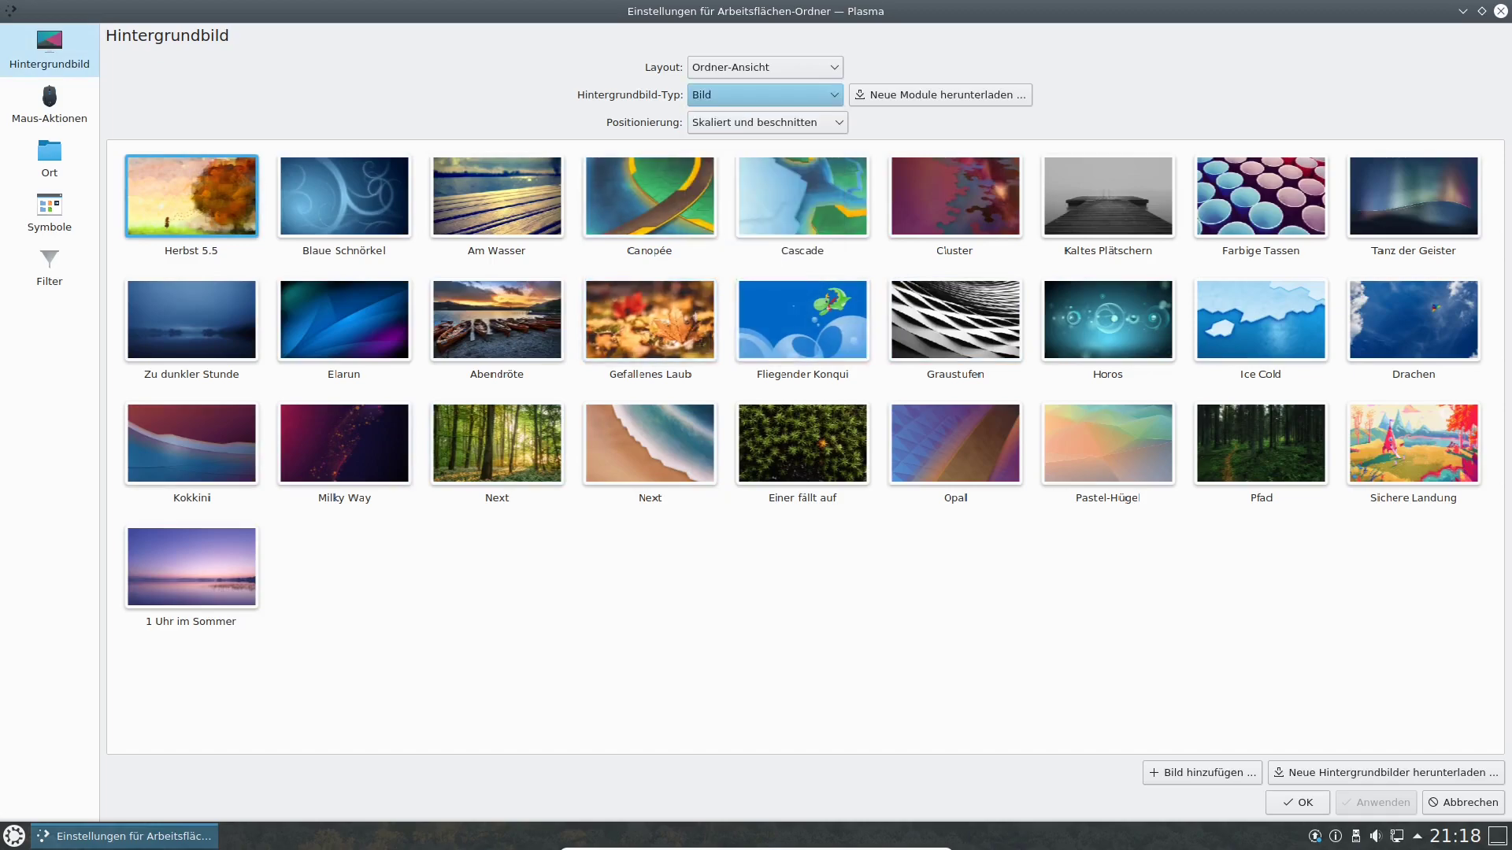
Browse the Neue Module herunterladen plugin list, then close it.
left_click(941, 95)
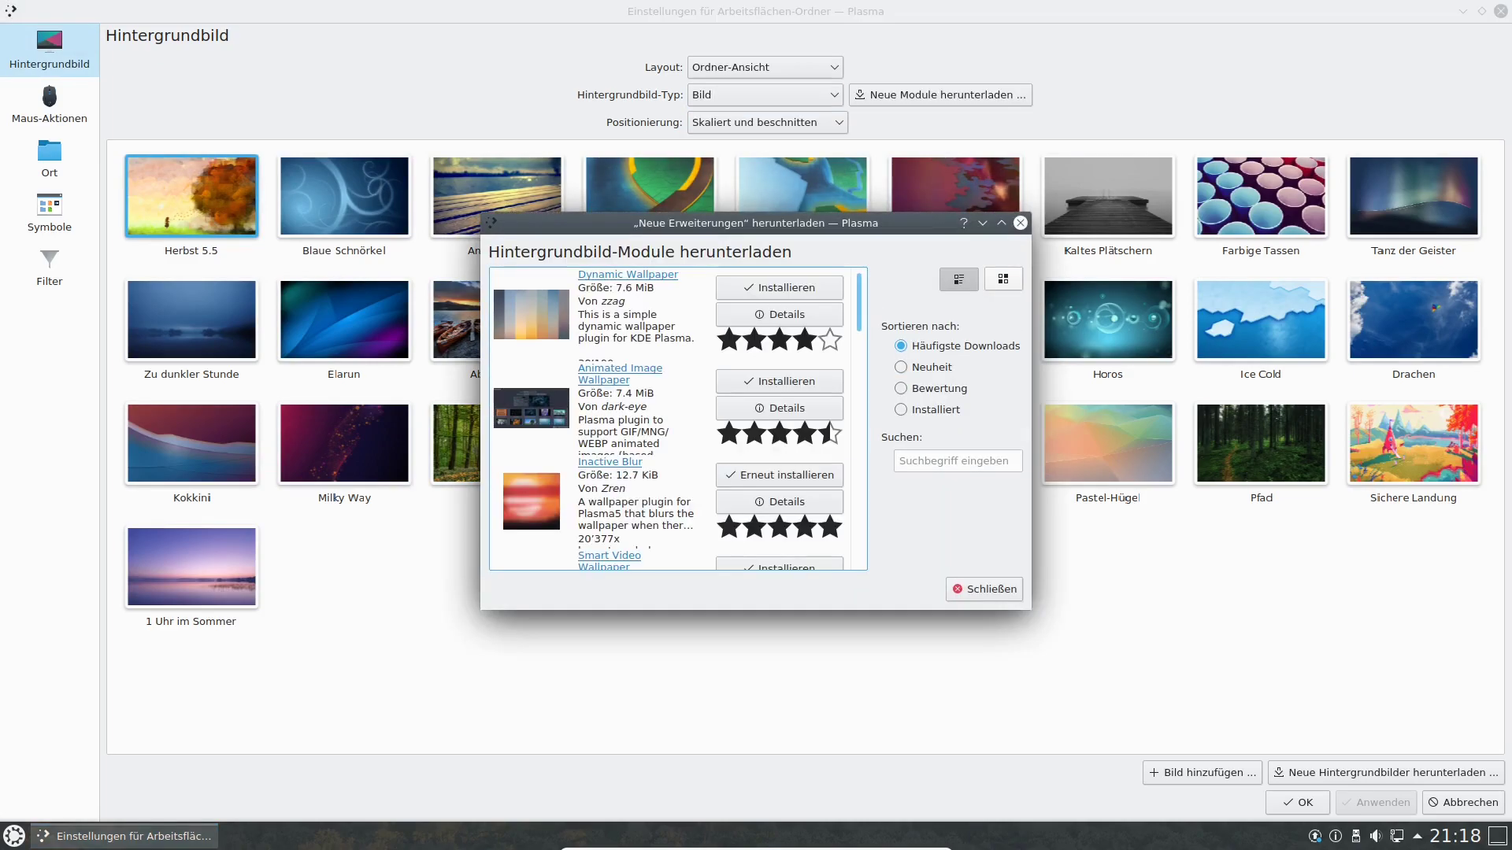
scroll(670, 417, "down", 1)
scroll(669, 417, "down", 8)
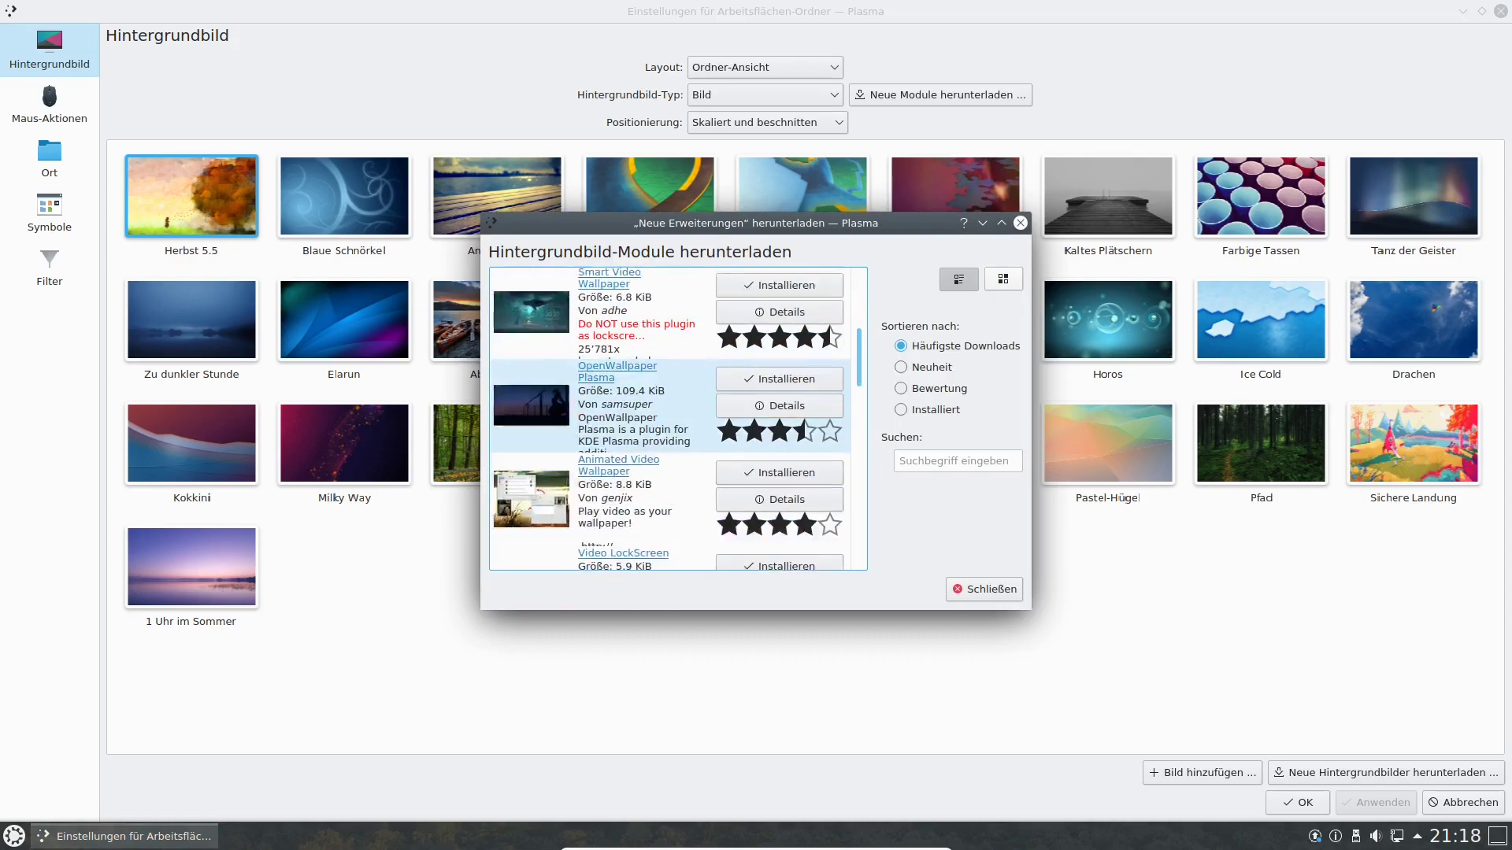
left_click(984, 590)
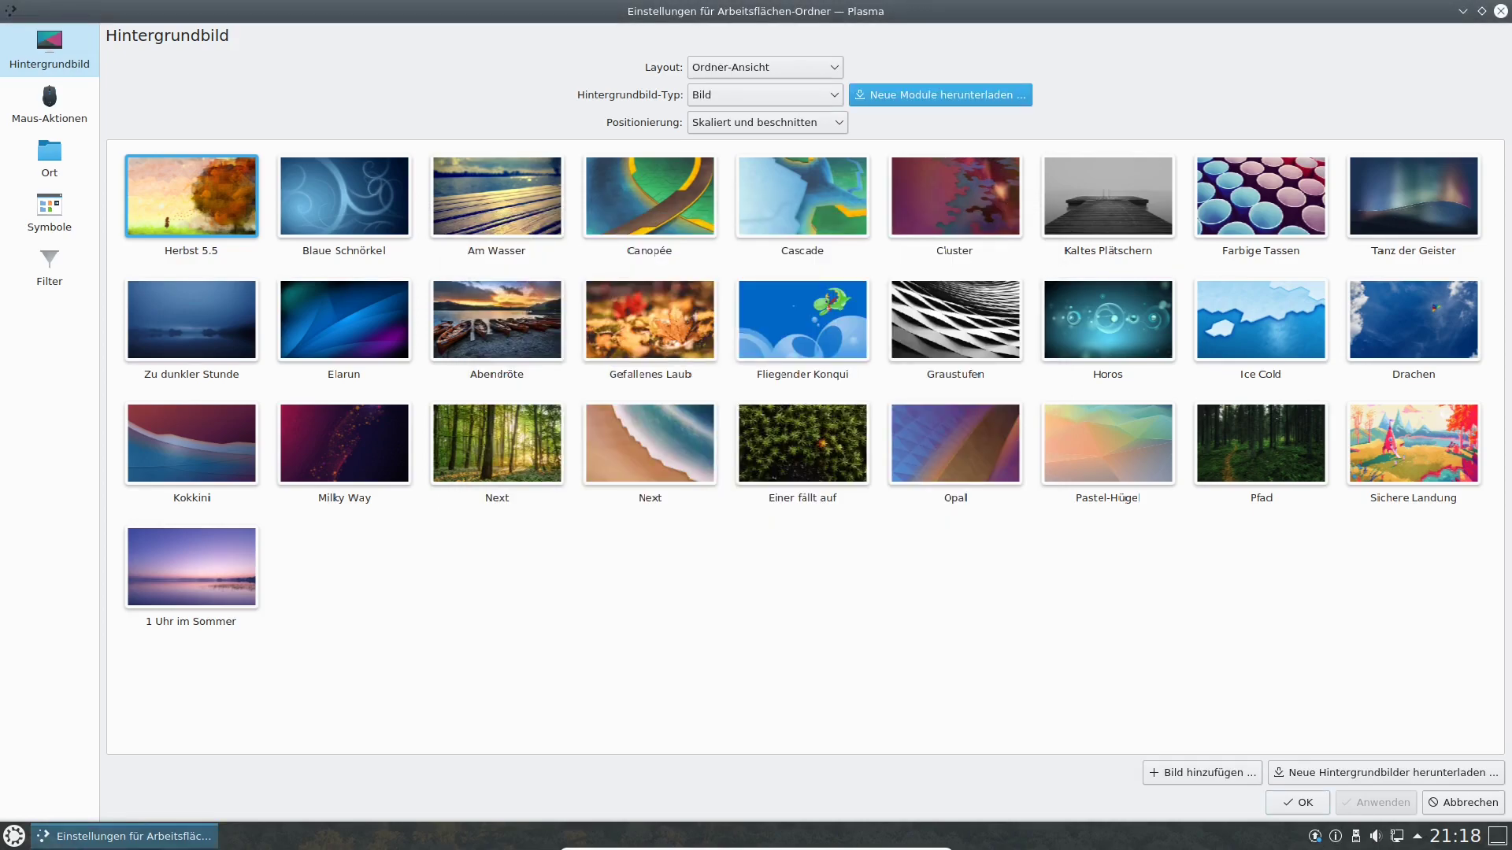
Start Bild hinzufügen, browse to the home folder's Musik folder, then cancel picking.
left_click(1202, 772)
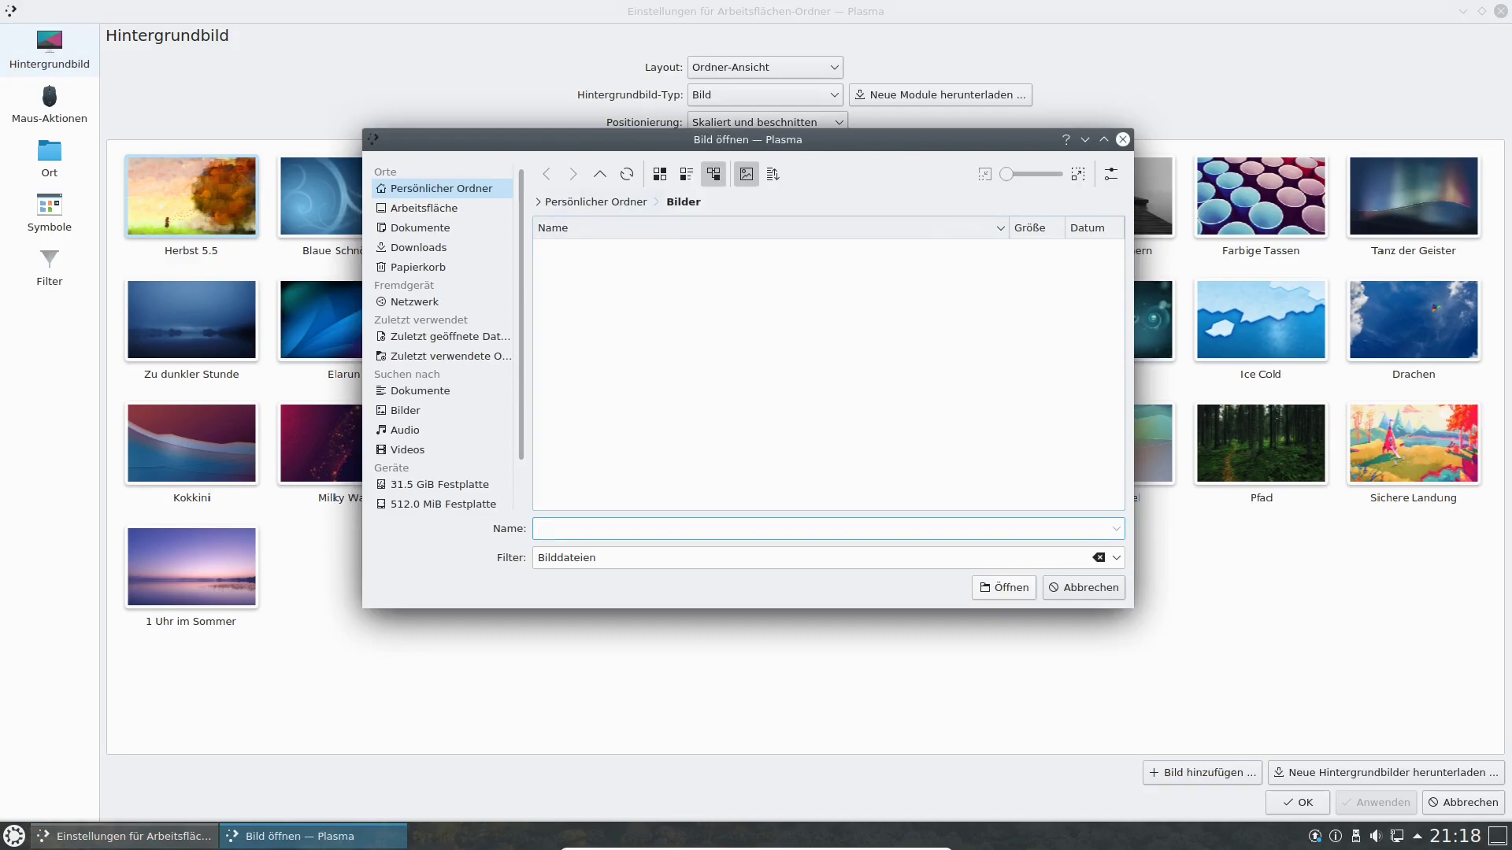
left_click(441, 189)
left_click(582, 295)
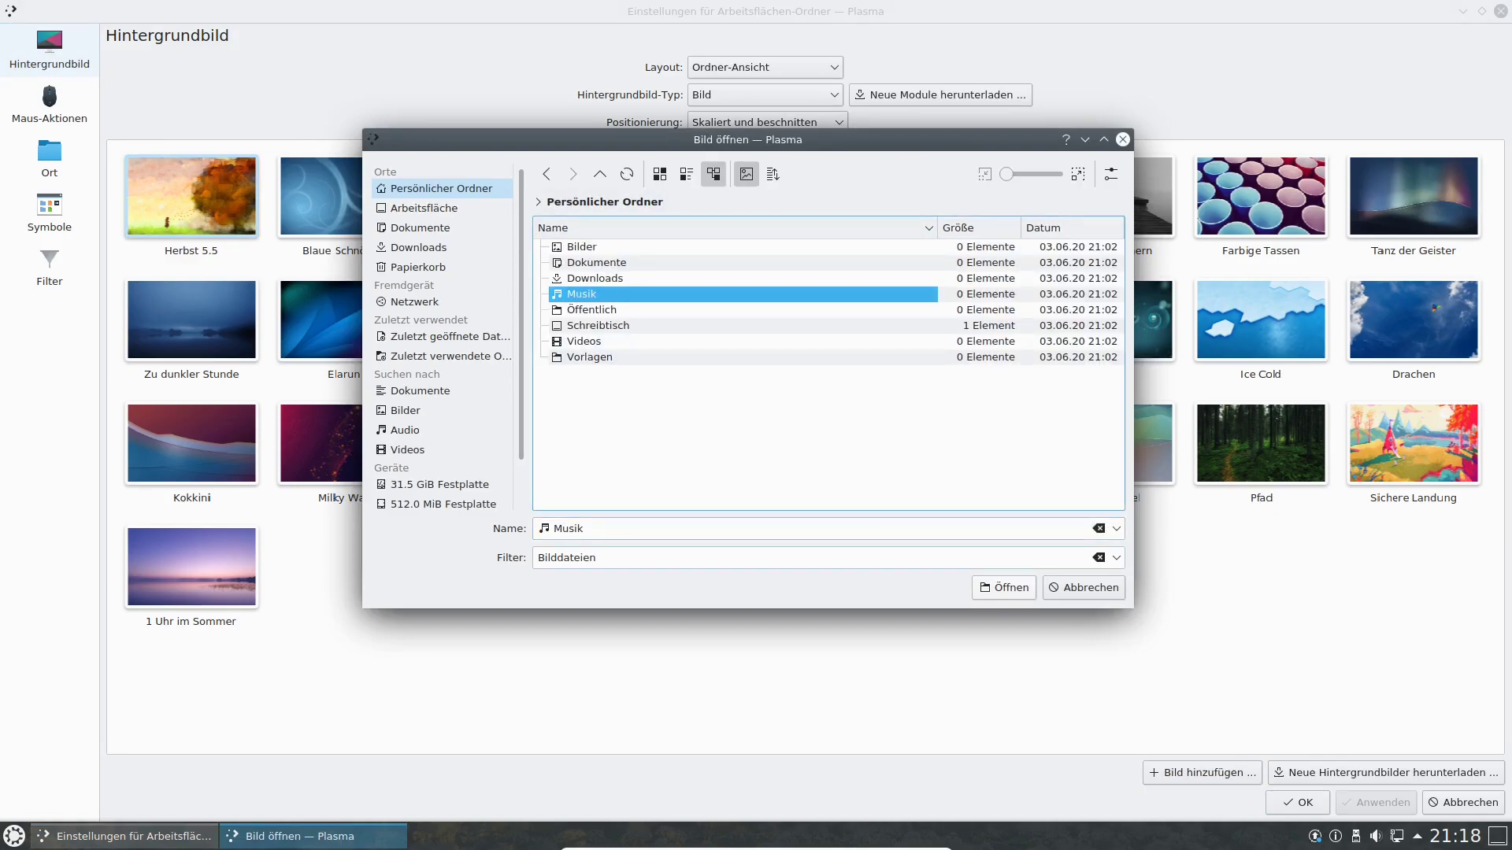
left_click(1083, 587)
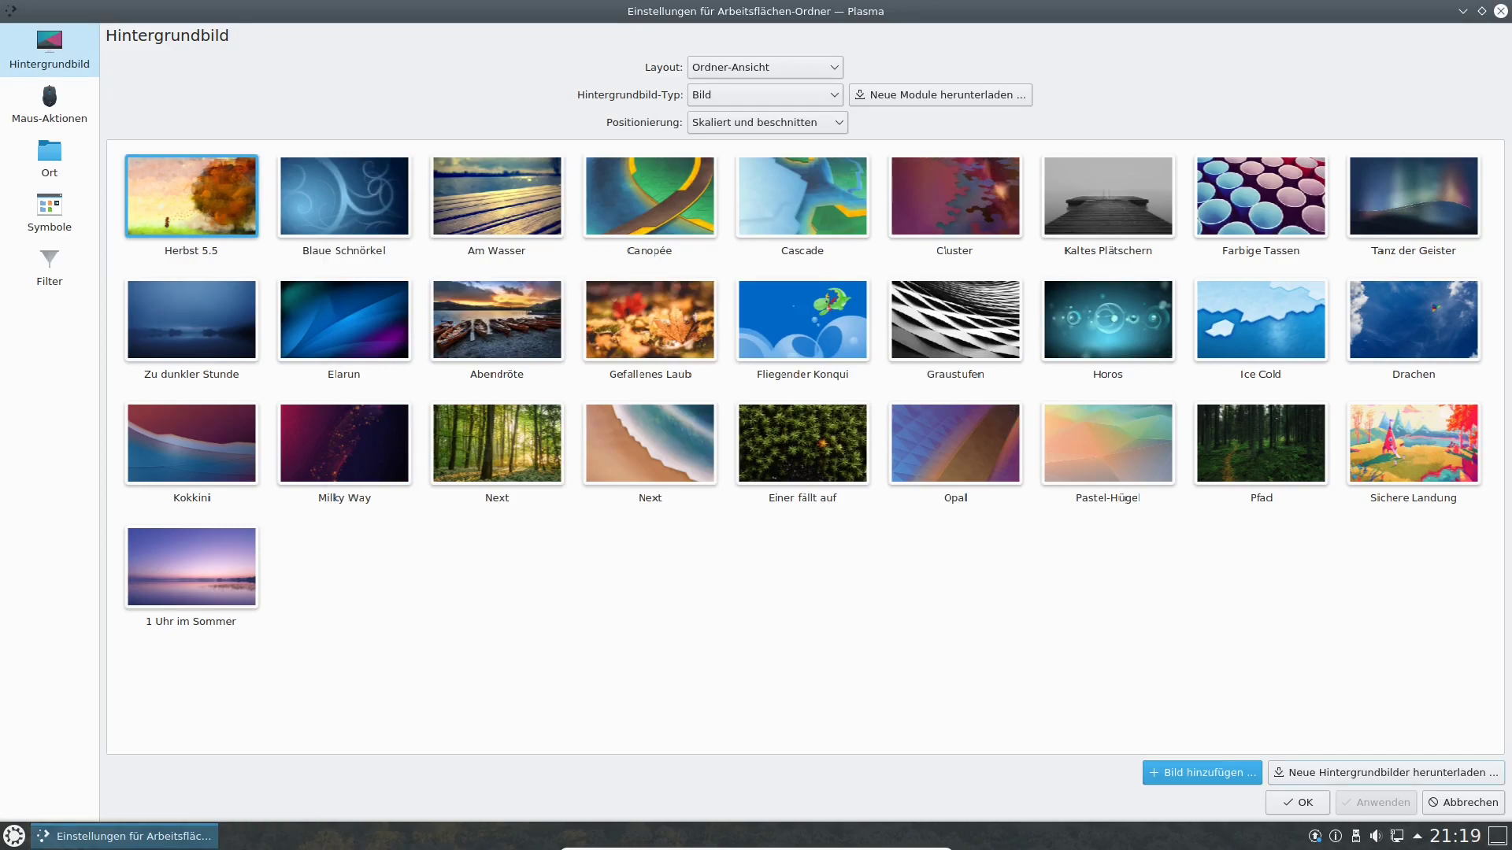
Open the new-wallpaper catalogue, try the Nature and Animals categories, and return to Alle Kategorien.
left_click(1386, 773)
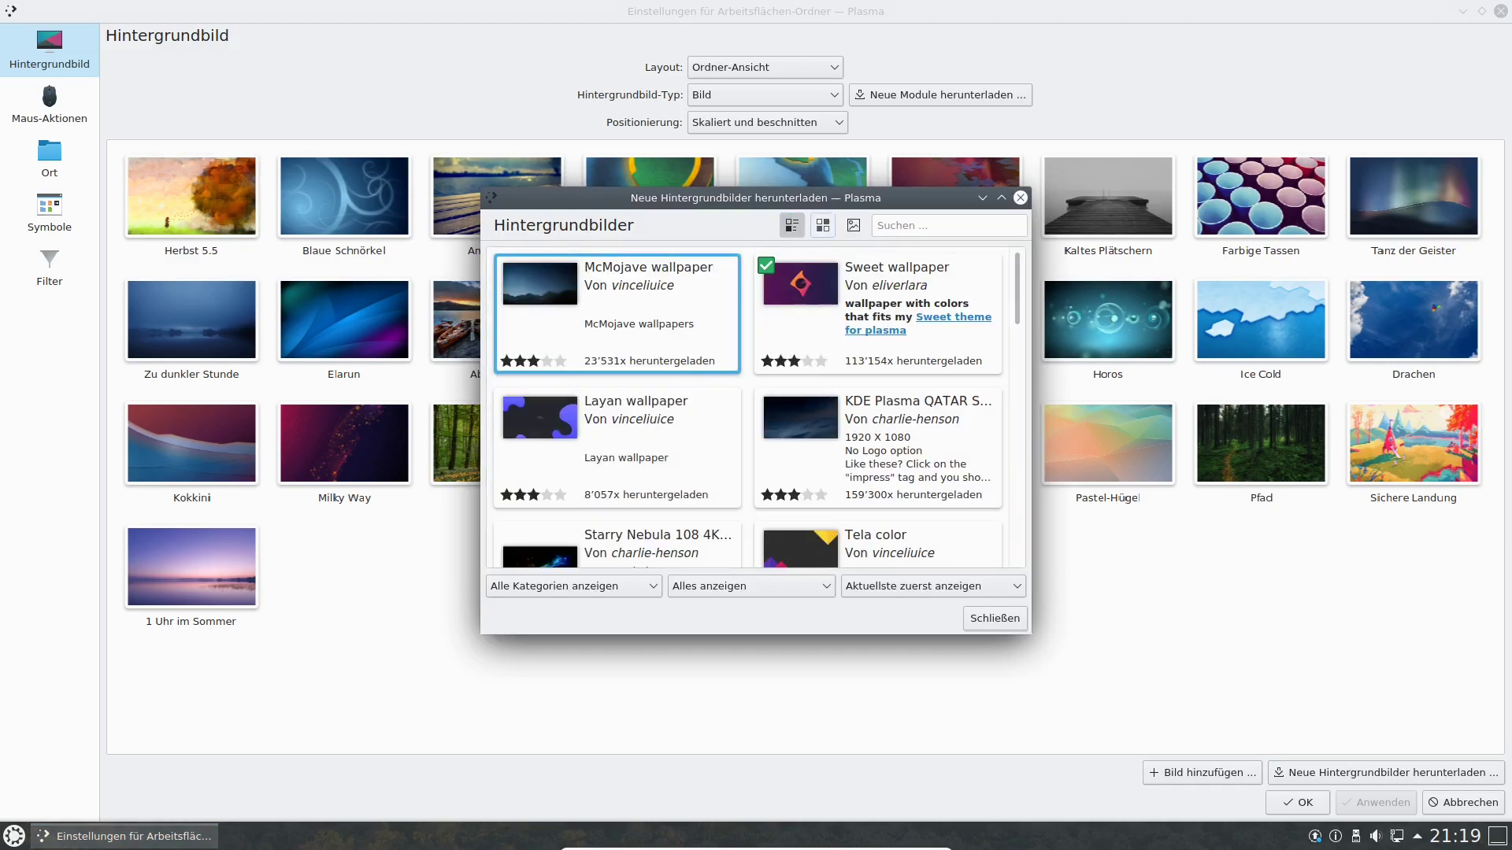
scroll(756, 407, "down", 5)
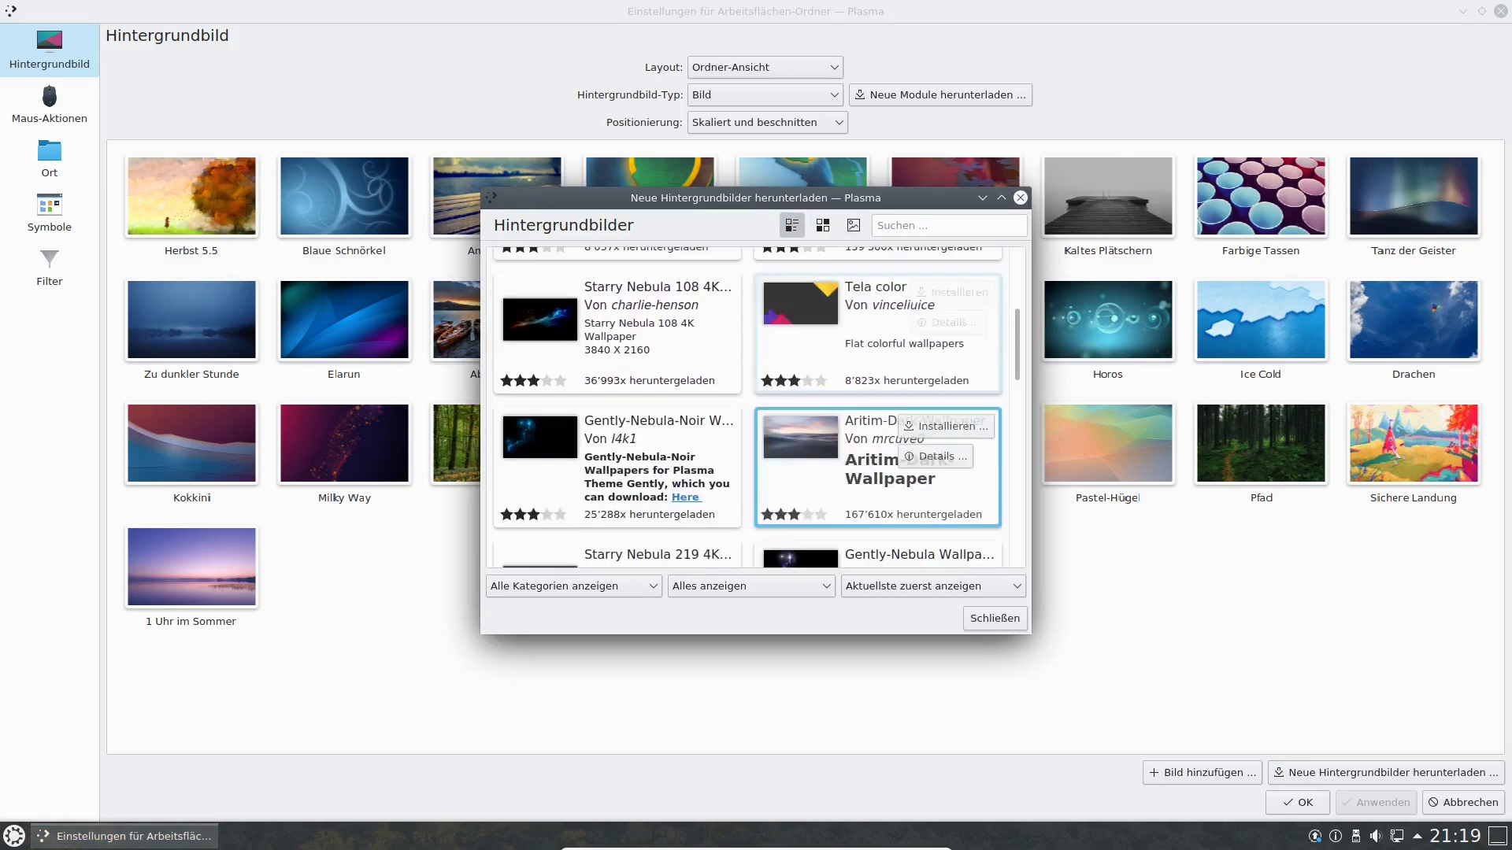
scroll(878, 473, "down", 3)
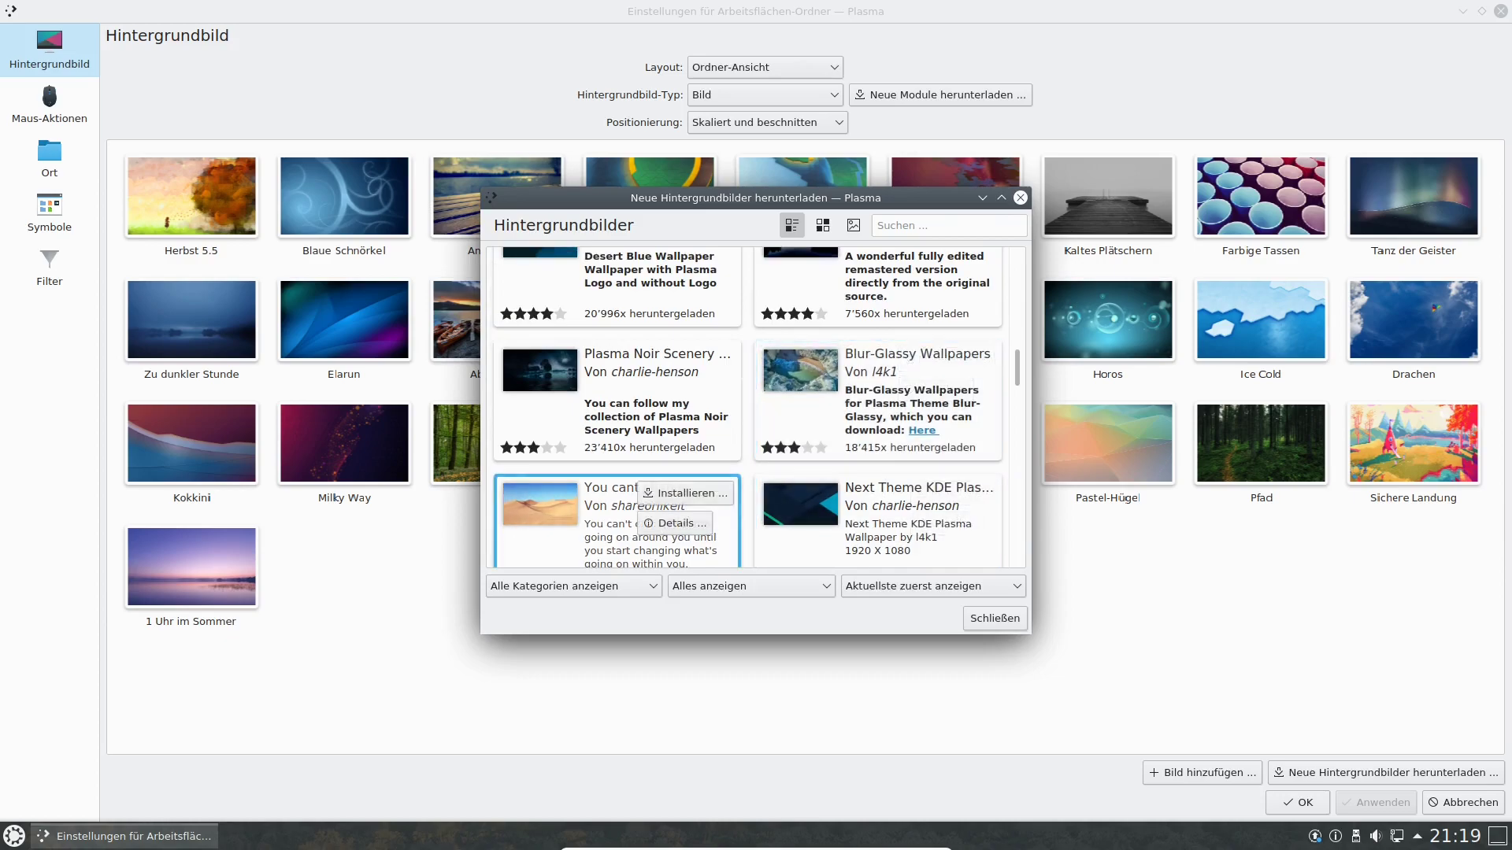
left_click(573, 587)
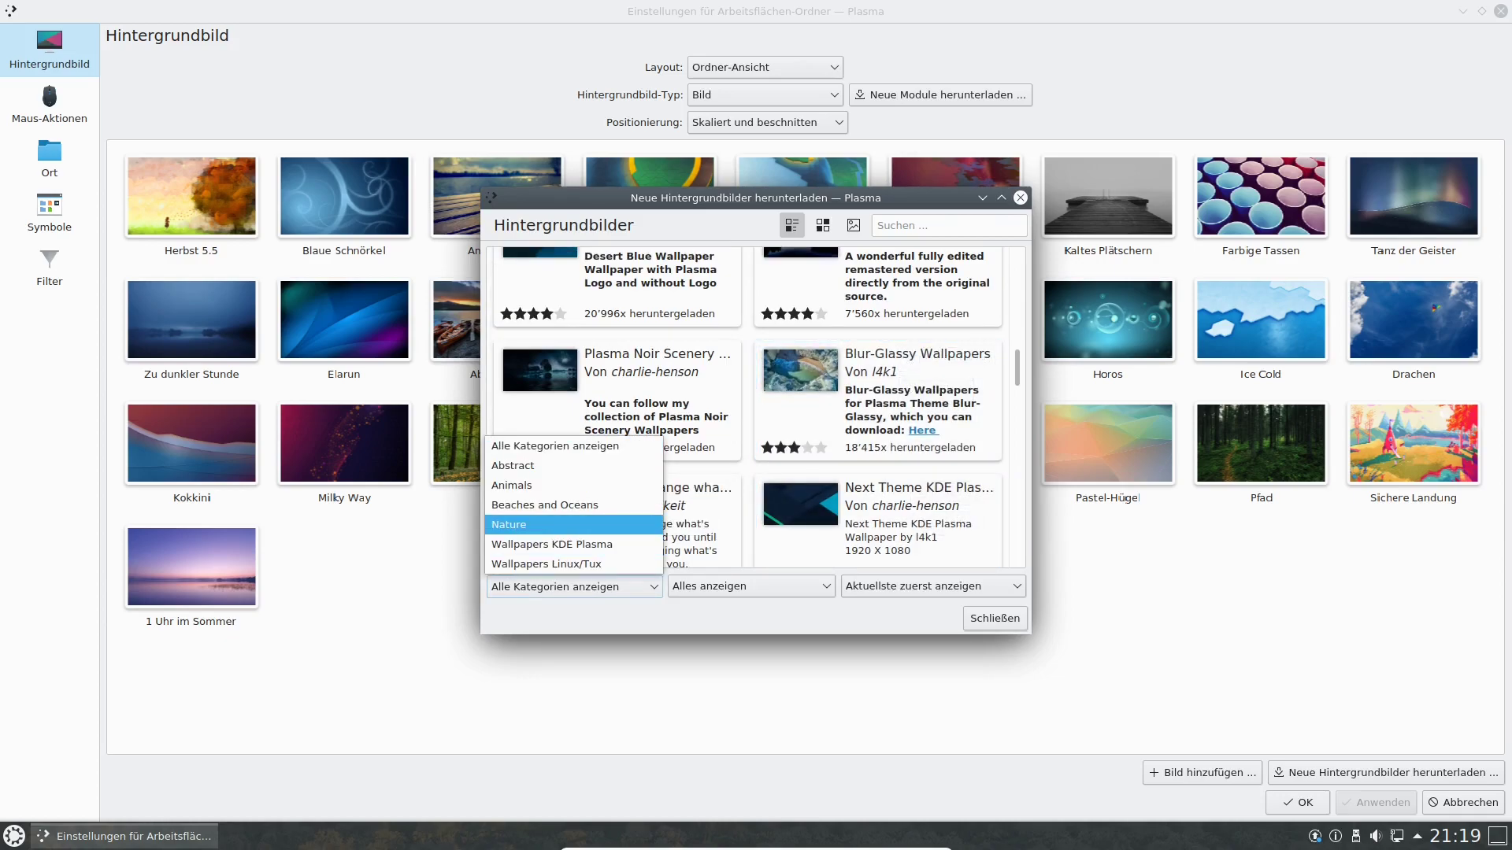
left_click(520, 524)
scroll(618, 452, "down", 6)
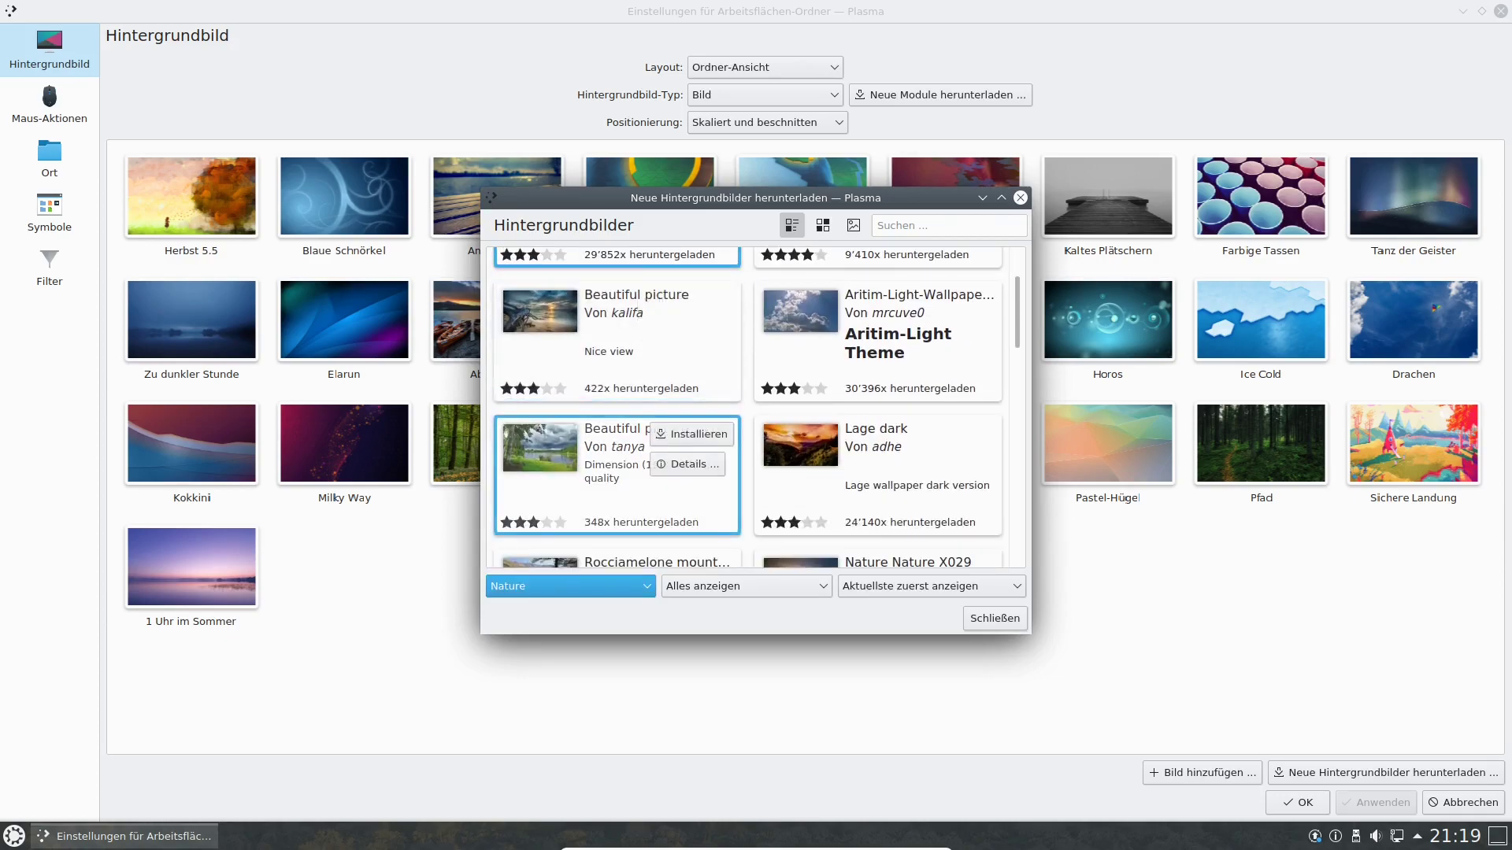
scroll(618, 496, "down", 3)
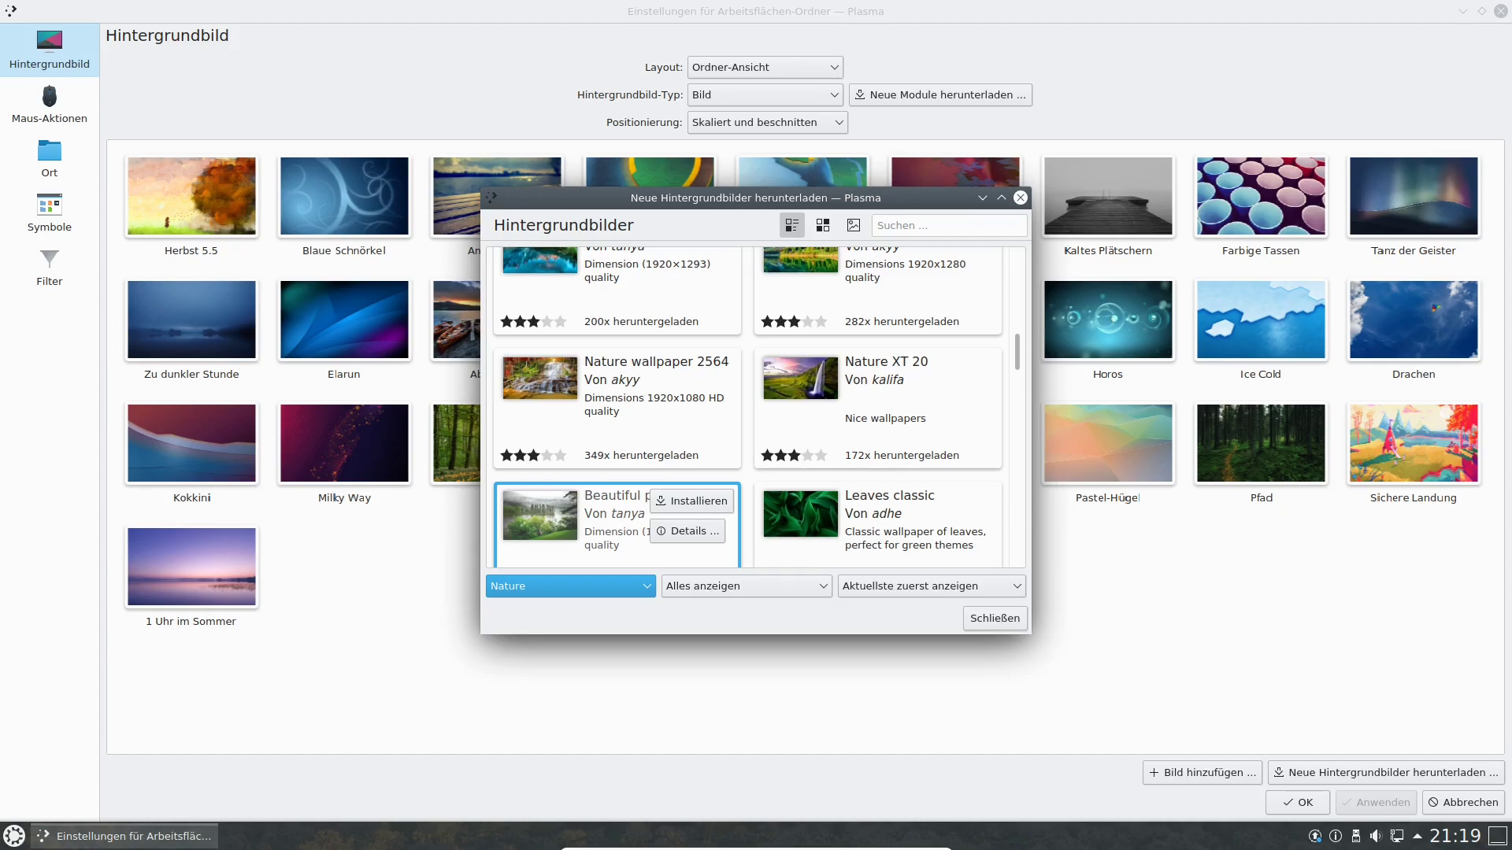
scroll(599, 520, "up", 2)
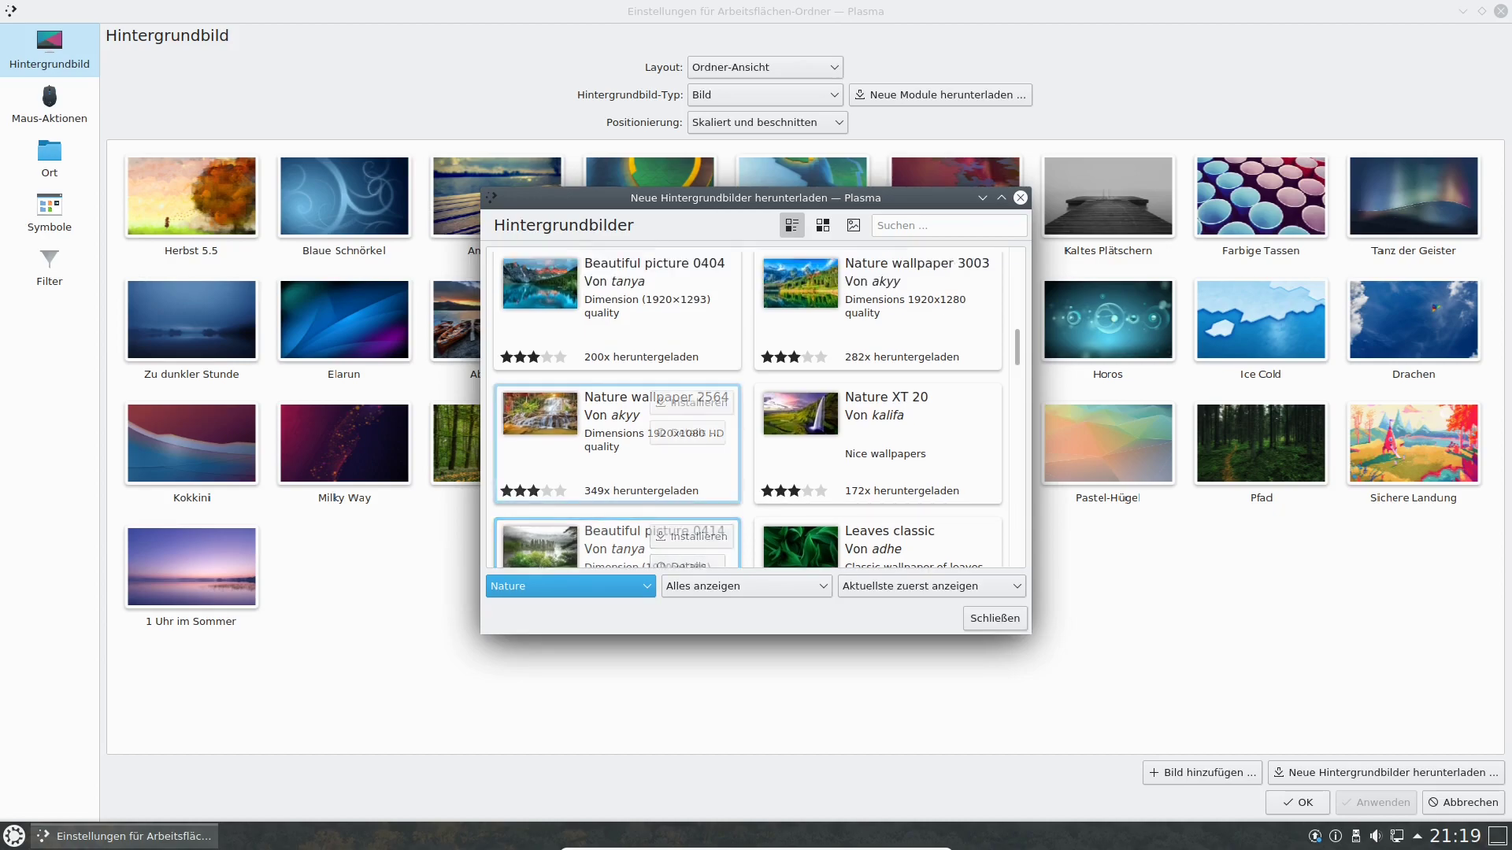
left_click(571, 587)
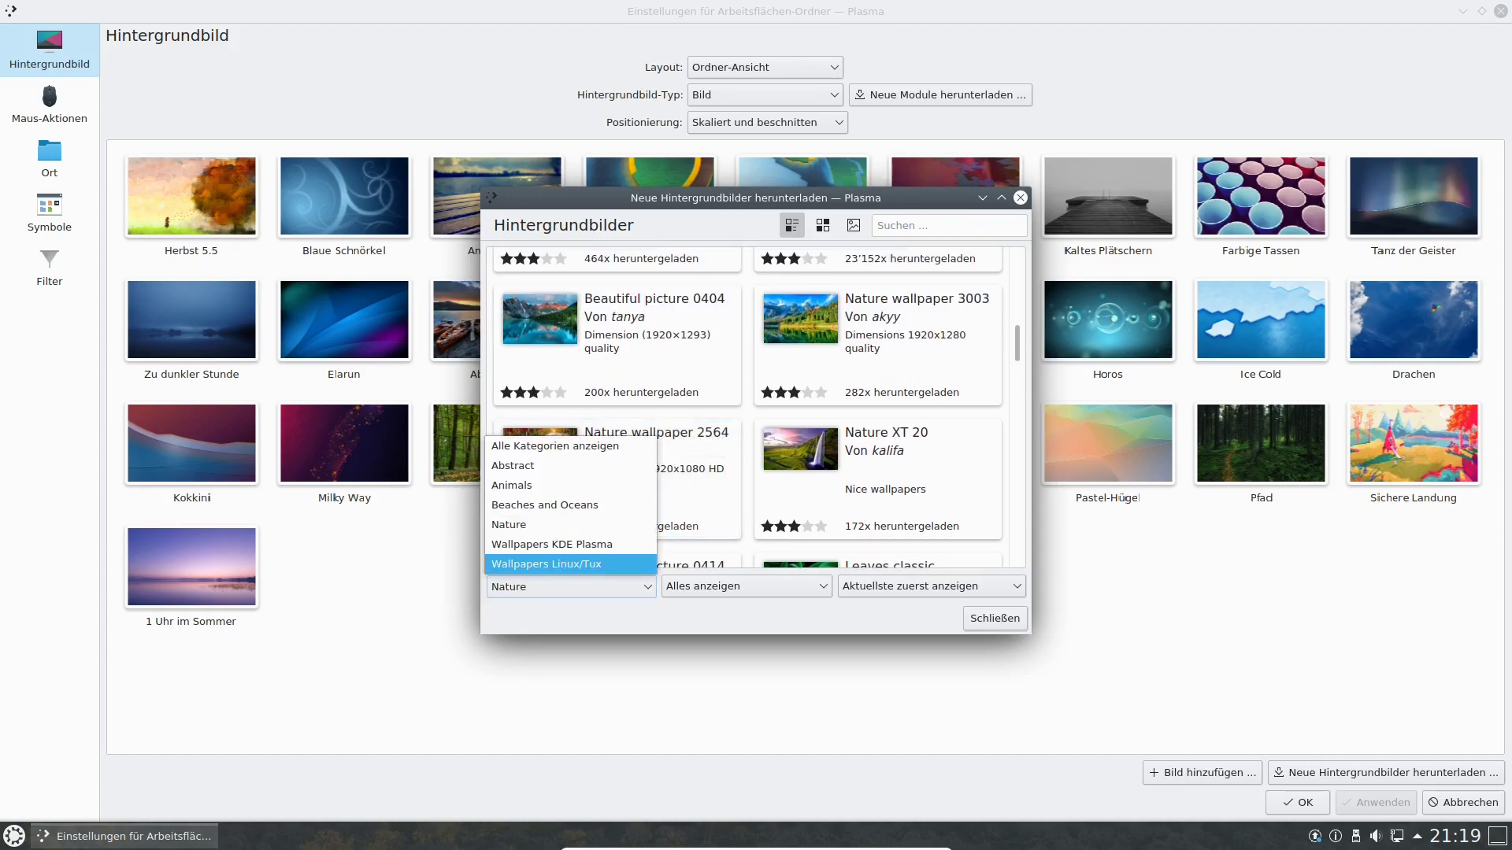
left_click(551, 486)
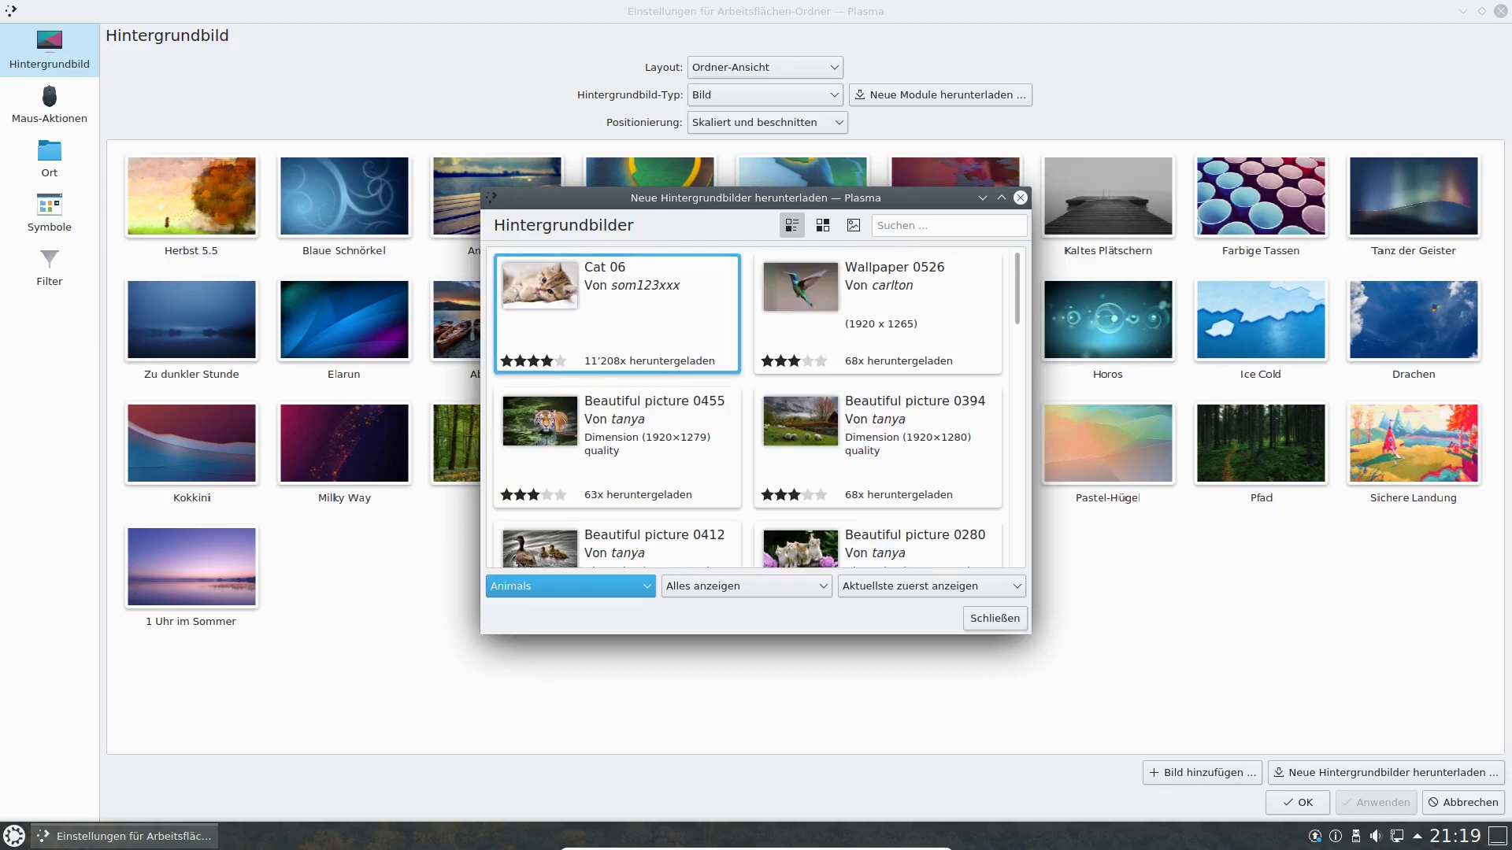
left_click(571, 587)
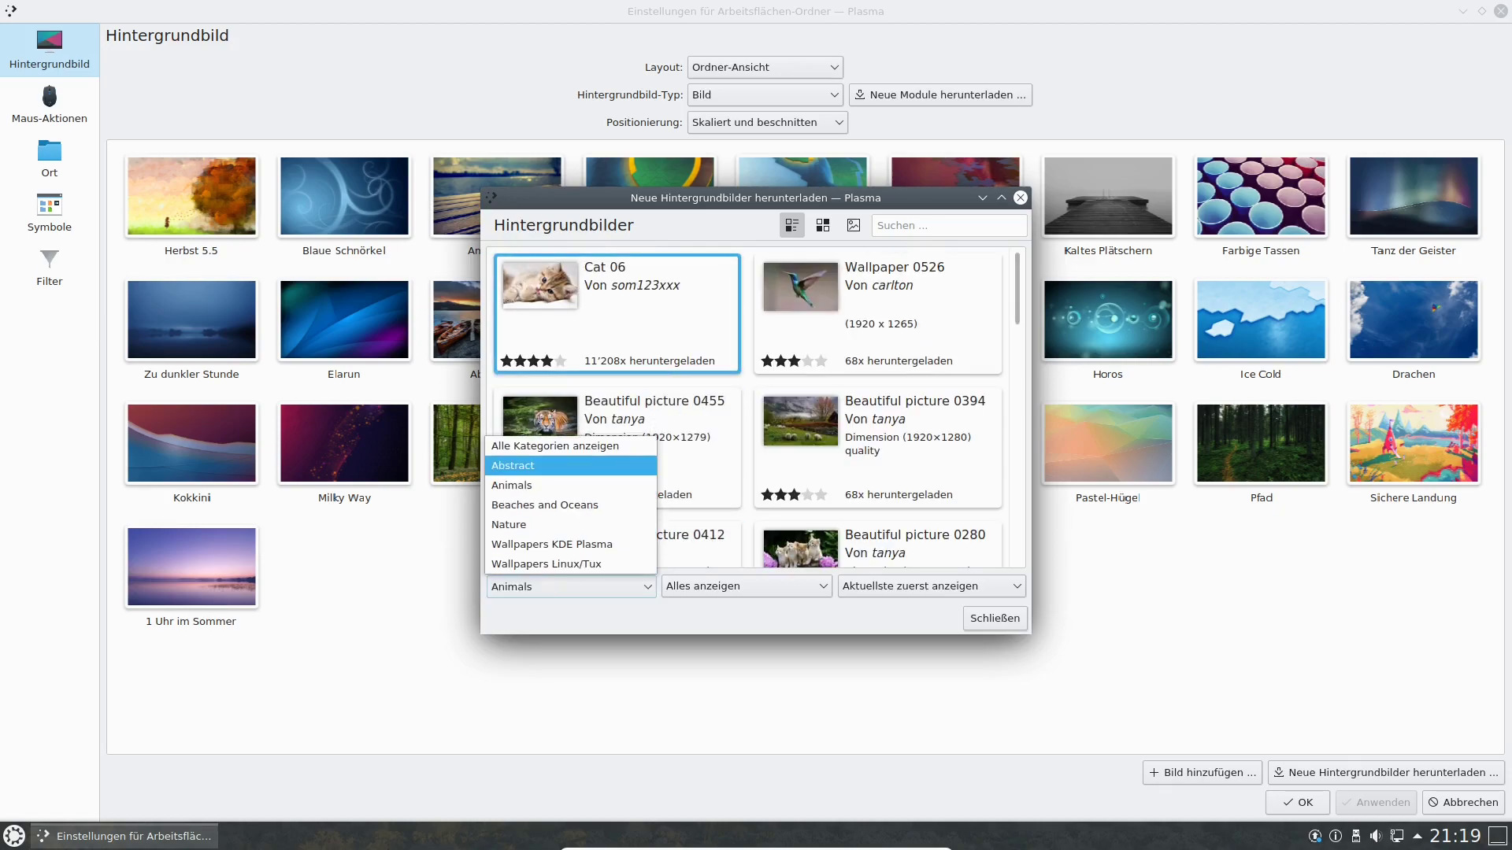
left_click(555, 446)
Try the installed-only and updates-available filters, ending on Alles anzeigen.
left_click(748, 586)
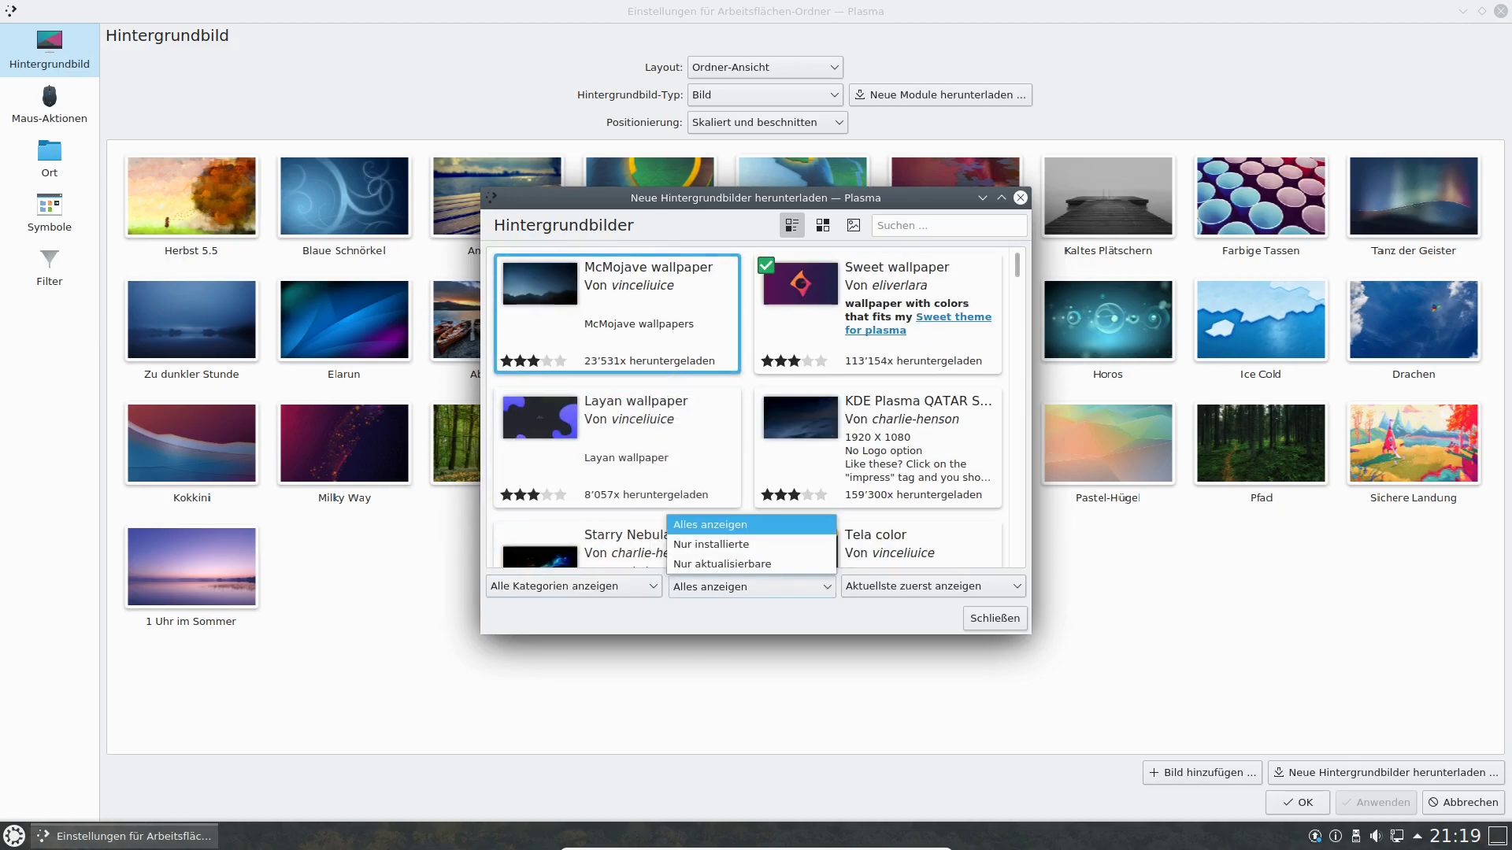
left_click(733, 545)
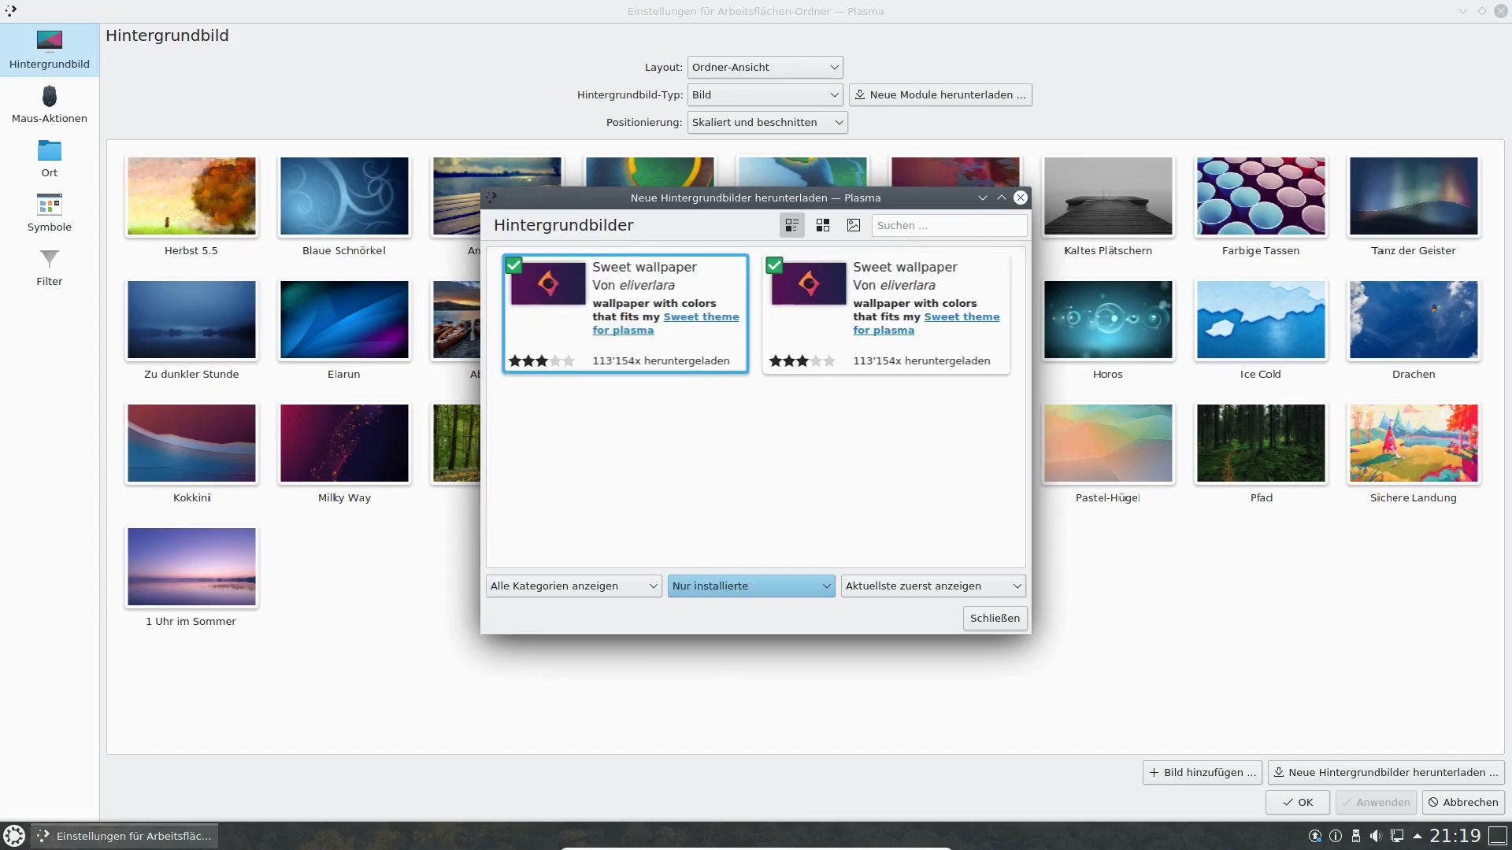
left_click(748, 586)
left_click(748, 526)
left_click(748, 587)
left_click(748, 564)
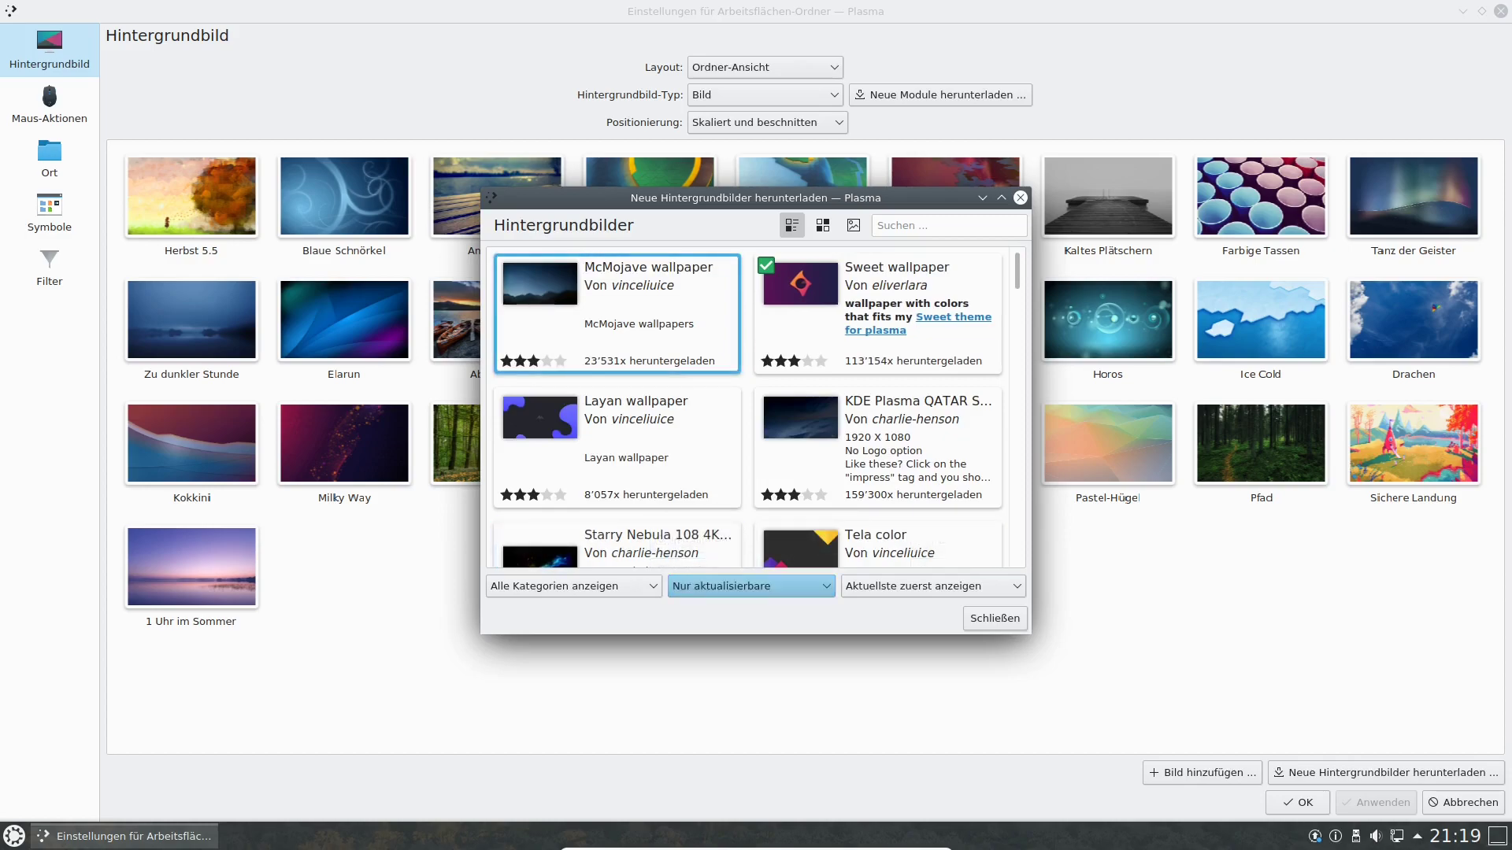
left_click(748, 587)
left_click(748, 525)
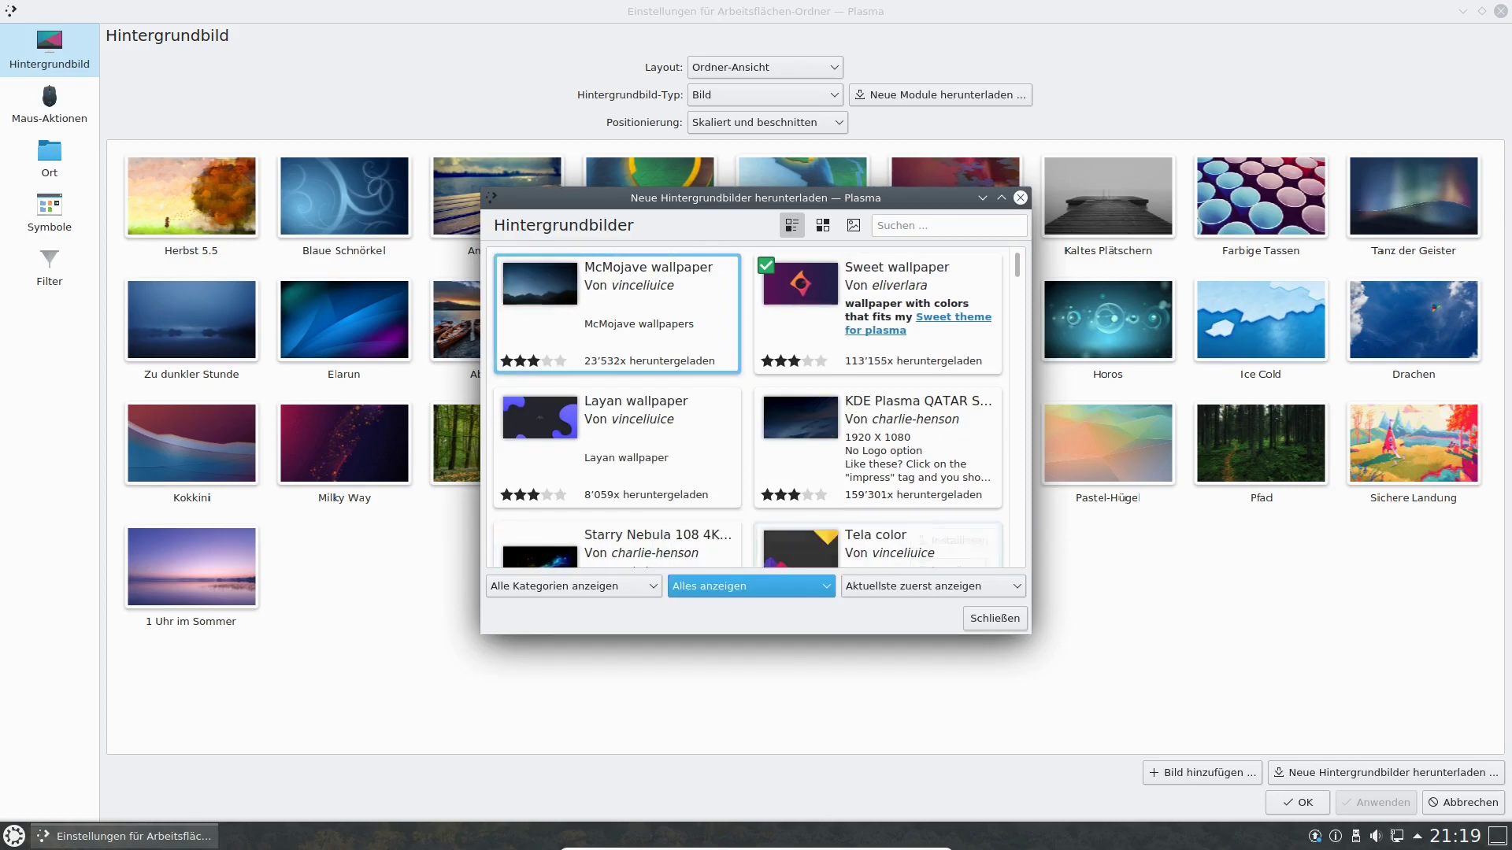
Keep newest-first sorting, try the grid and large-preview views, and return to the detailed list.
left_click(934, 587)
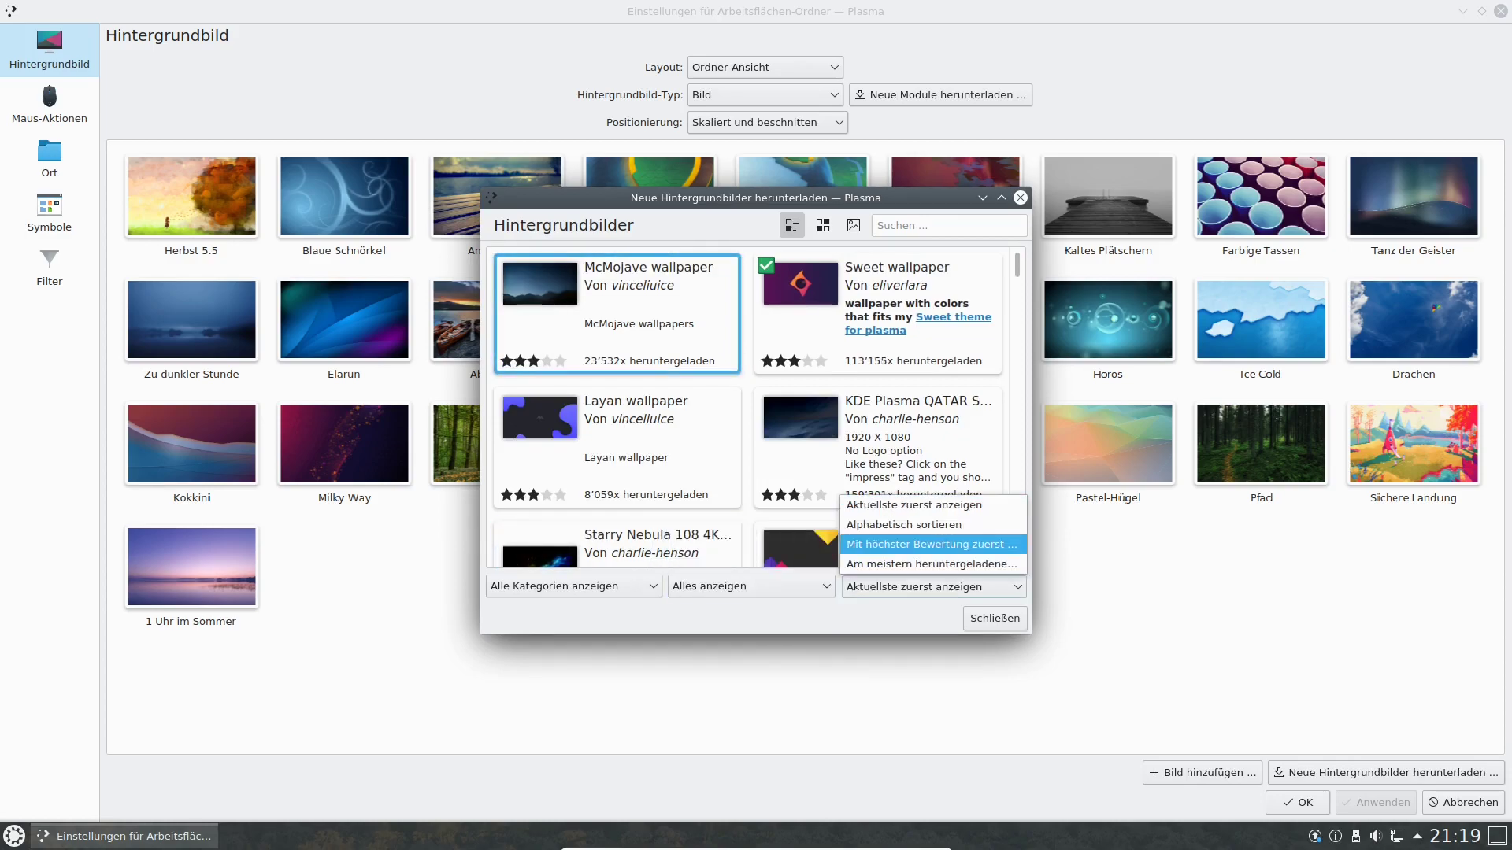
left_click(933, 586)
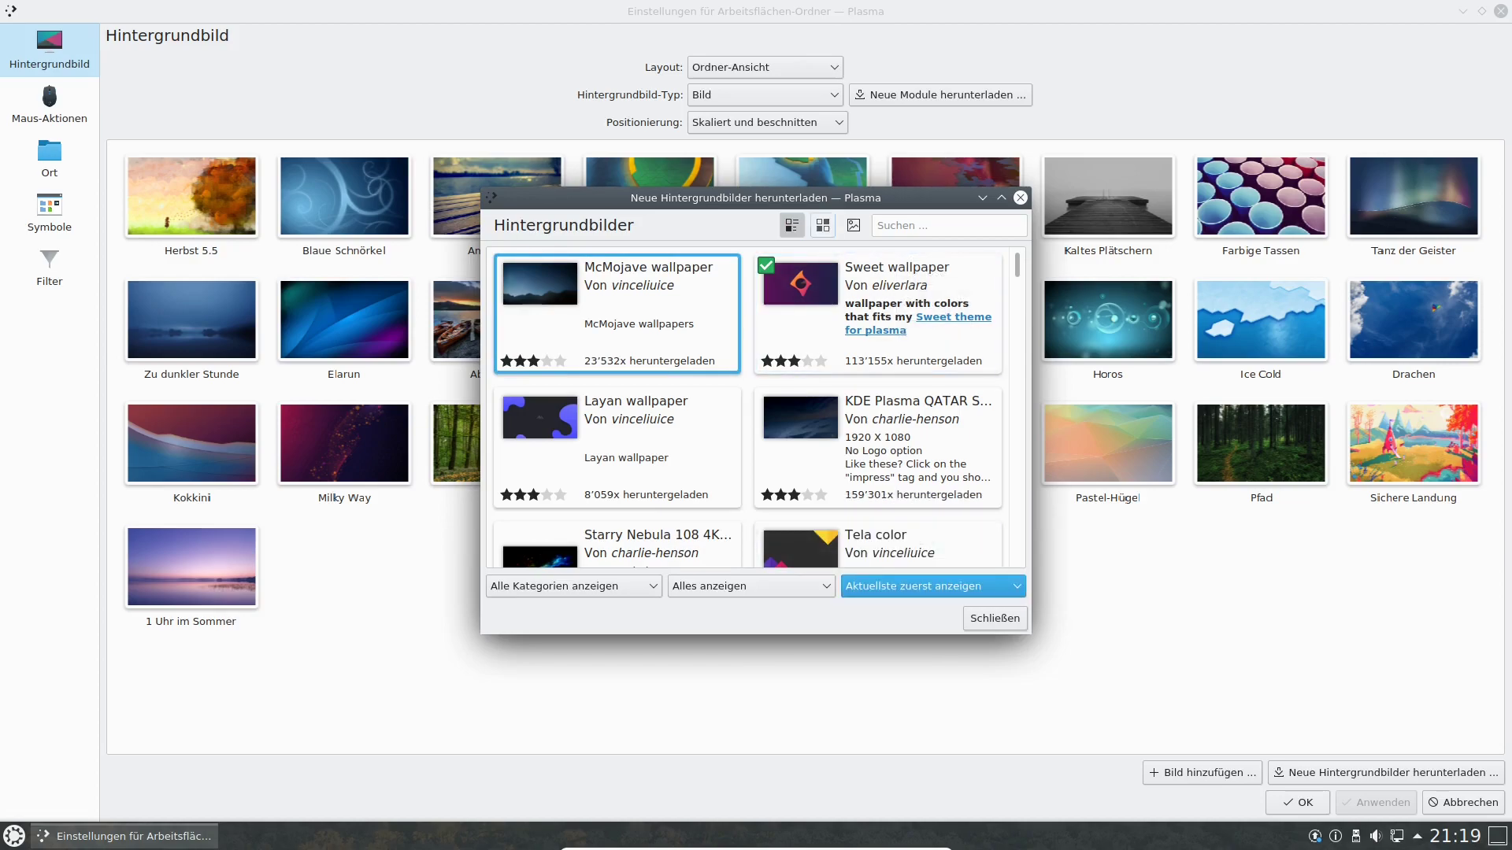
left_click(823, 225)
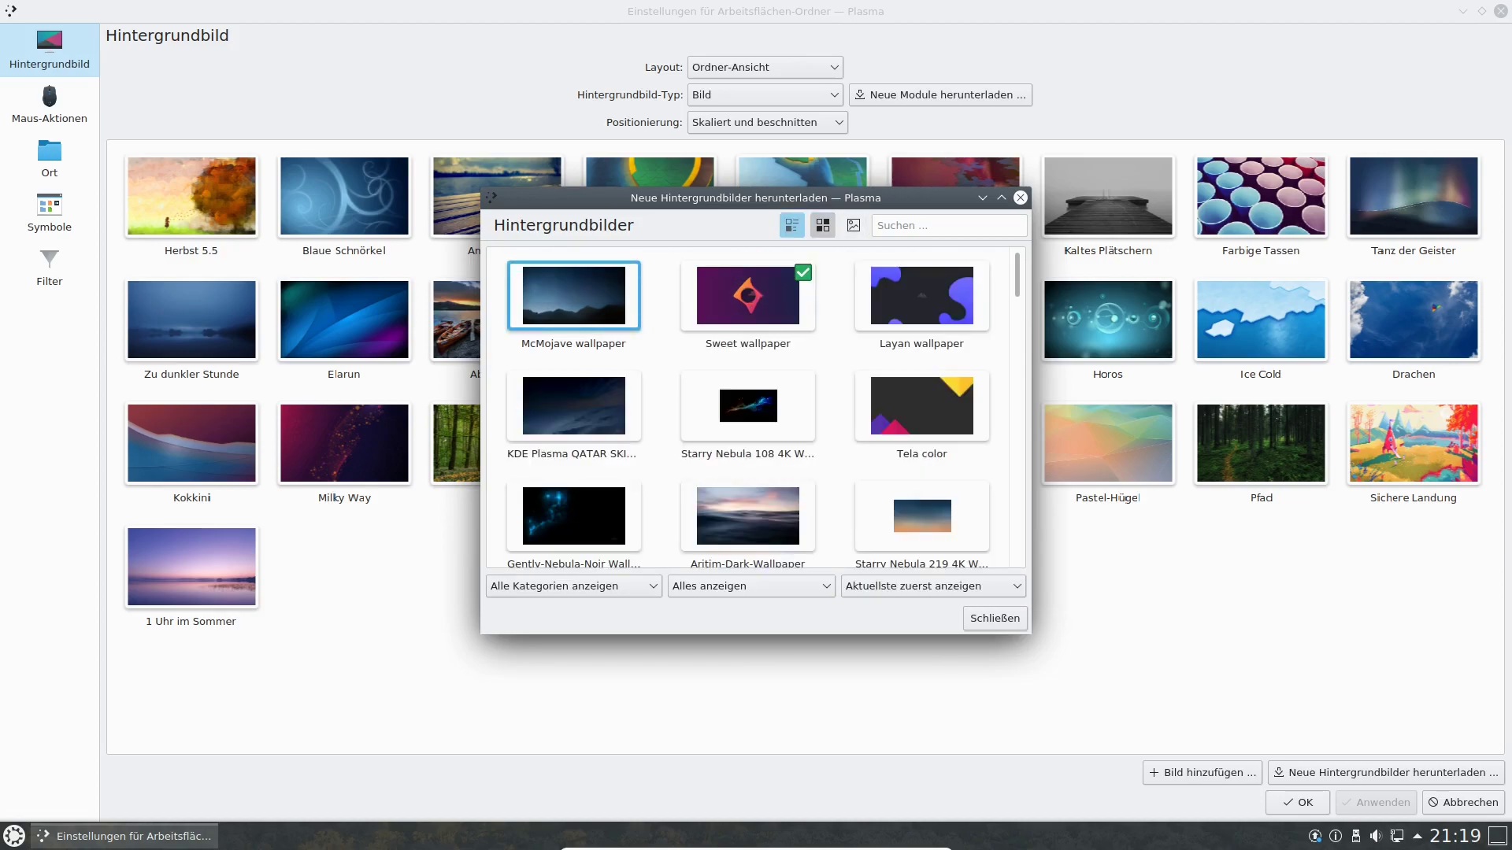
left_click(792, 225)
left_click(853, 225)
left_click(792, 225)
scroll(875, 331, "down", 5)
scroll(874, 331, "down", 3)
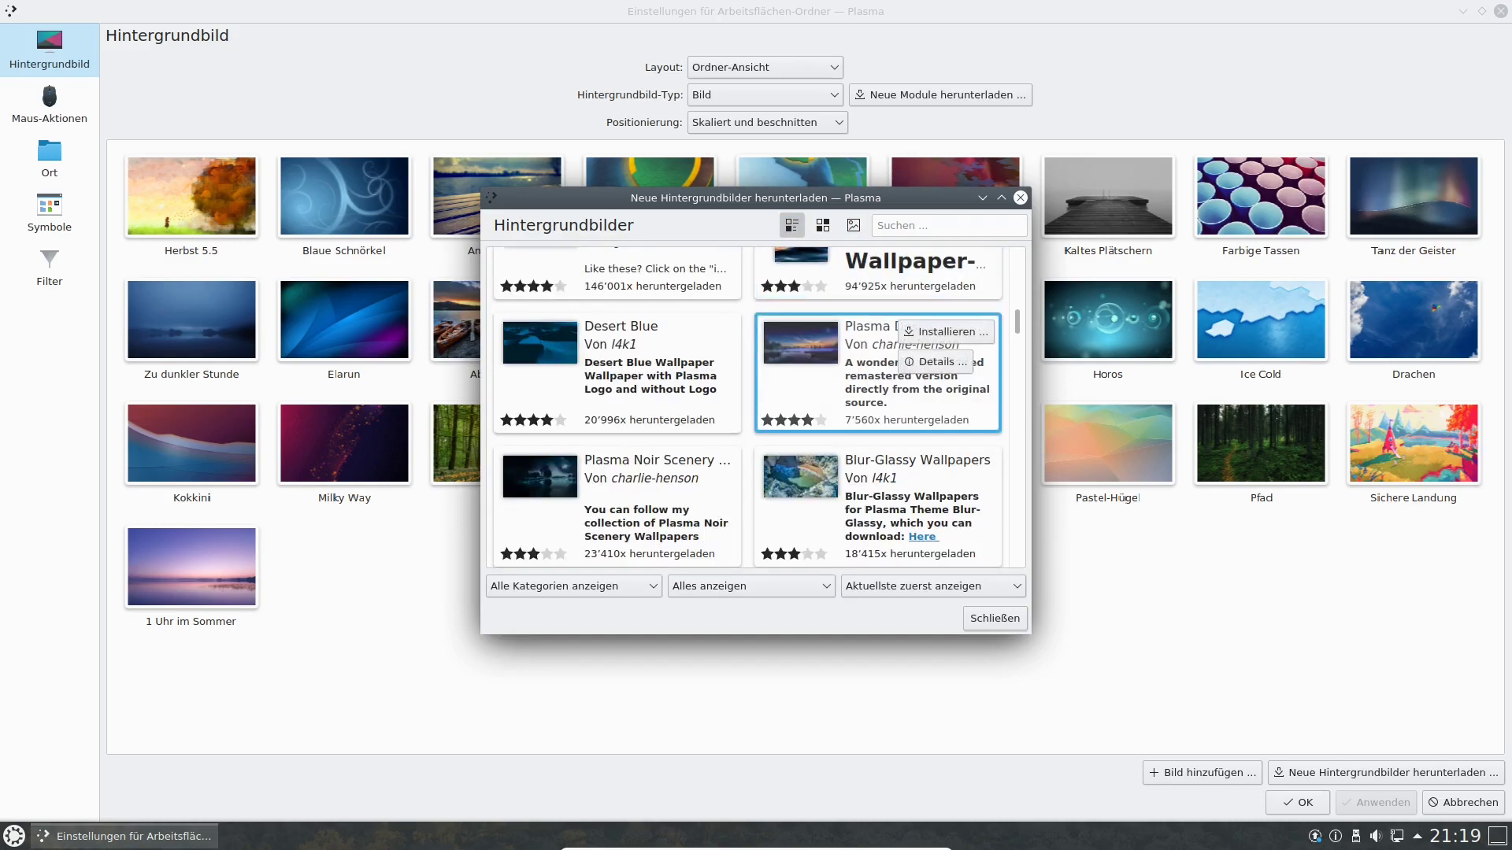
scroll(630, 401, "down", 1)
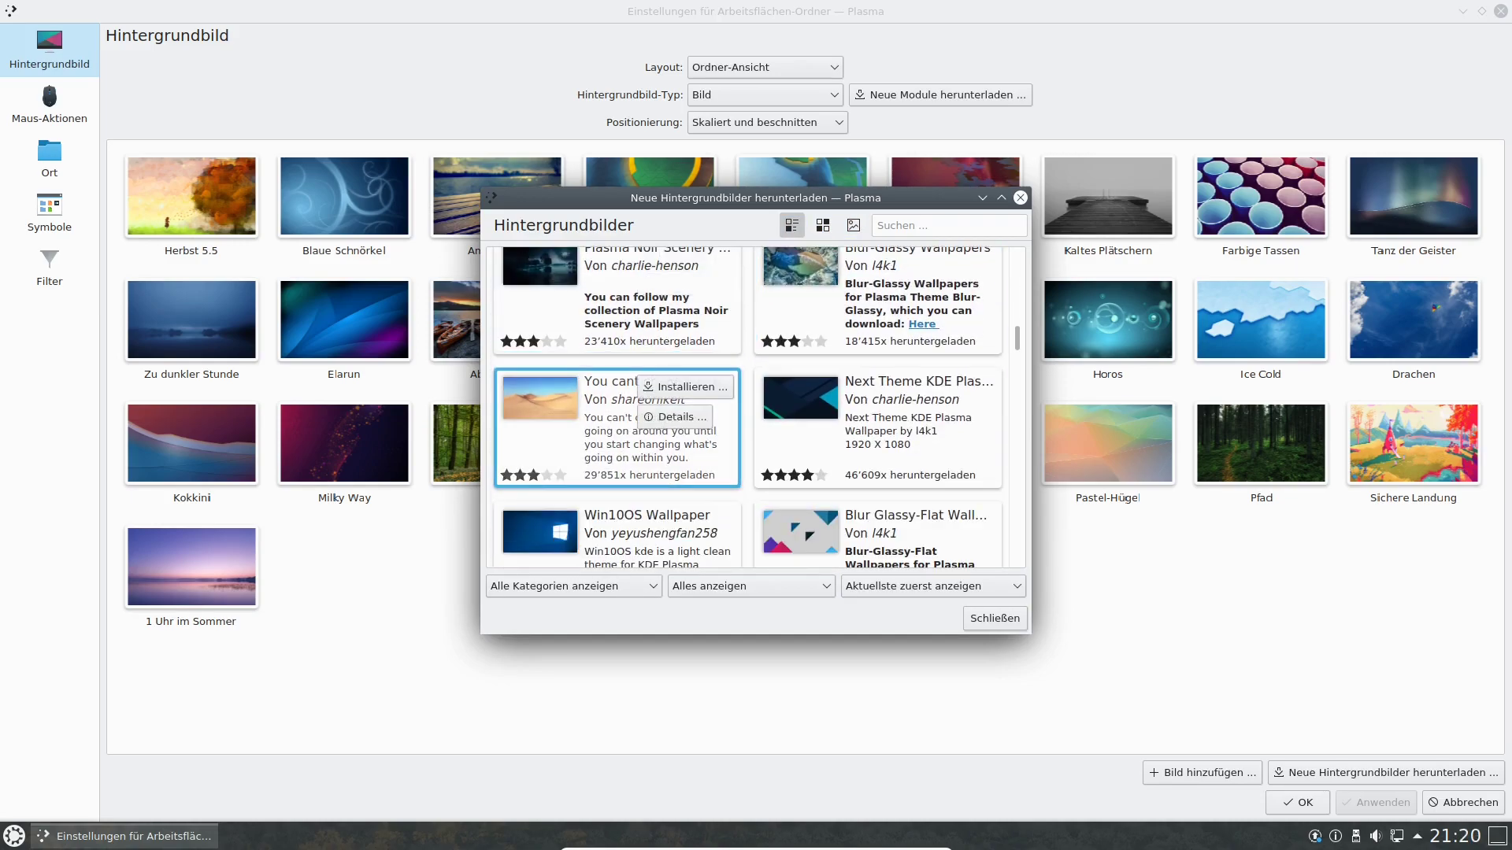
Preview the desert dunes wallpaper, go back, and install the Win10OS wallpaper.
left_click(618, 431)
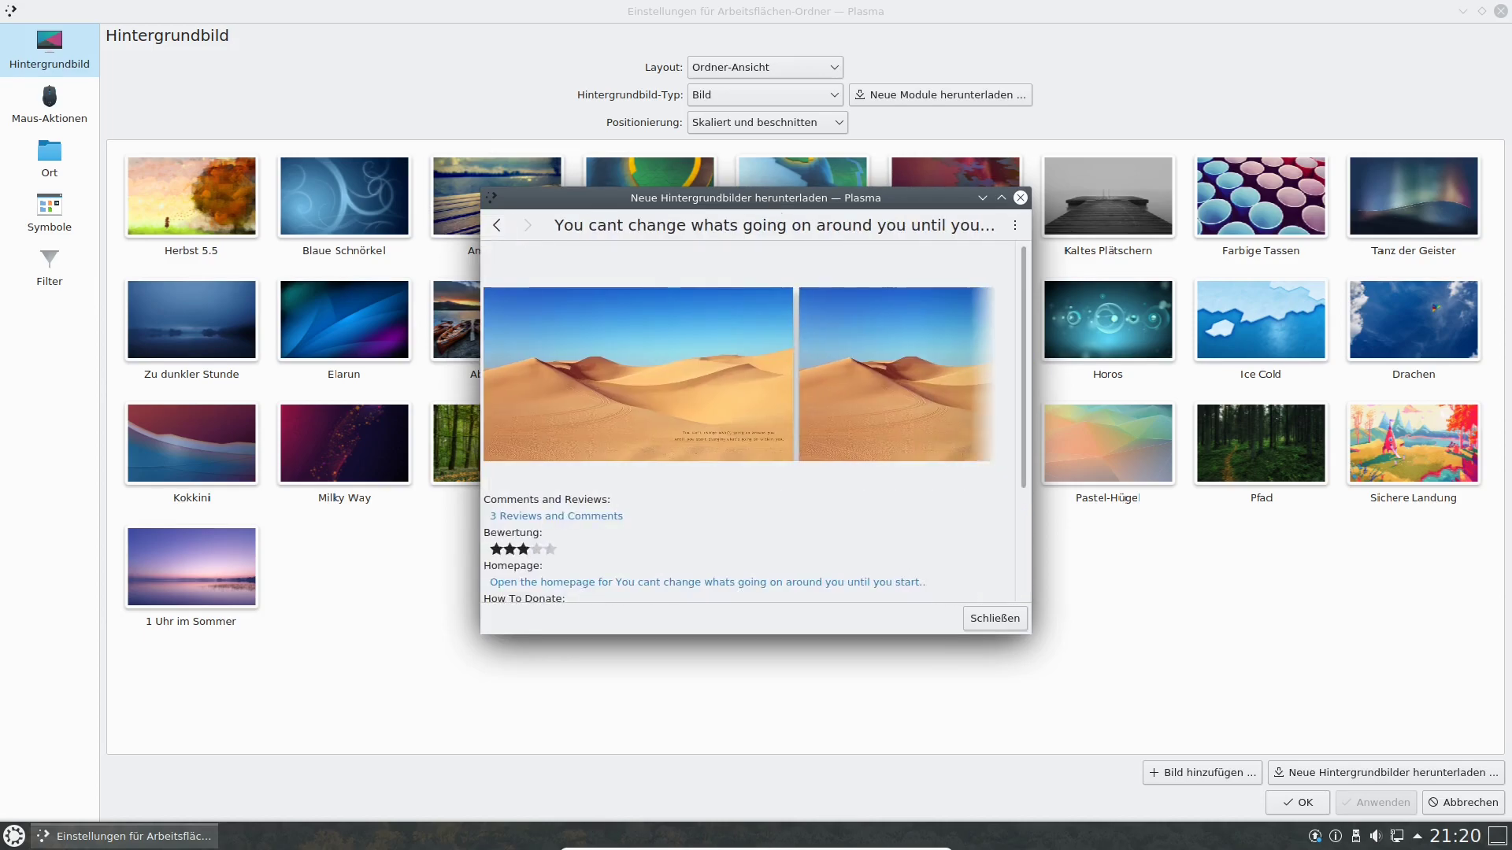
left_click(496, 225)
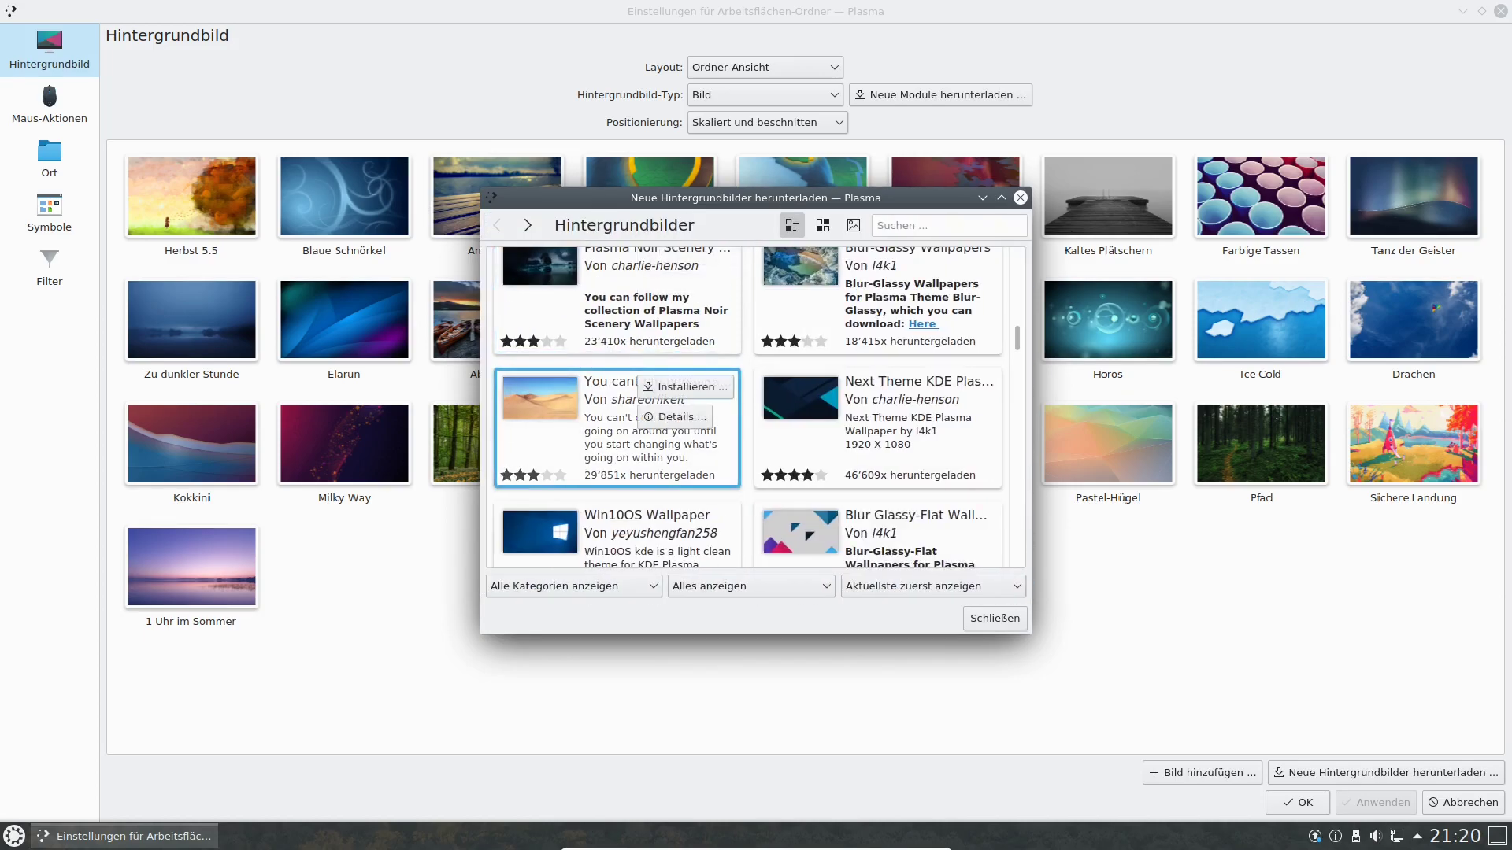
scroll(619, 410, "down", 1)
left_click(692, 487)
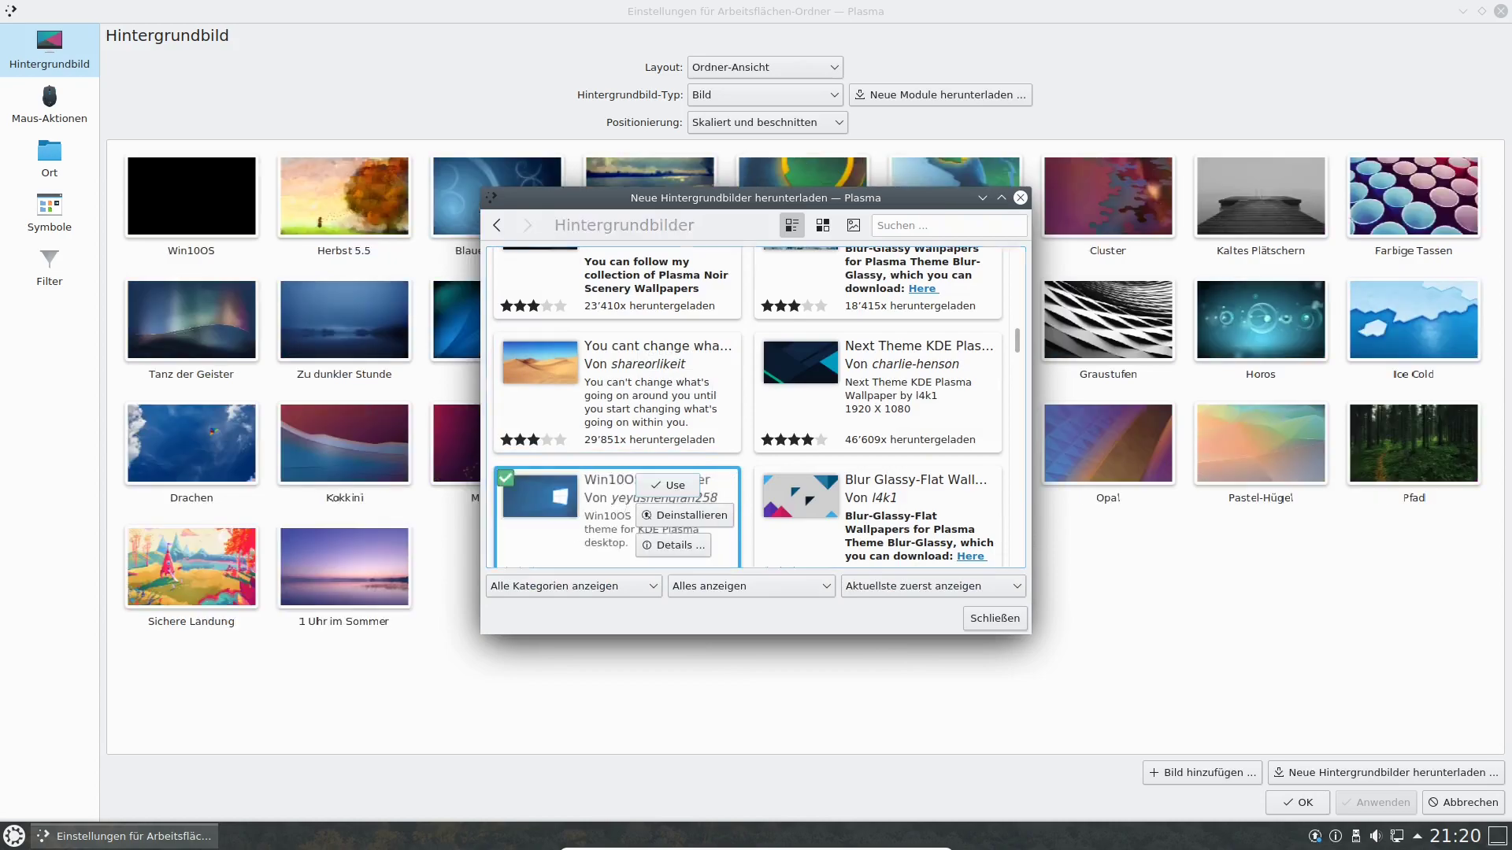
View the Win10OS wallpaper details, then close the download window with Esc.
left_click(678, 544)
left_click_drag(756, 197, 802, 154)
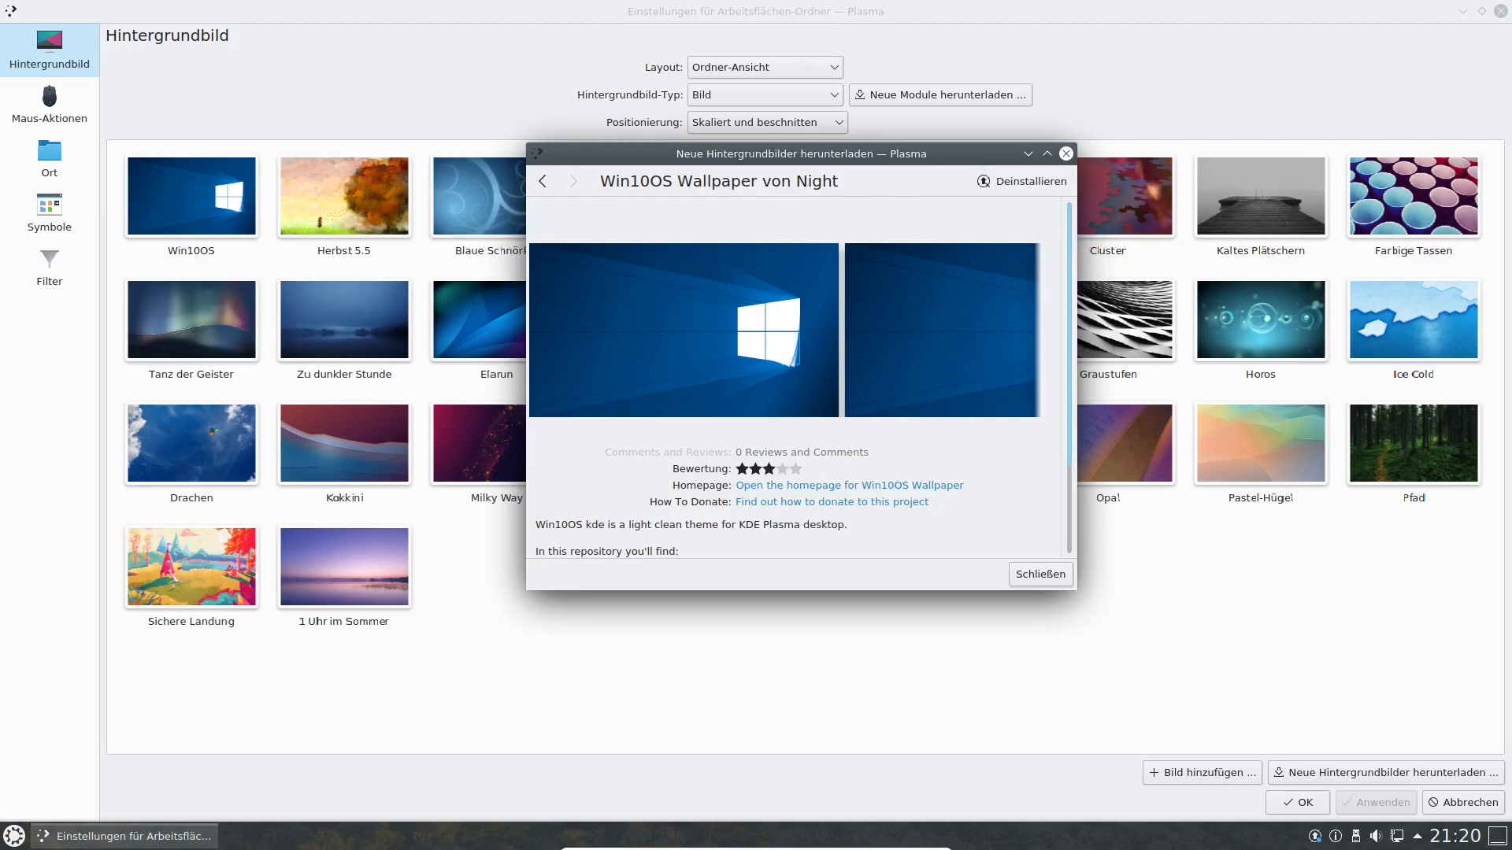
key("Escape")
Select the Win10OS wallpaper and toggle its removal mark on and off.
left_click(192, 196)
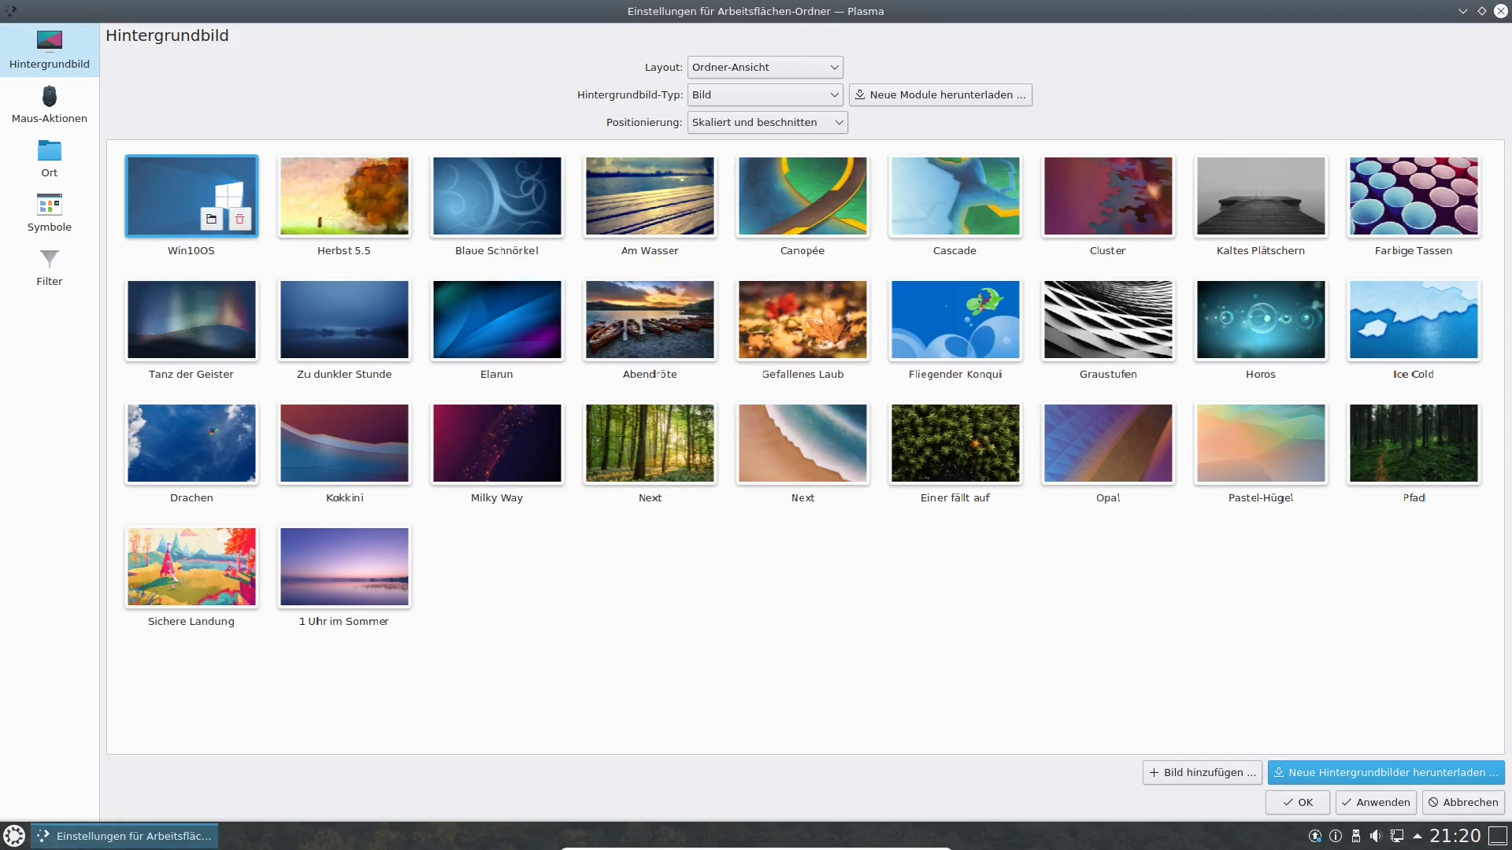
left_click(239, 219)
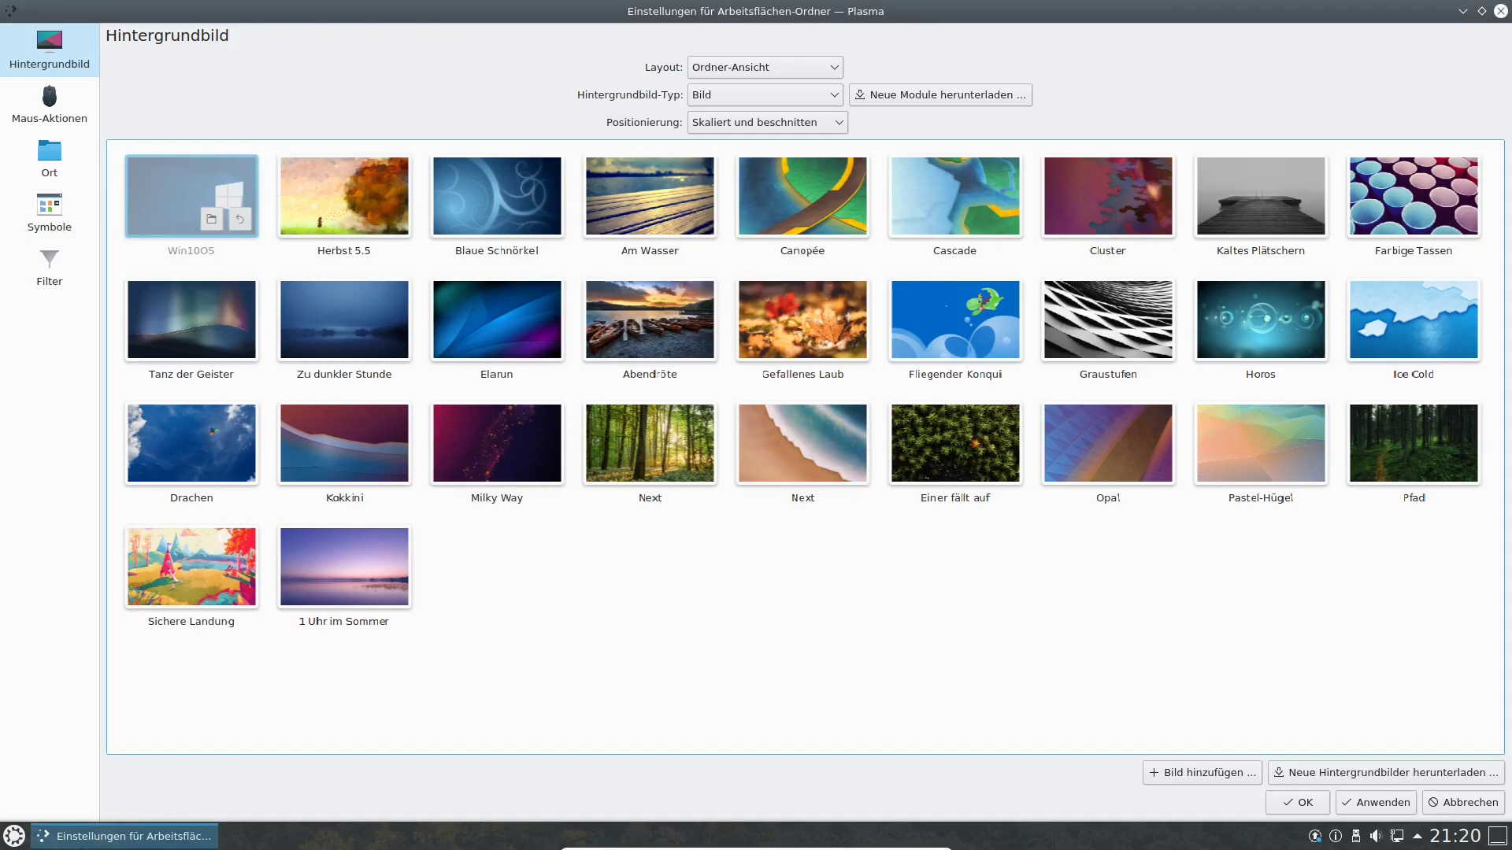
left_click(240, 218)
Open and close the Win10OS image folder in Dolphin, then apply Win10OS with OK.
left_click(211, 218)
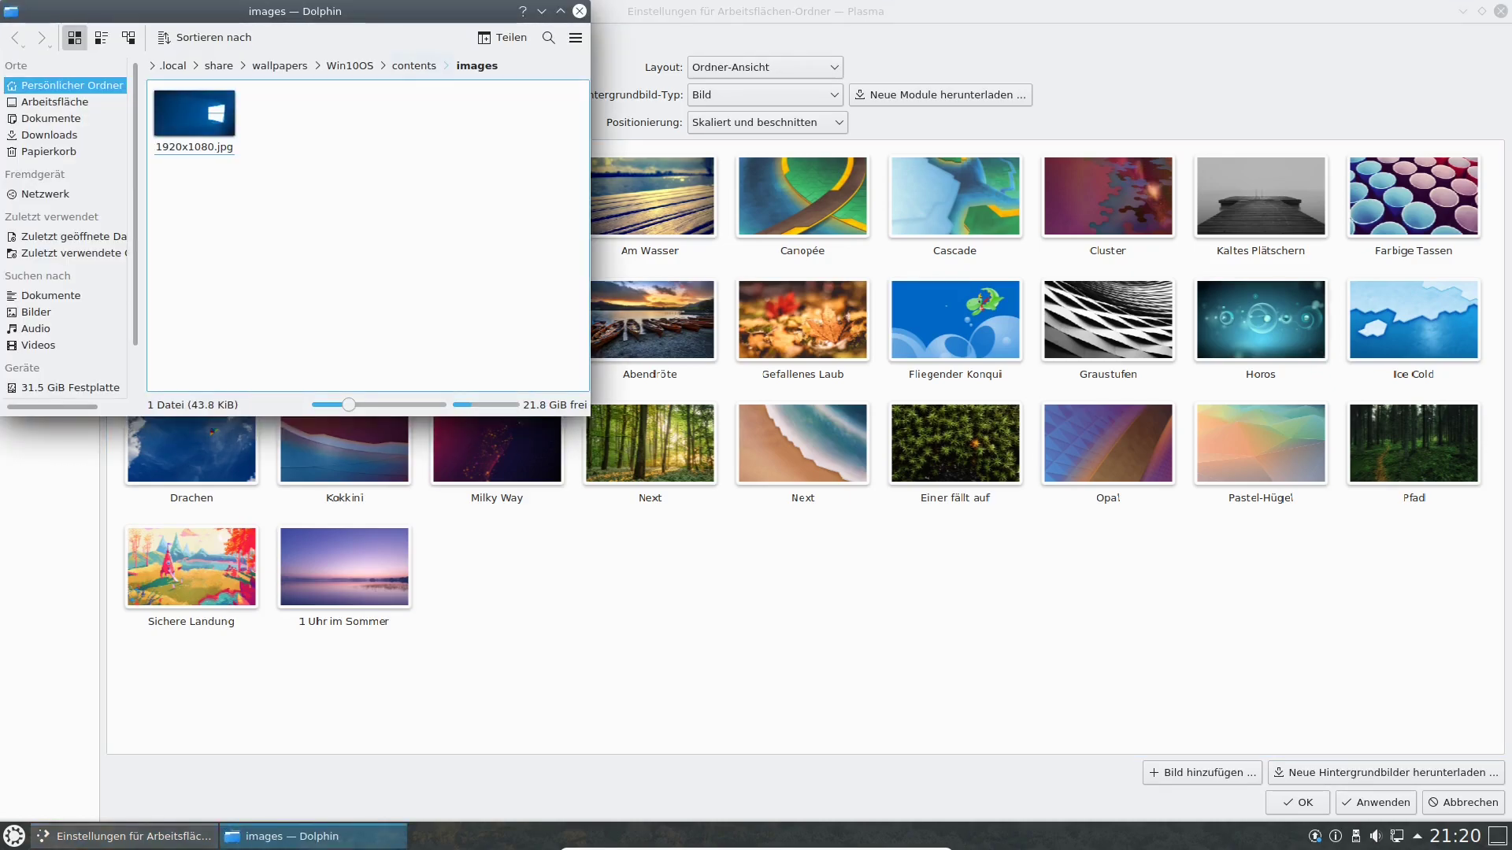
left_click(580, 10)
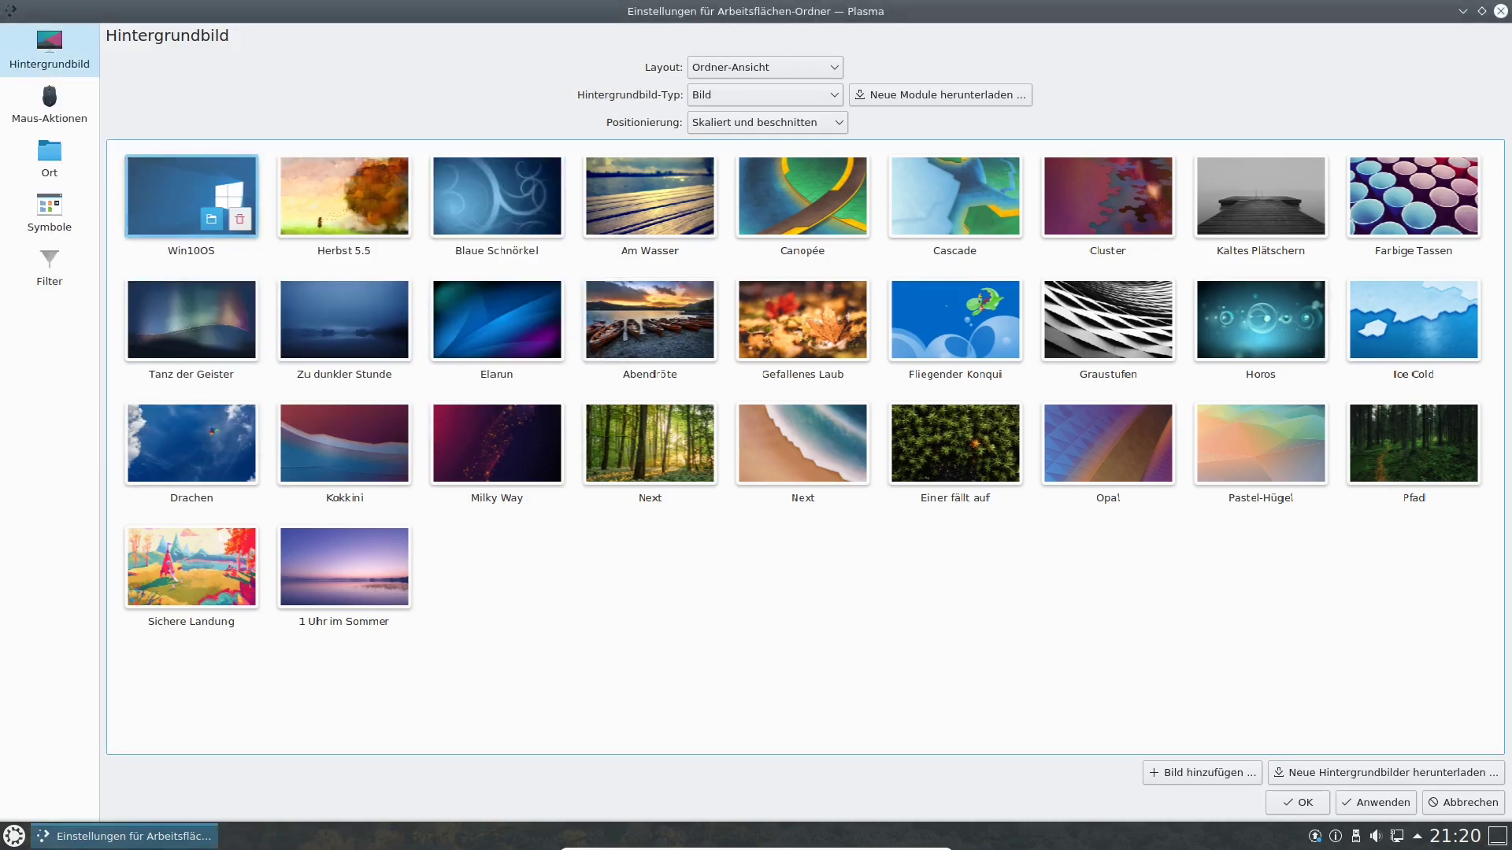
left_click(1376, 804)
left_click(1298, 804)
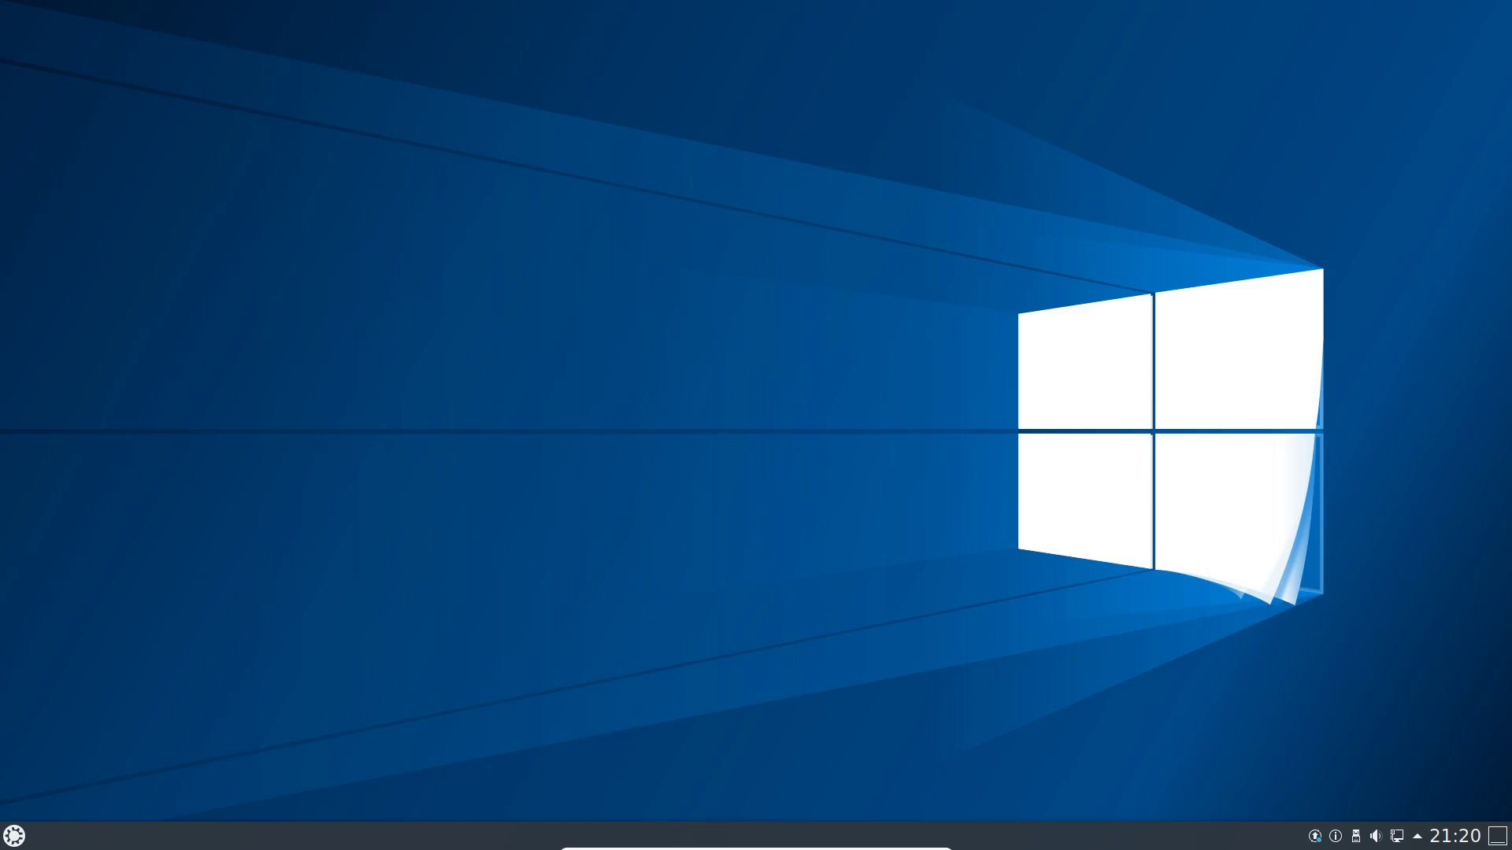
Reopen the wallpaper settings, mark Win10OS for removal, and confirm with OK.
right_click(688, 319)
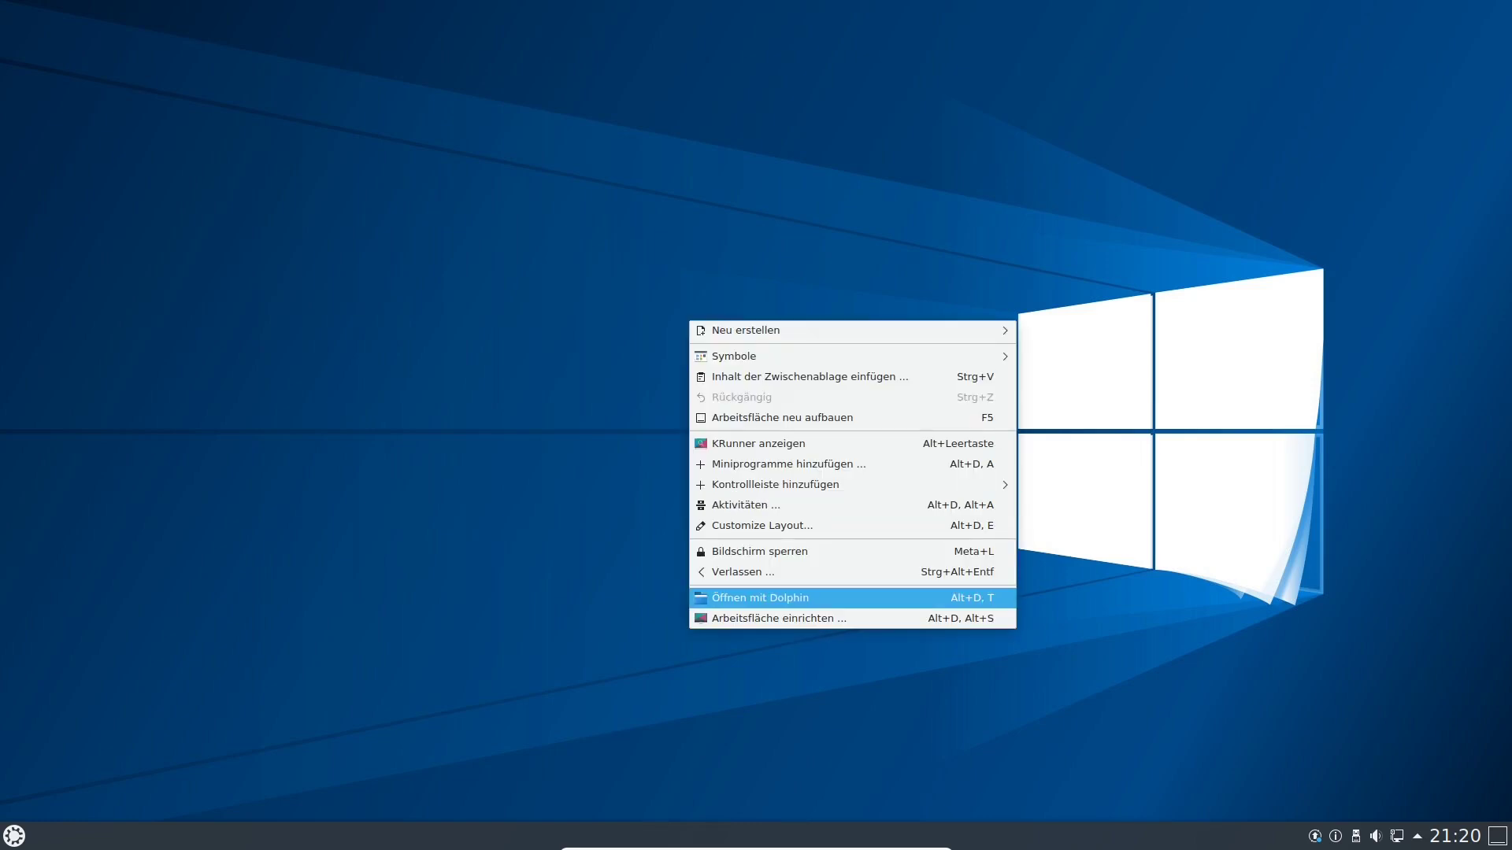
left_click(776, 618)
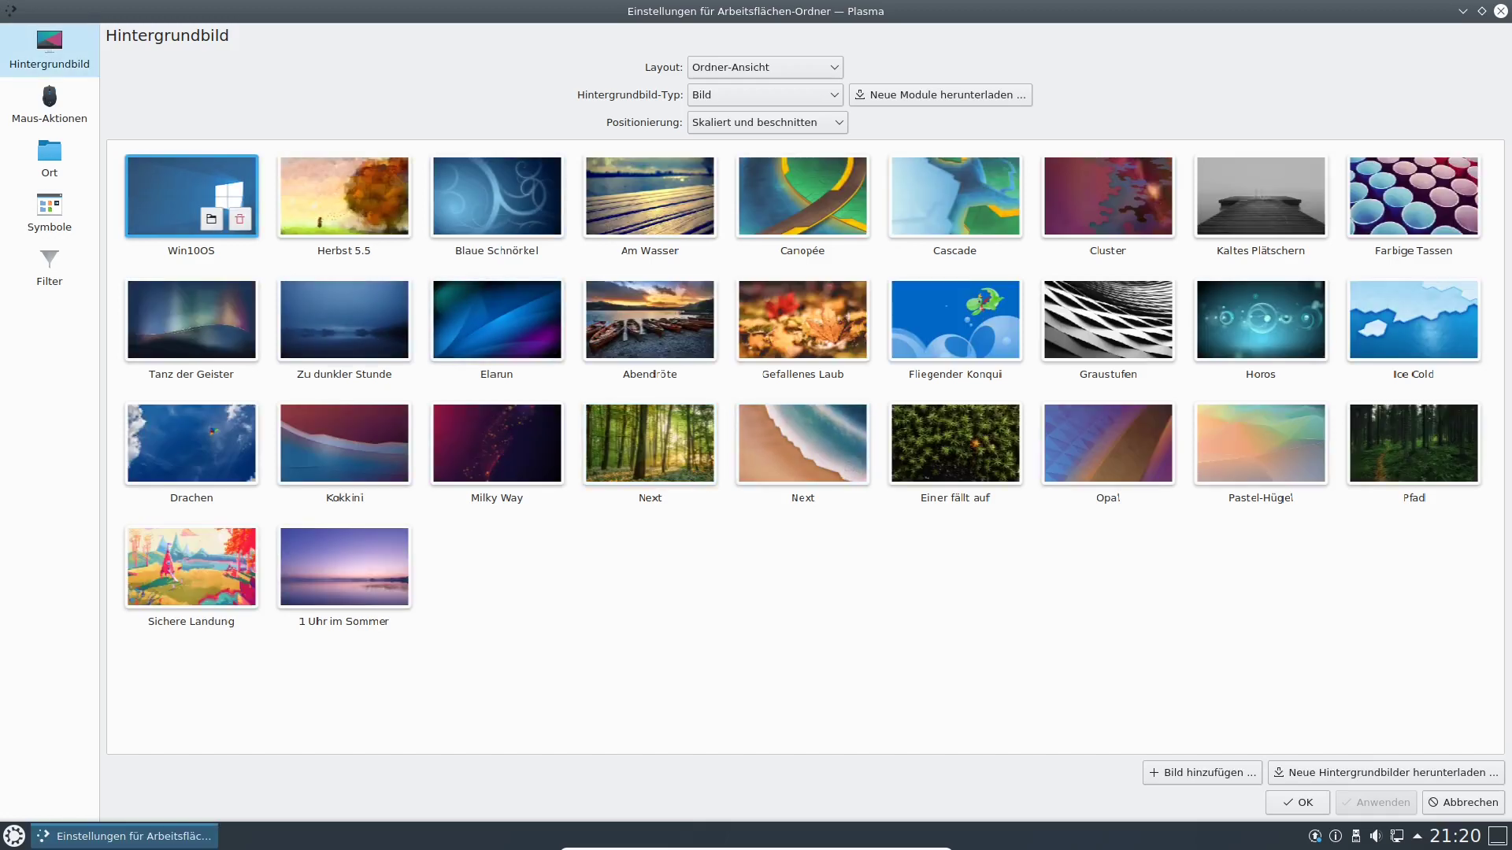
left_click(240, 219)
left_click(239, 219)
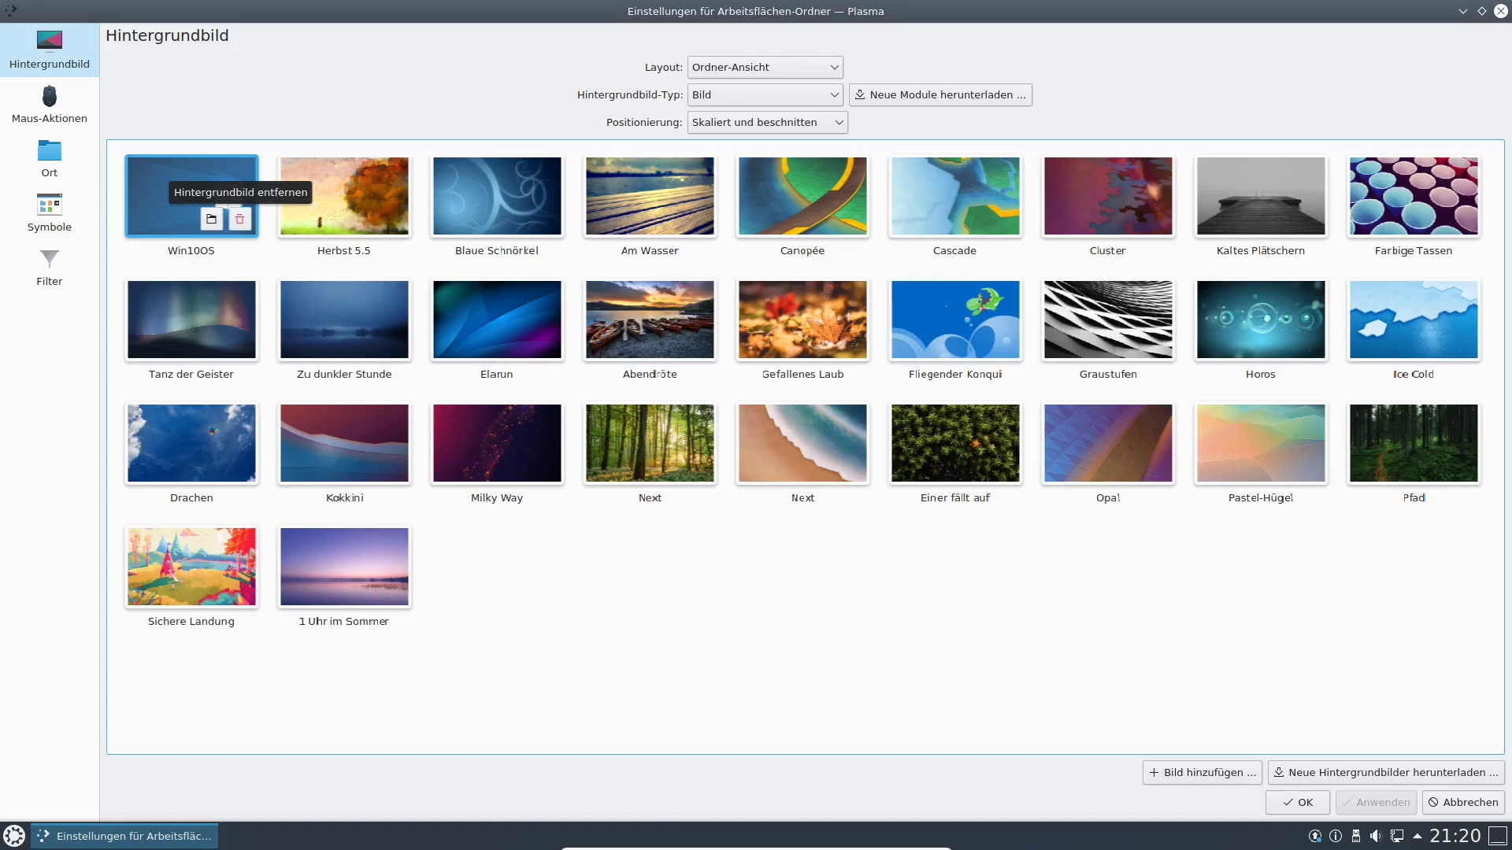
left_click(239, 219)
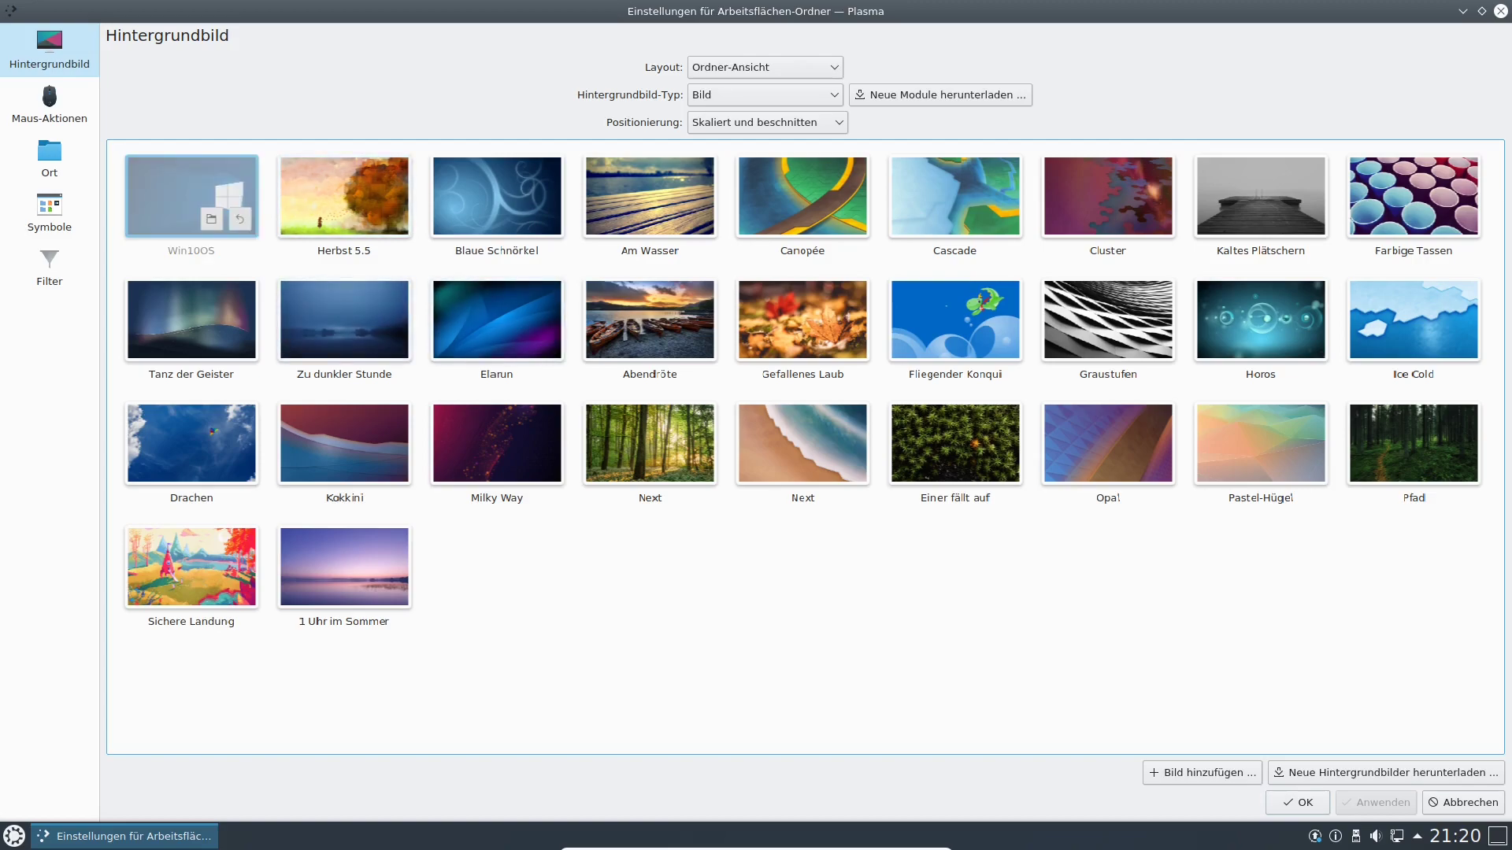
left_click(1298, 803)
Reopen the wallpaper settings, apply Herbst 5.5, and open Neue Hintergrundbilder herunterladen.
right_click(715, 353)
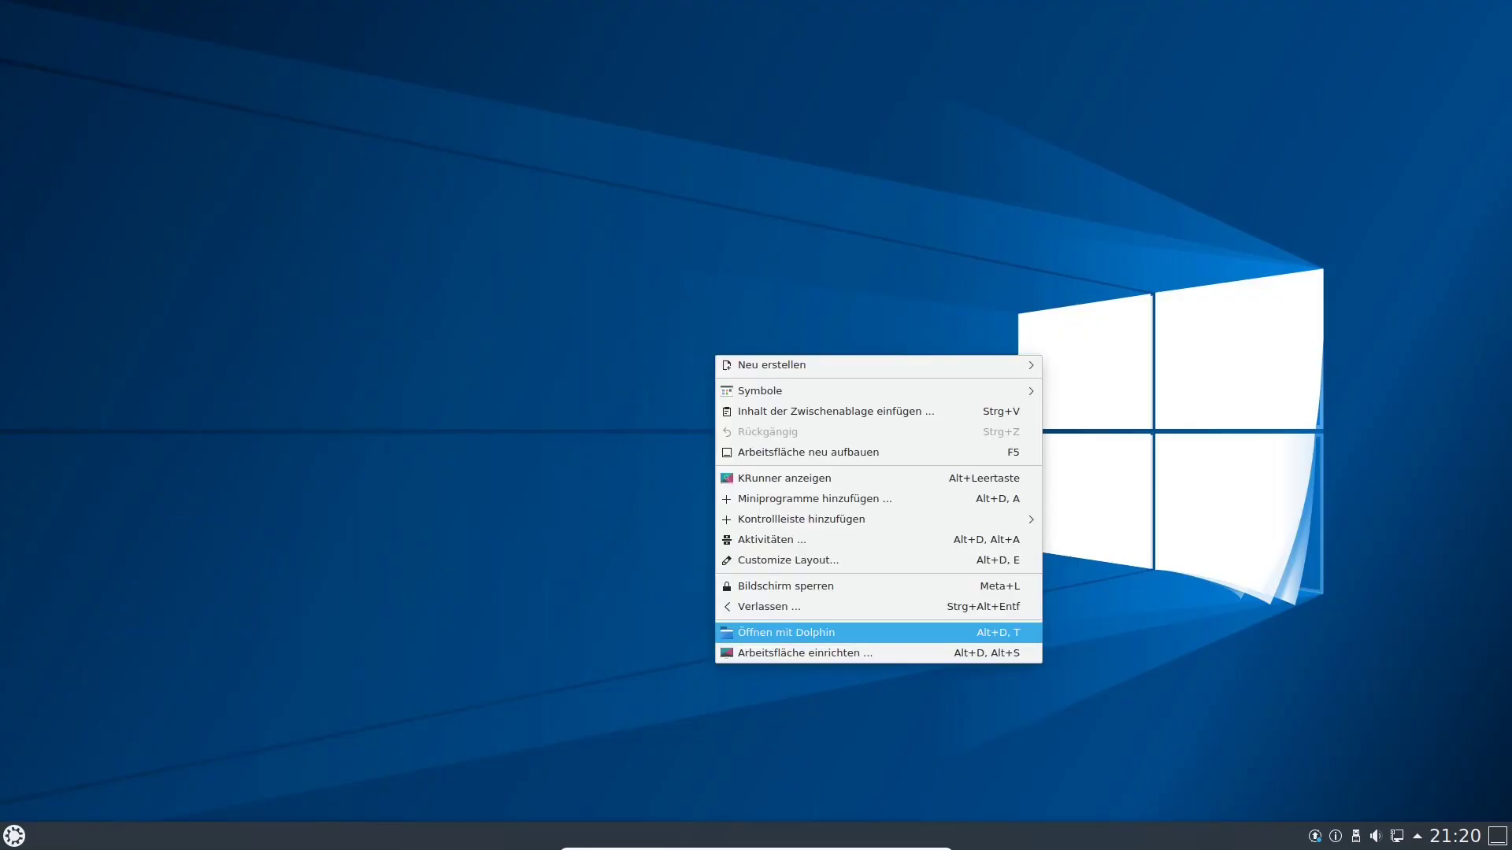
left_click(803, 652)
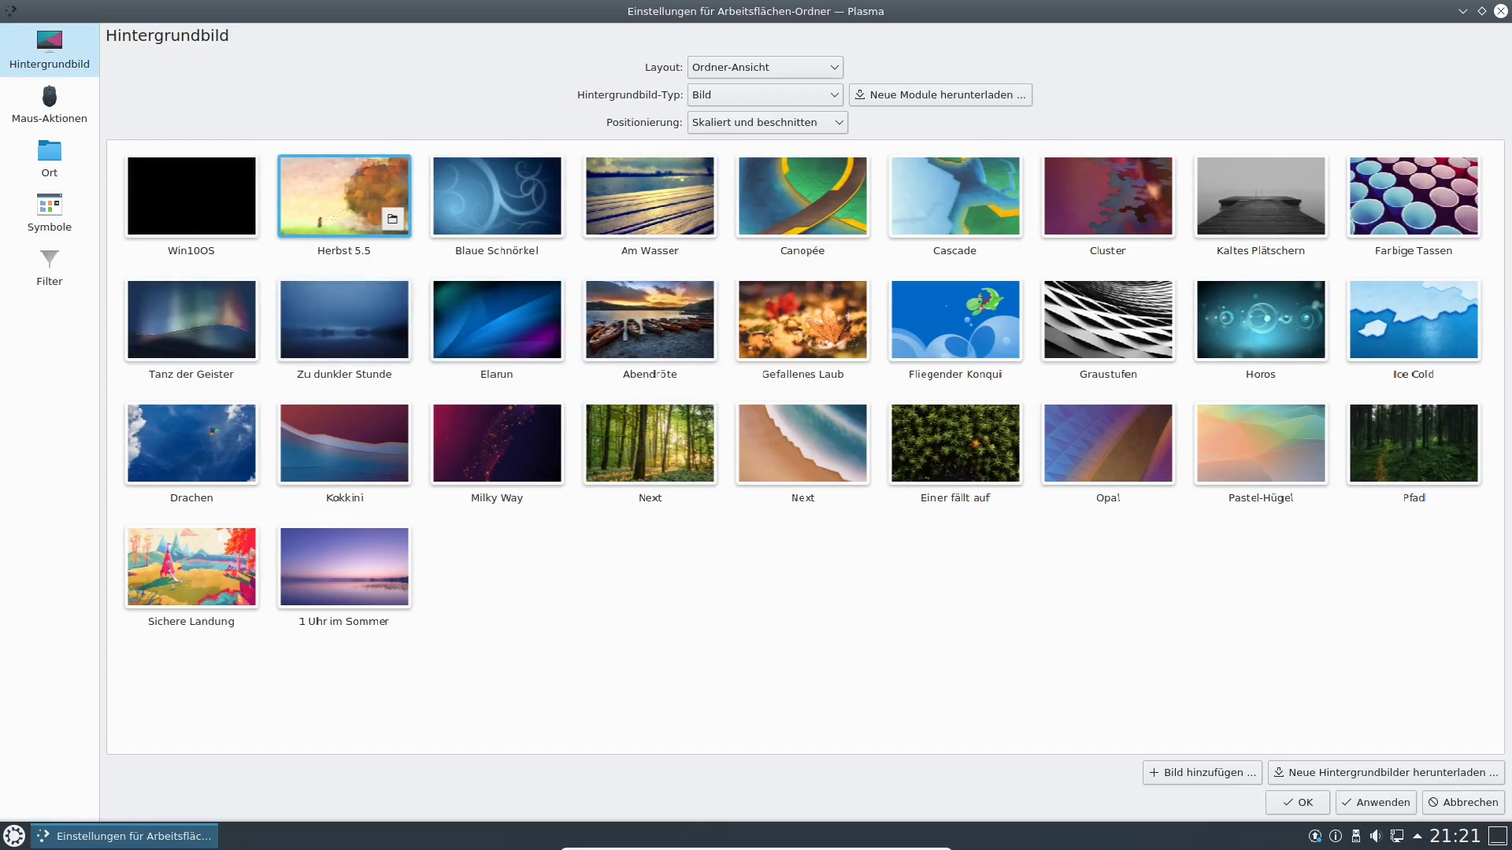
left_click(1376, 803)
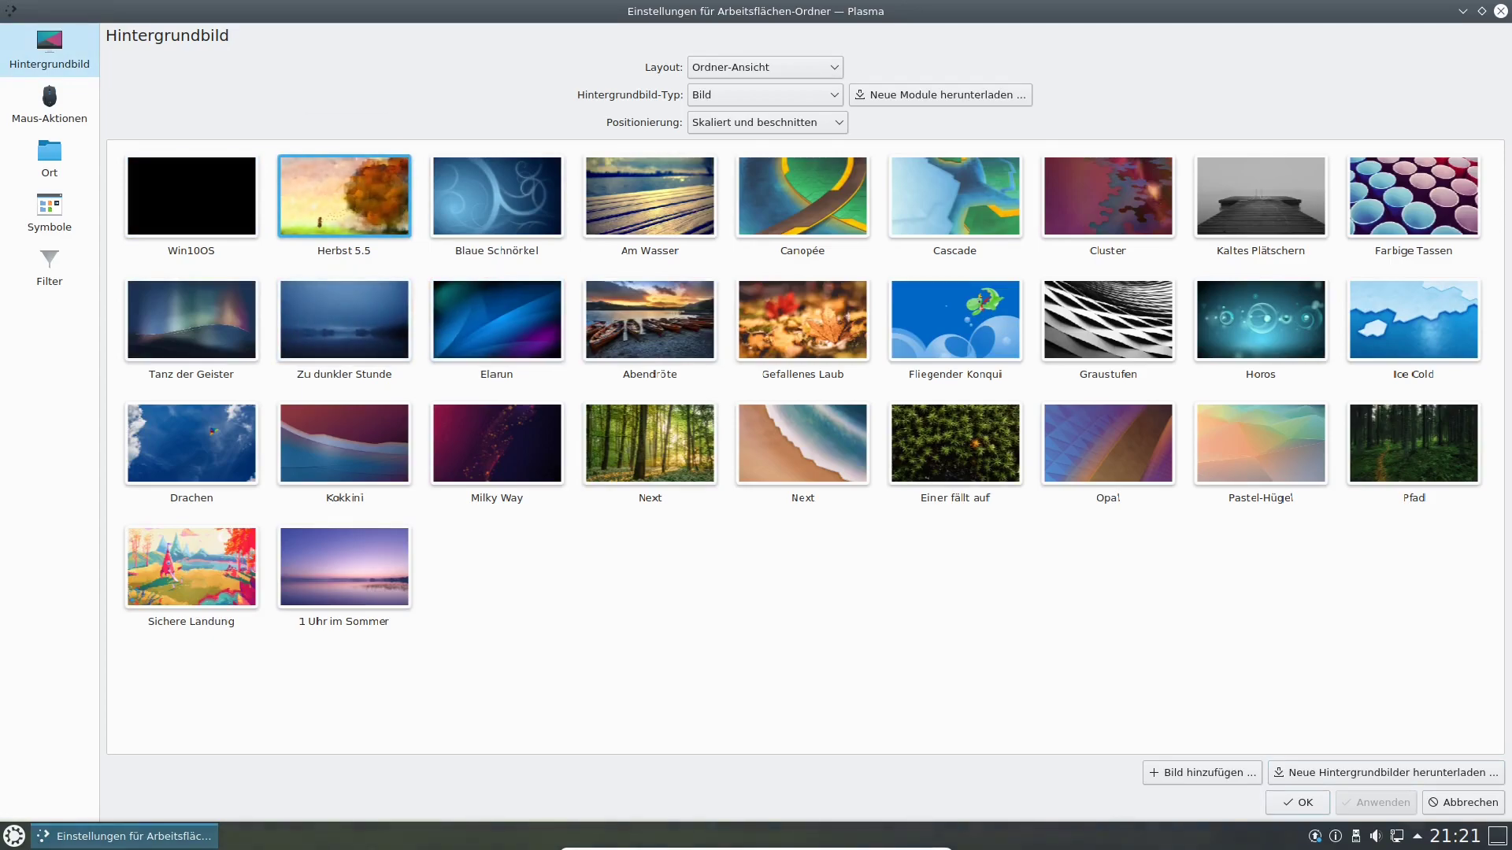
left_click(1386, 773)
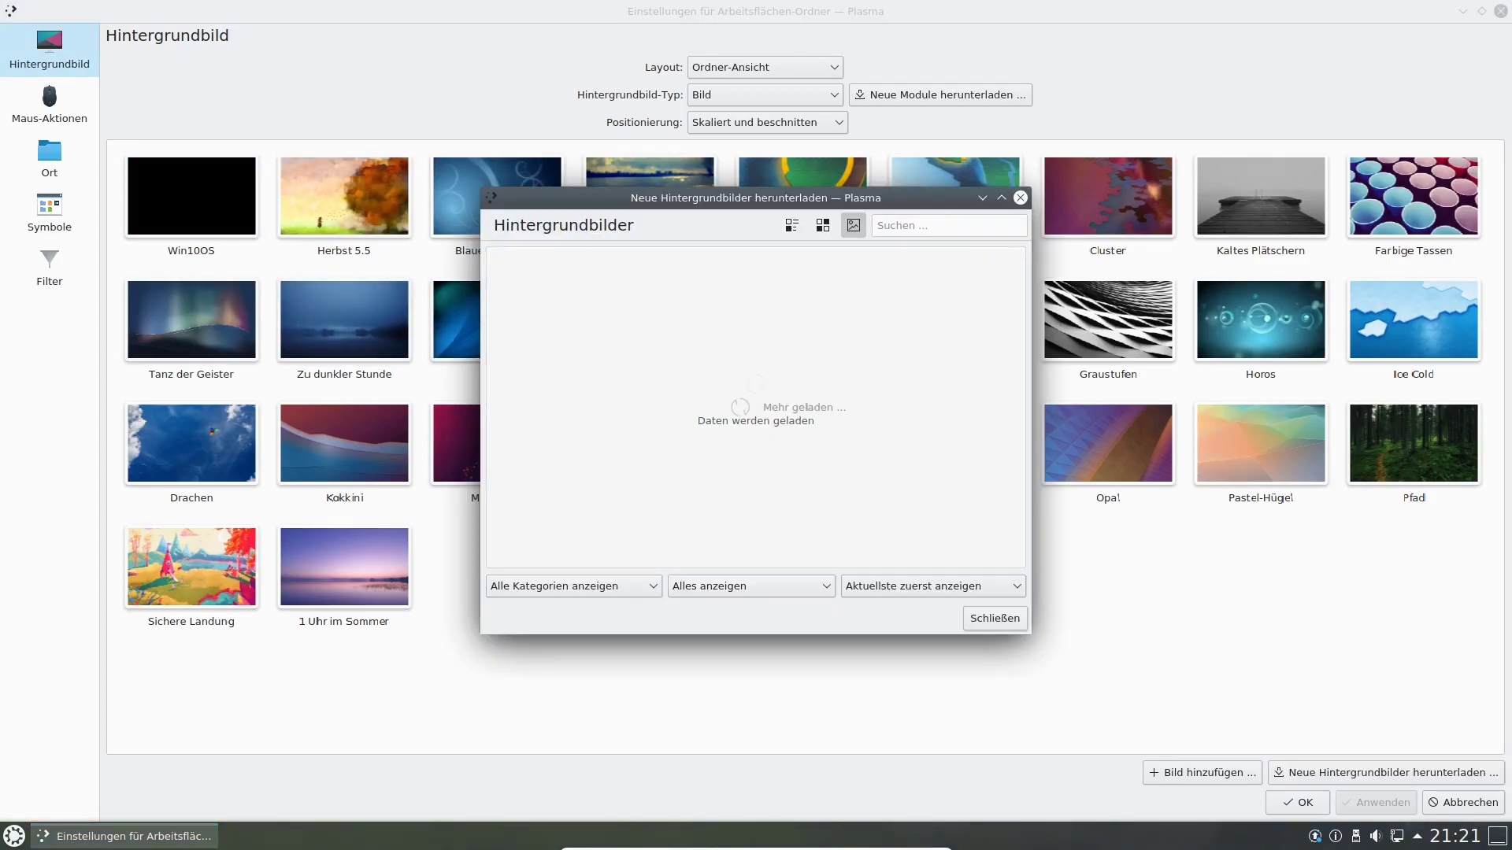
Leave the sort order unchanged and filter the catalogue to Nur installierte.
left_click(933, 587)
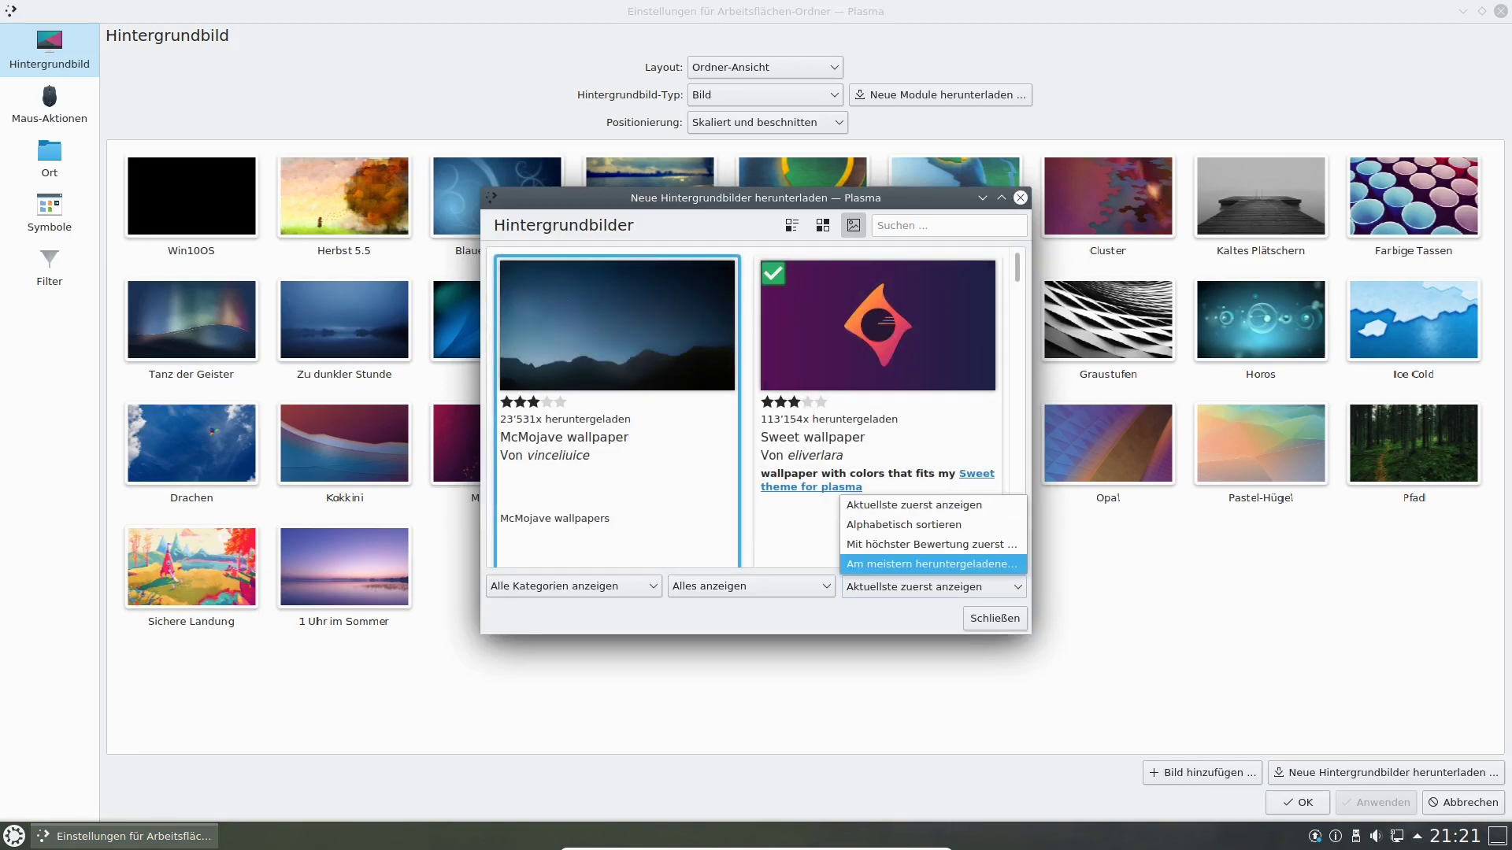
left_click(933, 587)
left_click(751, 587)
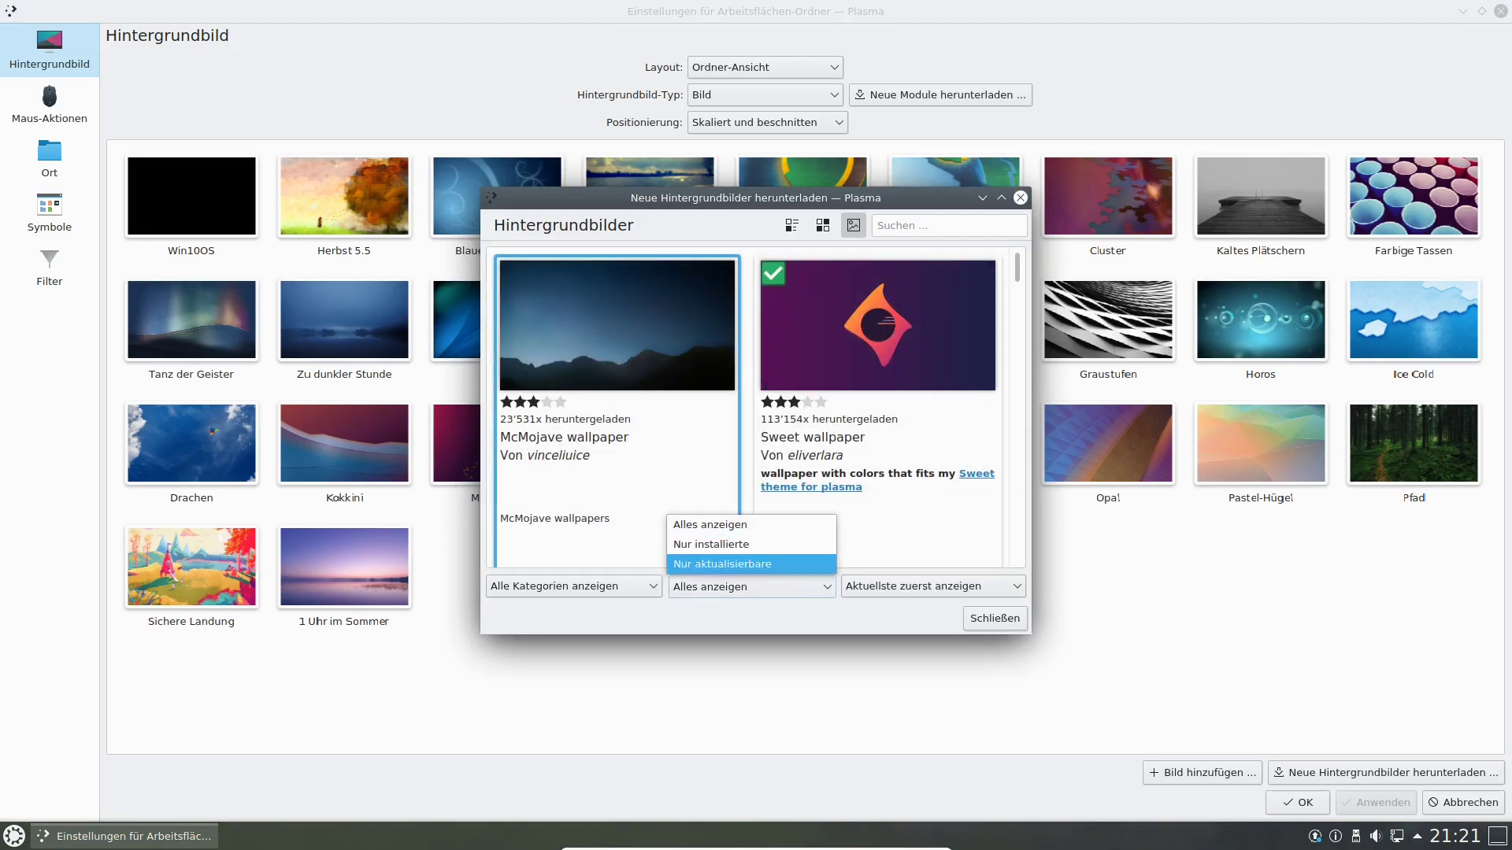
left_click(711, 544)
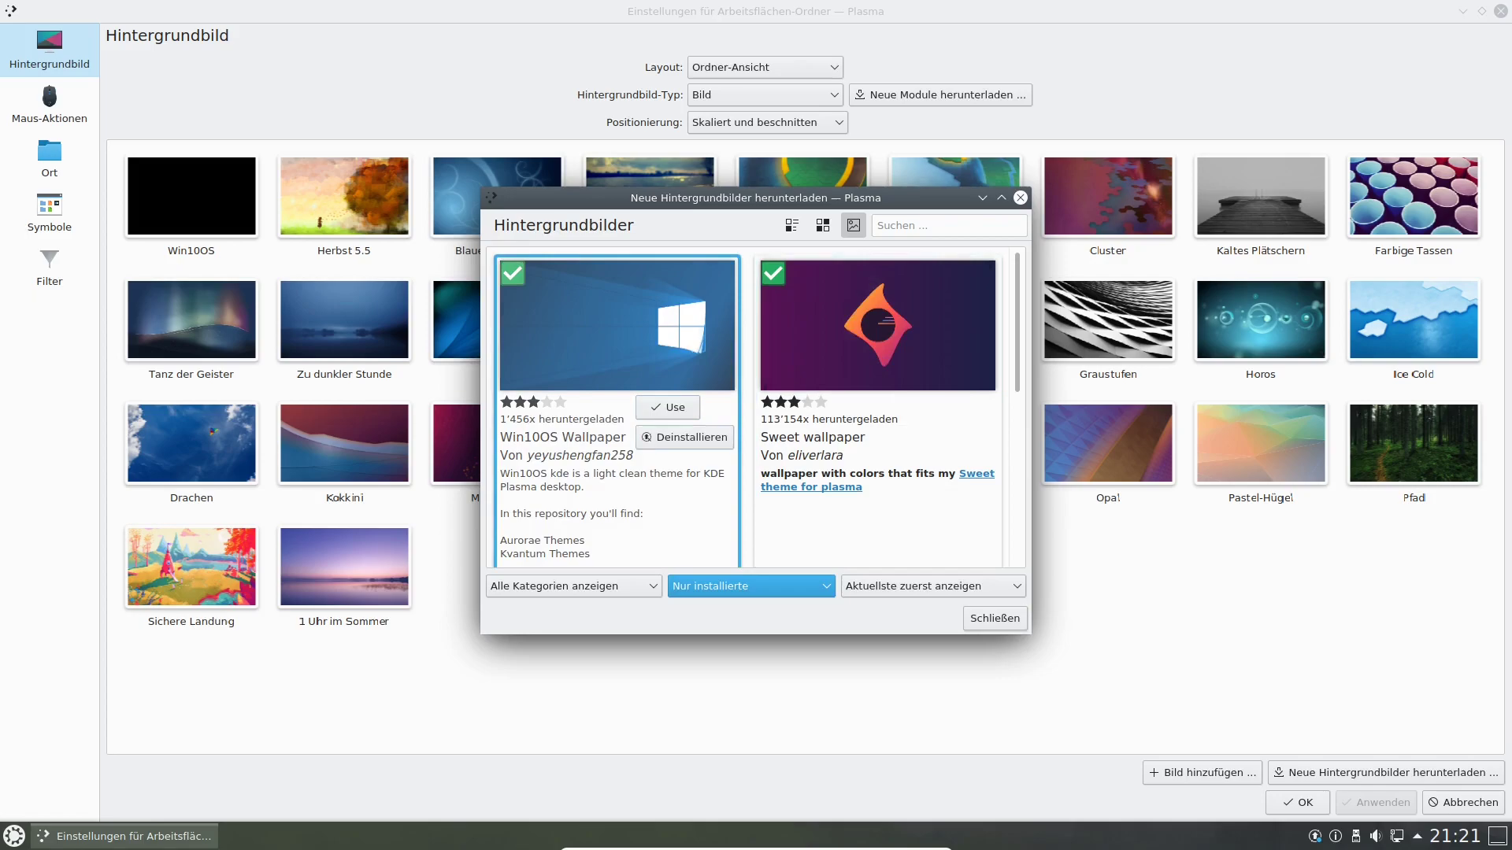
Uninstall Win10OS and both Sweet wallpaper entries, then close the download window.
left_click(684, 437)
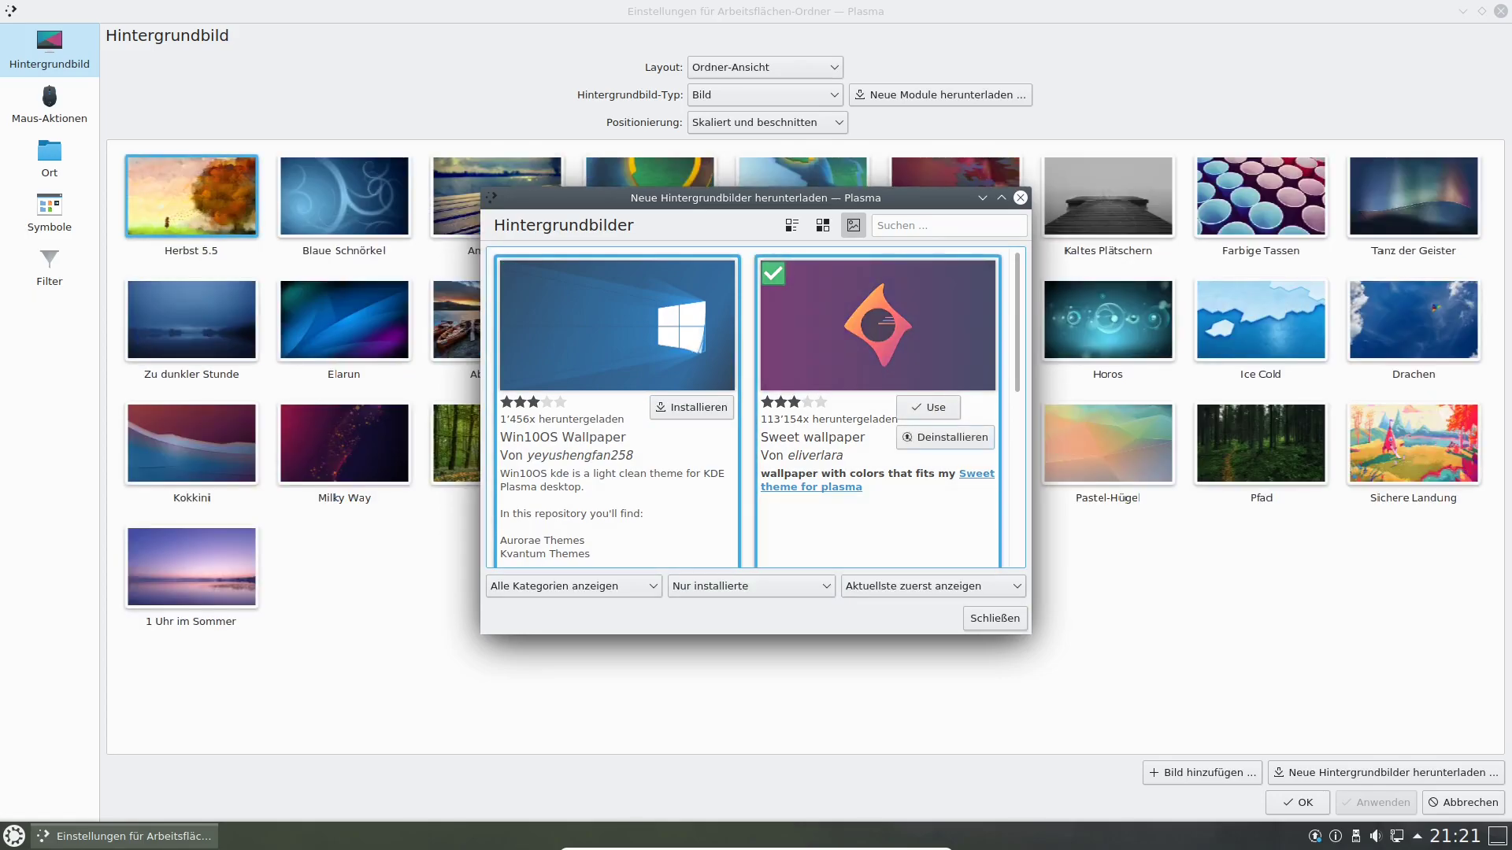
left_click(945, 437)
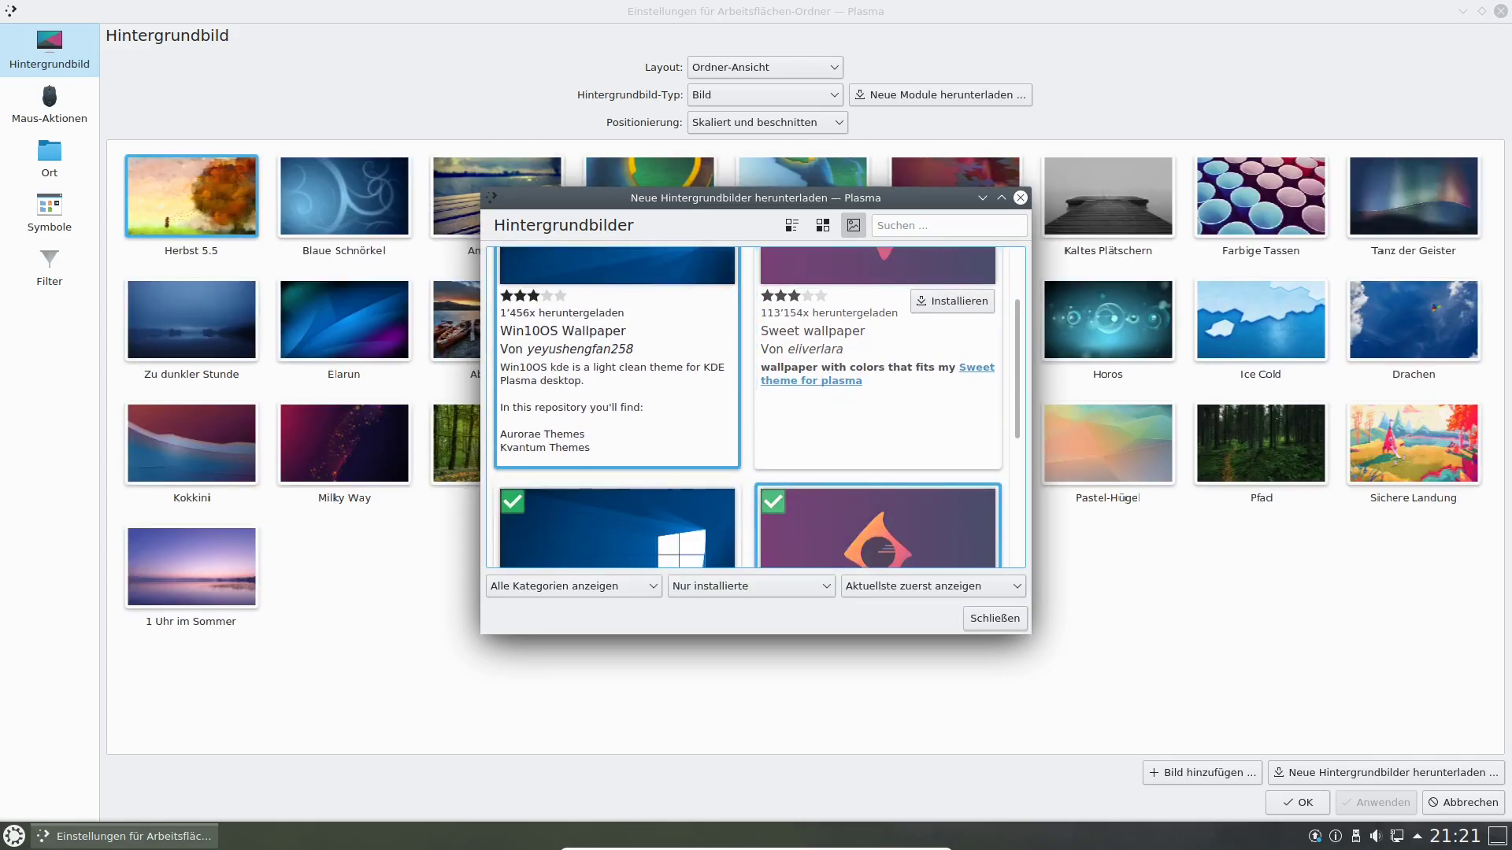
scroll(945, 500, "down", 5)
left_click(945, 489)
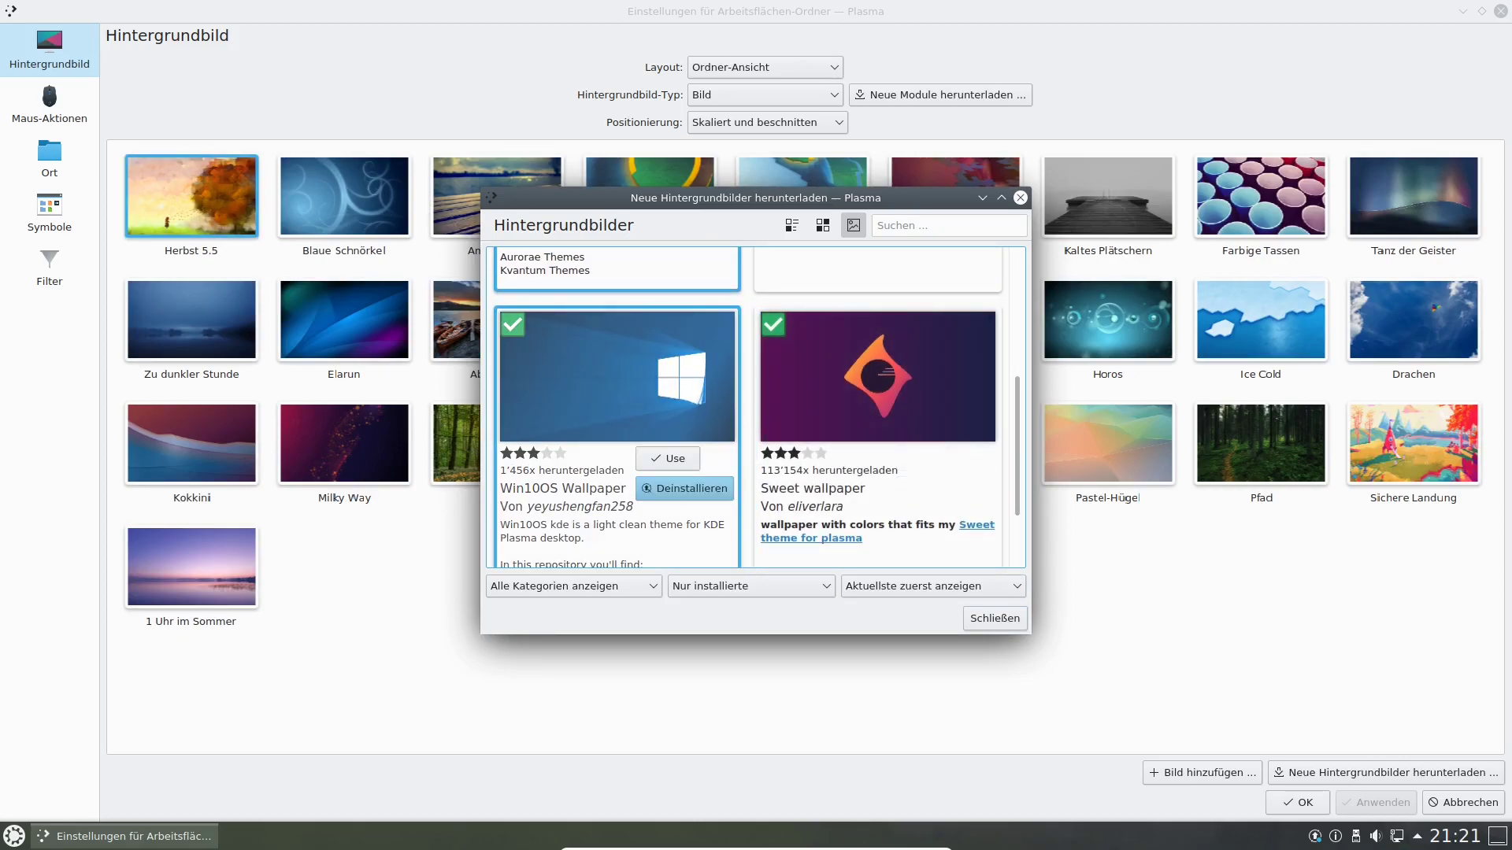
left_click(995, 618)
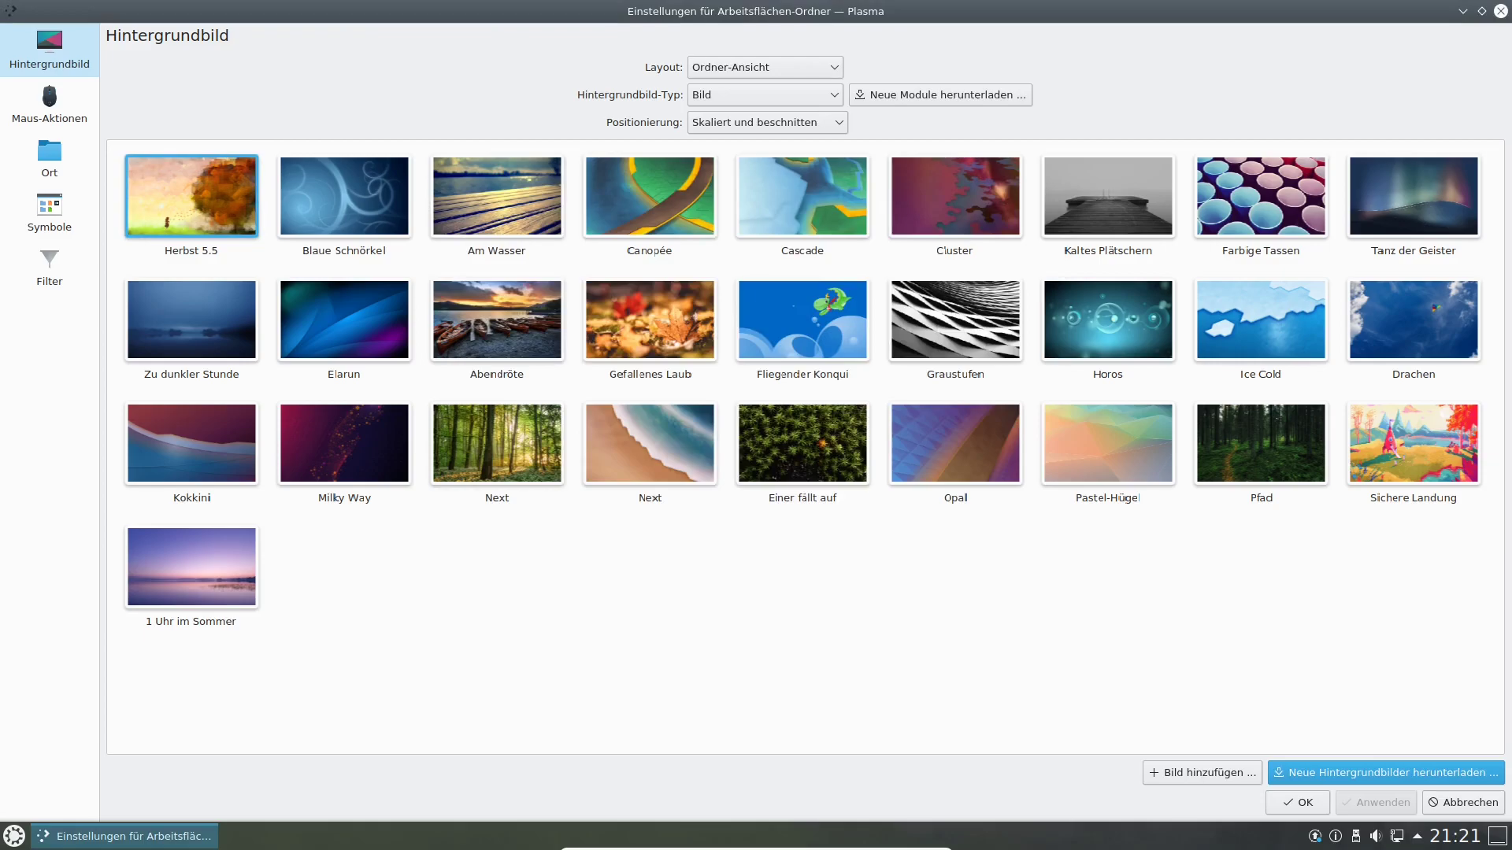
Close the settings, reopen Arbeitsfläche einrichten, select the Cascade thumbnail and confirm with OK.
key("Escape")
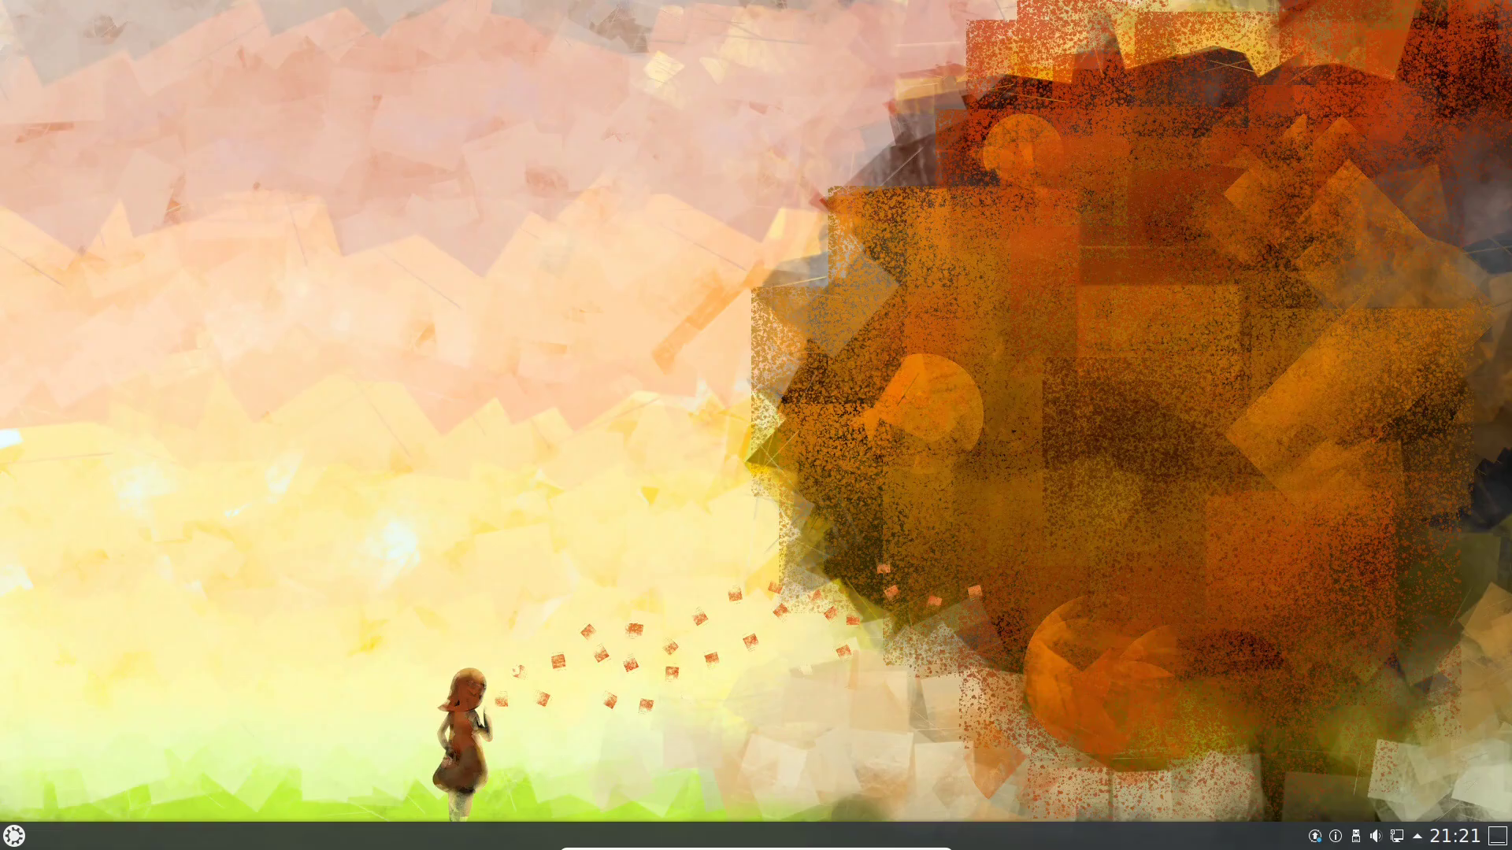
right_click(557, 334)
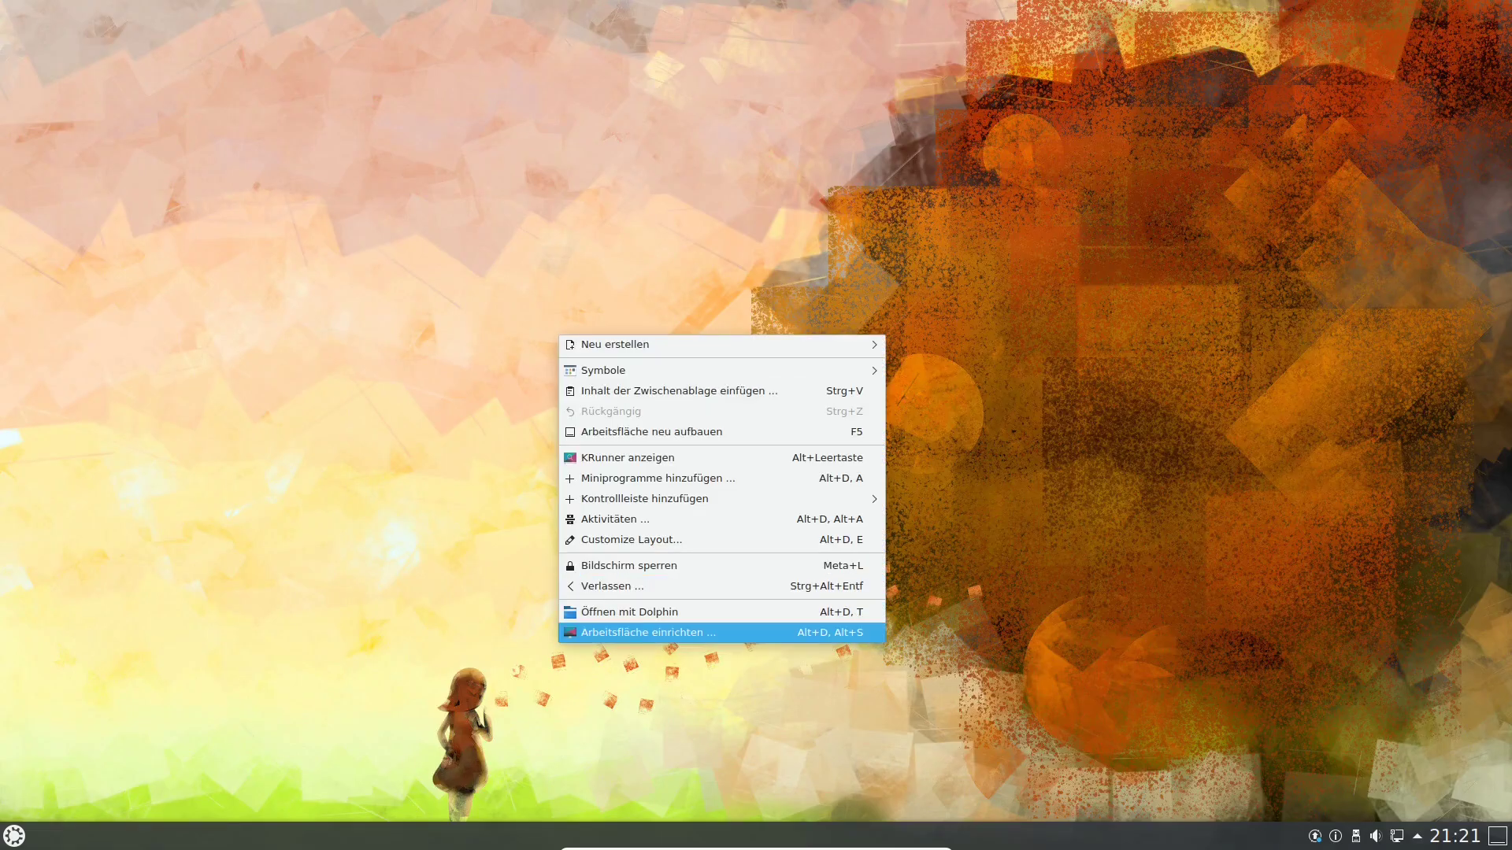
left_click(646, 633)
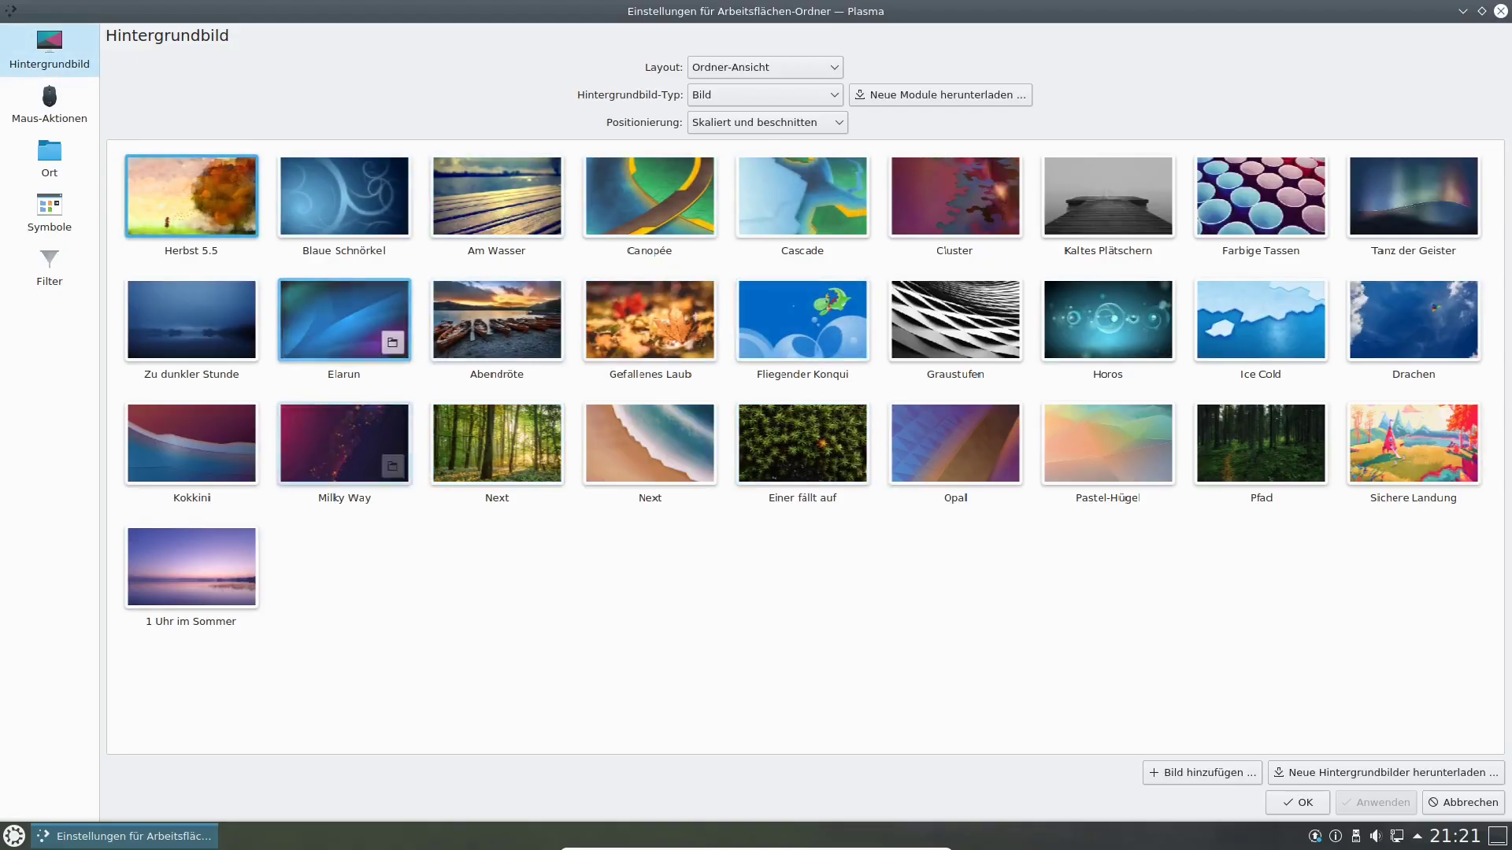
left_click(802, 197)
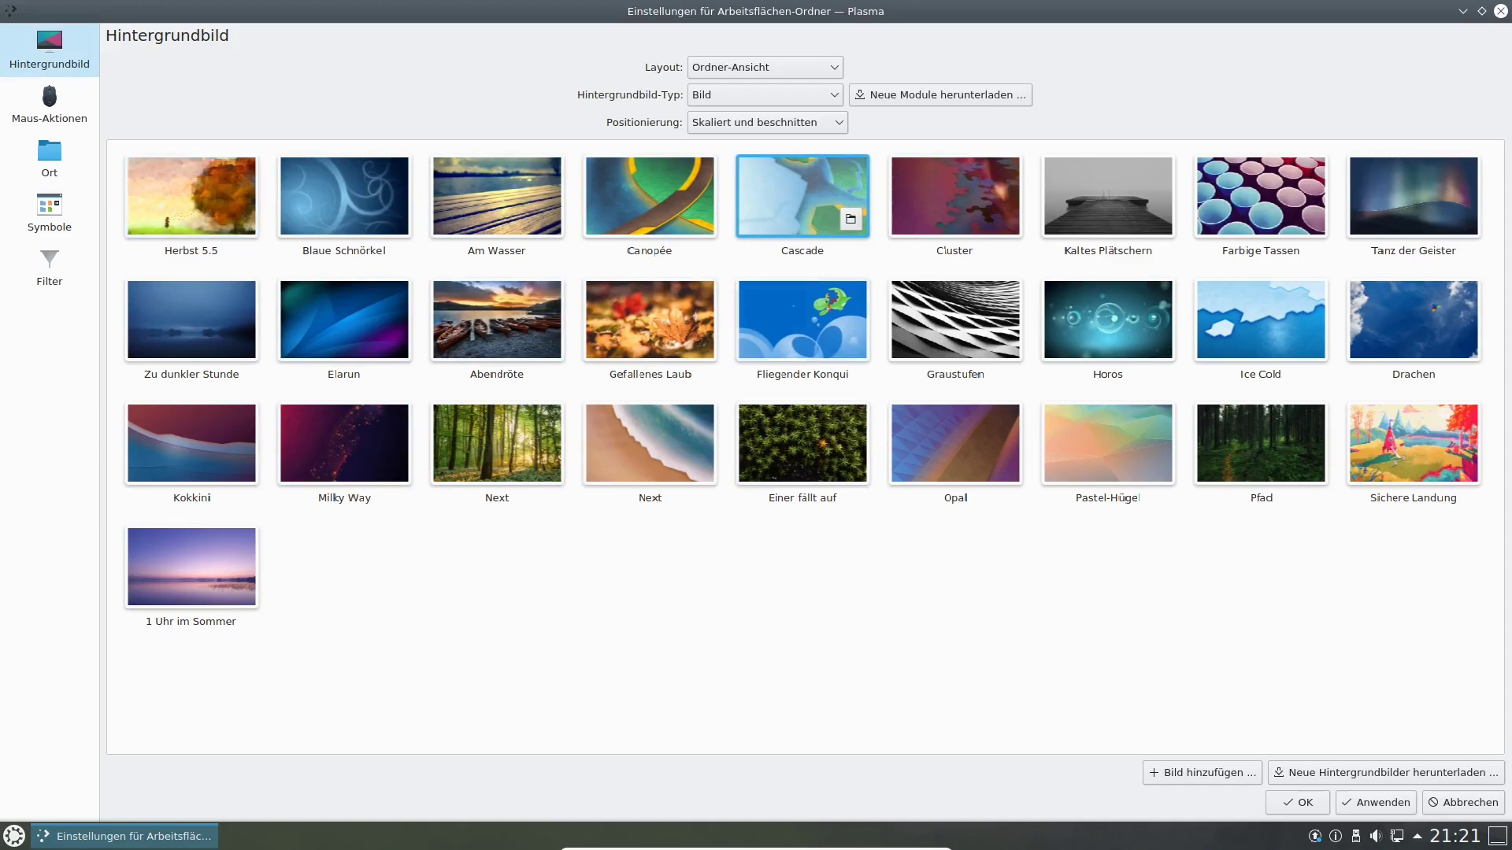
left_click(1297, 802)
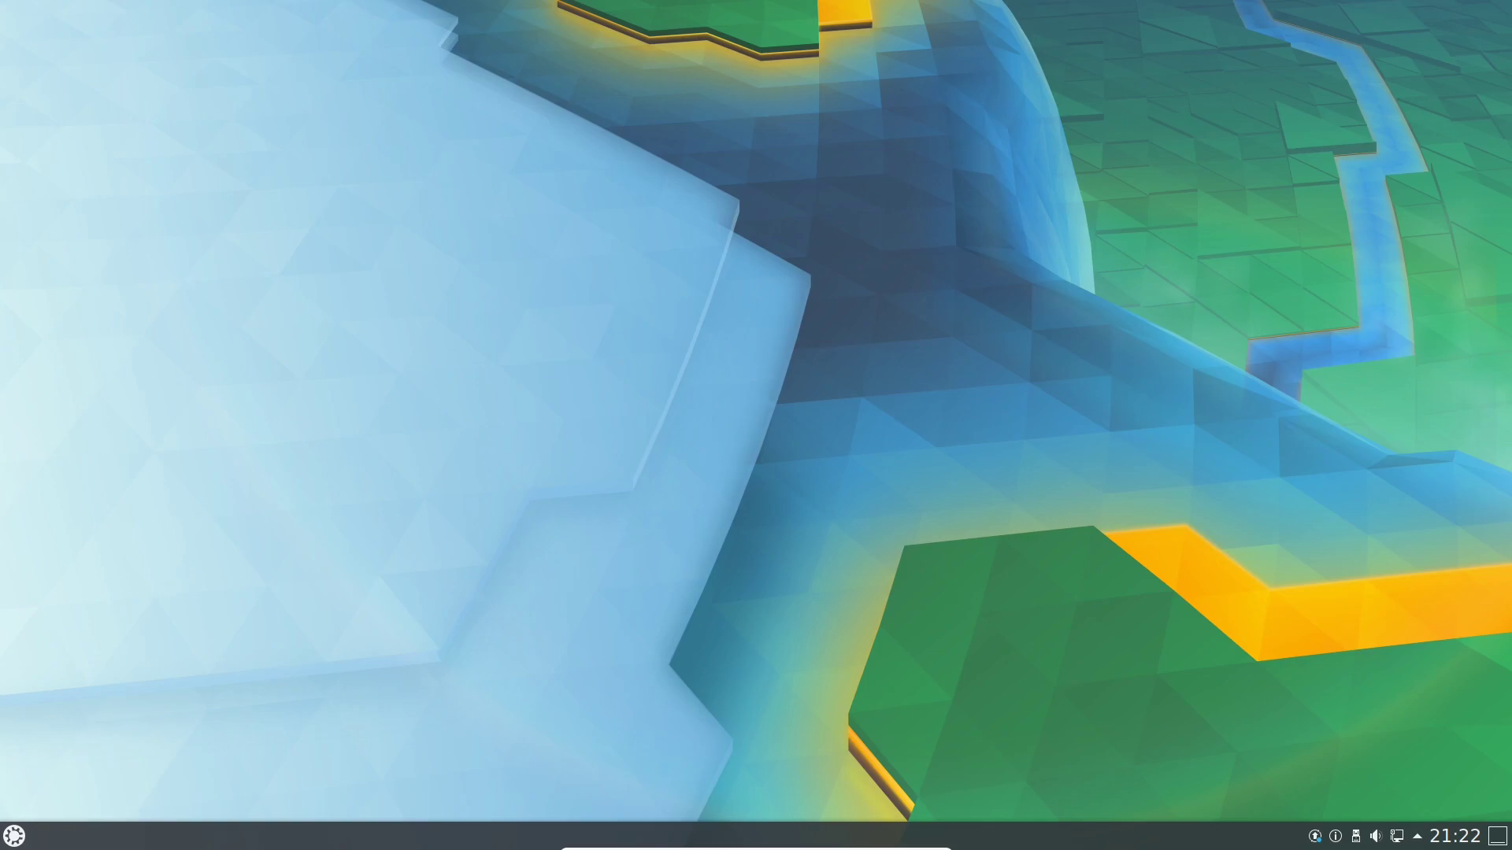
Start LibreOffice Writer from Kickoff's Anwendungen > Büroprogramme using the arrow keys.
key("super")
mouse_move(115, 781)
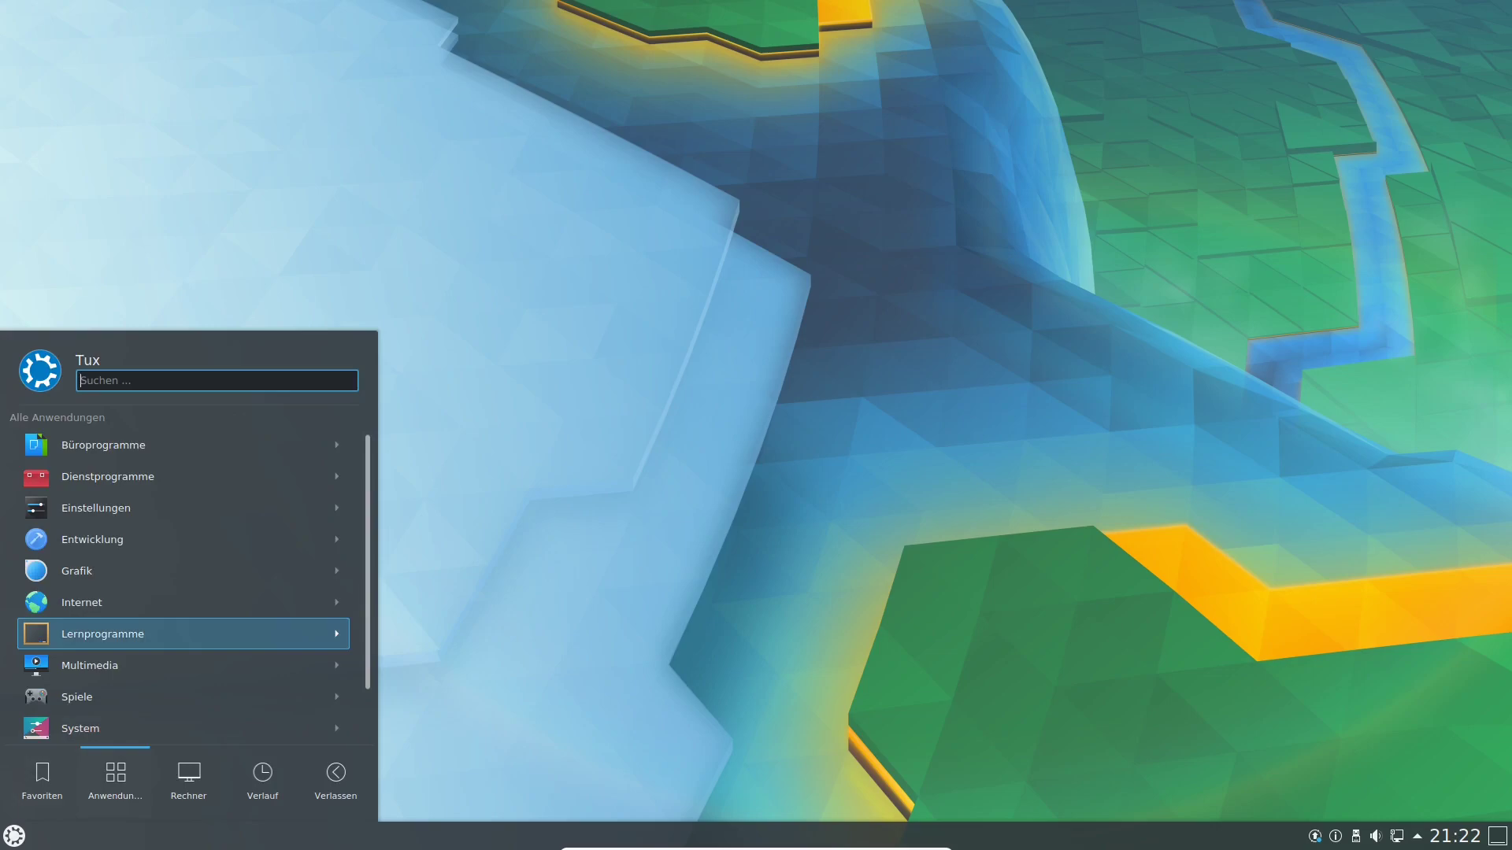
key("Up")
key("Up")
key("Up")
key("Up")
key("Up")
key("Up")
key("Right")
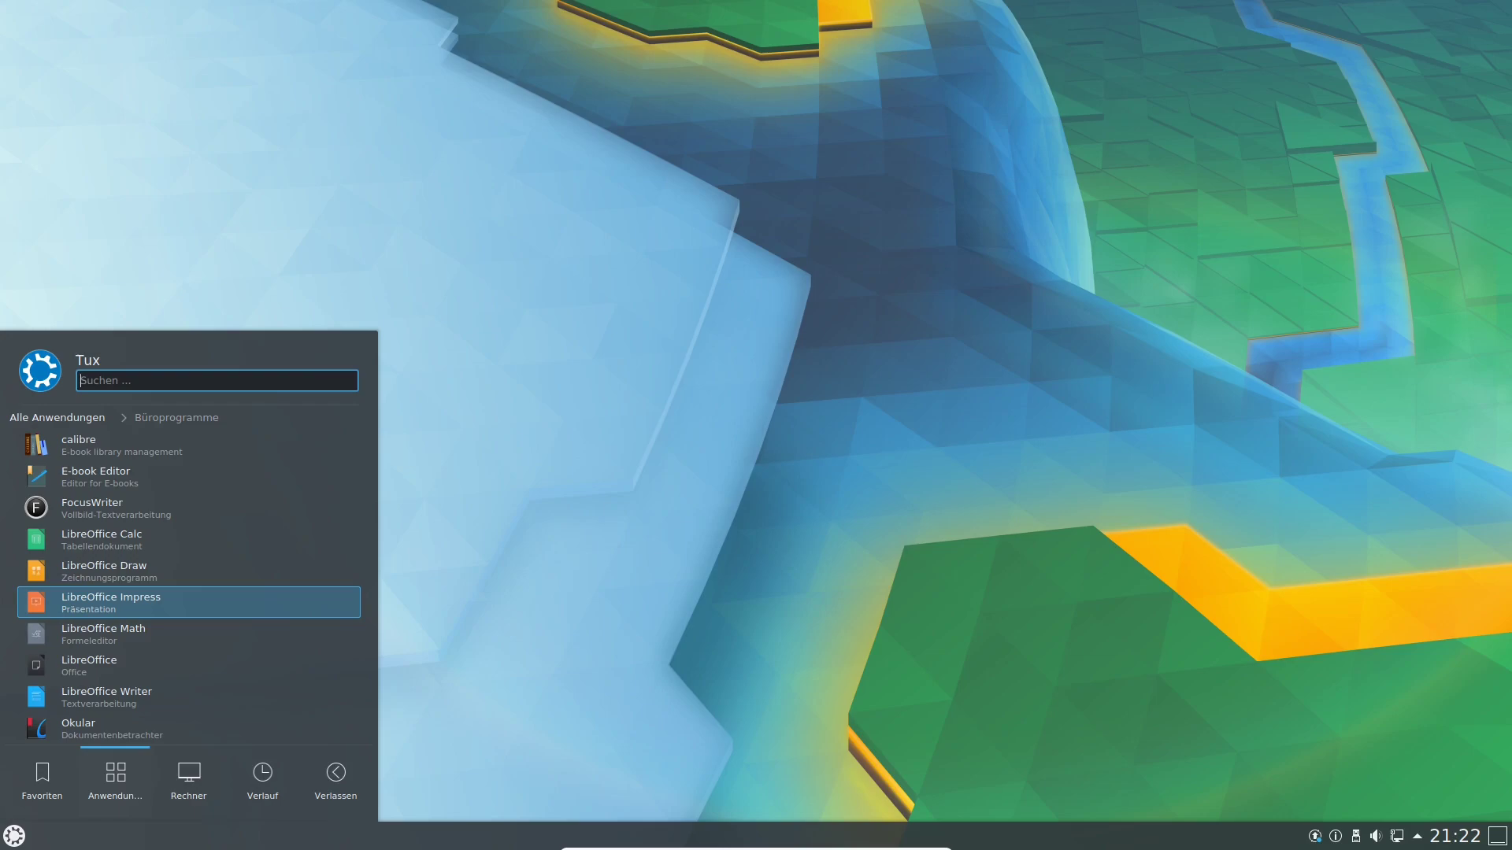
key("Down")
key("Down")
key("Return")
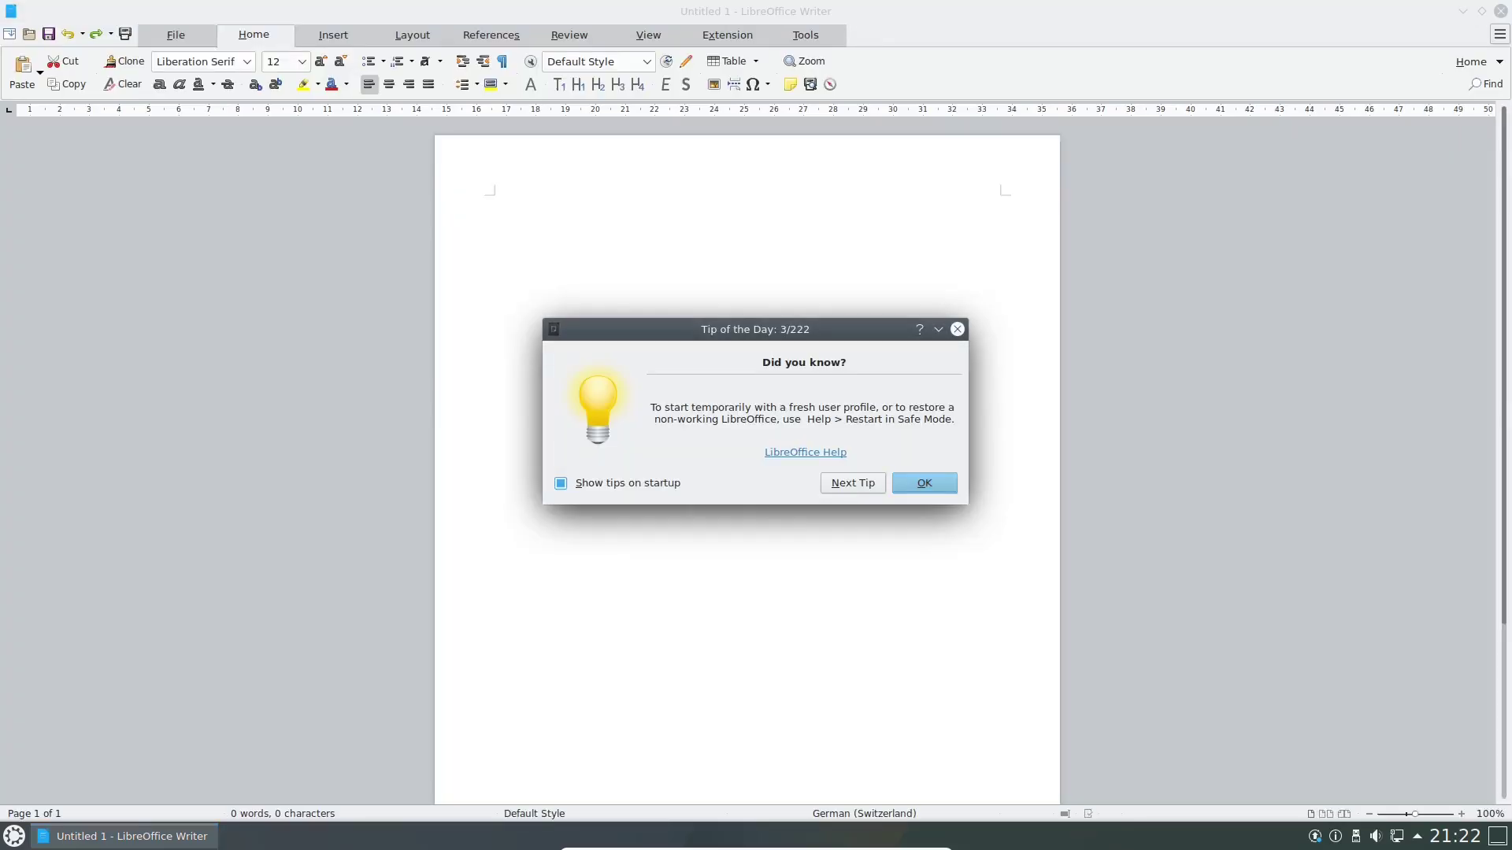
Dismiss the Tip of the Day and browse the File, Home, Insert and Layout tabs.
key("Return")
left_click(176, 35)
left_click(254, 35)
left_click(333, 35)
left_click(412, 34)
left_click(333, 34)
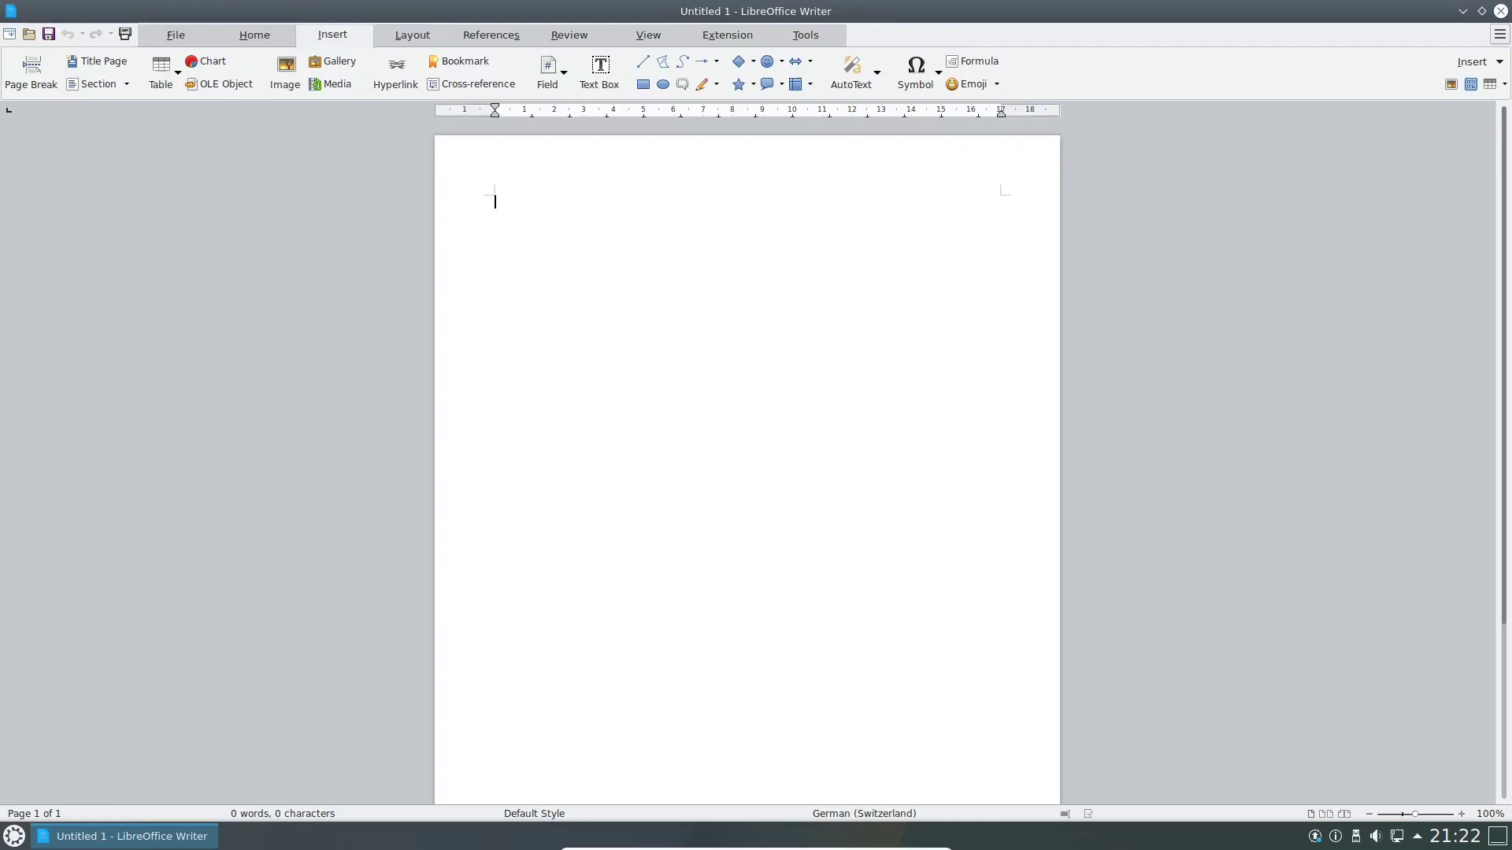
left_click(254, 34)
left_click(175, 35)
left_click(253, 35)
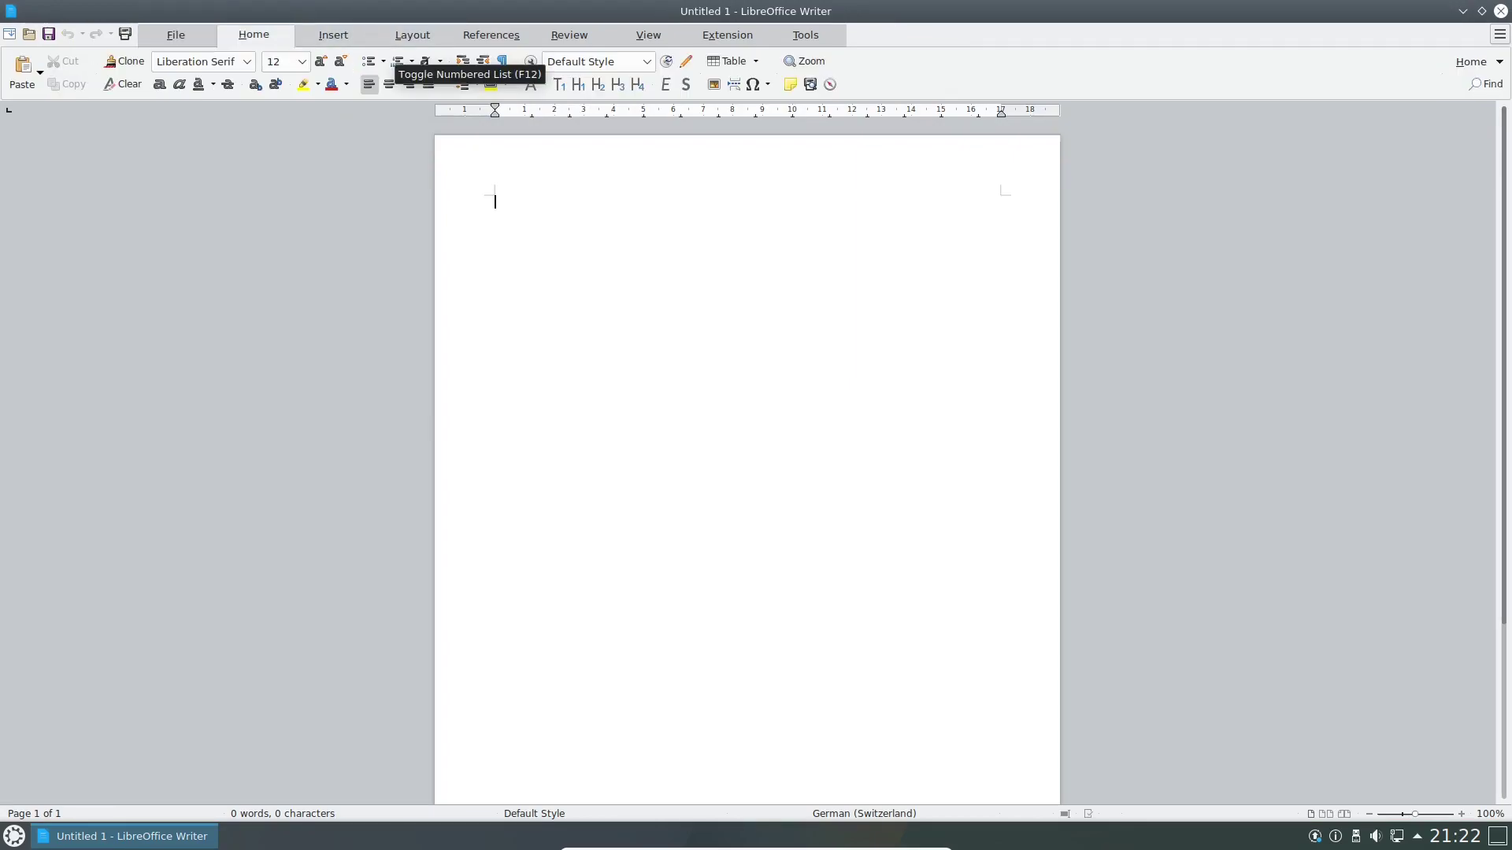
left_click(333, 35)
left_click(411, 35)
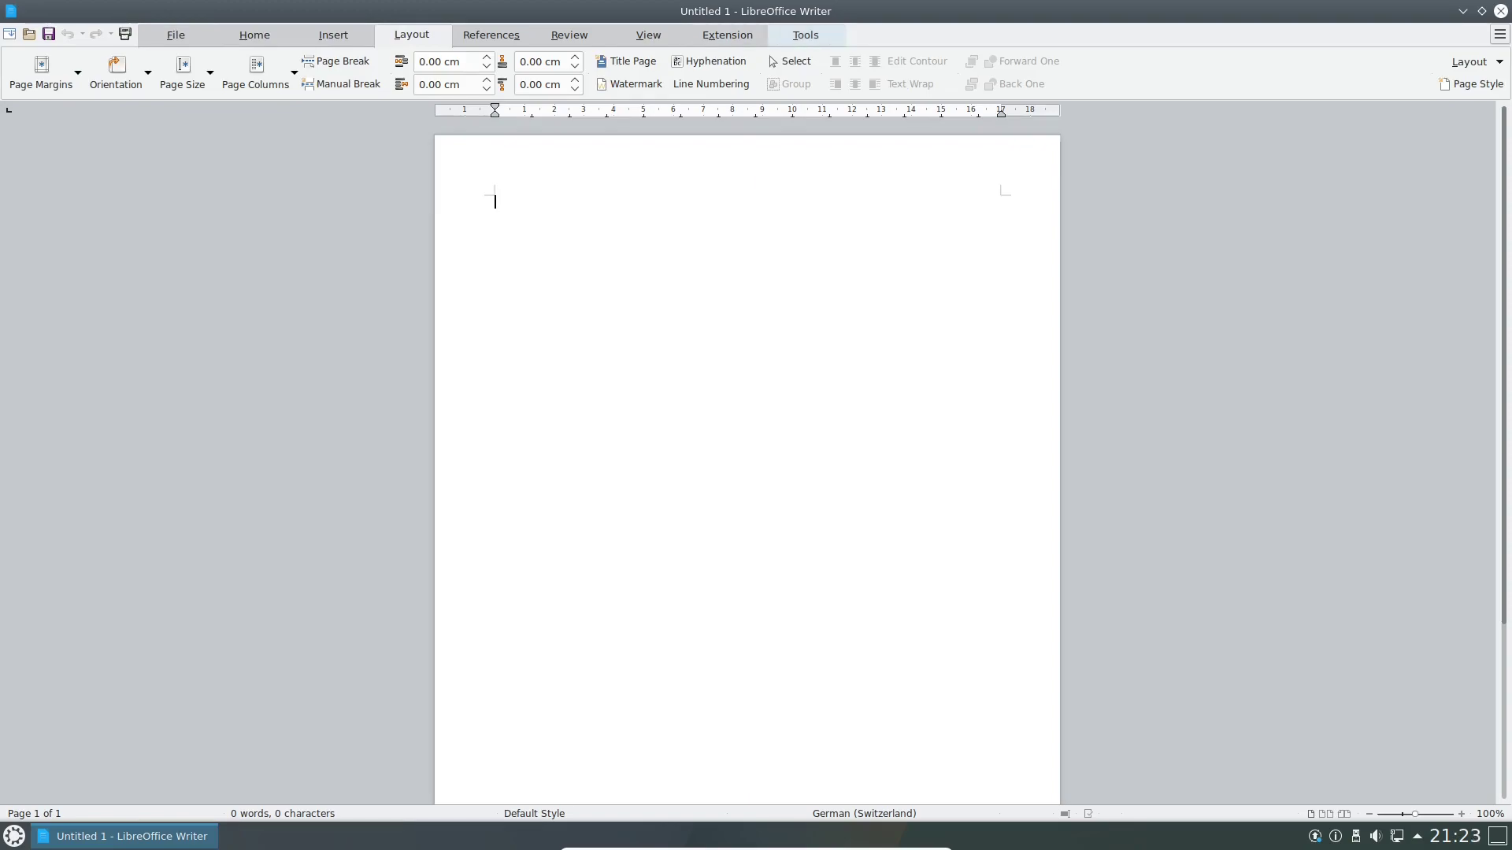
Check the Tools and Extension tabs, then close the empty Writer window.
left_click(805, 35)
left_click(726, 35)
left_click(253, 35)
left_click(175, 35)
left_click(253, 34)
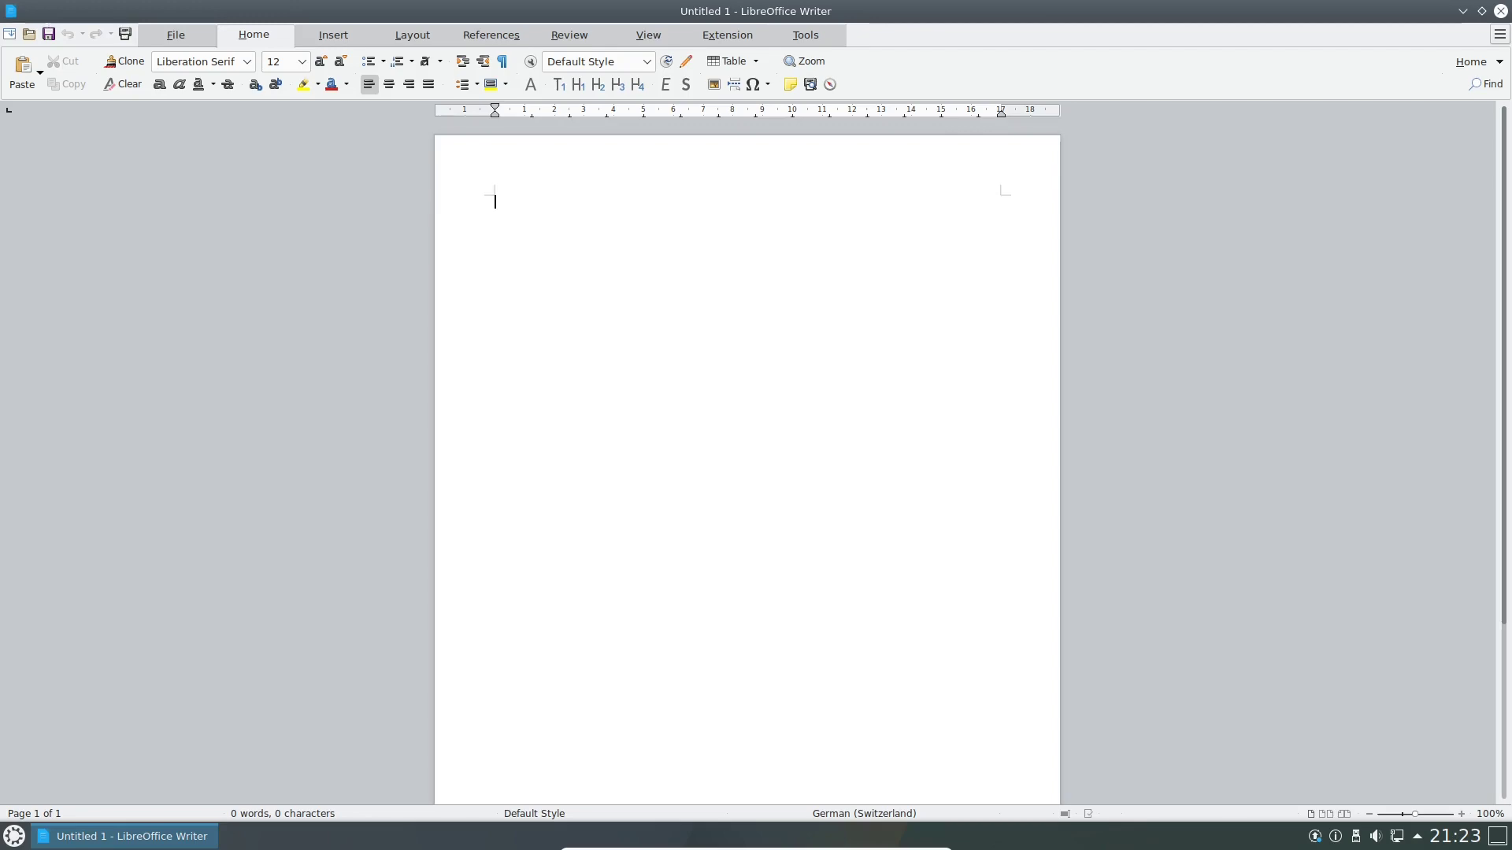
left_click(175, 35)
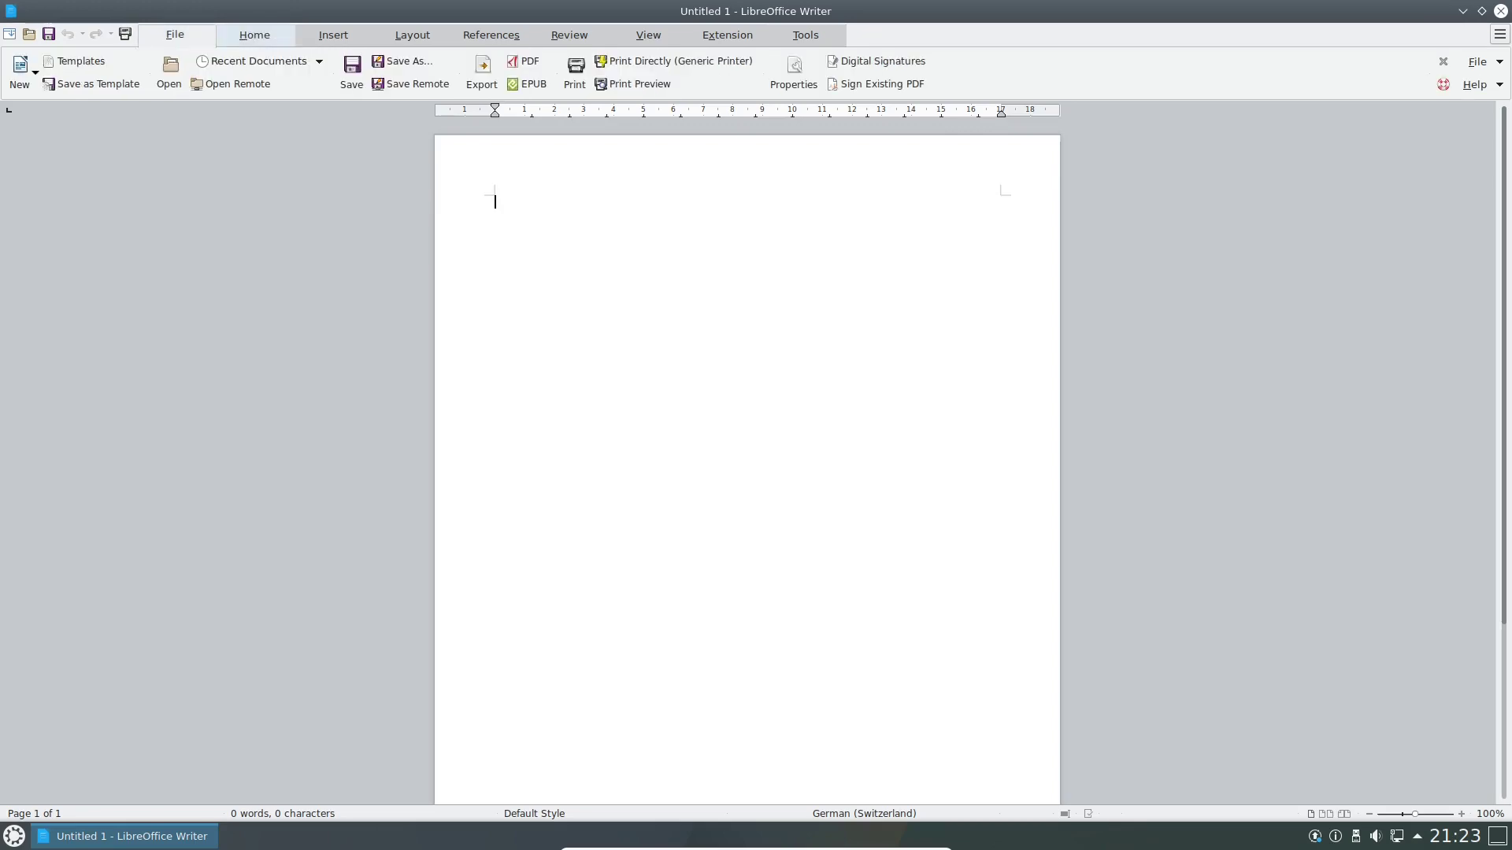
left_click(253, 35)
left_click(1501, 11)
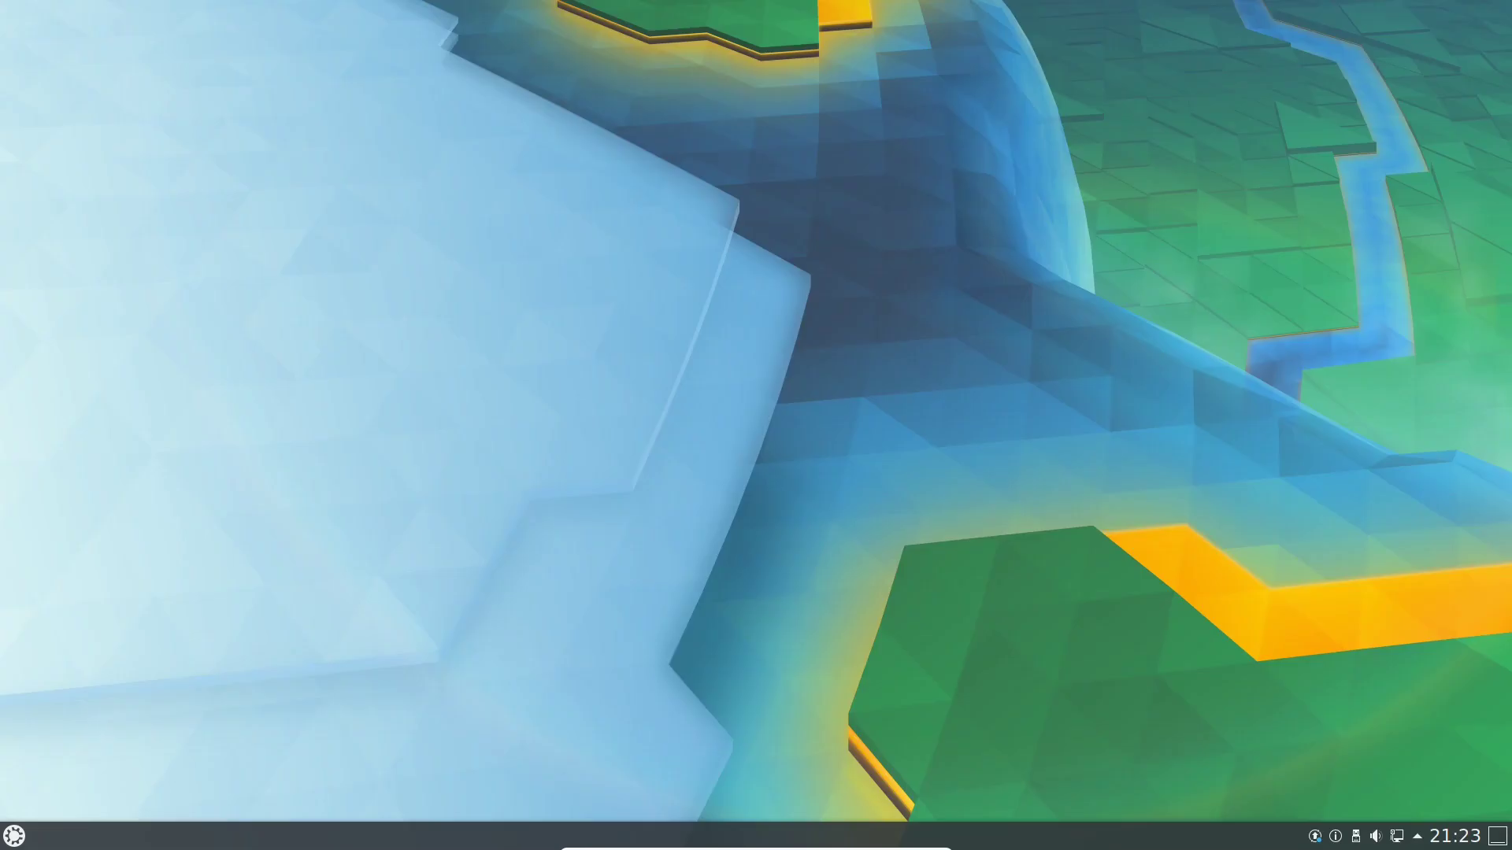
Launch Okular from Kickoff's Büroprogramme category and center its window.
left_click(14, 836)
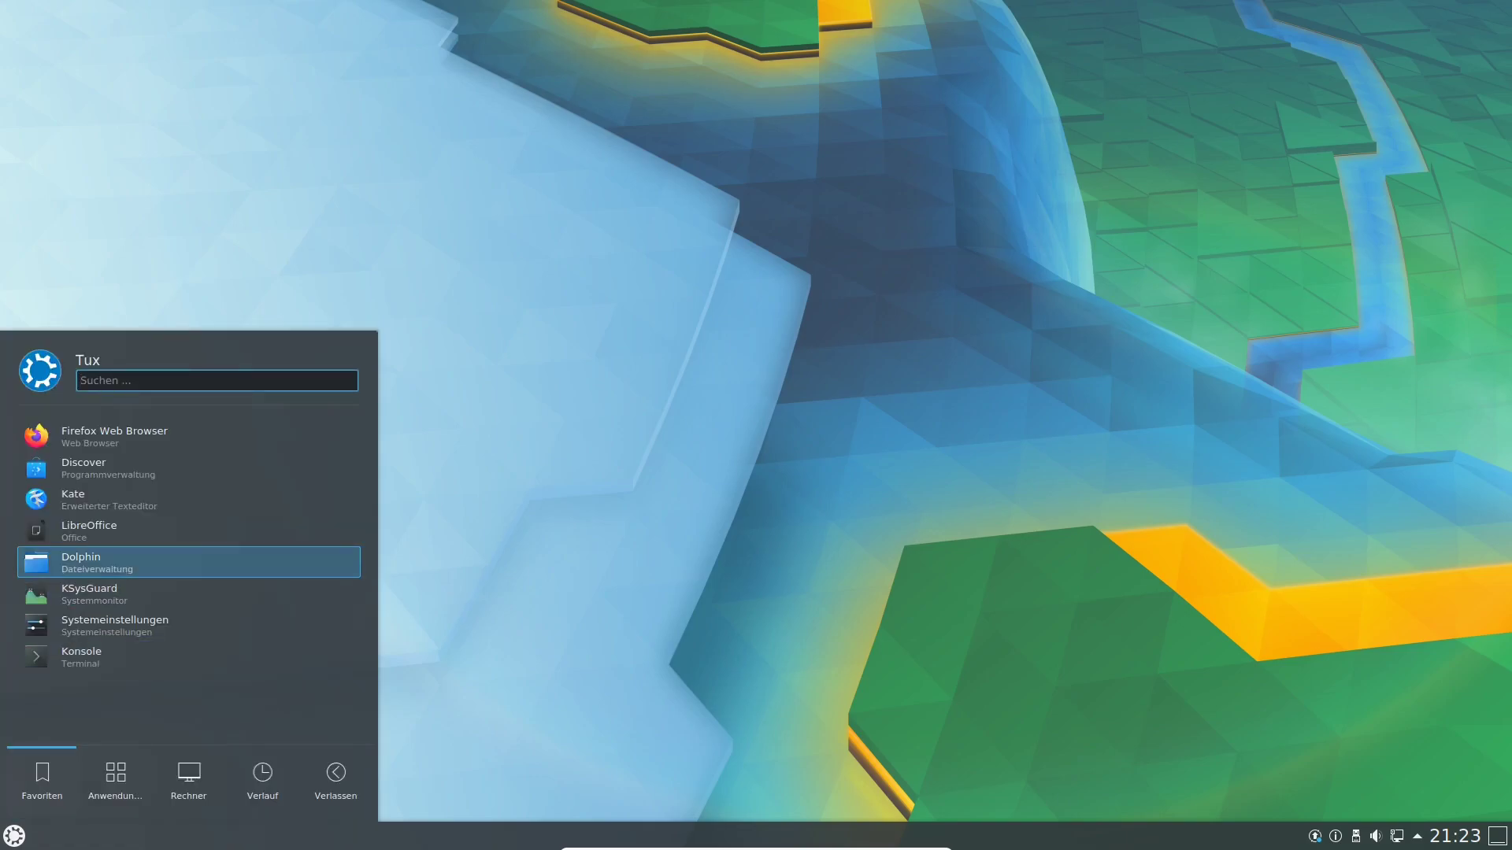
left_click(115, 779)
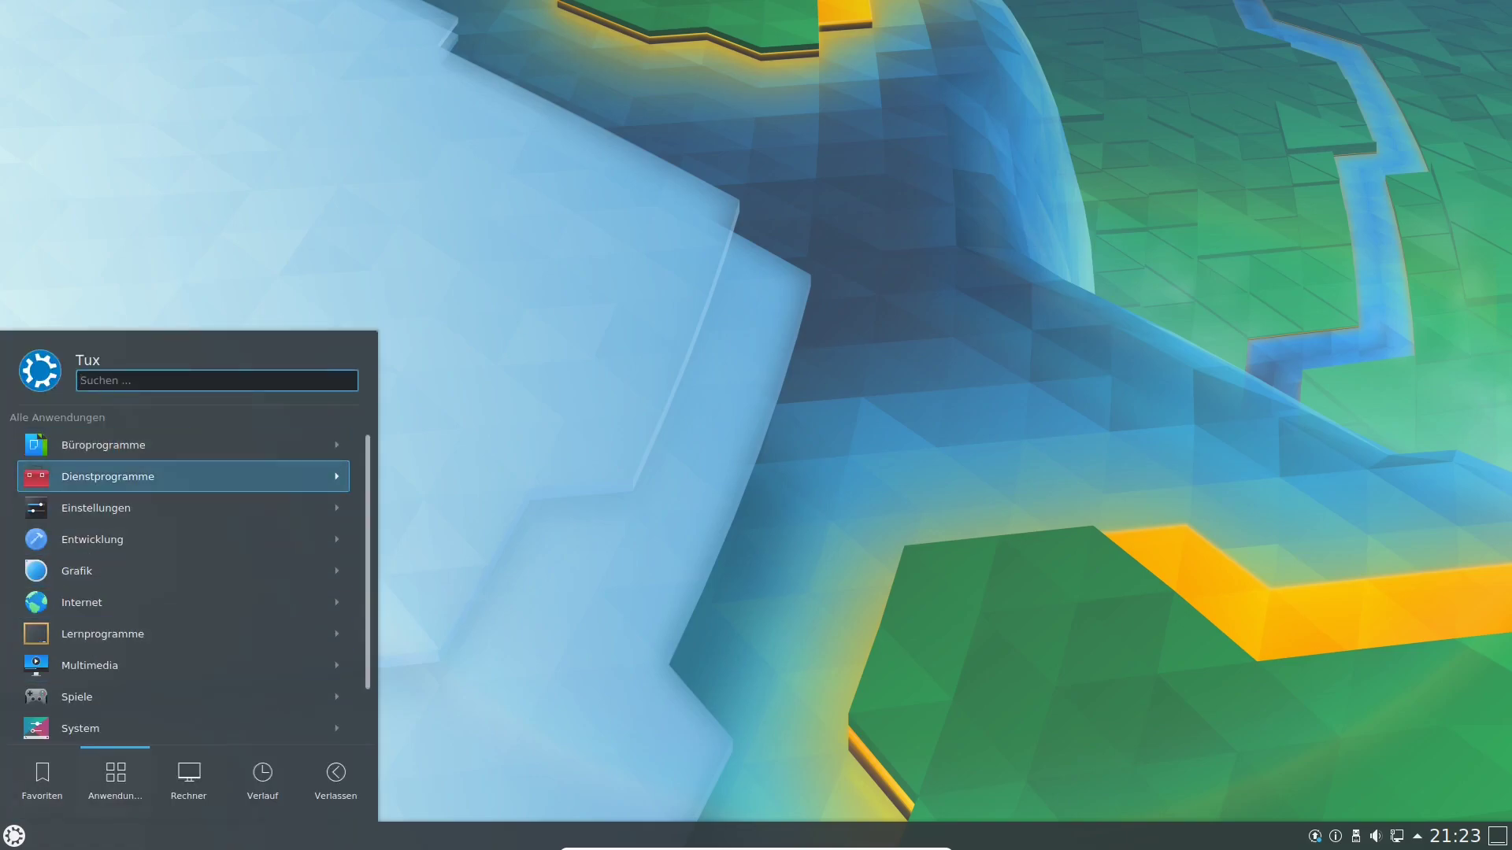
left_click(182, 445)
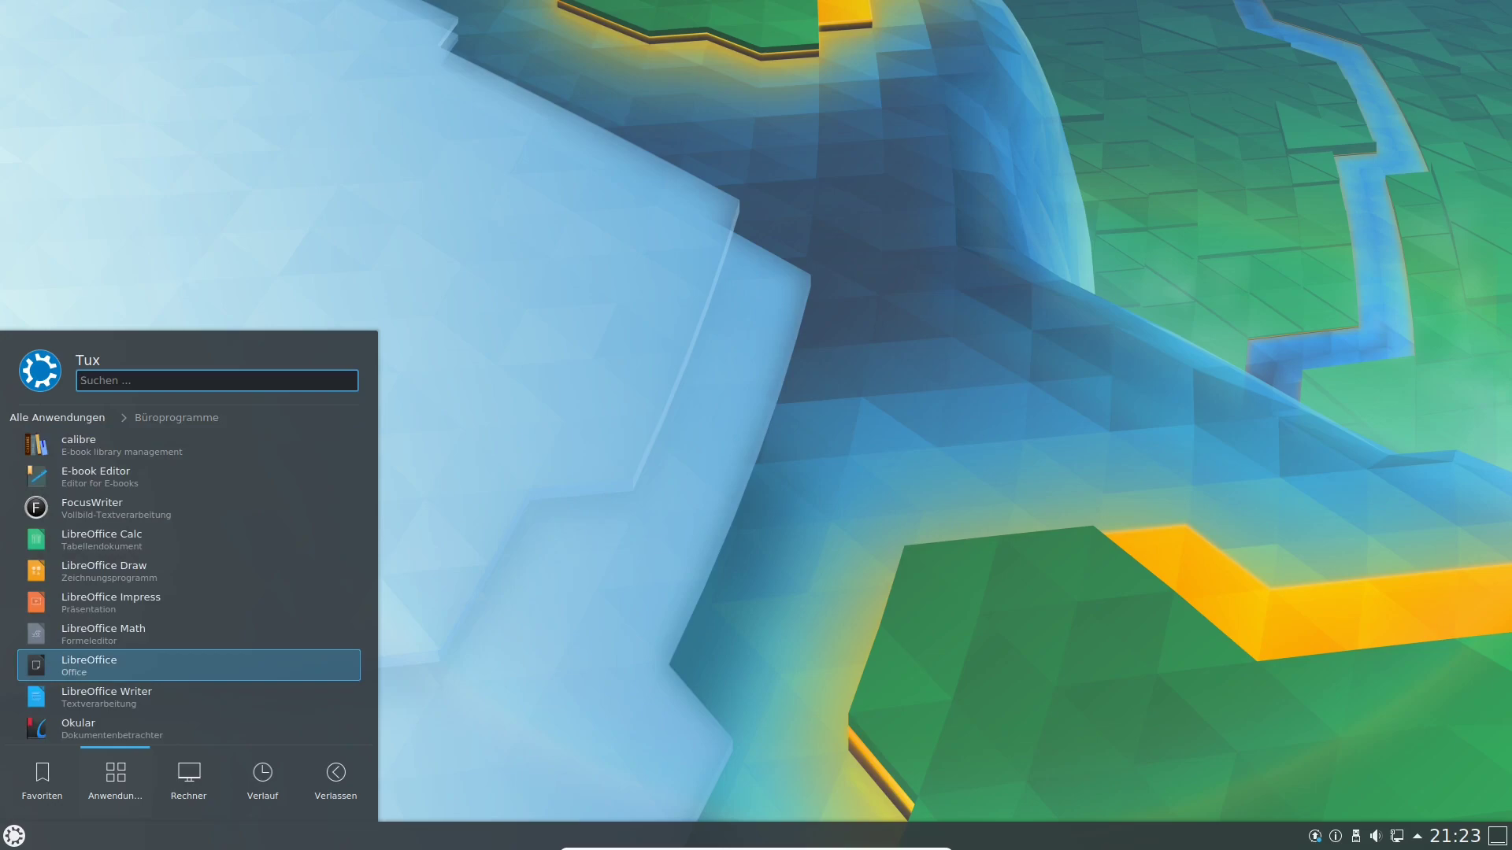
key("Down")
key("Down")
key("Return")
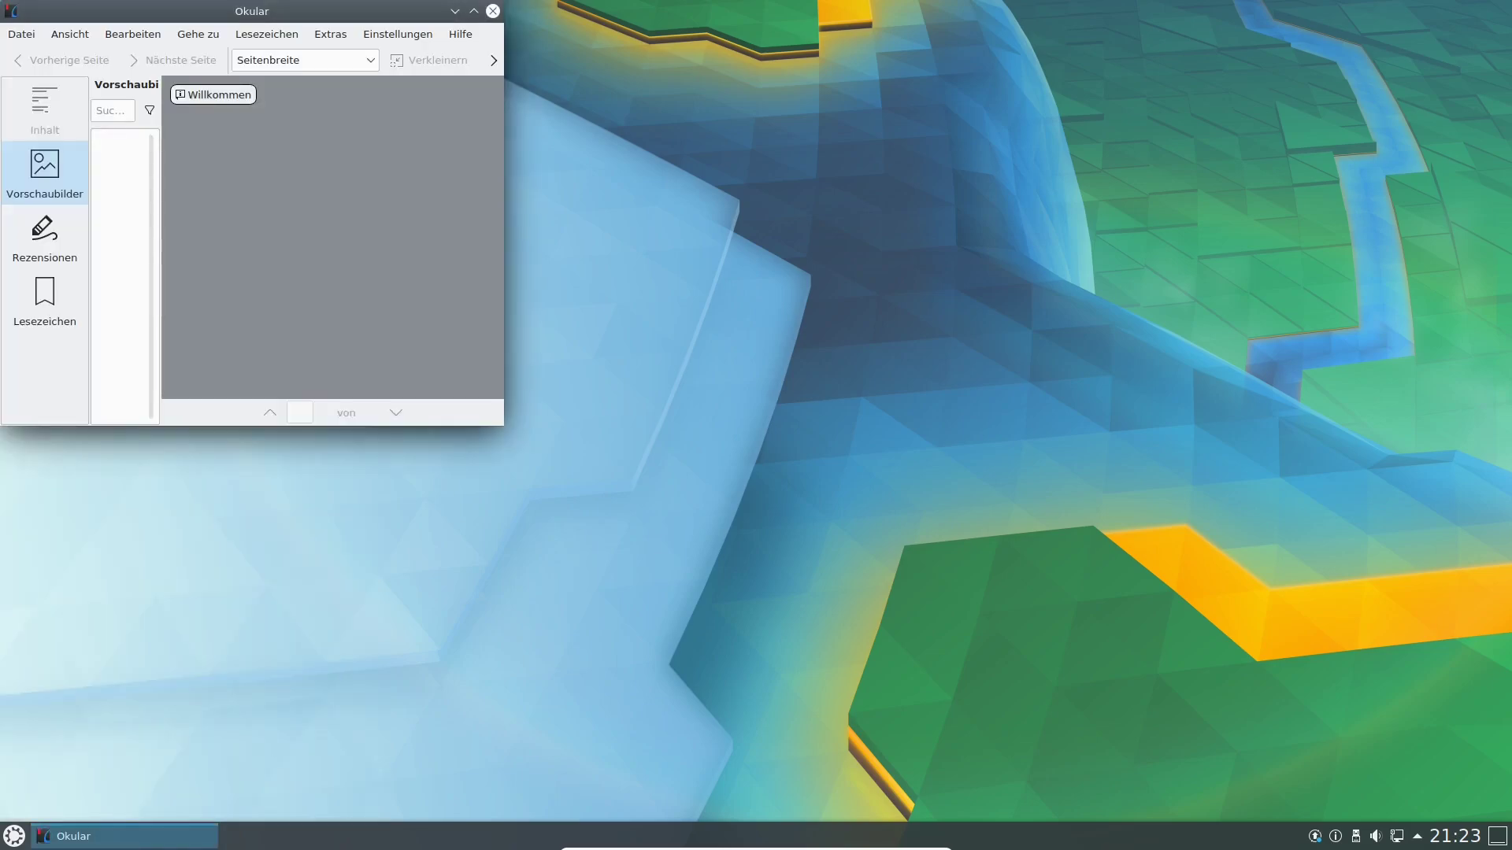
left_click_drag(272, 11, 555, 85)
Open Hilfe > Über Okular to see version 1.9.3, then close it.
left_click(745, 110)
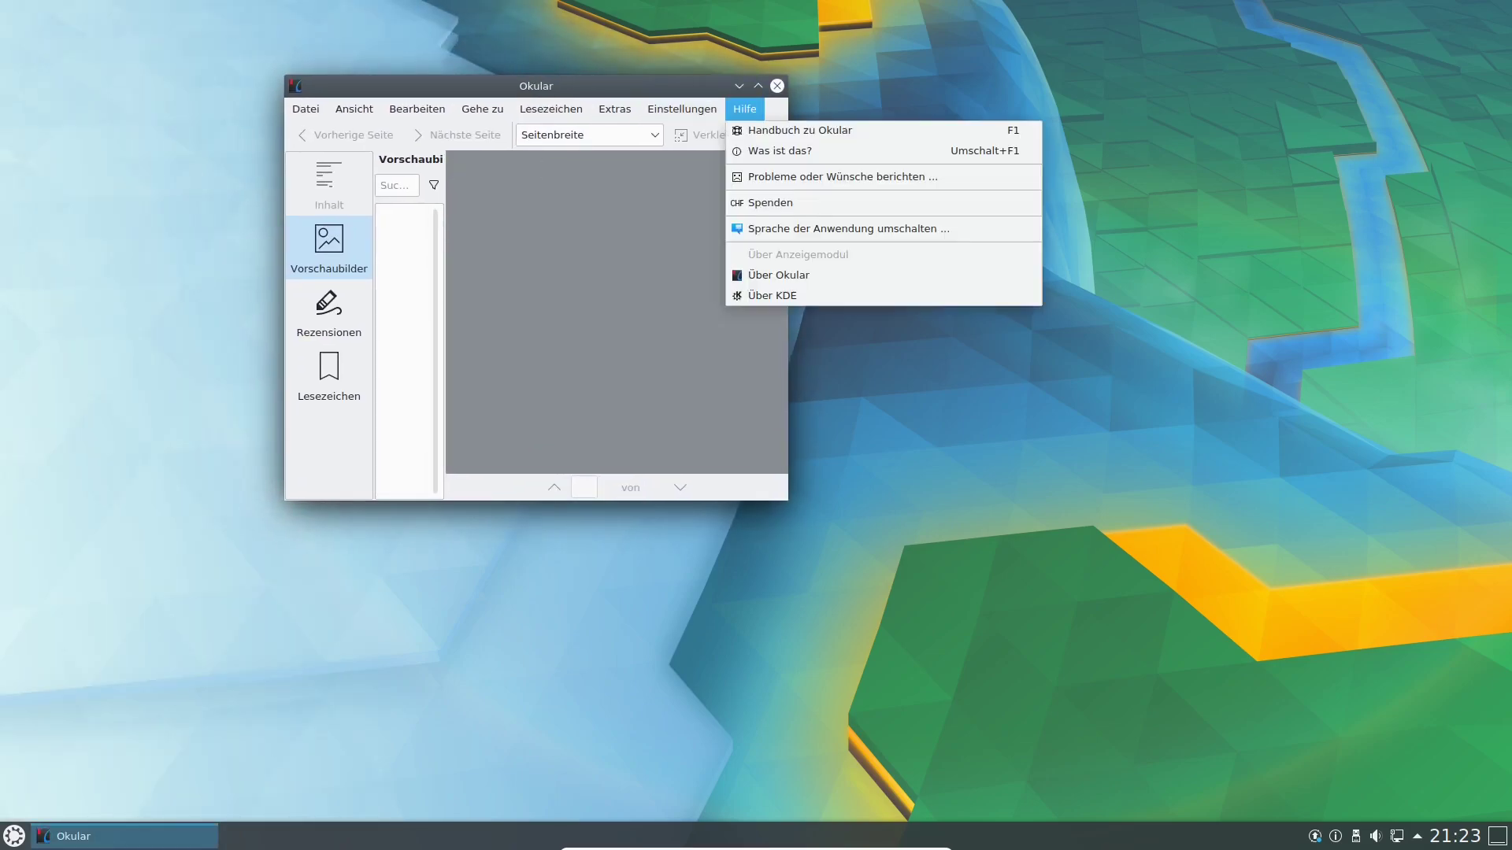
key("Up")
key("Up")
key("Return")
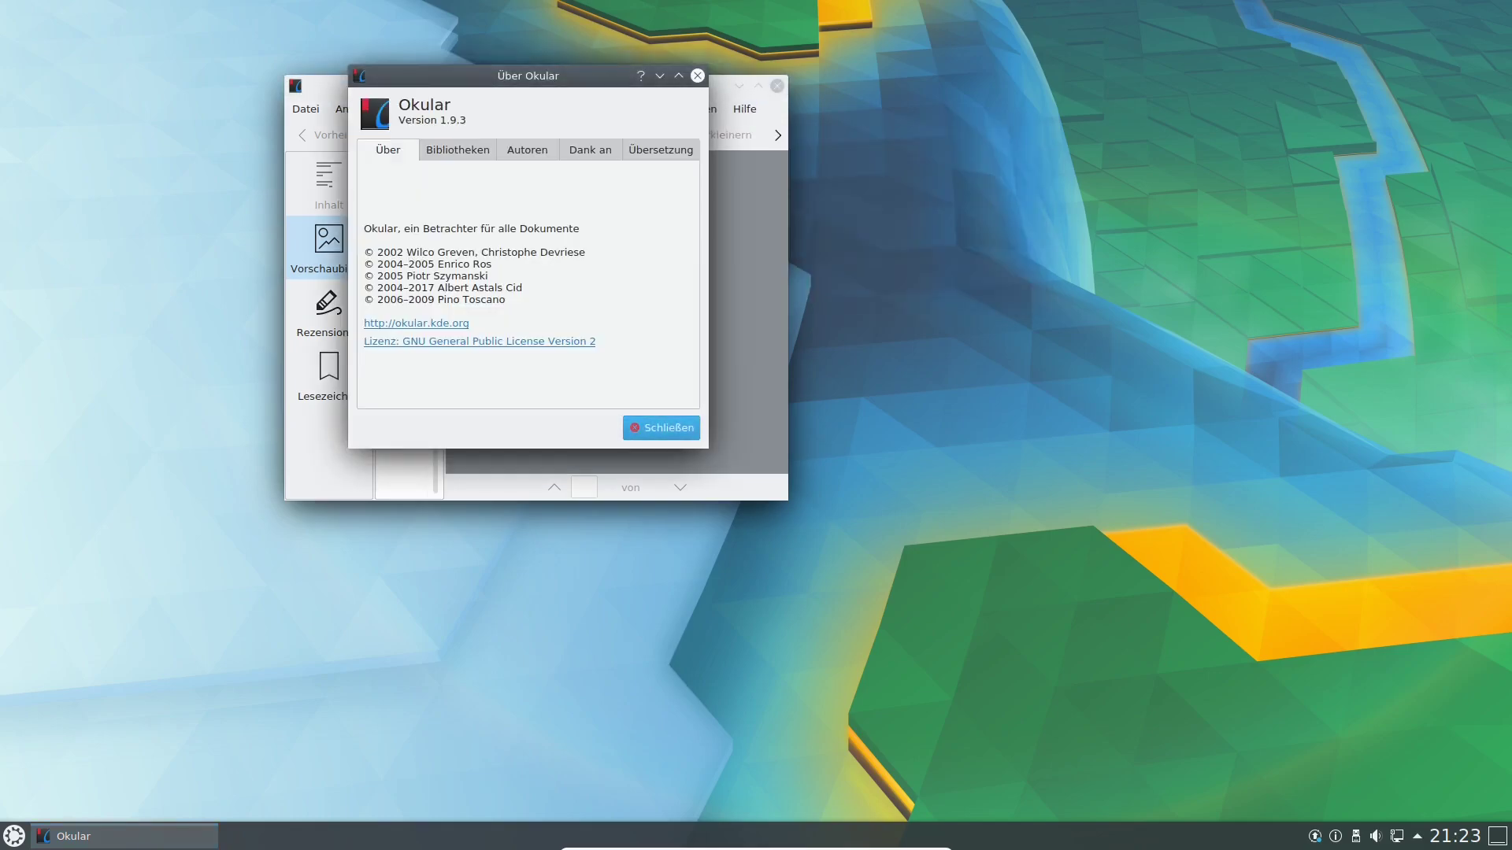
key("Return")
Switch through the annotations, bookmarks and thumbnails panels, then close Okular and reopen Kickoff.
left_click(329, 313)
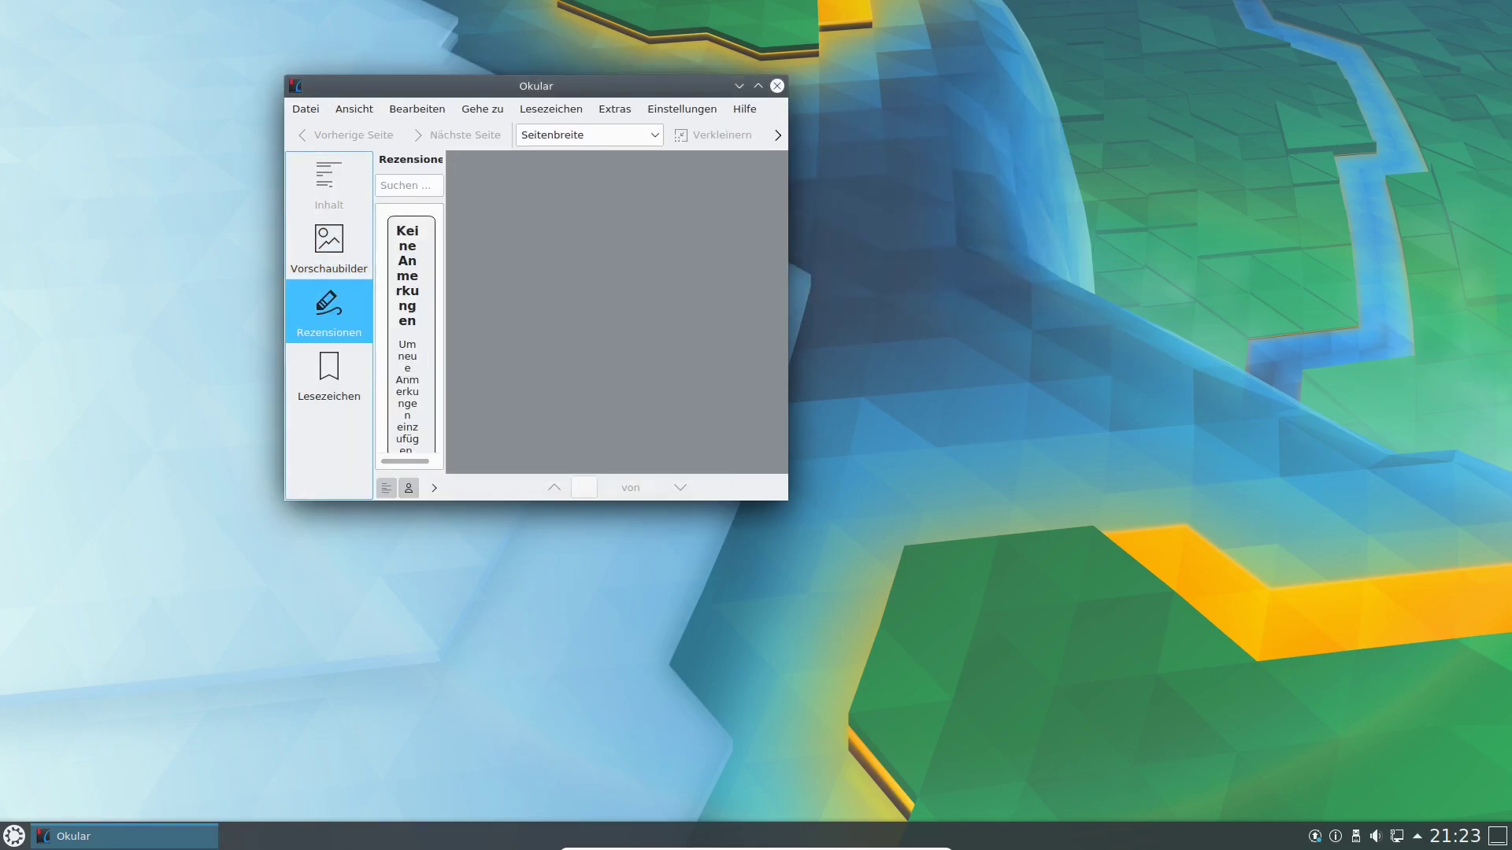
left_click(329, 376)
left_click(330, 249)
key("alt+g")
key("Escape")
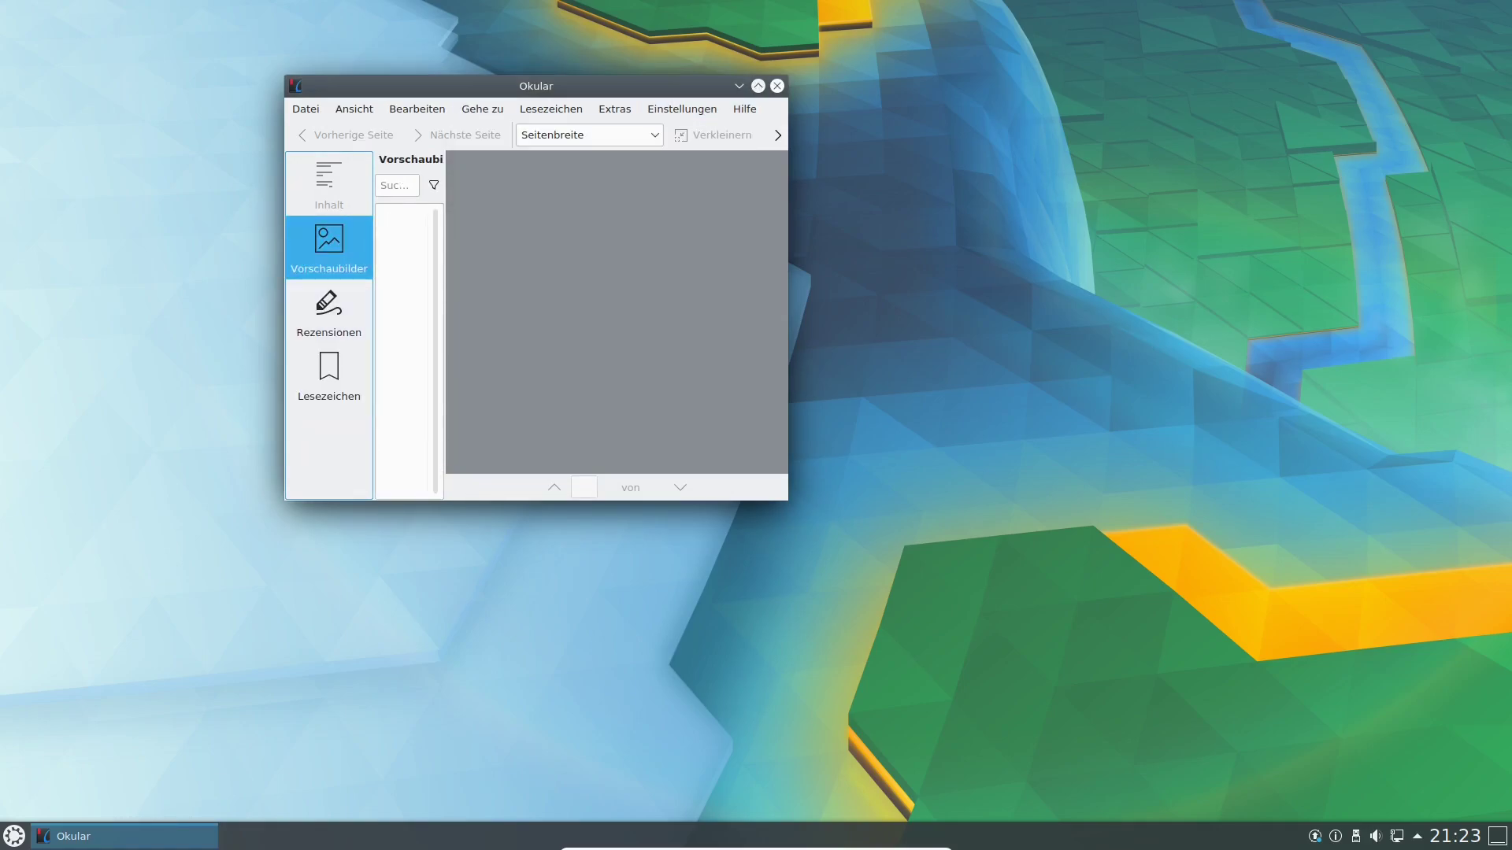
left_click(777, 86)
left_click(15, 836)
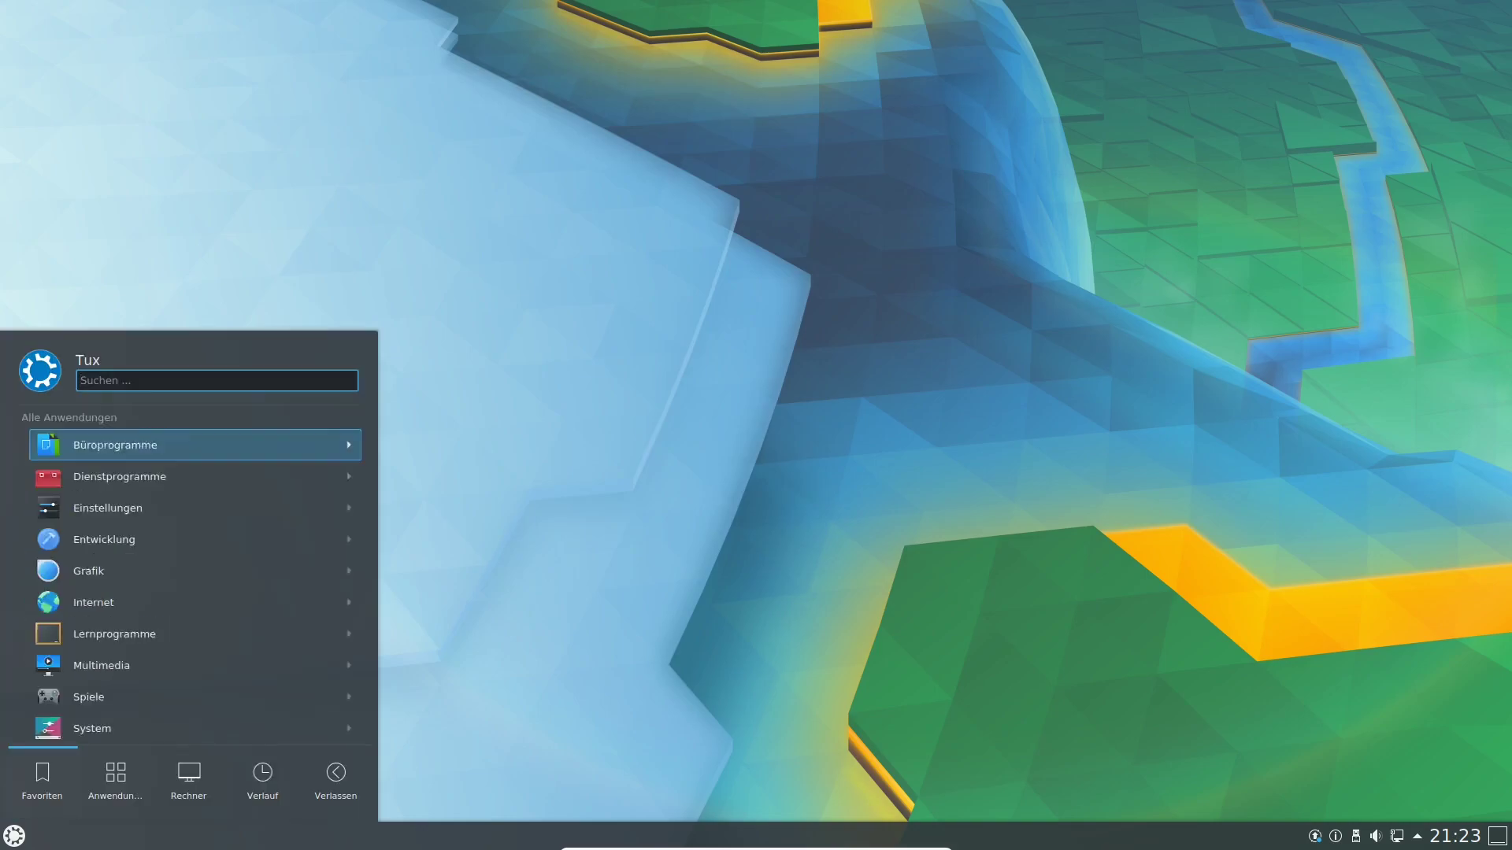
Launch calibre from Anwendungen > Büroprogramme in Kickoff.
mouse_move(189, 780)
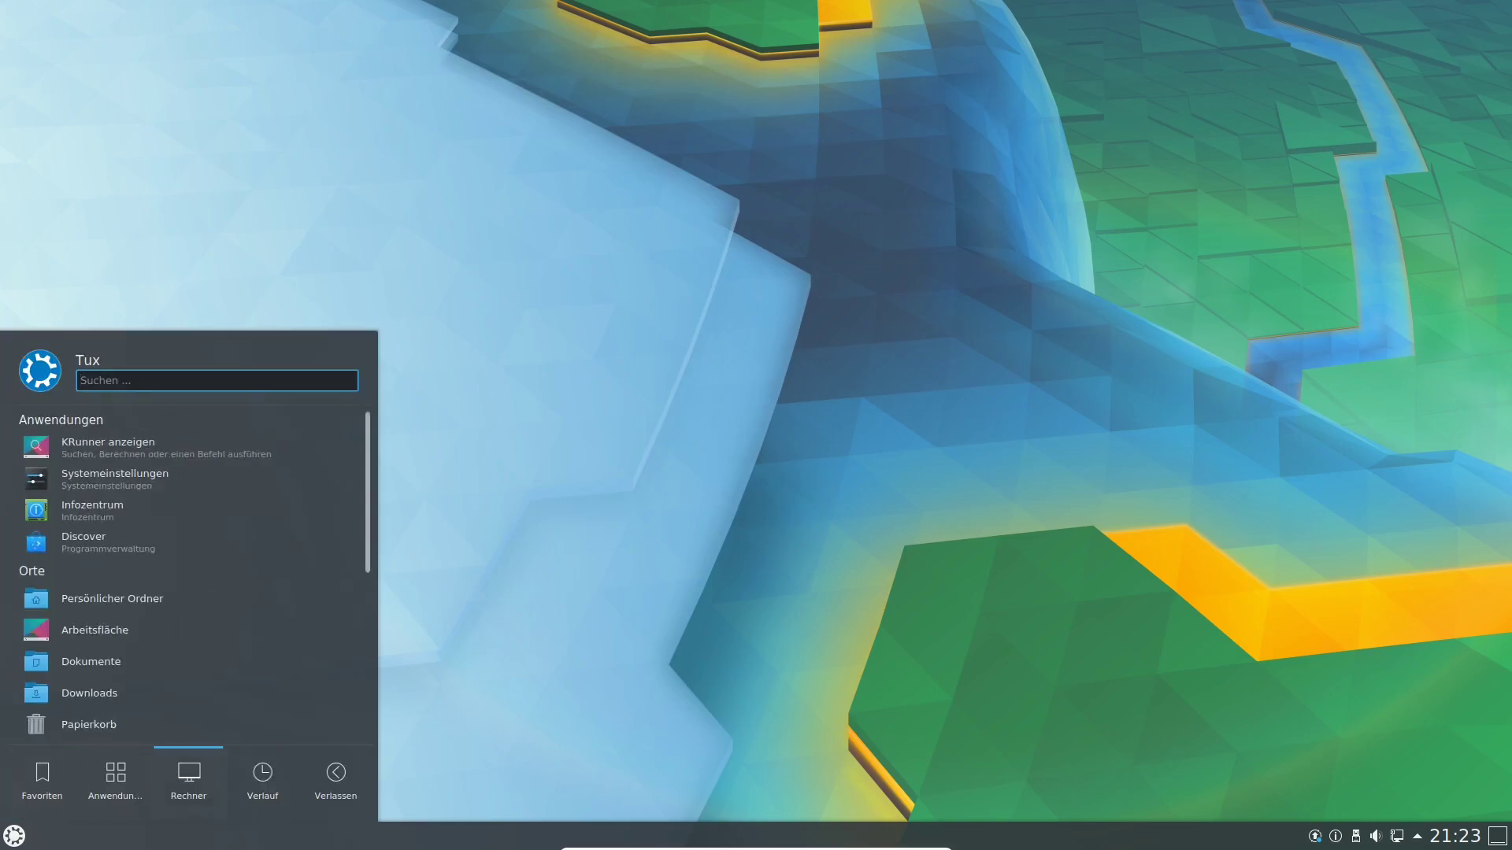
mouse_move(115, 780)
left_click(115, 445)
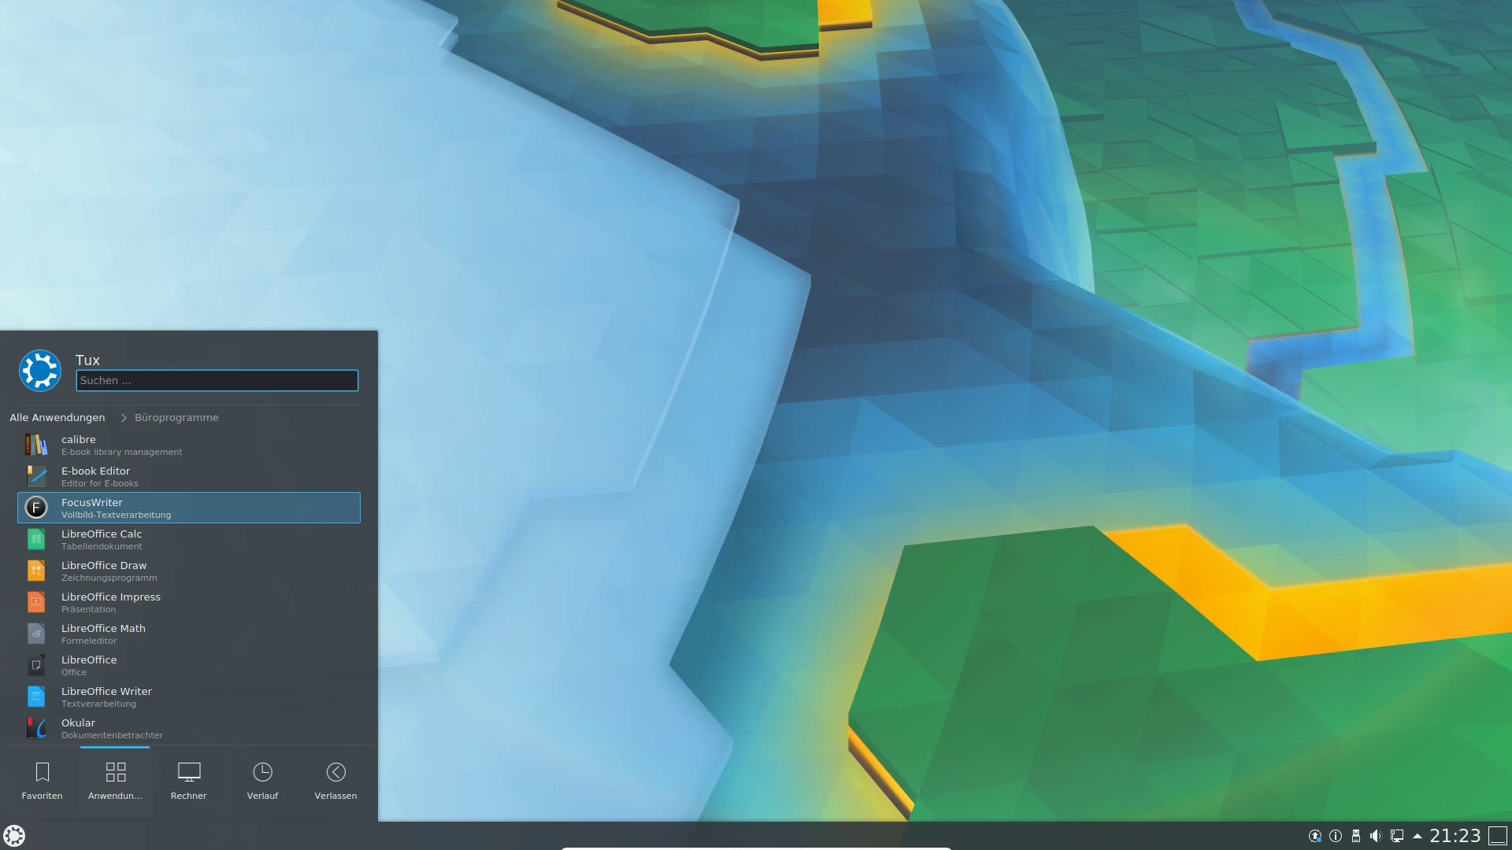
key("Up")
key("Up")
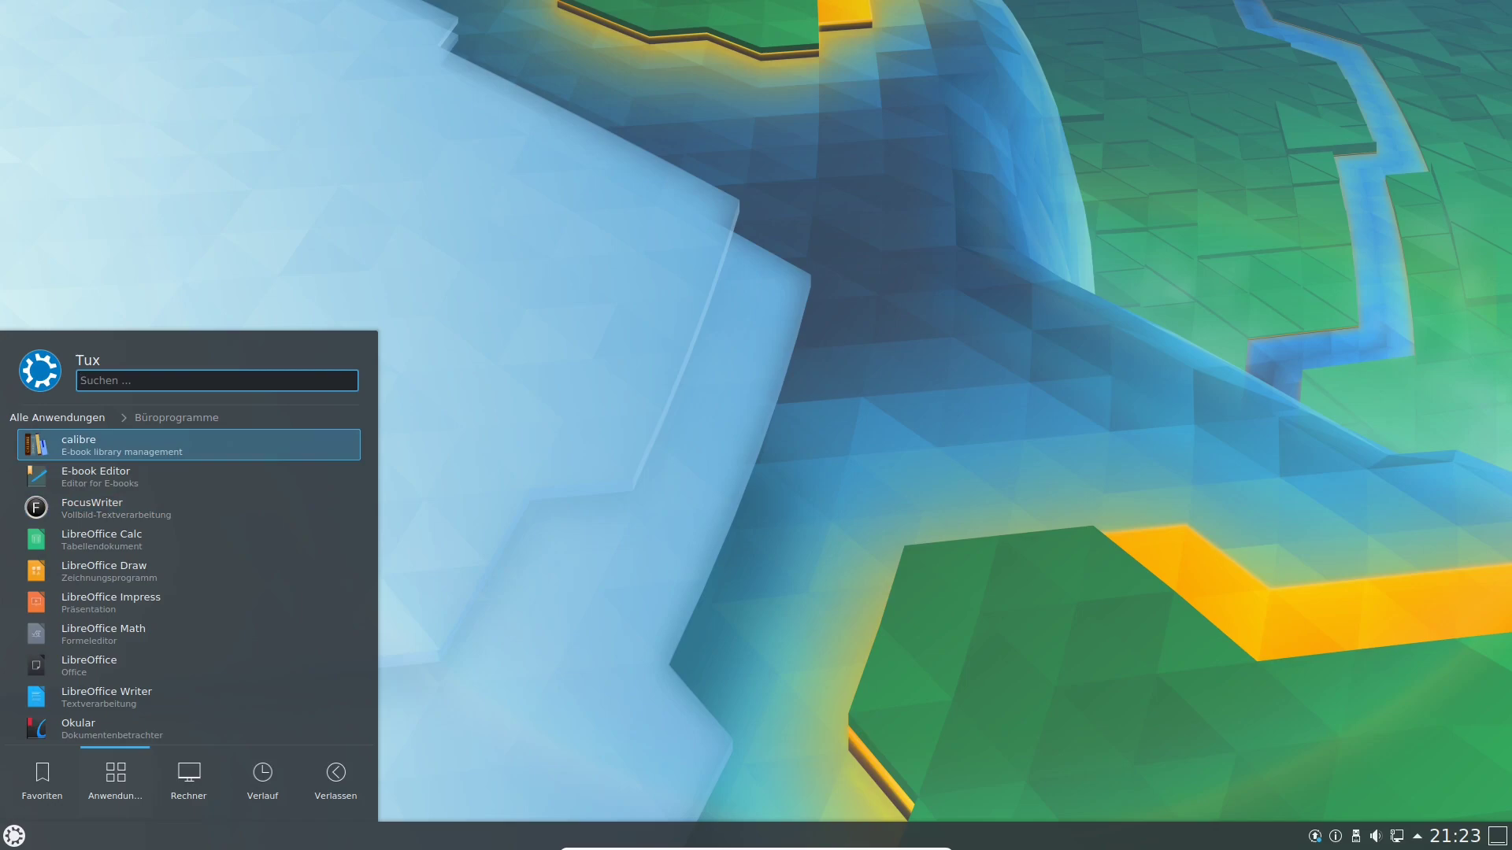
key("Return")
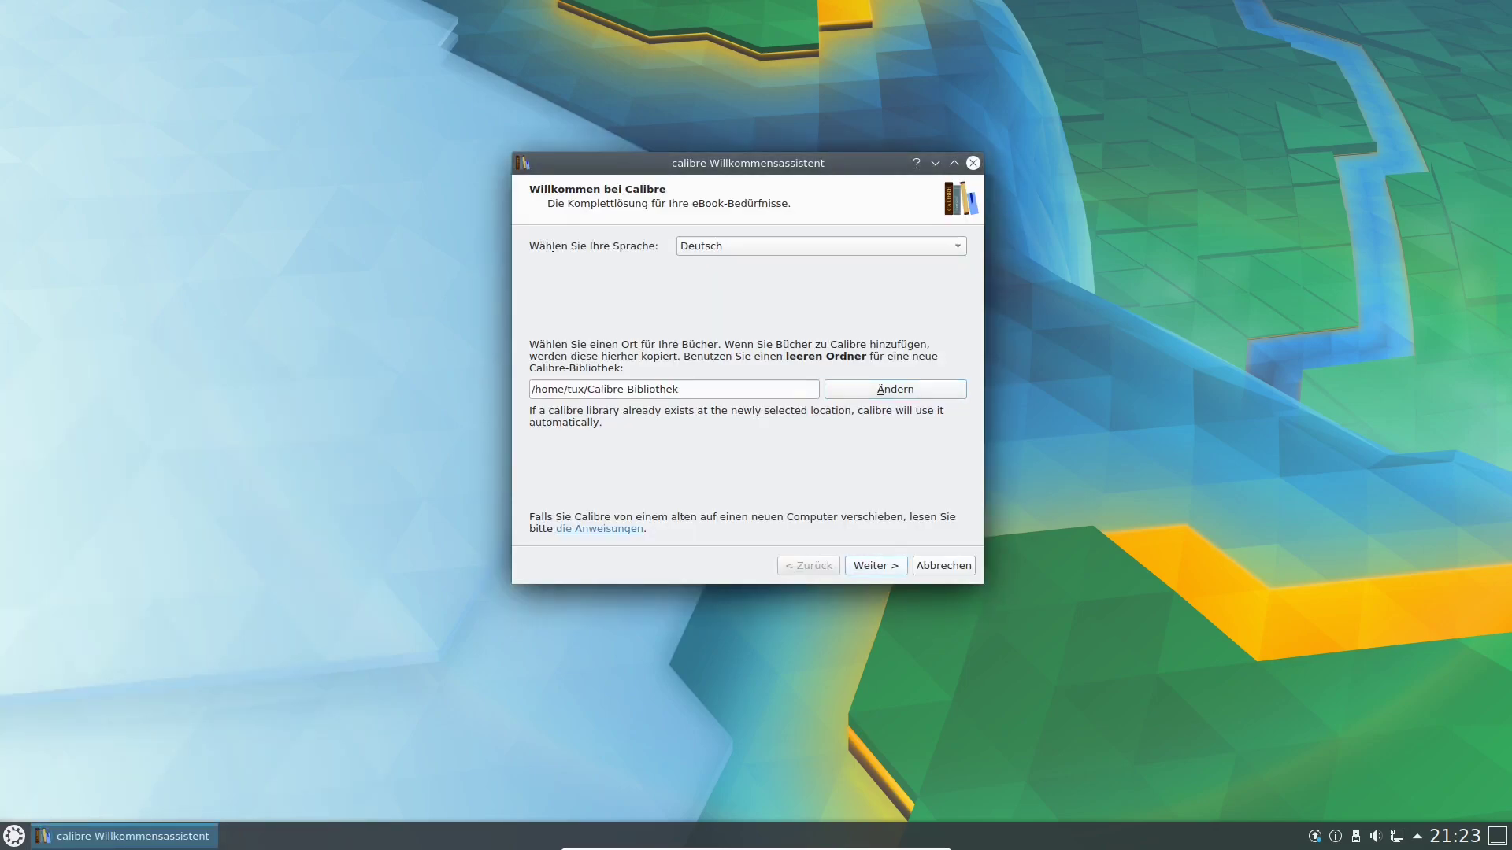
Finish the calibre welcome wizard and filter the tag browser by Serie and Formate.
key("Return")
key("Return")
key("Return")
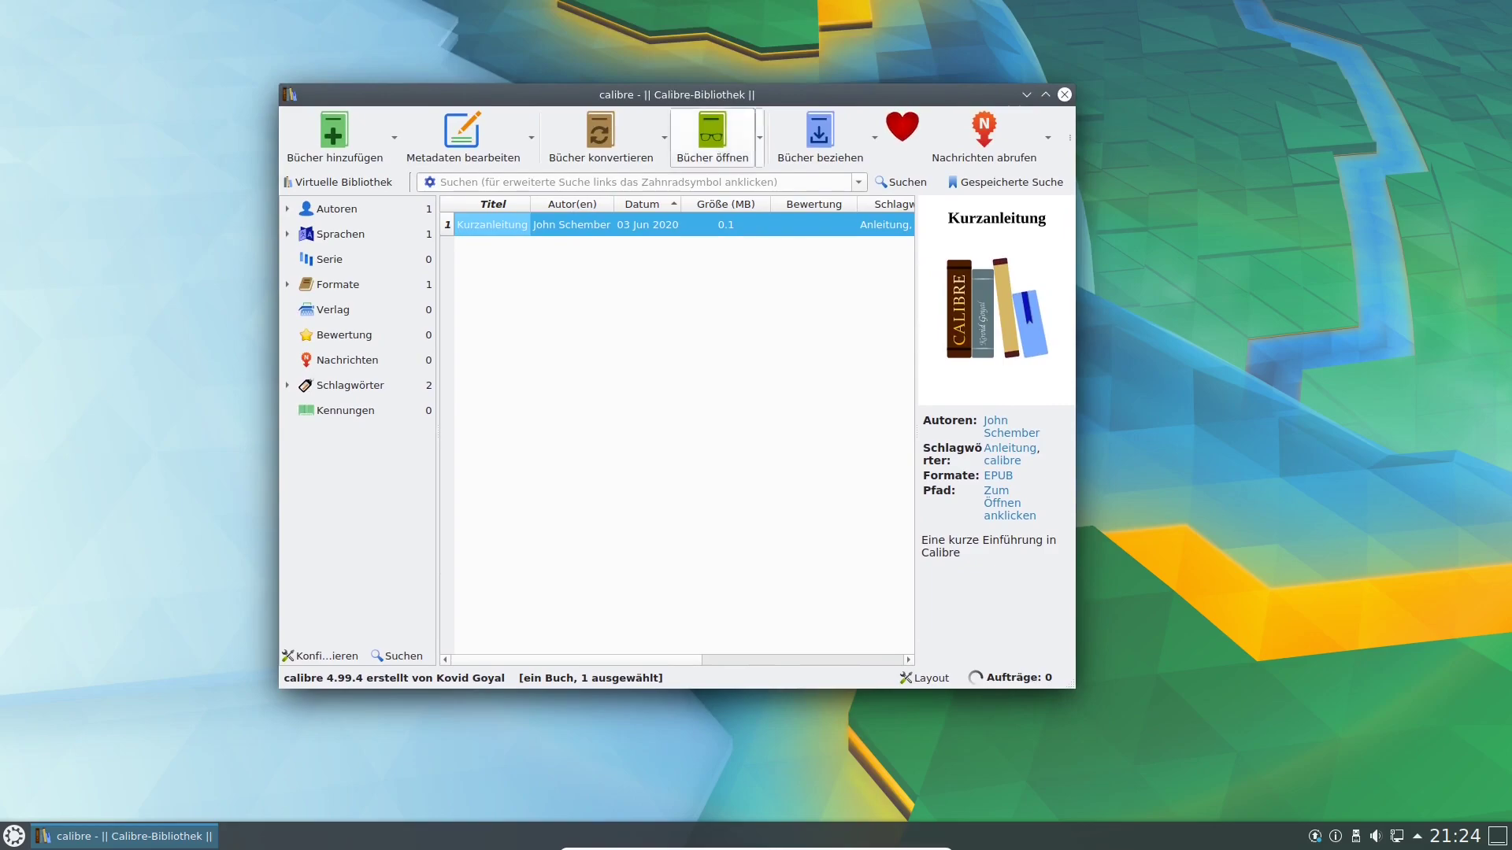
left_click(329, 259)
left_click(337, 285)
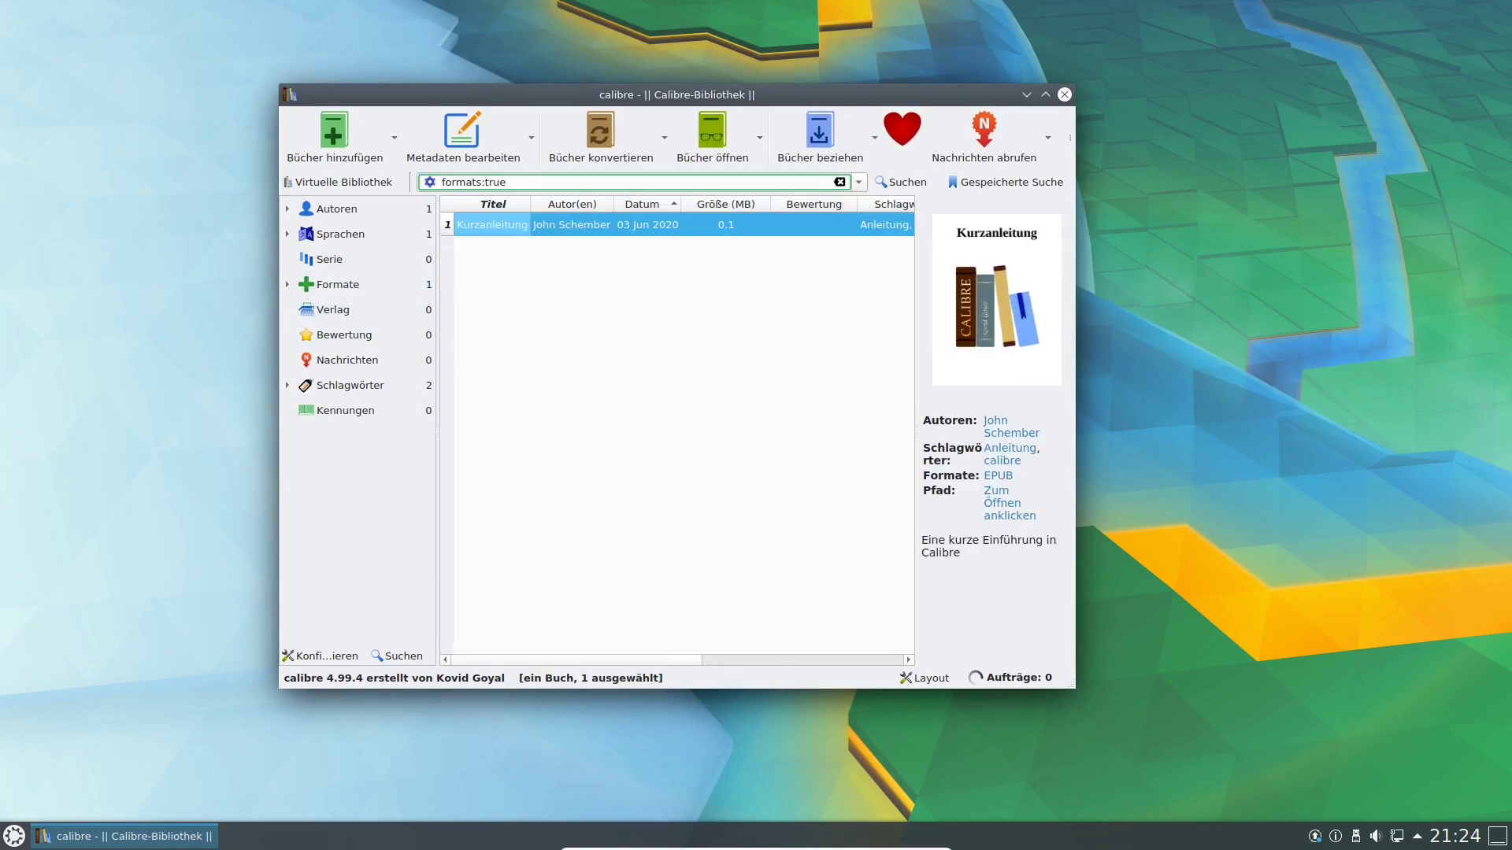
Open Kurzanleitung in the e-book viewer, then close the viewer and calibre.
double_click(572, 225)
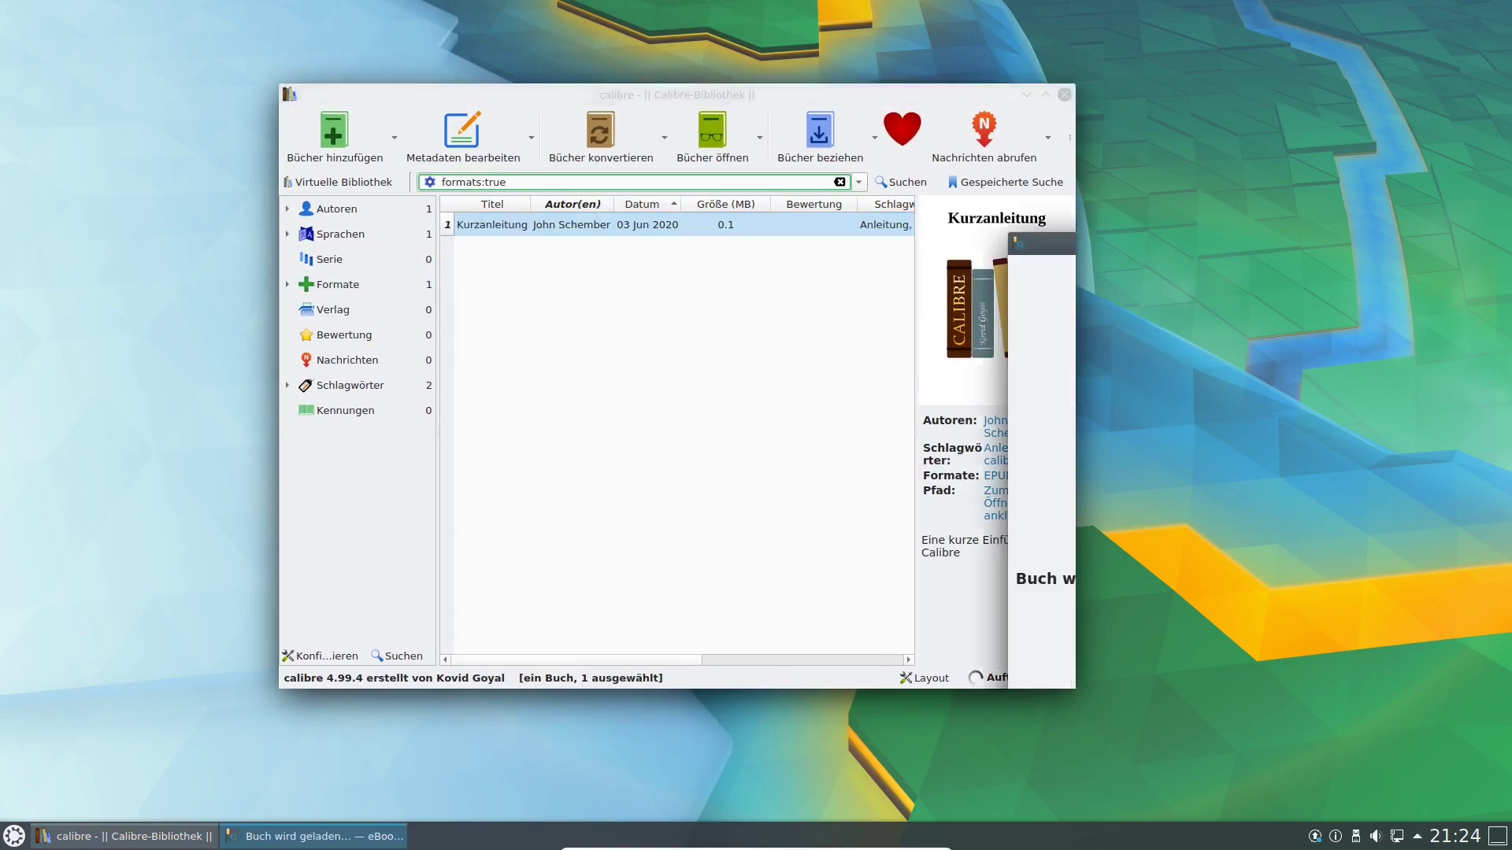
left_click_drag(1258, 244, 877, 128)
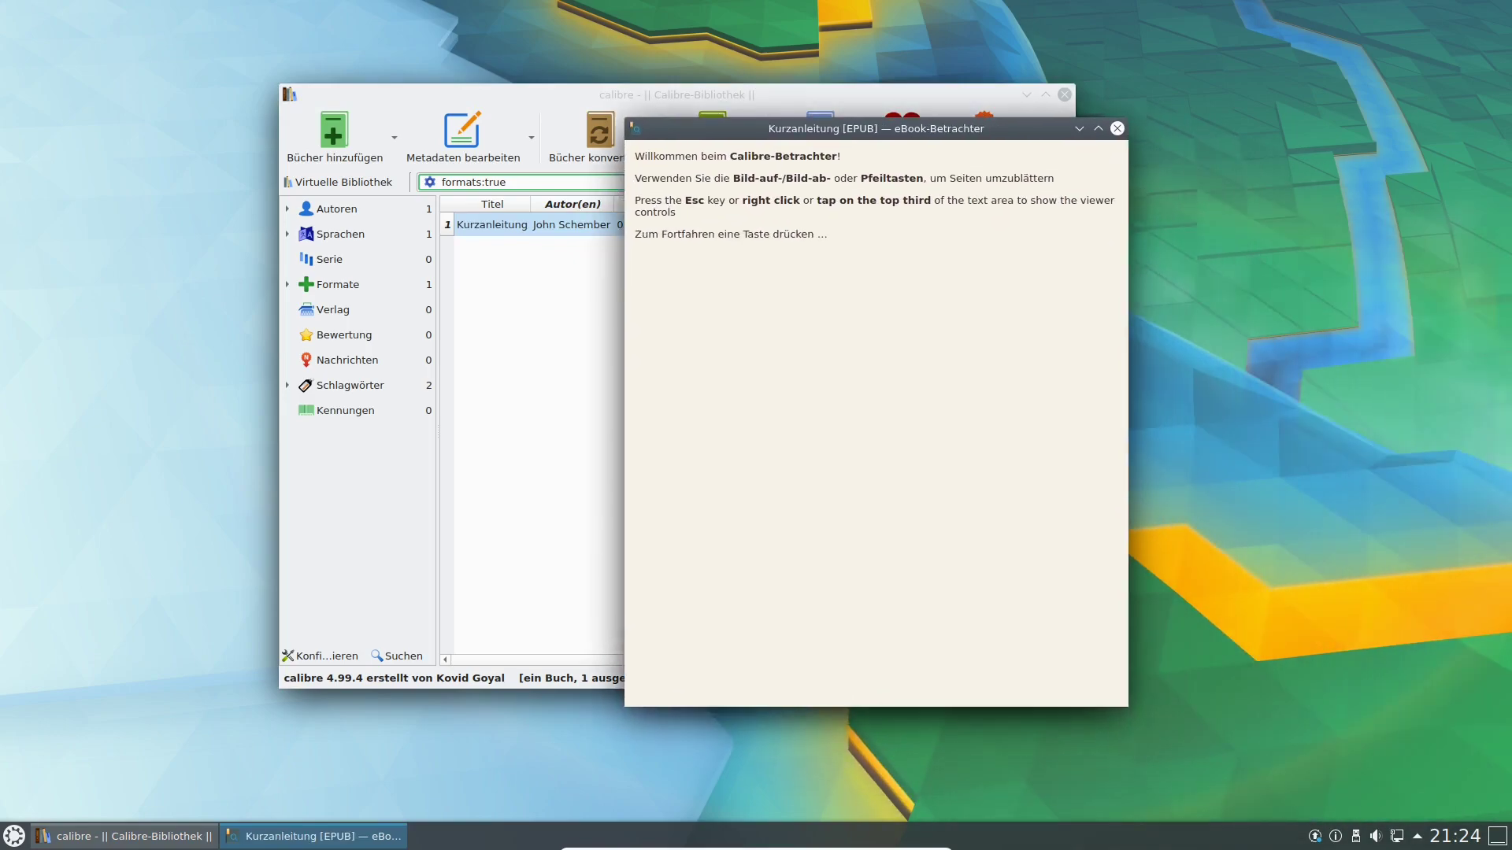
left_click(1116, 128)
left_click(1064, 95)
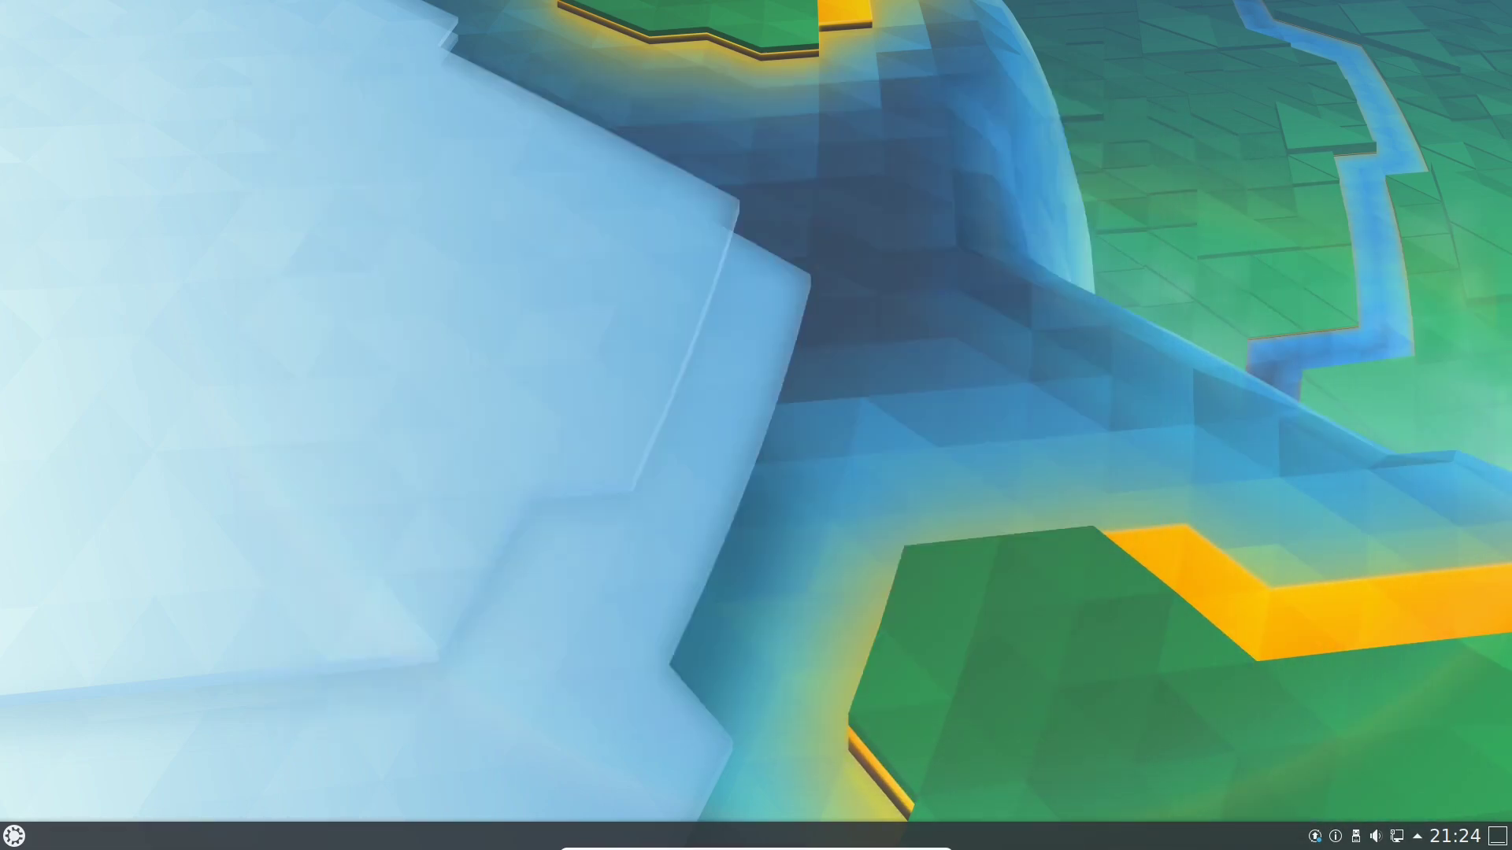
left_click(14, 837)
mouse_move(115, 780)
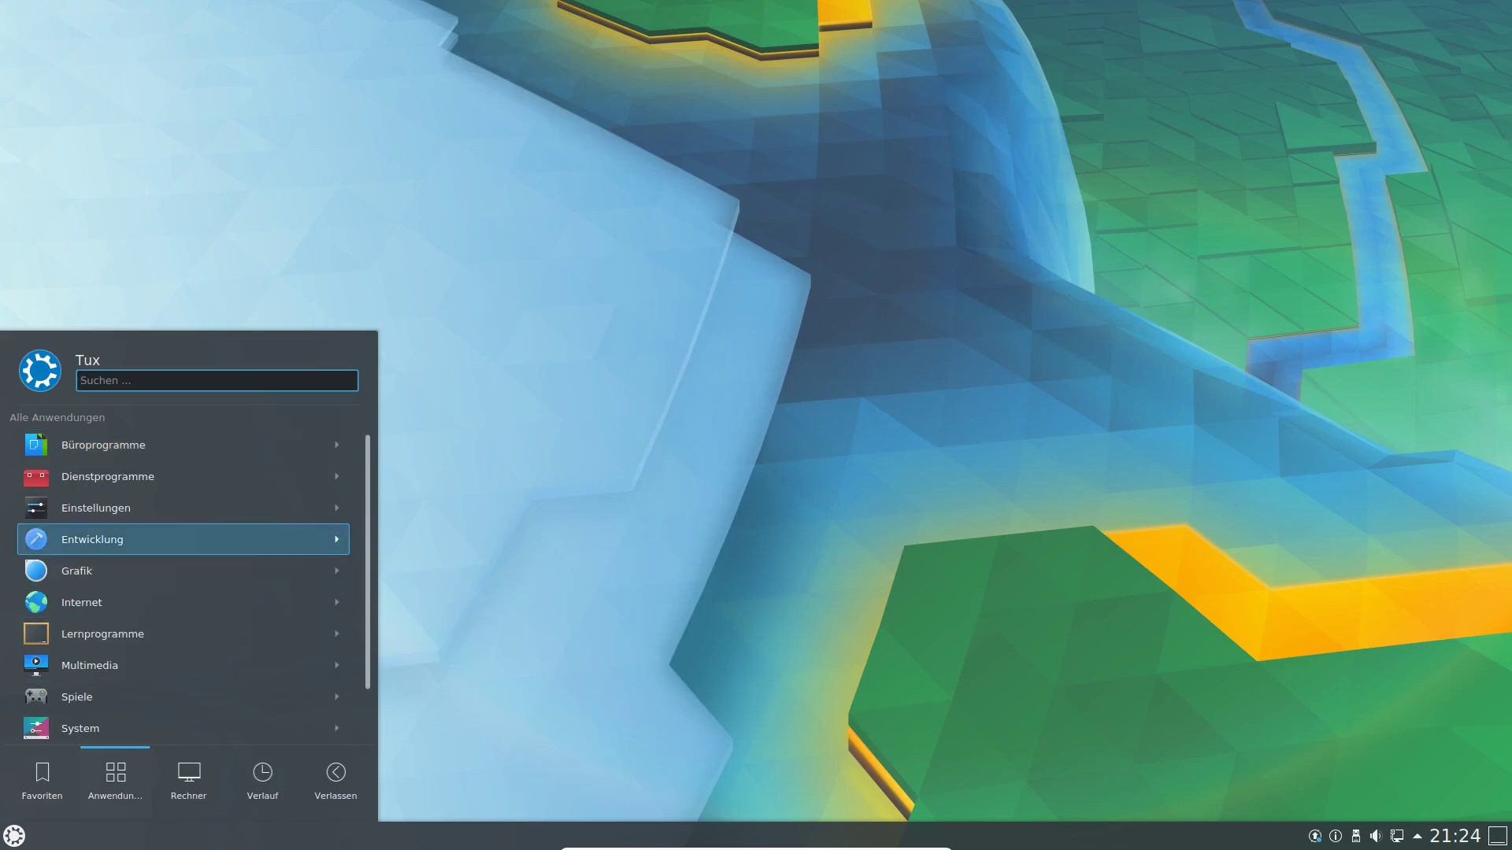
left_click(108, 476)
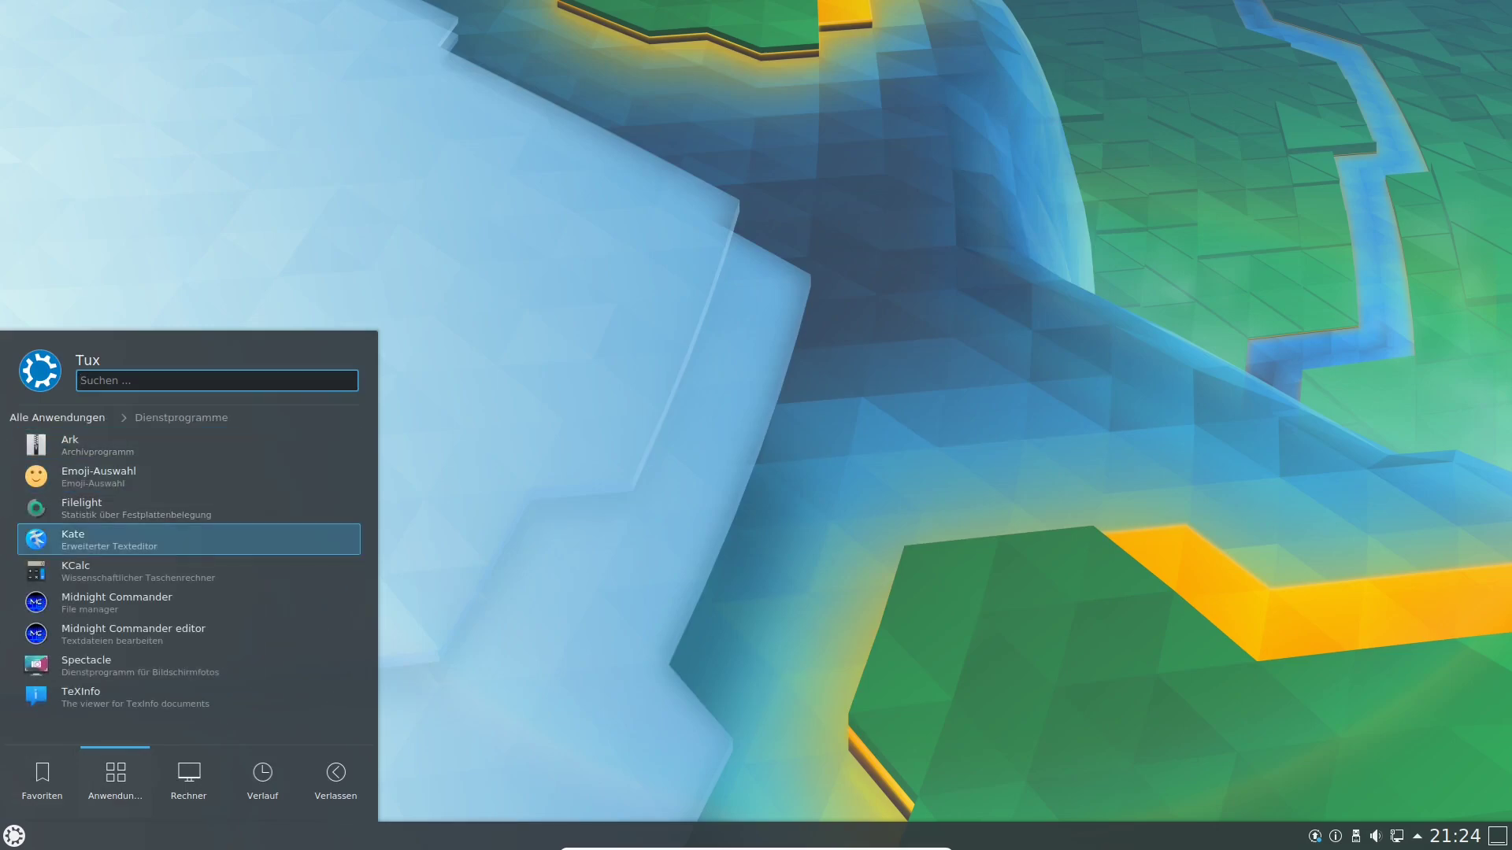
key("Return")
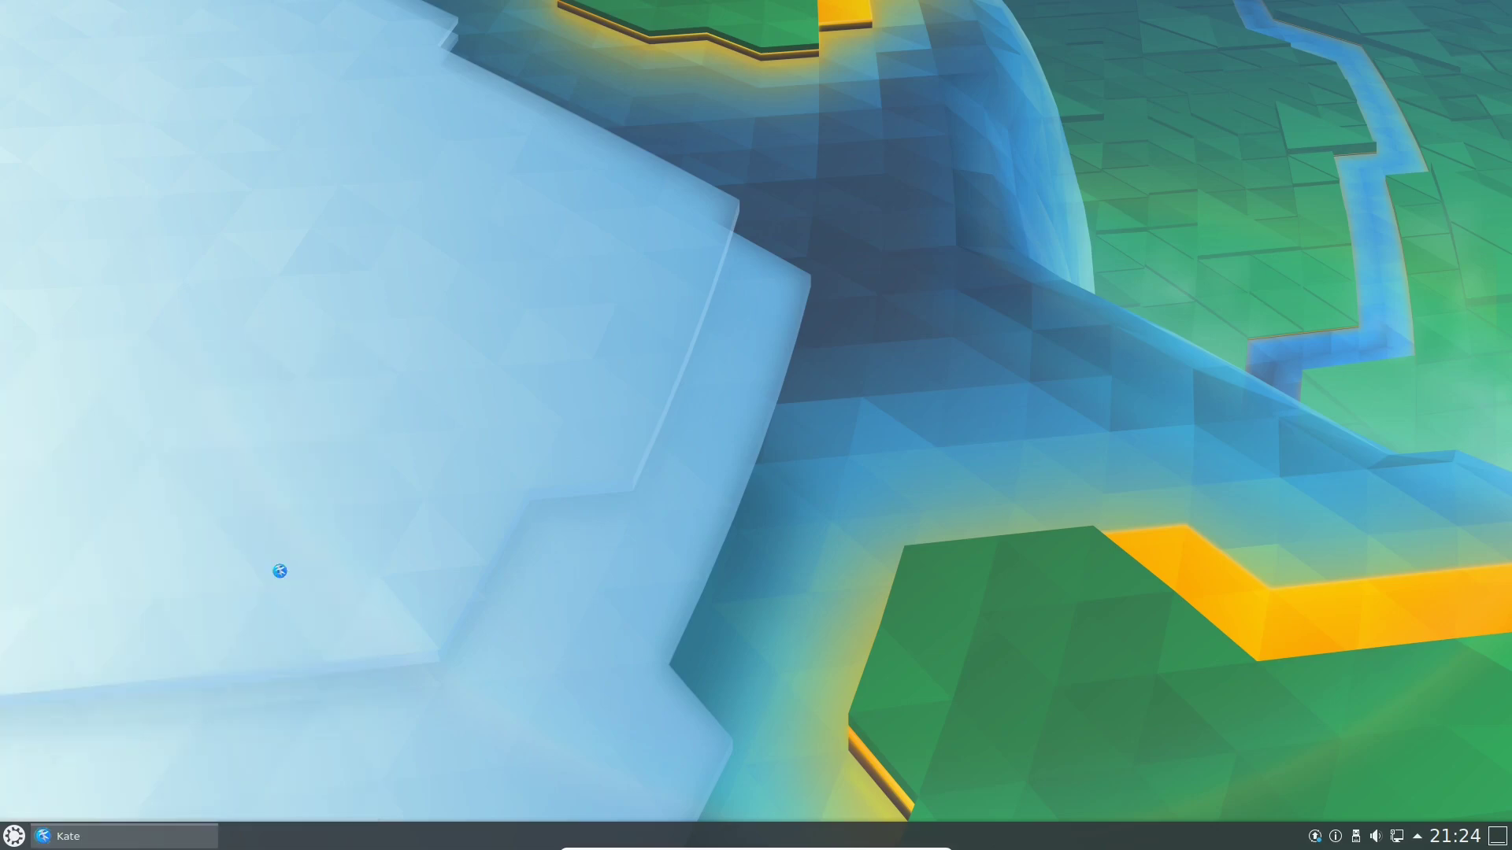
left_click_drag(252, 11, 556, 87)
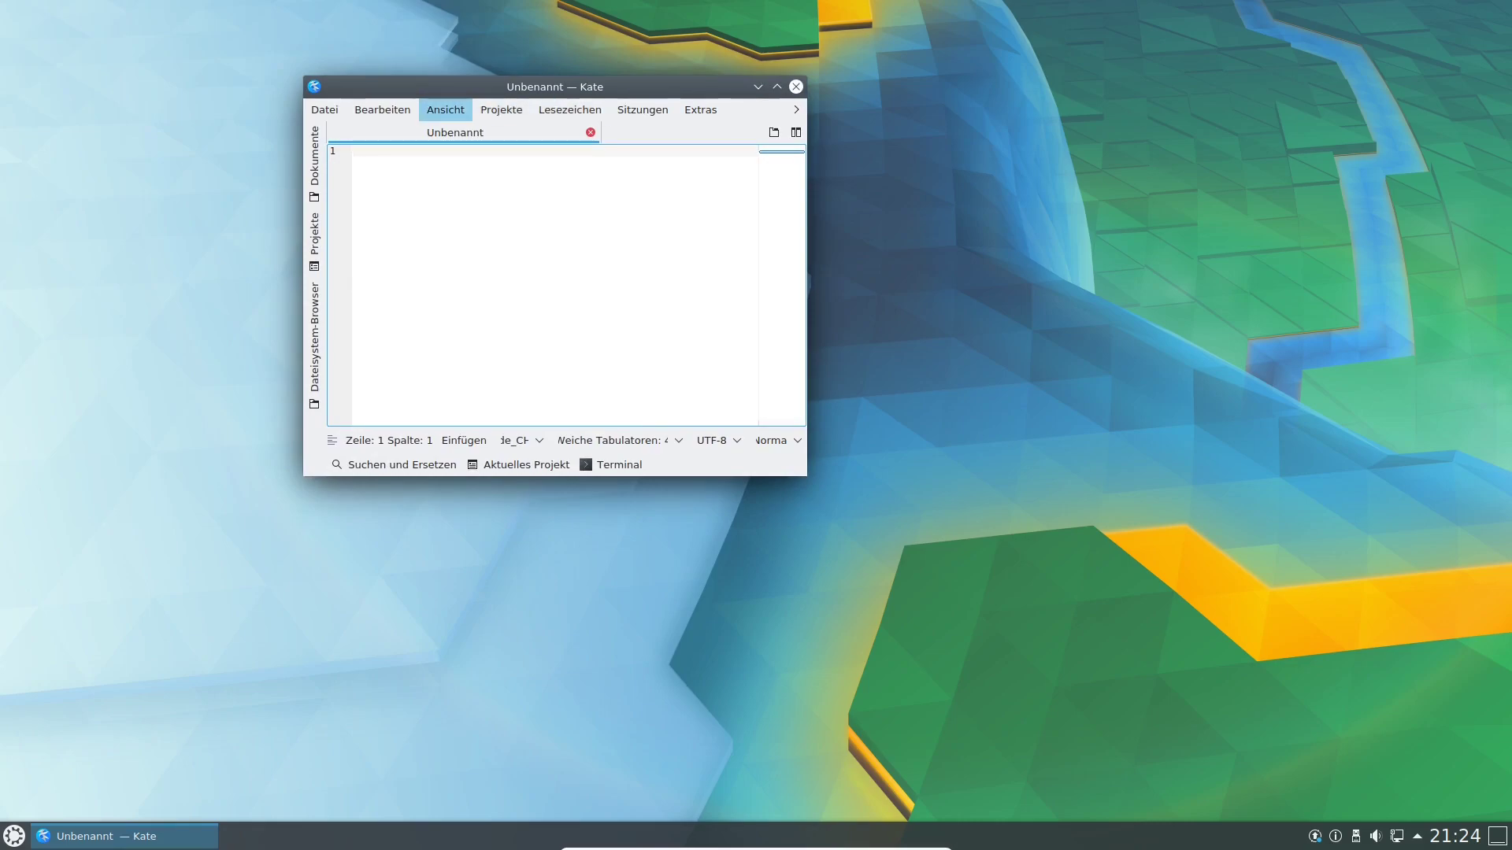
left_click(383, 110)
left_click(502, 110)
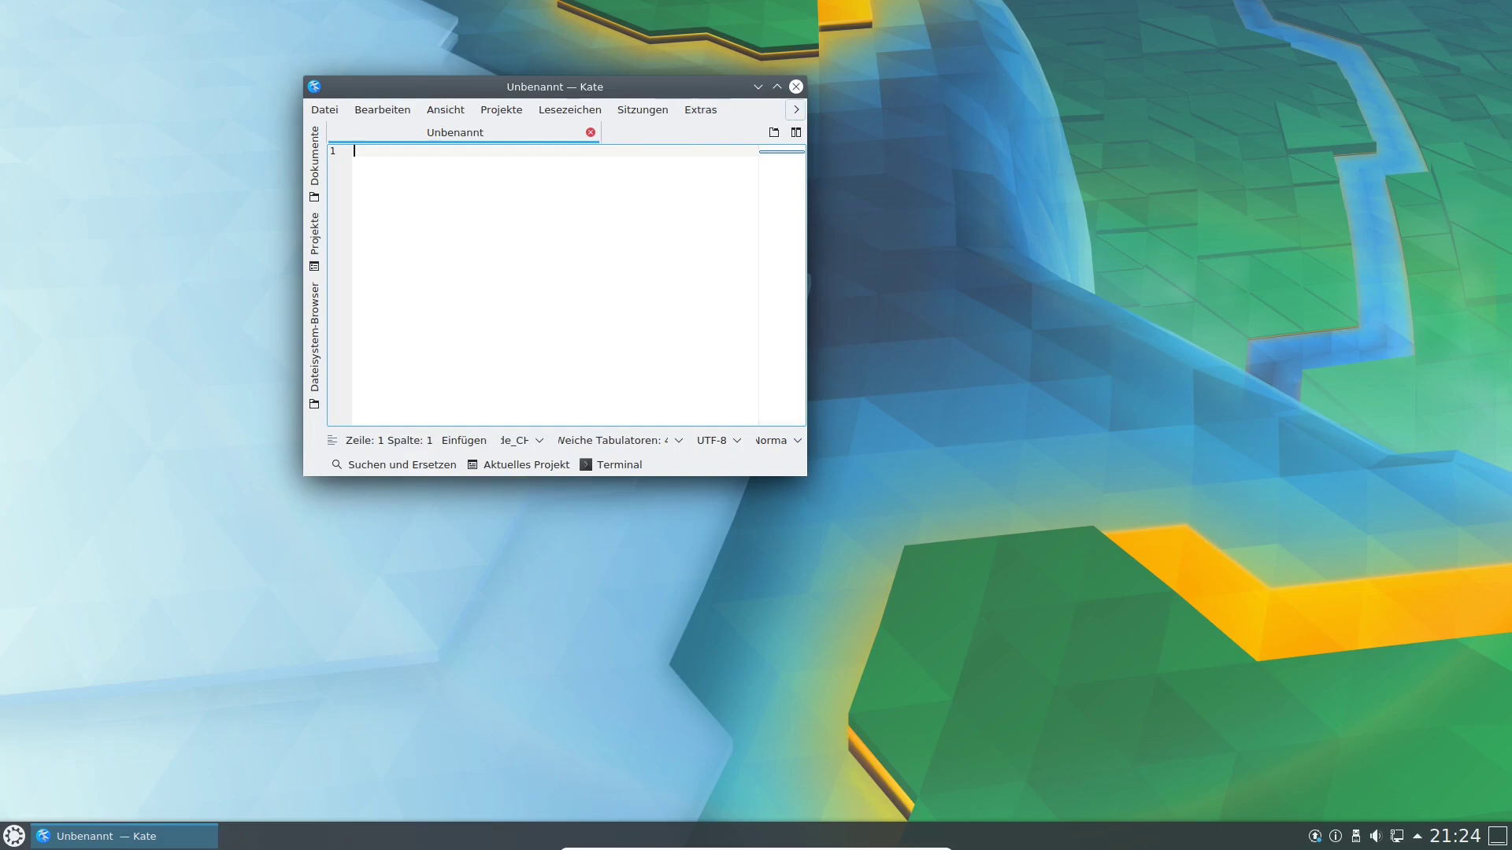
left_click(796, 110)
mouse_move(827, 151)
left_click(929, 296)
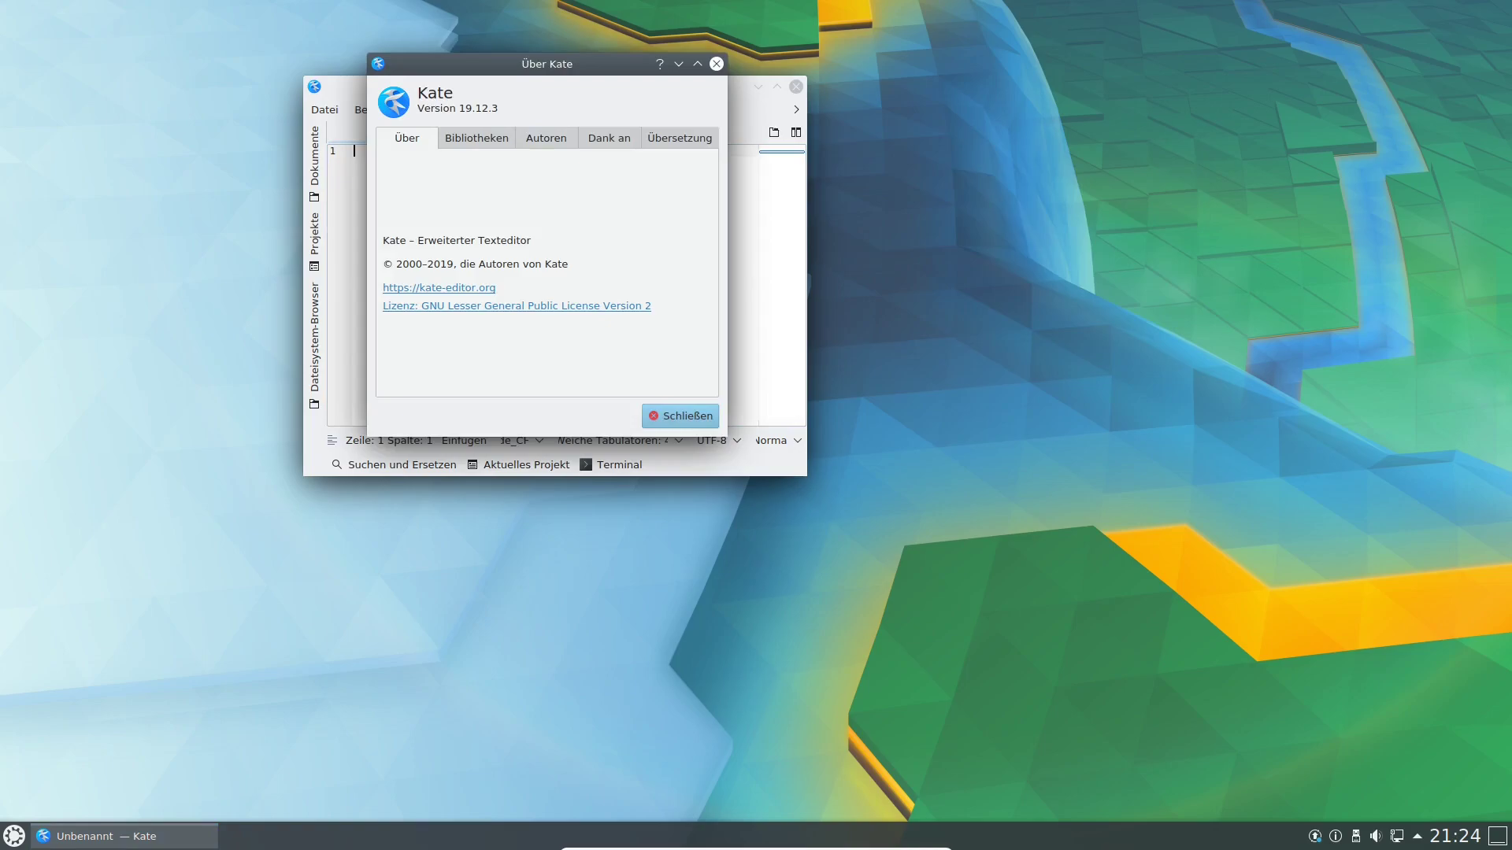
left_click(680, 416)
Close Kate, launch Midnight Commander from Dienstprogramme and maximise its terminal window.
left_click(796, 85)
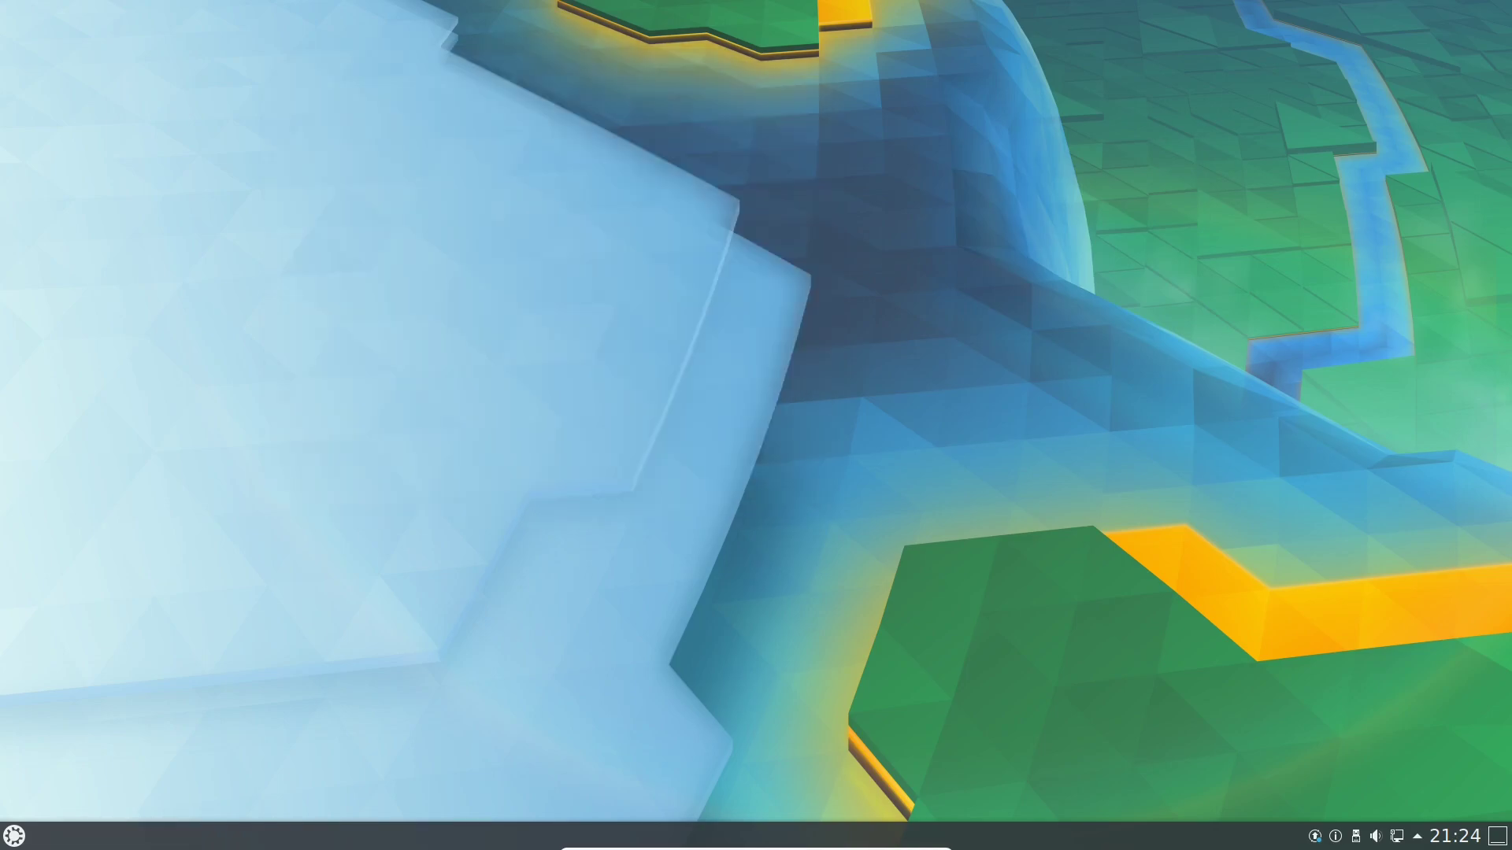
key("super")
mouse_move(115, 780)
left_click(115, 477)
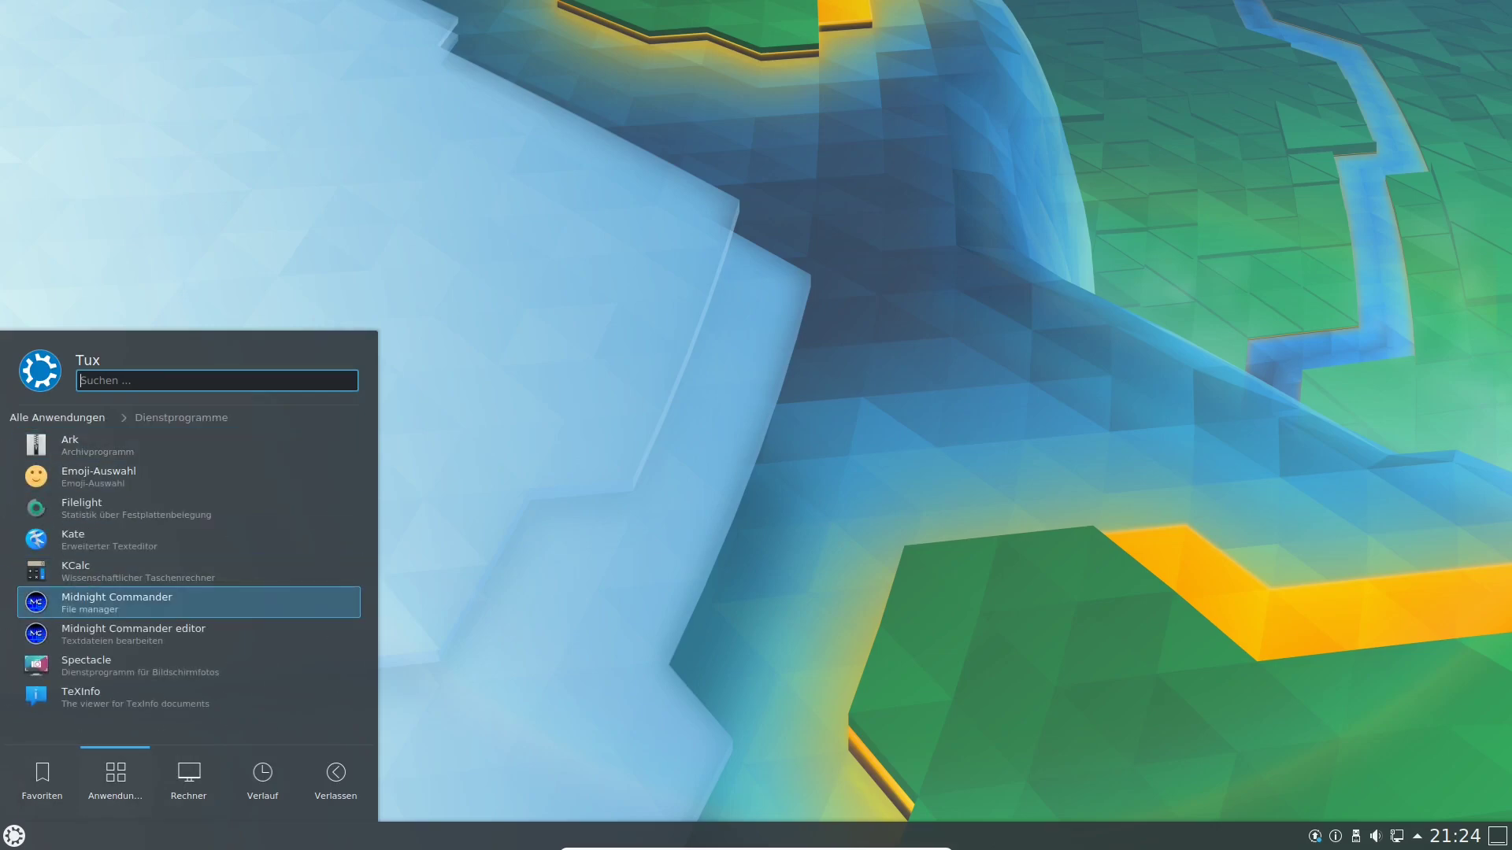
left_click(254, 607)
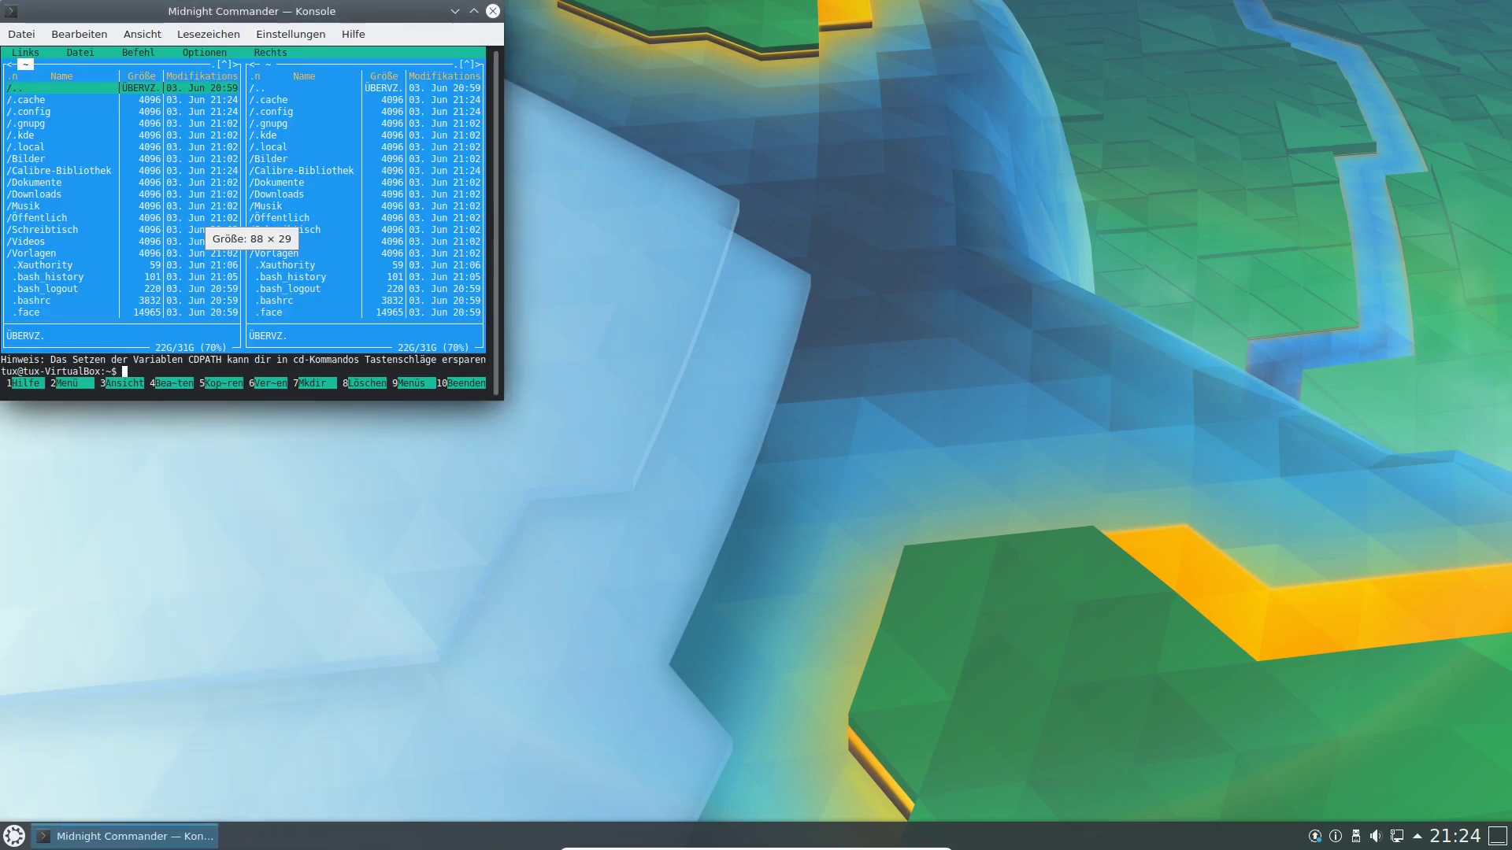
left_click_drag(252, 11, 556, 90)
double_click(556, 90)
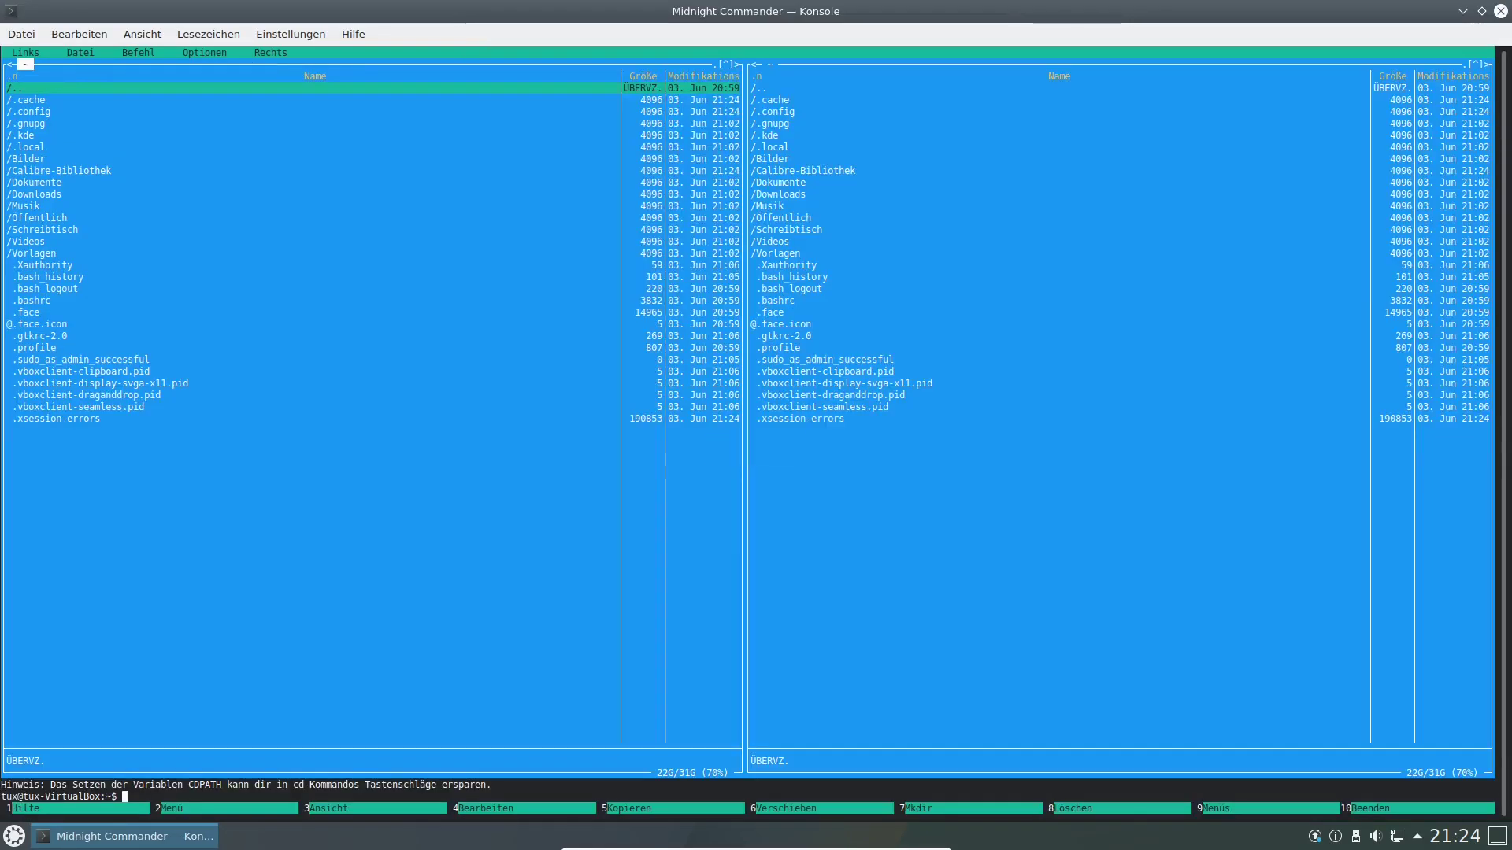
Browse into the Videos folder, return to the home folder, then open Musik.
left_click(315, 419)
left_click(315, 336)
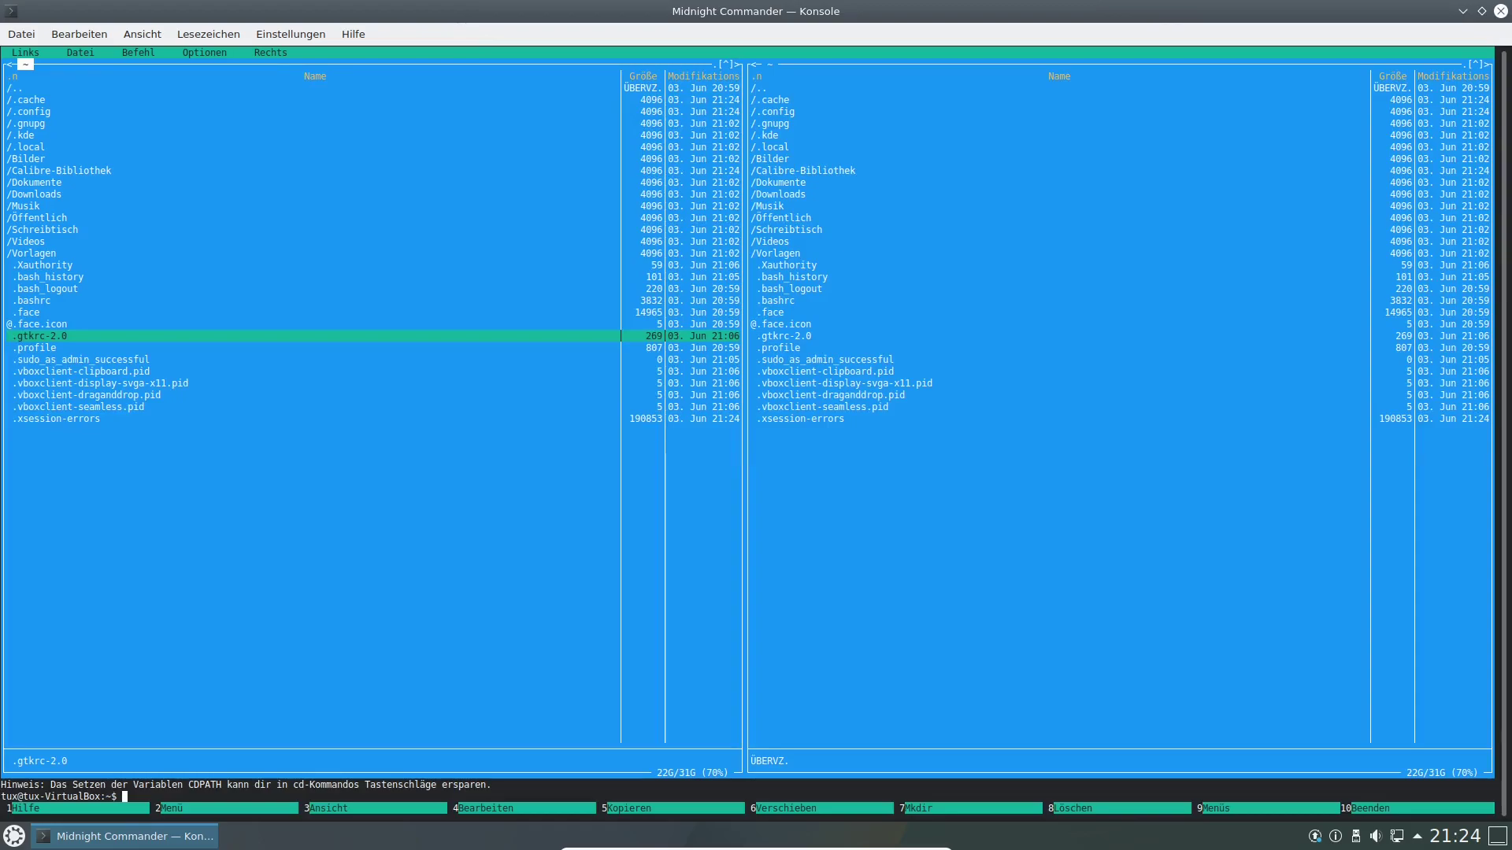
double_click(27, 242)
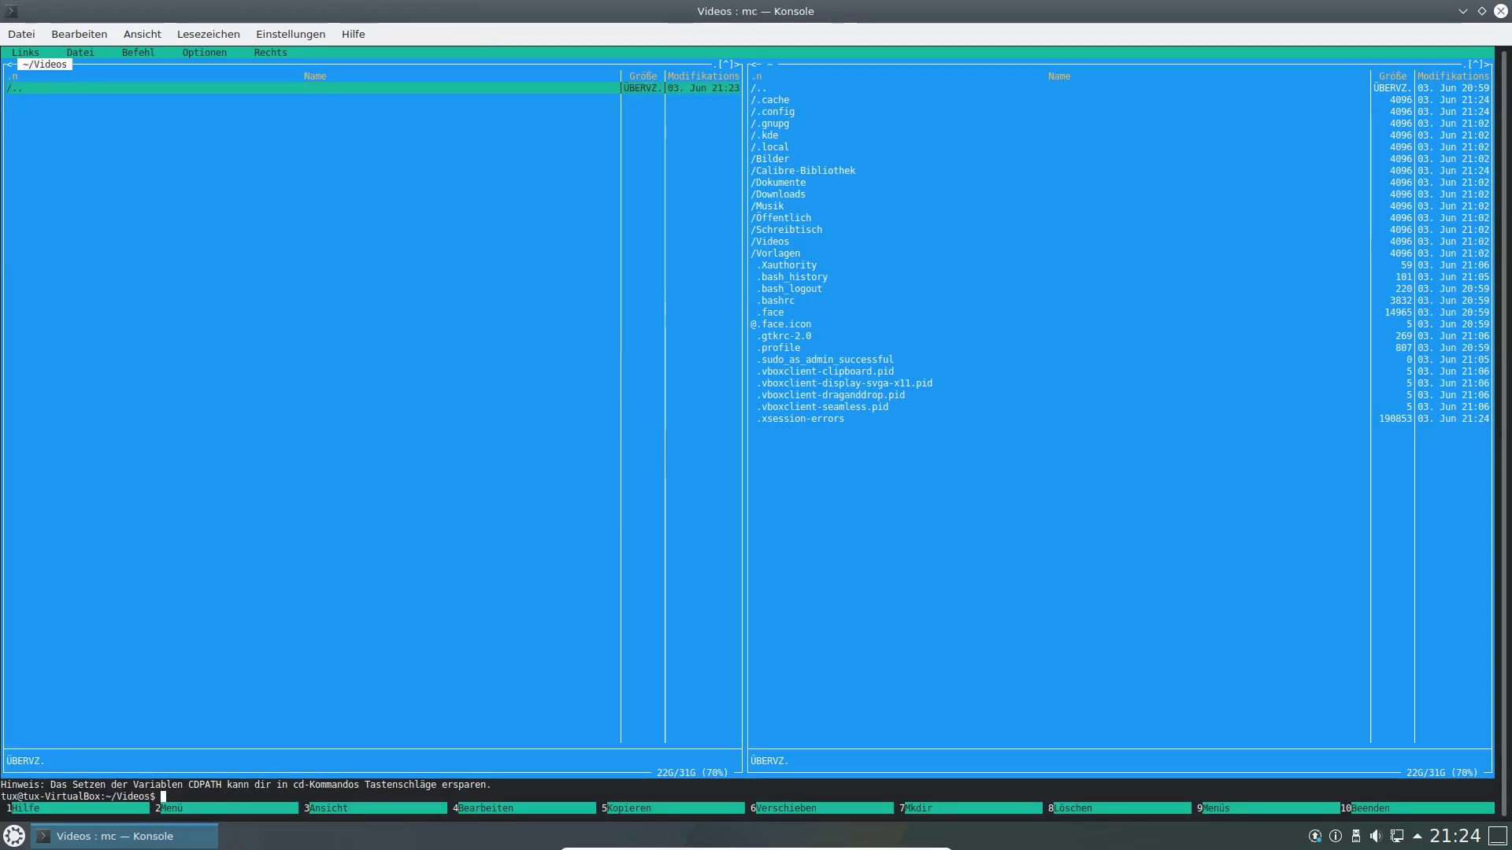
double_click(15, 88)
left_click(271, 53)
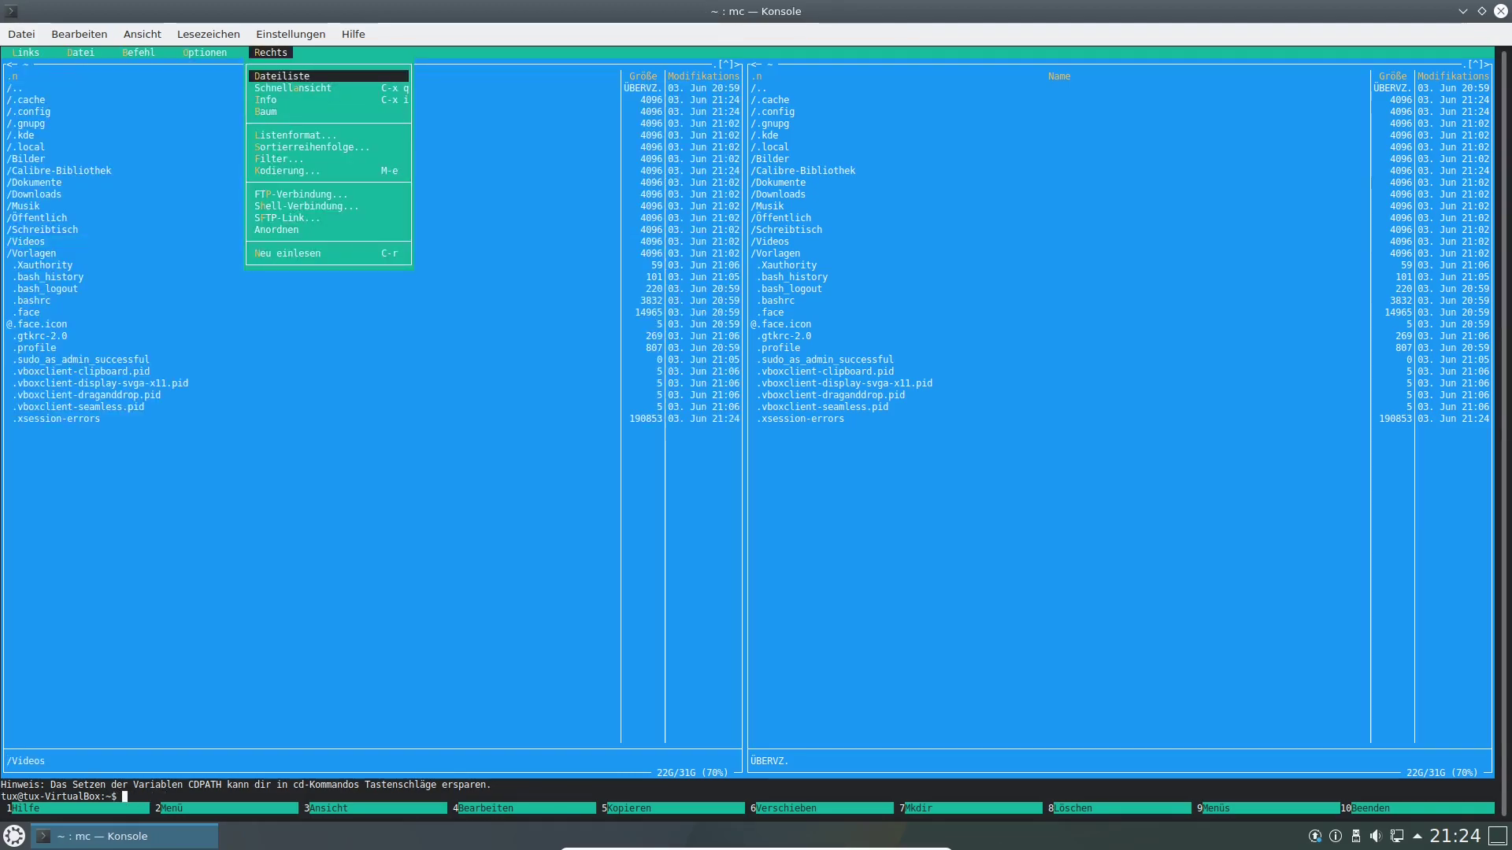
key("Escape")
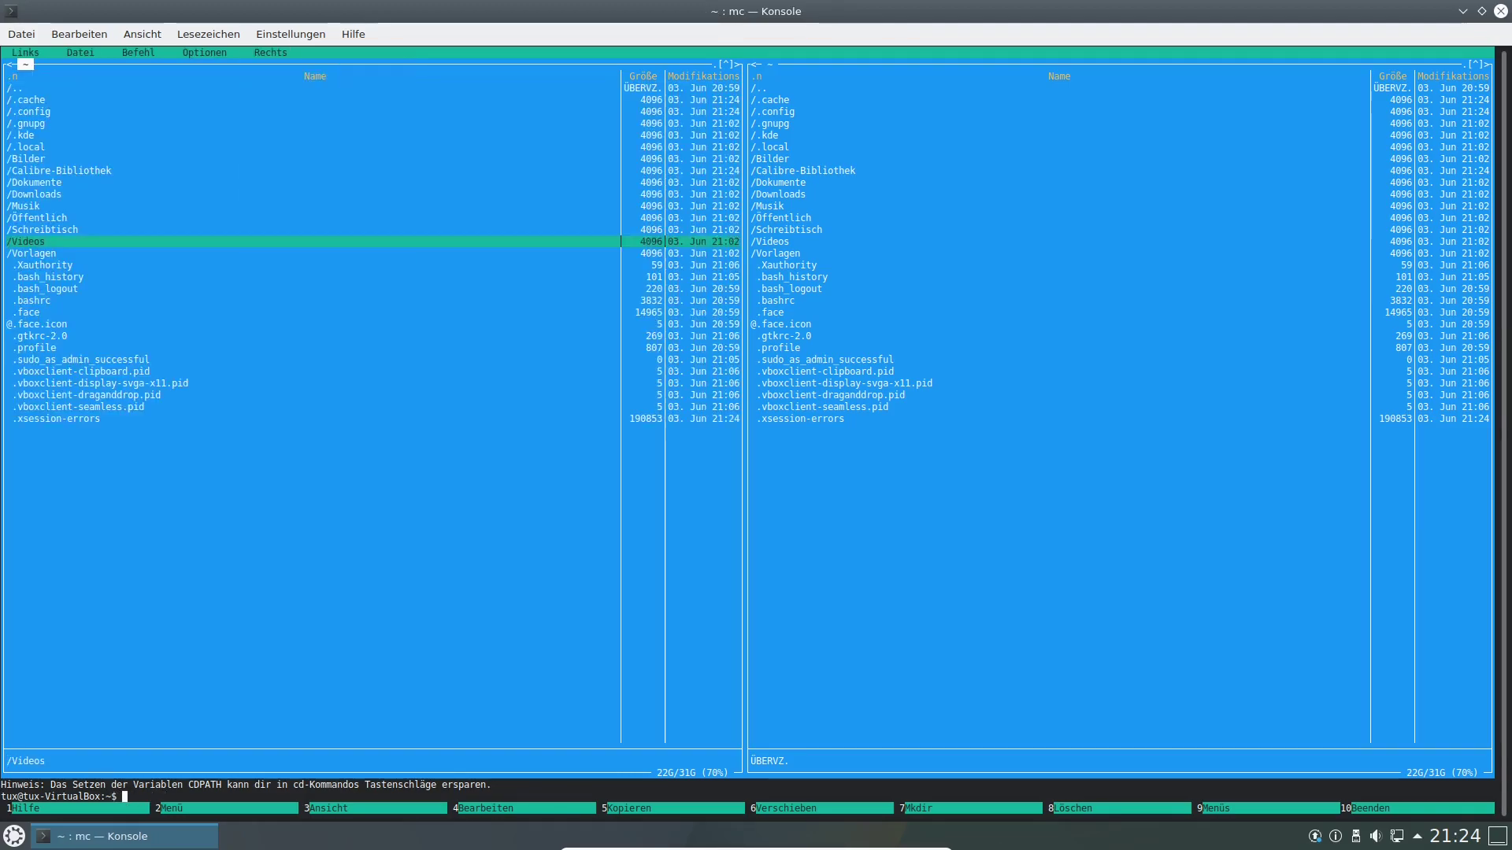
left_click(28, 313)
left_click(45, 289)
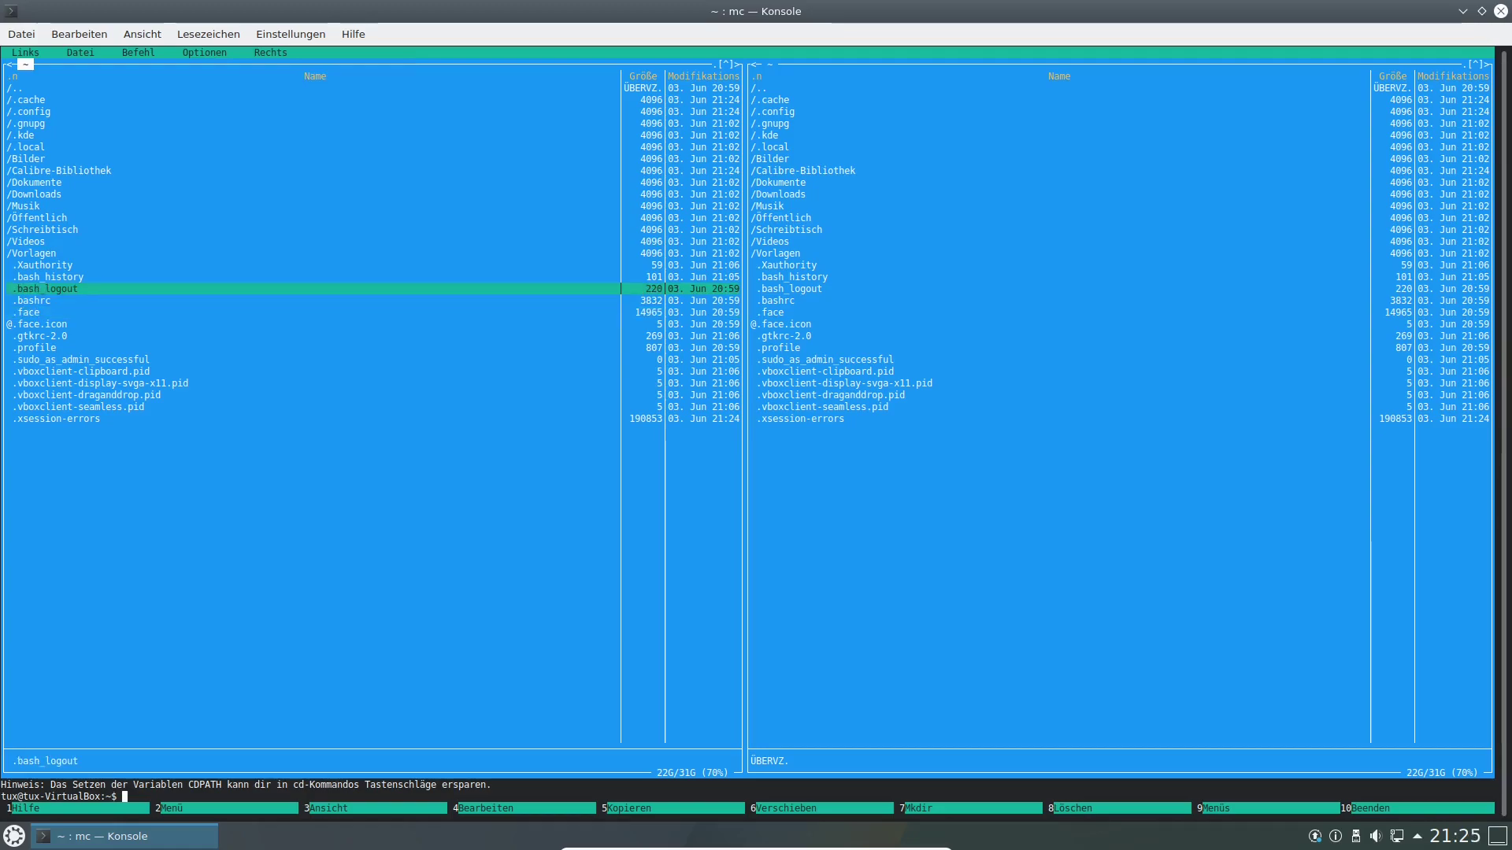
double_click(25, 206)
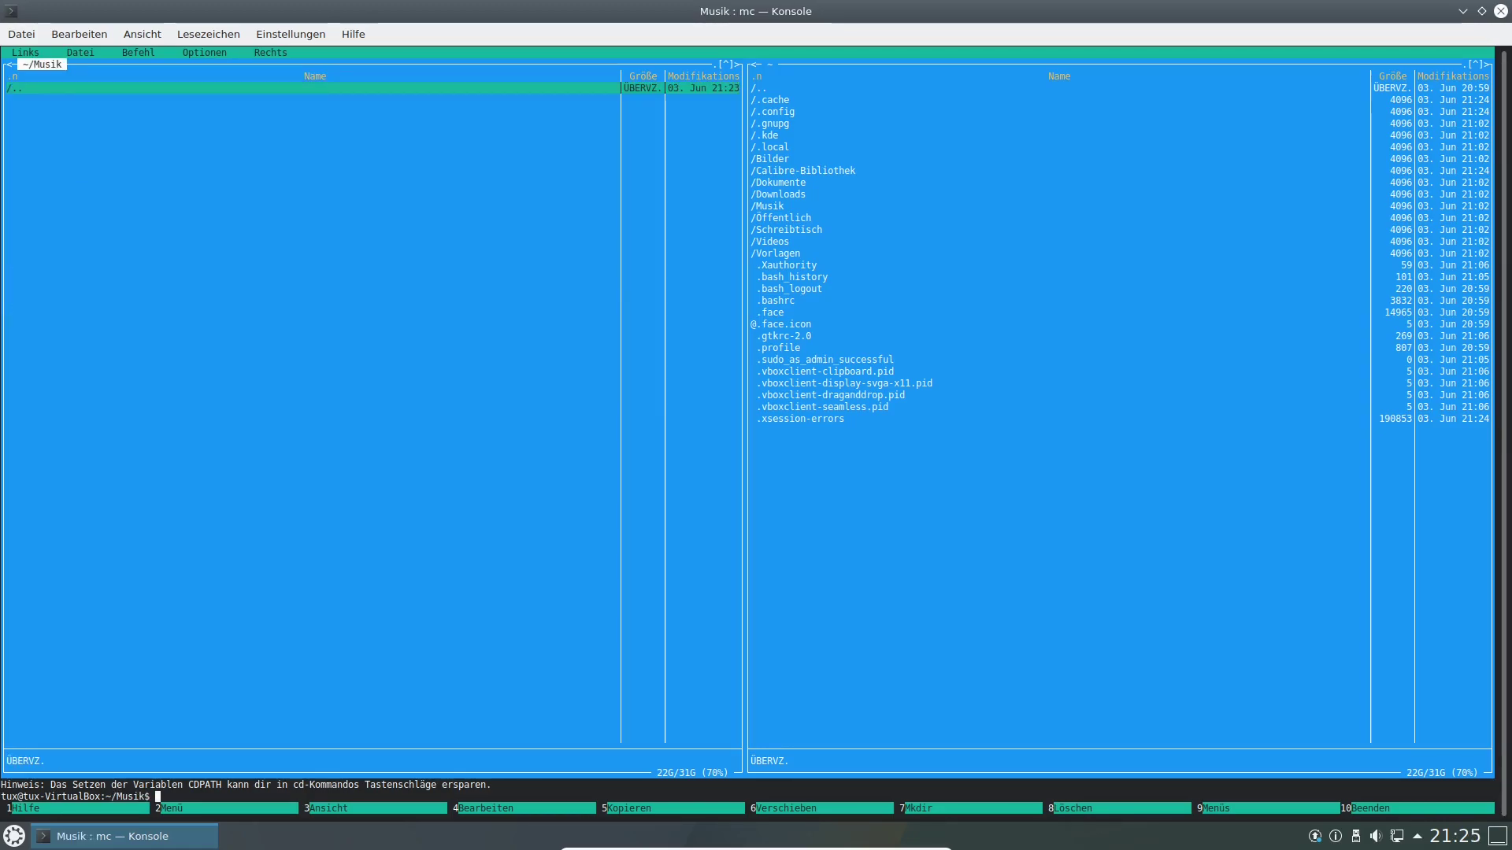
View Konsole's about information (version 19.12.3), then close the Konsole window.
left_click(353, 34)
left_click(386, 180)
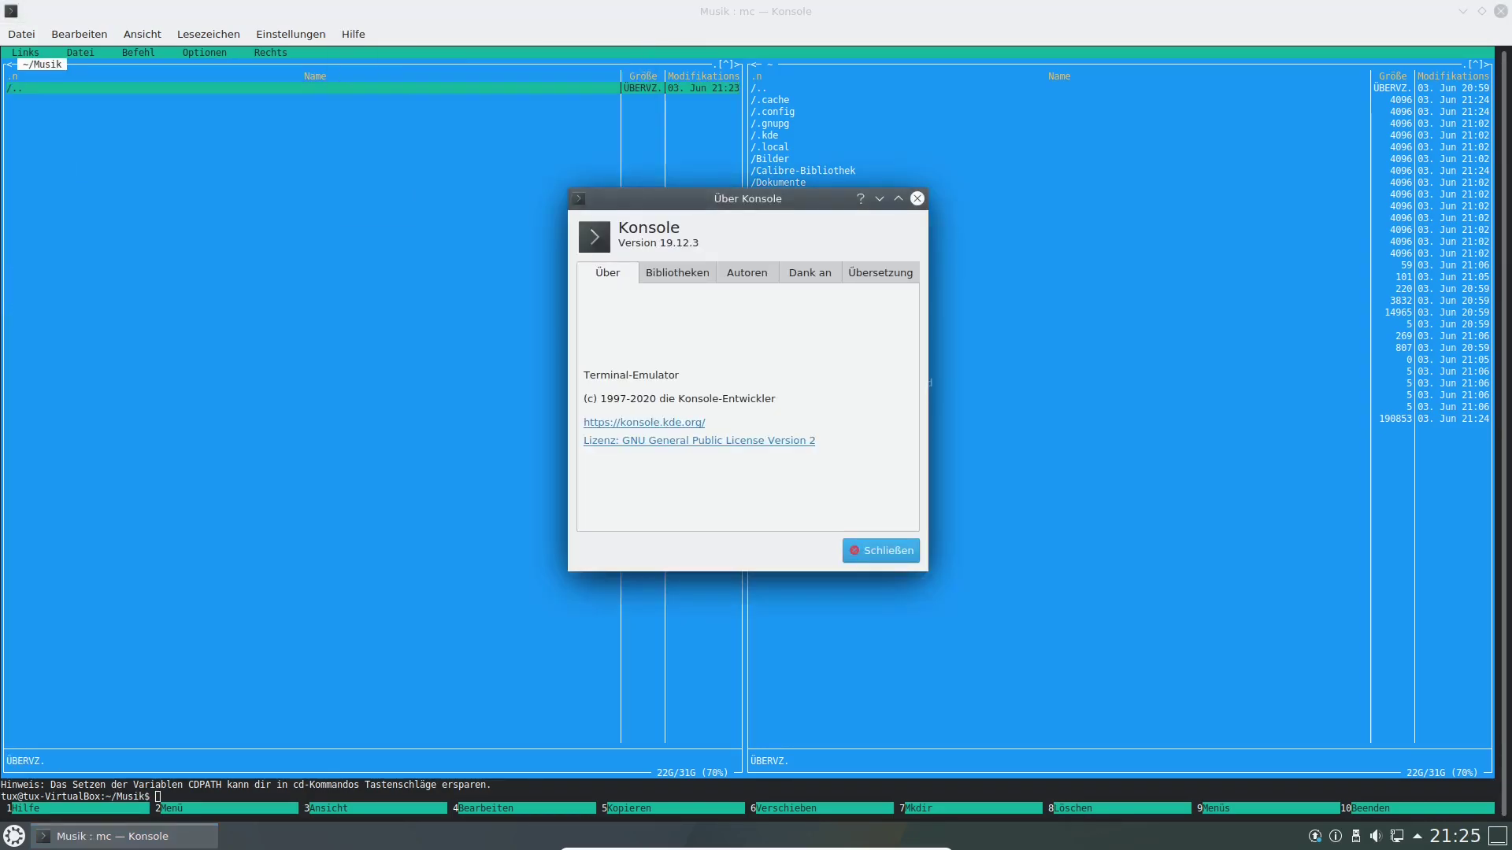
left_click(881, 551)
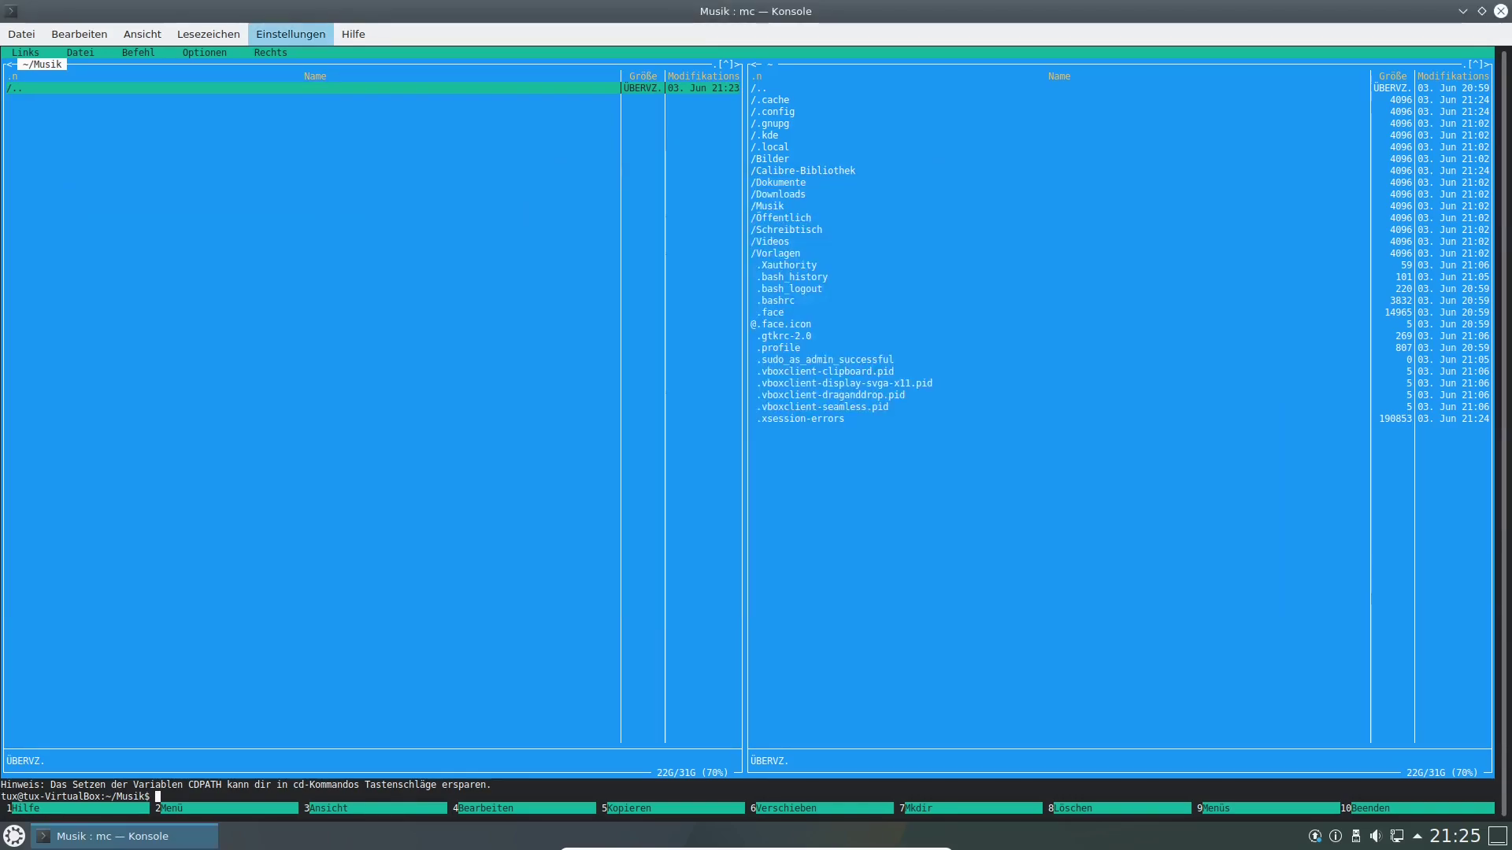
left_click(353, 34)
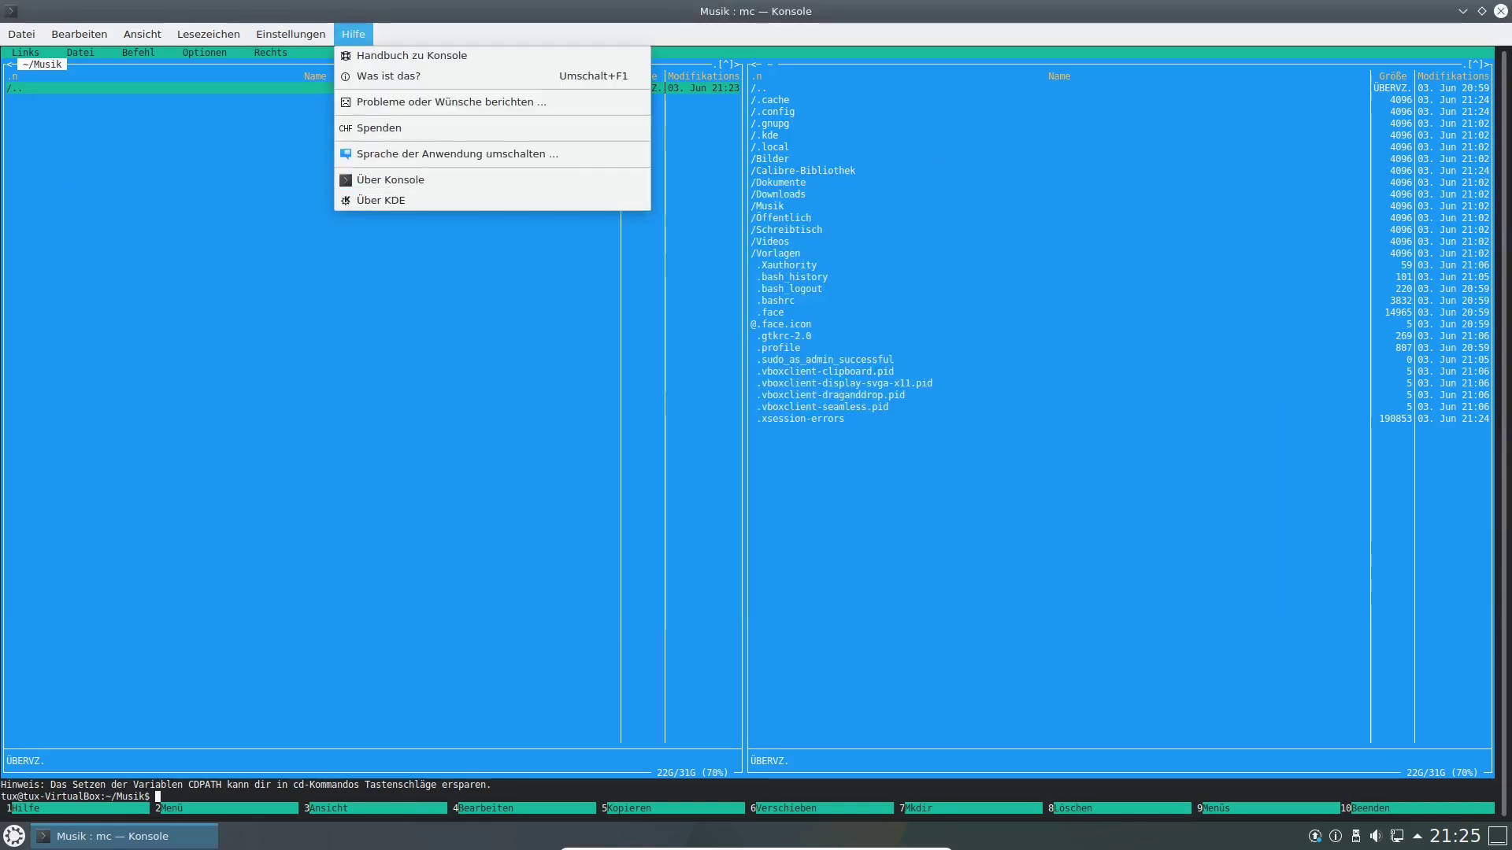
key("Escape")
left_click(1500, 11)
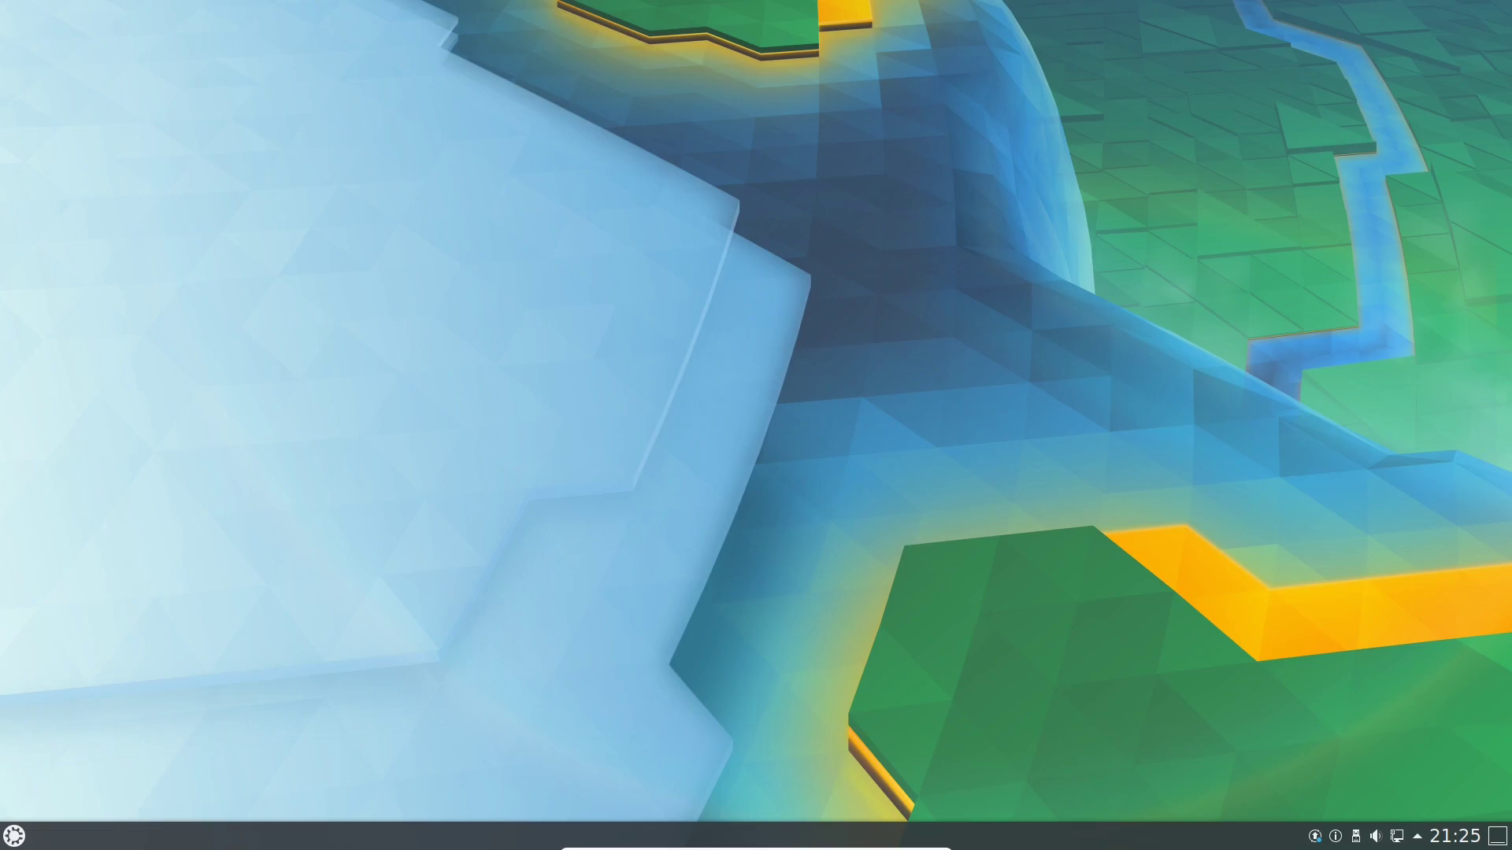
left_click(14, 837)
mouse_move(189, 780)
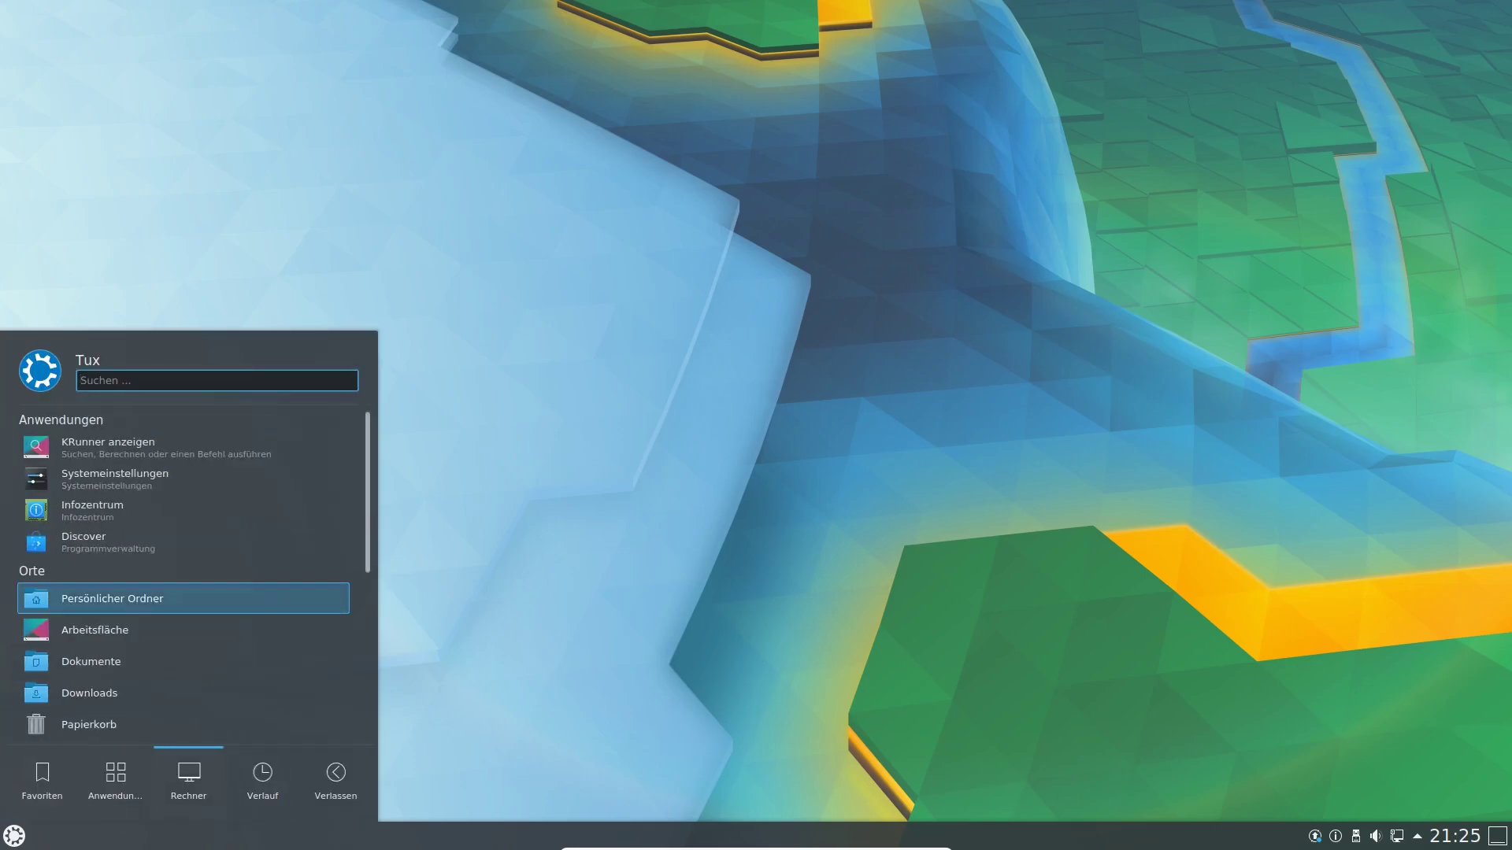
mouse_move(116, 780)
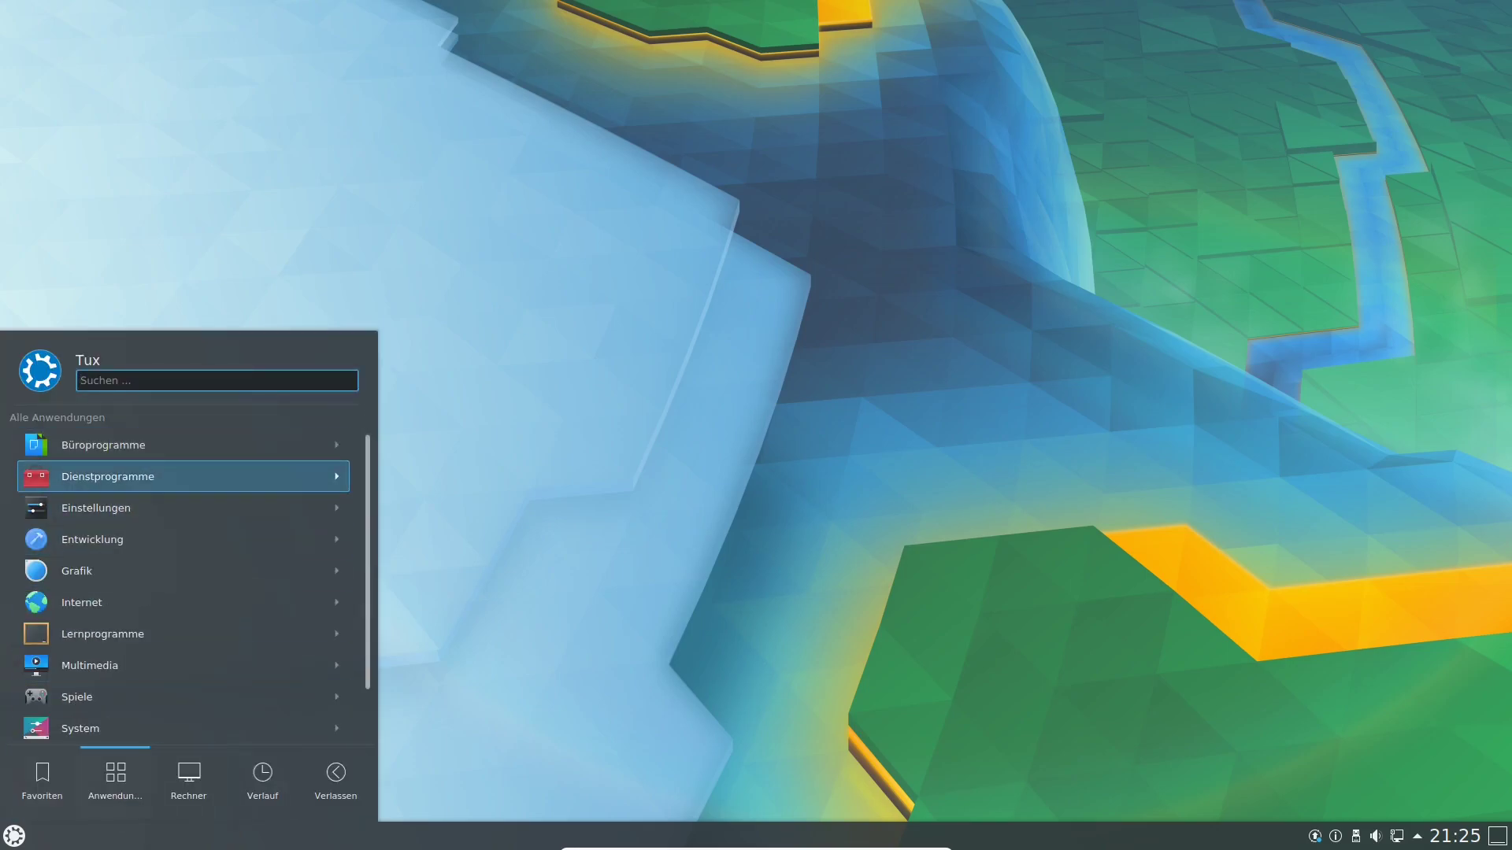
left_click(115, 476)
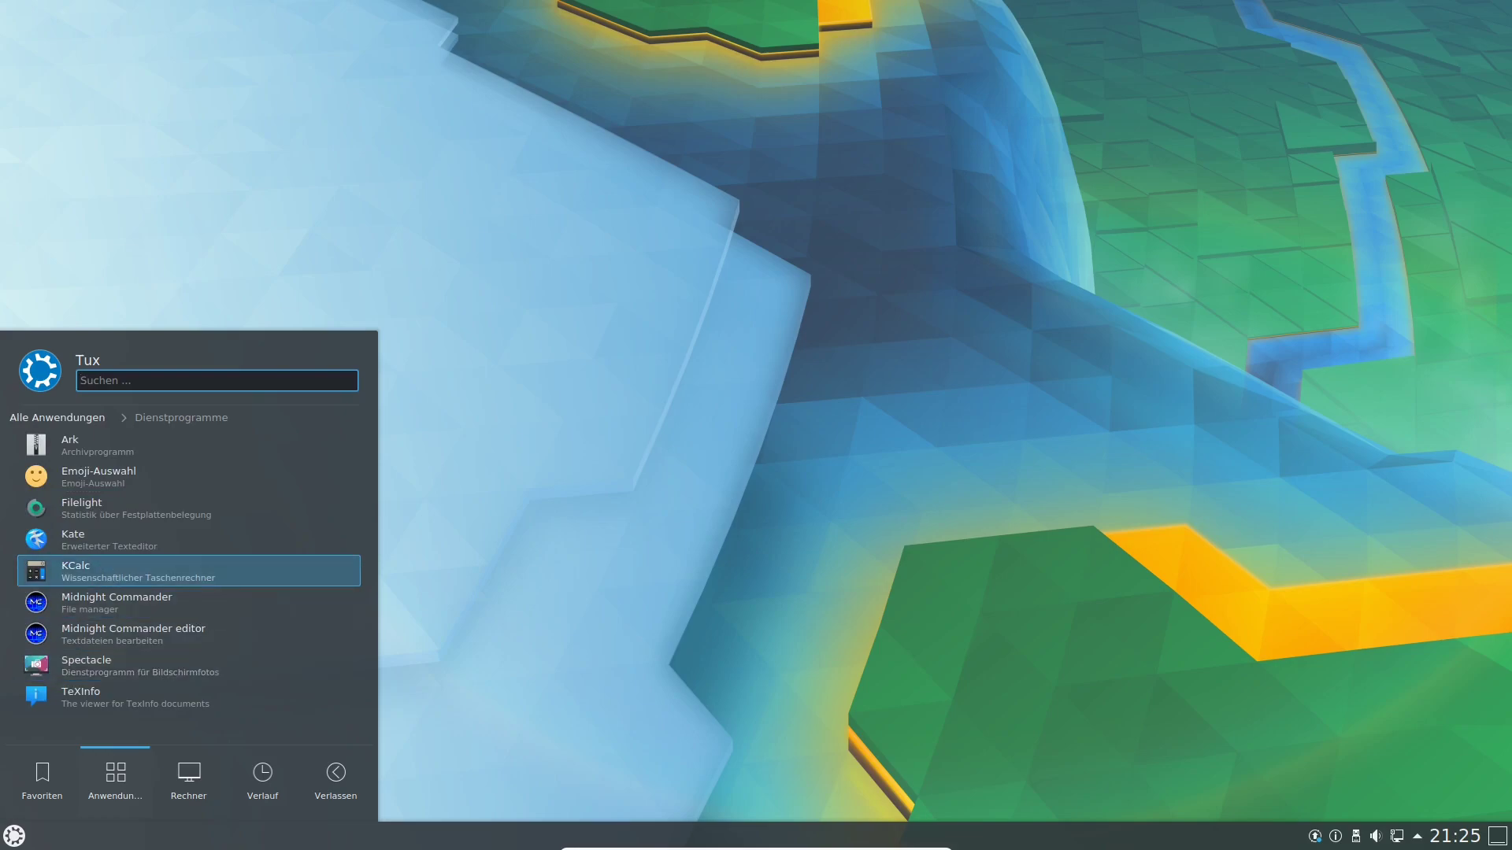
key("Up")
key("Up")
key("Up")
key("Up")
key("Return")
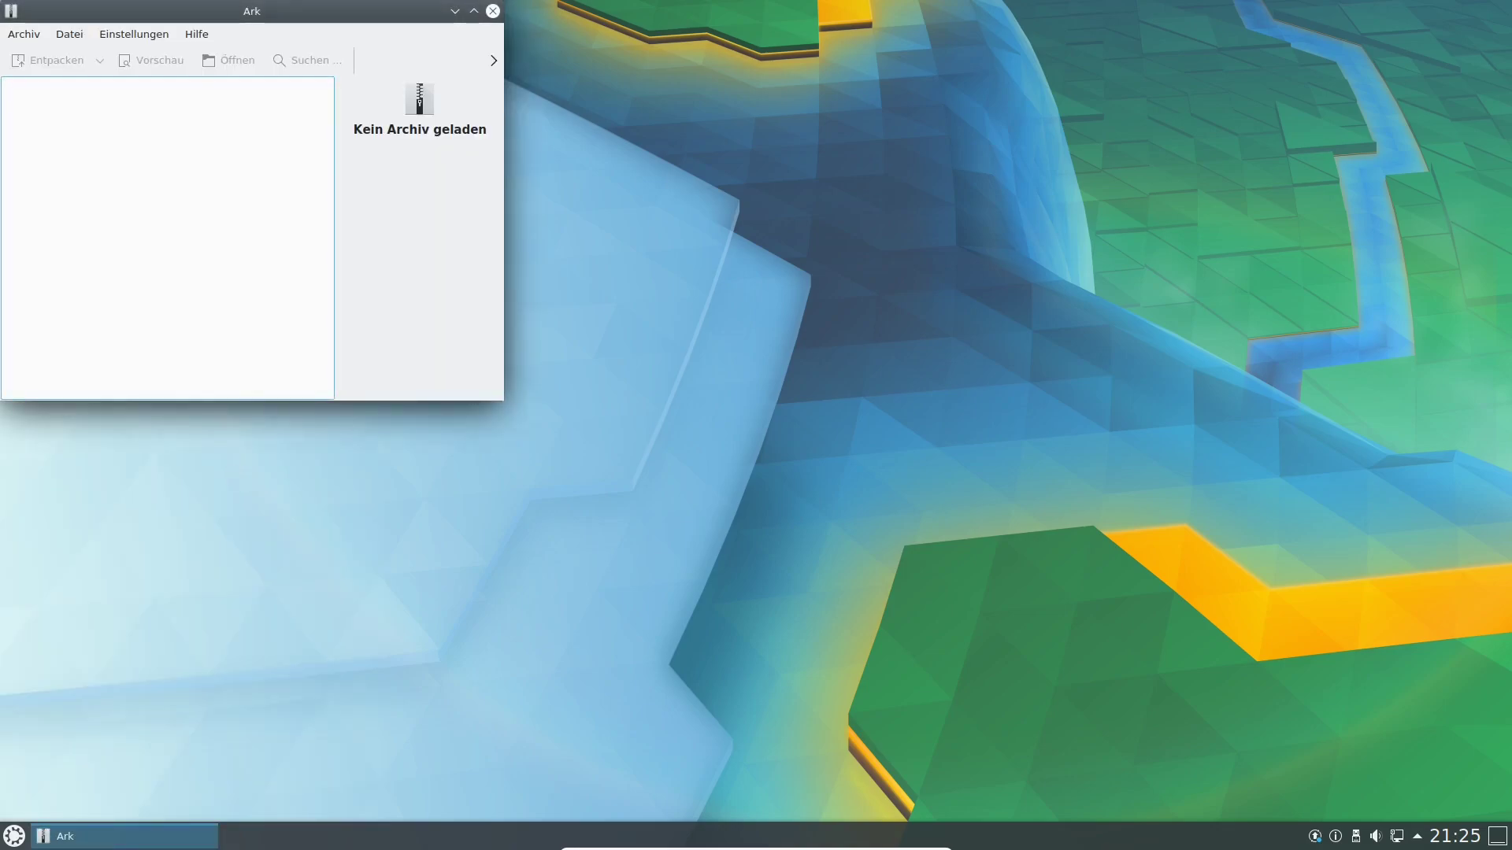
left_click_drag(252, 11, 828, 121)
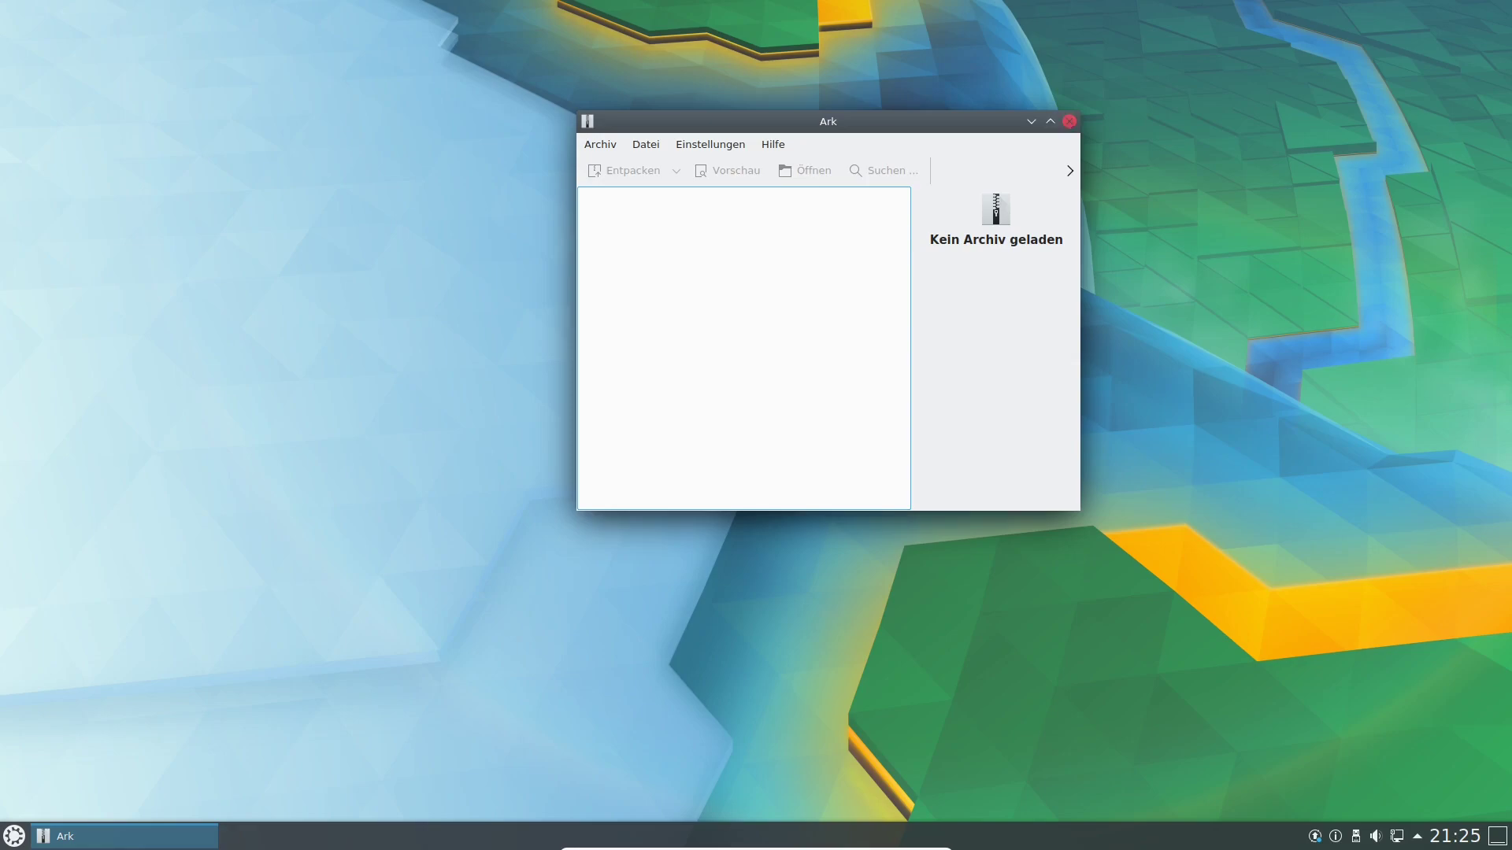
left_click(1068, 121)
Launch Spectacle from Dienstprogramme and set the capture area to Rechteckiger Bereich.
left_click(14, 836)
mouse_move(115, 781)
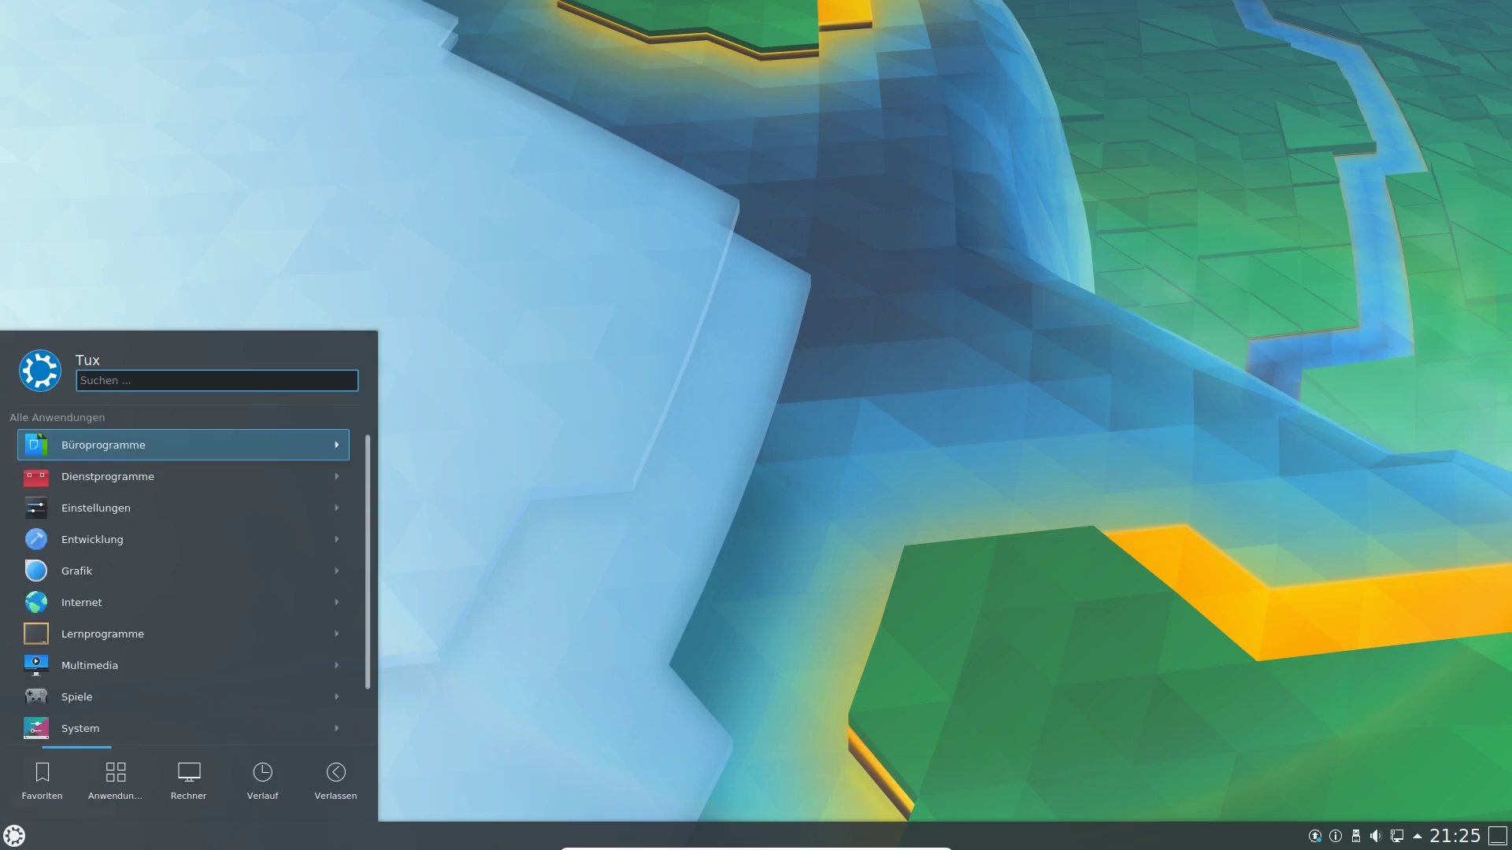
left_click(115, 476)
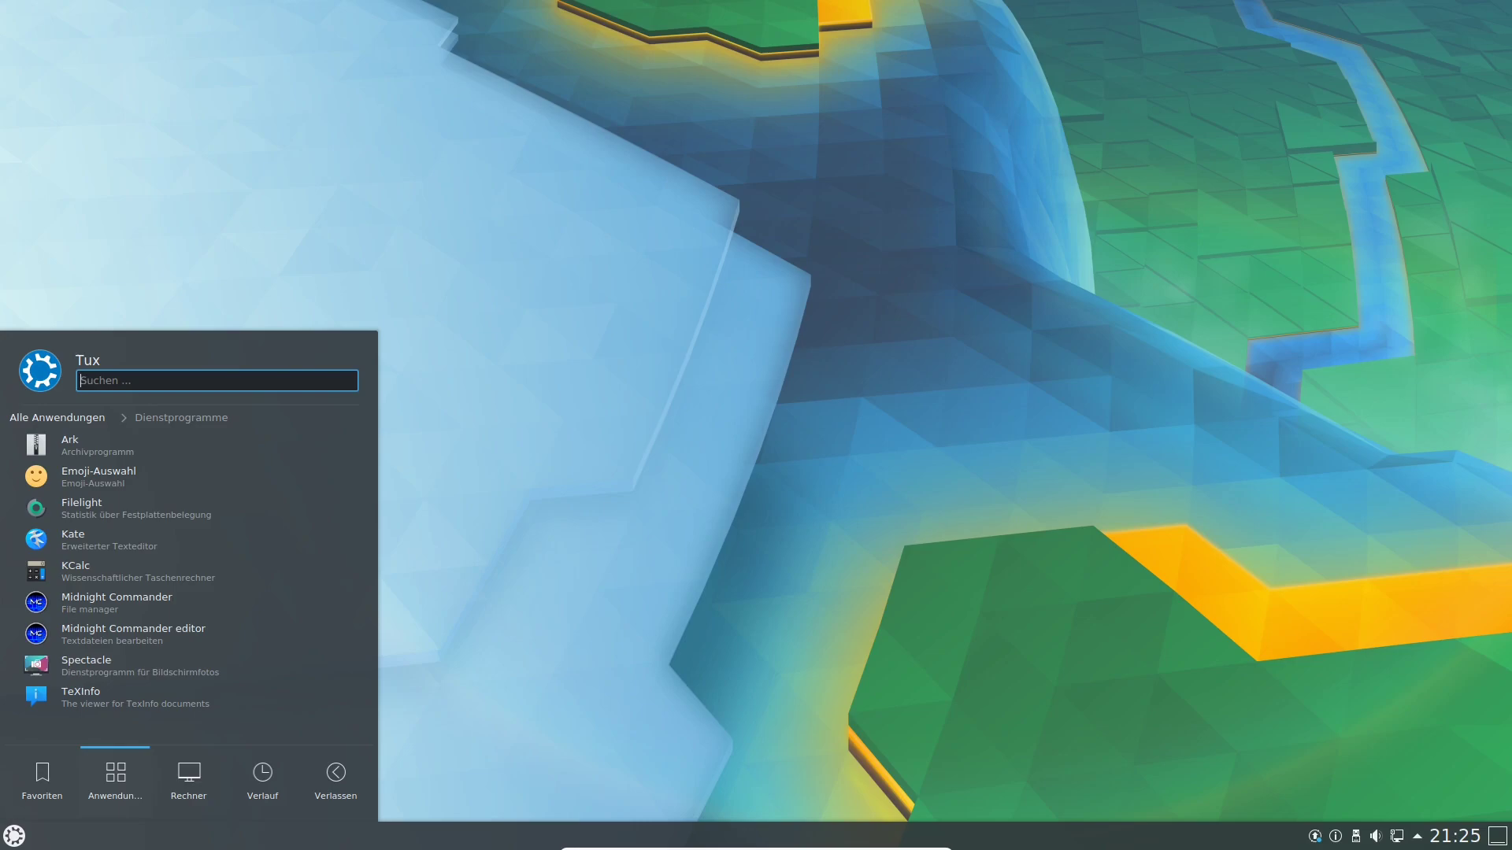
left_click(236, 666)
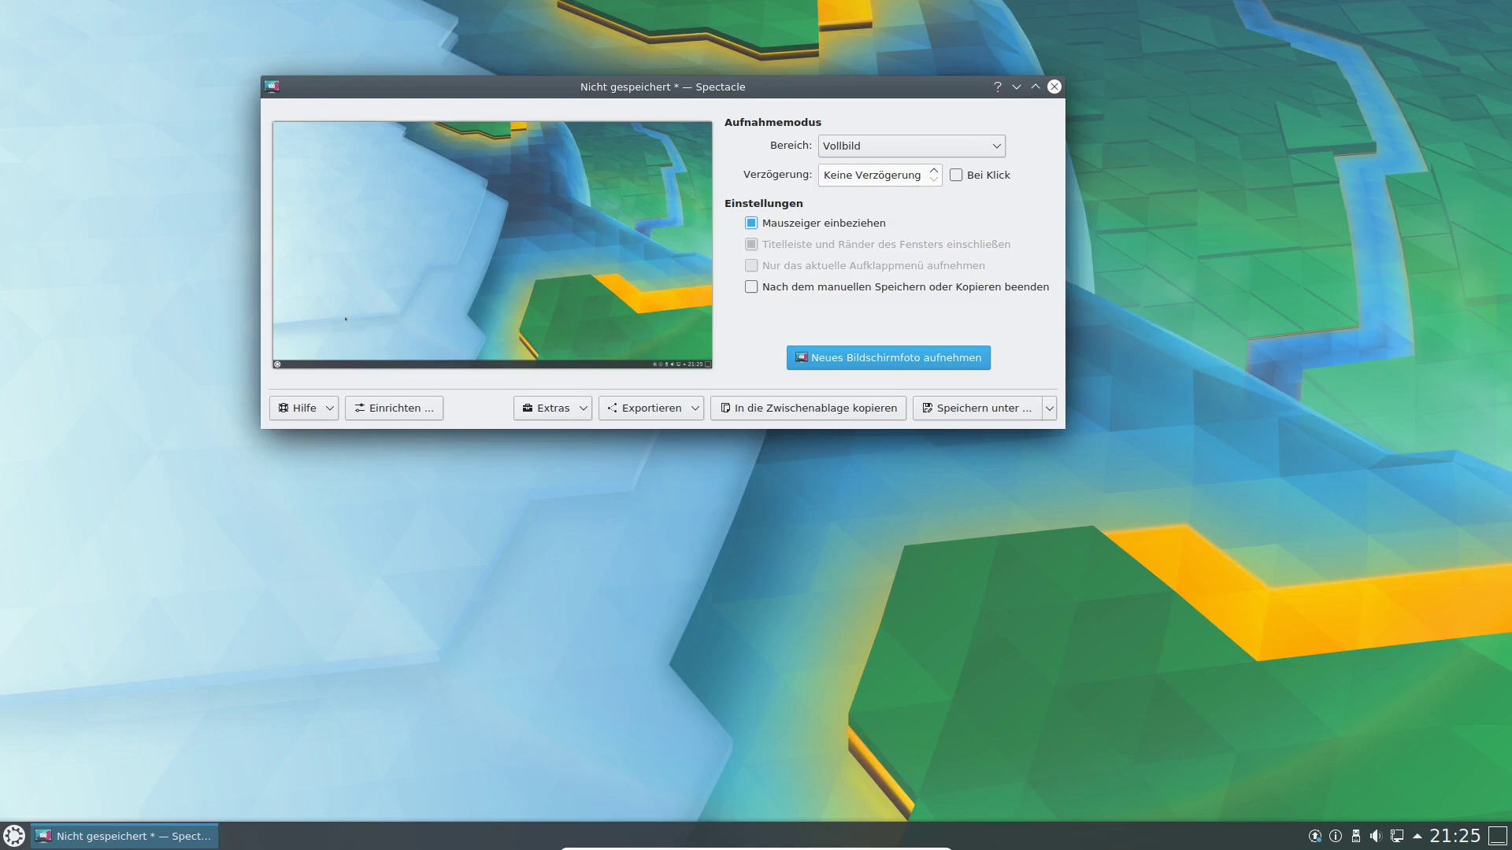
left_click(911, 146)
left_click(898, 186)
left_click(912, 147)
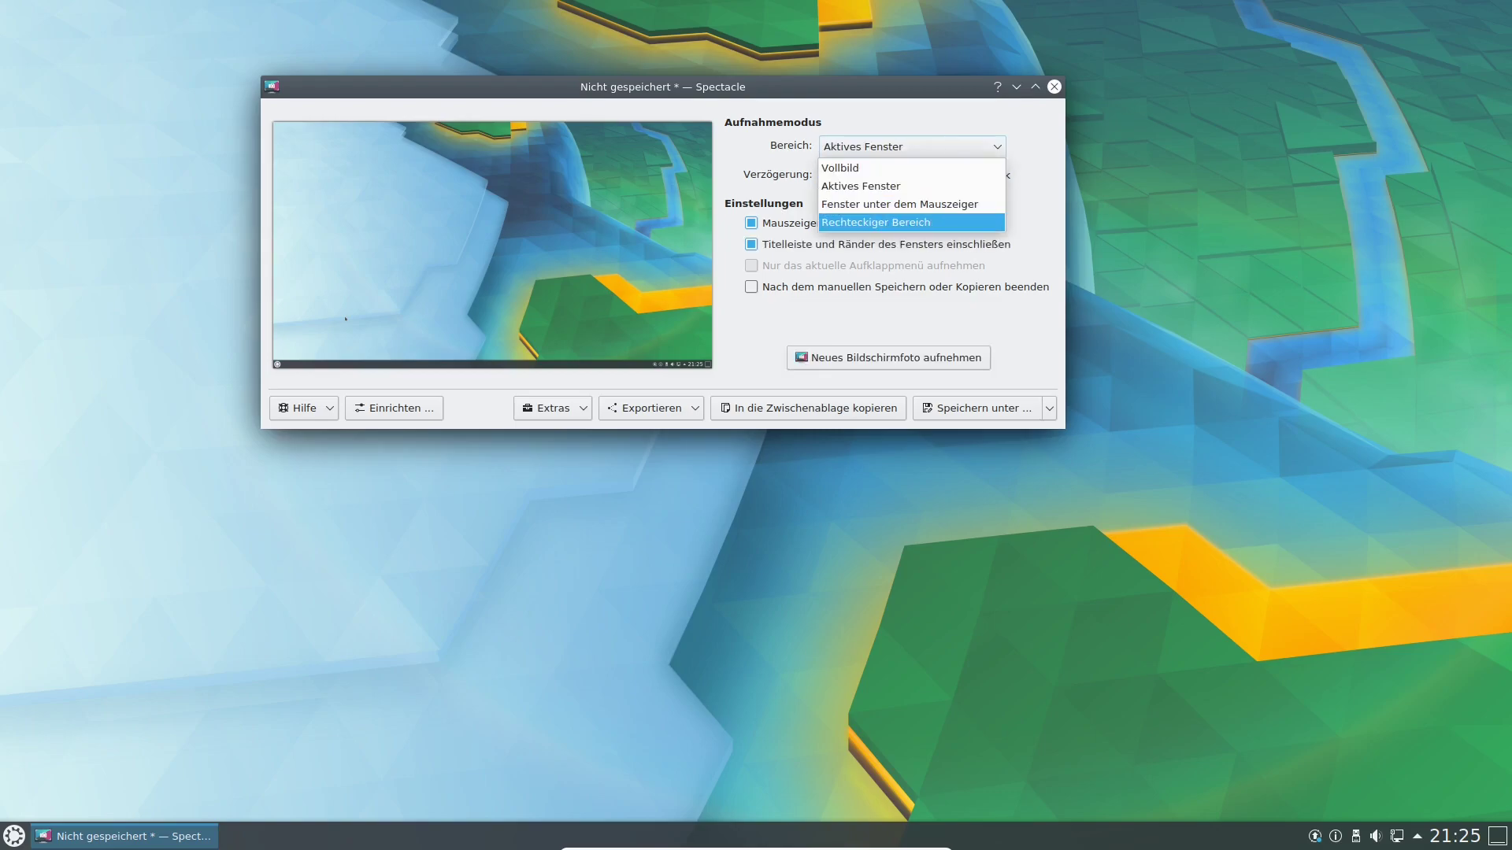
left_click(875, 222)
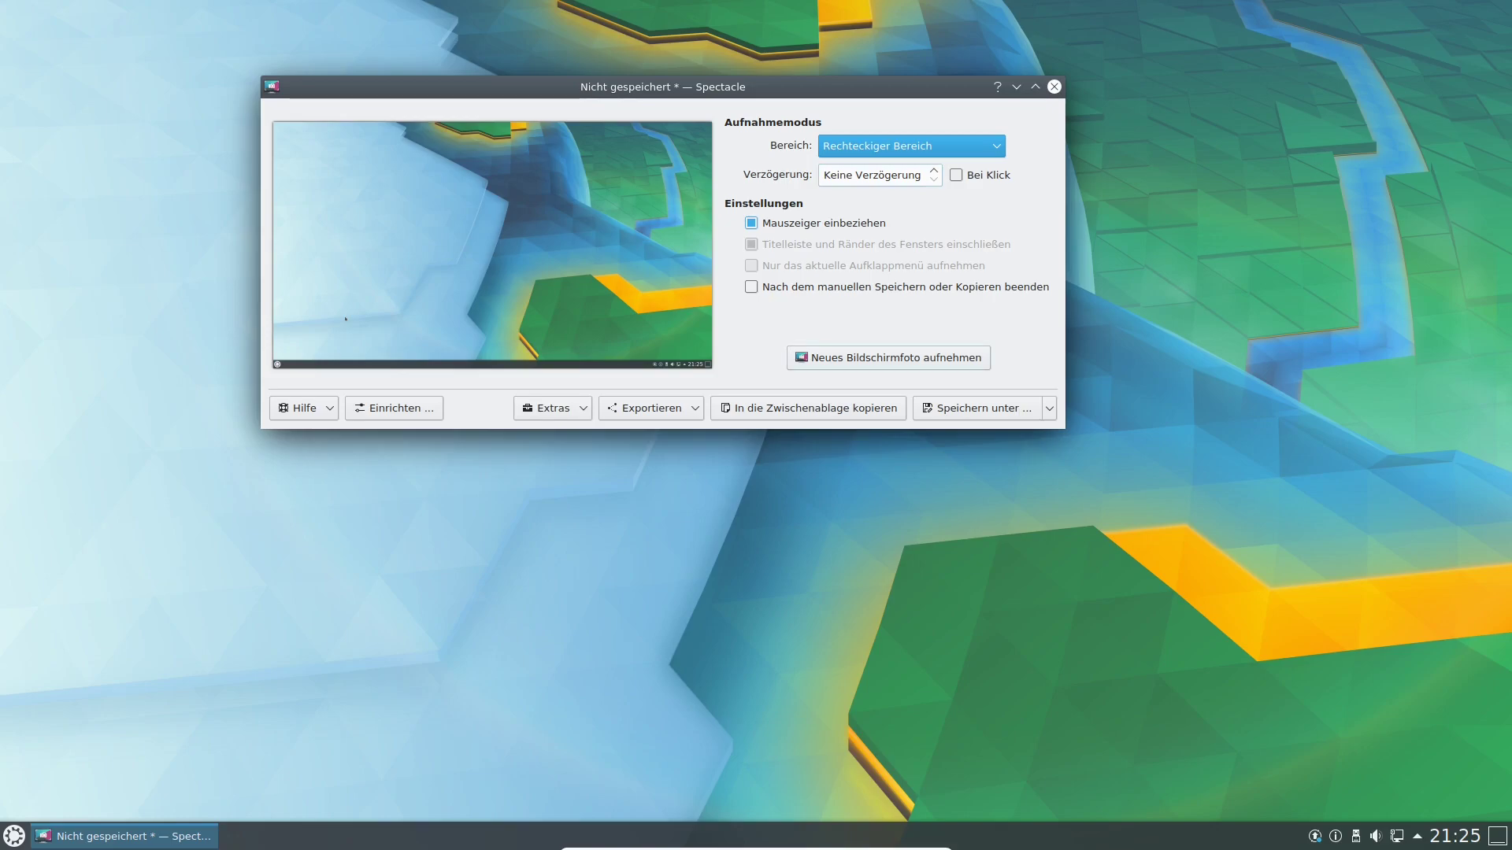
Take a new screenshot of a 465×340 region of the wallpaper.
left_click(877, 359)
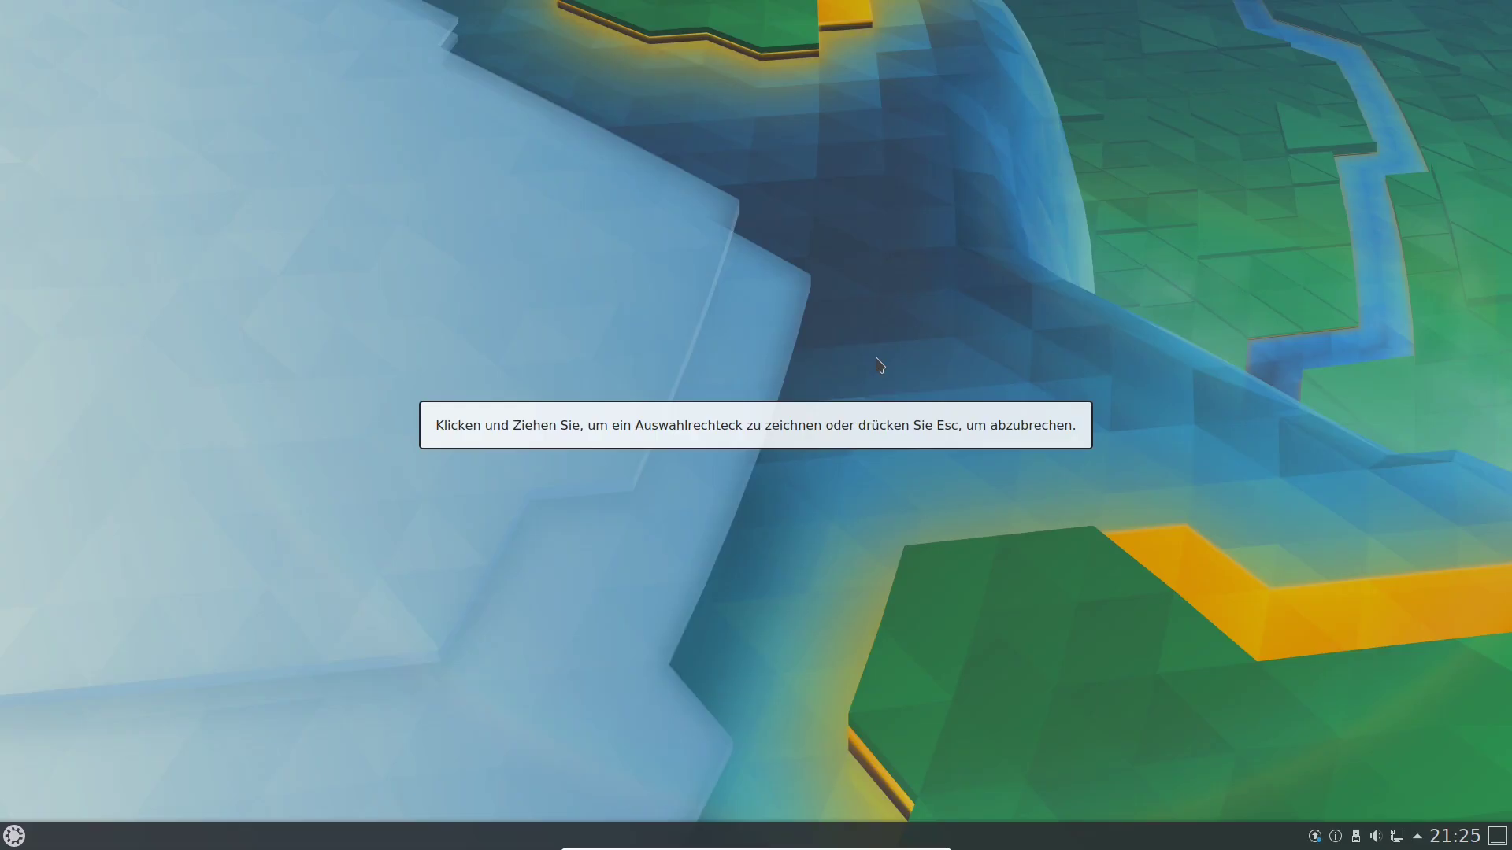
left_click_drag(441, 118, 806, 385)
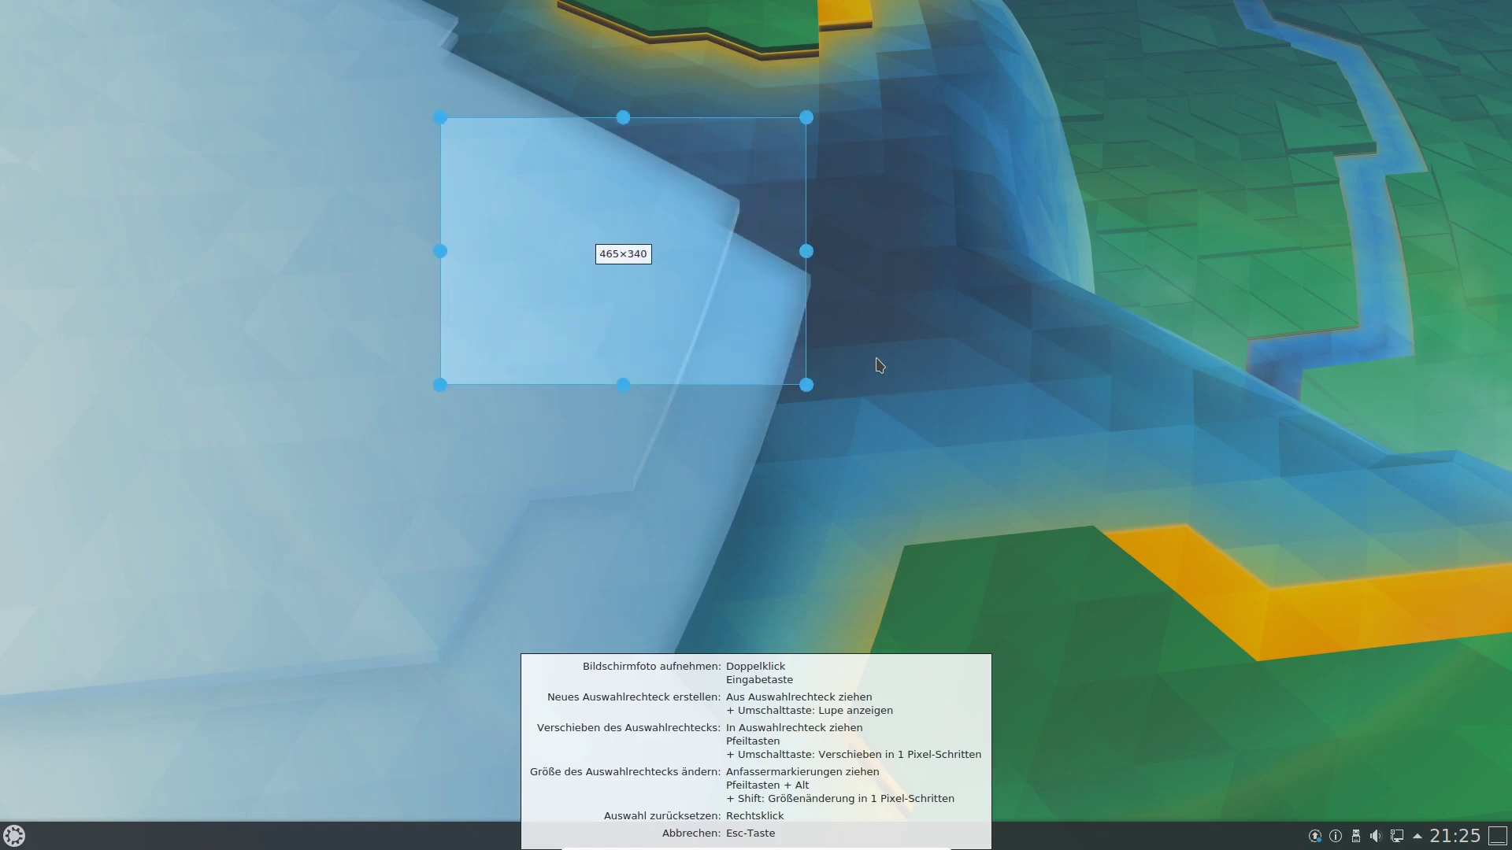
left_click_drag(623, 251, 631, 249)
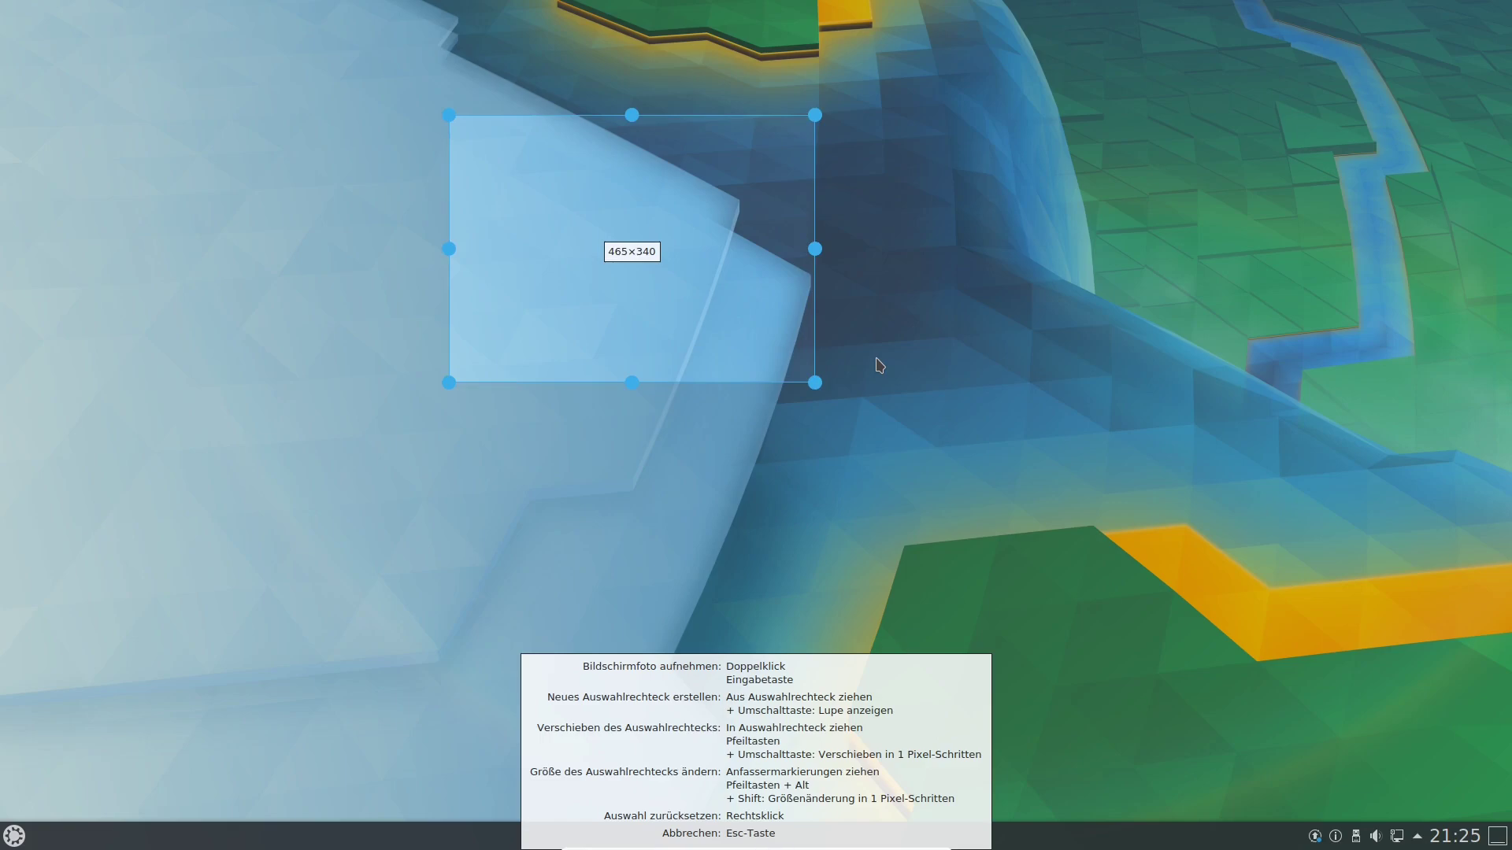
key("Return")
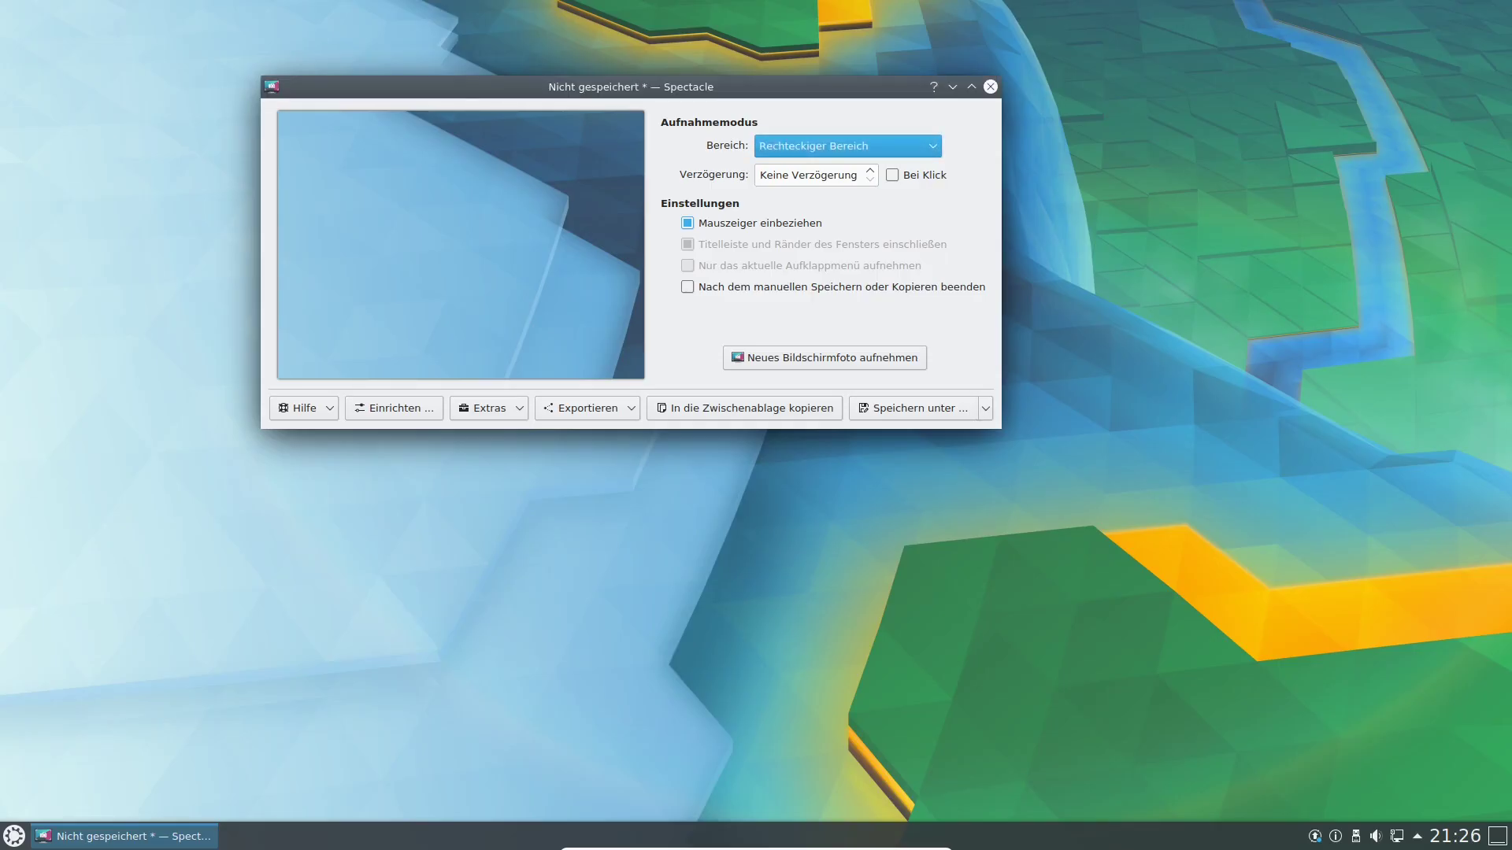
Copy the screenshot to the clipboard, export it to GIMP, then close GIMP and Spectacle.
left_click_drag(630, 86, 719, 98)
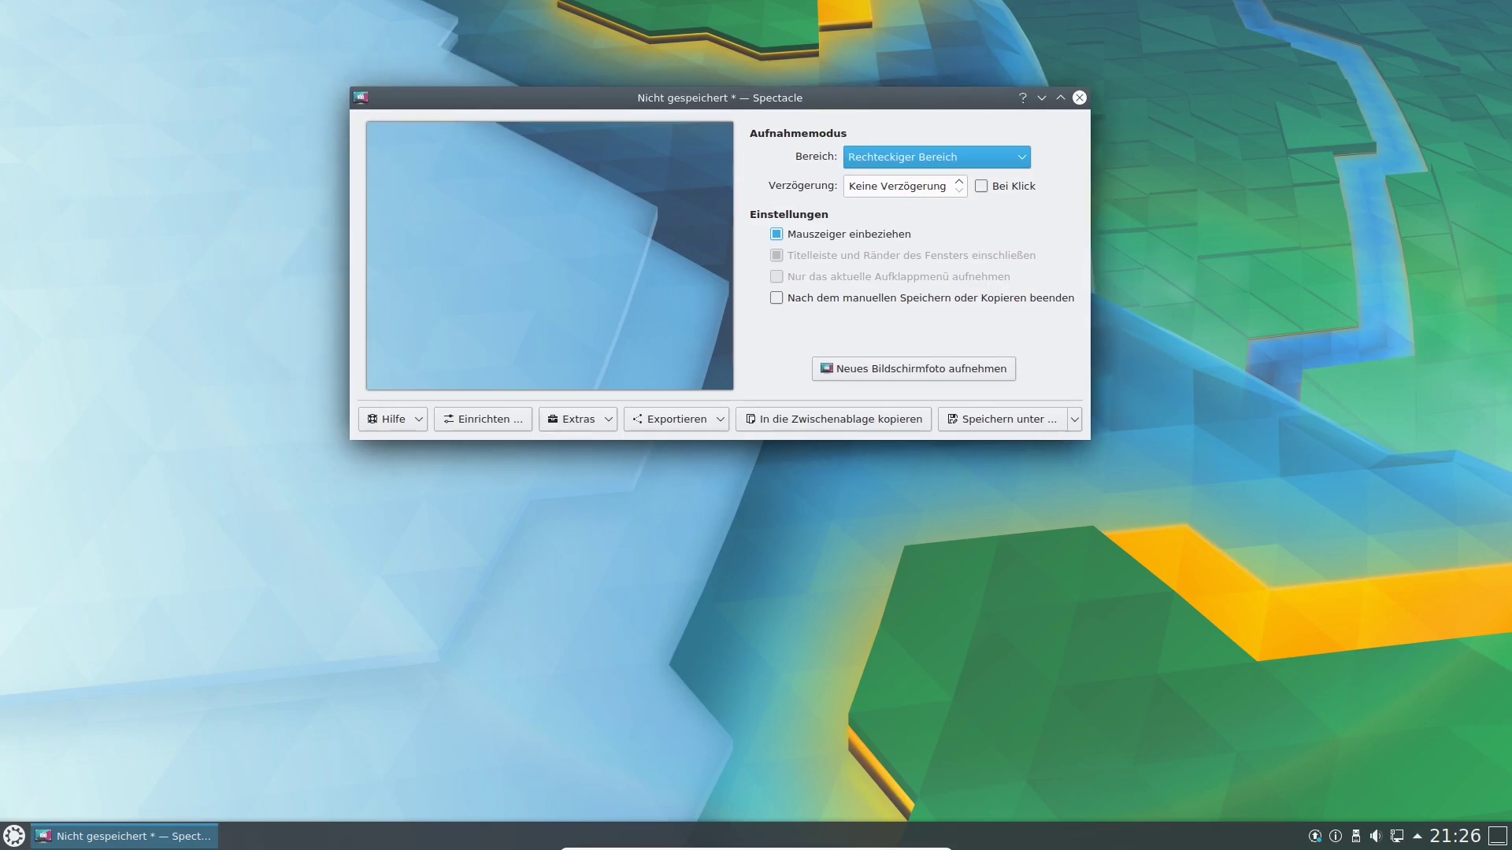
key("ctrl+c")
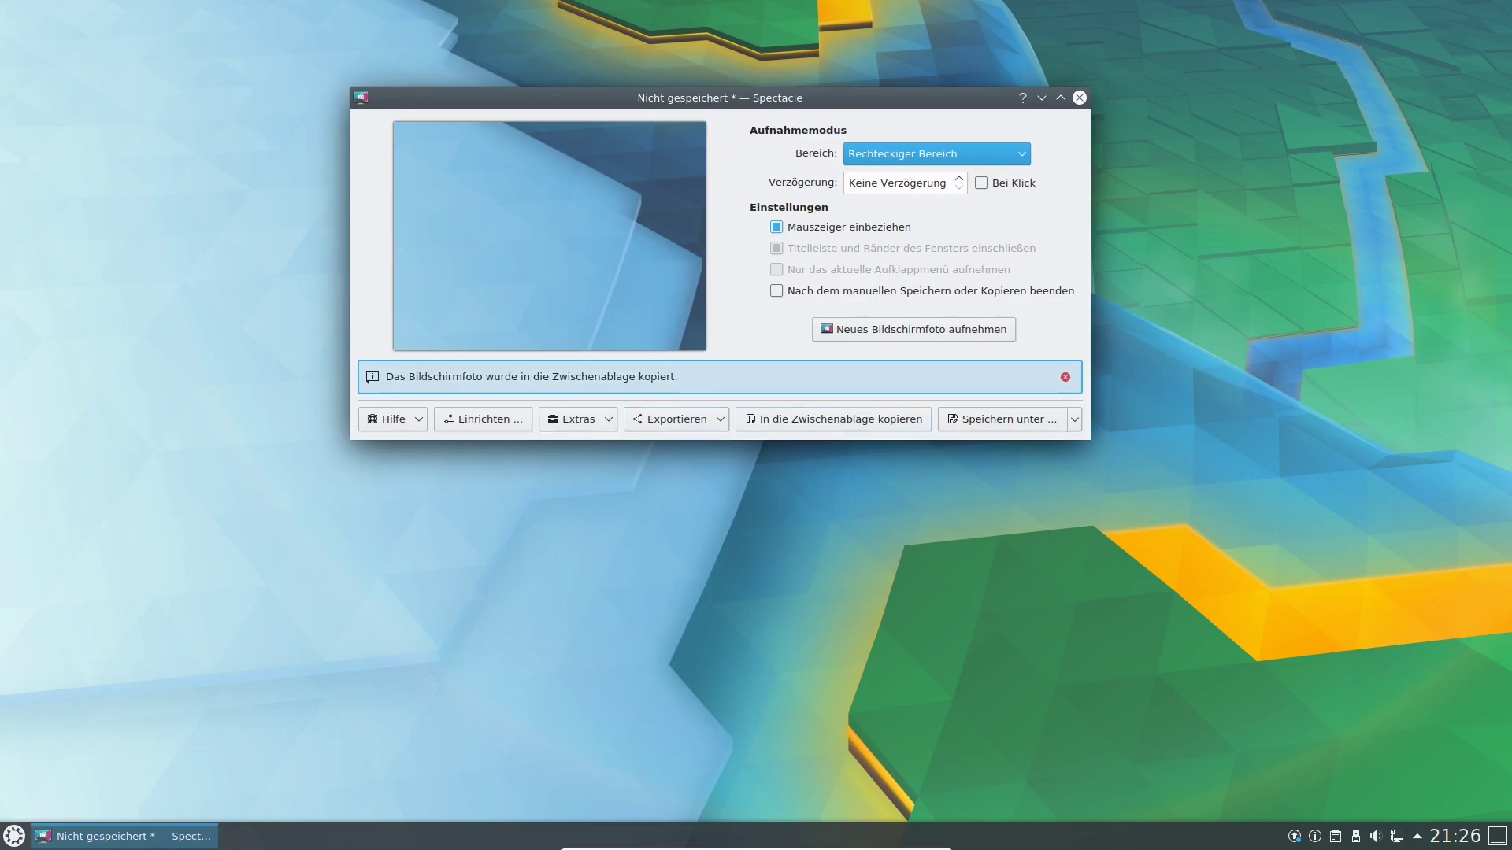
left_click(677, 419)
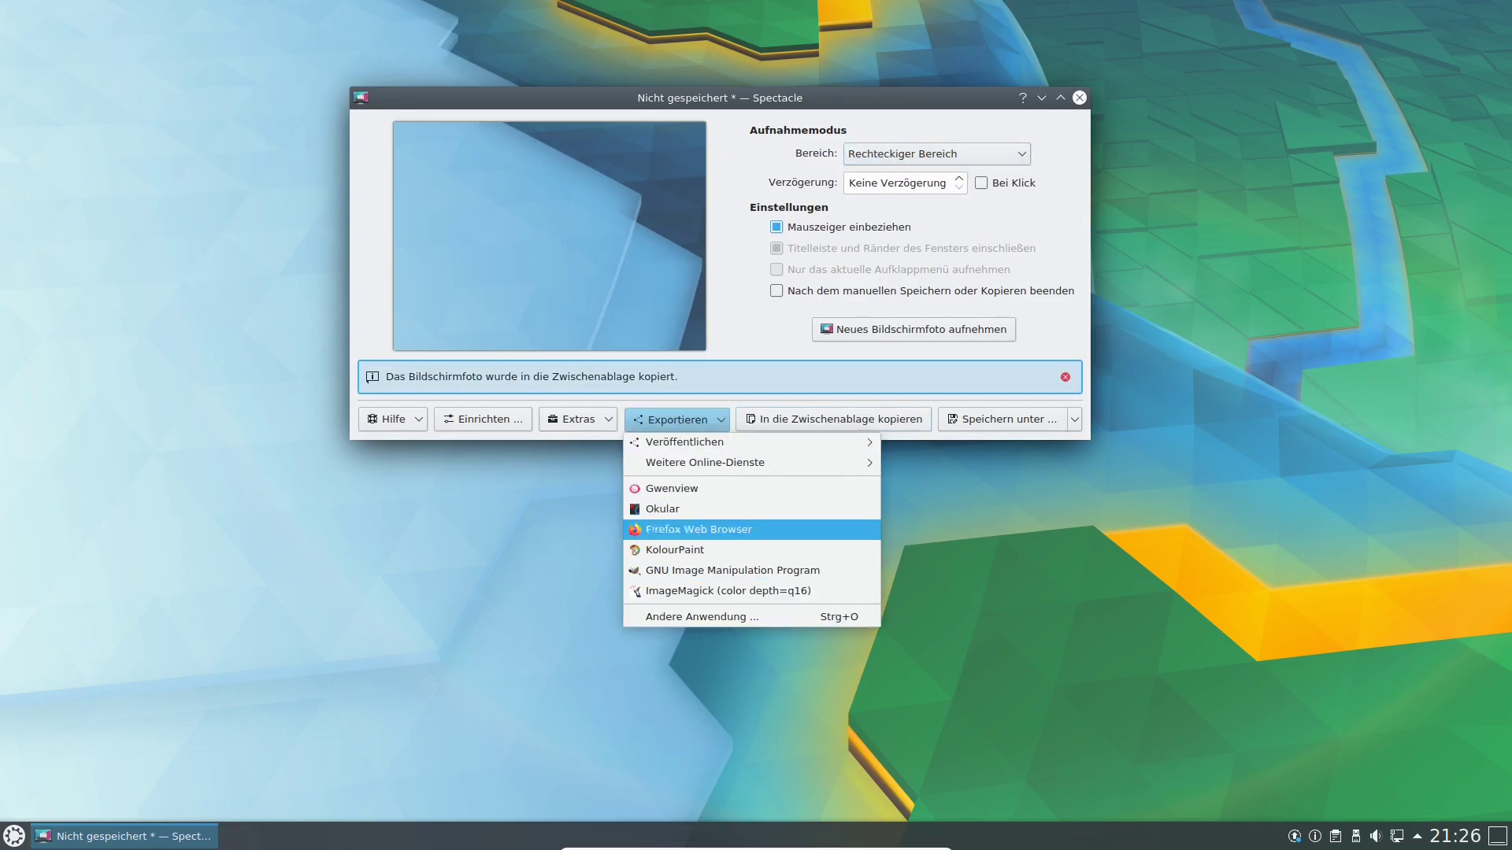
left_click(726, 571)
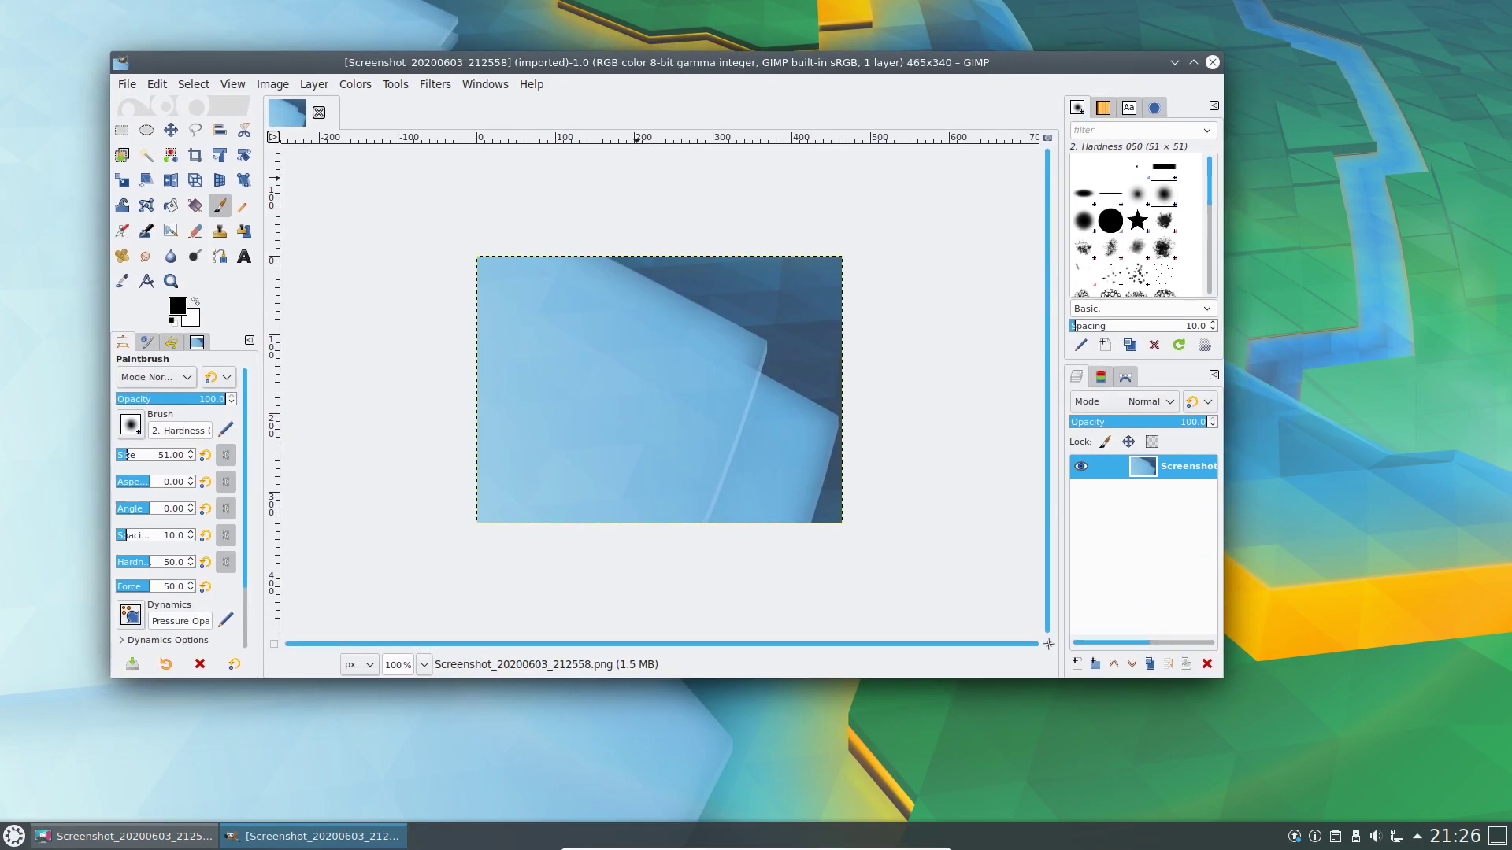
left_click(1212, 62)
left_click(1080, 97)
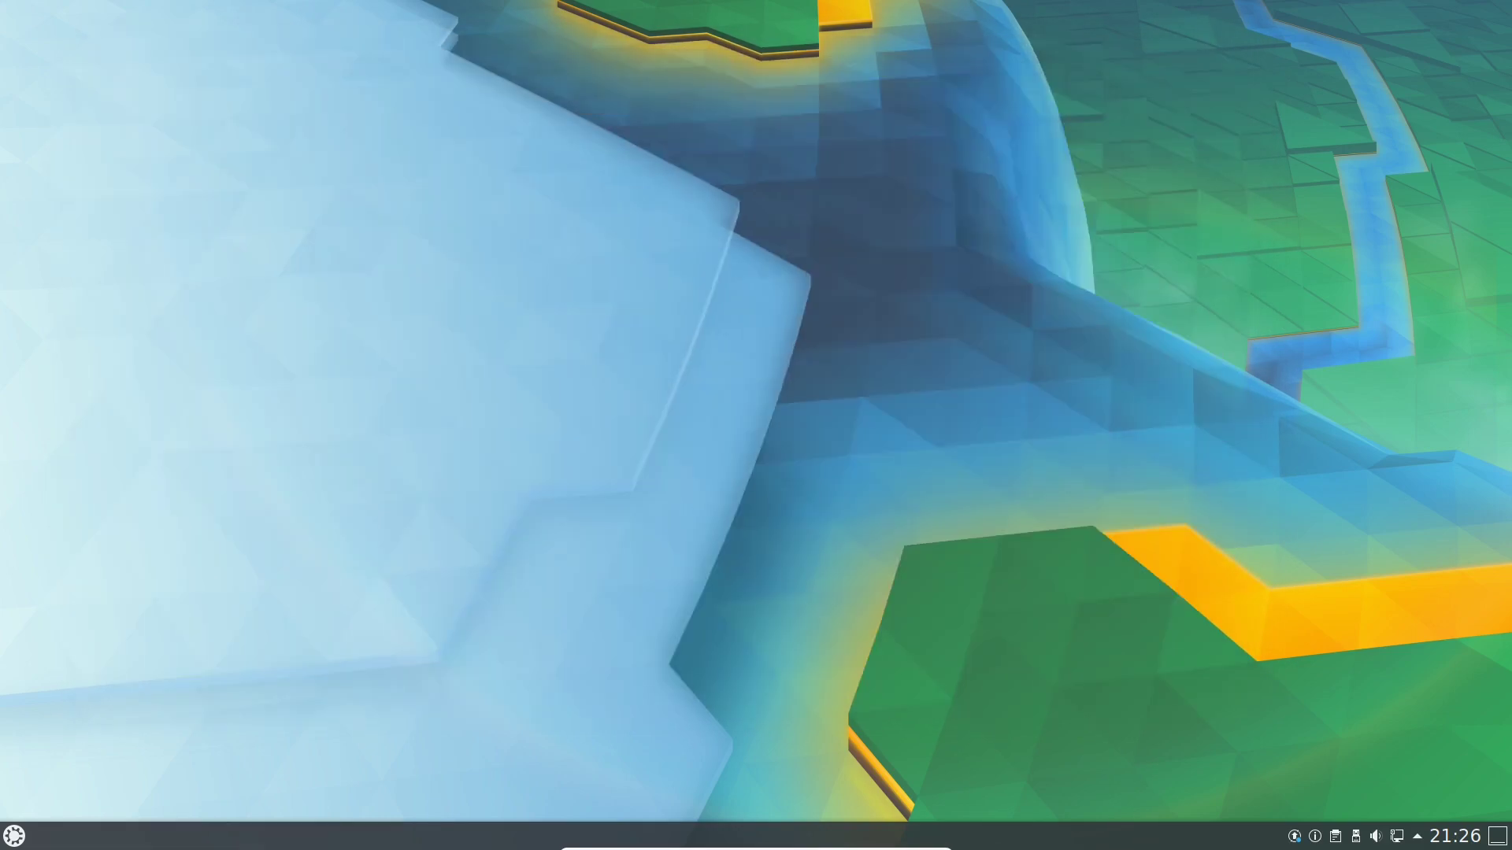
Launch Poedit from Entwicklung > Übersetzung in Kickoff.
key("super")
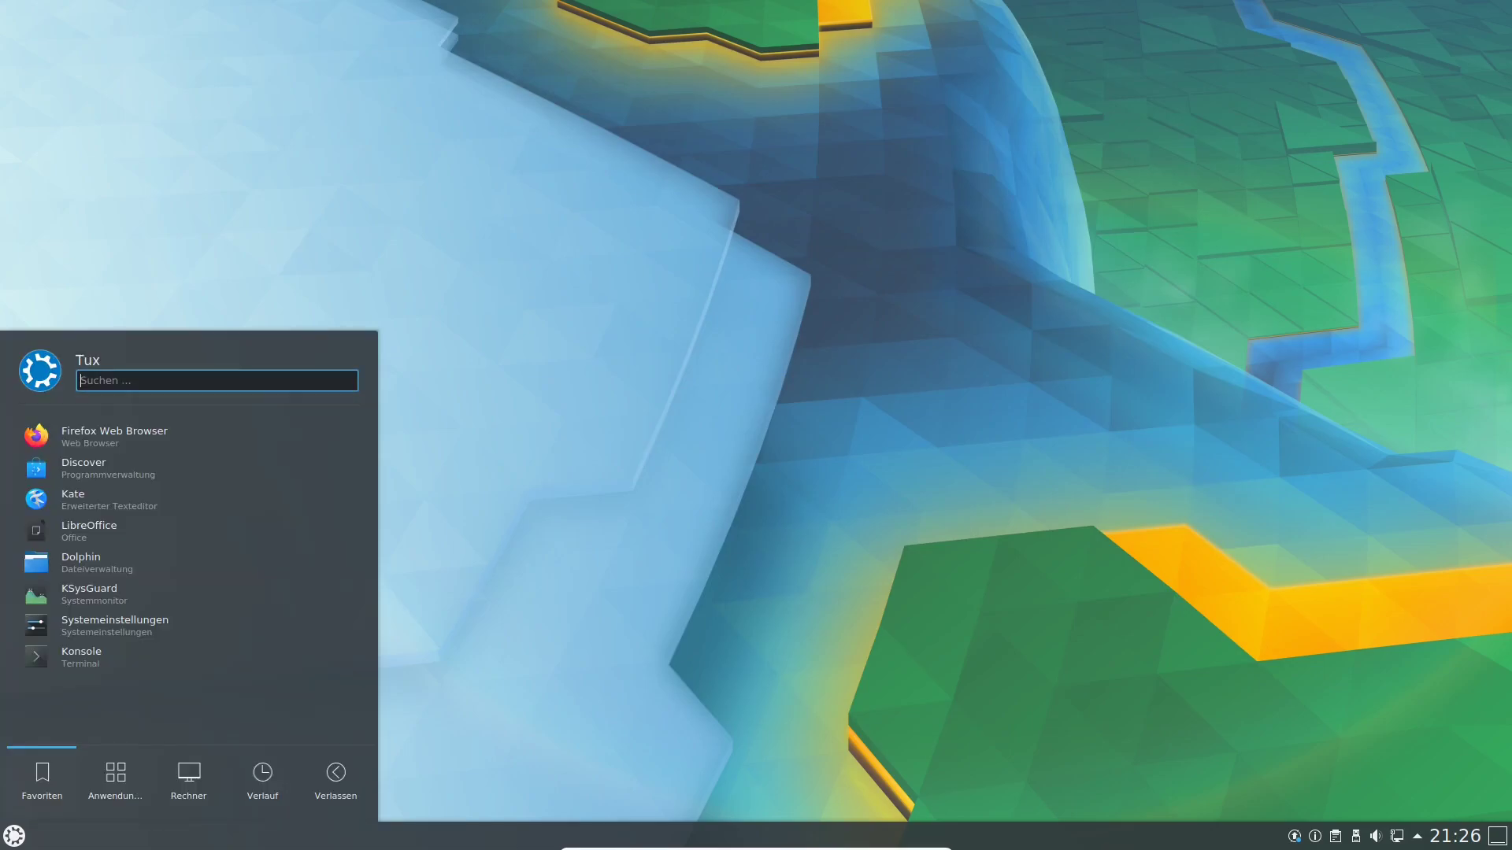
mouse_move(115, 779)
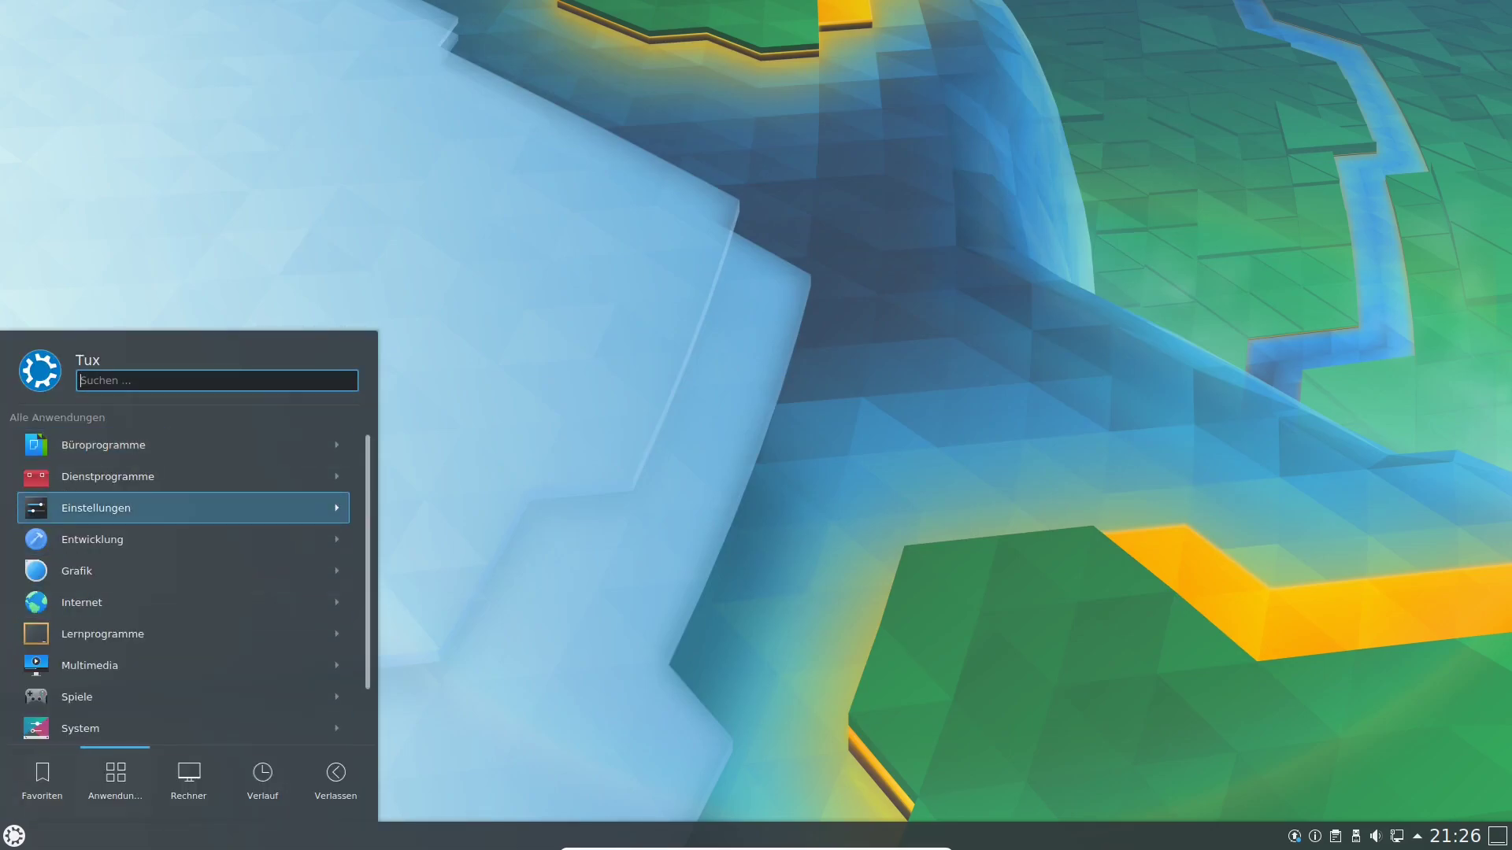
left_click(118, 539)
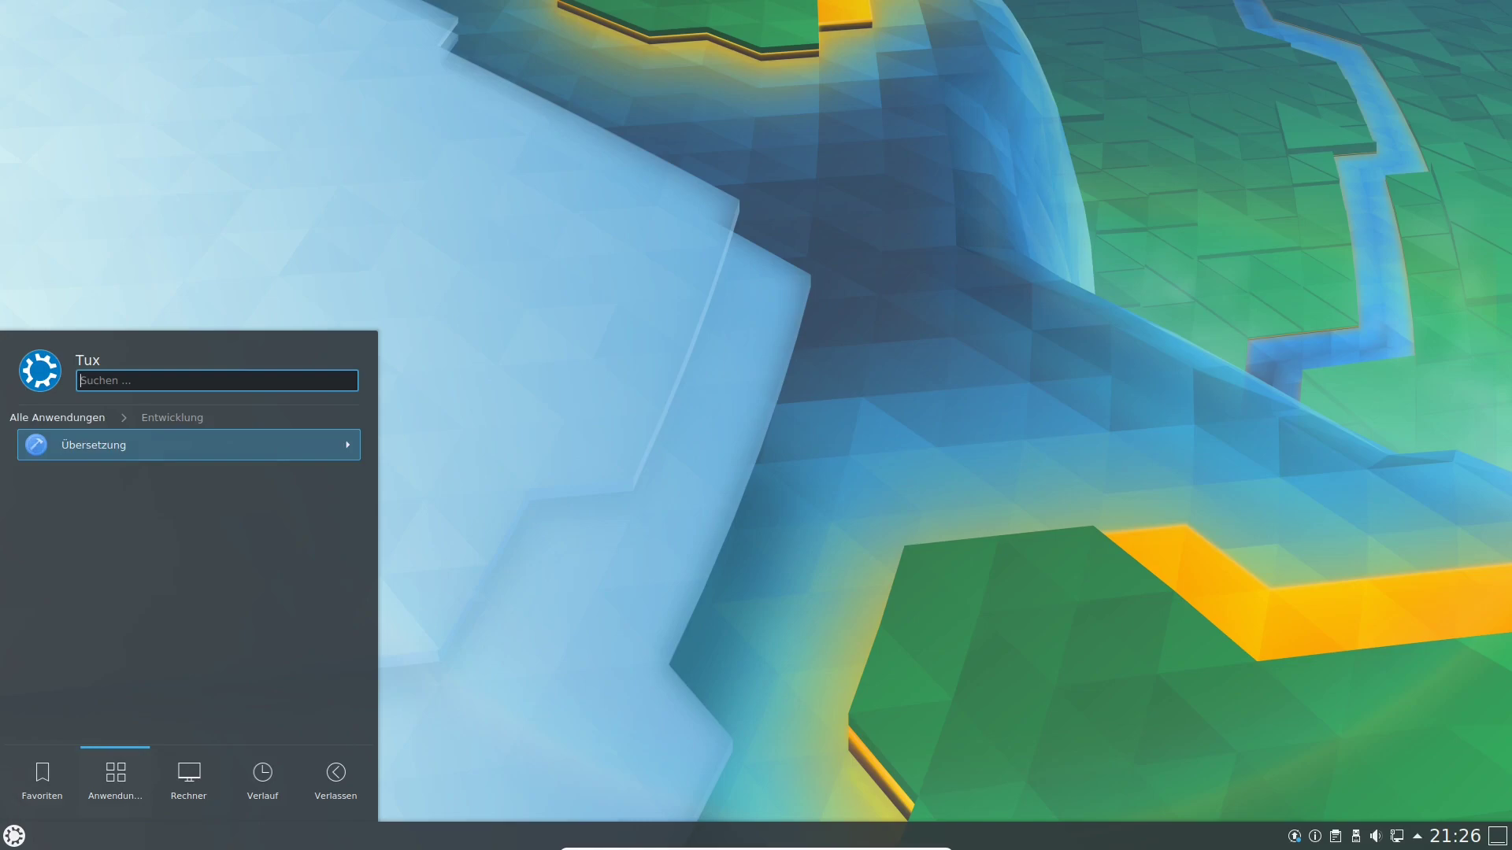
left_click(118, 445)
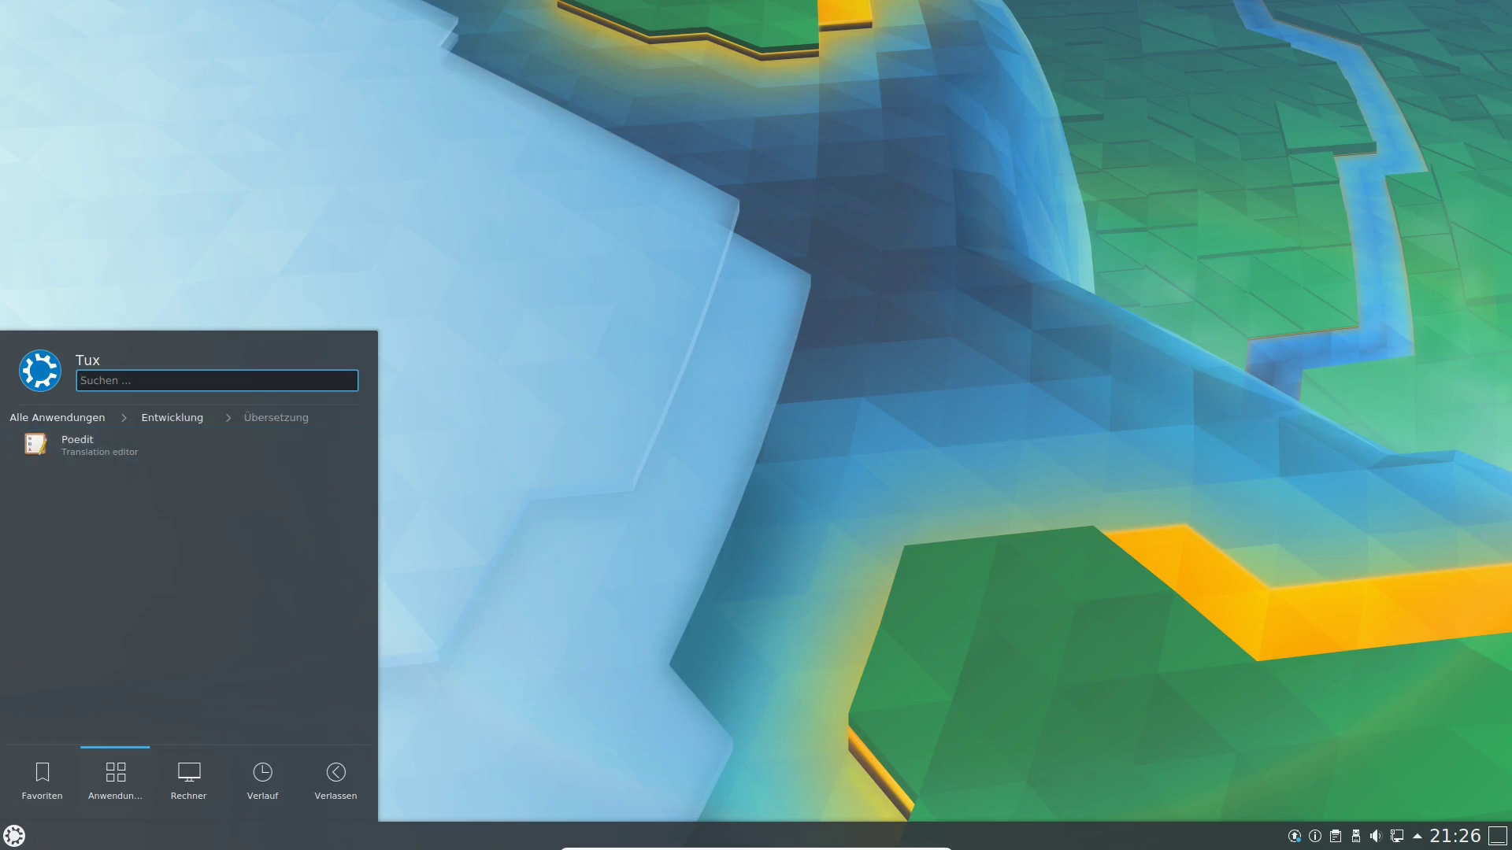
left_click(126, 445)
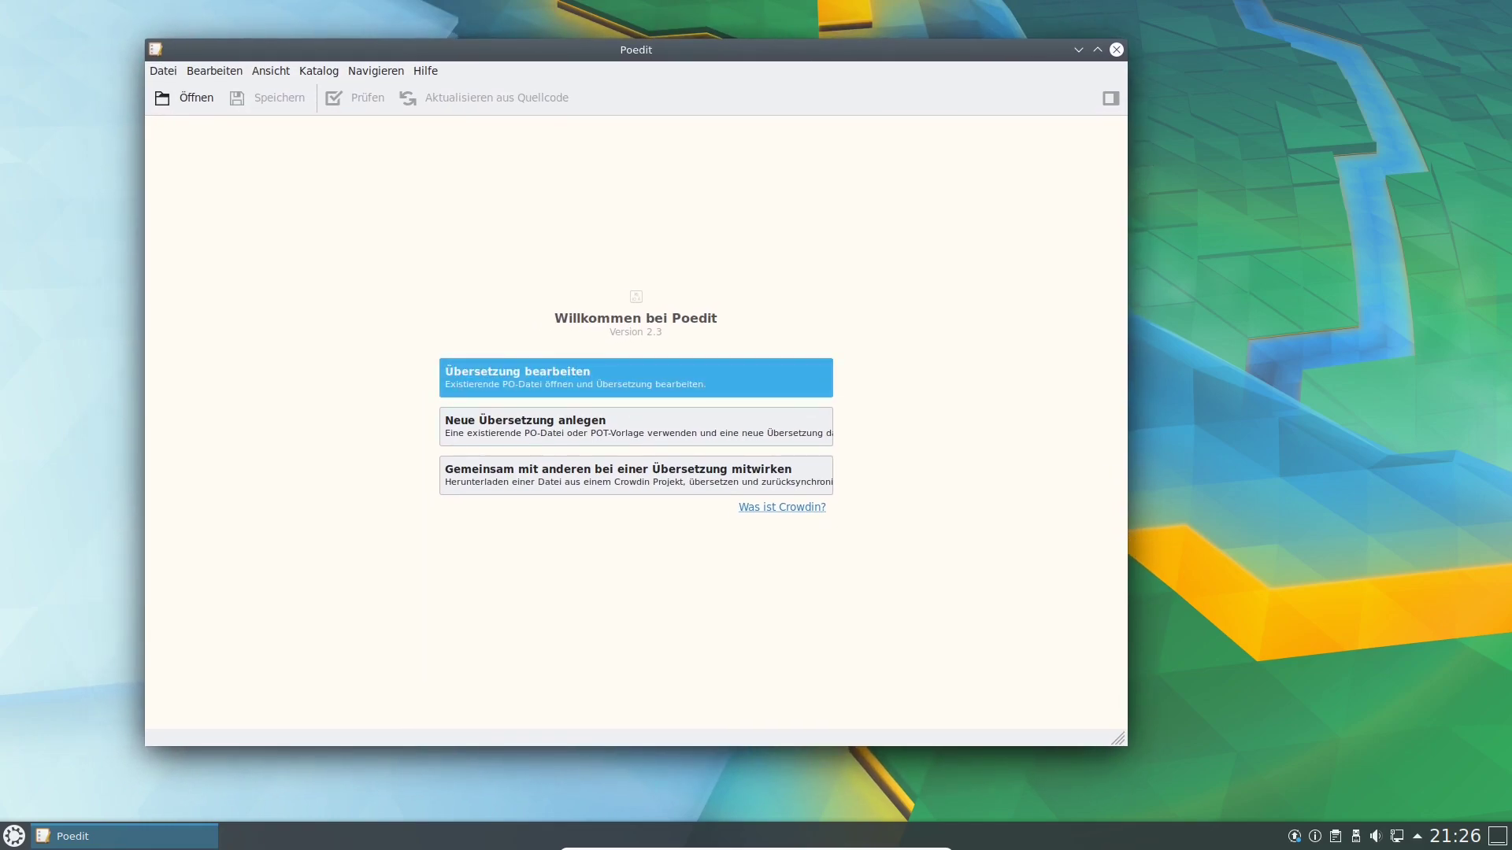
Open and cancel the Übersetzung bearbeiten file dialog, close Poedit, and reopen the launcher.
key("Return")
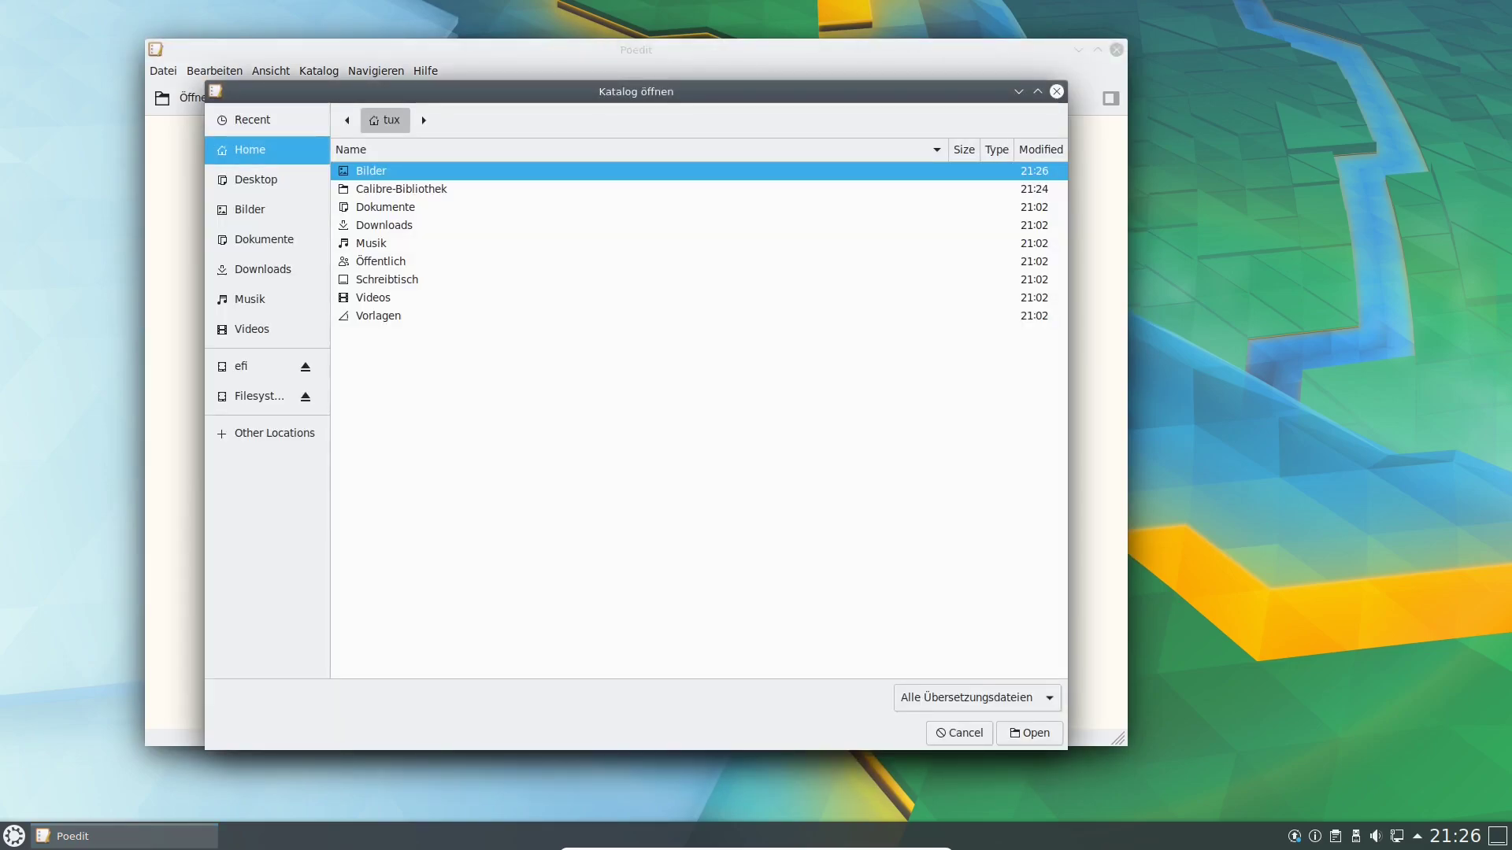
key("Escape")
left_click(1117, 49)
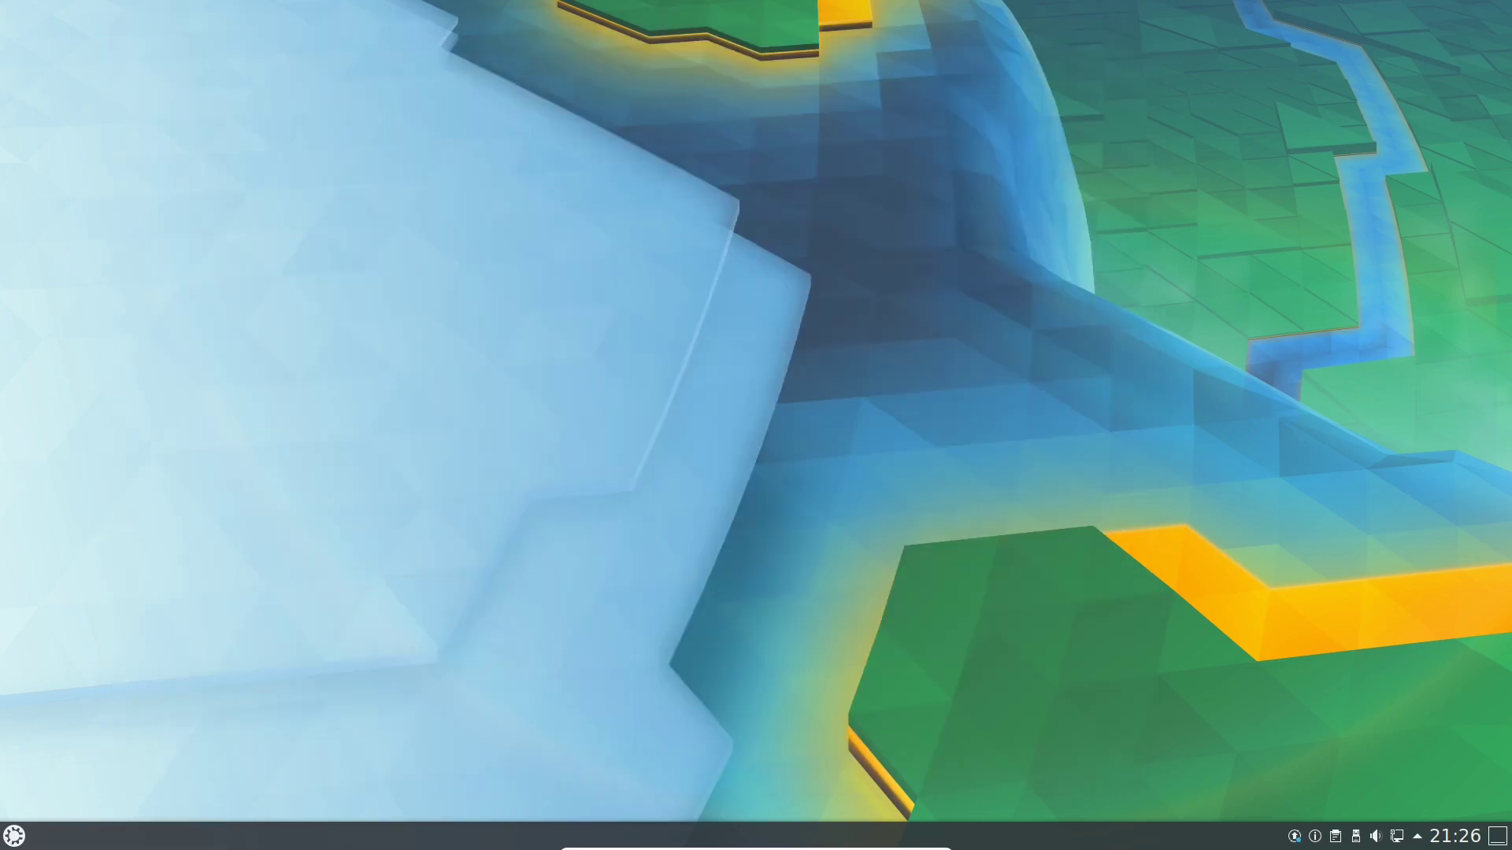
key("super")
Launch KolourPaint from Grafik and maximise its window.
mouse_move(115, 781)
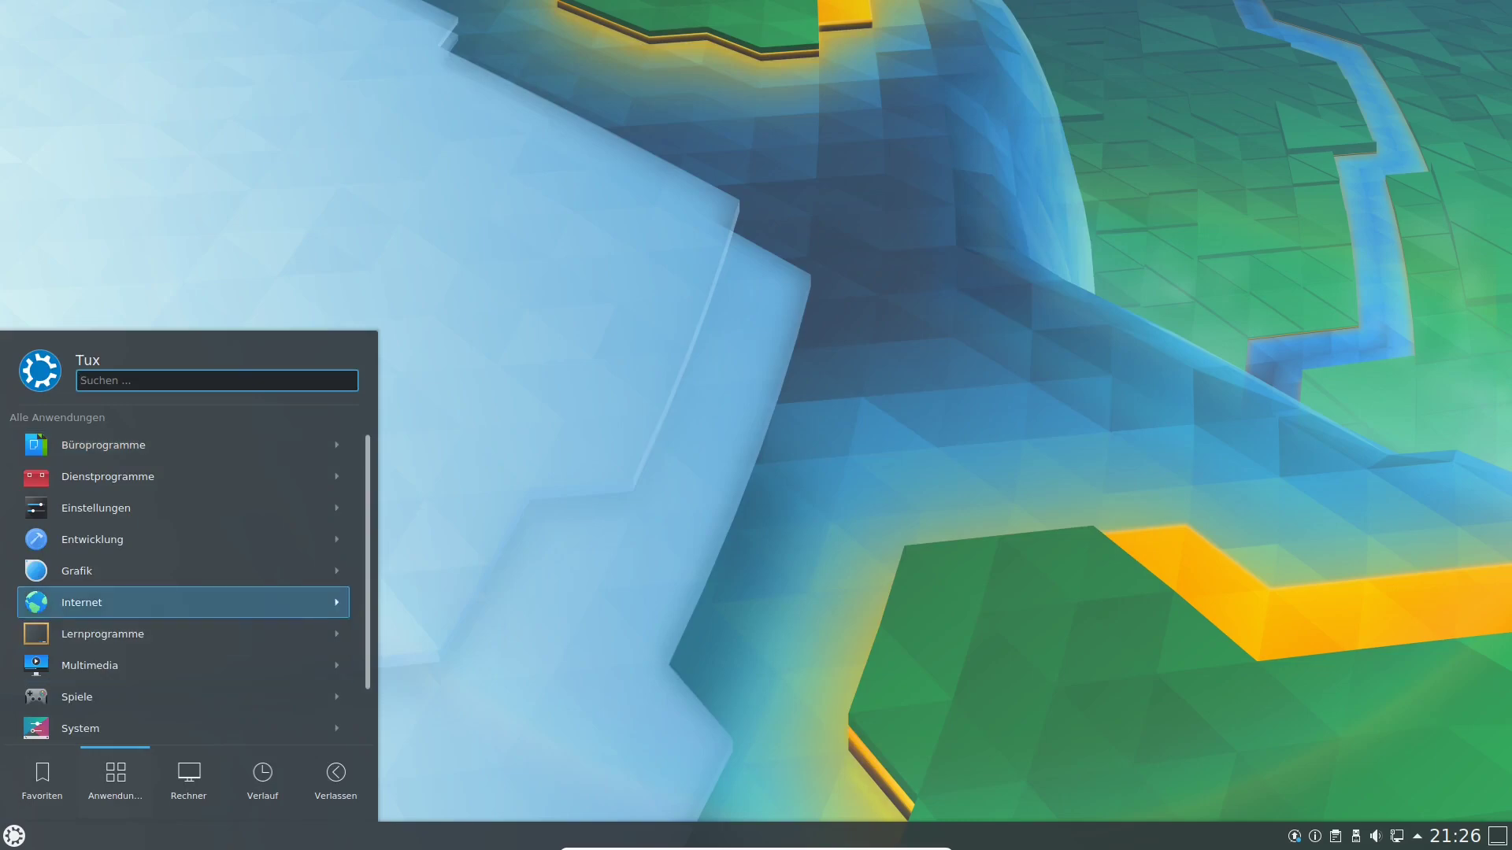
key("Return")
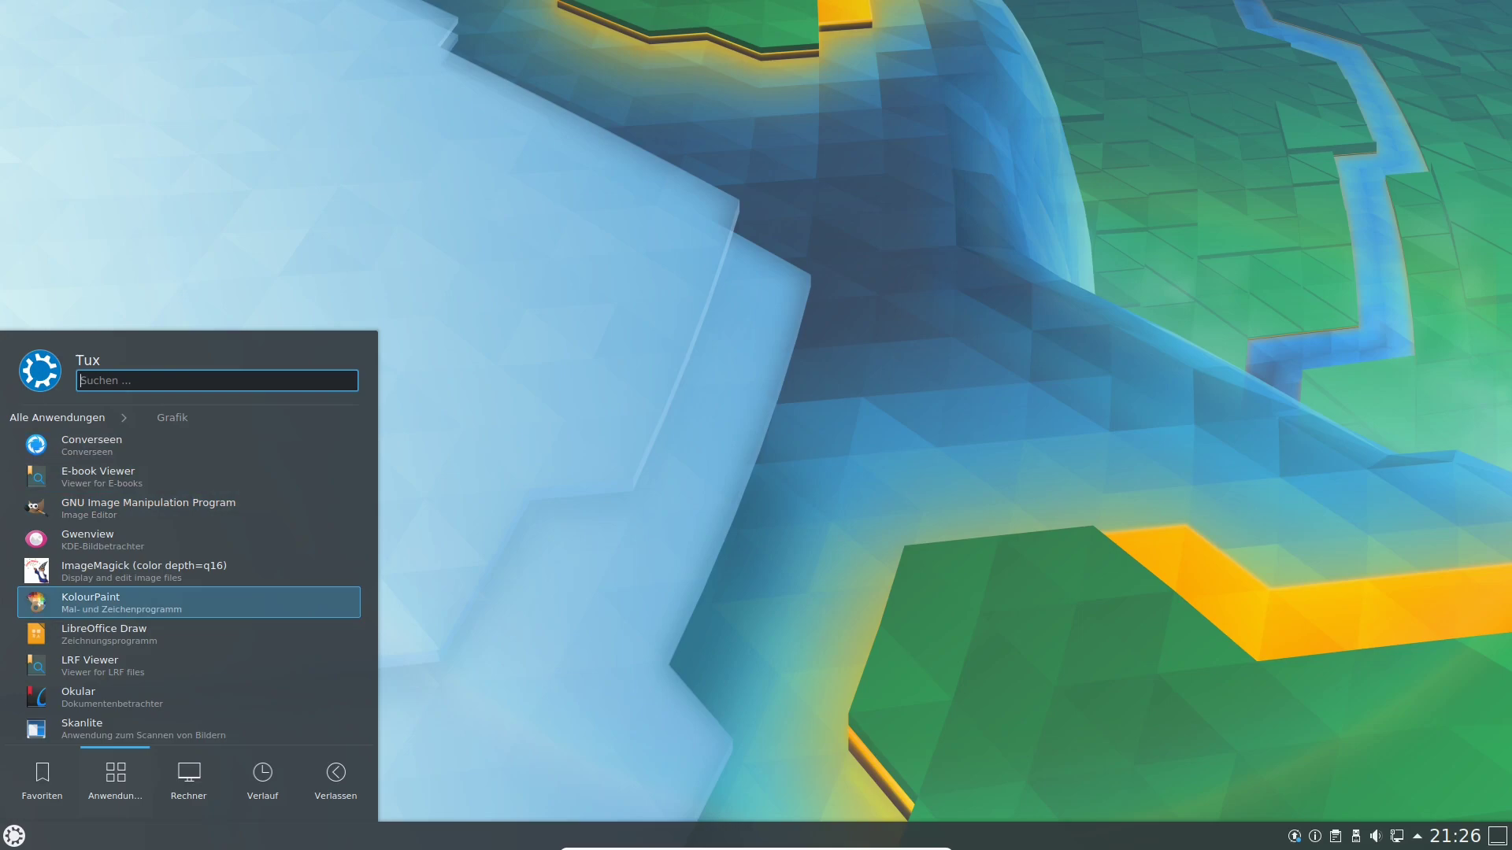
left_click(271, 613)
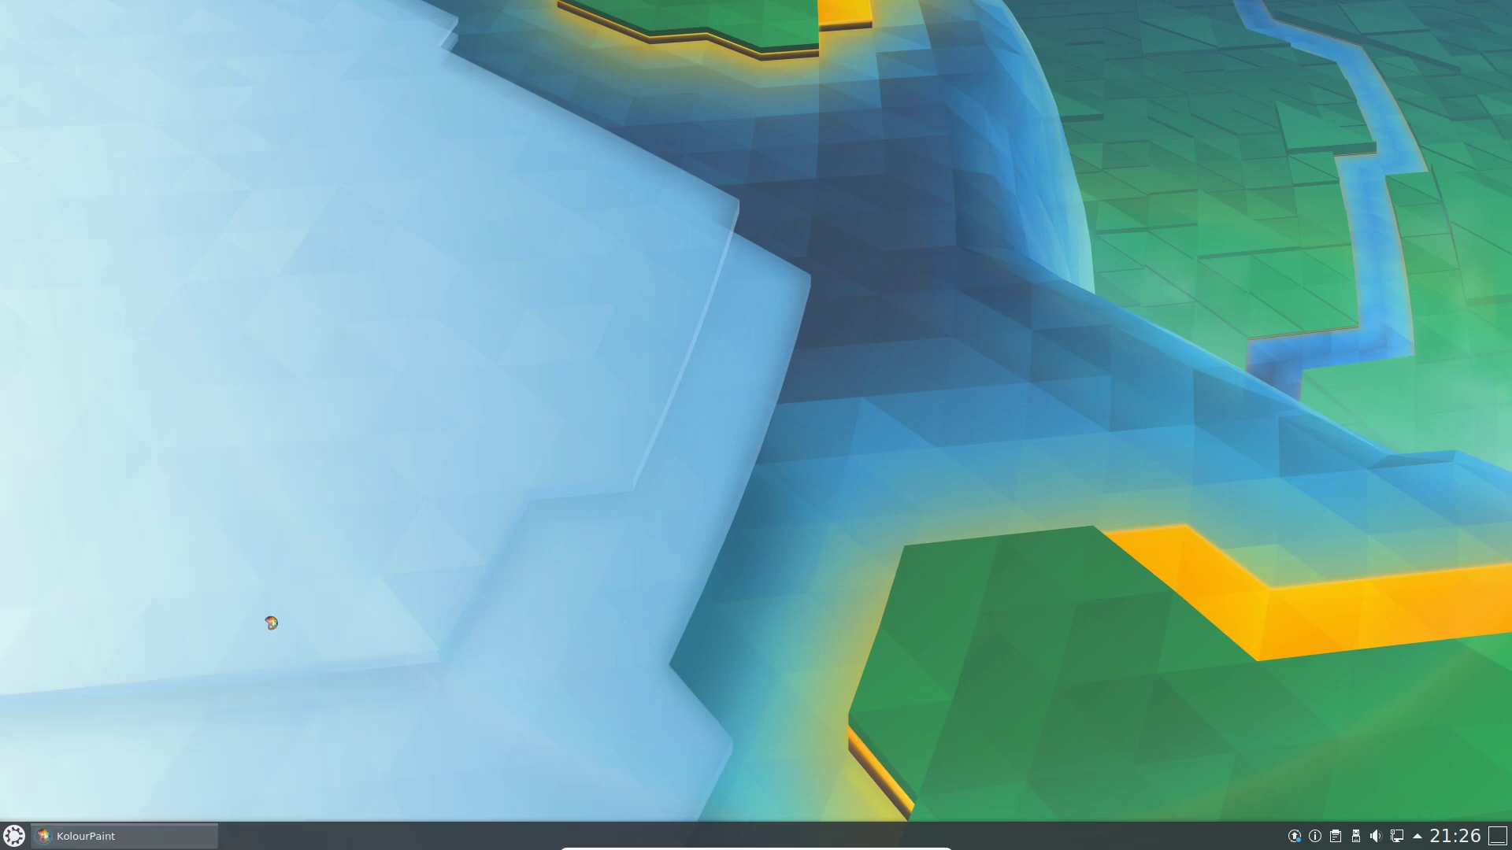
left_click_drag(300, 11, 457, 0)
Select the Line tool in KolourPaint's toolbox.
left_click(42, 171)
left_click(15, 171)
left_click(14, 144)
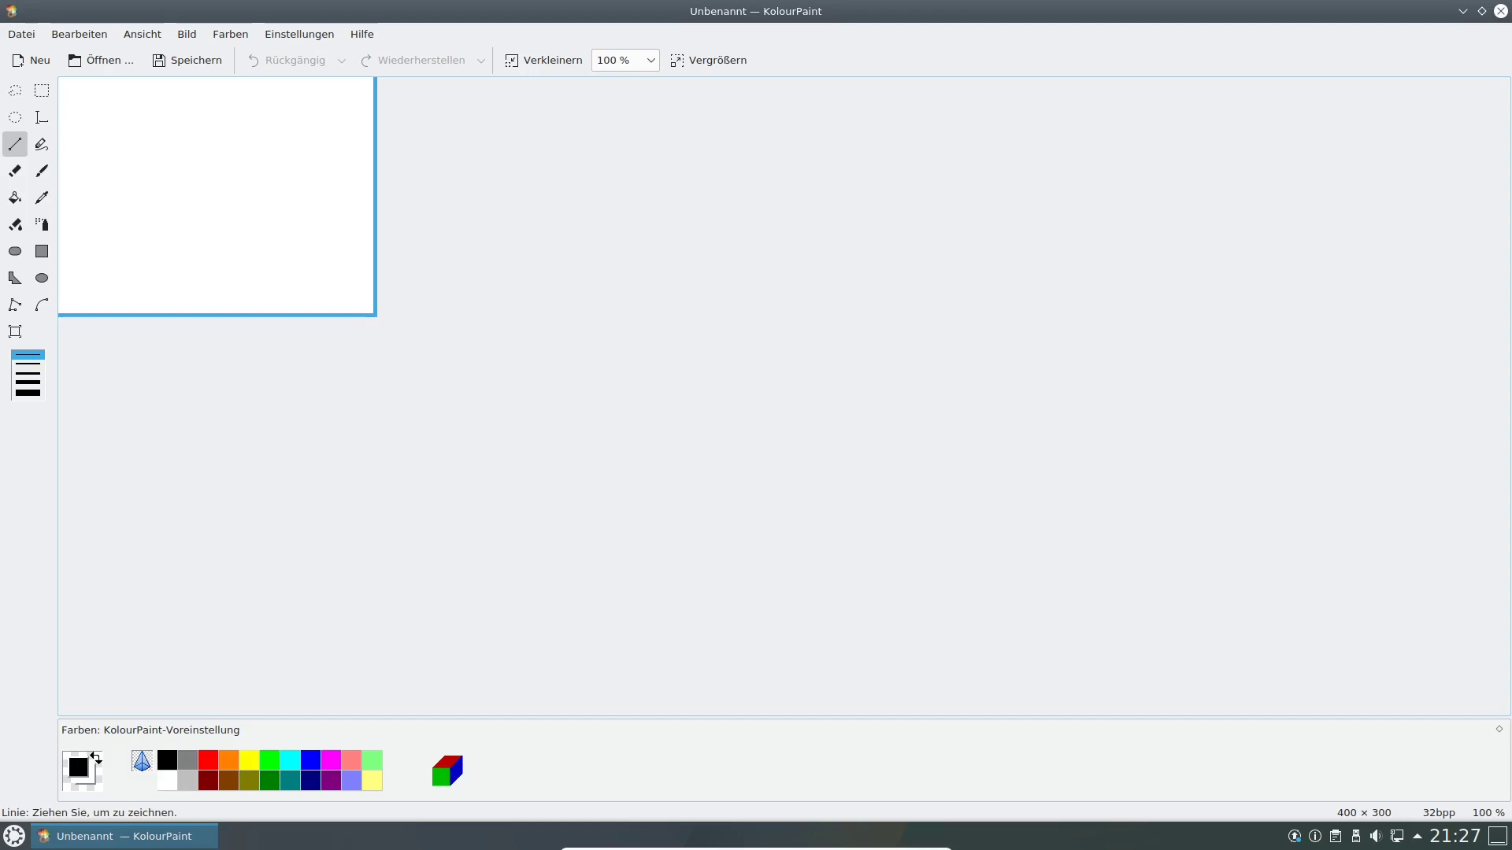
Draw a short black line on the canvas, then try the eraser, fill and colour eraser tools.
left_click_drag(187, 175, 242, 180)
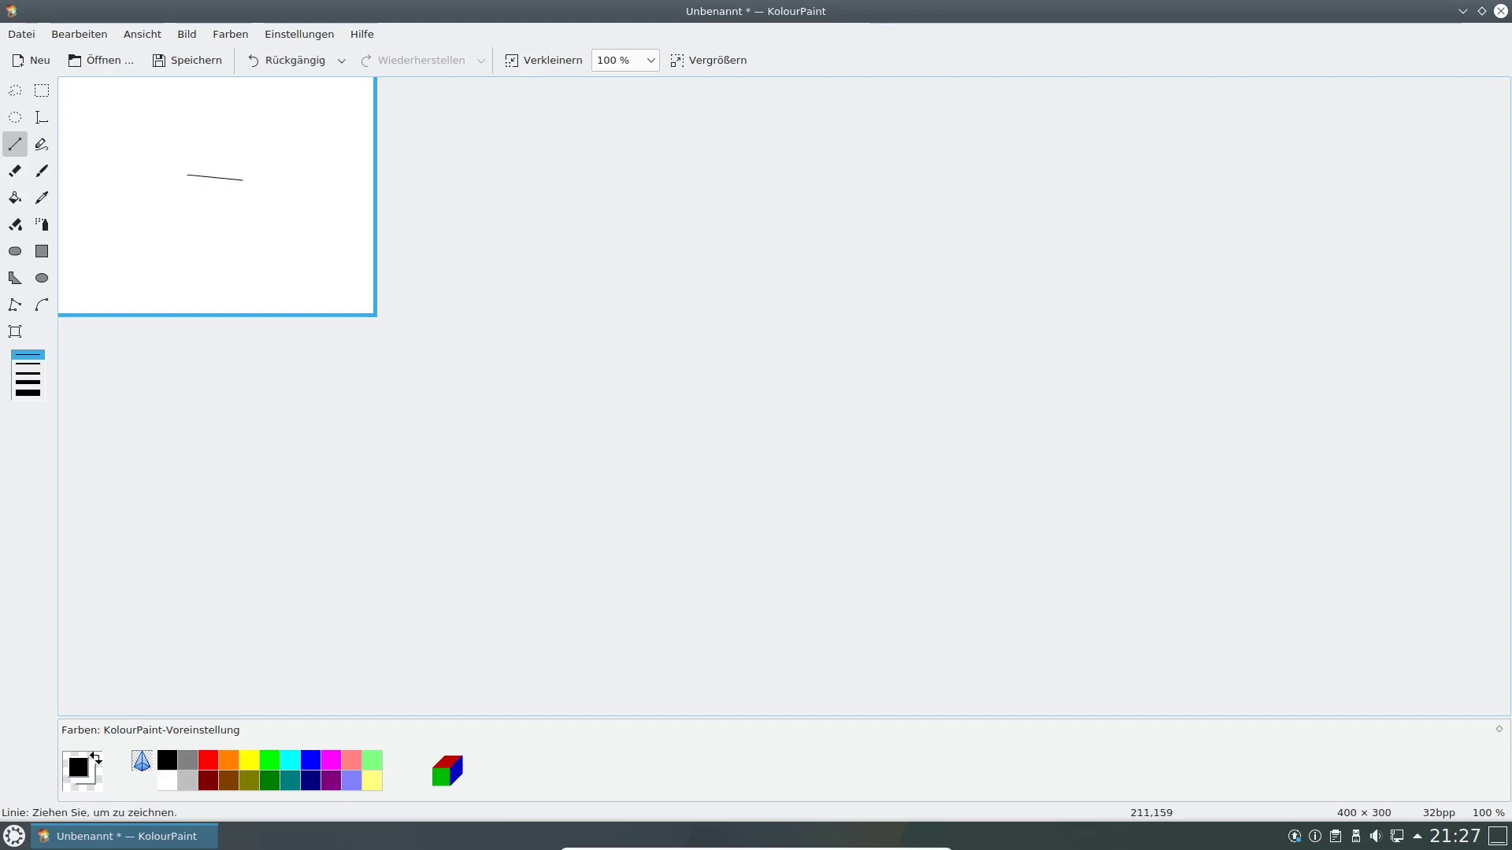
left_click(15, 171)
left_click(15, 198)
left_click(15, 224)
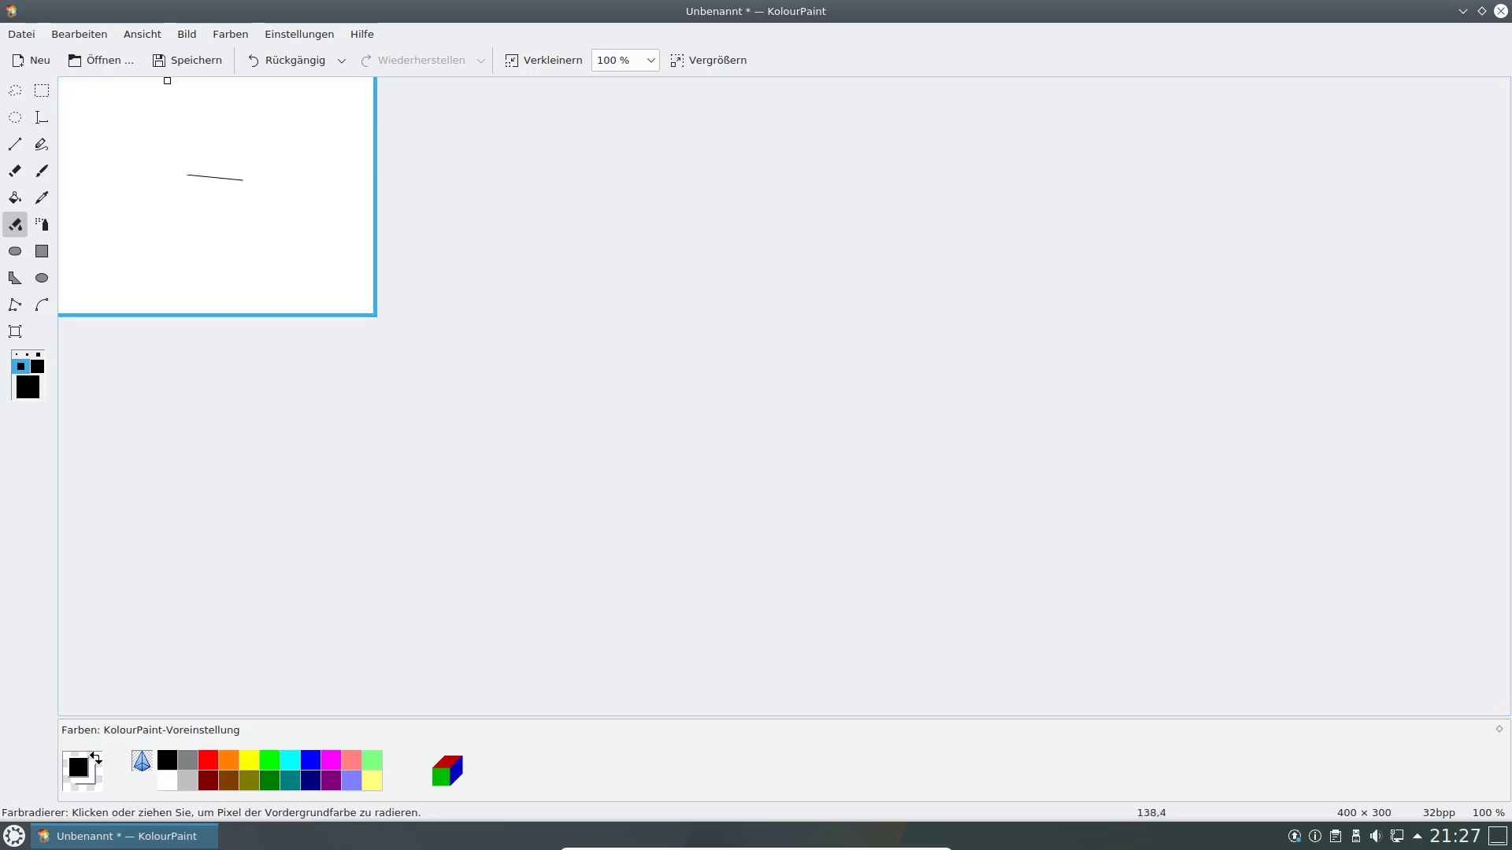
Close KolourPaint choosing Verwerfen, then open the application launcher.
left_click(1500, 11)
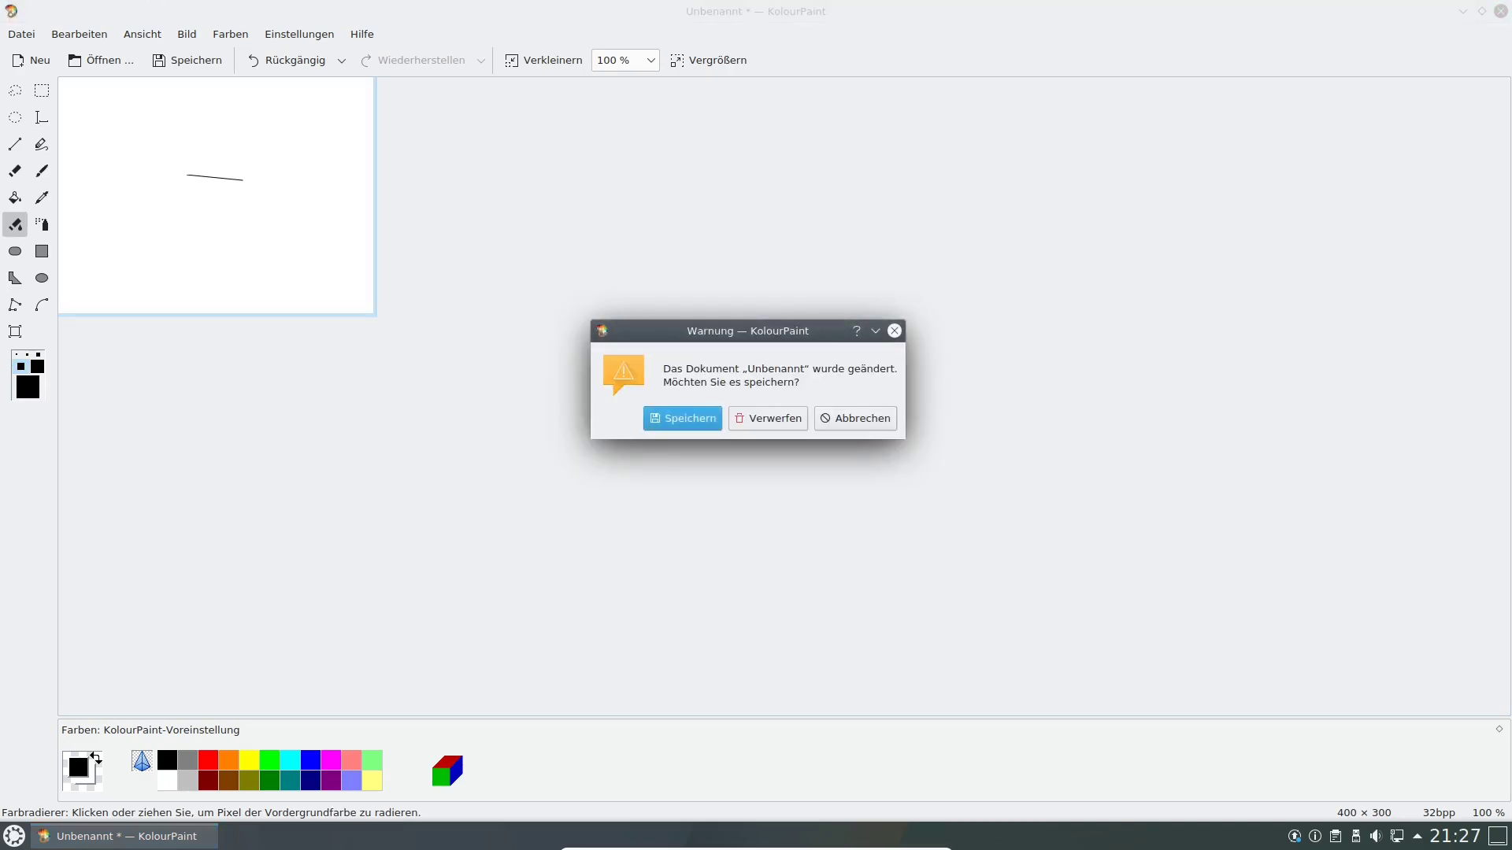
left_click(768, 418)
left_click(15, 837)
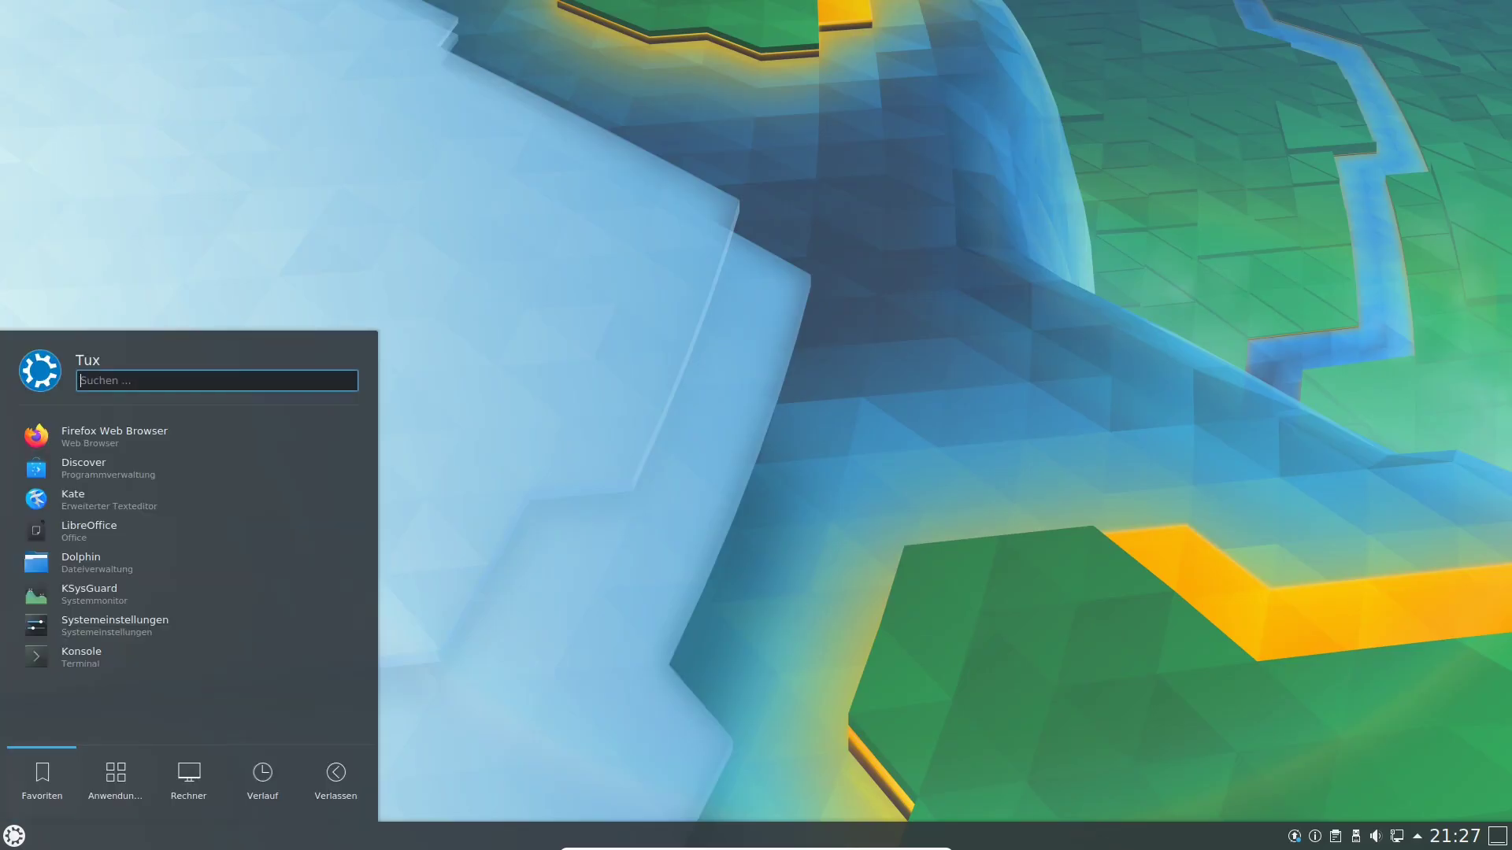
Go back from Grafik to all categories and launch FileZilla from Internet.
left_click(77, 571)
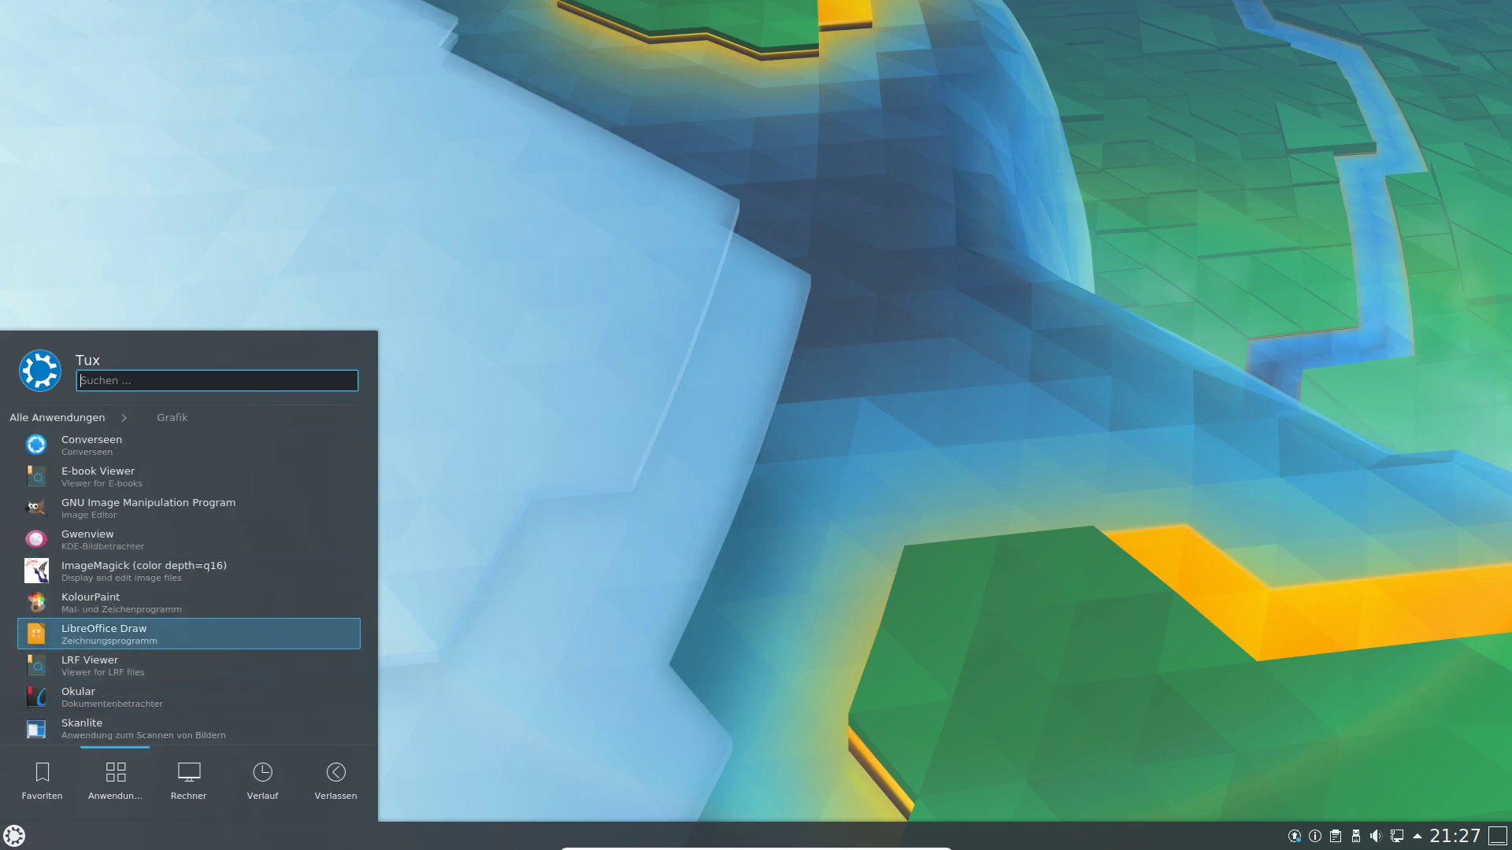
left_click(56, 418)
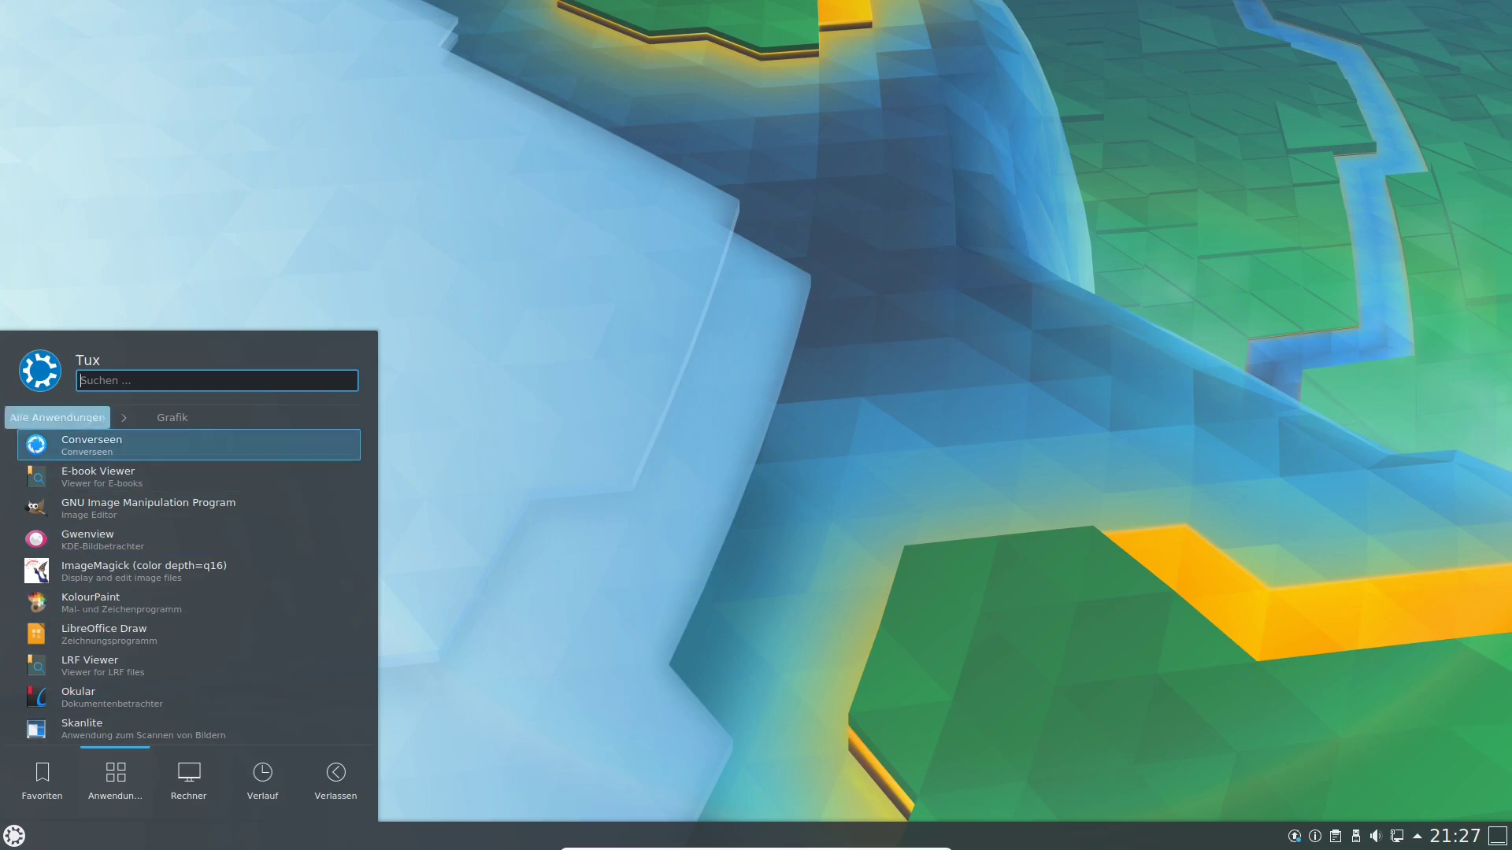
left_click(86, 602)
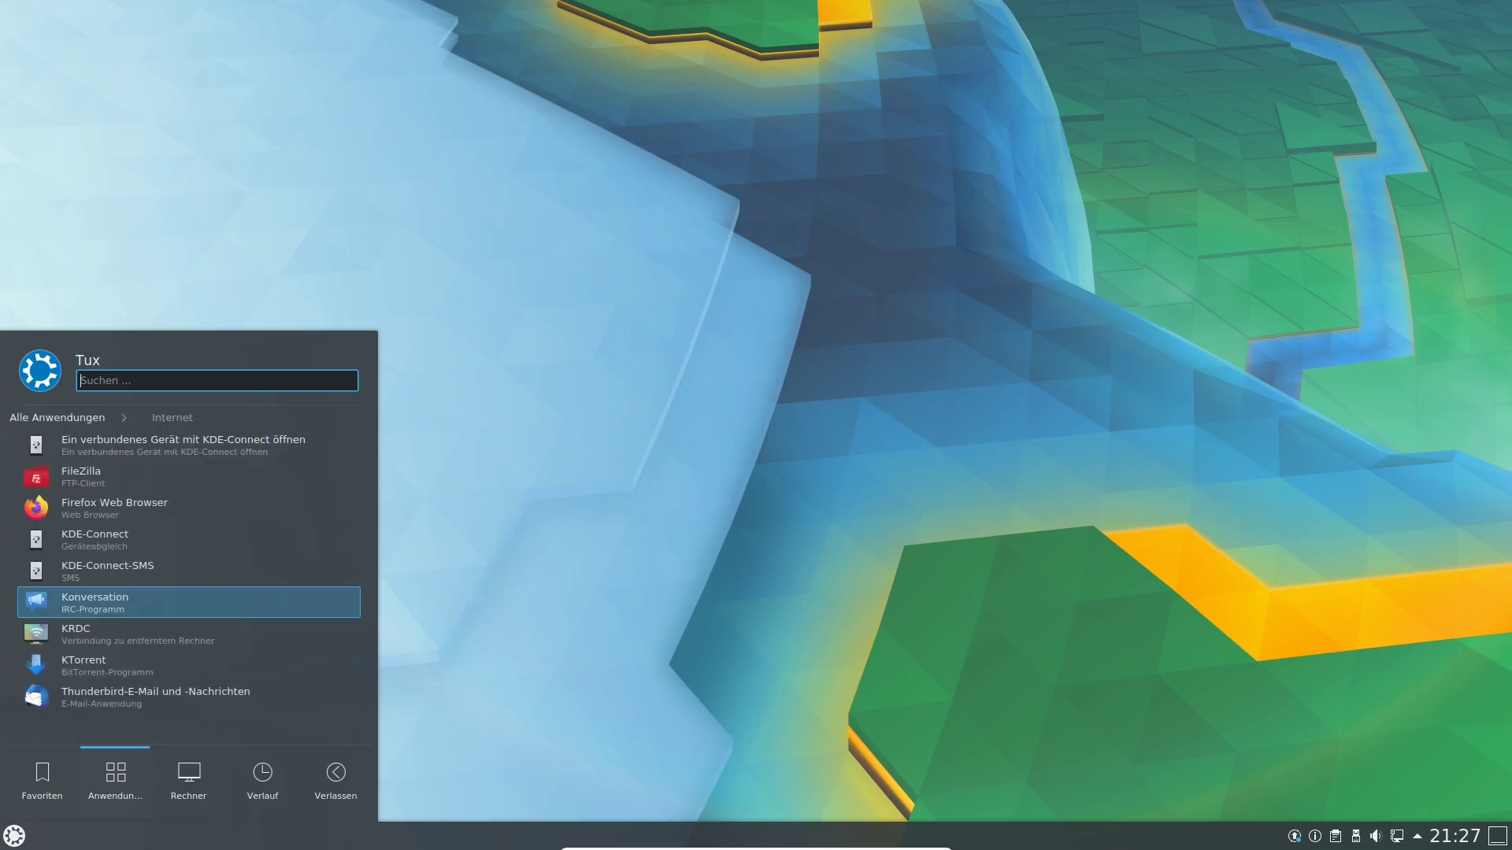
left_click(181, 477)
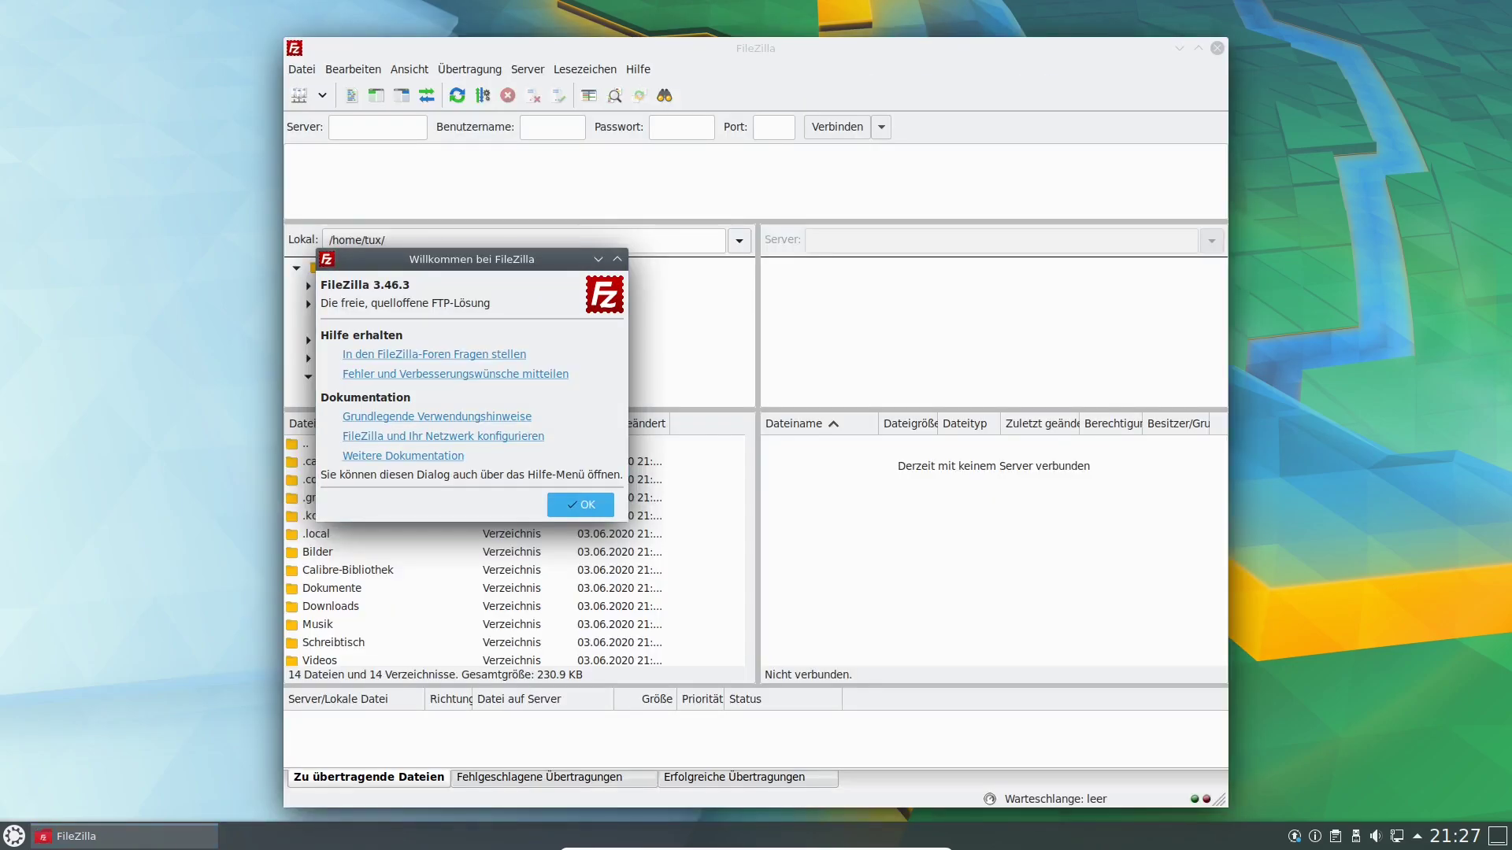
Dismiss FileZilla's welcome dialog, browse into the local .kde/share folder, then quit FileZilla.
left_click(580, 510)
double_click(580, 514)
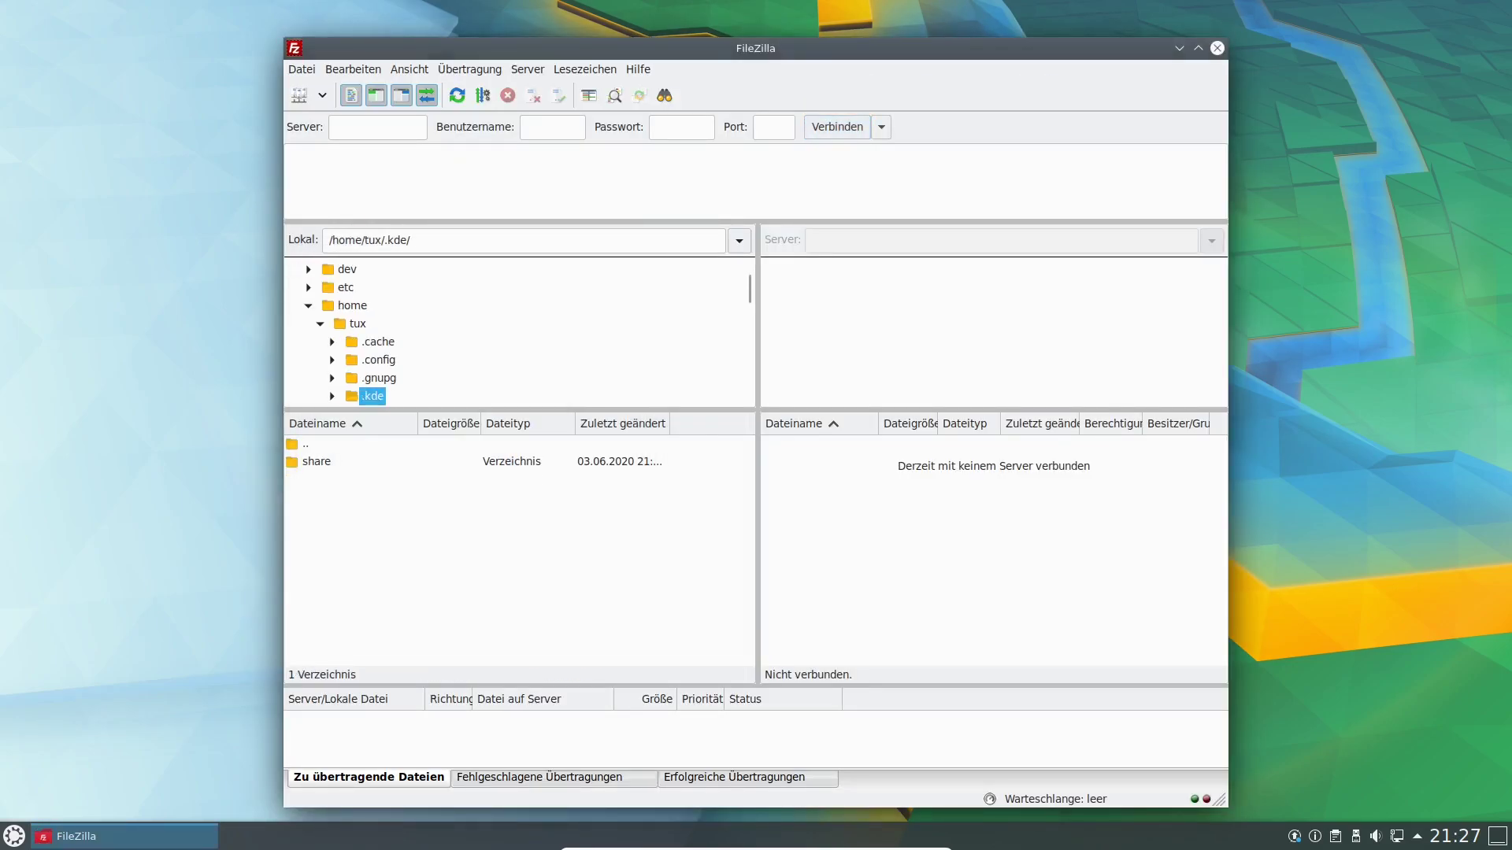
double_click(574, 462)
key("alt+F4")
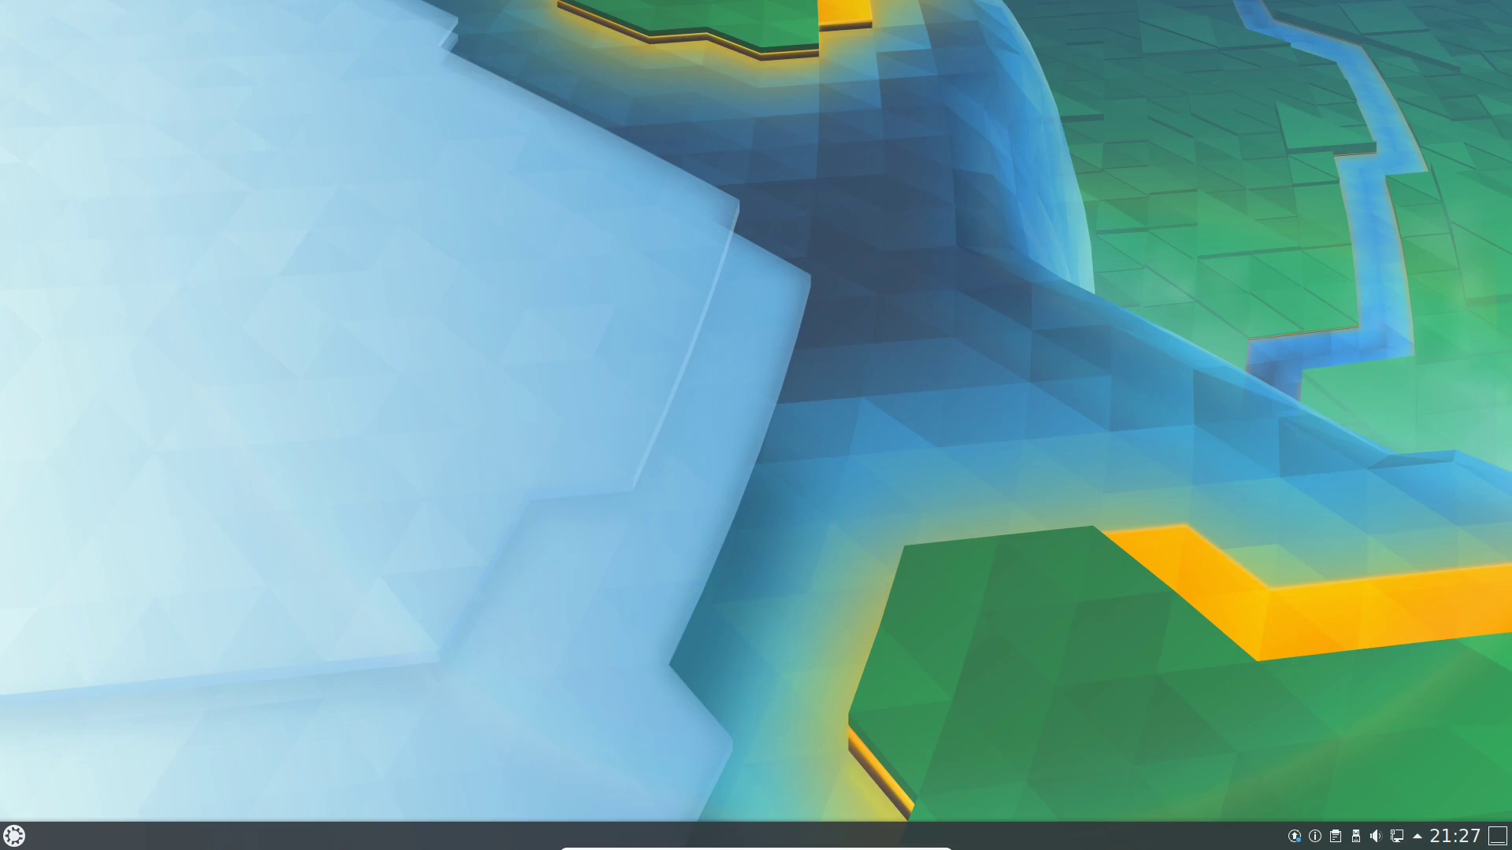
Launch Firefox Web Browser from the launcher's Internet category using the keyboard.
key("super")
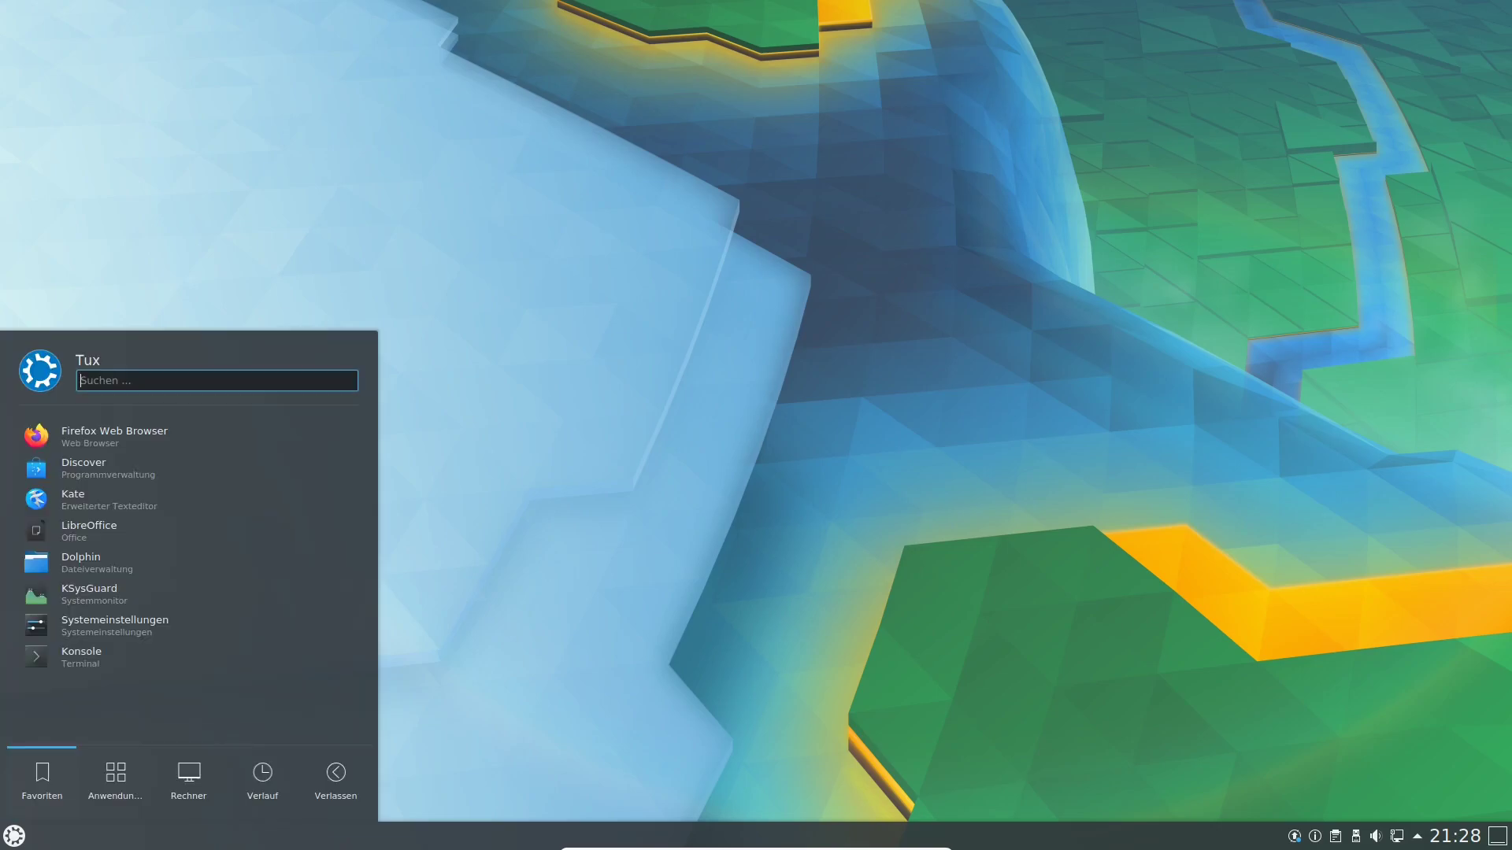
key("Up")
key("Up")
key("Up")
key("Up")
key("Up")
key("Right")
key("Down")
key("Down")
key("Return")
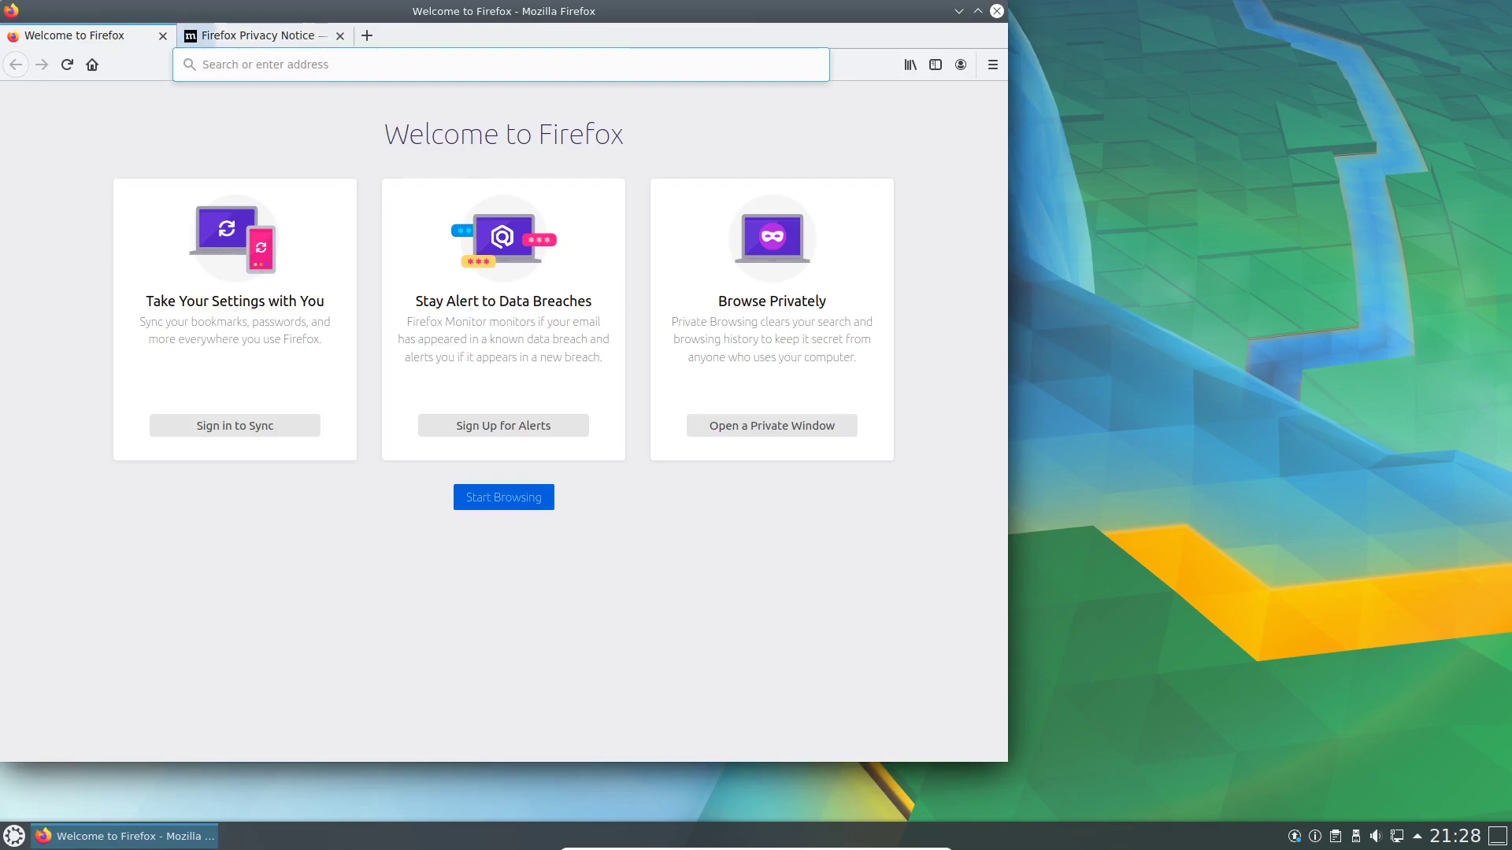
Turn on Firefox's Menu Bar and Bookmarks Toolbar.
right_click(466, 37)
left_click(504, 129)
right_click(460, 52)
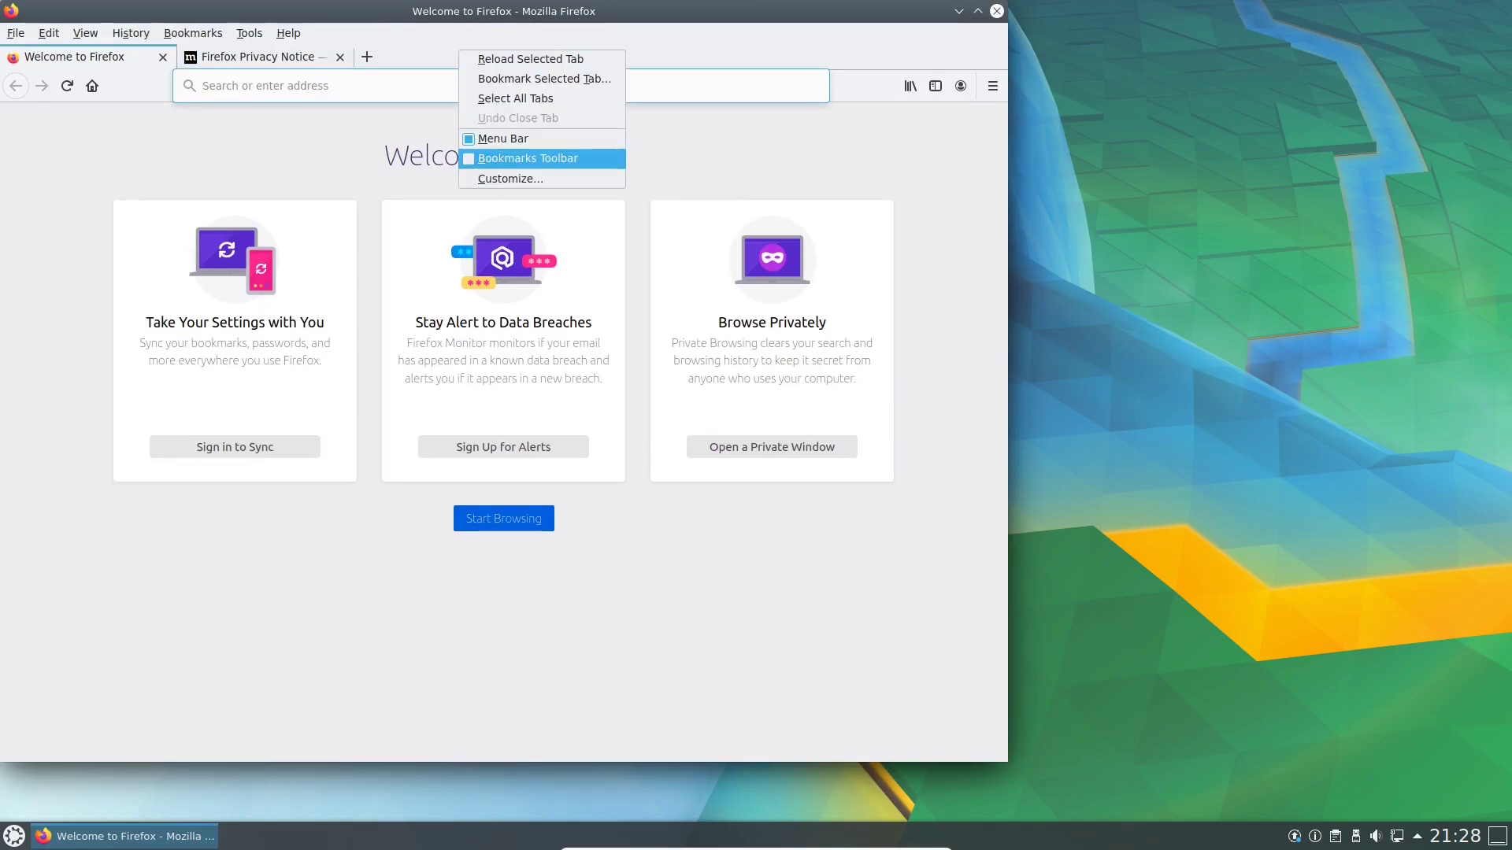
left_click(527, 158)
Check About Firefox shows version 76.0.1, then close both tabs and the browser.
left_click(288, 33)
left_click(301, 210)
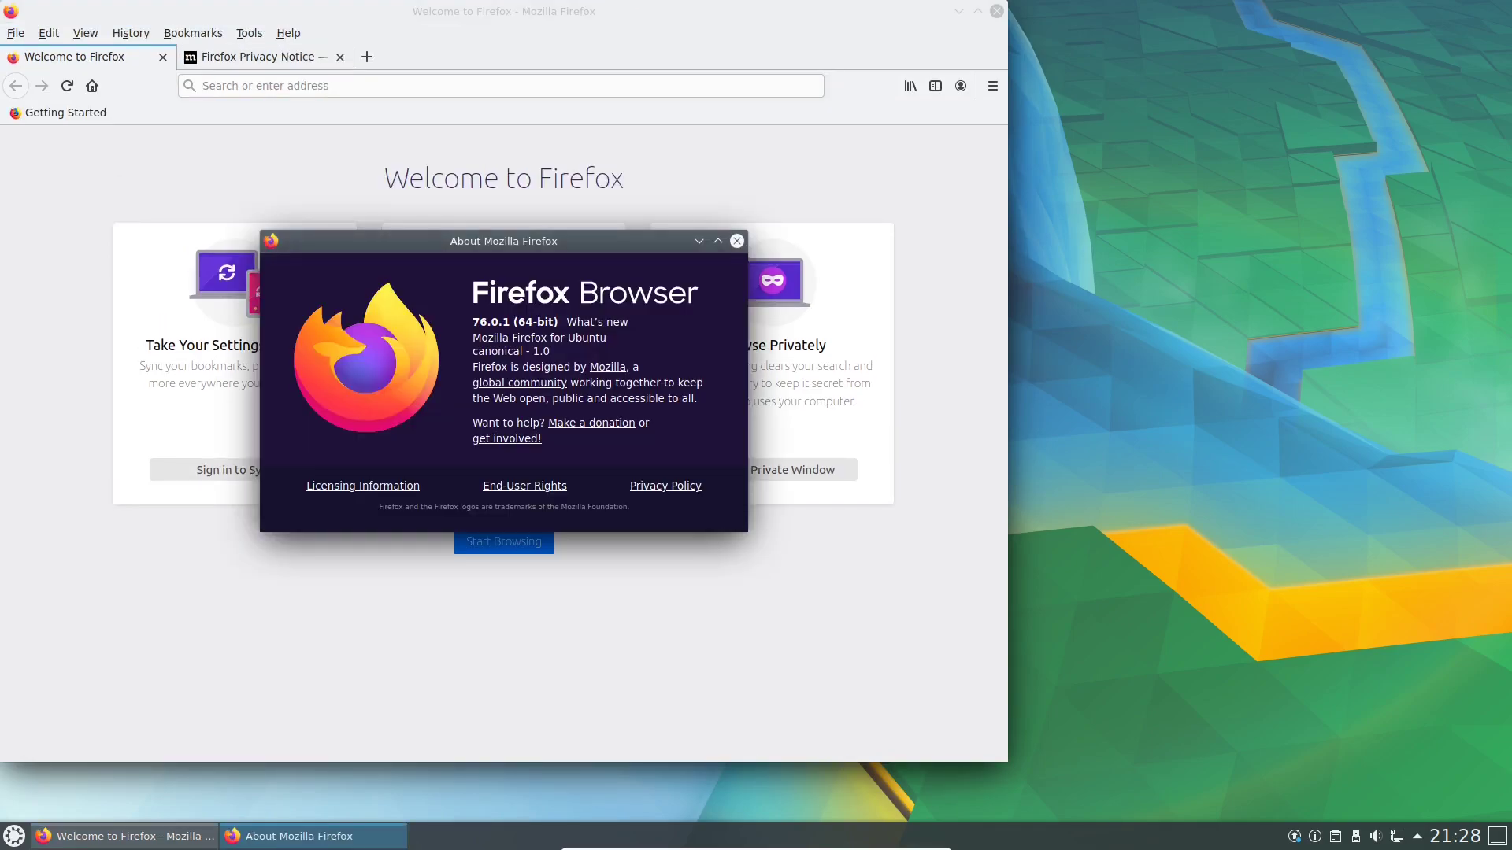
left_click_drag(473, 241, 436, 195)
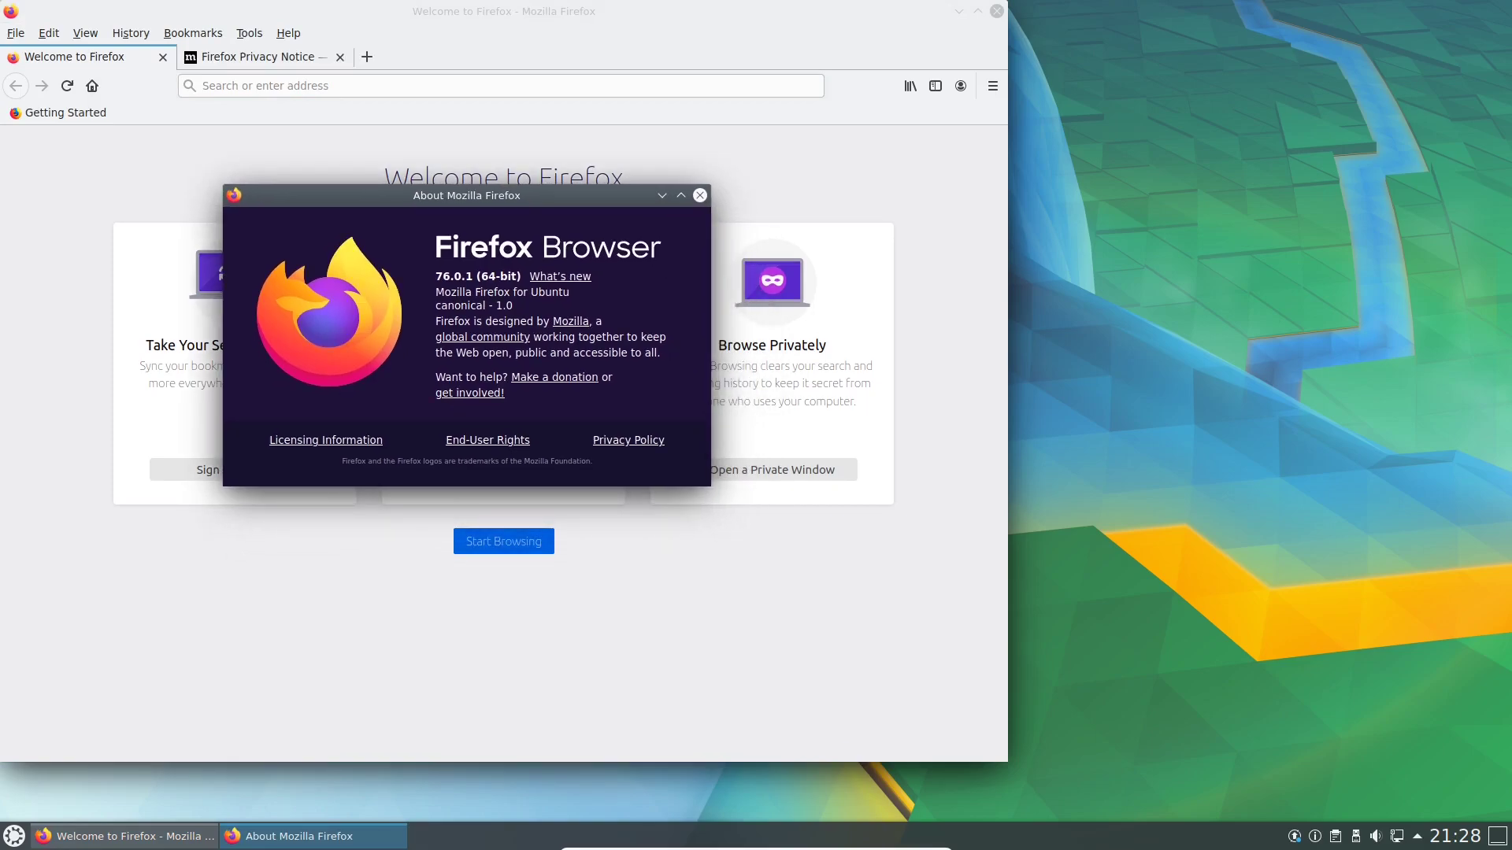
left_click(699, 195)
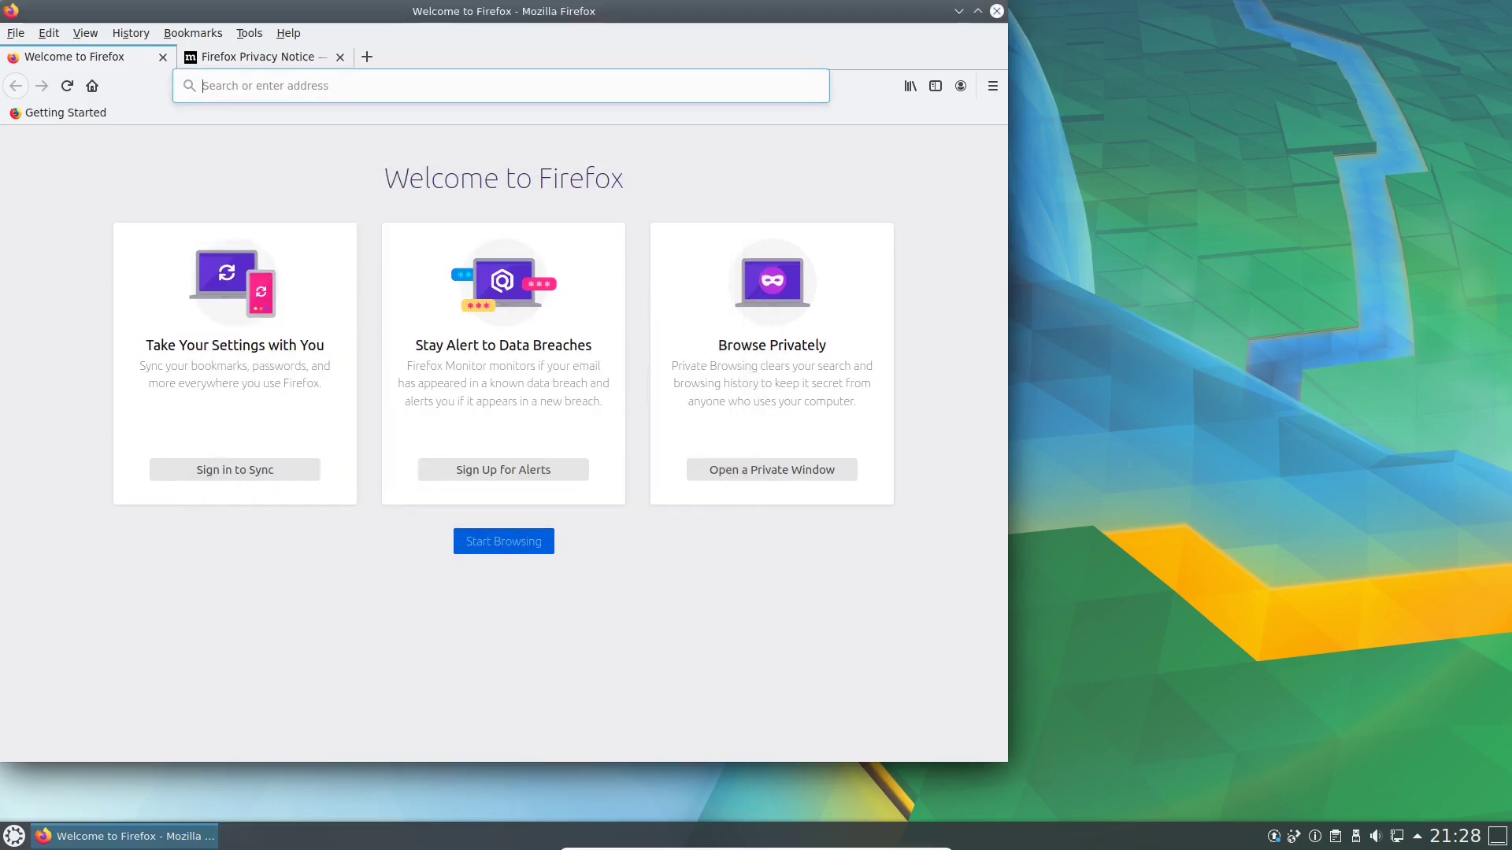
left_click(163, 58)
left_click(163, 58)
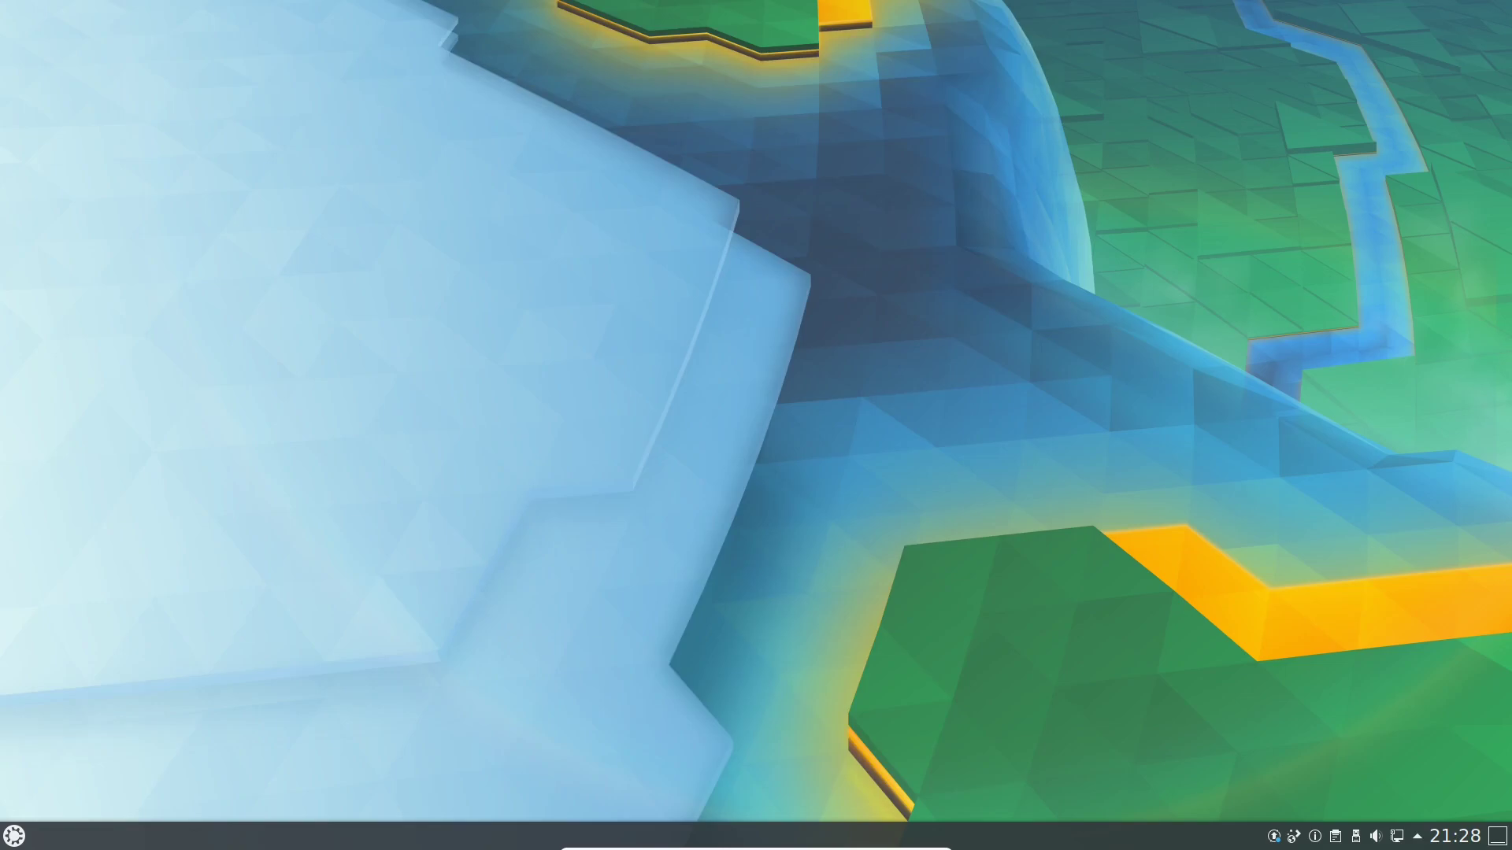
Browse the launcher's Education category, looking through its Mathematics and Science subcategories.
key("super")
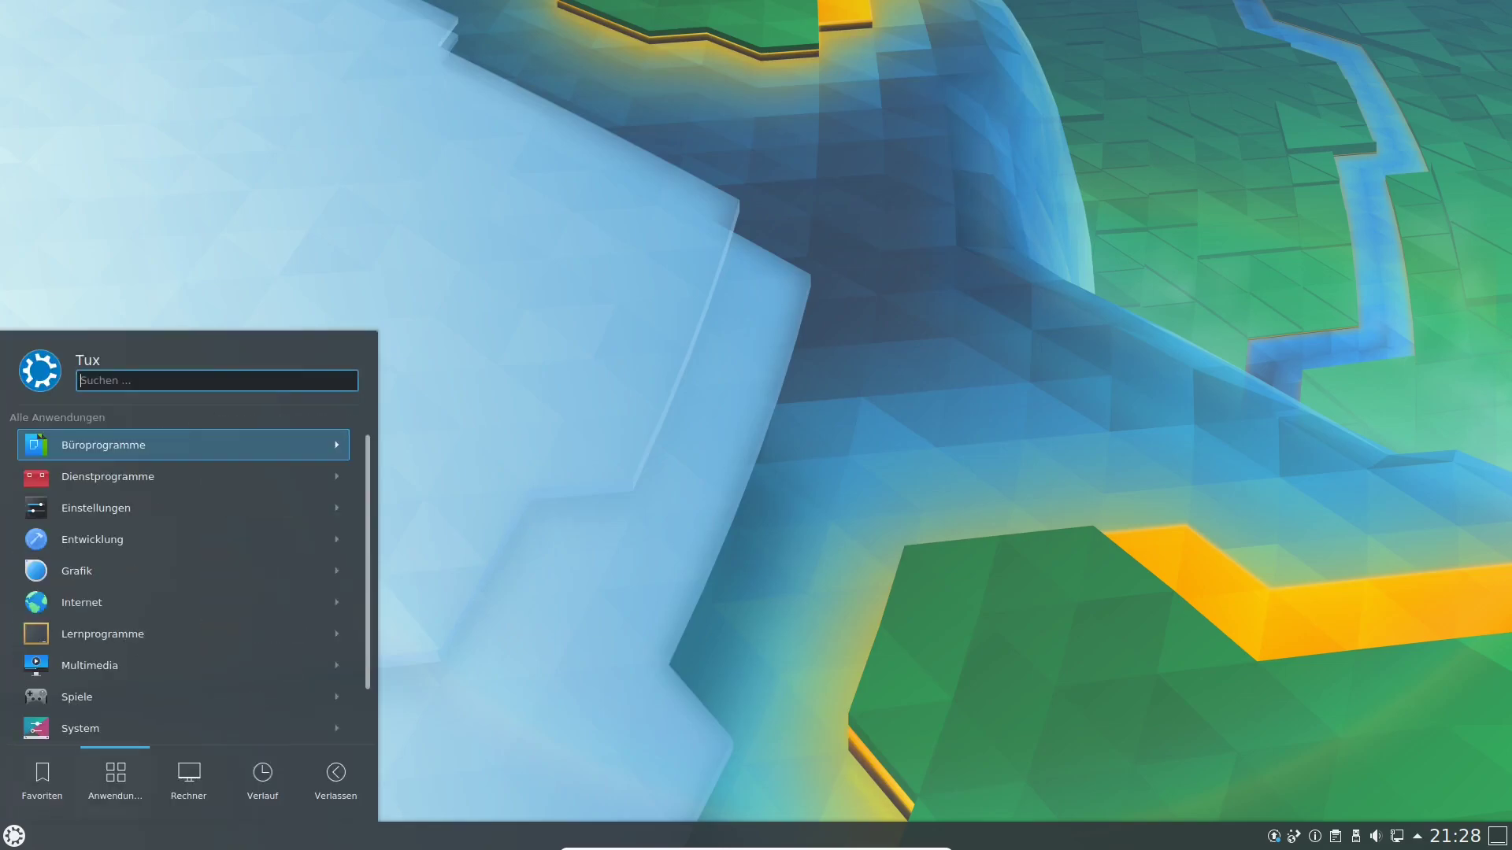
key("Down")
key("Down")
key("Down")
key("Down")
key("Down")
key("Down")
key("Up")
key("Down")
key("Right")
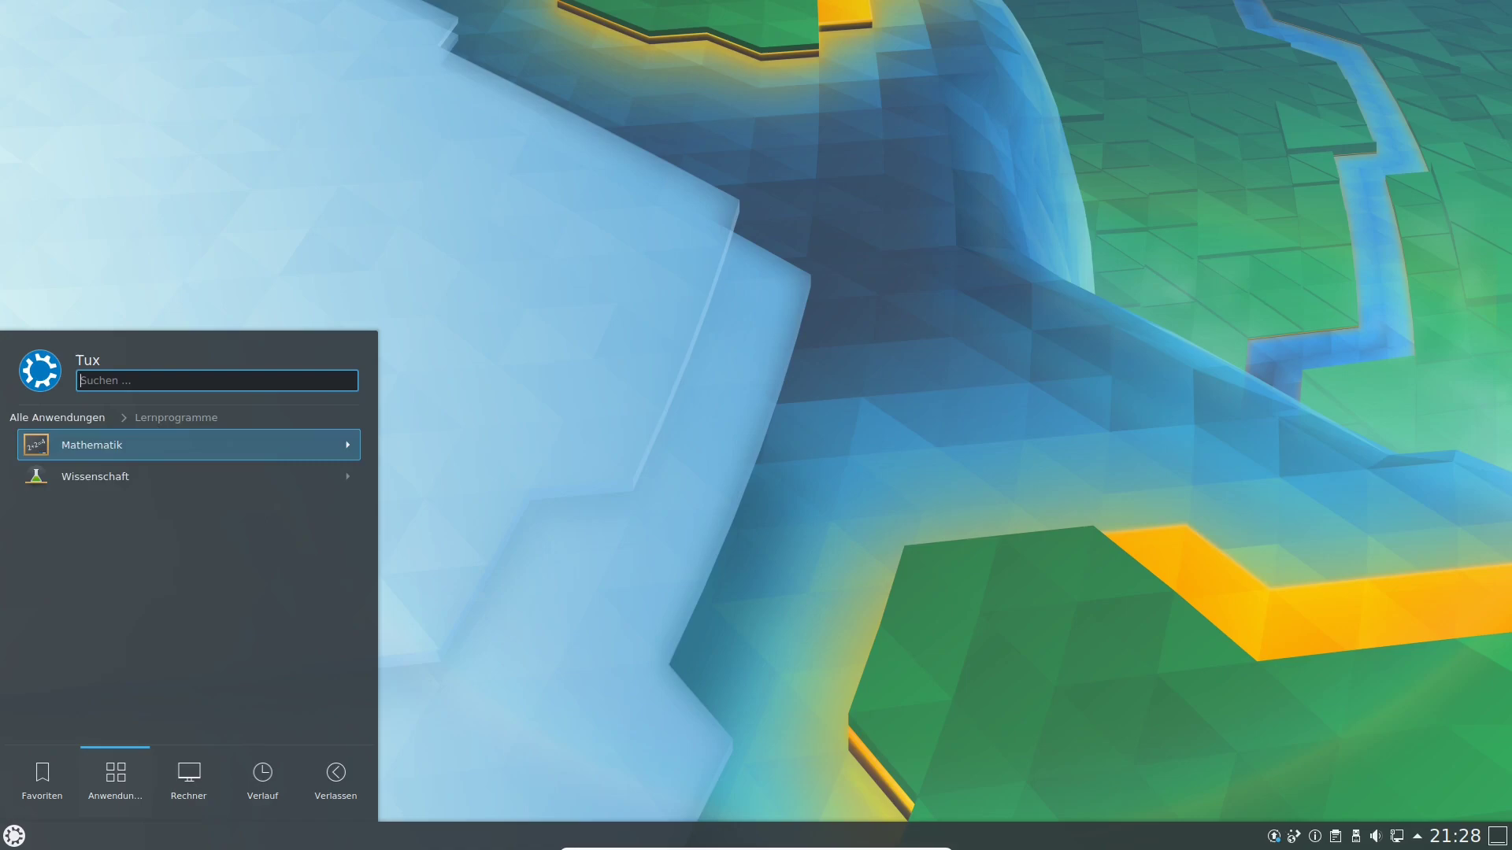
key("Down")
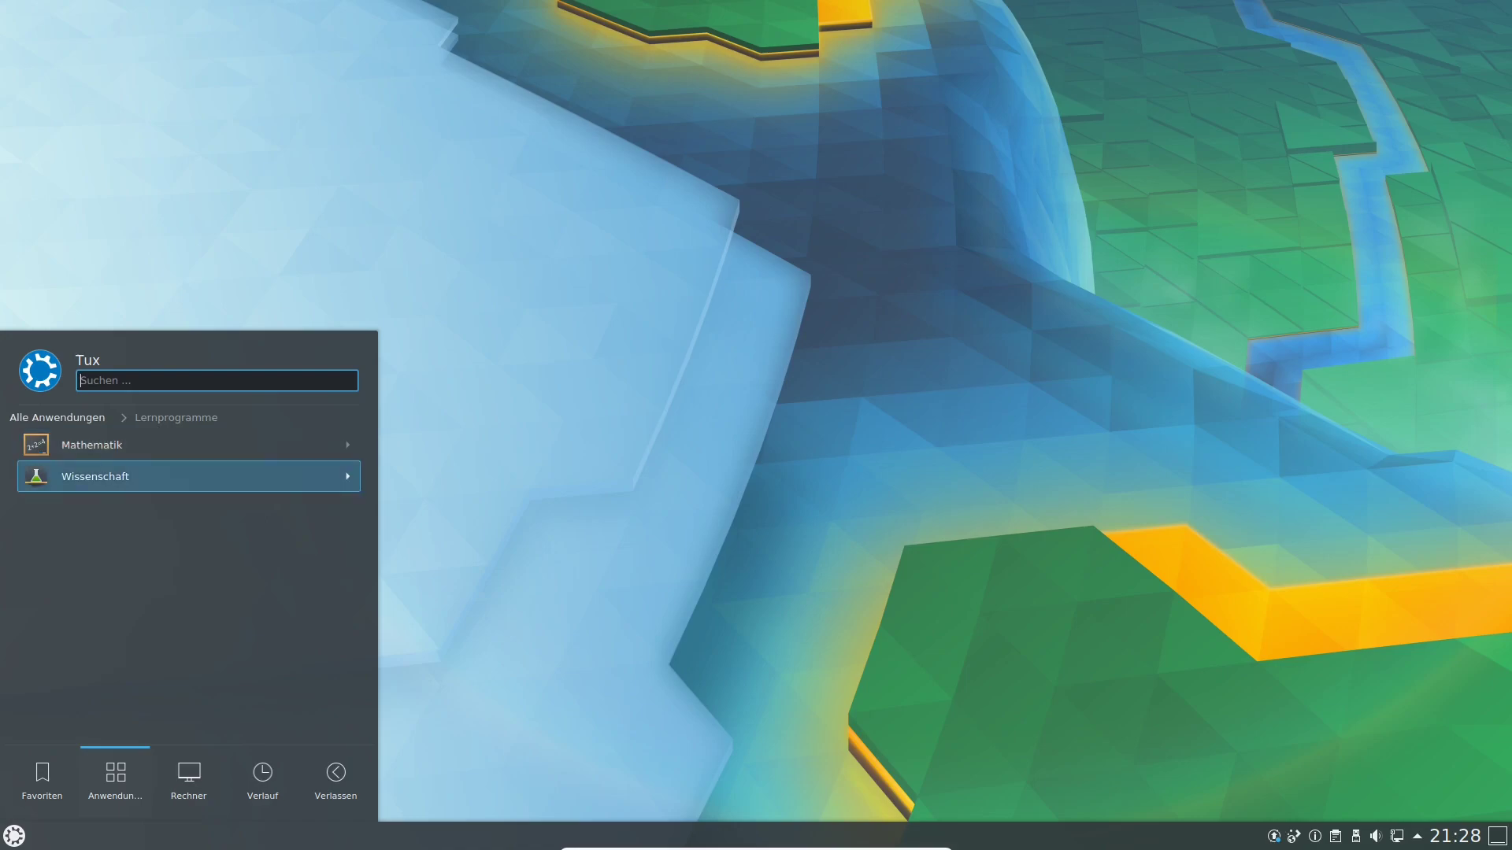
key("Up")
key("Right")
key("Down")
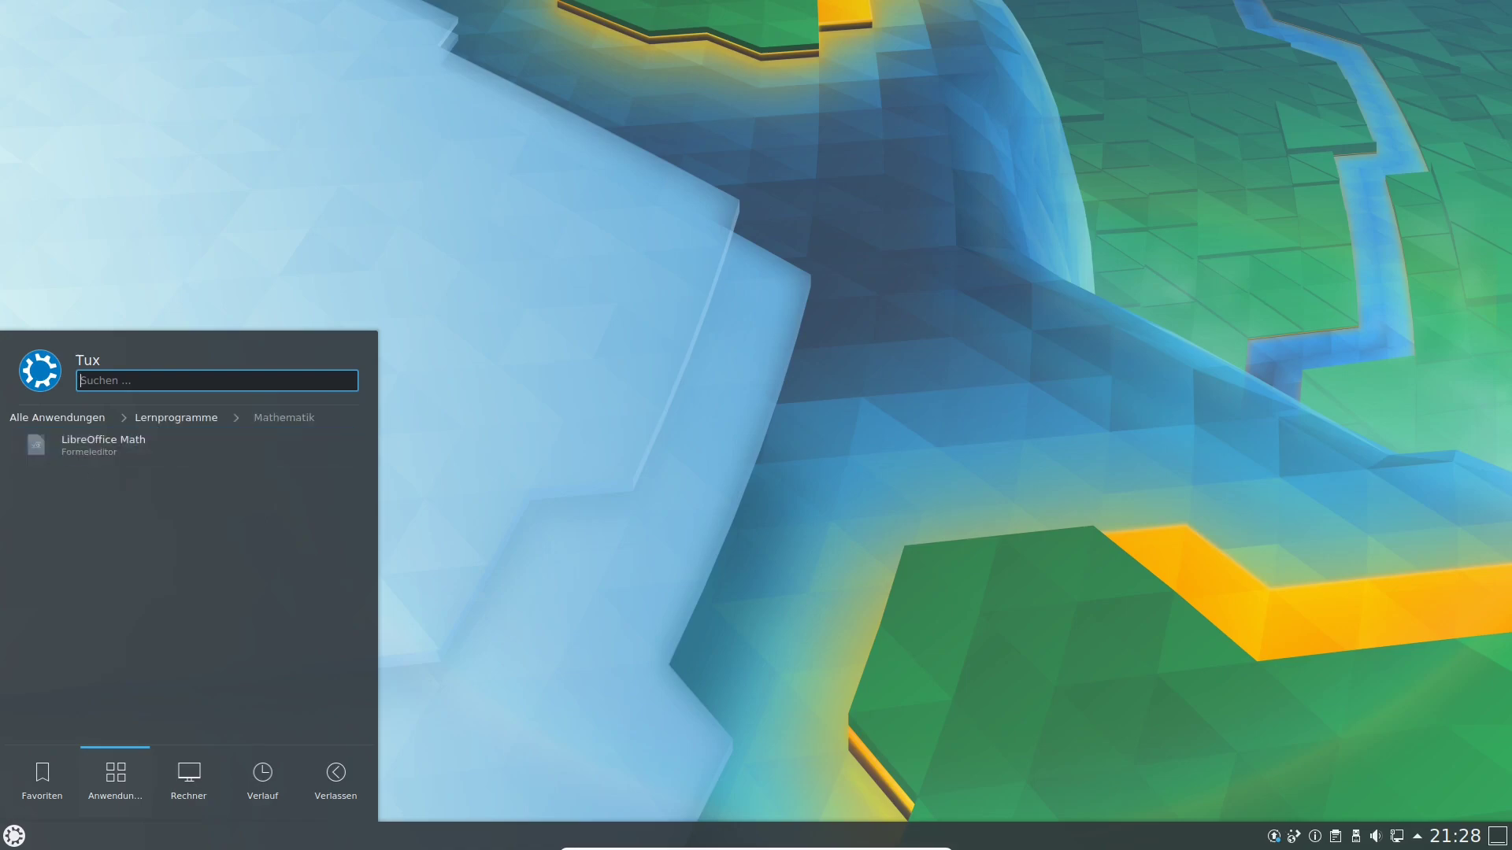
key("Down")
key("Left")
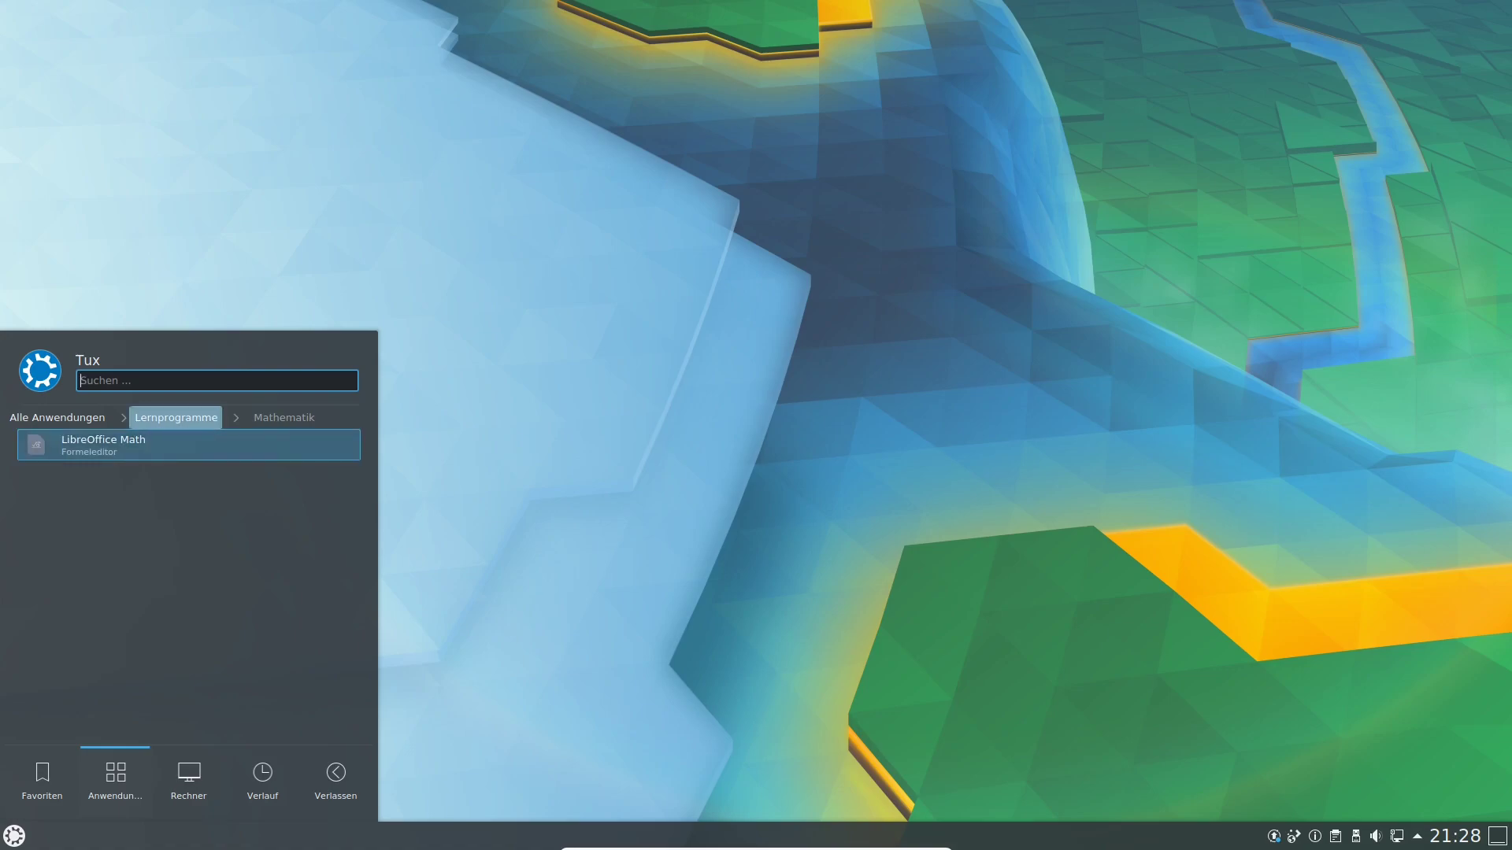
key("Down")
key("Right")
key("Left")
key("Left")
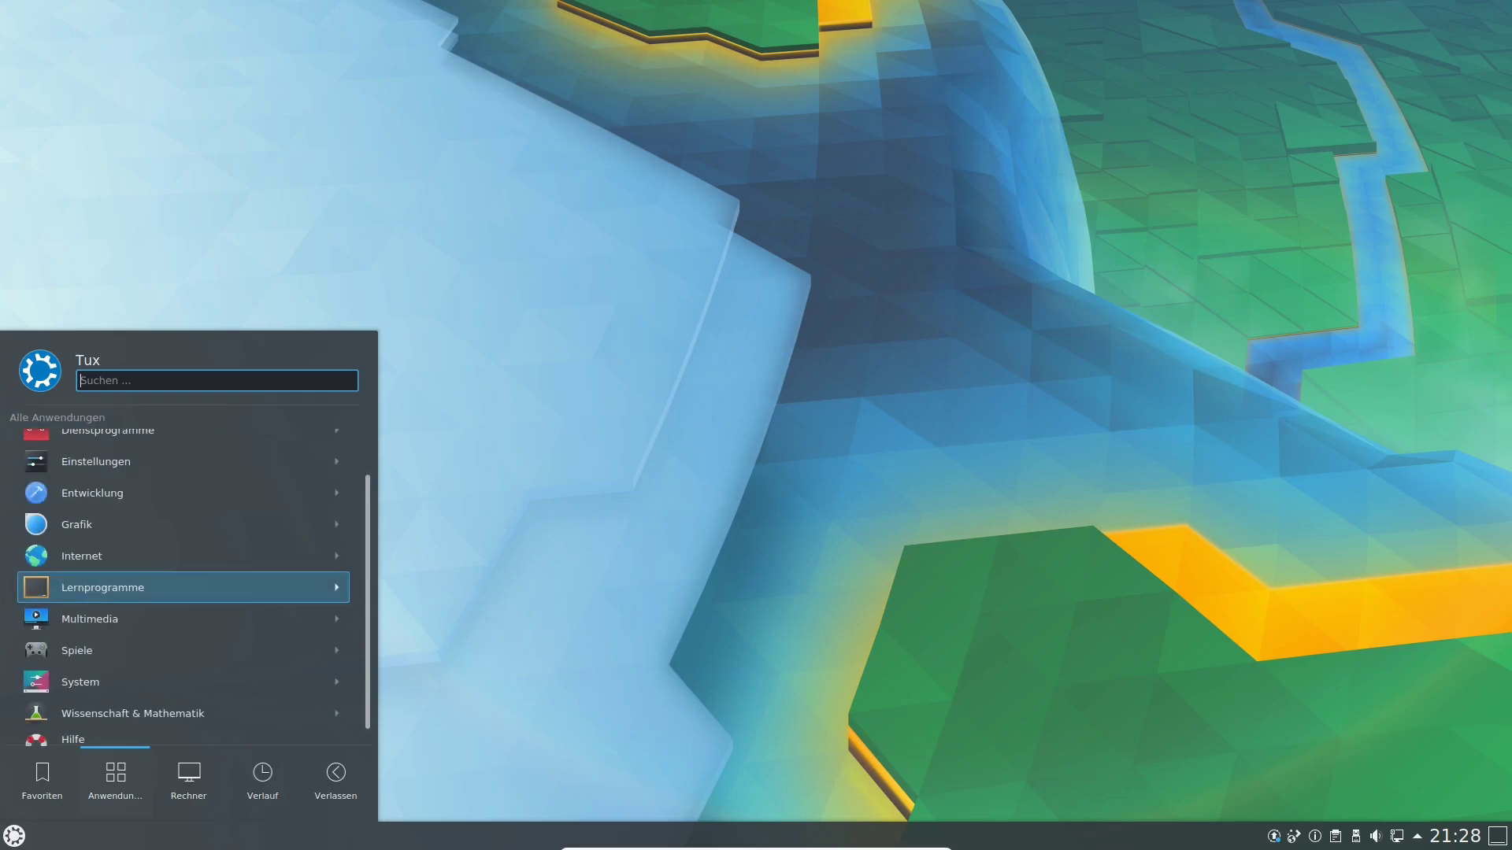
Launch the Elisa music player from the Multimedia category, then close it.
key("Down")
key("Right")
key("Down")
key("Down")
key("Down")
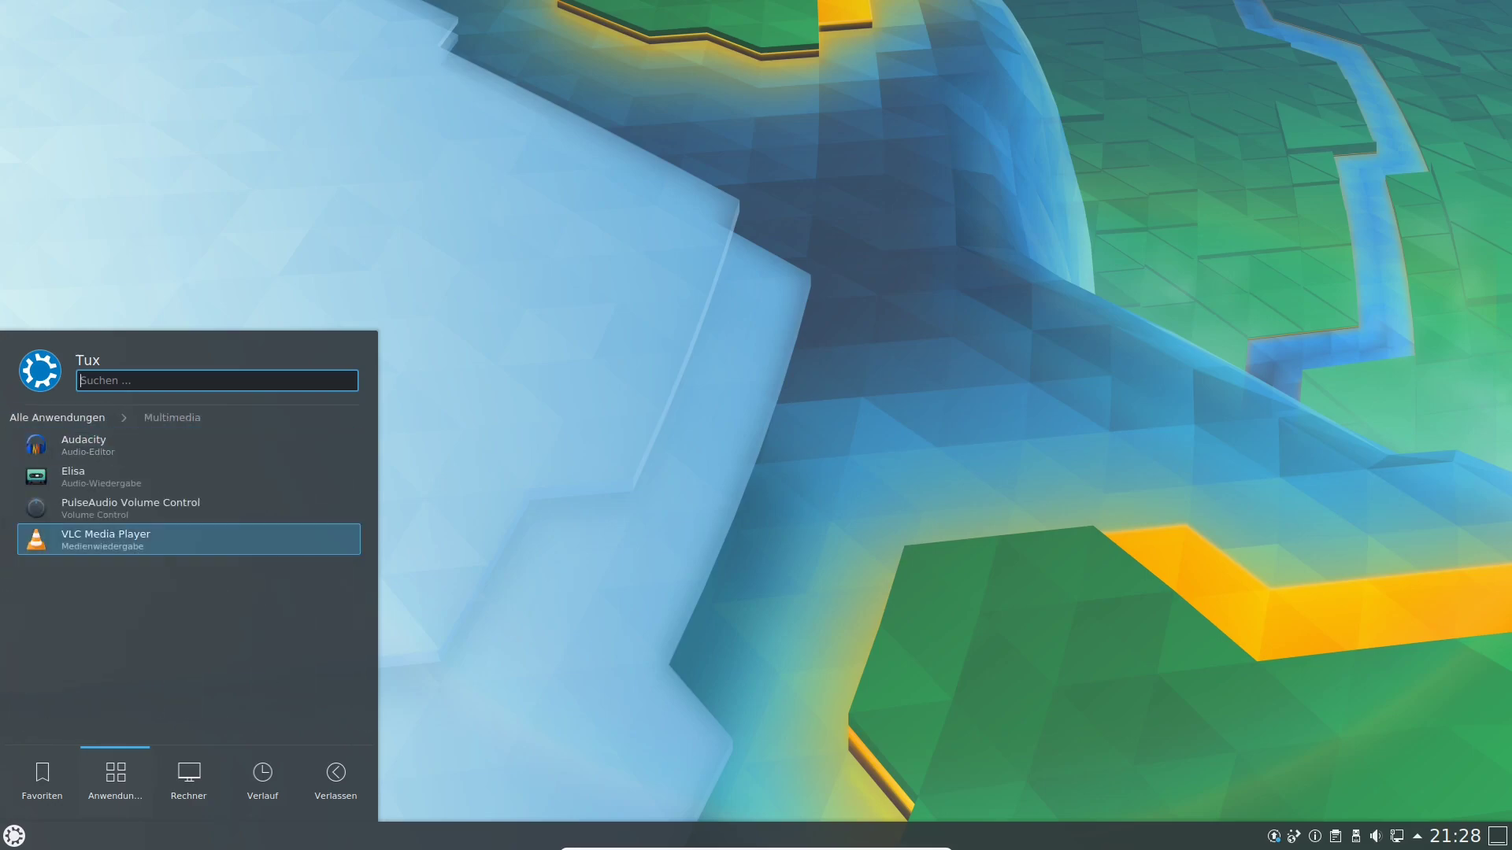
key("Up")
key("Up")
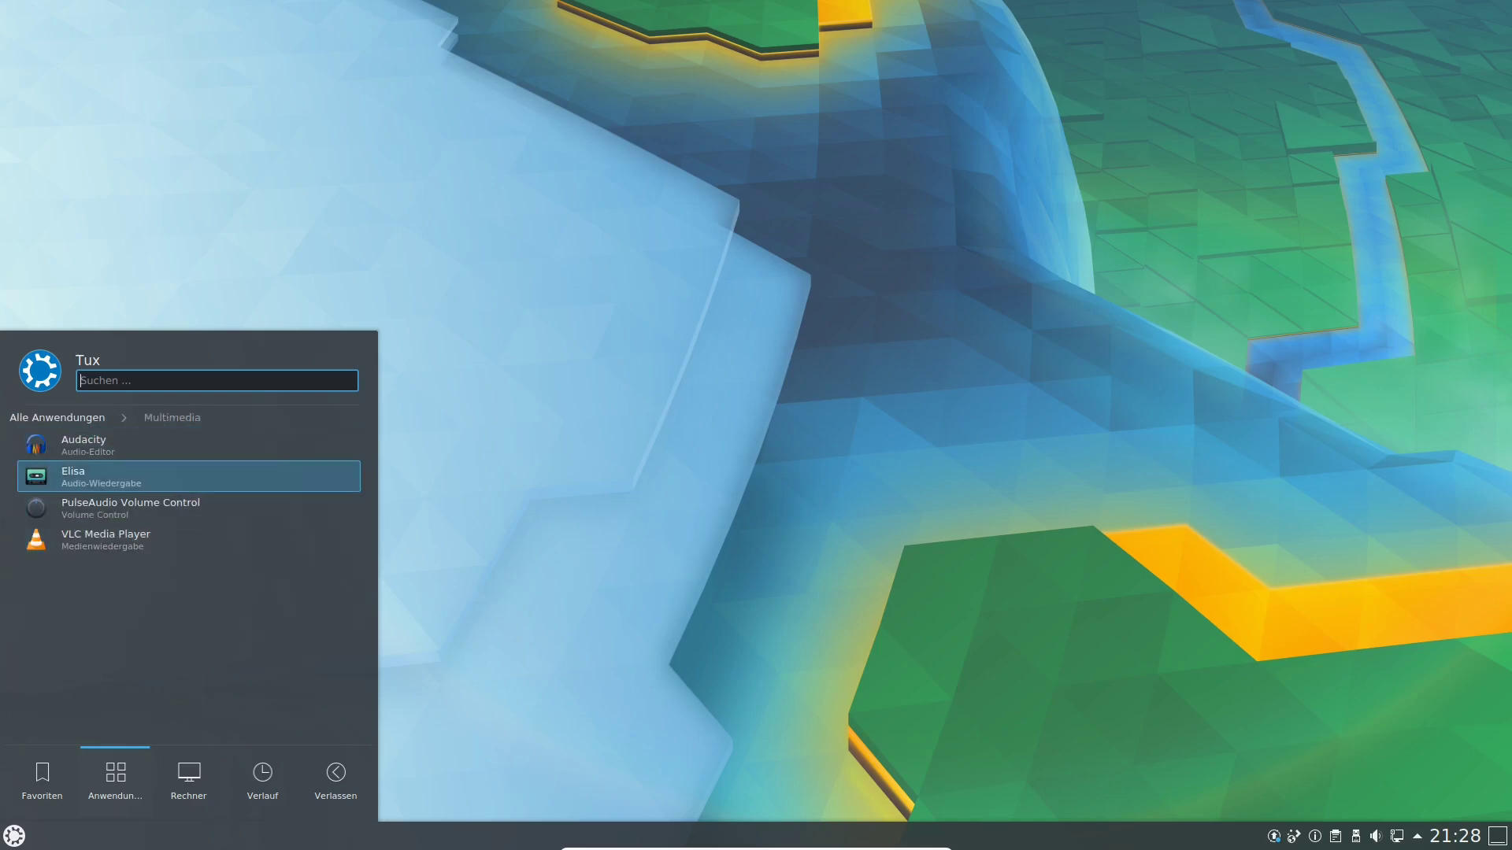
key("Return")
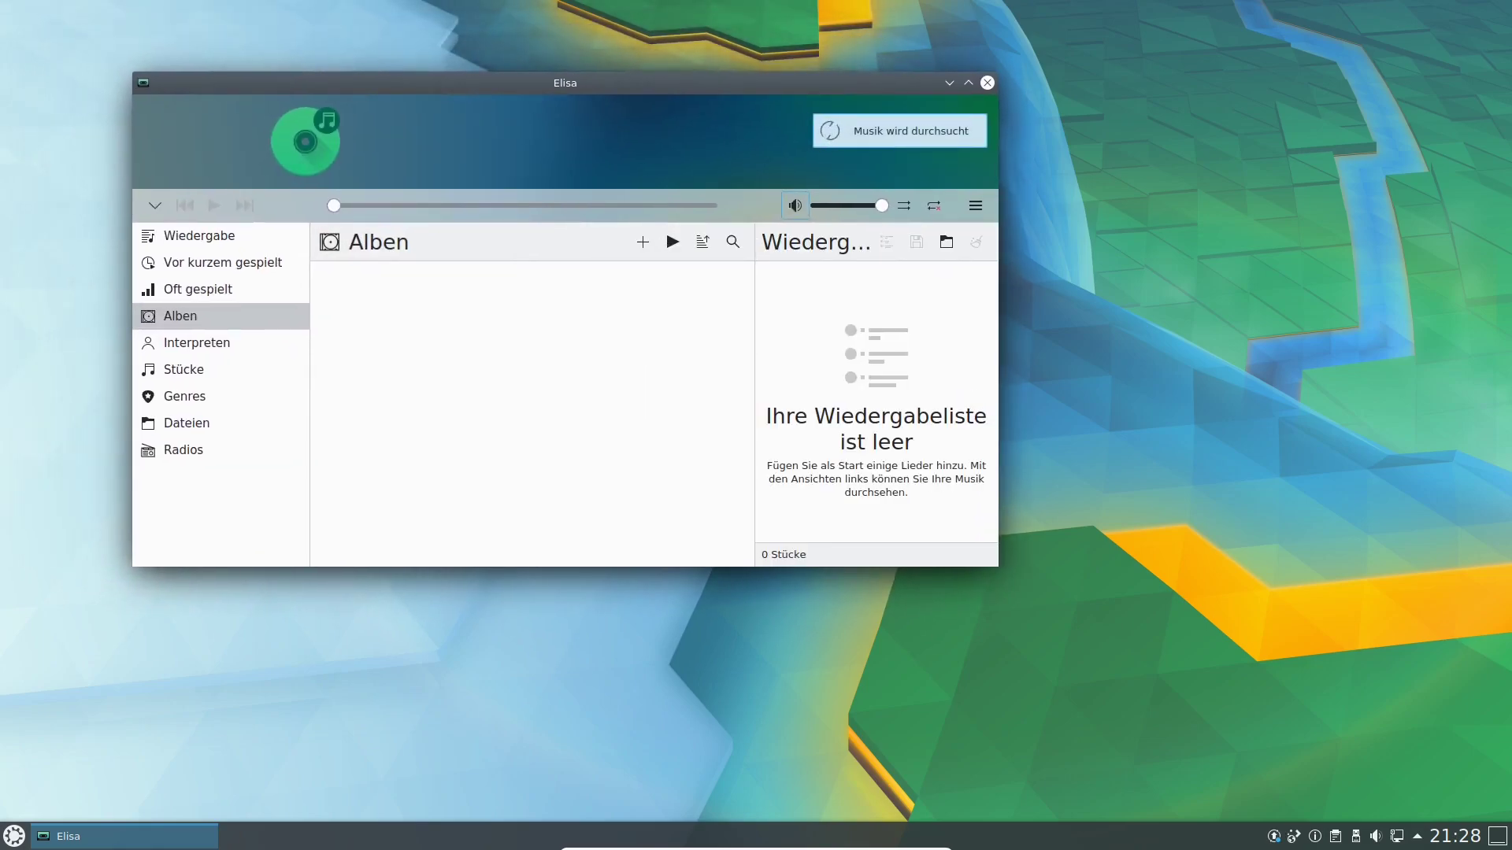
left_click(987, 82)
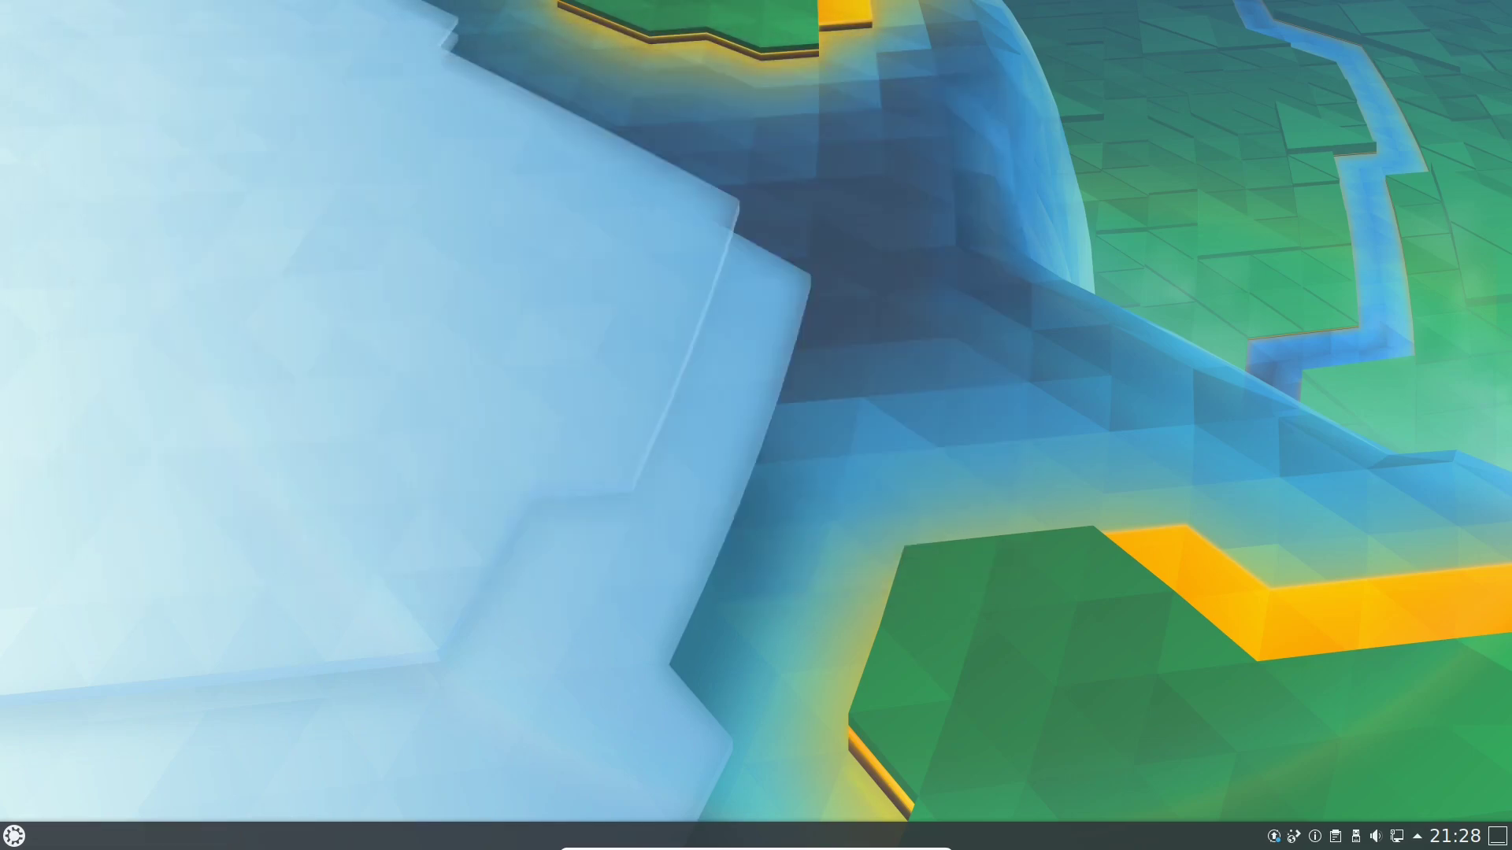
left_click(14, 836)
Start Audacity from the launcher's Multimedia category.
mouse_move(115, 781)
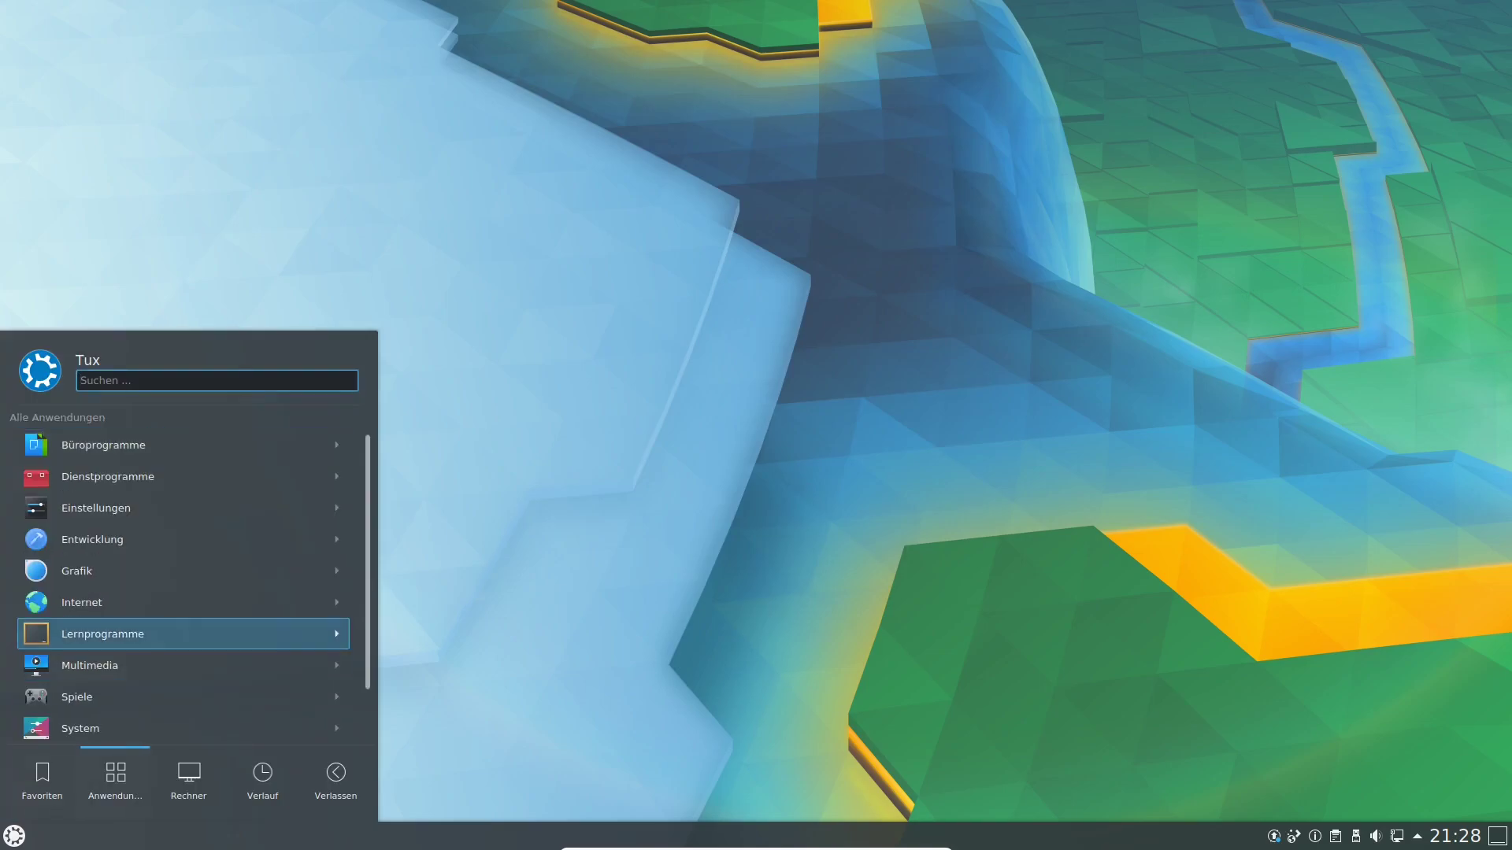
left_click(111, 665)
left_click(189, 445)
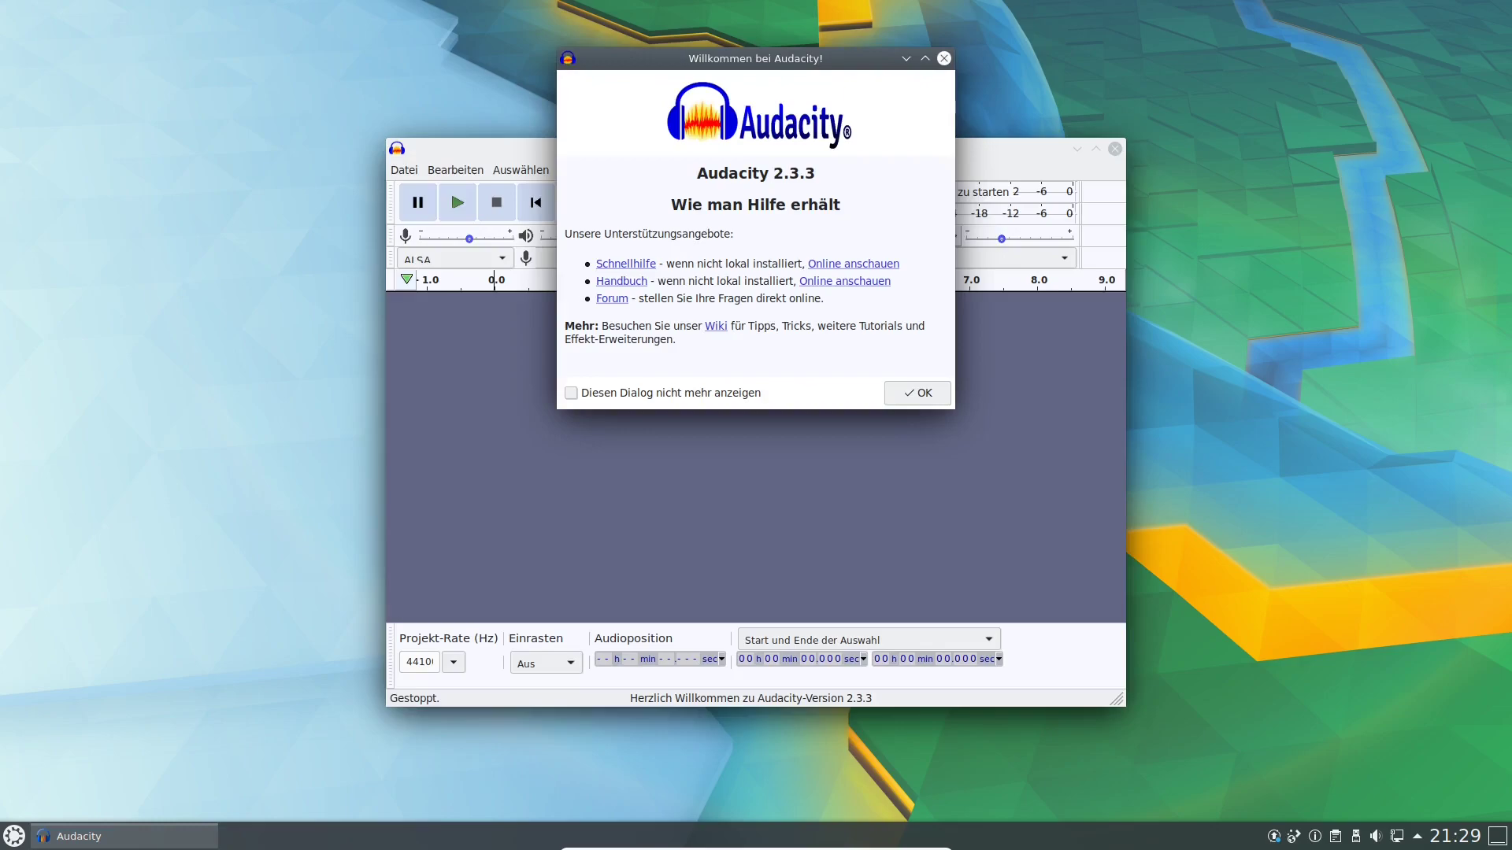
Dismiss the welcome dialog, record about six seconds, play it back, and close Audacity.
key("Return")
left_click(621, 204)
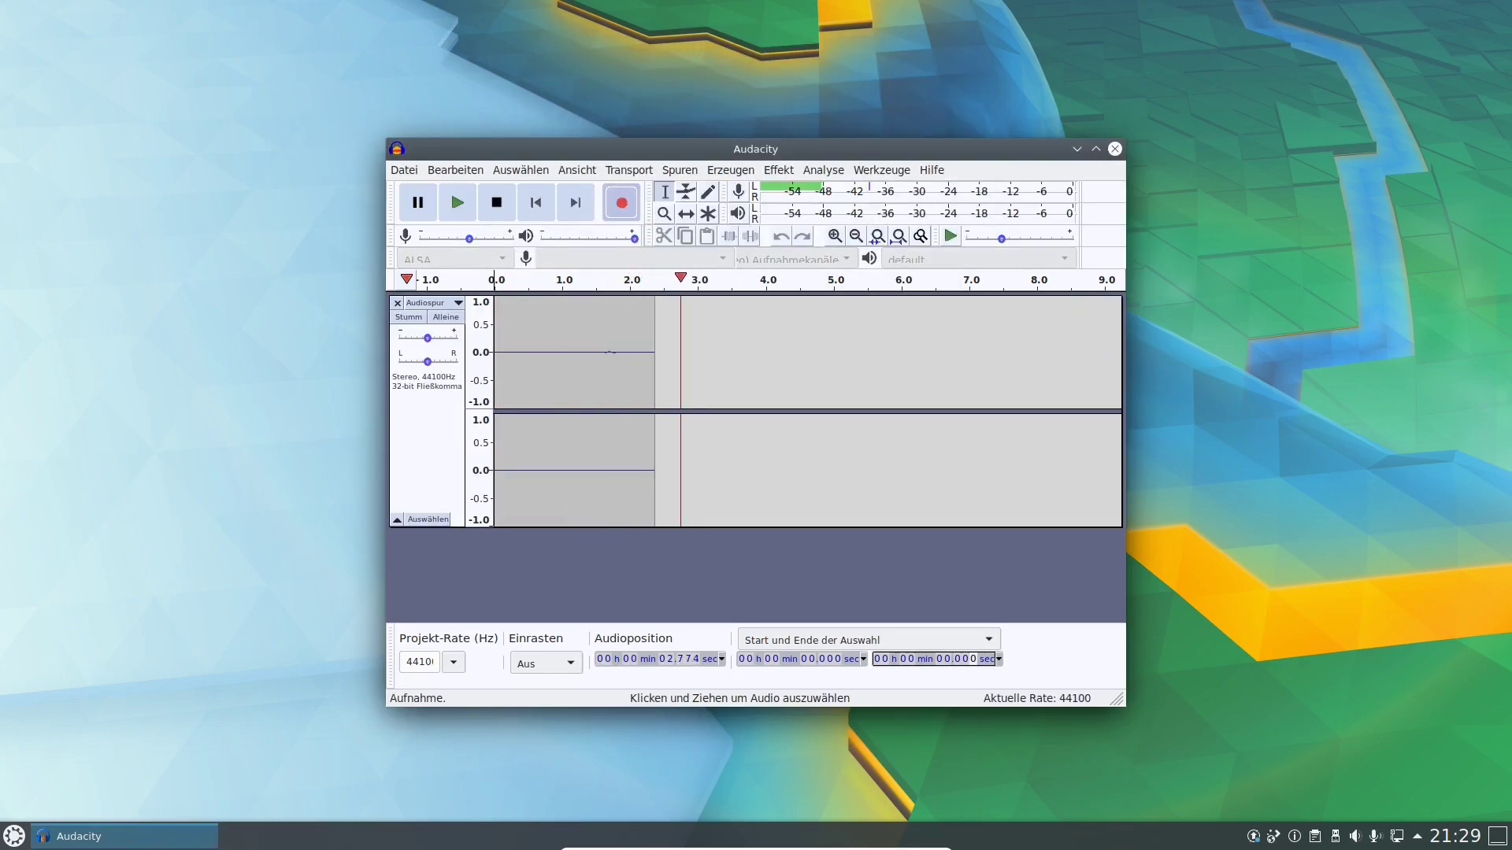
left_click(496, 203)
left_click(456, 203)
left_click(496, 203)
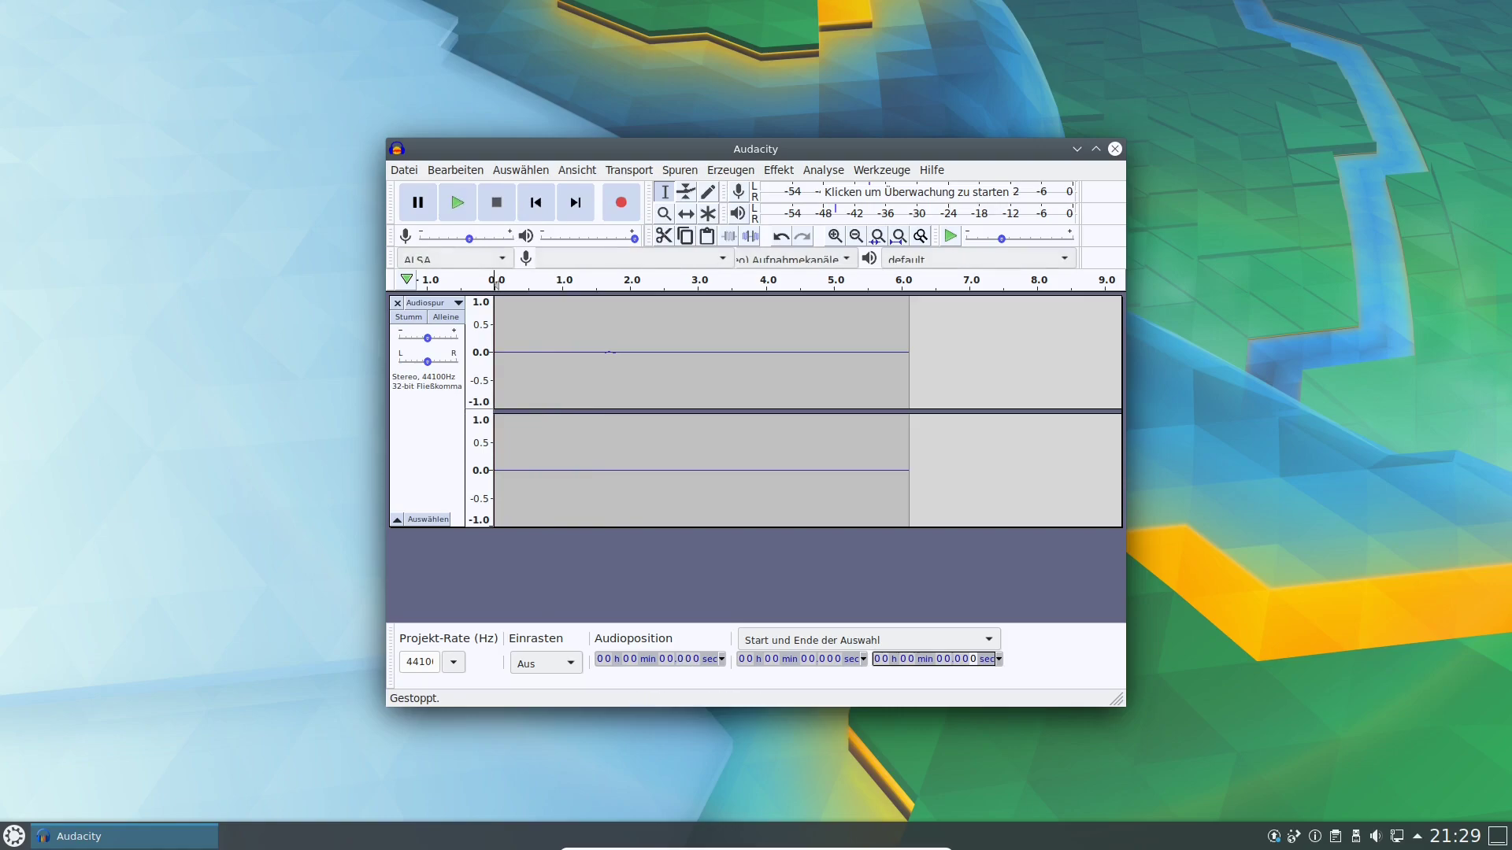
left_click(1116, 149)
Discard the Audacity recording and launch KMines from Spiele > Strategie & Taktik.
left_click(651, 487)
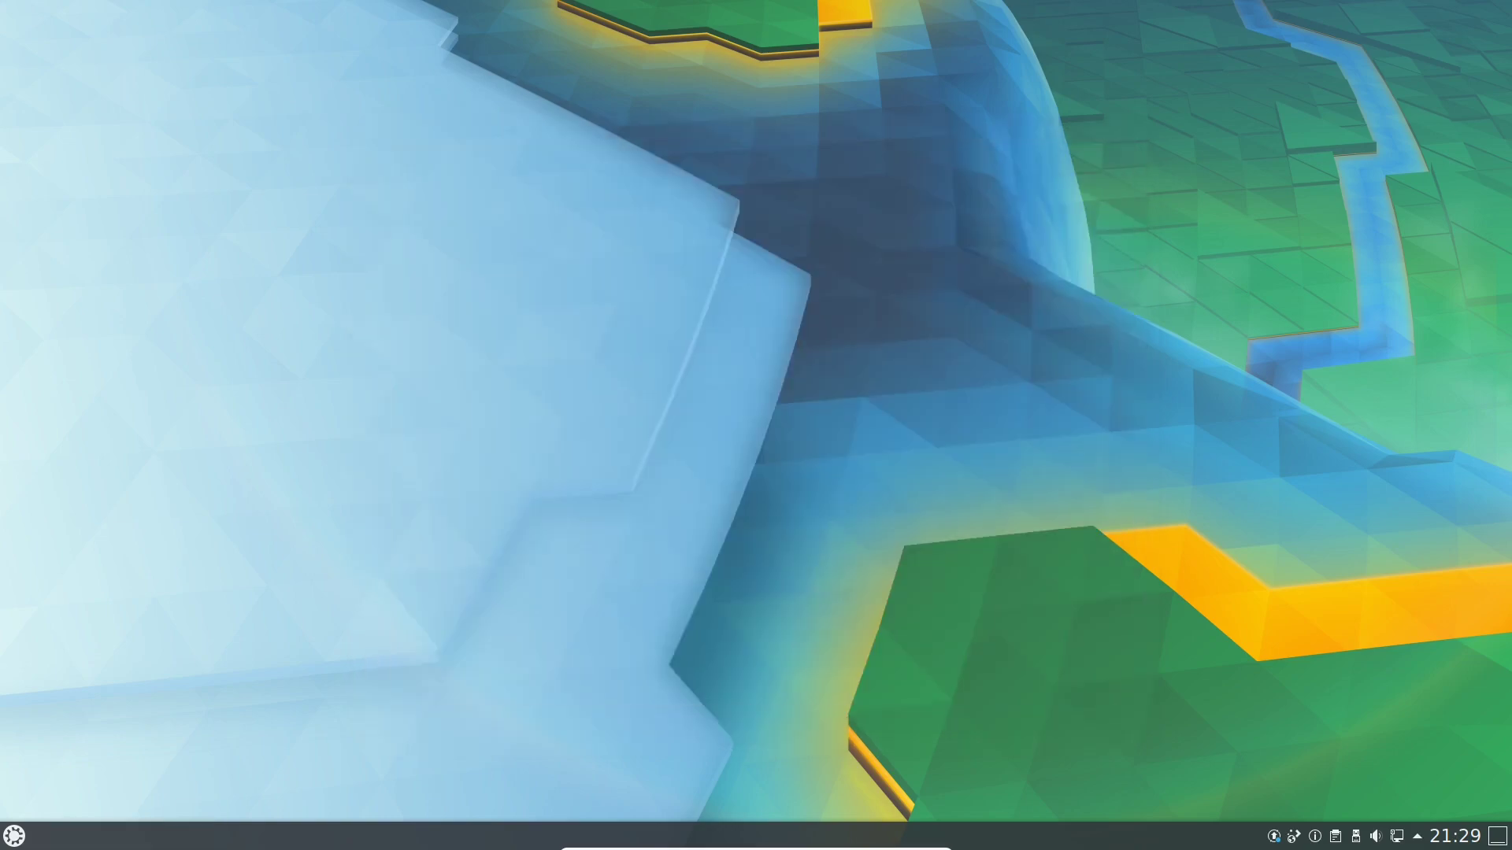
key("super")
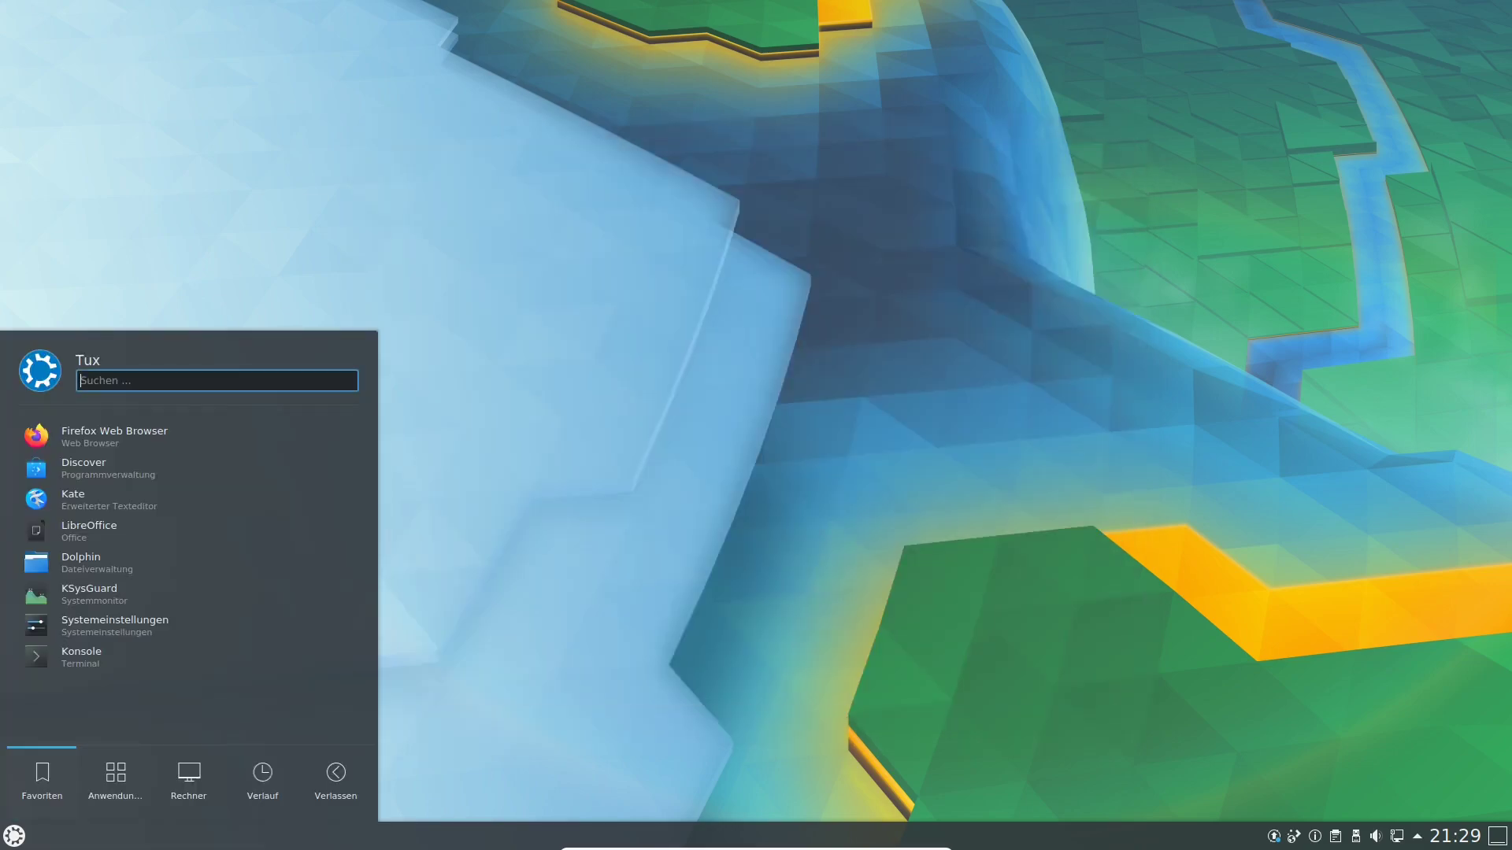
left_click(115, 781)
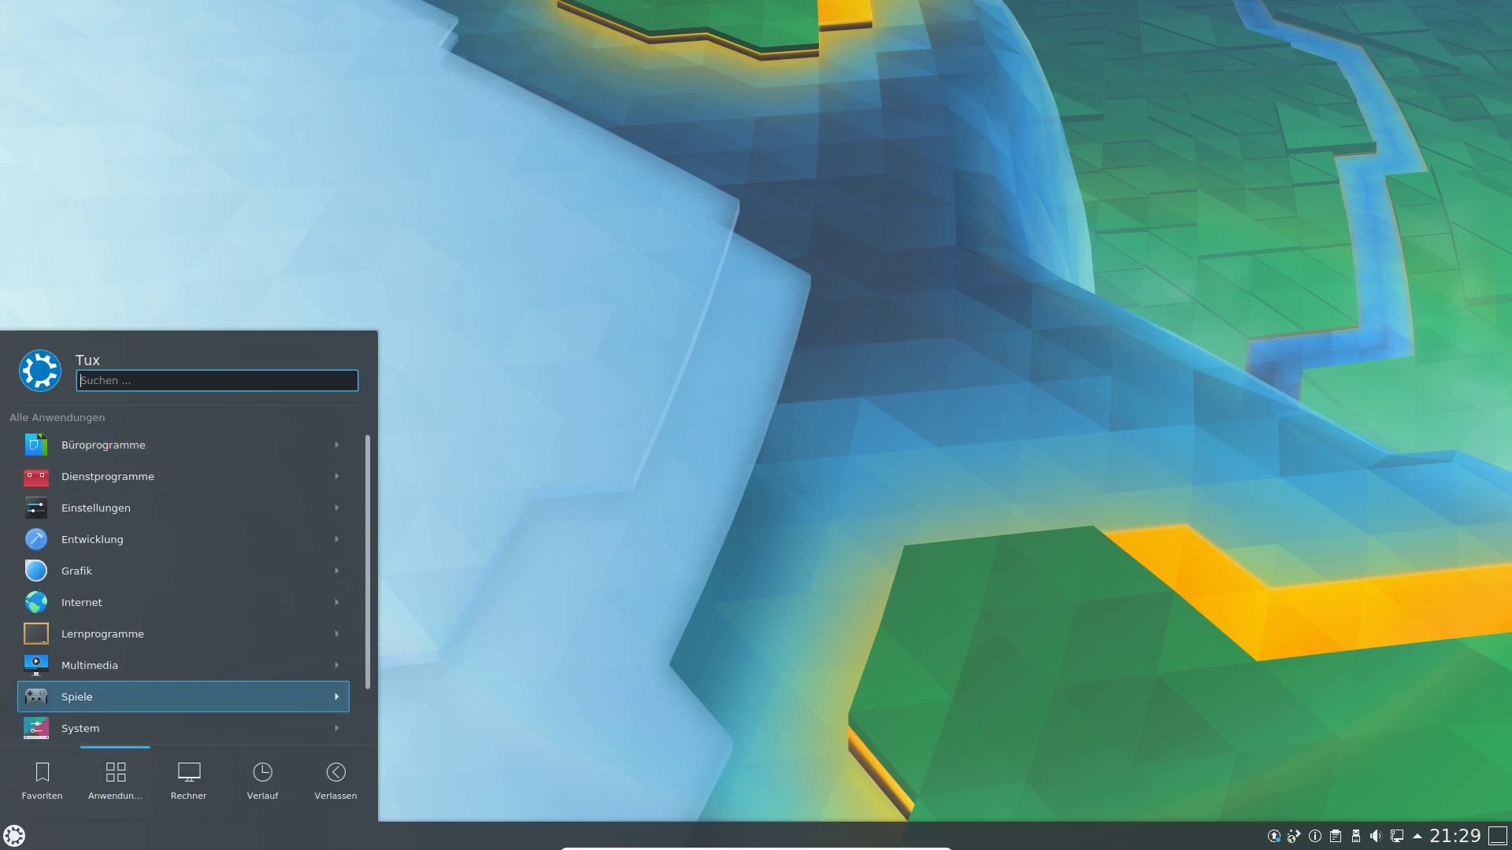
left_click(115, 697)
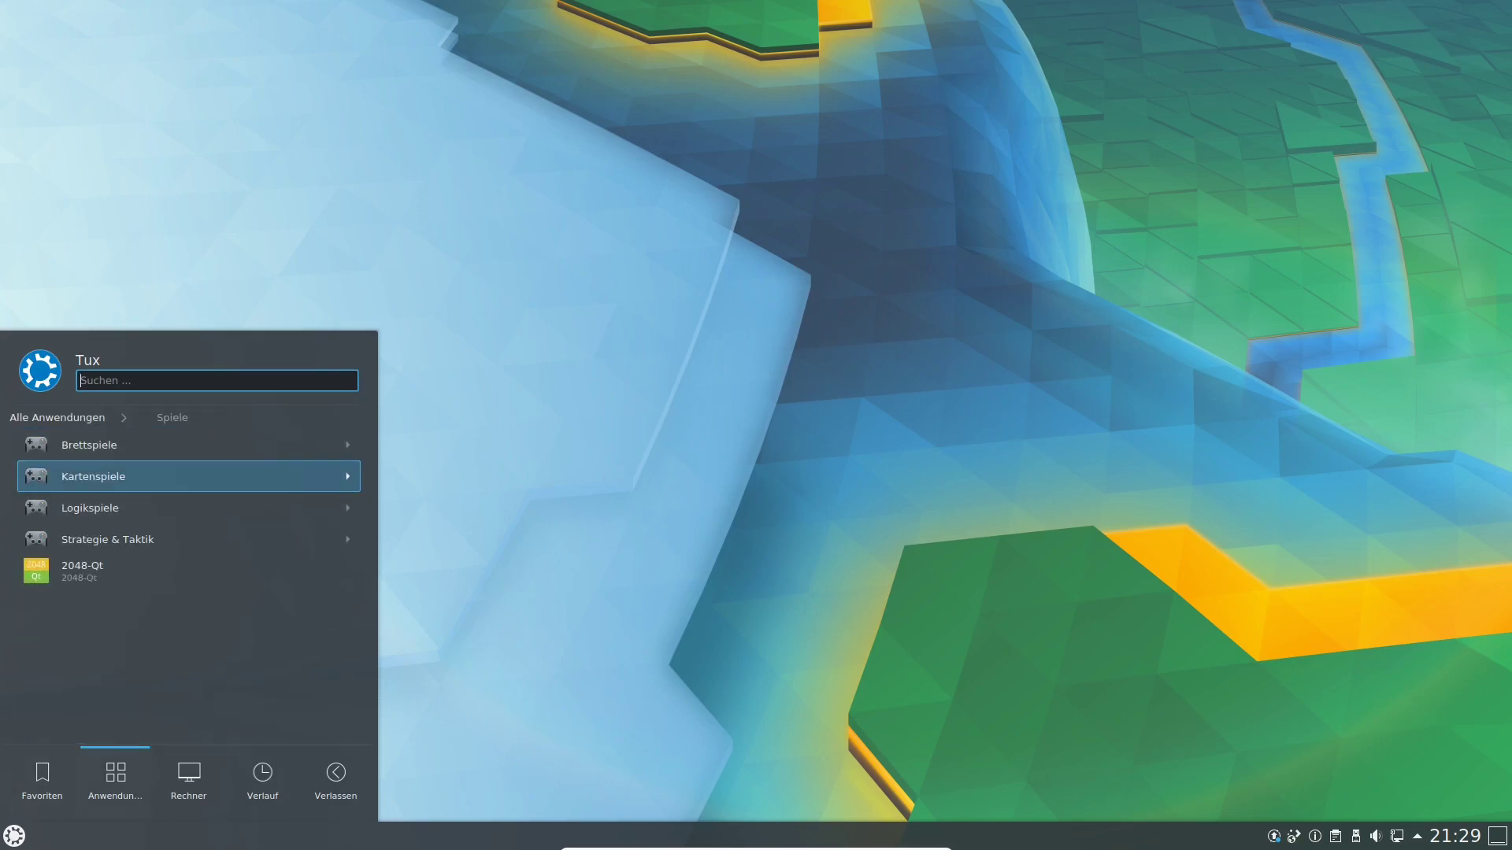
left_click(115, 539)
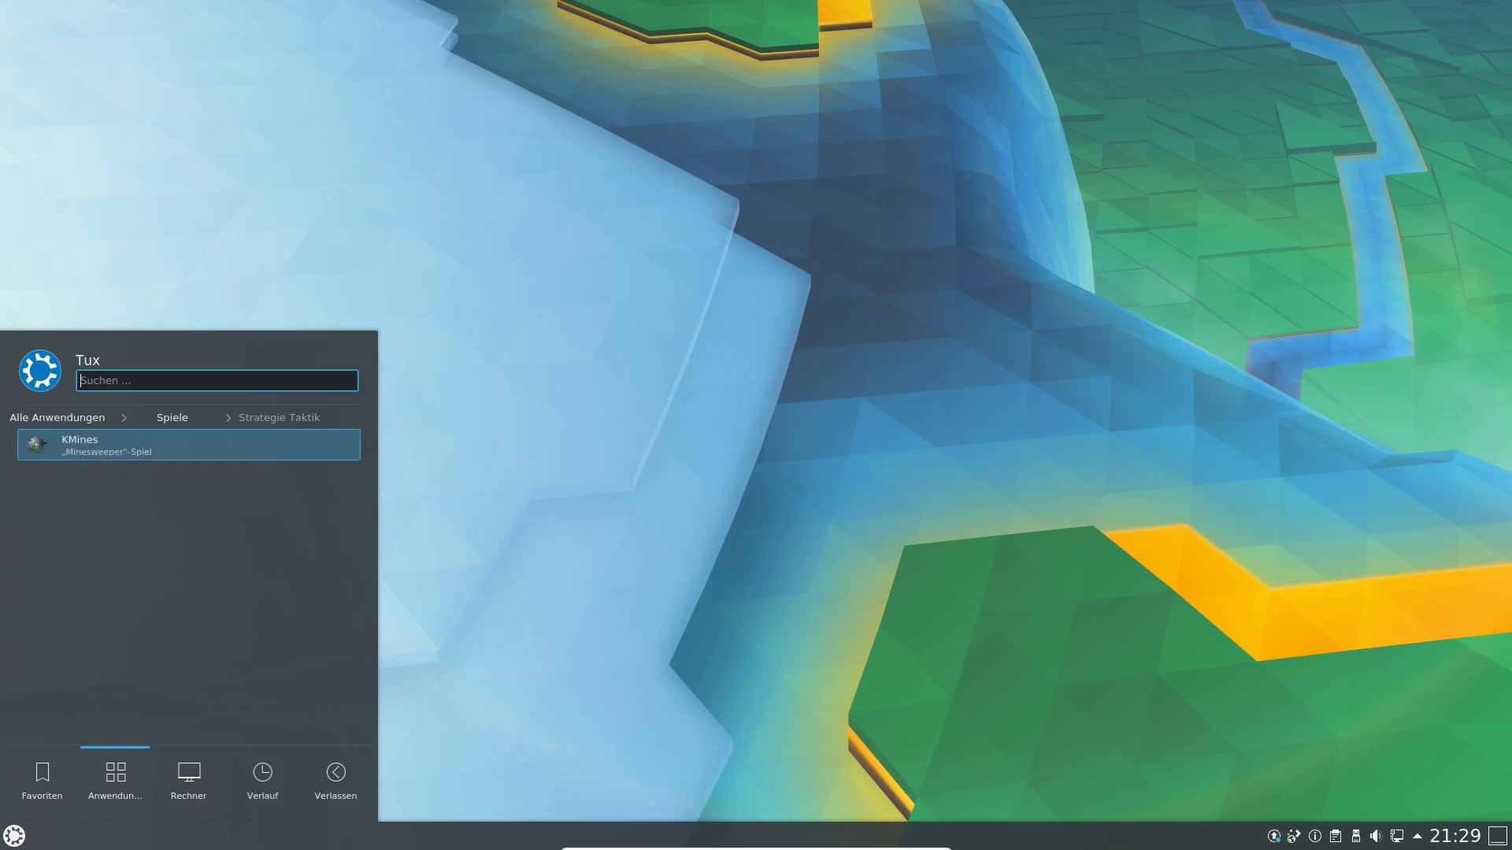
left_click(162, 451)
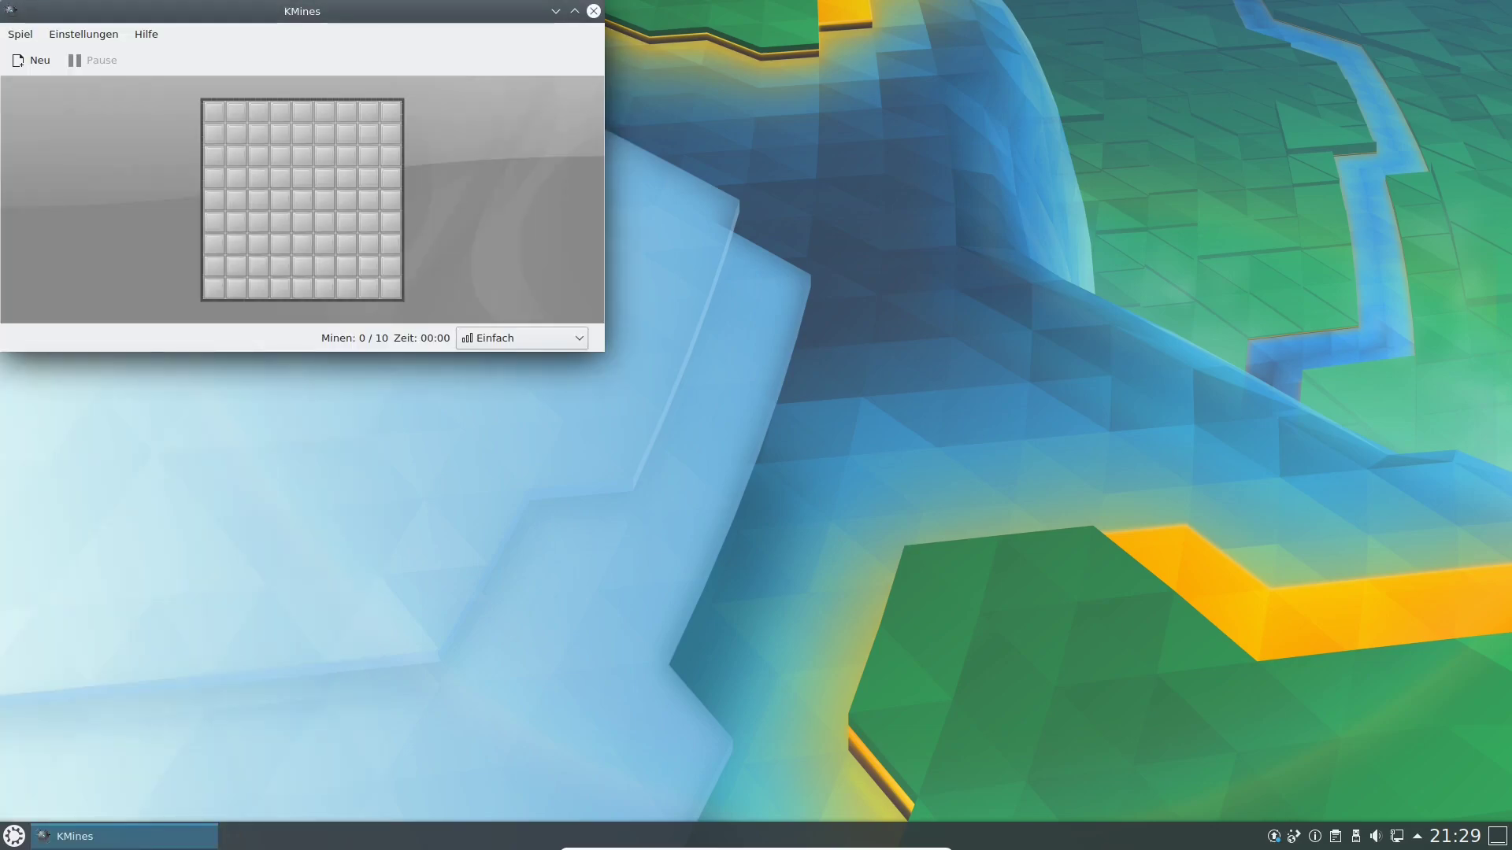
left_click_drag(287, 11, 433, 69)
Reveal two minefield cells, confirm the game reset, and close KMines.
left_click(448, 236)
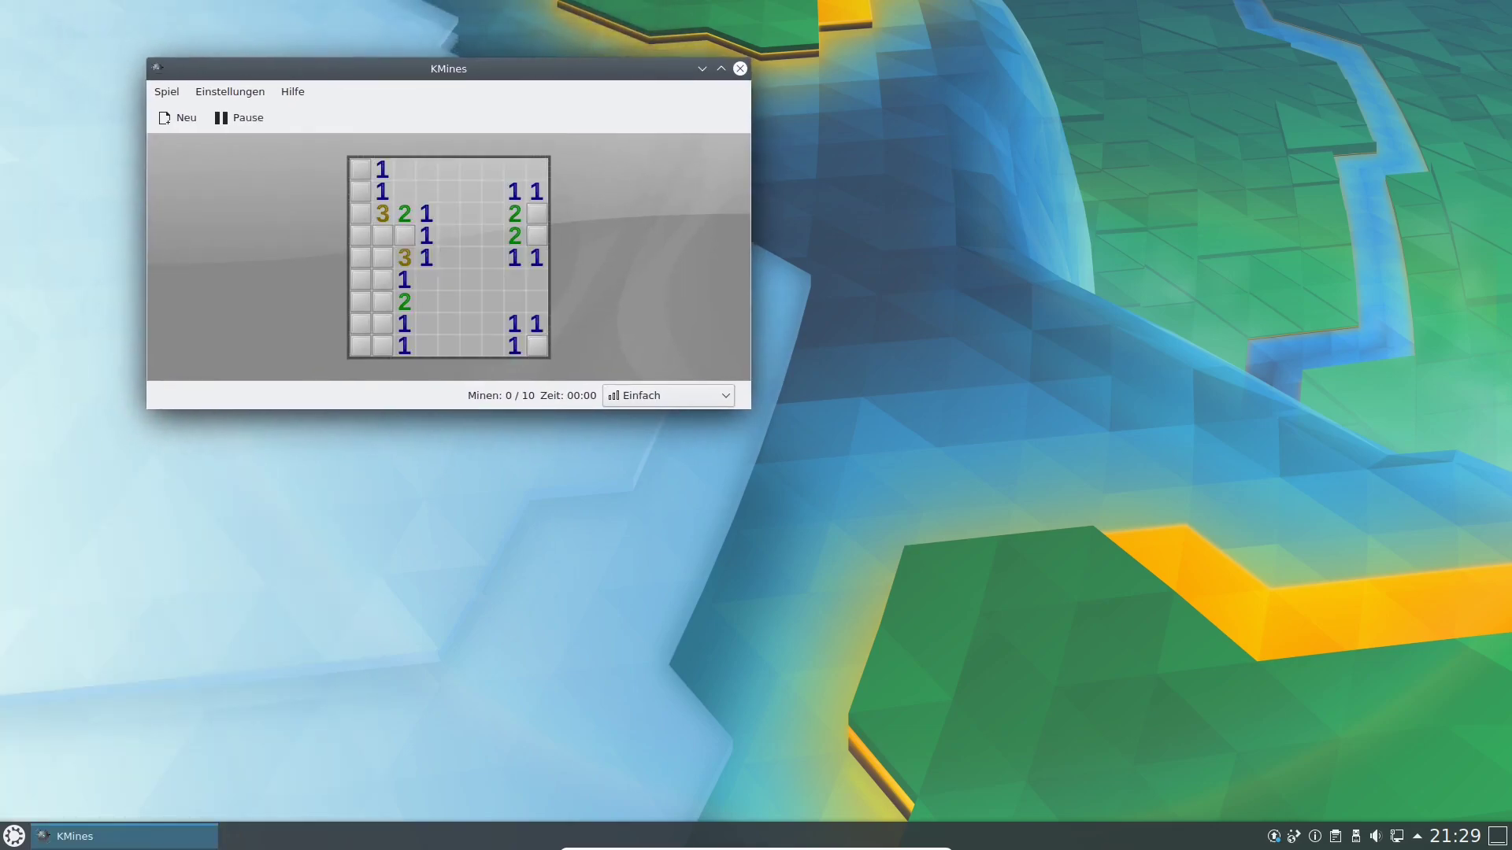
left_click(404, 236)
left_click(432, 241)
left_click(739, 68)
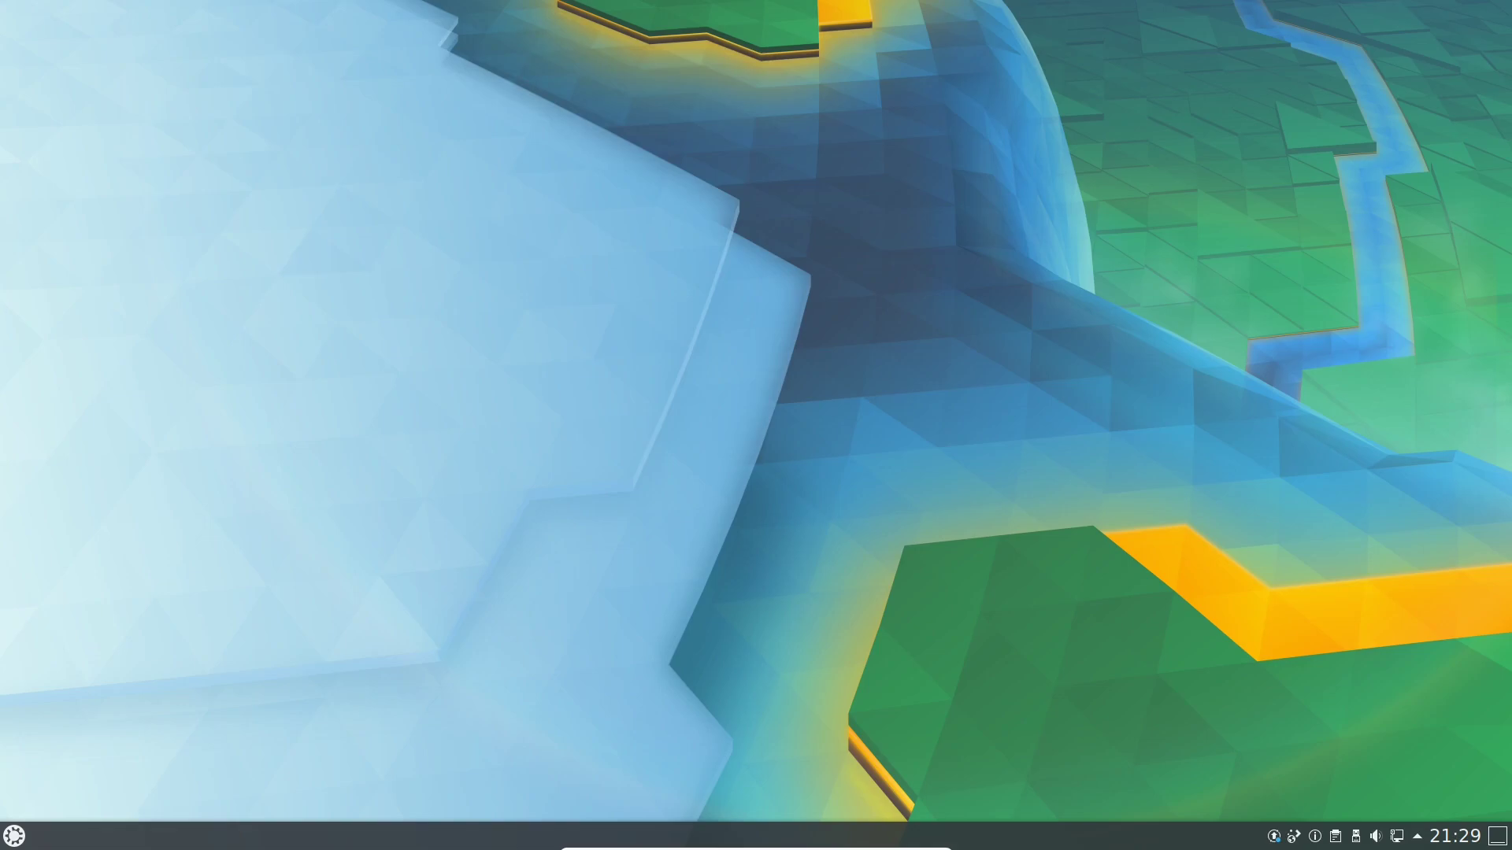
Launch 2048-Qt from the Wissenschaft & Mathematik category, then close the game.
left_click(15, 836)
mouse_move(115, 780)
scroll(142, 705, "down", 1)
scroll(142, 707, "down", 1)
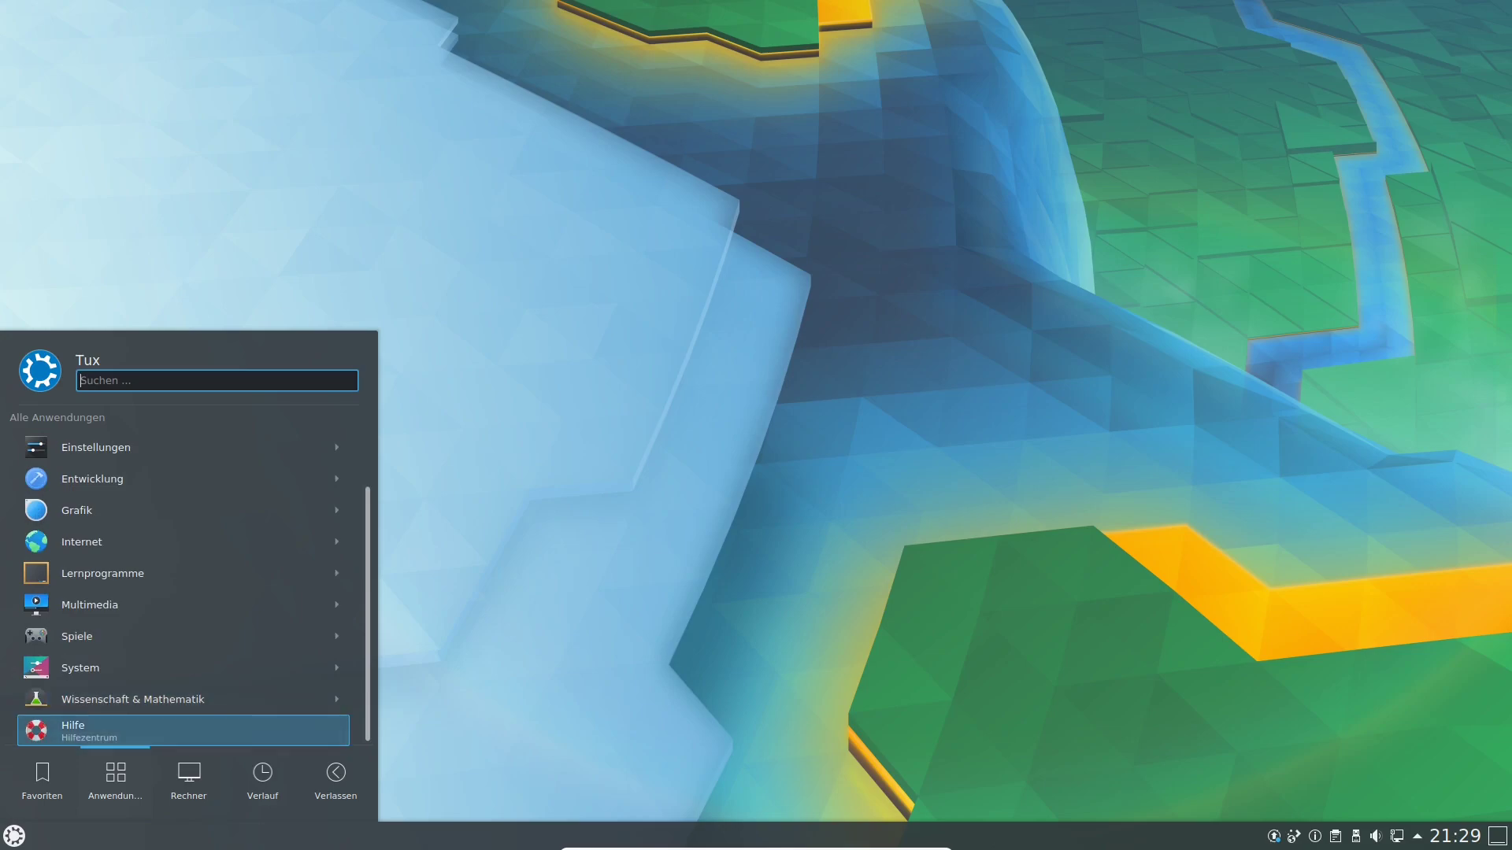
left_click(142, 700)
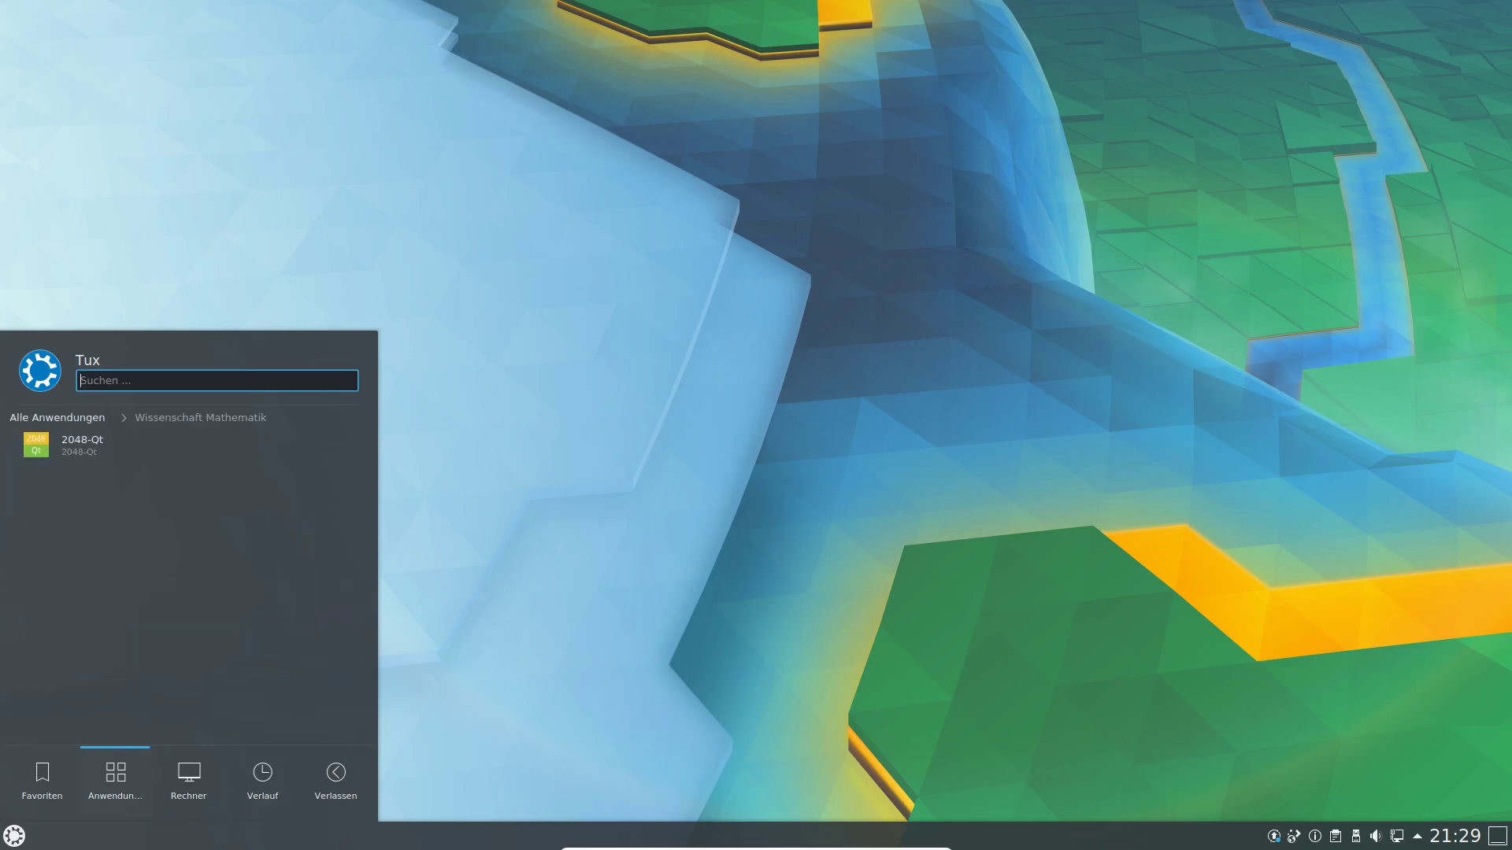
left_click(186, 448)
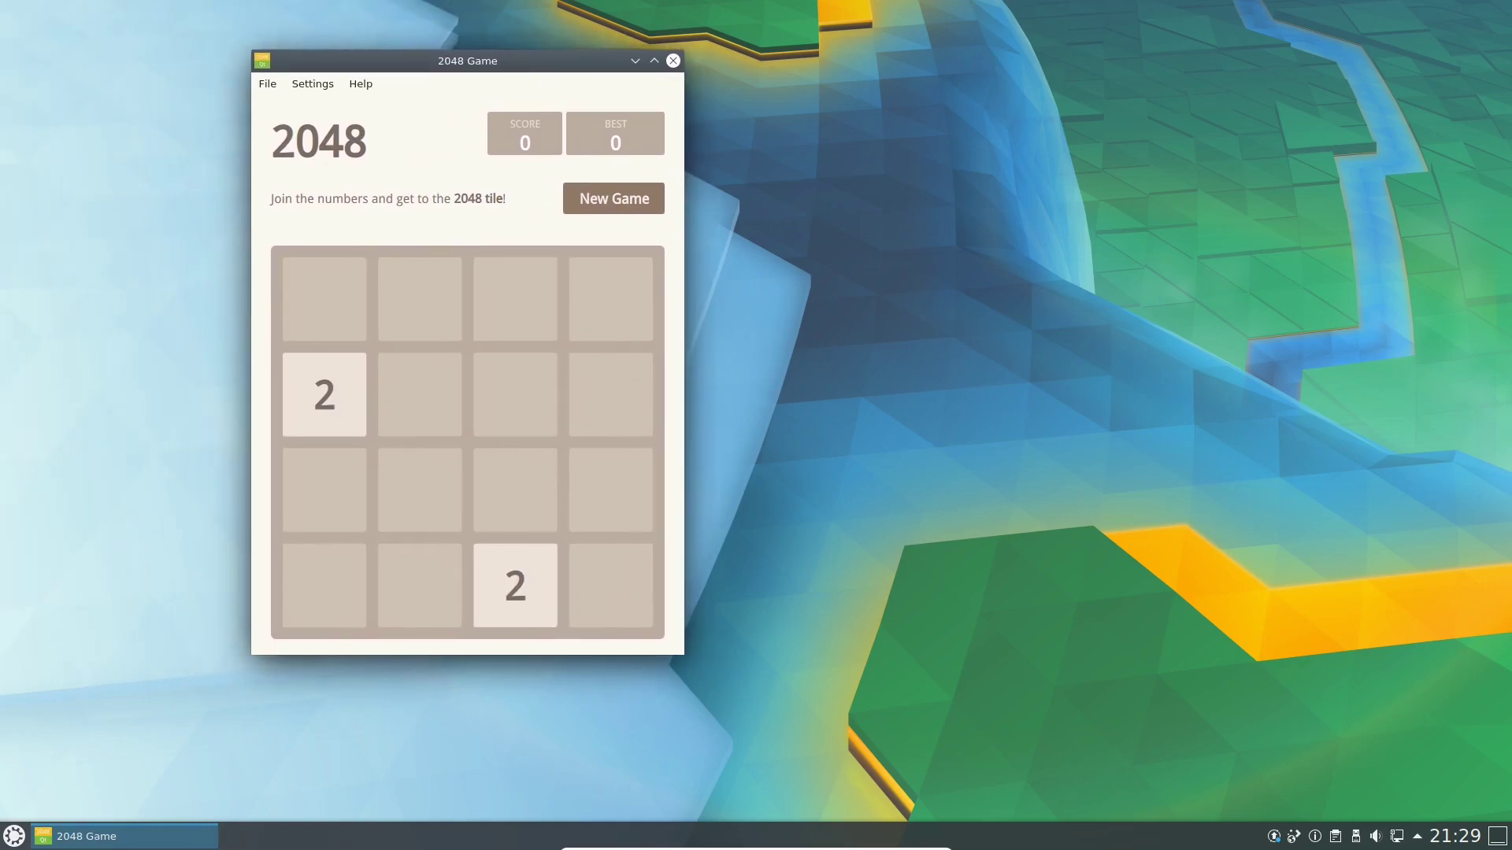
left_click(673, 61)
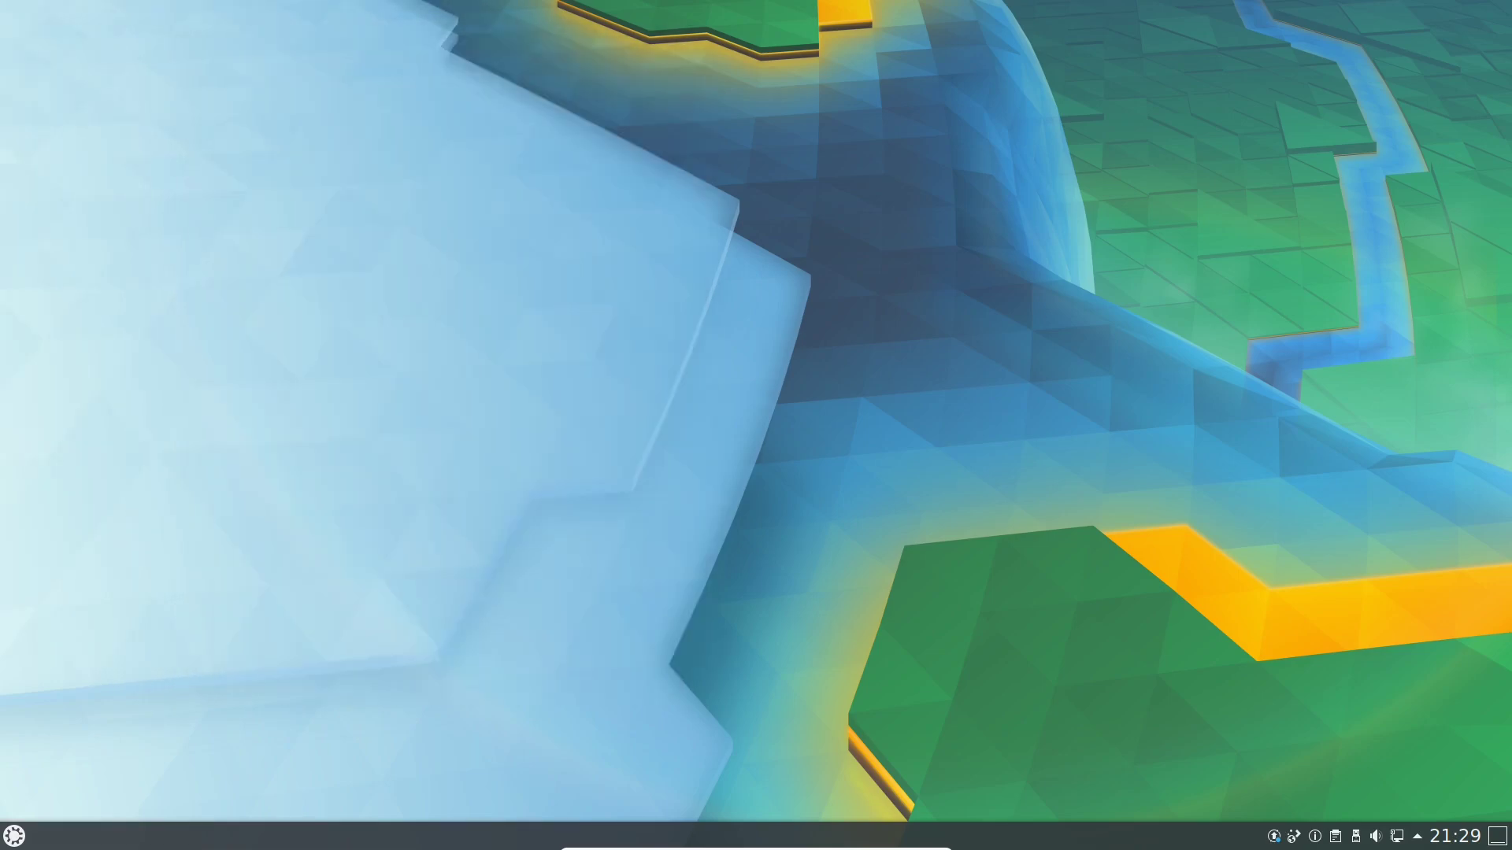
left_click(14, 836)
Launch GParted from System with the admin password, select /dev/sda5, then close it.
mouse_move(115, 781)
key("Up")
key("Up")
key("Right")
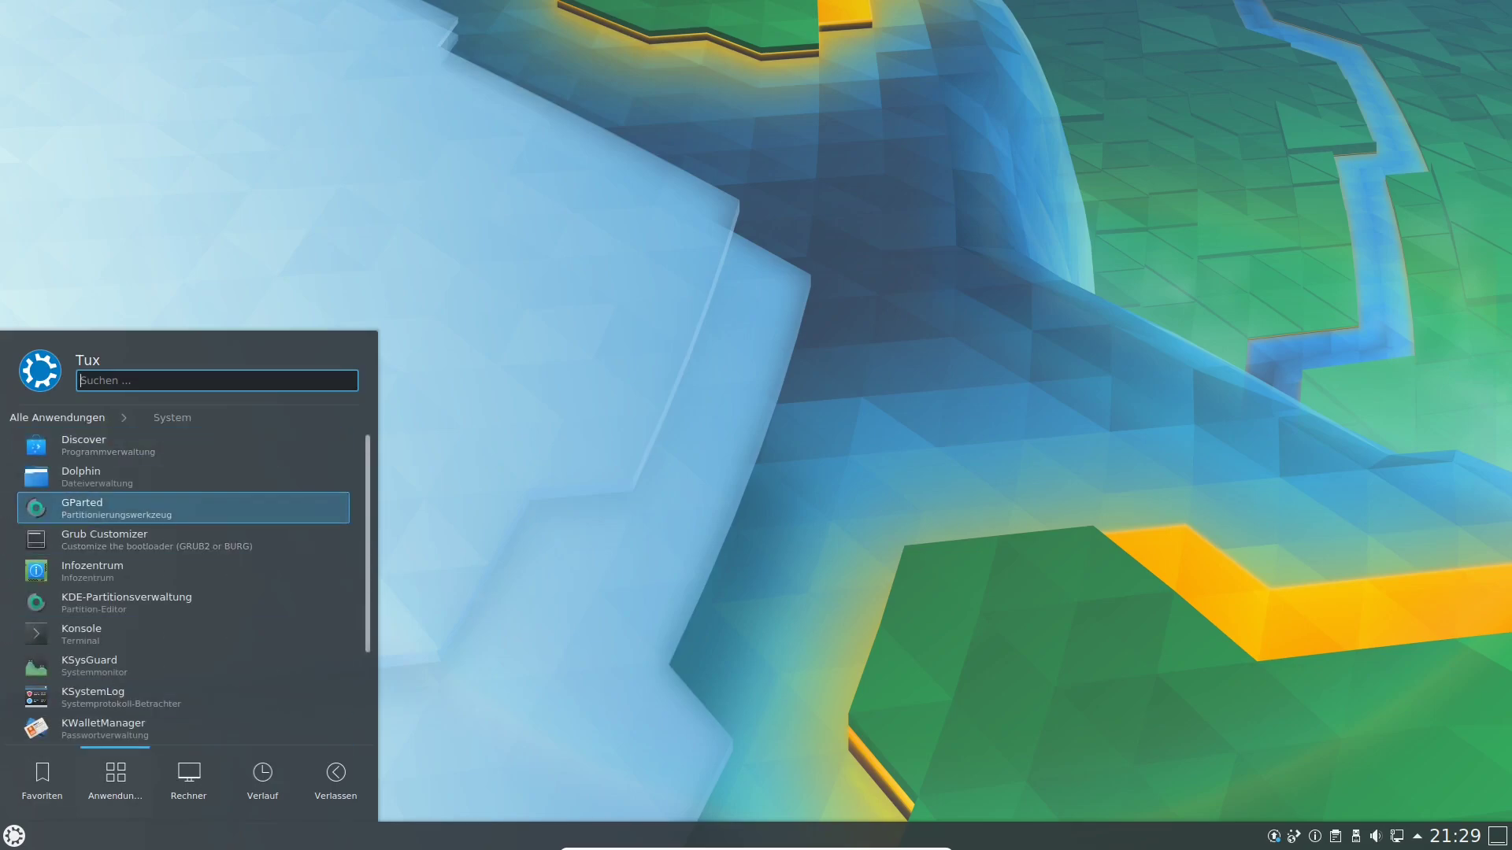
key("Return")
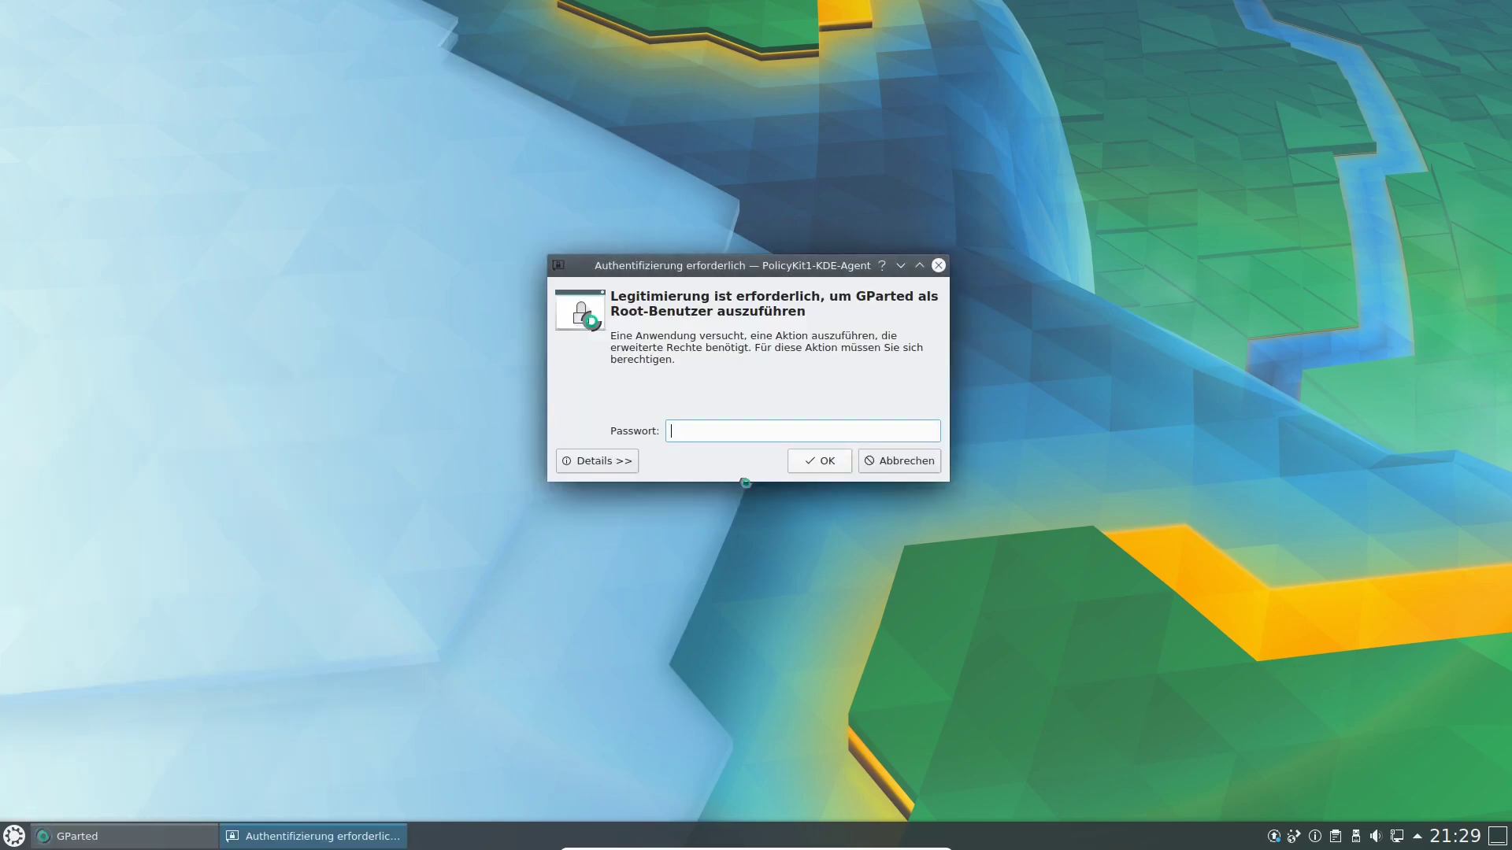
type("********")
key("Return")
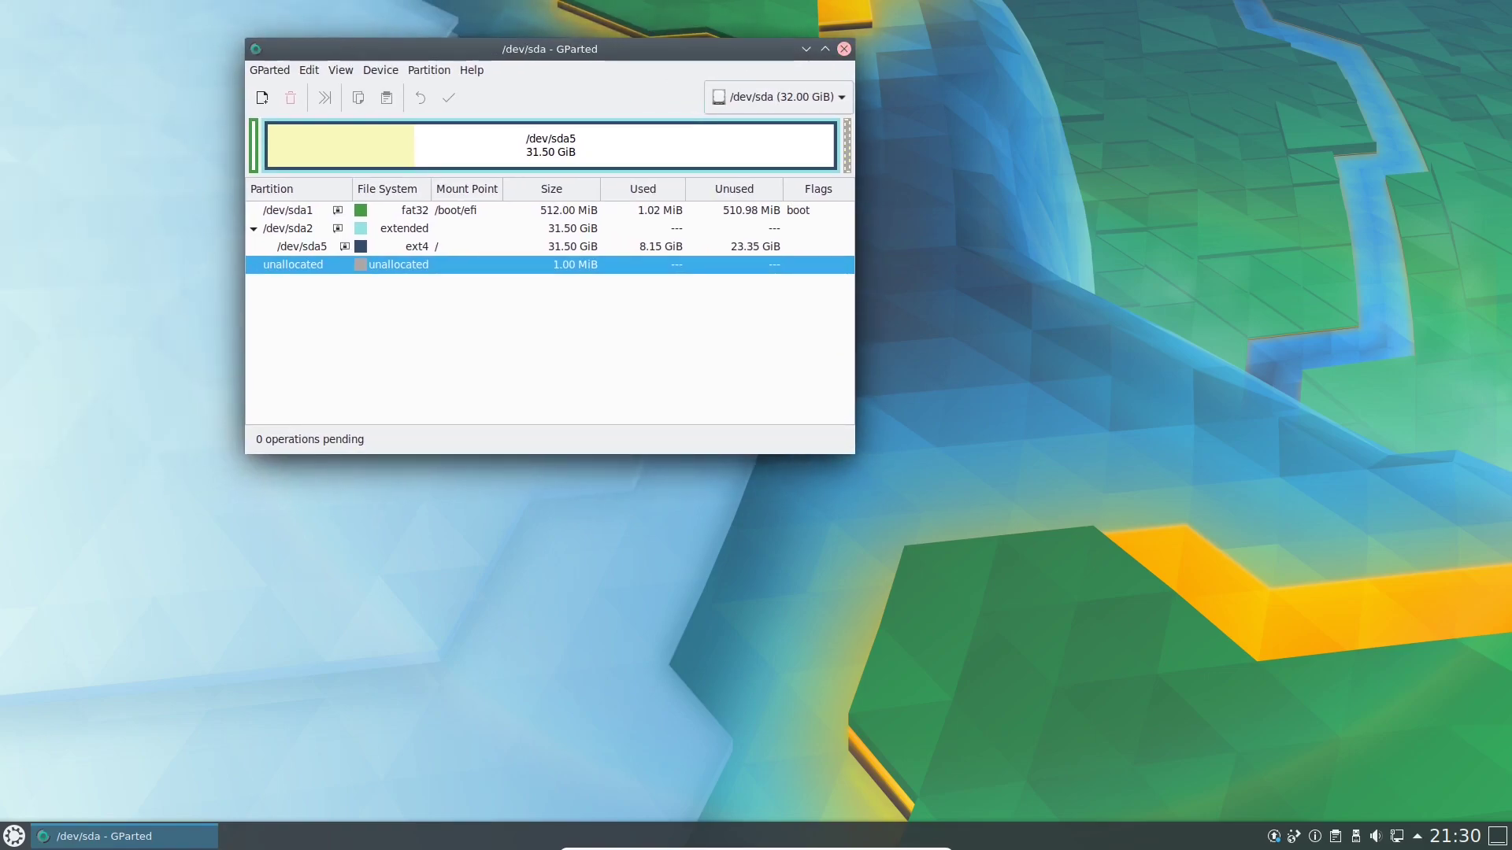
left_click(549, 246)
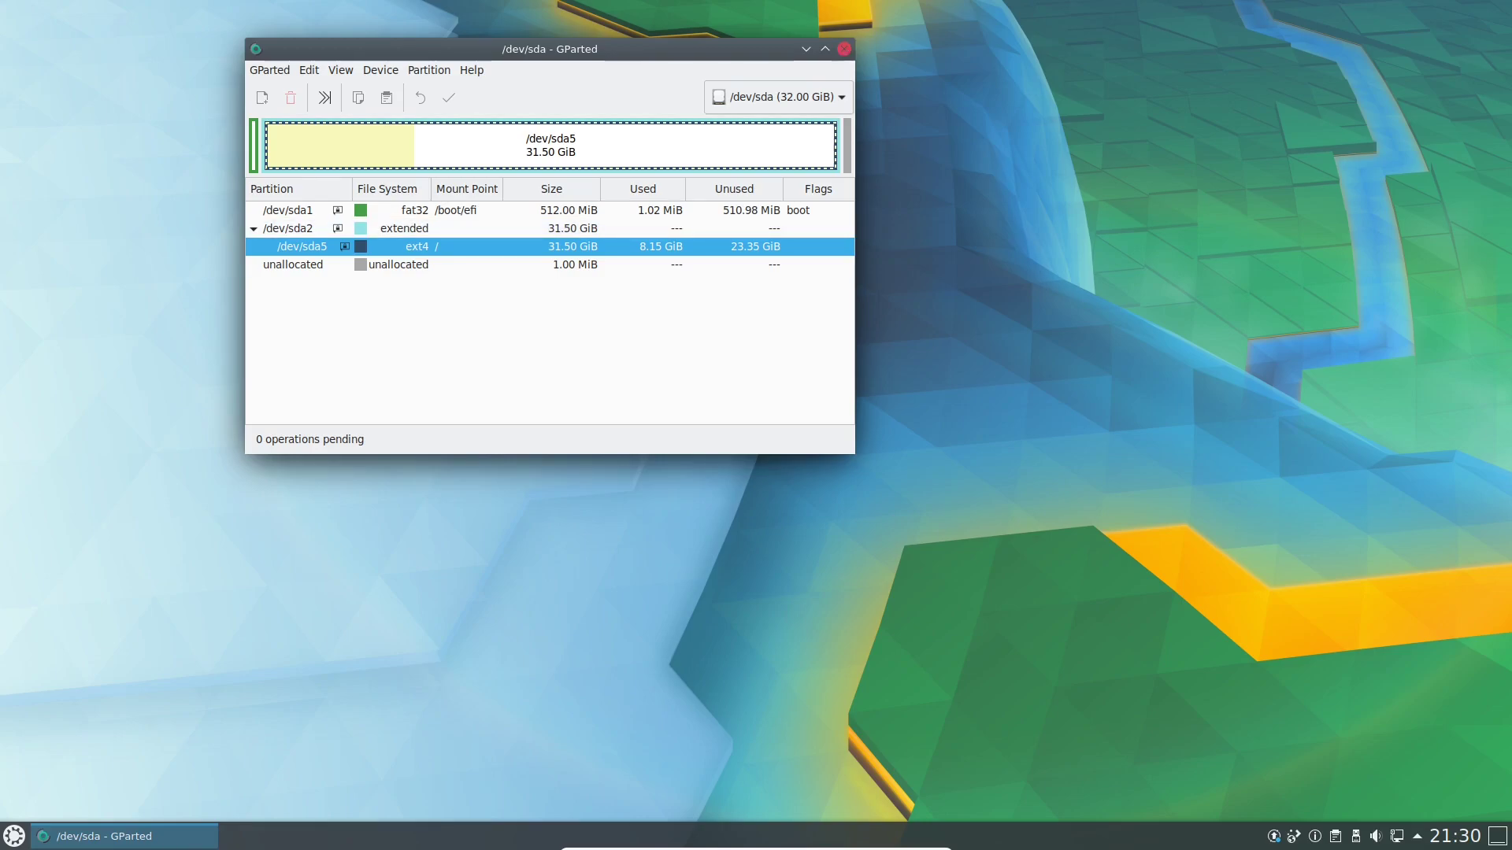
left_click(844, 49)
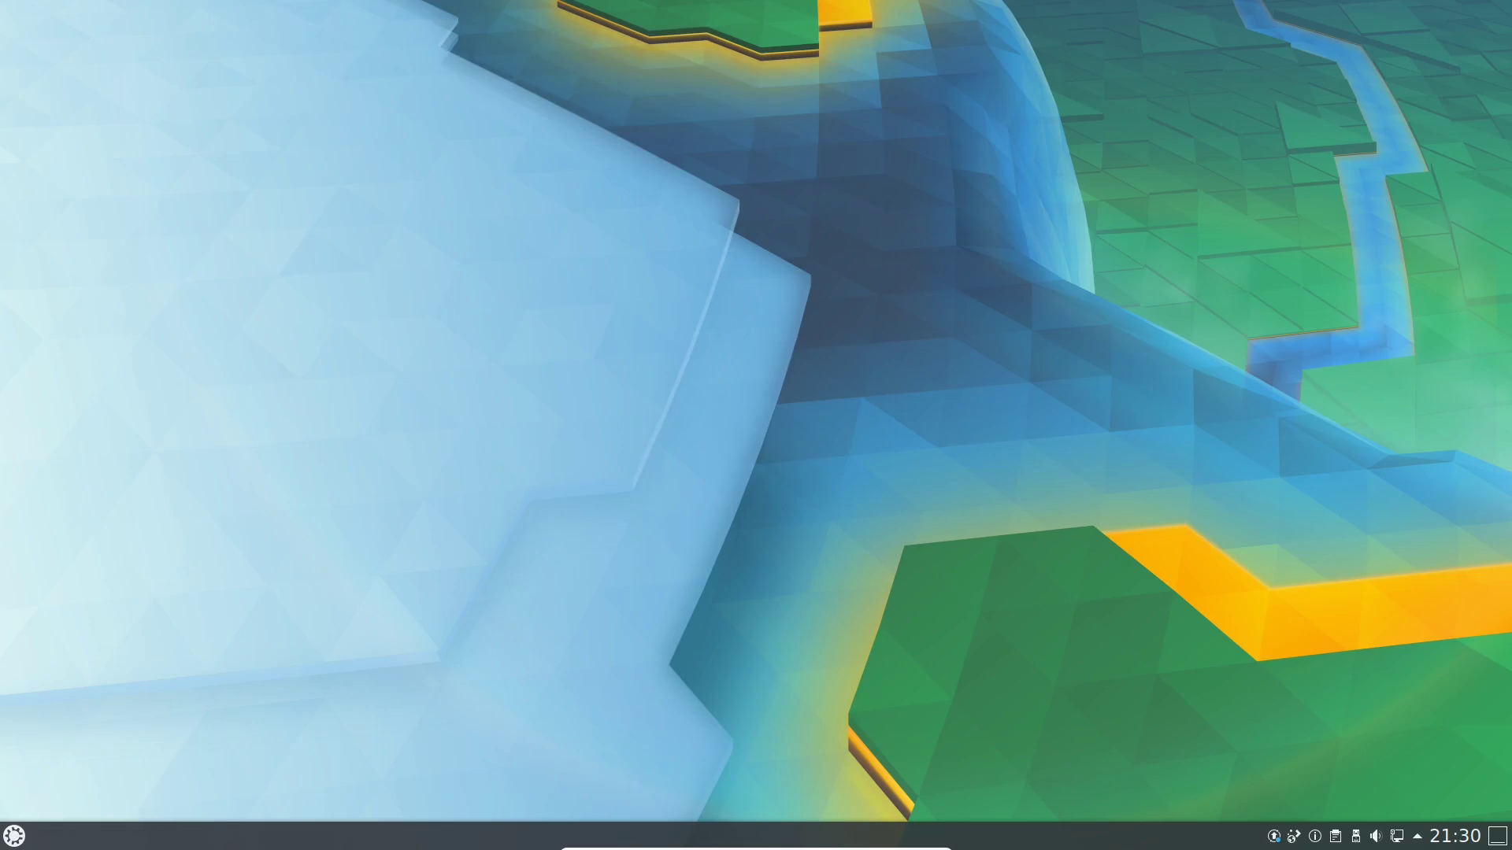
Launch Wacom-Tabletterkennung from the launcher's Einstellungen category.
left_click(14, 836)
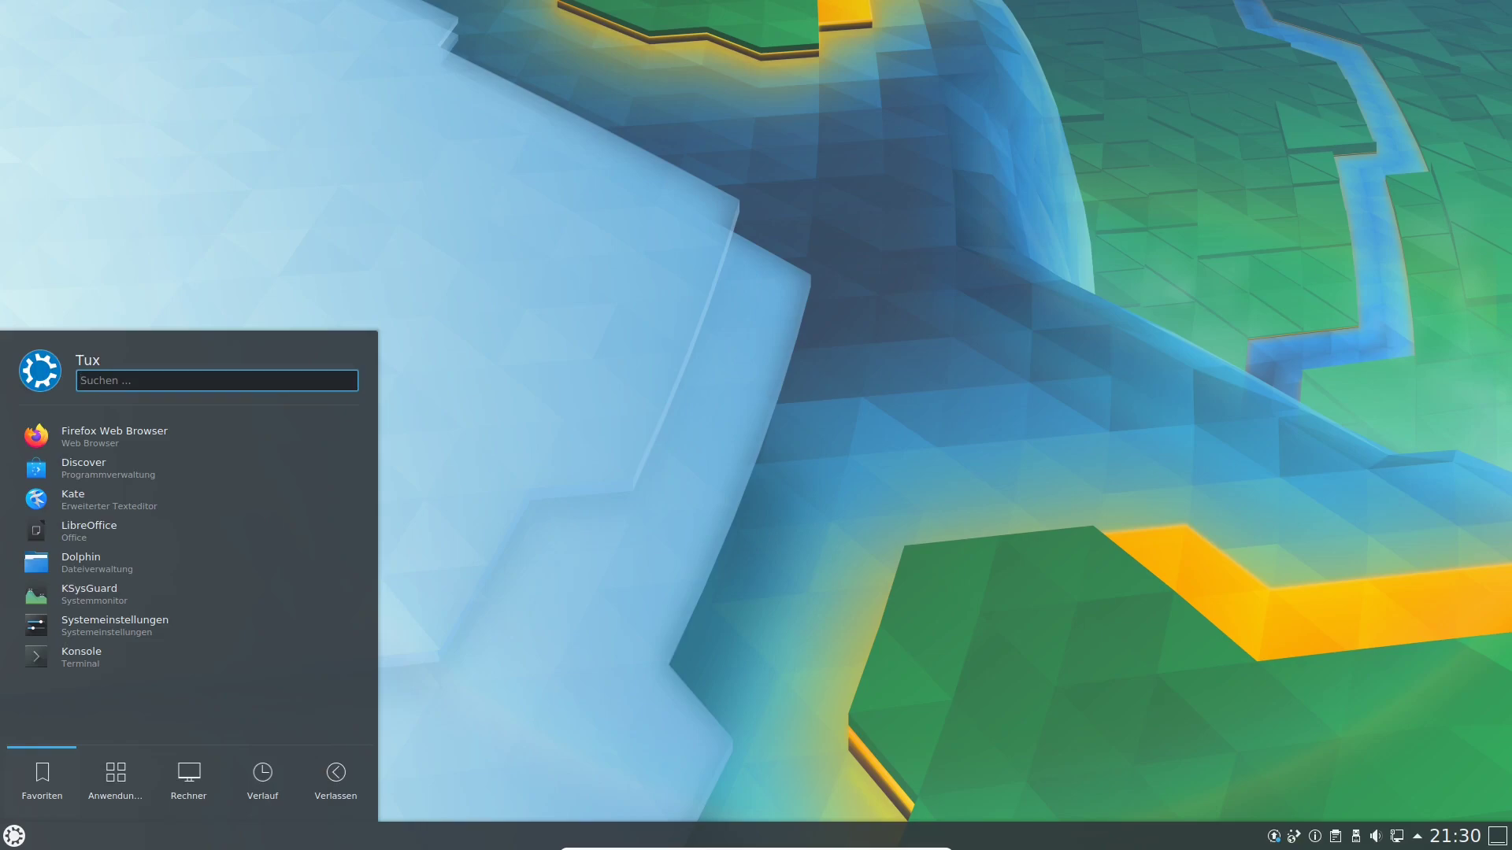
type("soft")
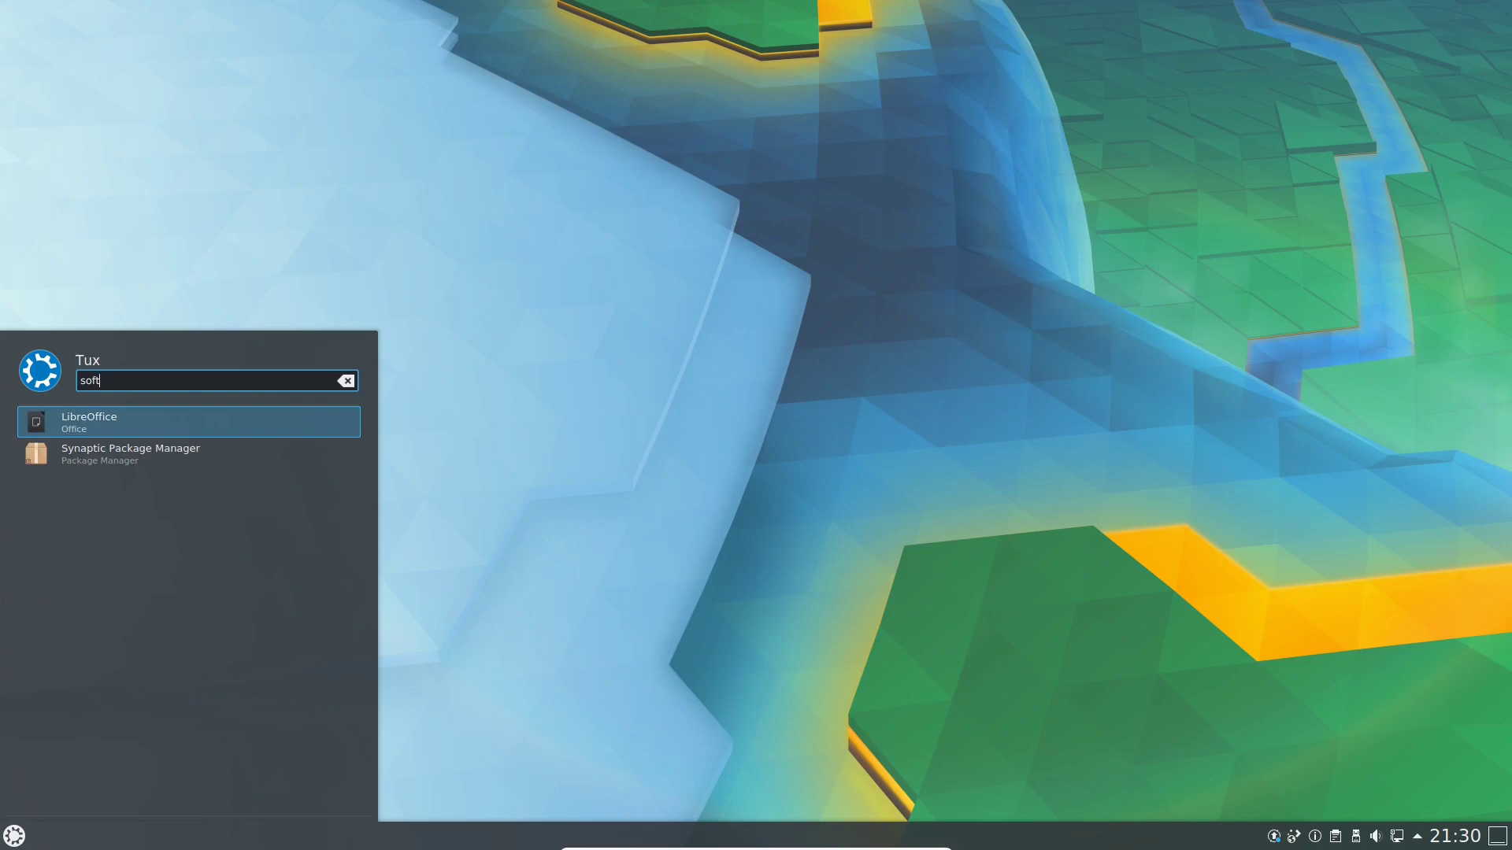
key("BackSpace")
key("BackSpace")
key("BackSpace")
key("BackSpace")
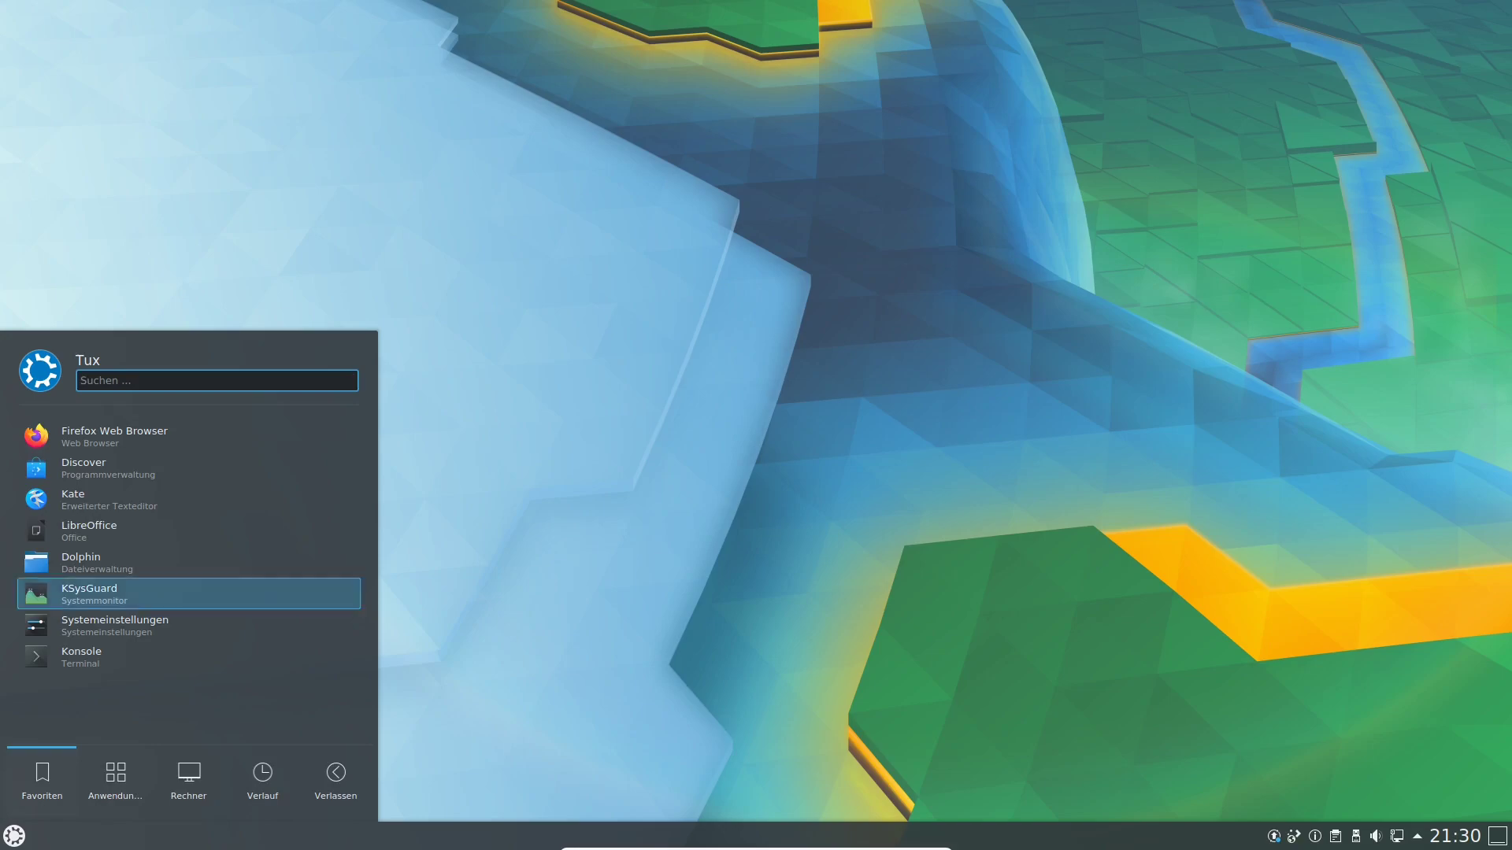
key("Right")
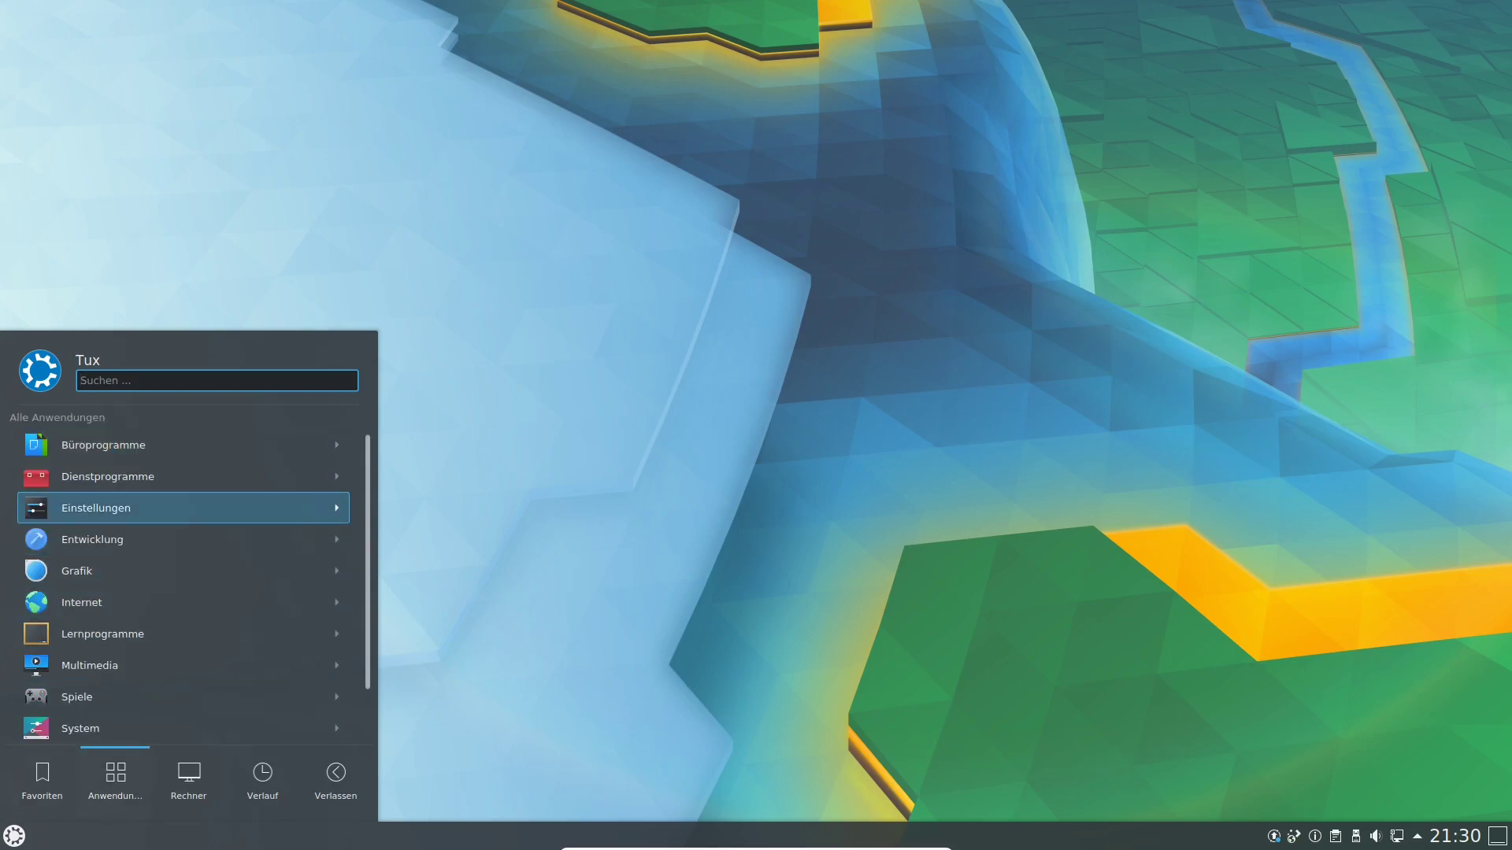
left_click(115, 508)
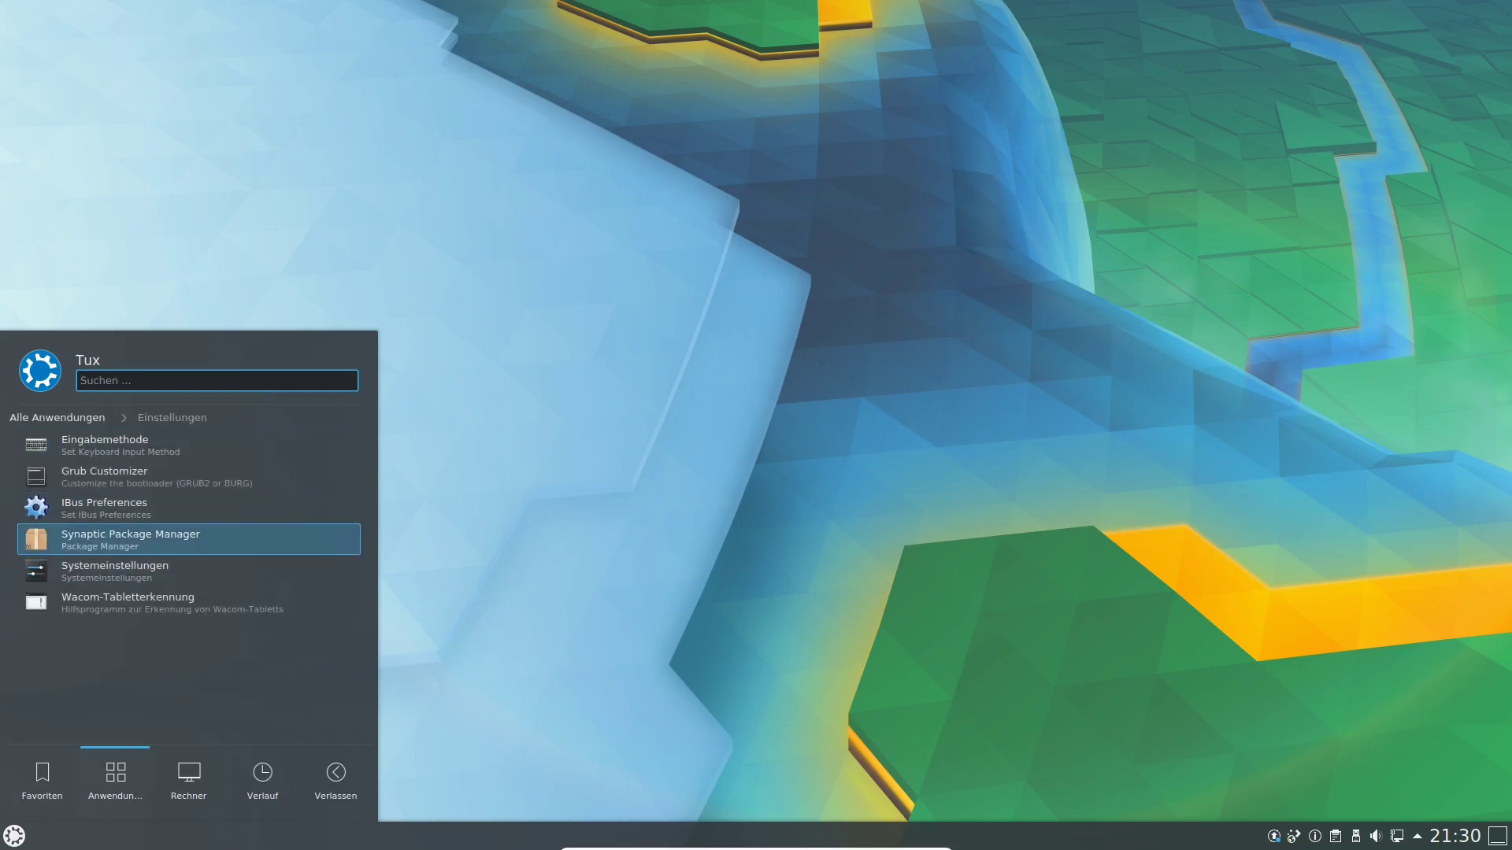
key("Down")
key("Down")
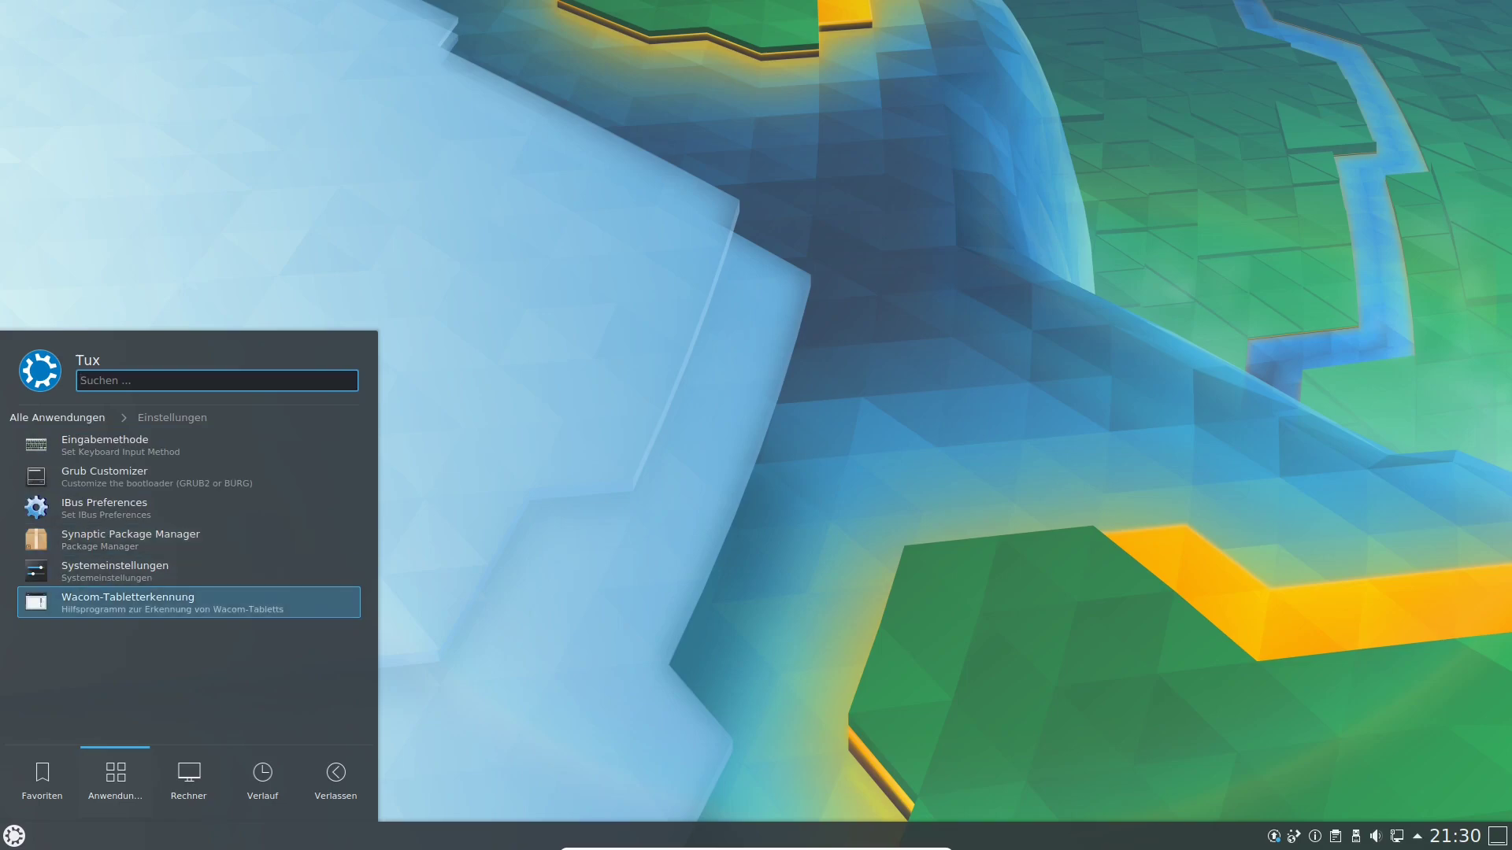
key("Return")
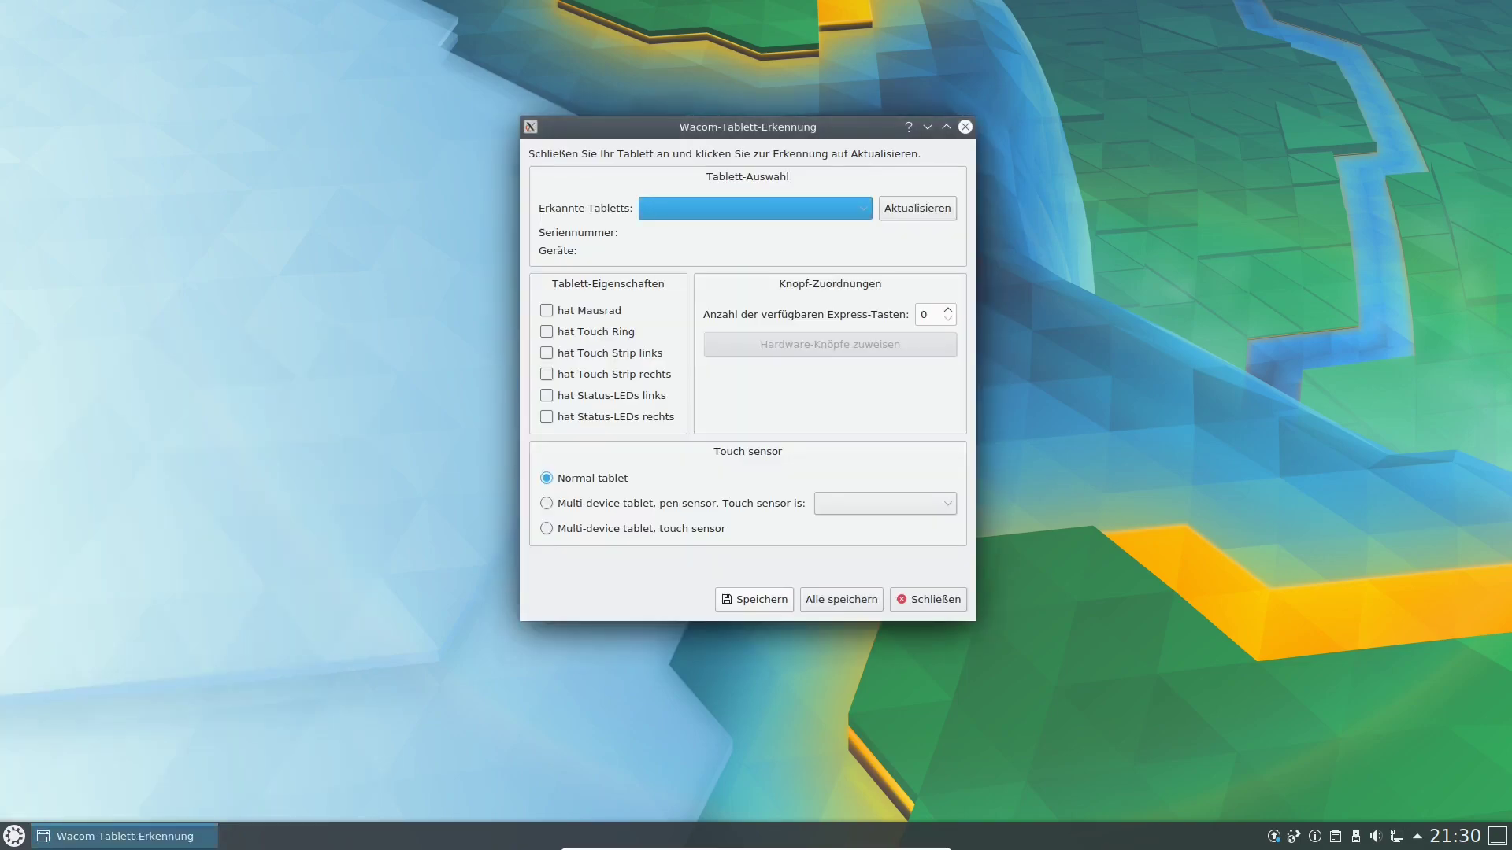
Close the tablet detection window and reopen the application launcher.
left_click_drag(748, 127, 701, 103)
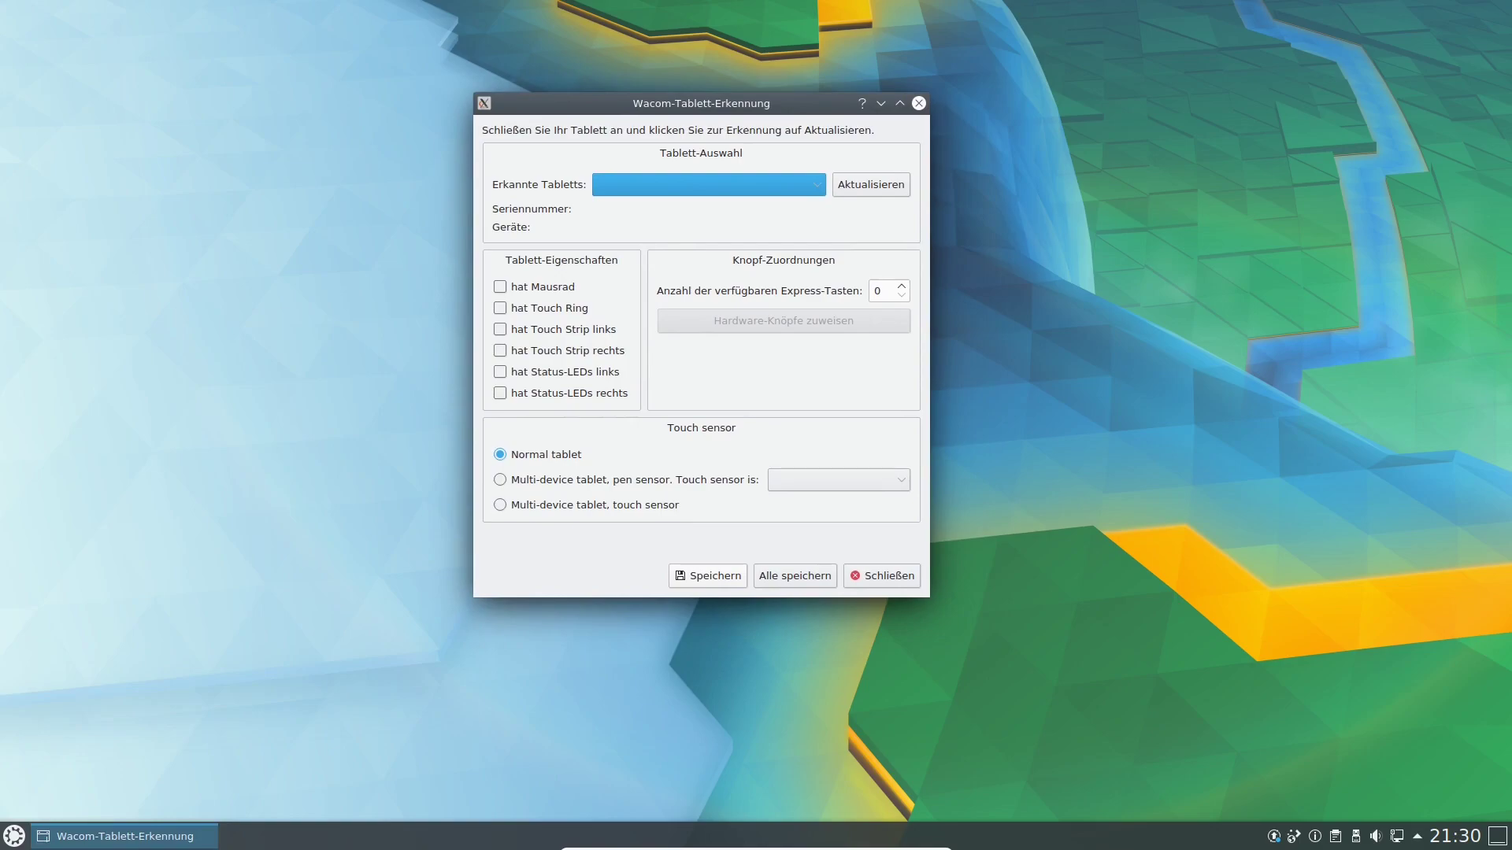
left_click(882, 576)
key("super")
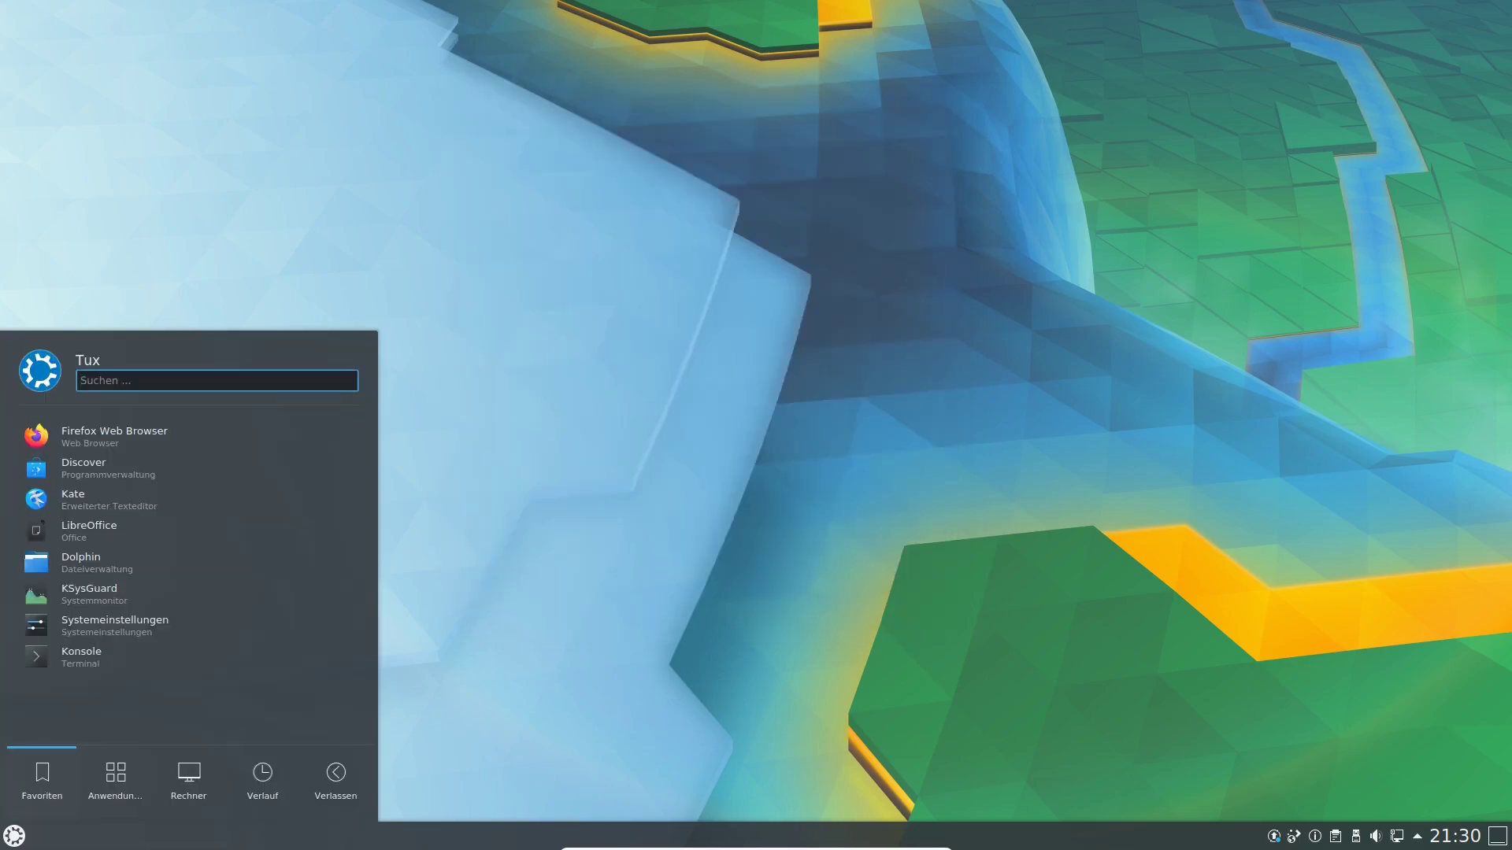
type("sys")
key("Down")
key("Down")
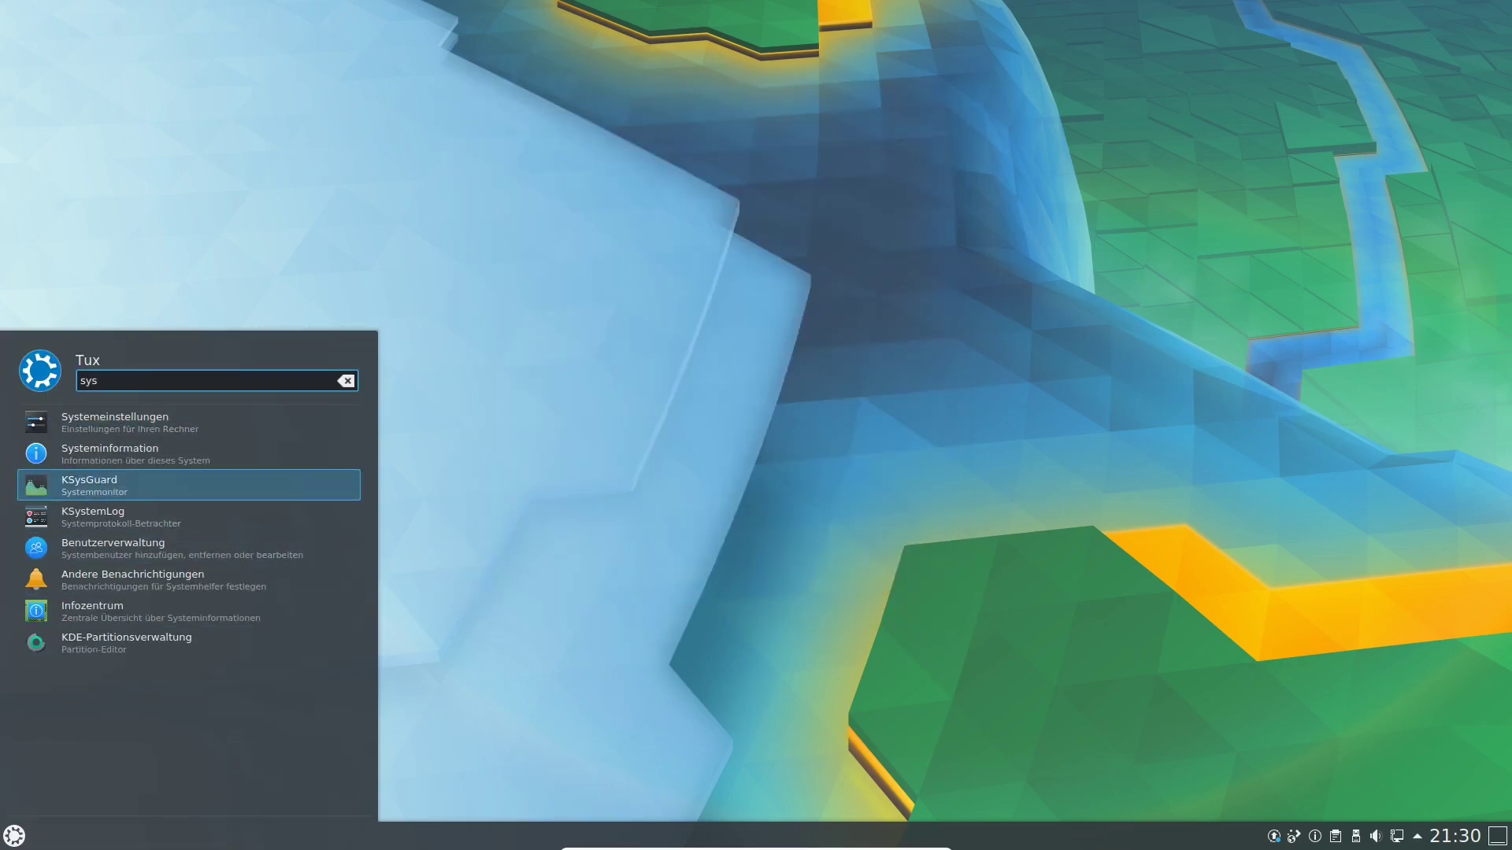
key("Down")
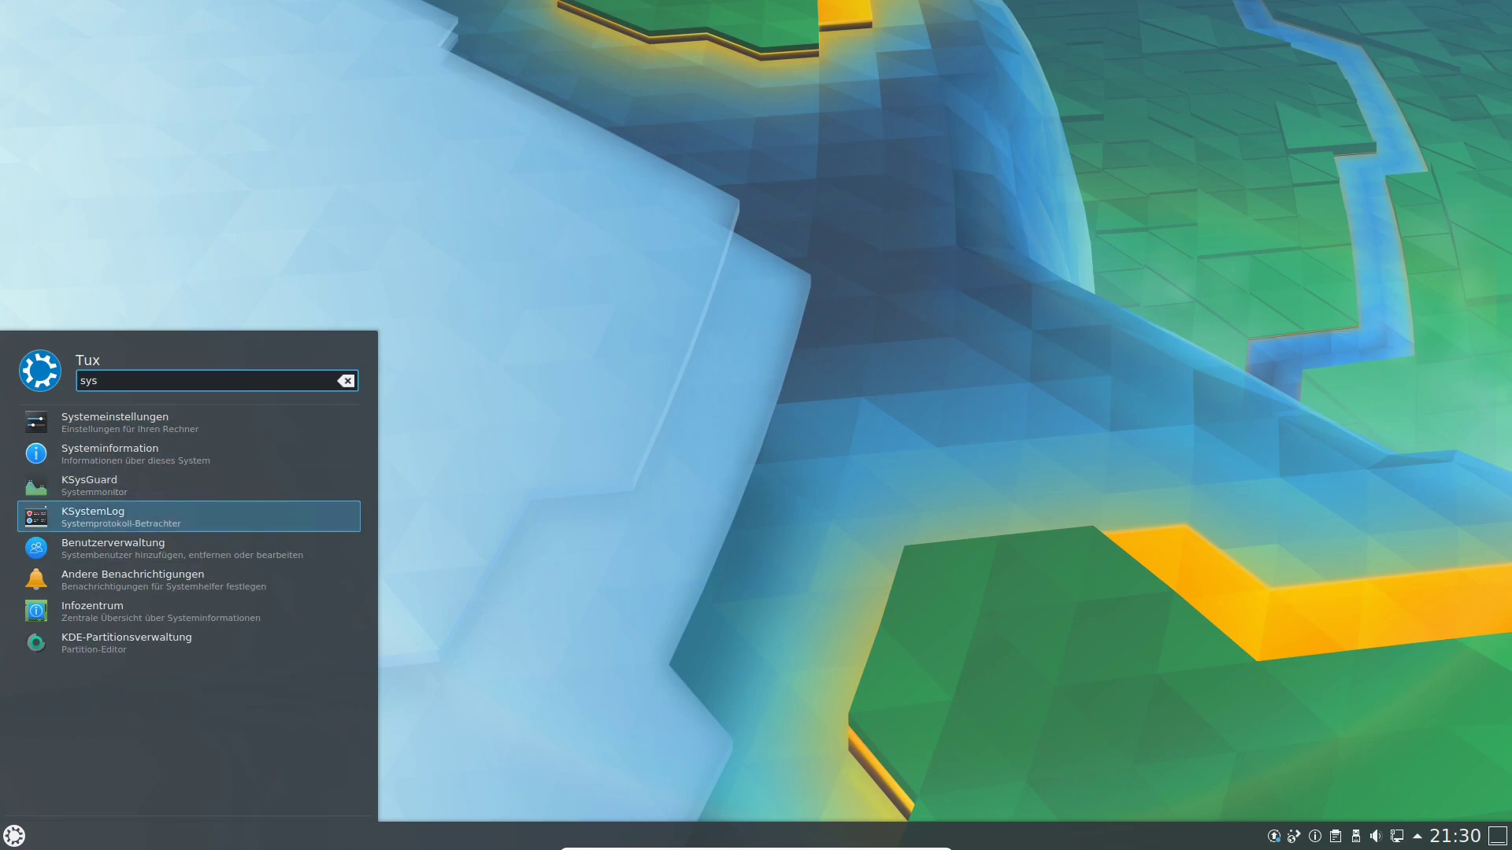
key("Down")
key("Down")
key("Down")
key("Down")
key("Return")
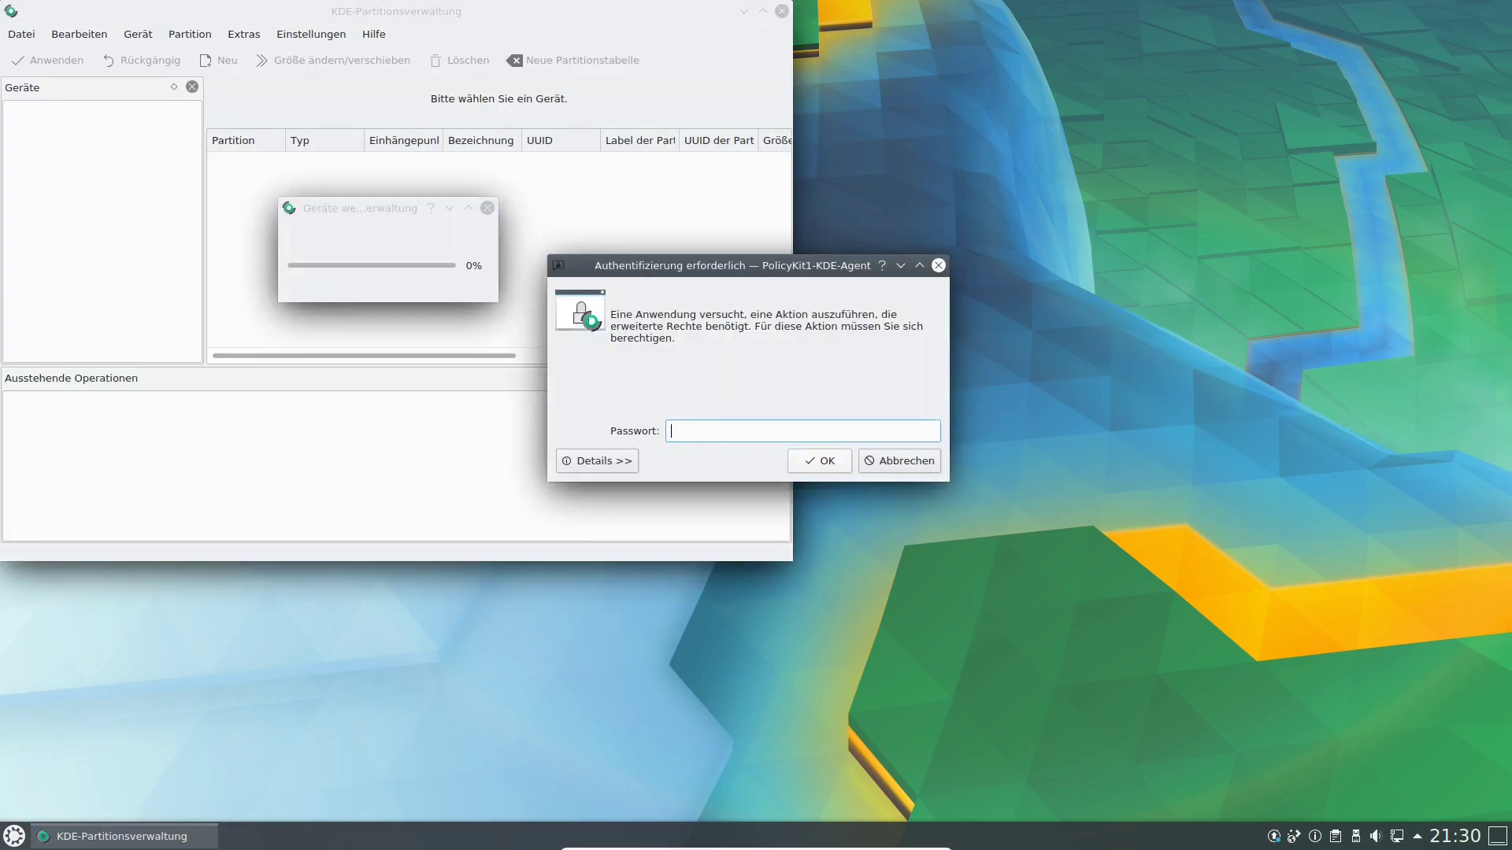
type("*******")
key("Return")
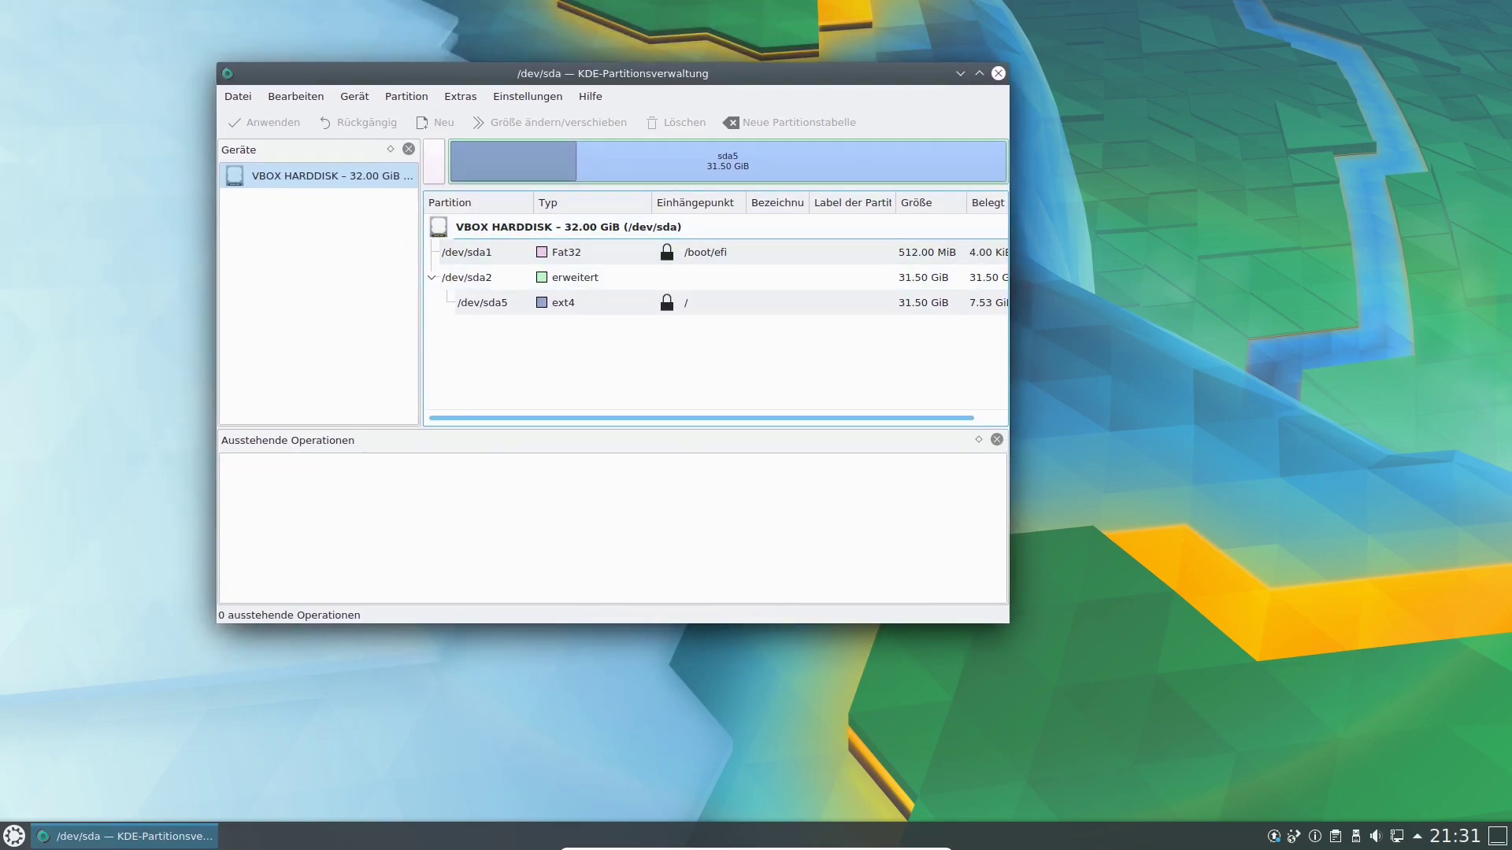
left_click(997, 74)
Launch Synaptic via an 'sy' search, authorise it, and dismiss the Quick Introduction.
key("super")
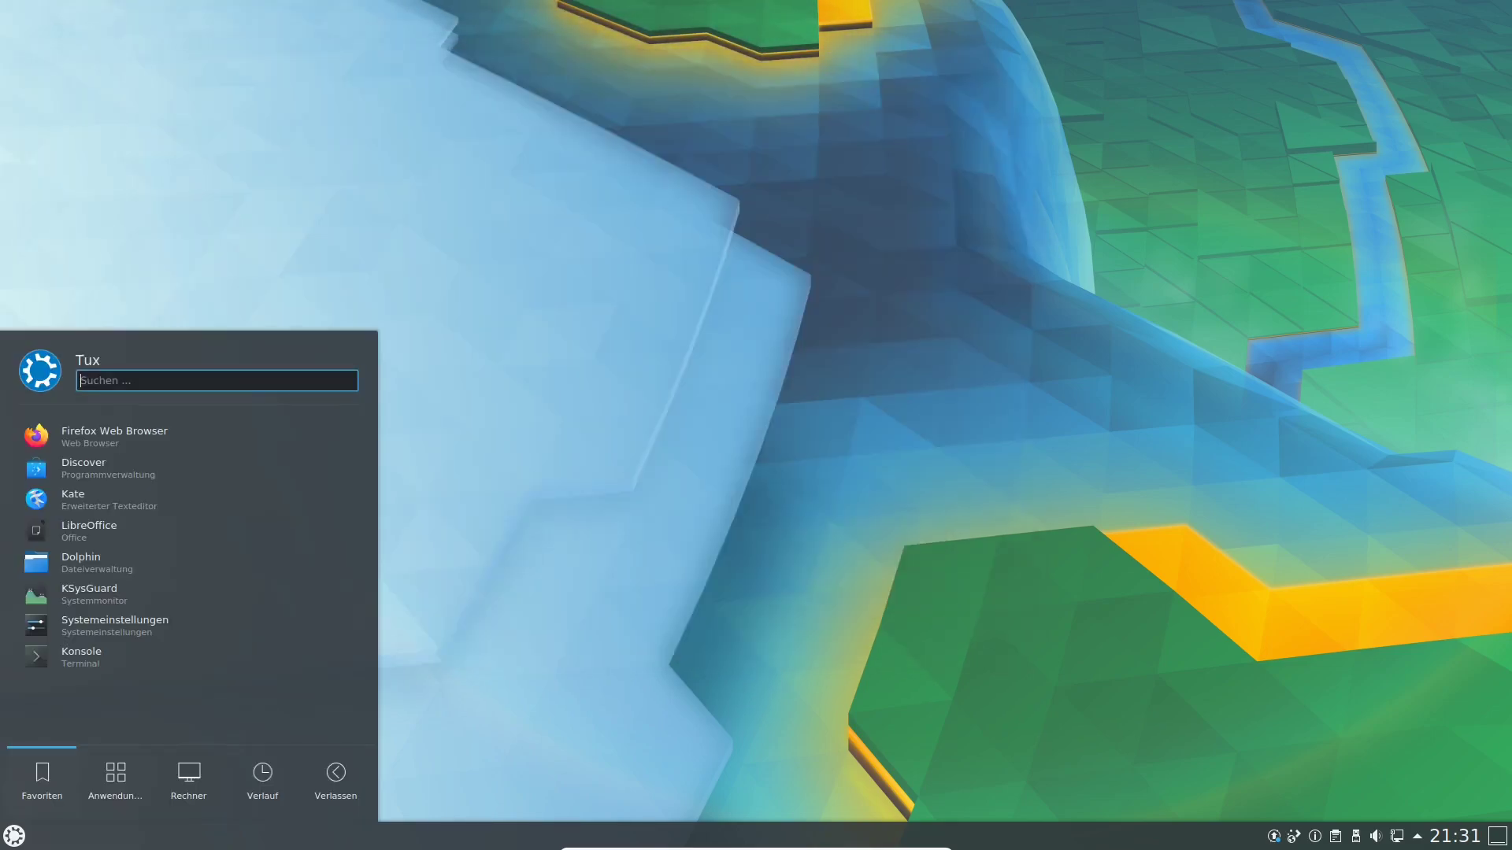
type("sy")
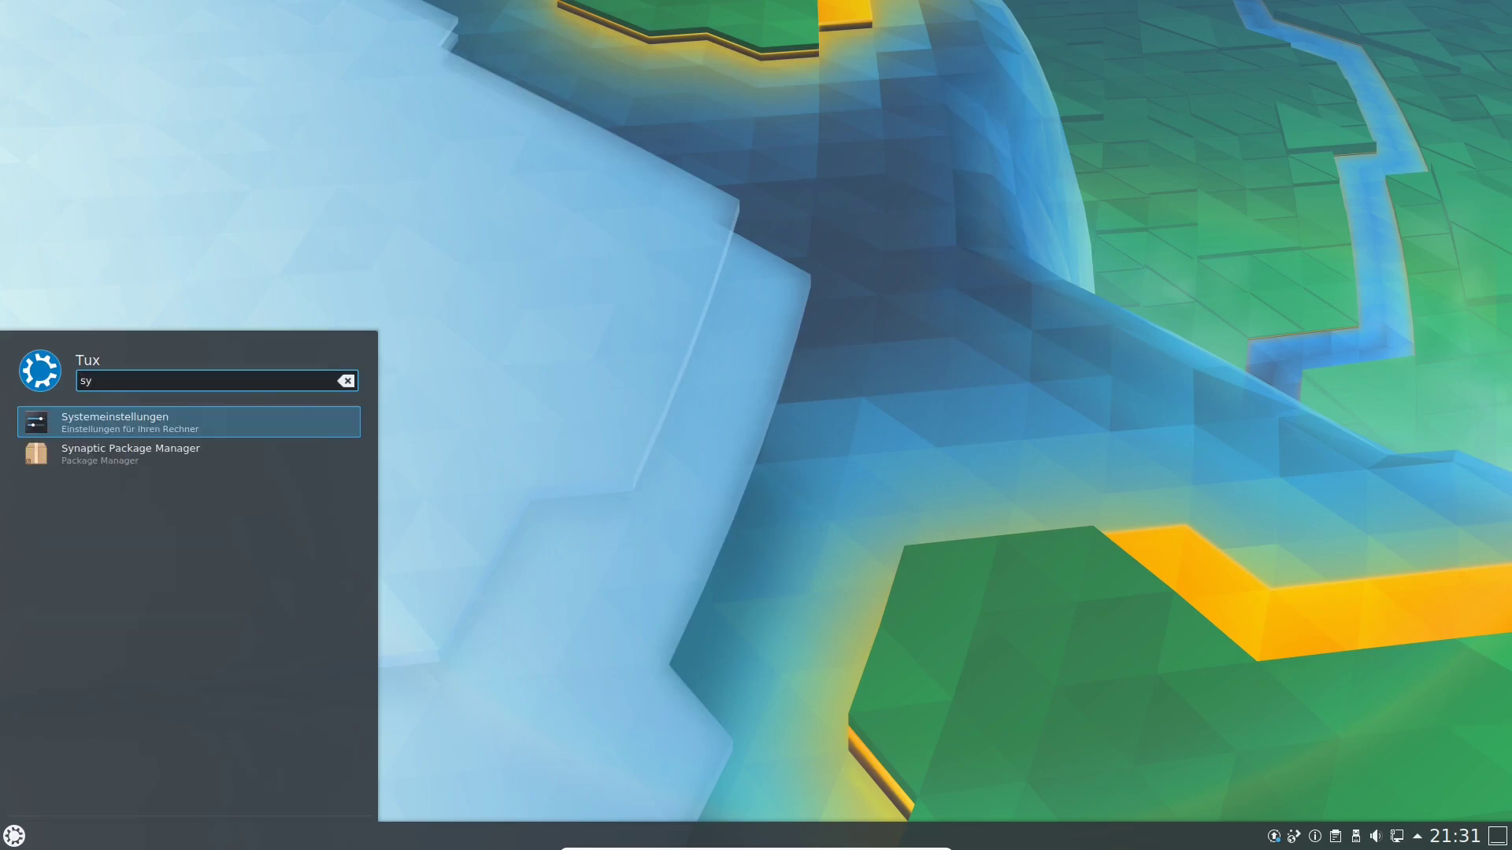
key("Down")
key("Return")
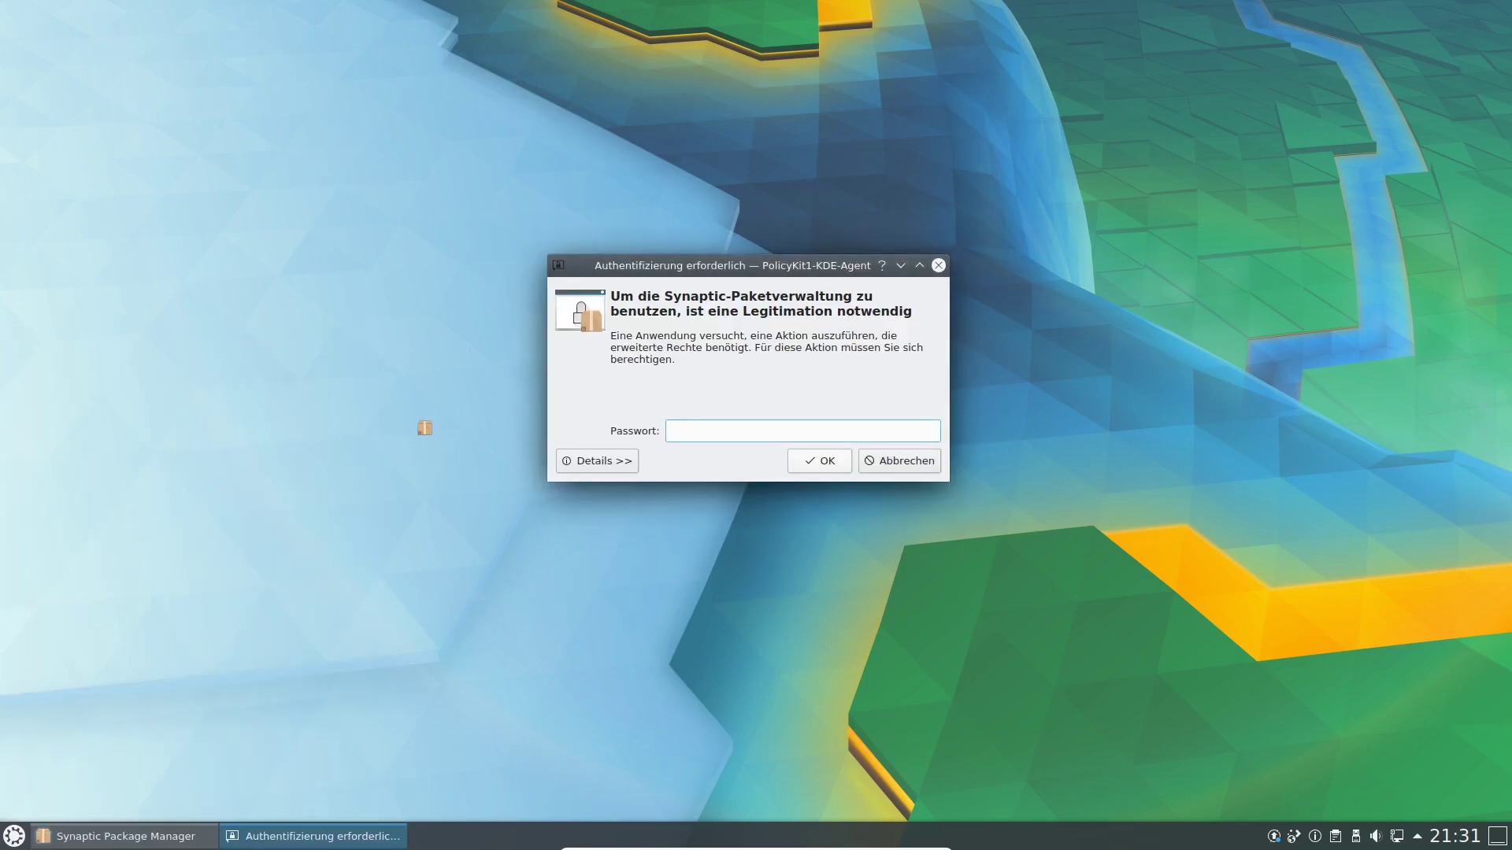
key("Return")
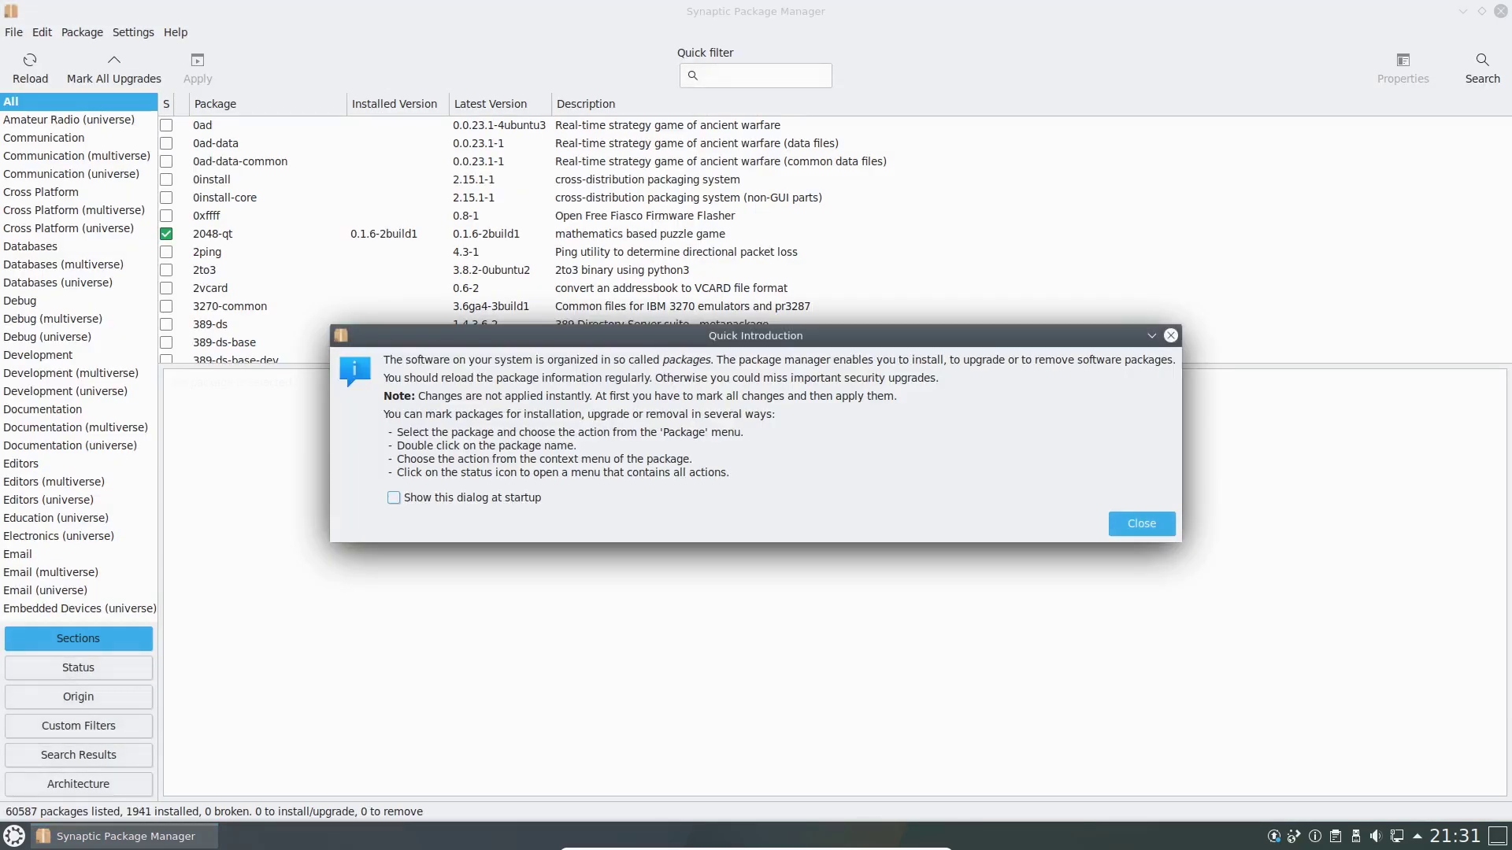
left_click(393, 497)
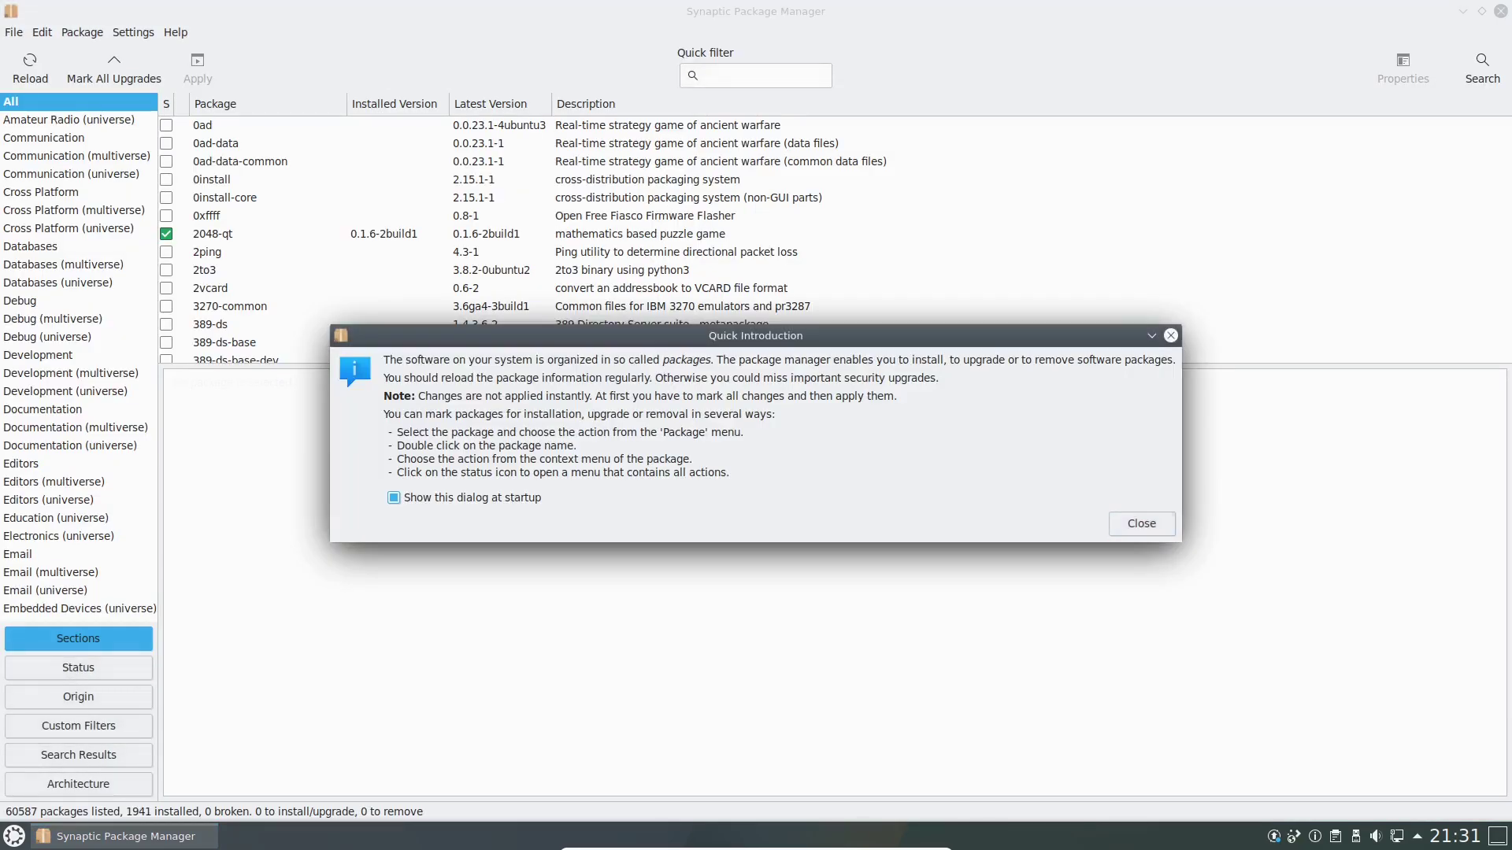
left_click(1142, 524)
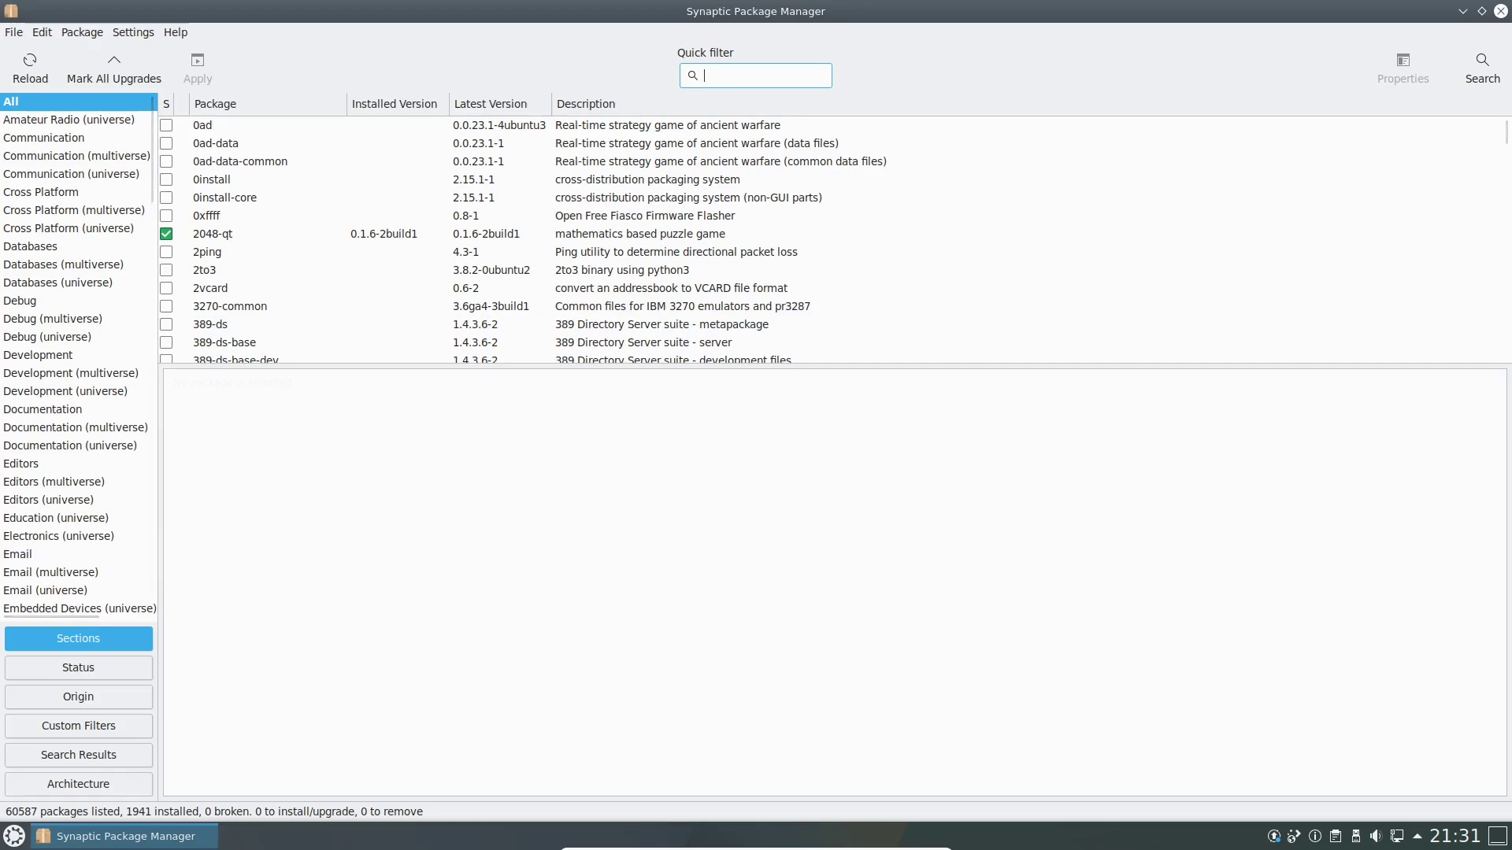
Quick-filter packages by 'opera' and sort the 226 results by package name.
type("opera")
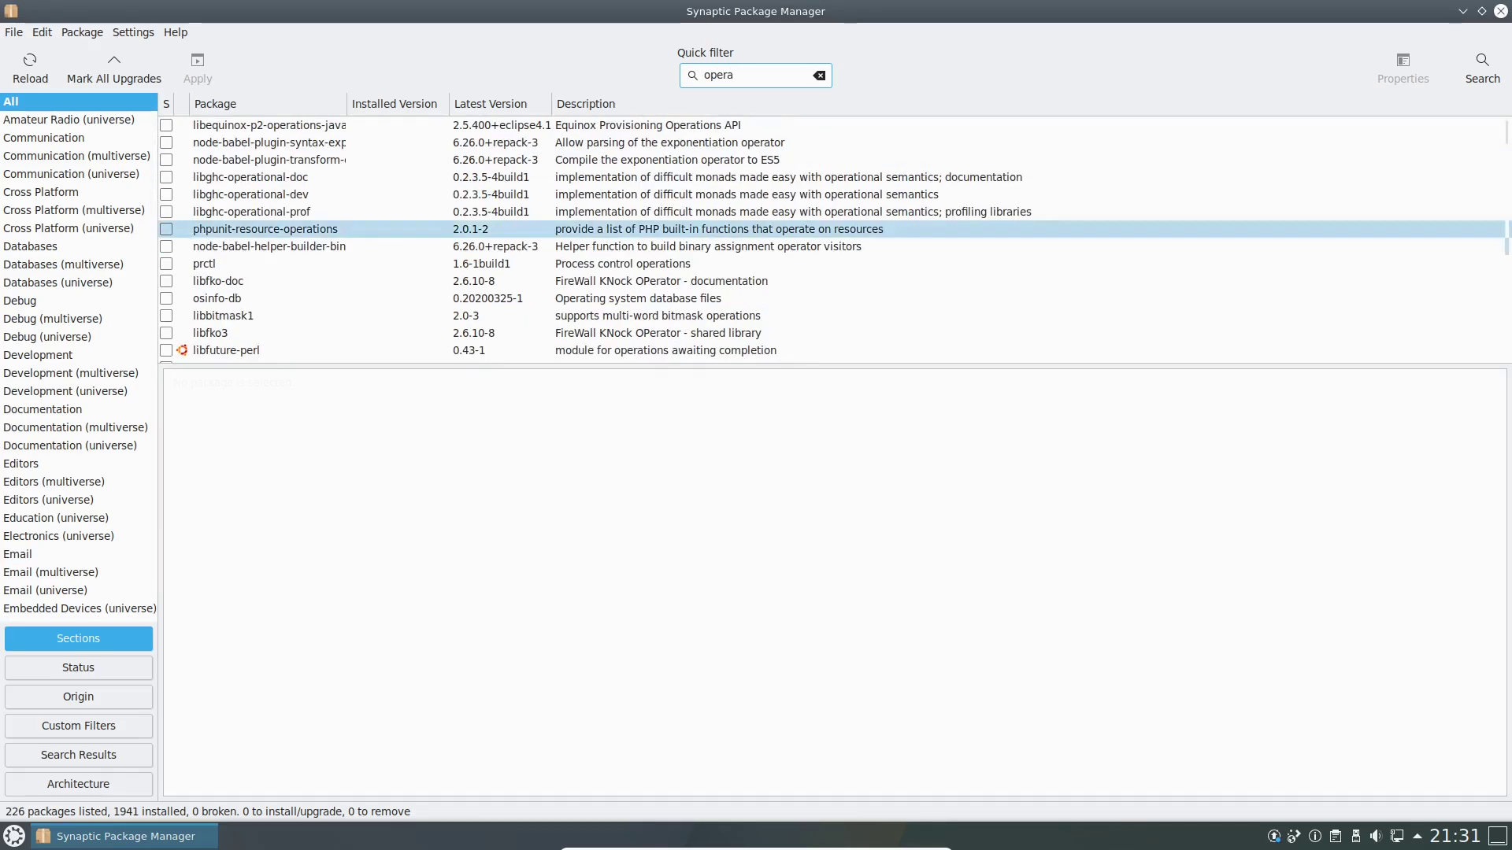
scroll(756, 315, "down", 1)
scroll(756, 307, "down", 3)
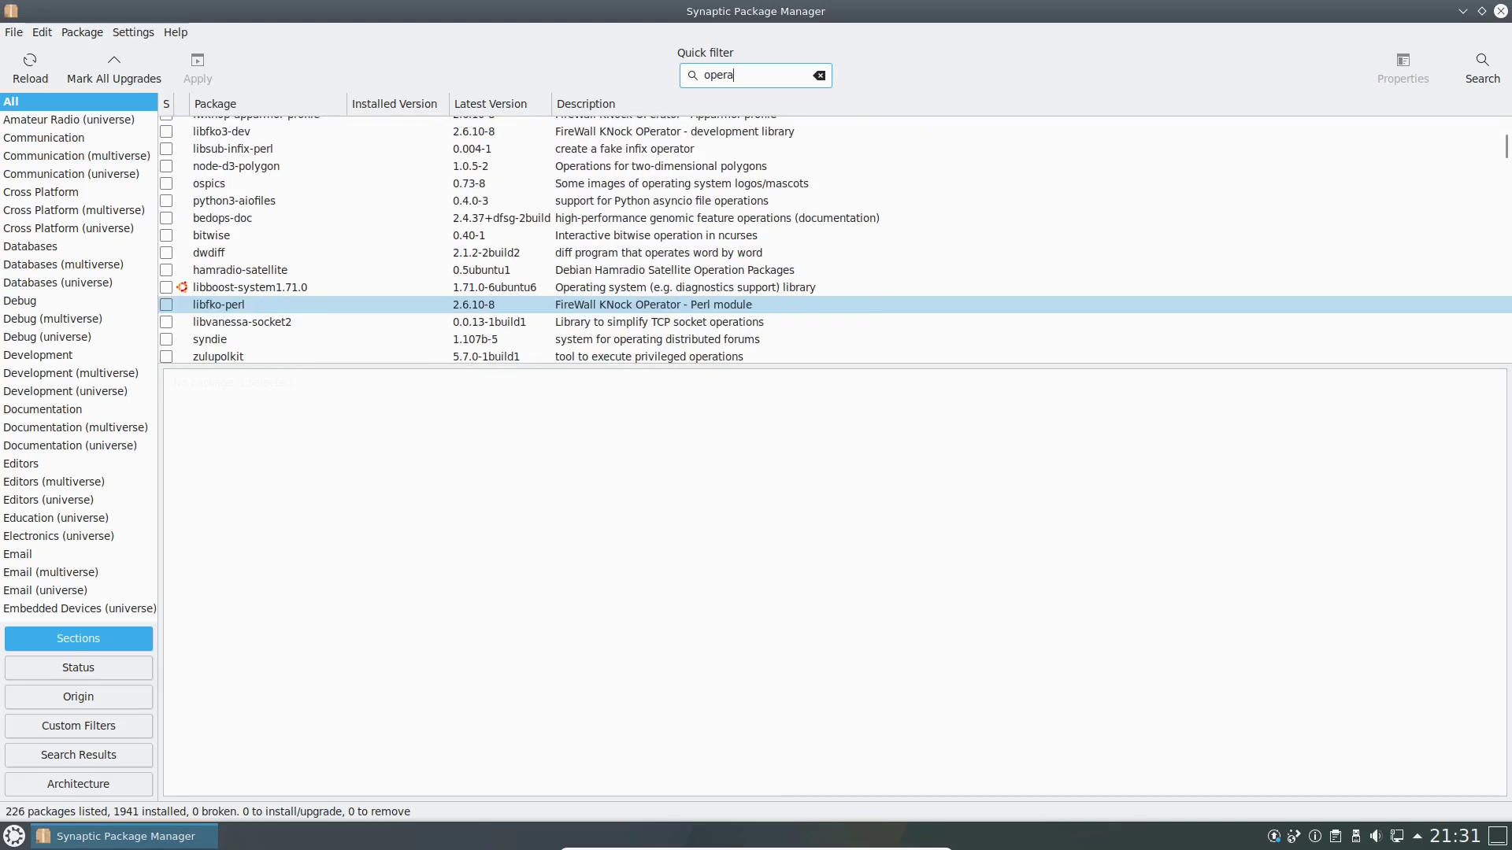
scroll(756, 307, "down", 10)
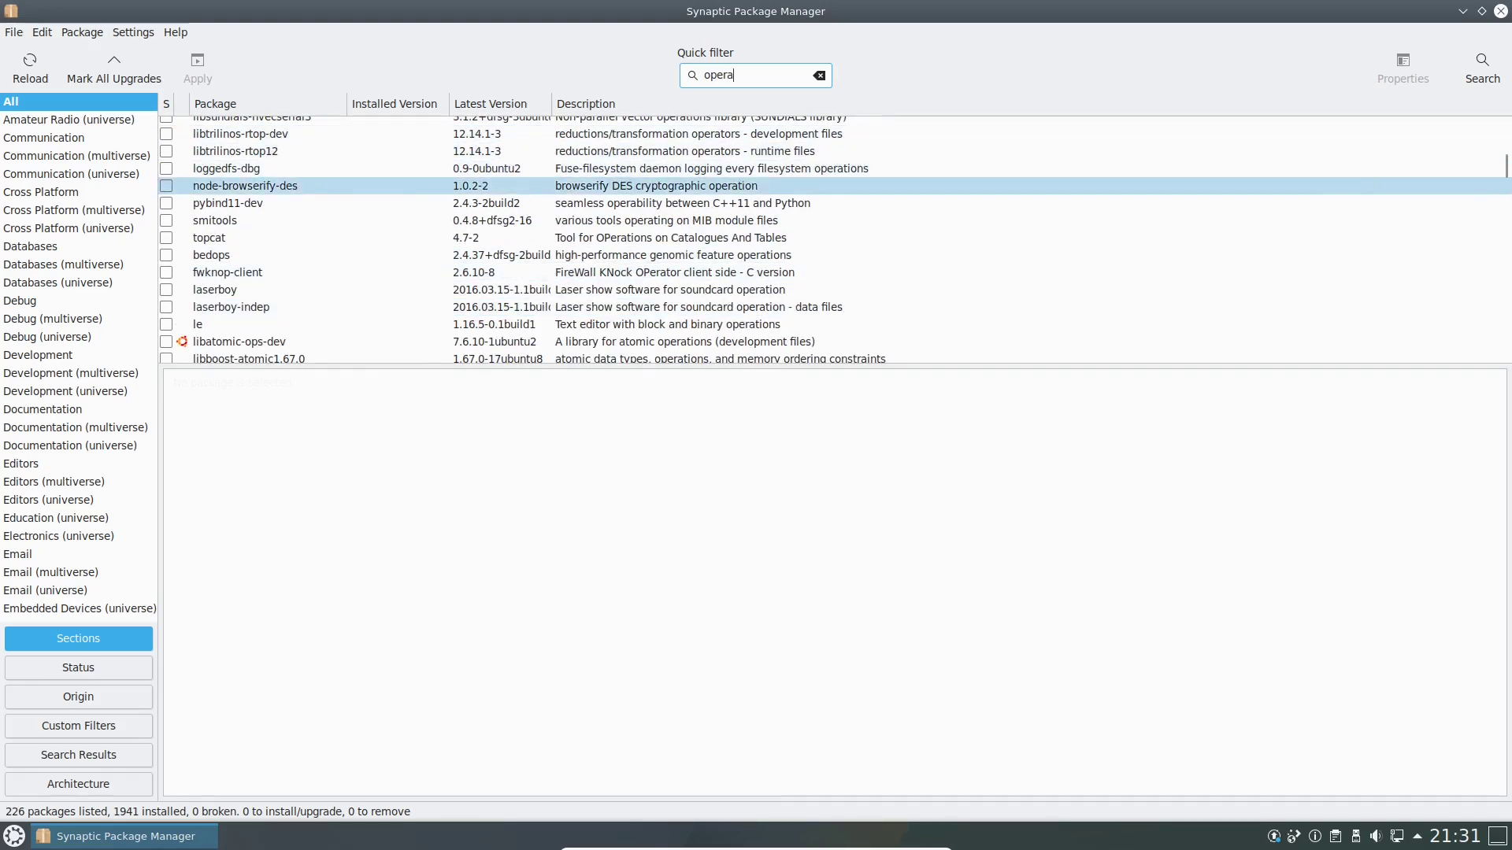
scroll(315, 186, "up", 9)
left_click(267, 104)
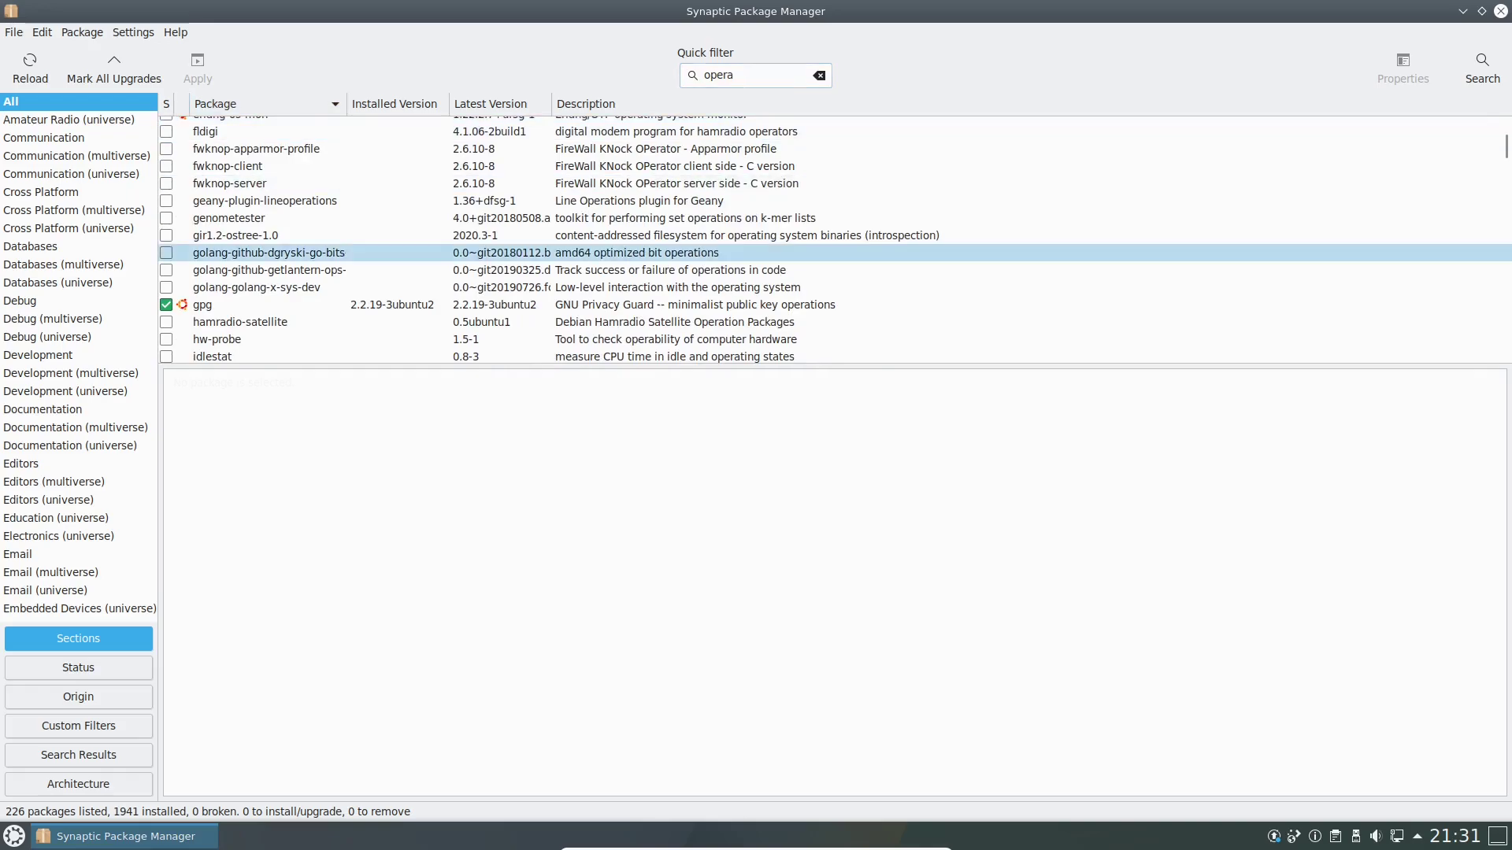
scroll(315, 249, "down", 10)
scroll(315, 236, "down", 12)
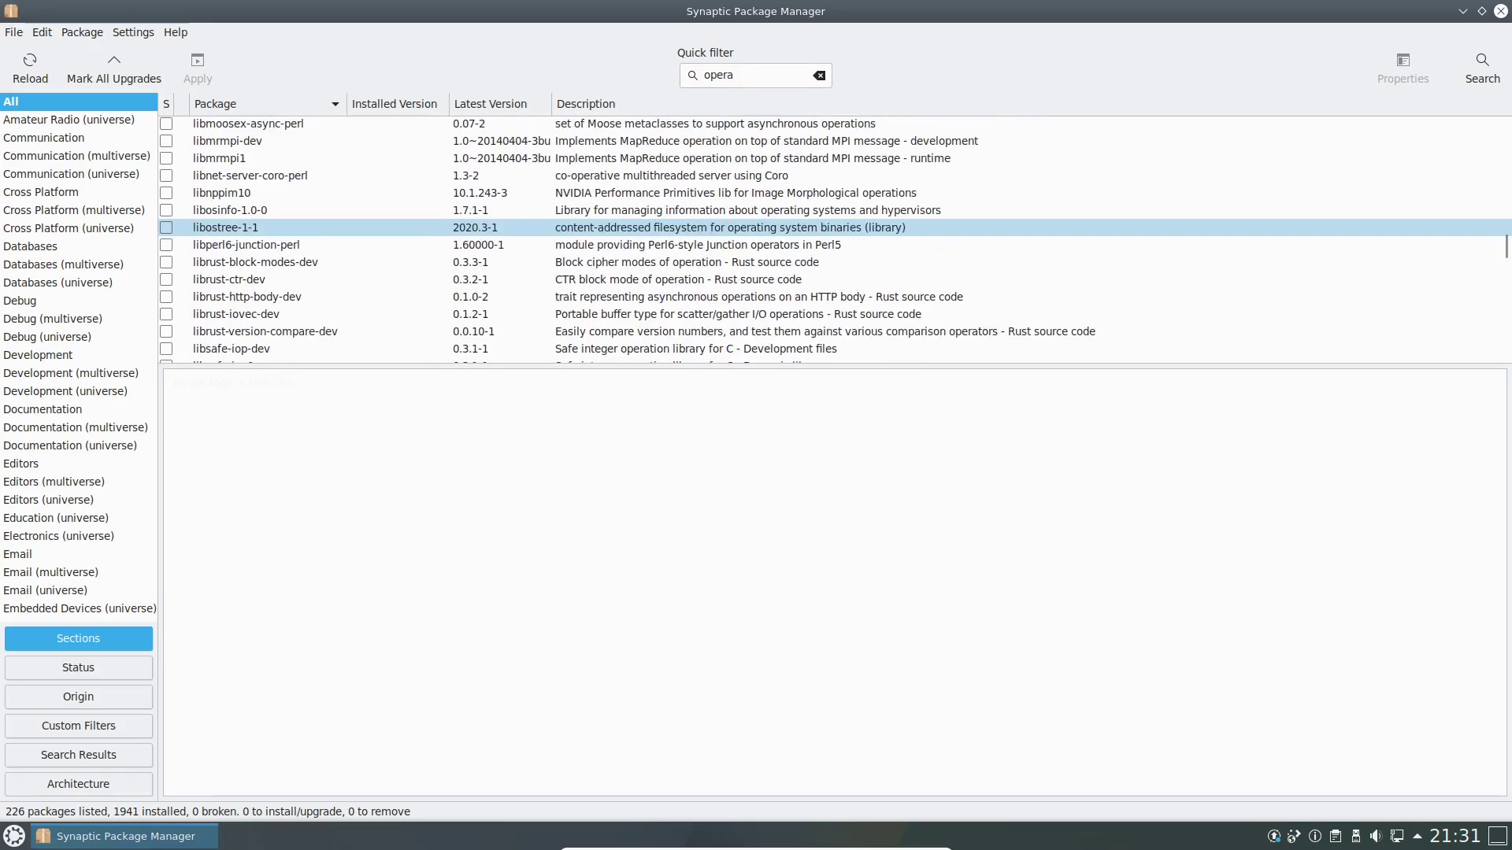
scroll(315, 236, "down", 4)
scroll(756, 236, "down", 20)
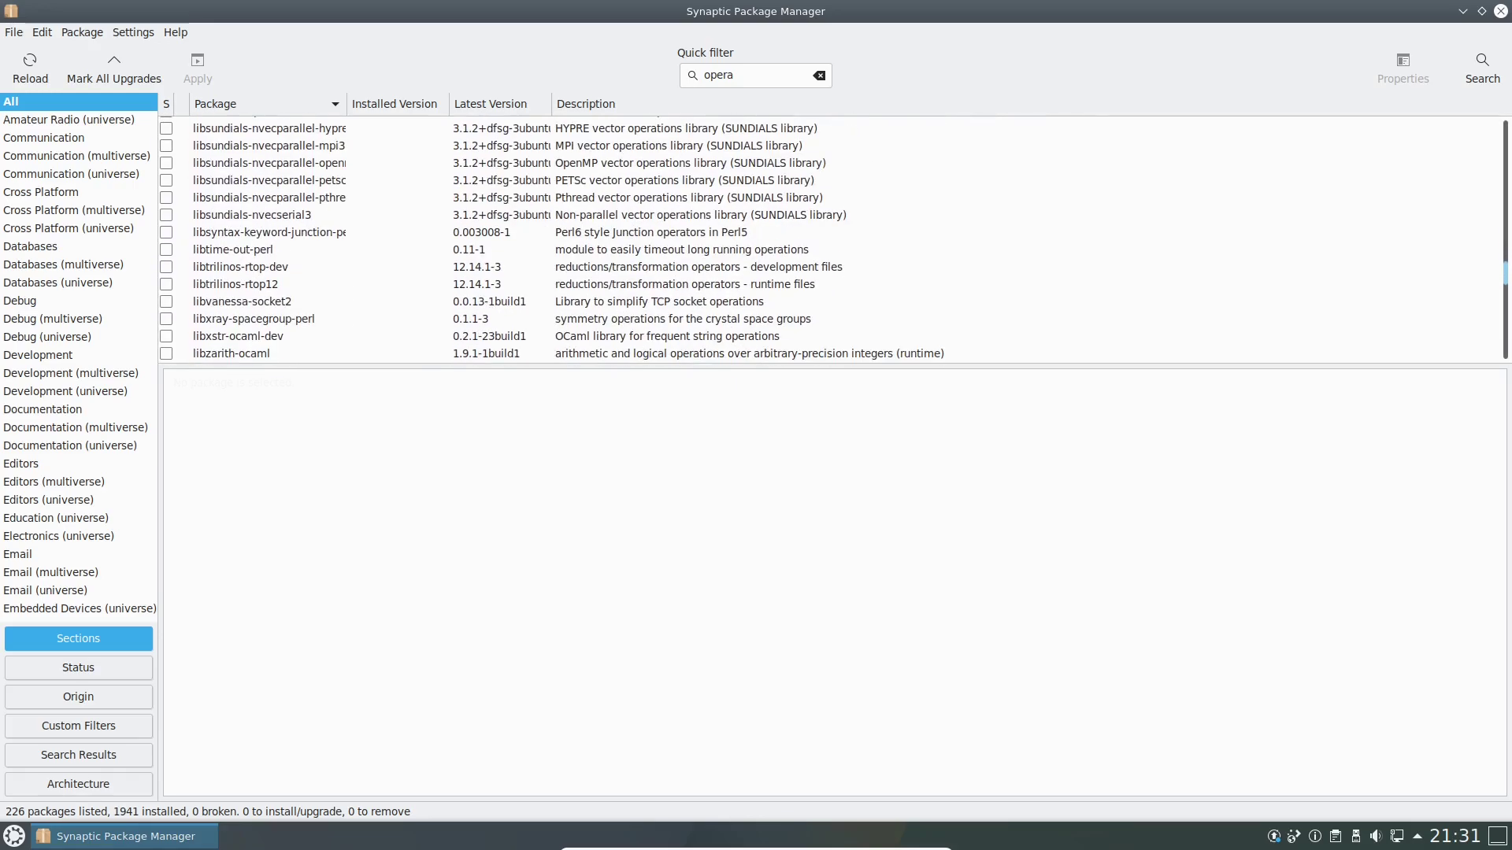
scroll(756, 236, "down", 15)
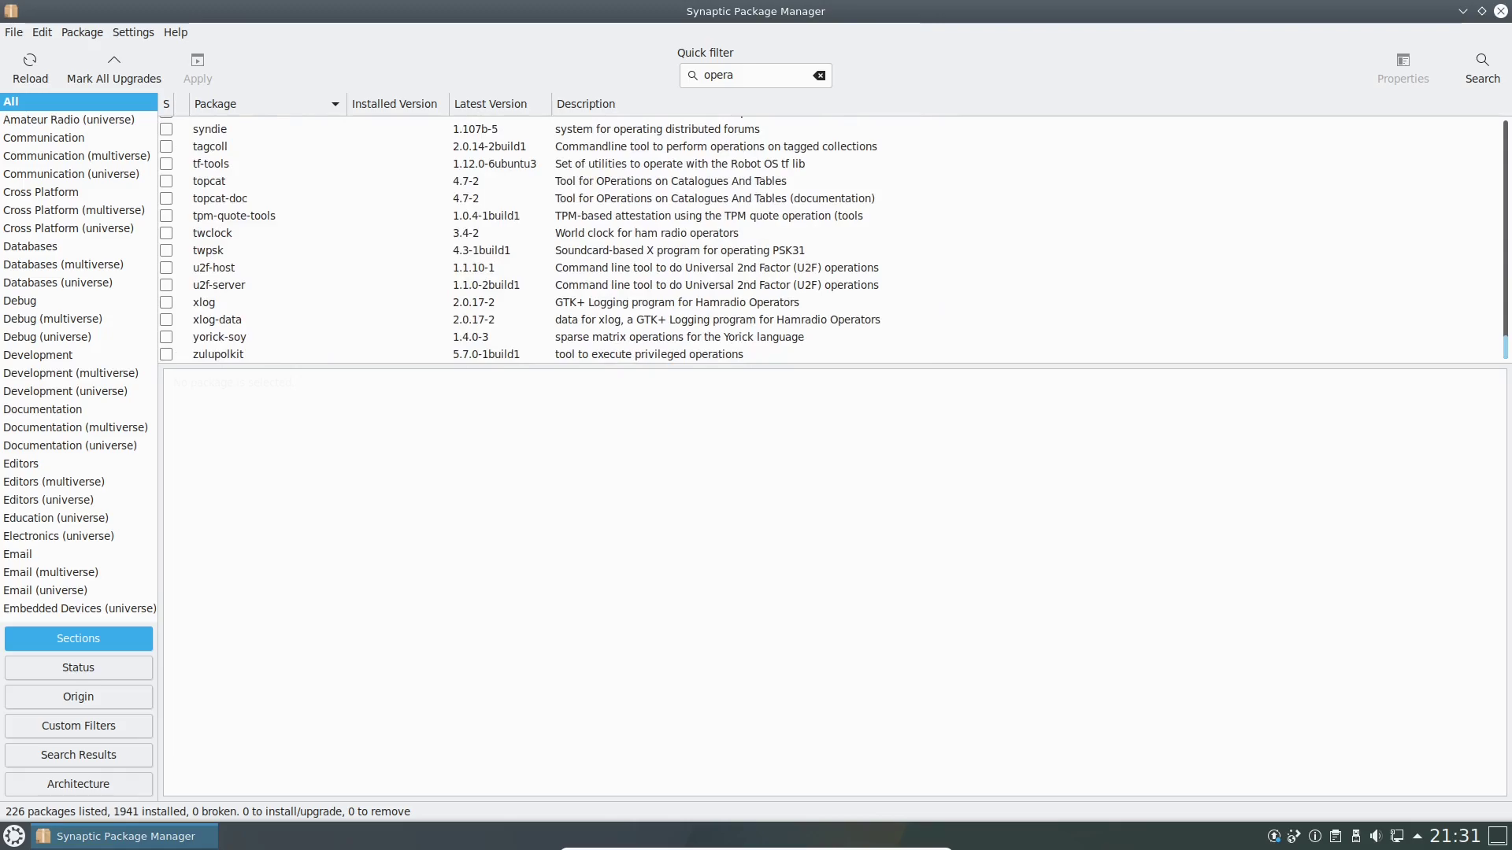
scroll(756, 236, "up", 4)
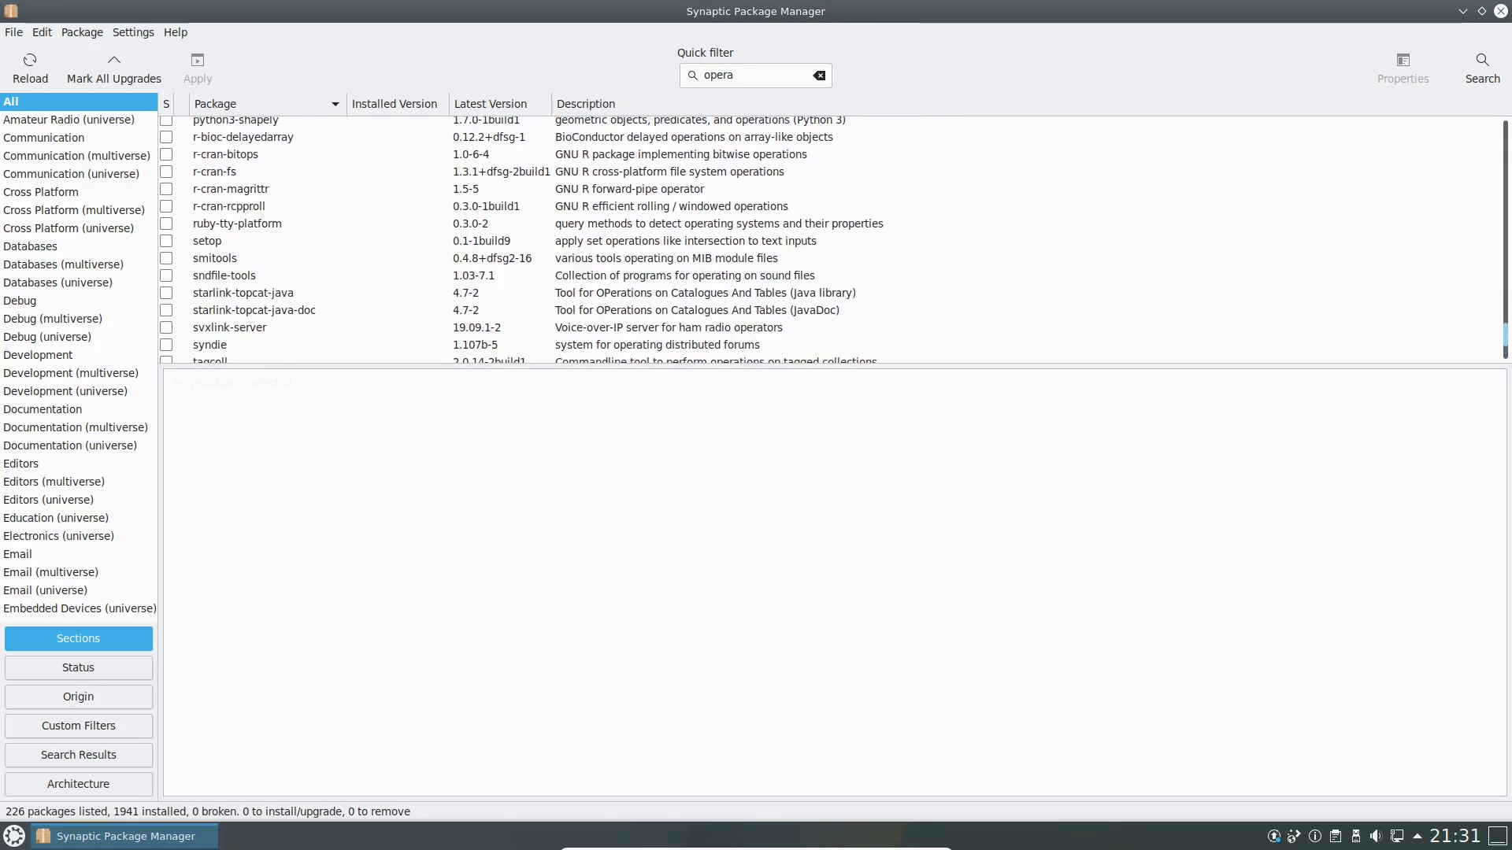
scroll(756, 236, "up", 12)
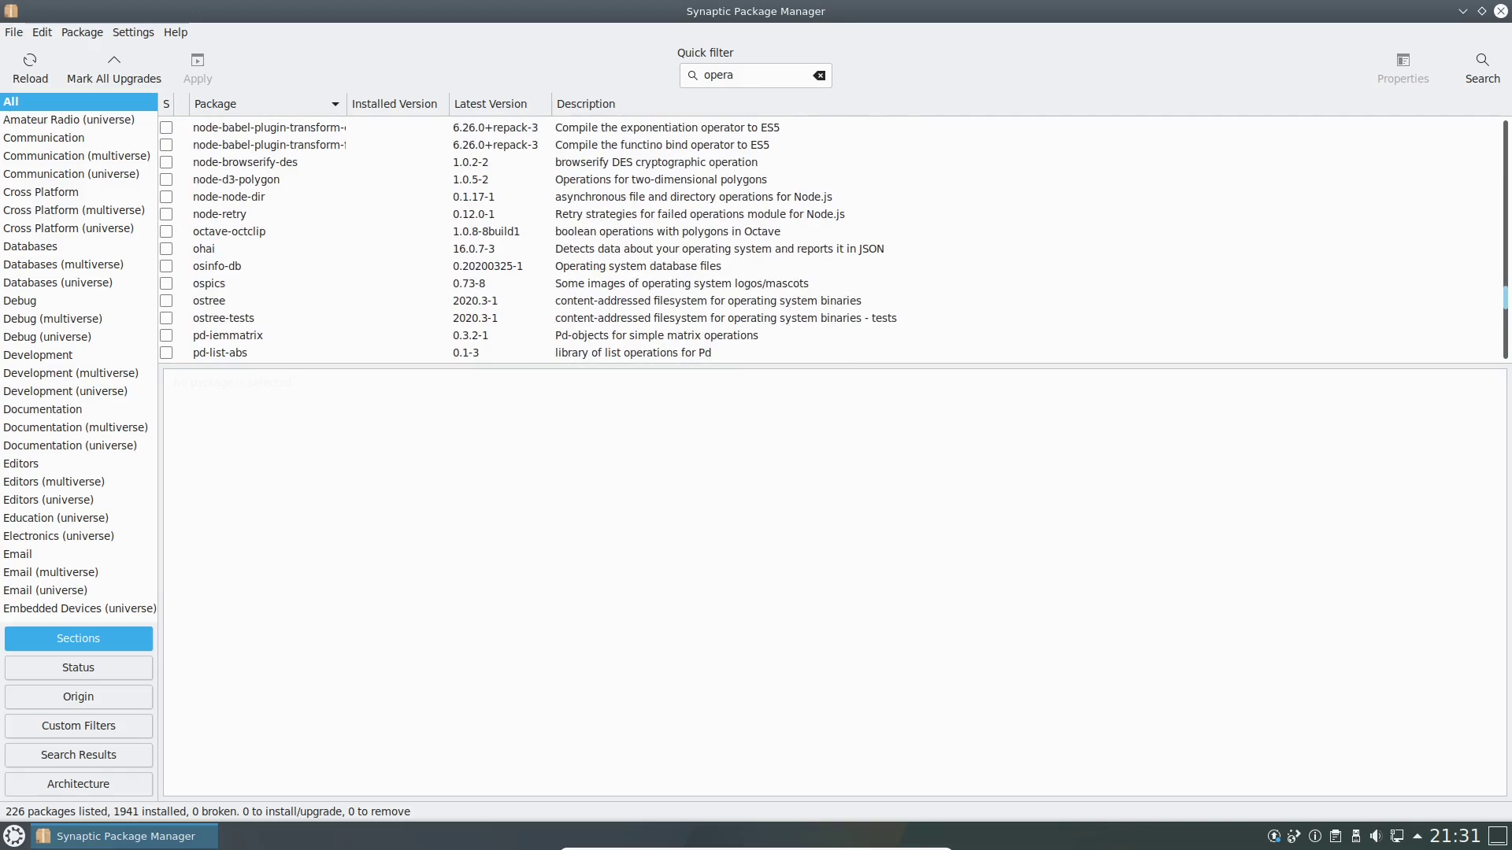
left_click_drag(1506, 298, 1506, 297)
Replace the quick filter text with 'ob' and browse the matching packages.
double_click(718, 75)
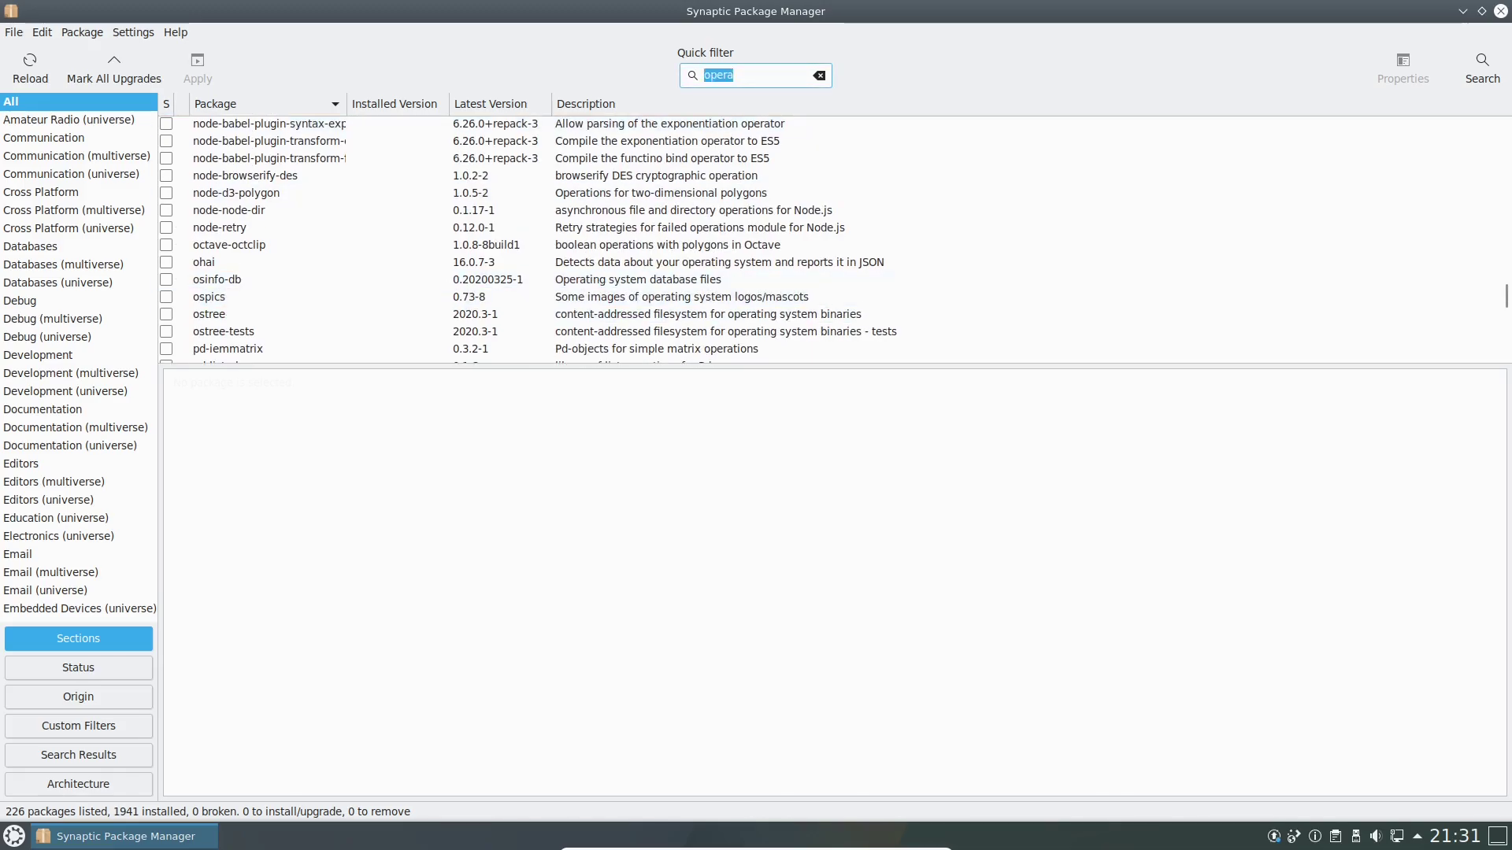
type("obs")
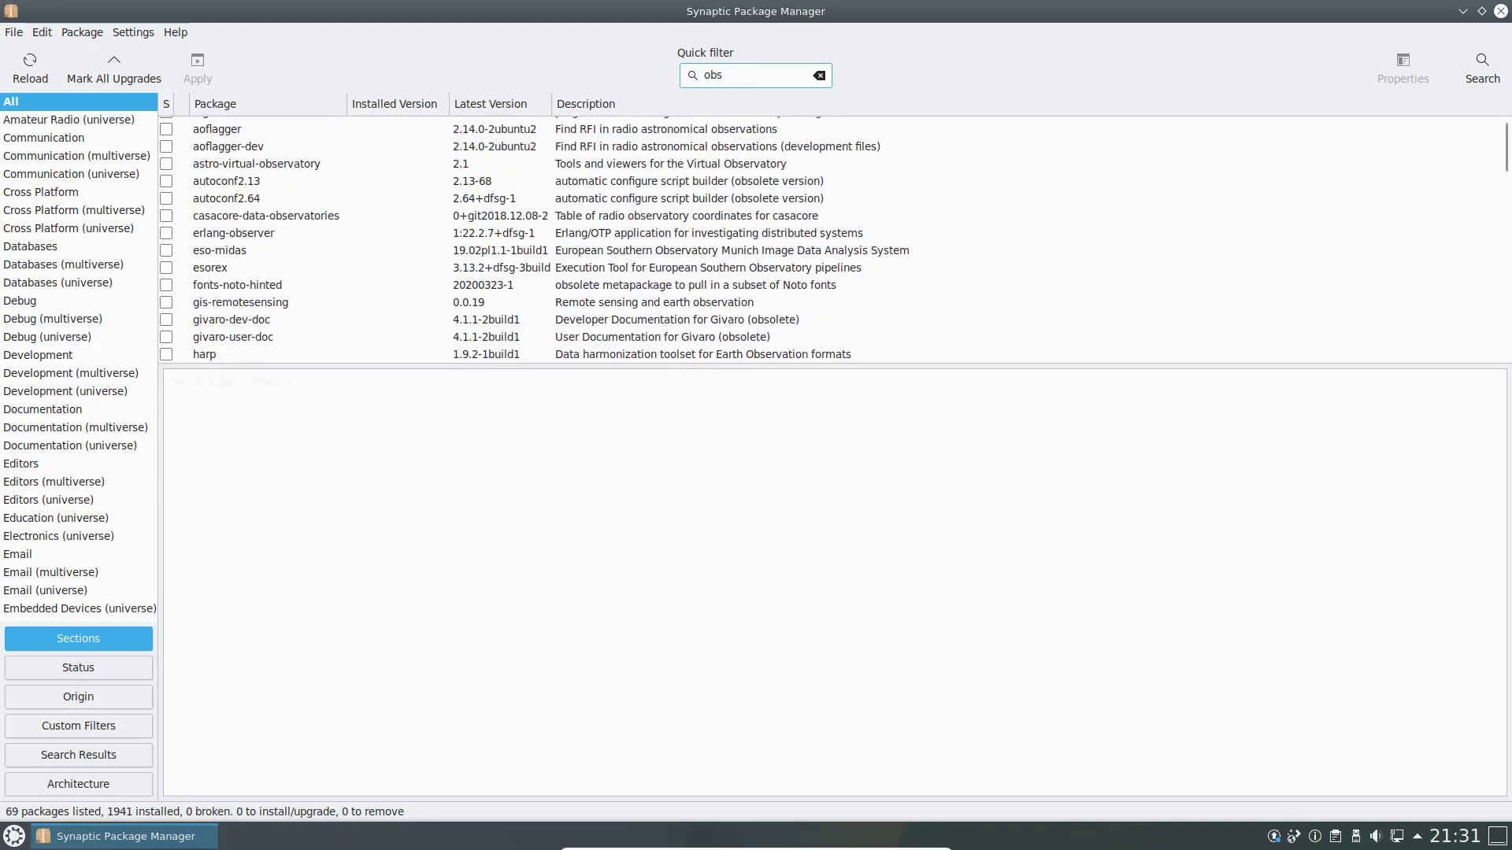
scroll(756, 190, "up", 2)
scroll(756, 190, "down", 11)
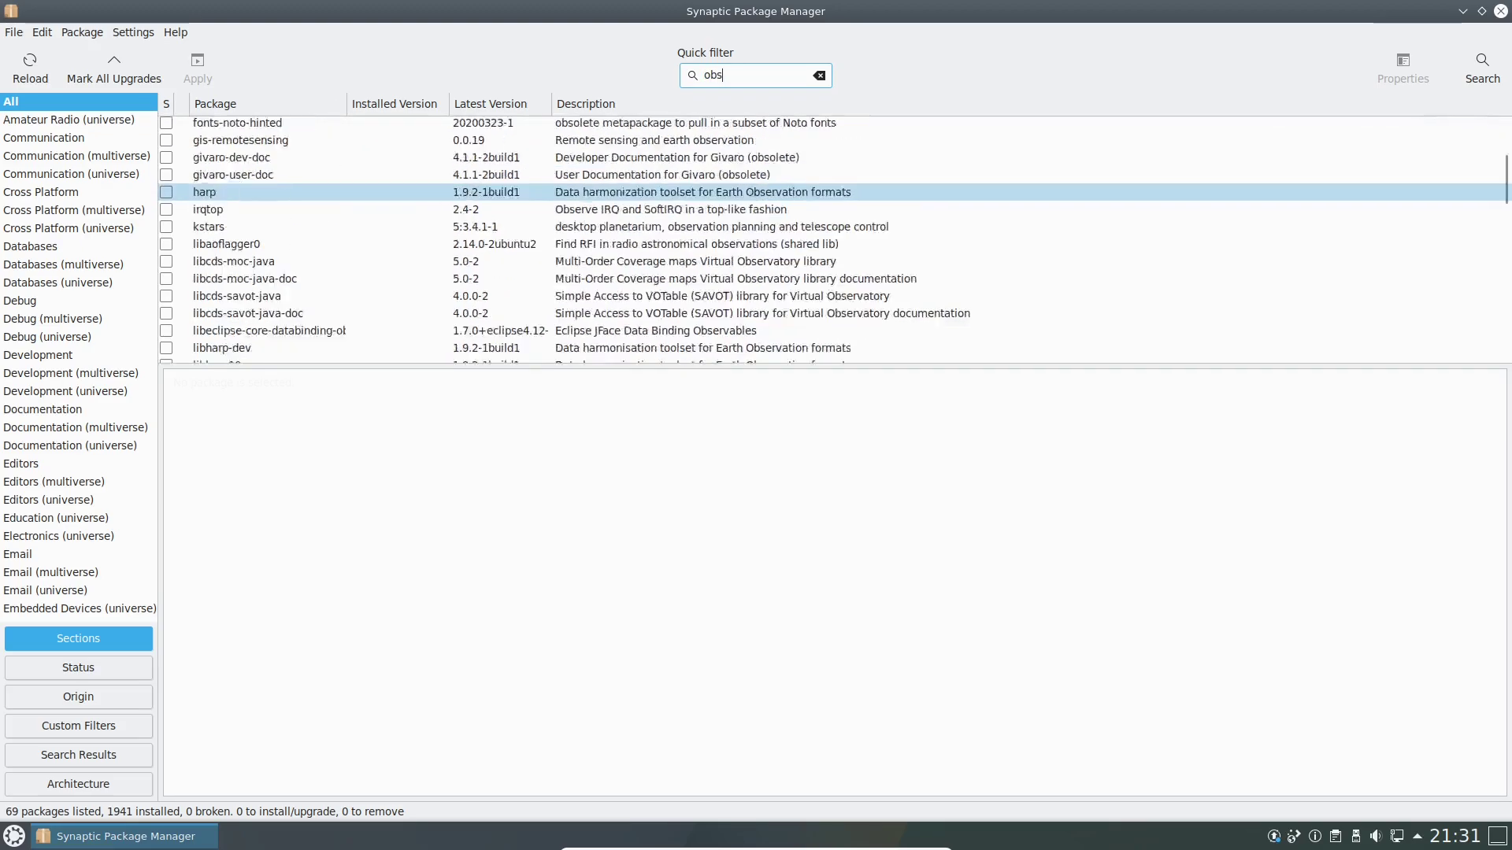
scroll(756, 198, "down", 15)
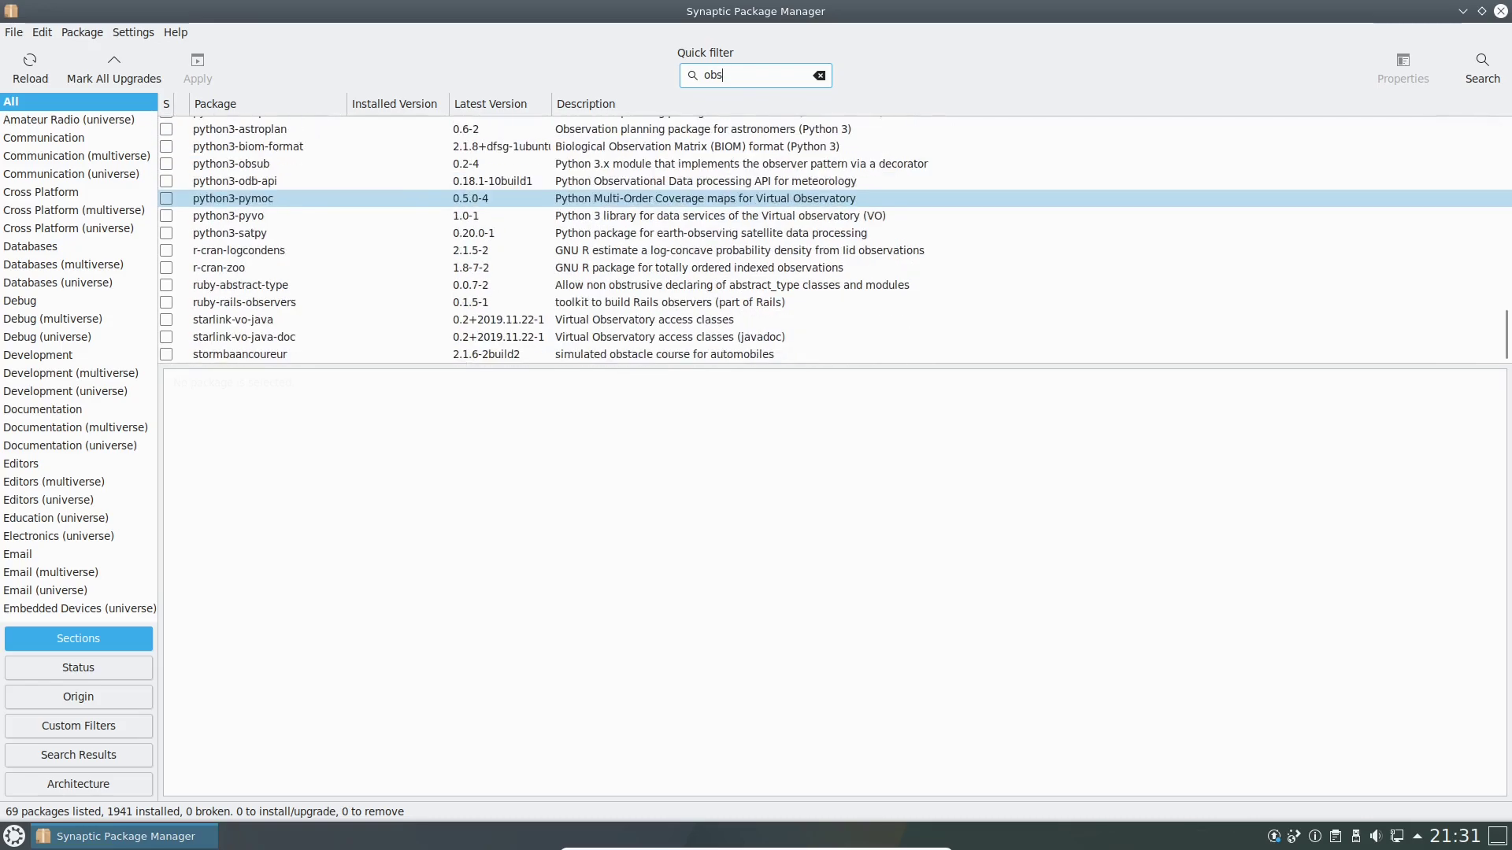
scroll(756, 241, "up", 5)
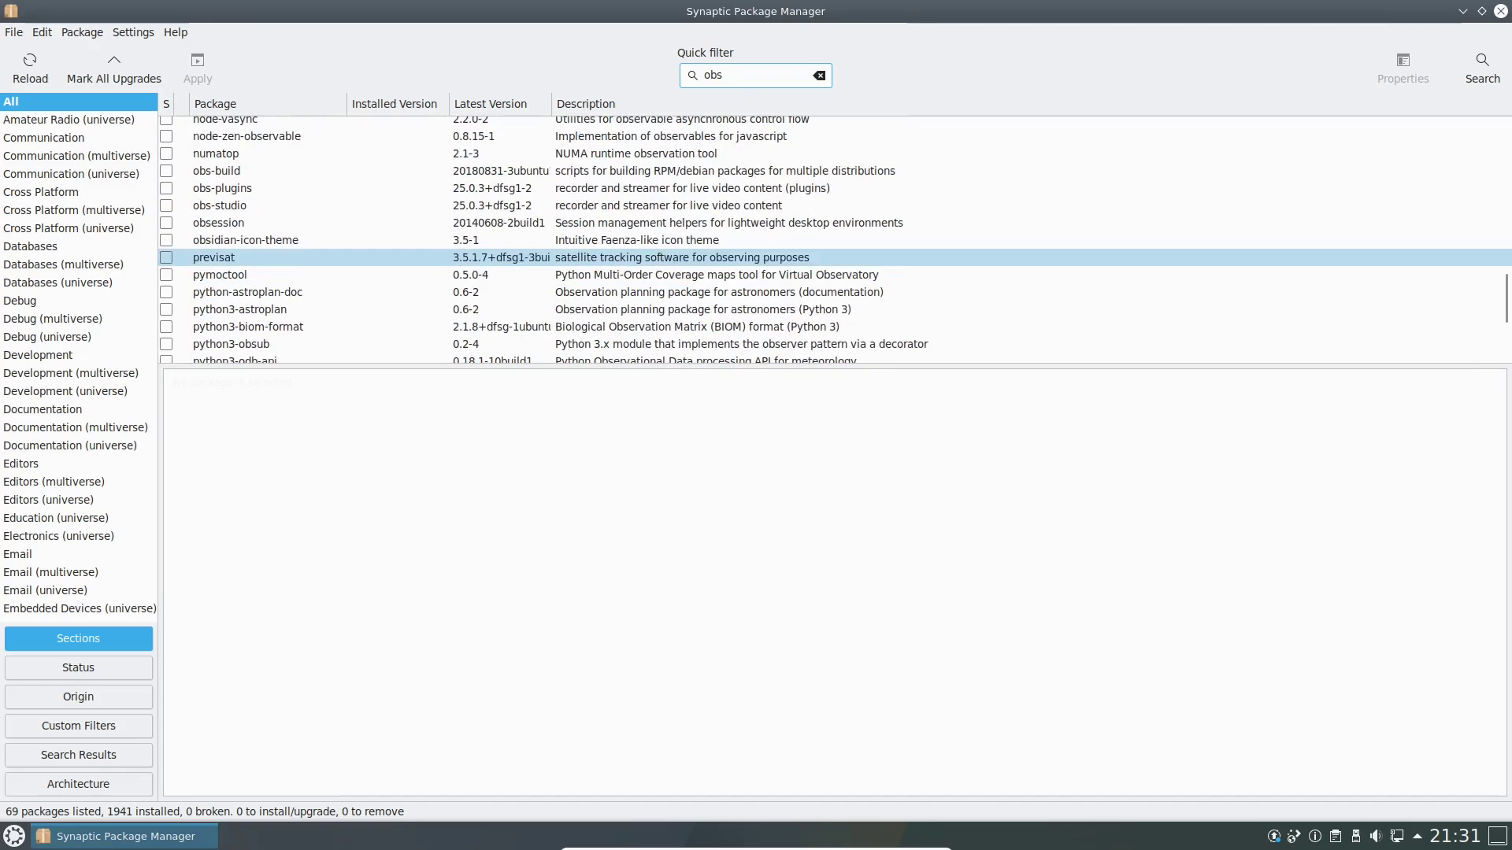
Mark obs-studio for installation, accepting its additional required packages.
left_click(220, 205)
left_click(166, 210)
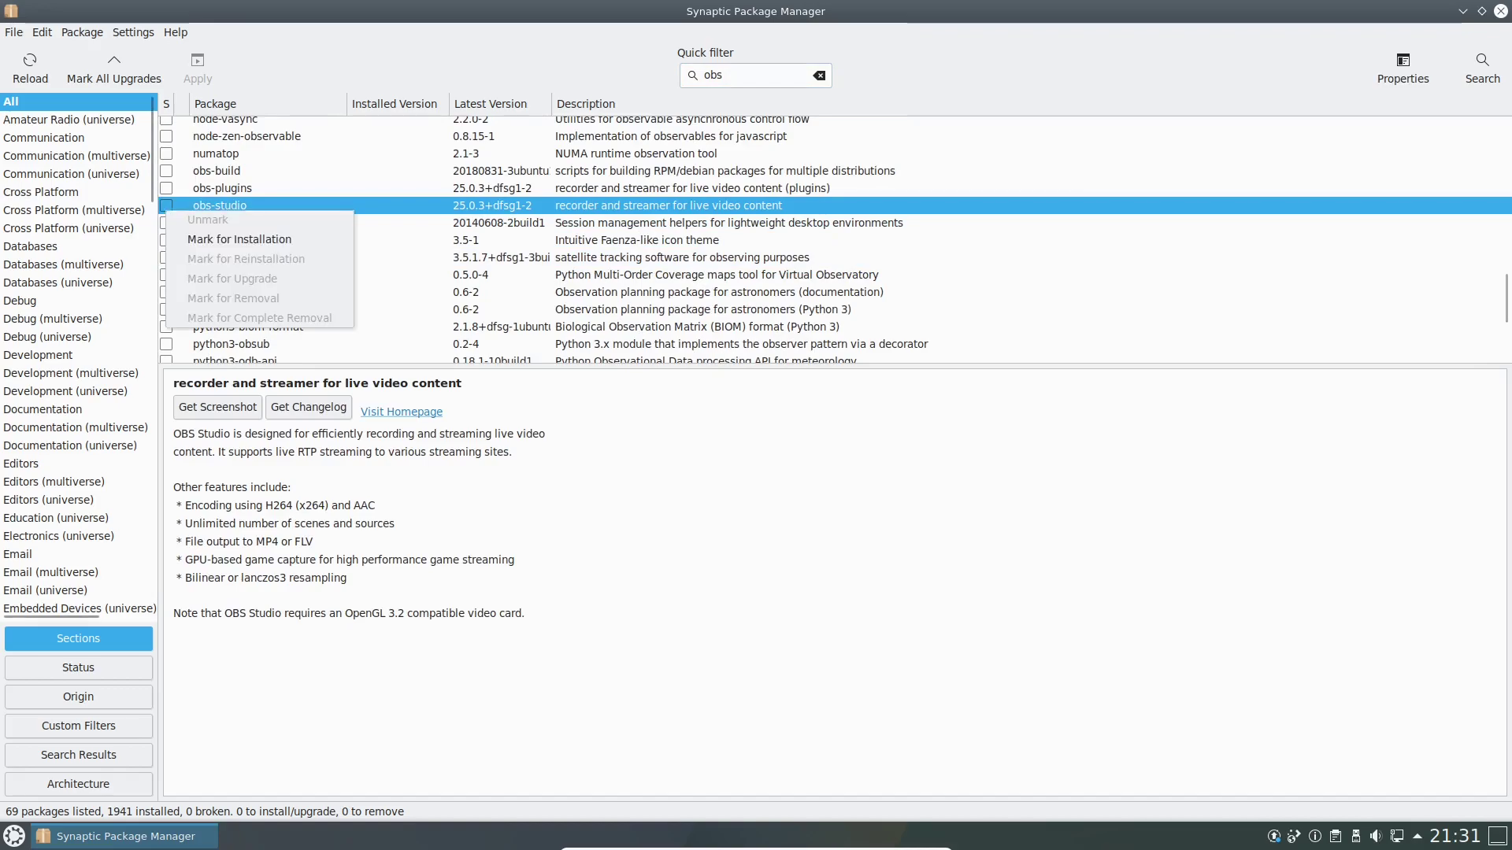
left_click(239, 239)
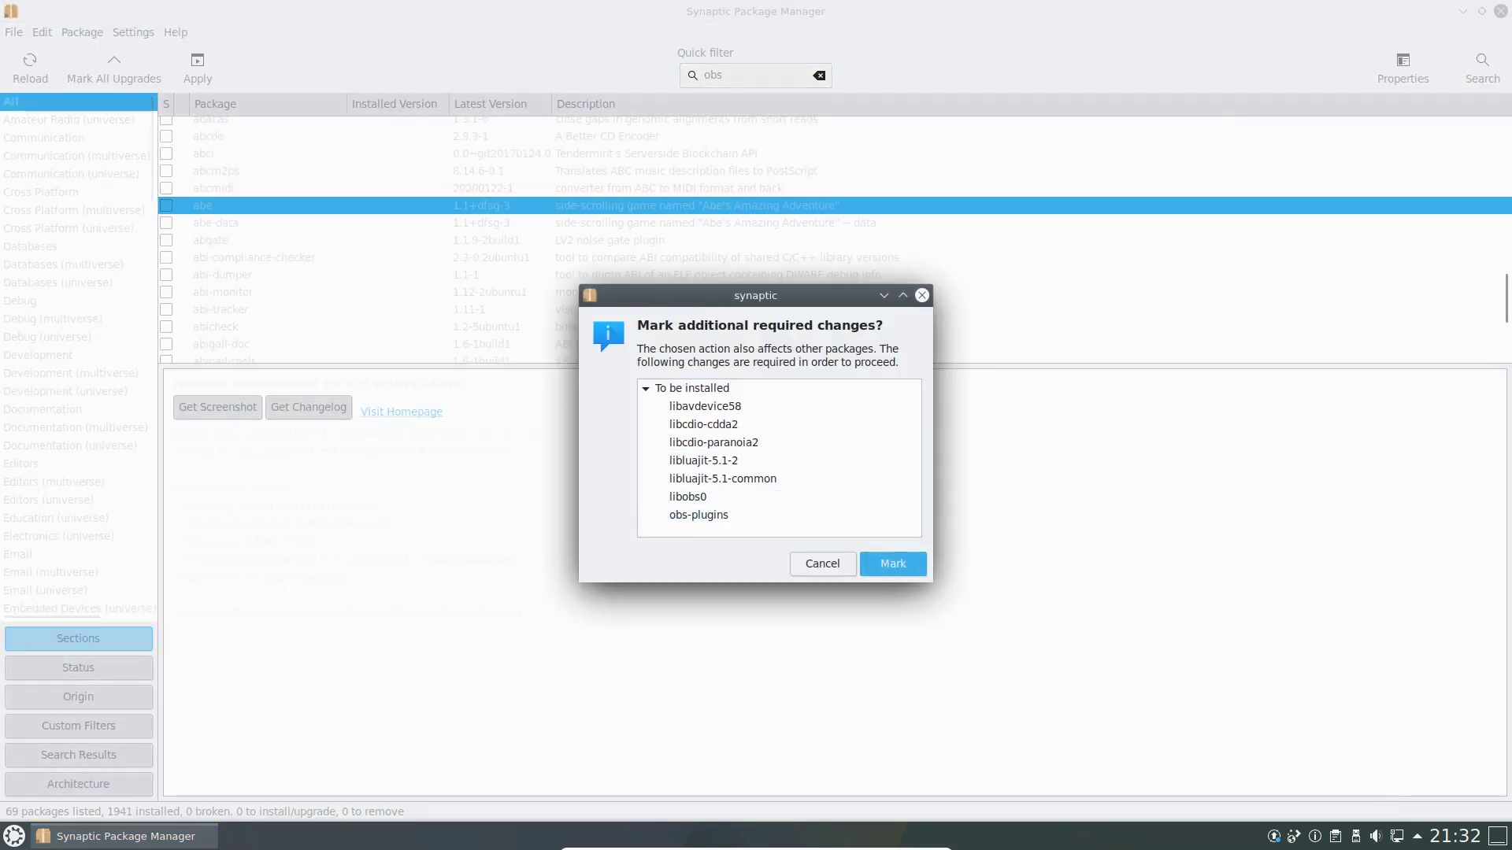
left_click(894, 564)
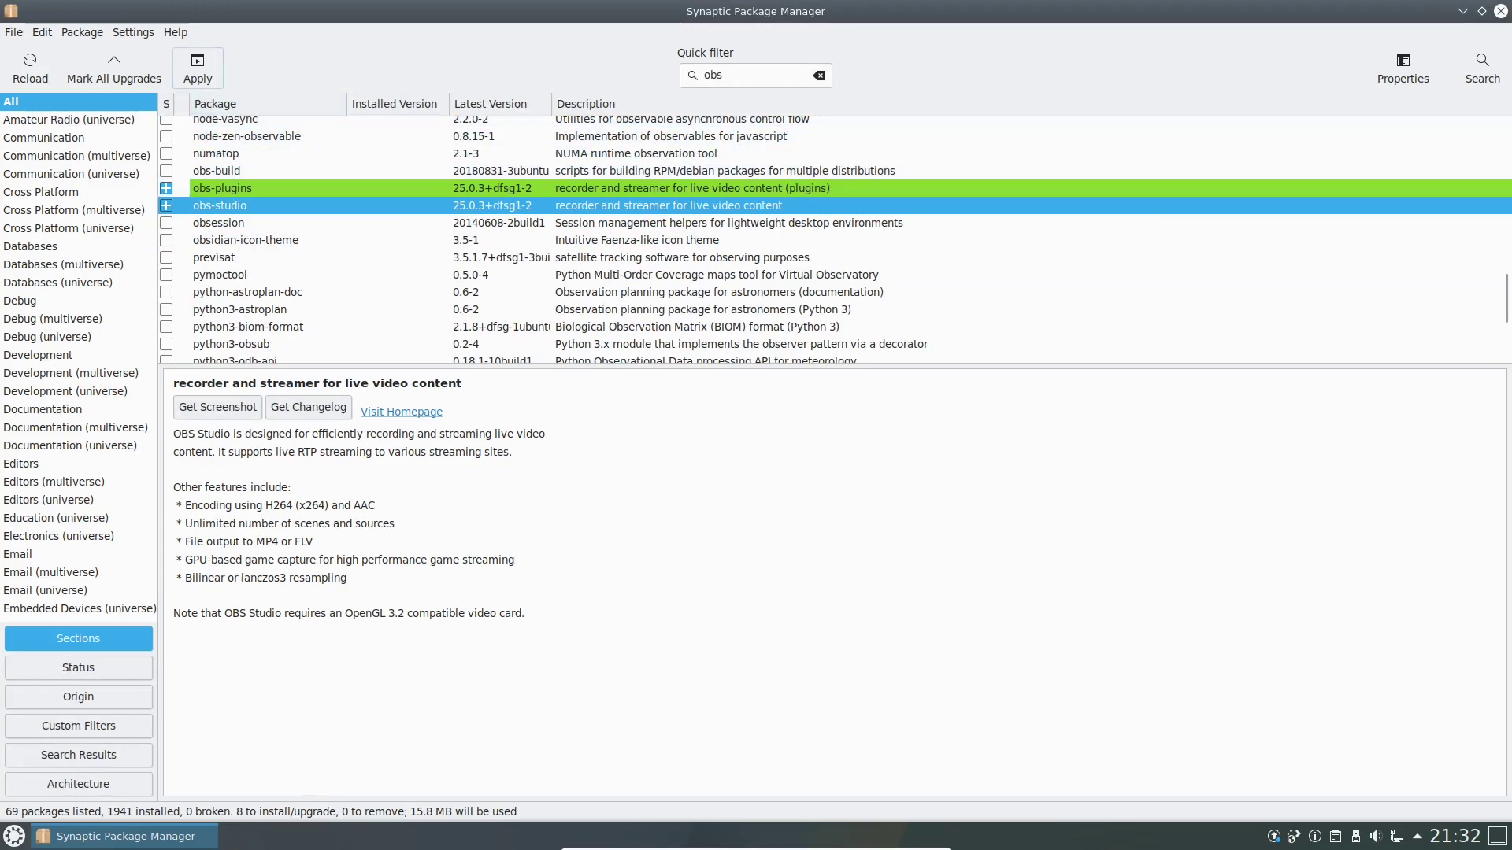
Apply the changes to install obs-studio, then close the finished installation report.
left_click(197, 68)
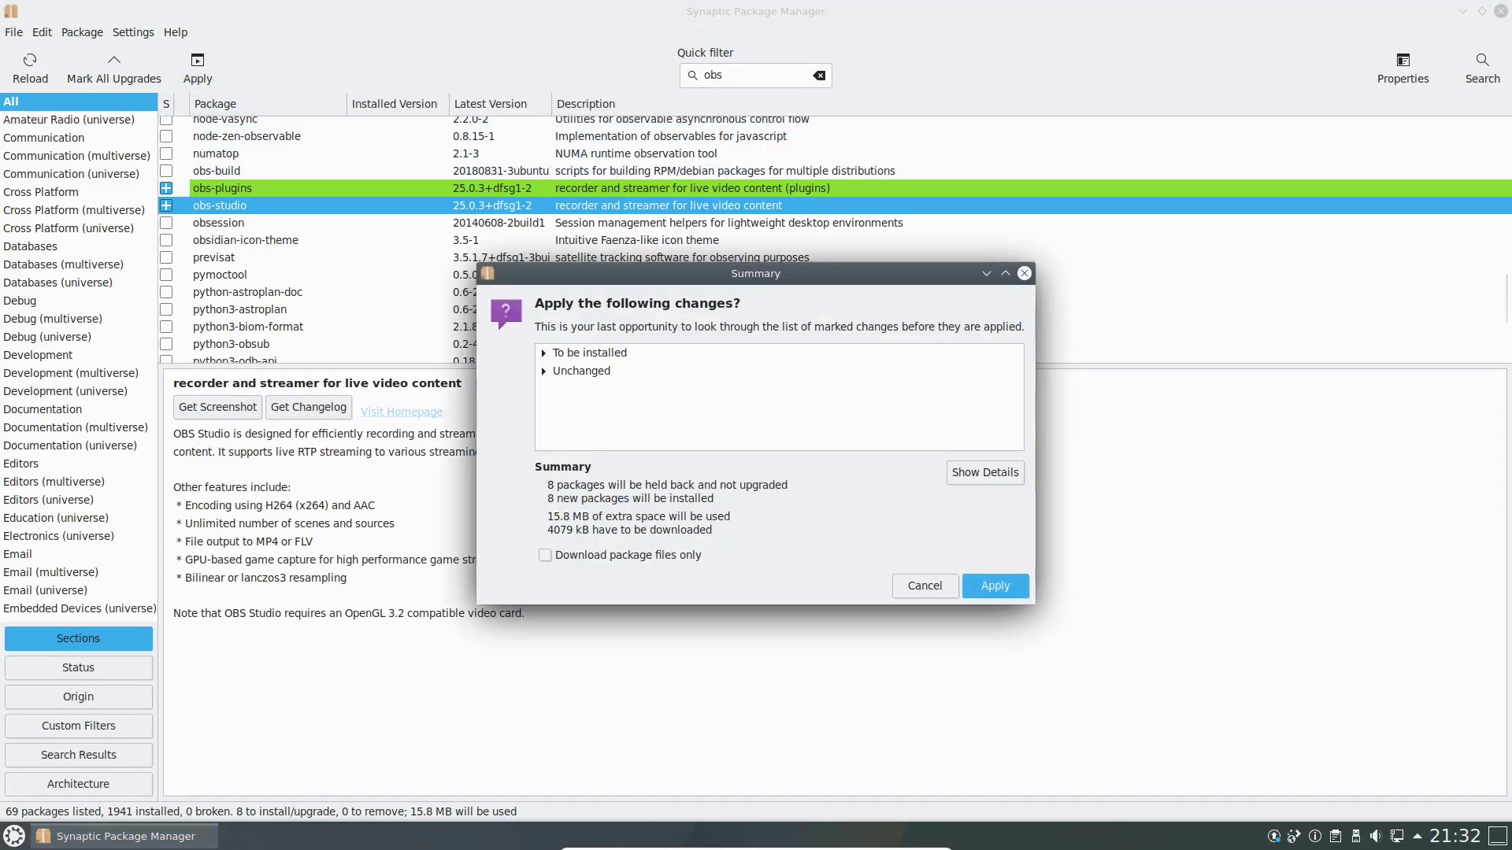
key("Return")
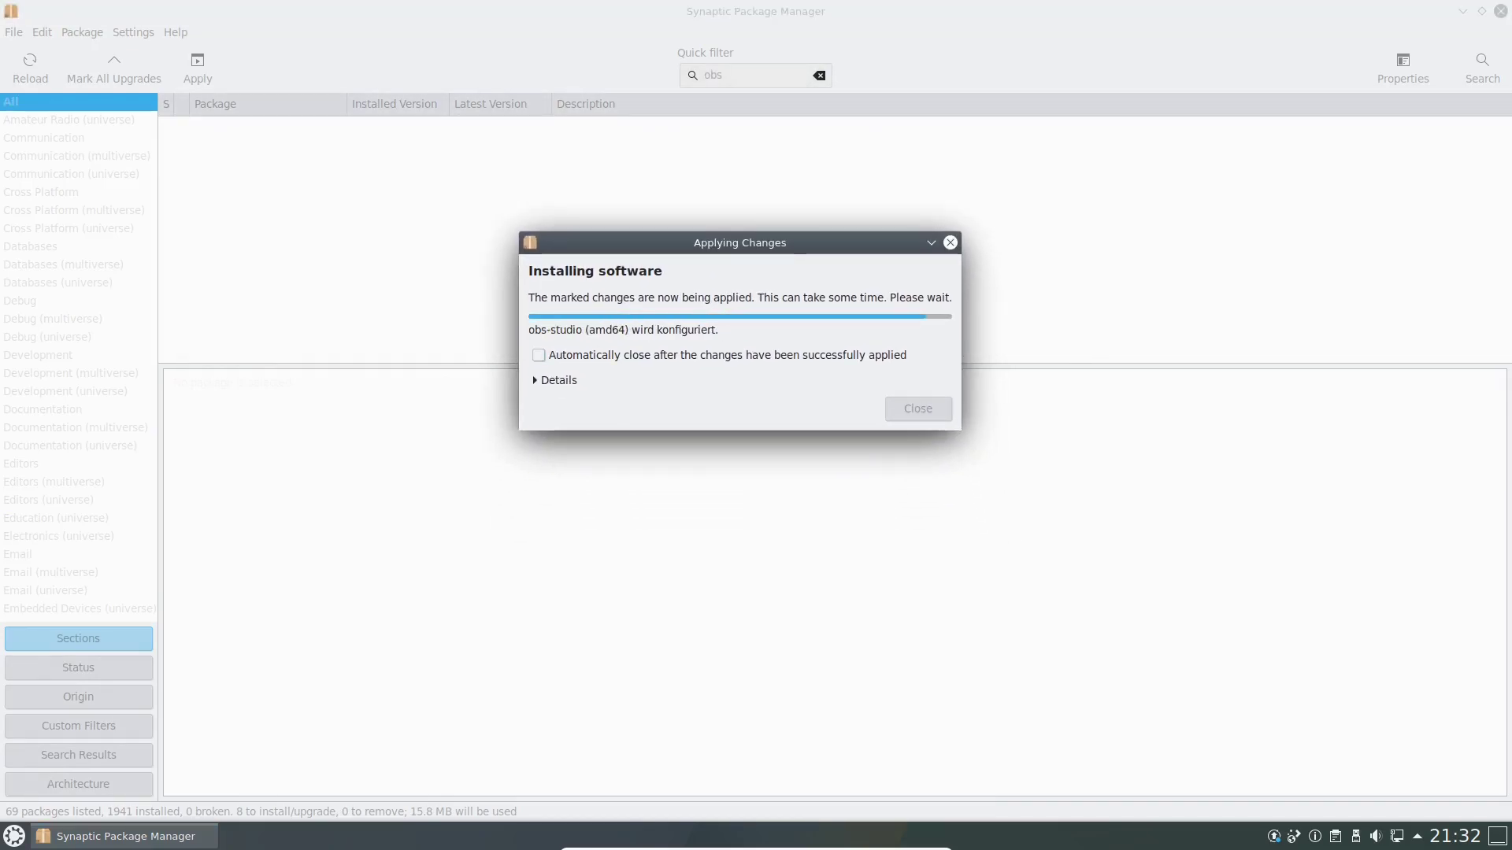
left_click(558, 380)
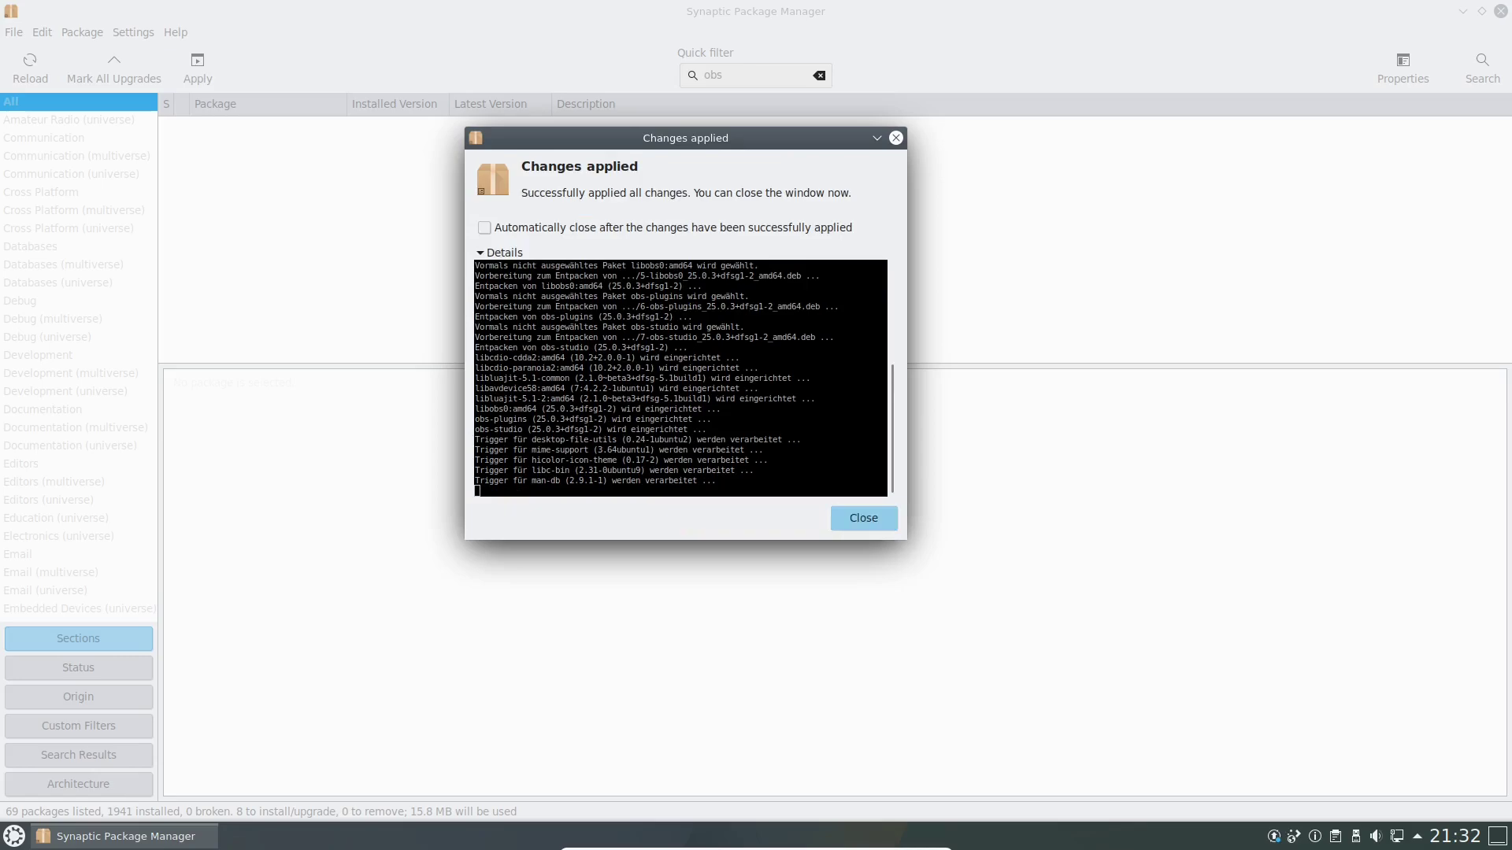
left_click(864, 518)
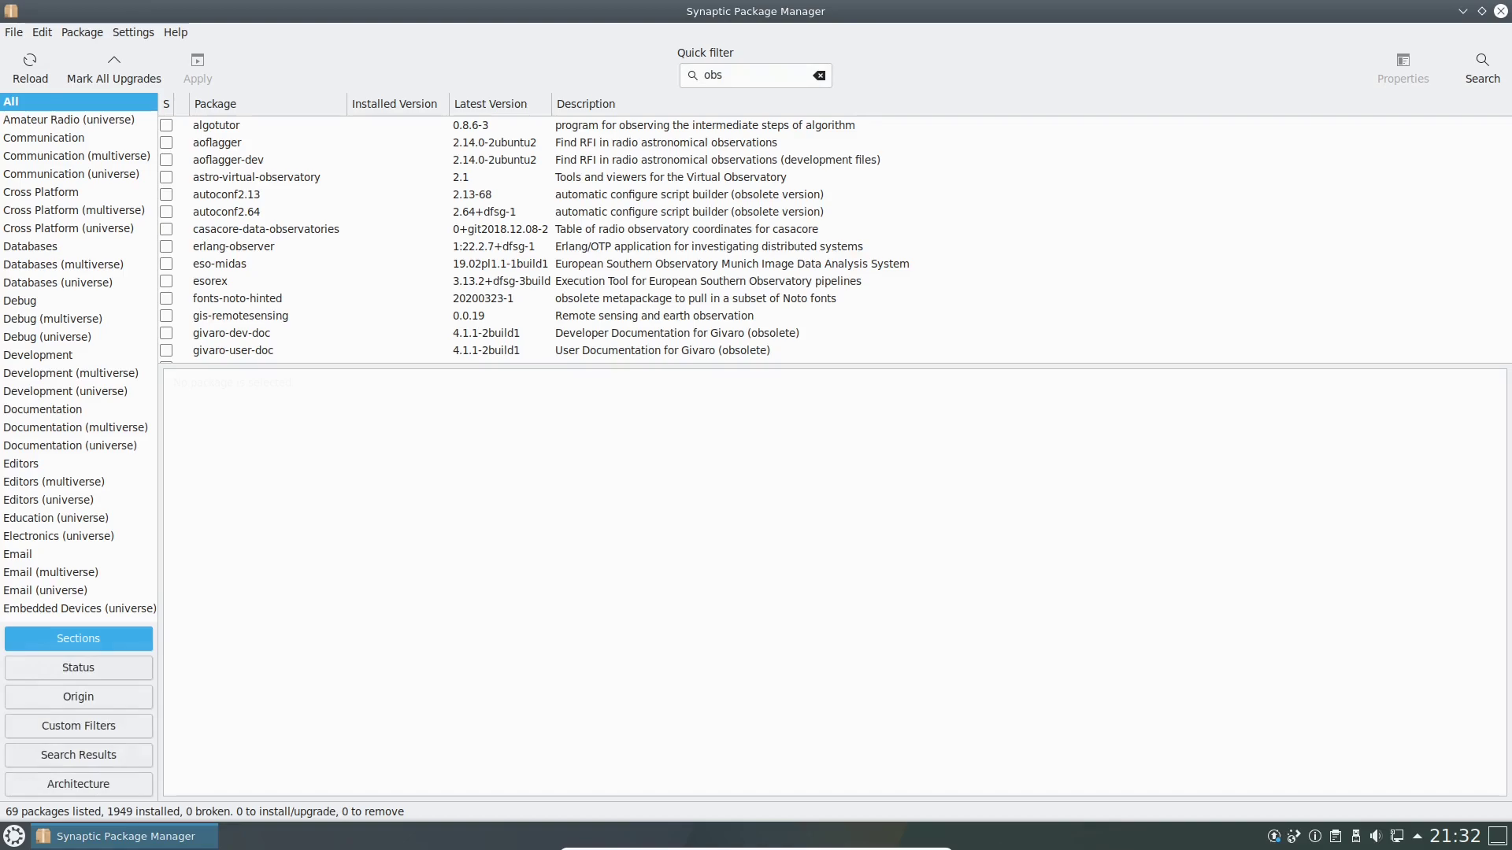
Launch OBS Studio from the launcher search and decline the auto-configuration wizard.
key("super")
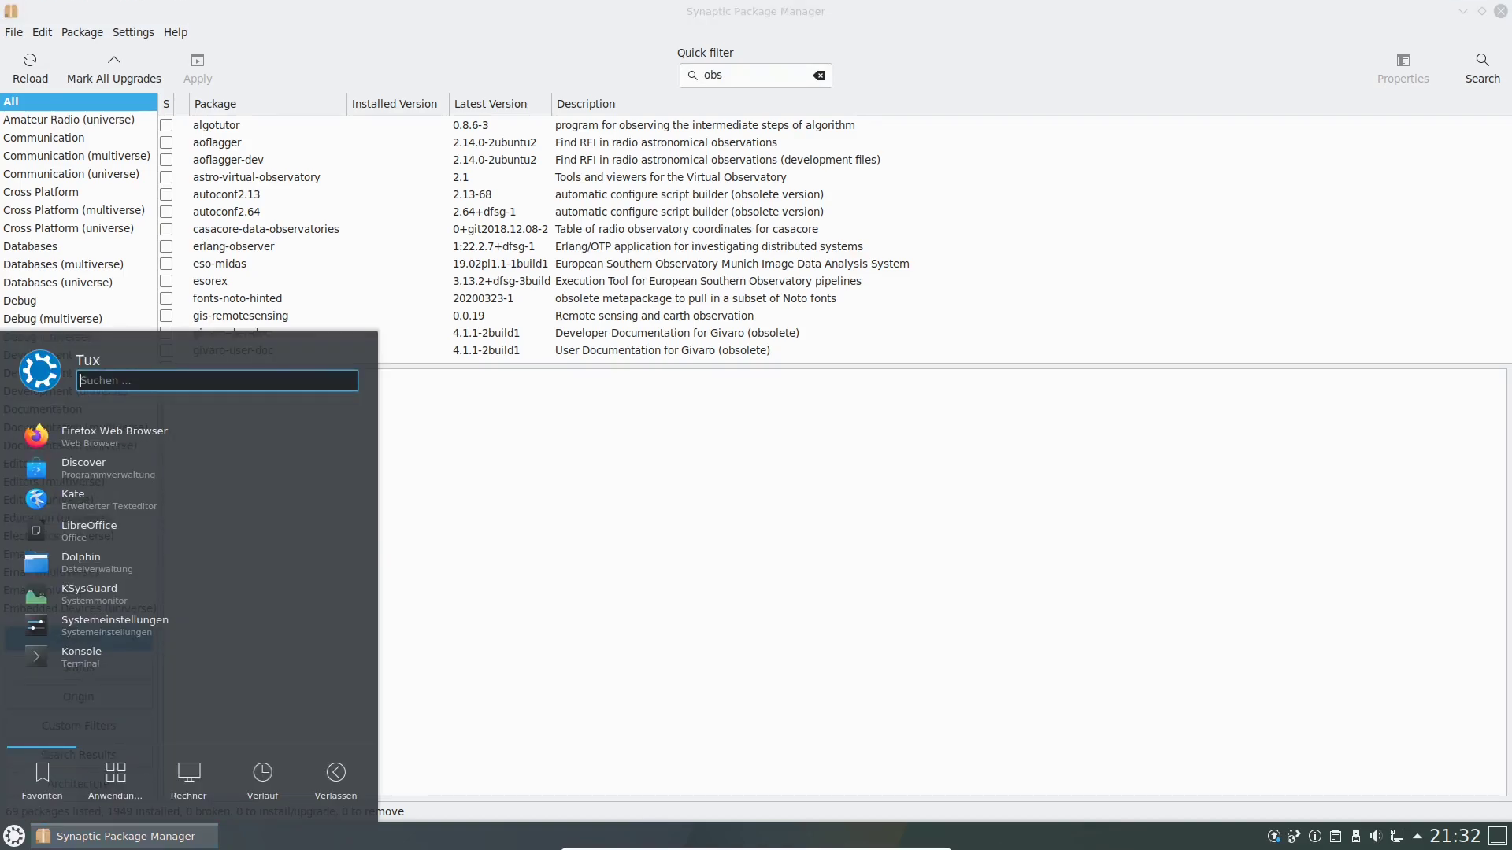
type("obs")
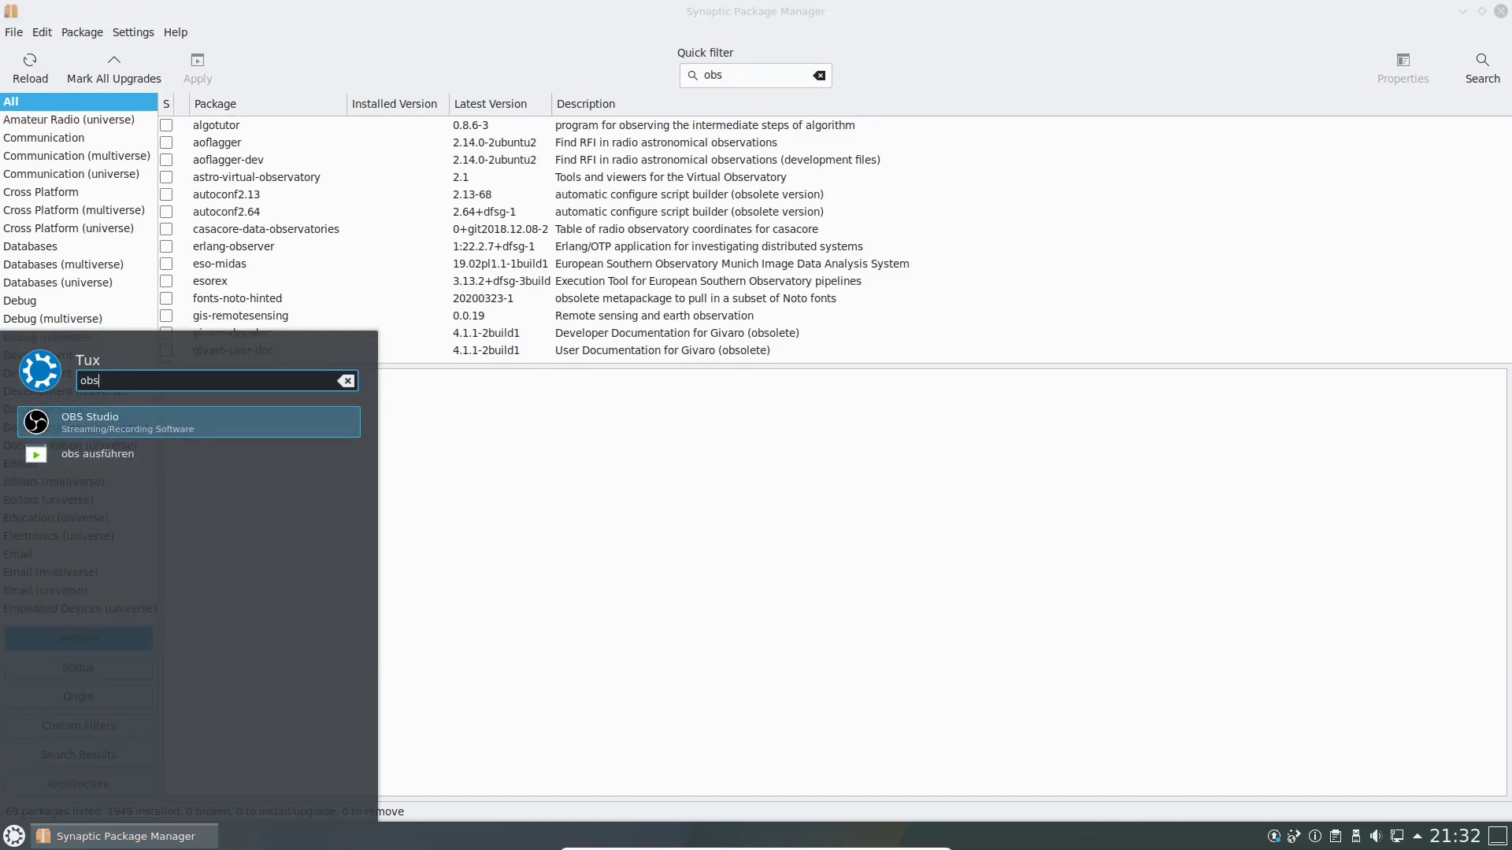
key("Return")
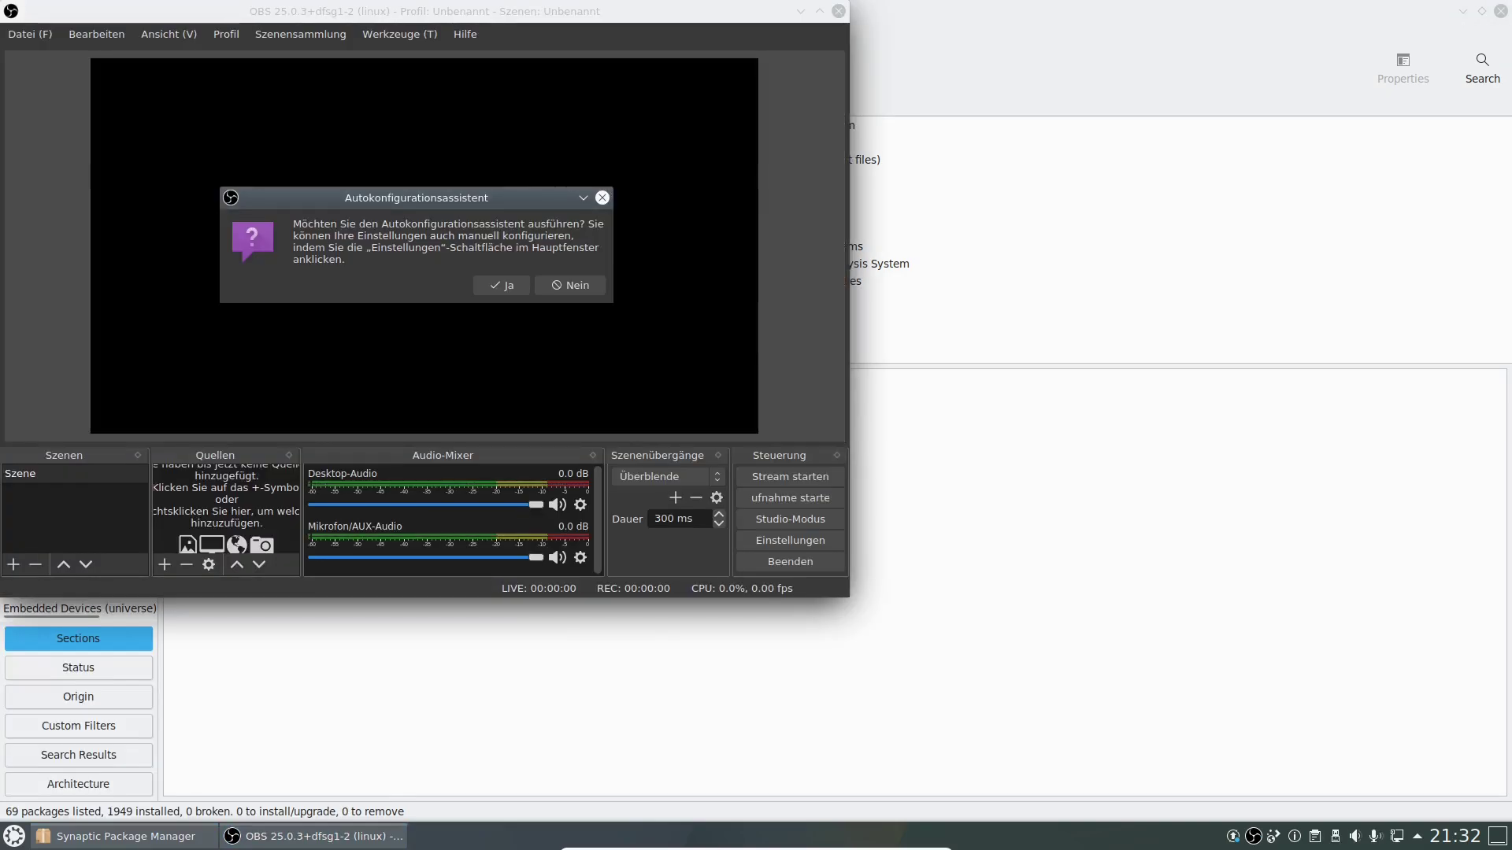
left_click(570, 286)
left_click(569, 306)
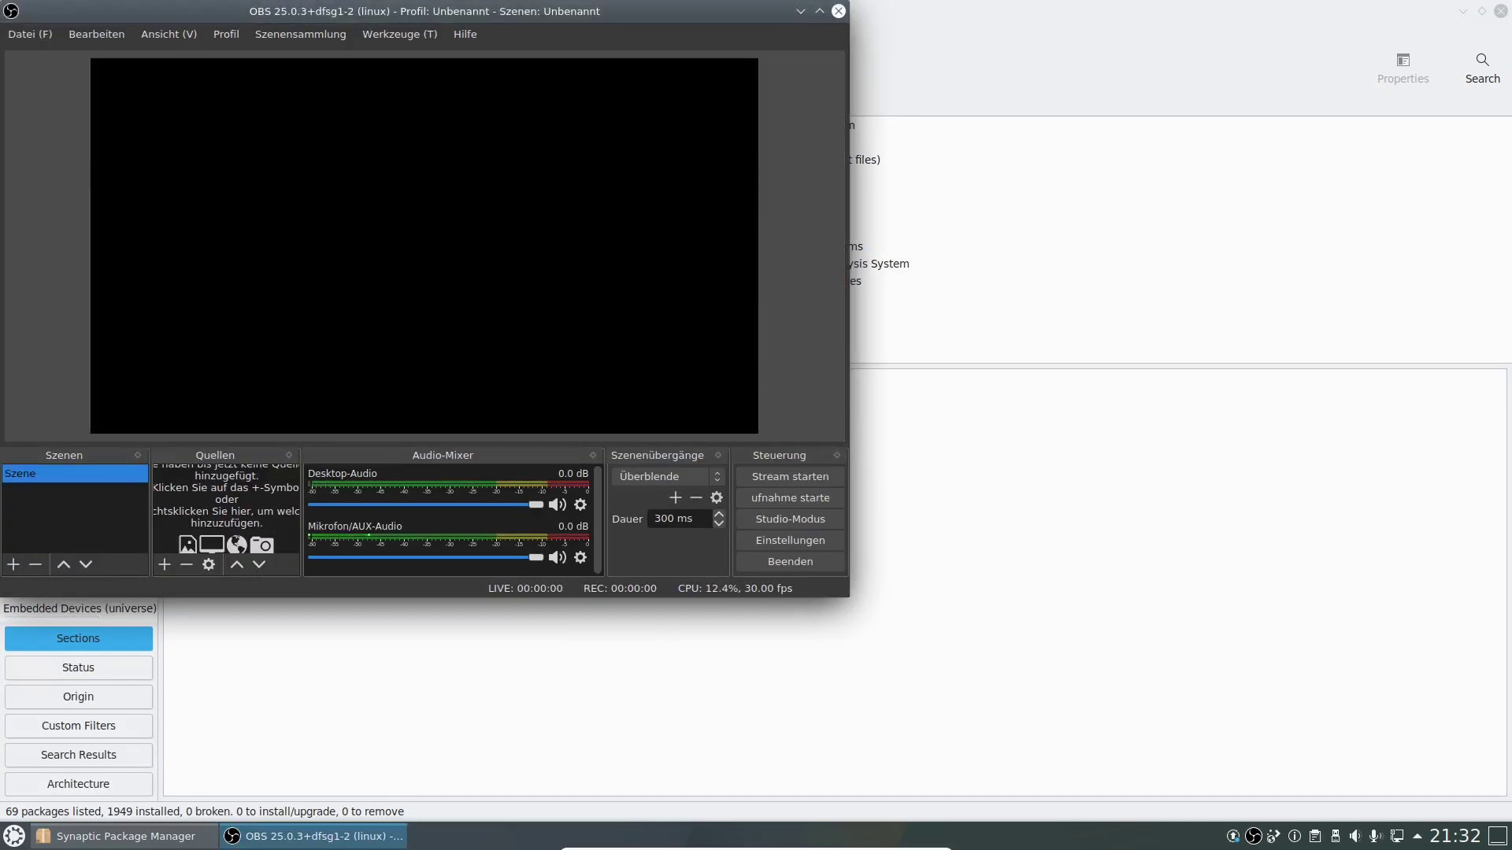
Add a Bild image source without choosing a file.
right_click(203, 501)
mouse_move(252, 510)
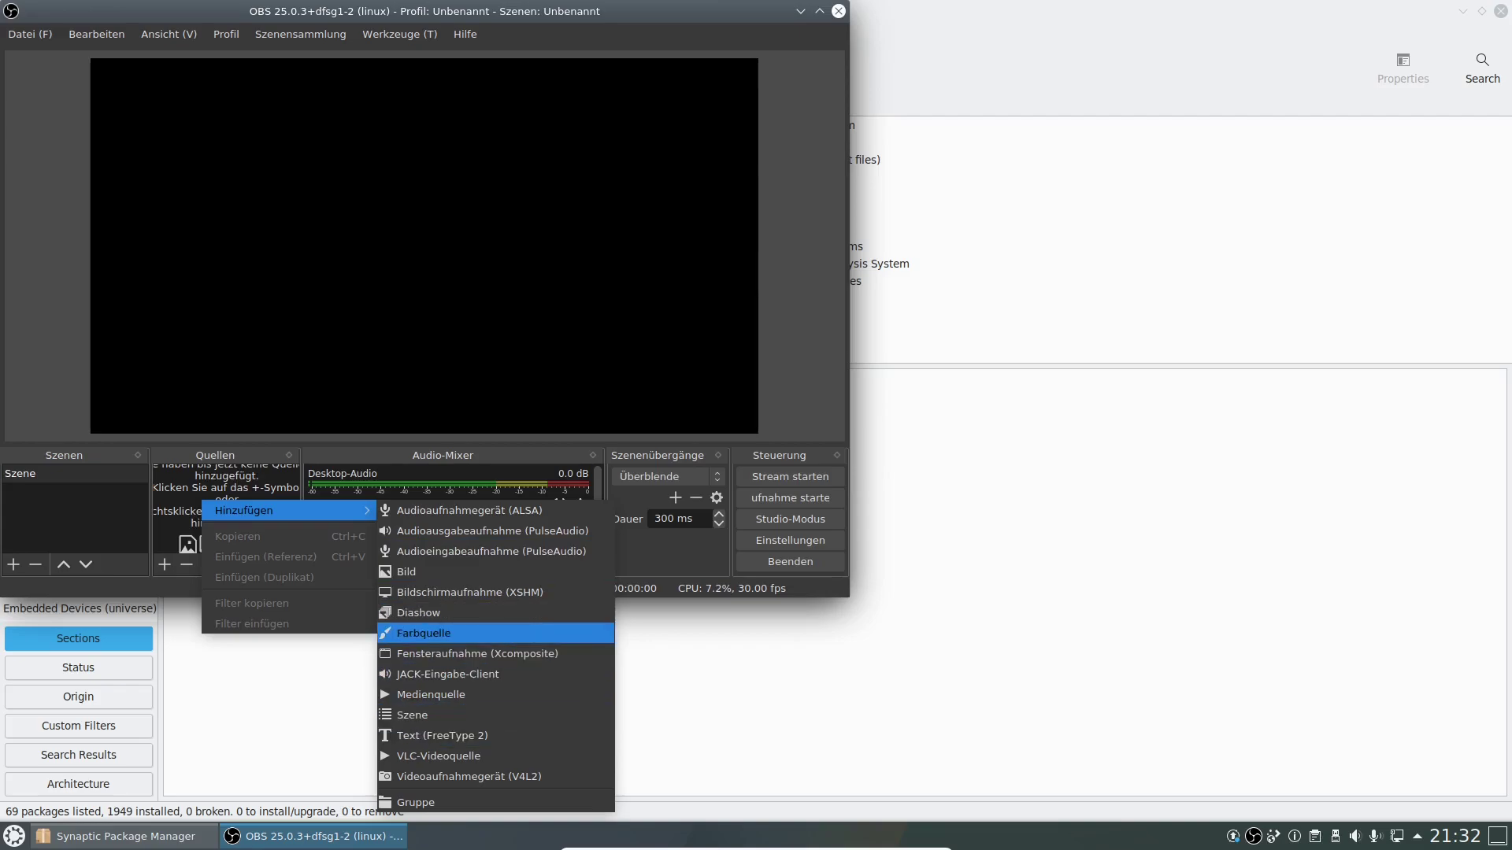
left_click(441, 572)
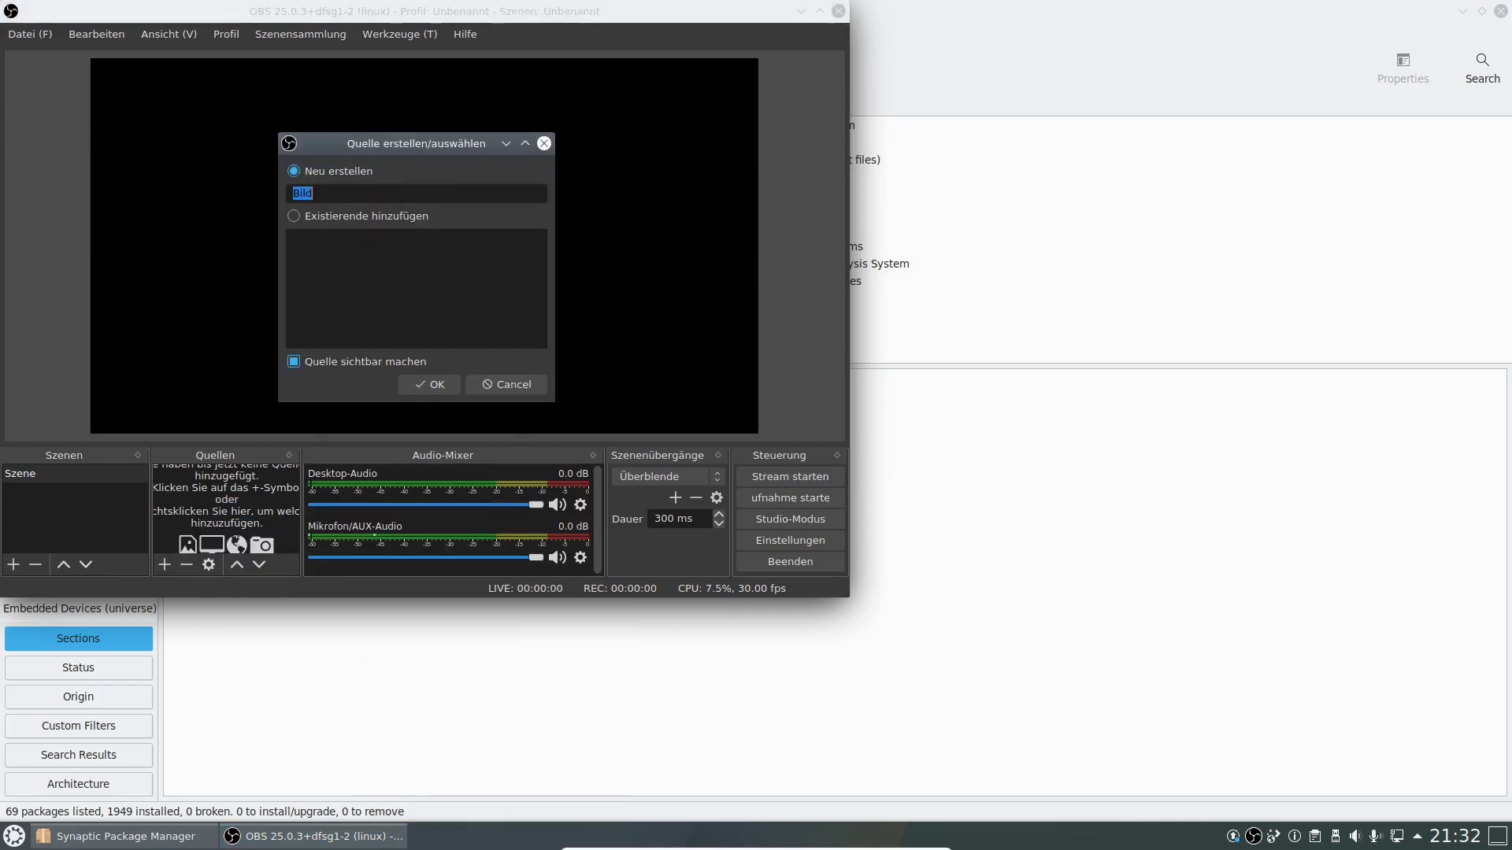
left_click(429, 384)
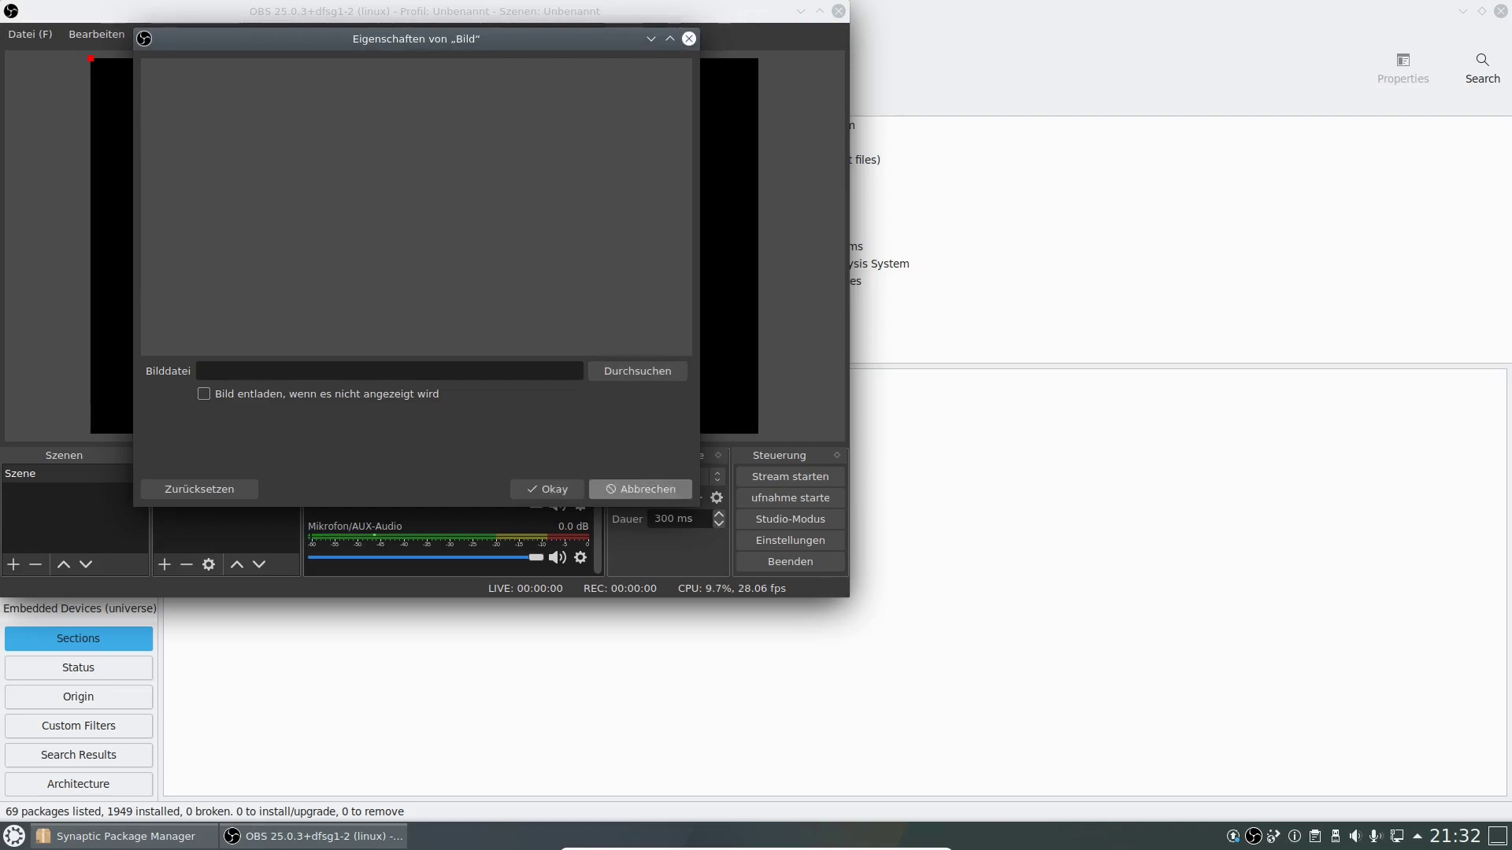
left_click(641, 489)
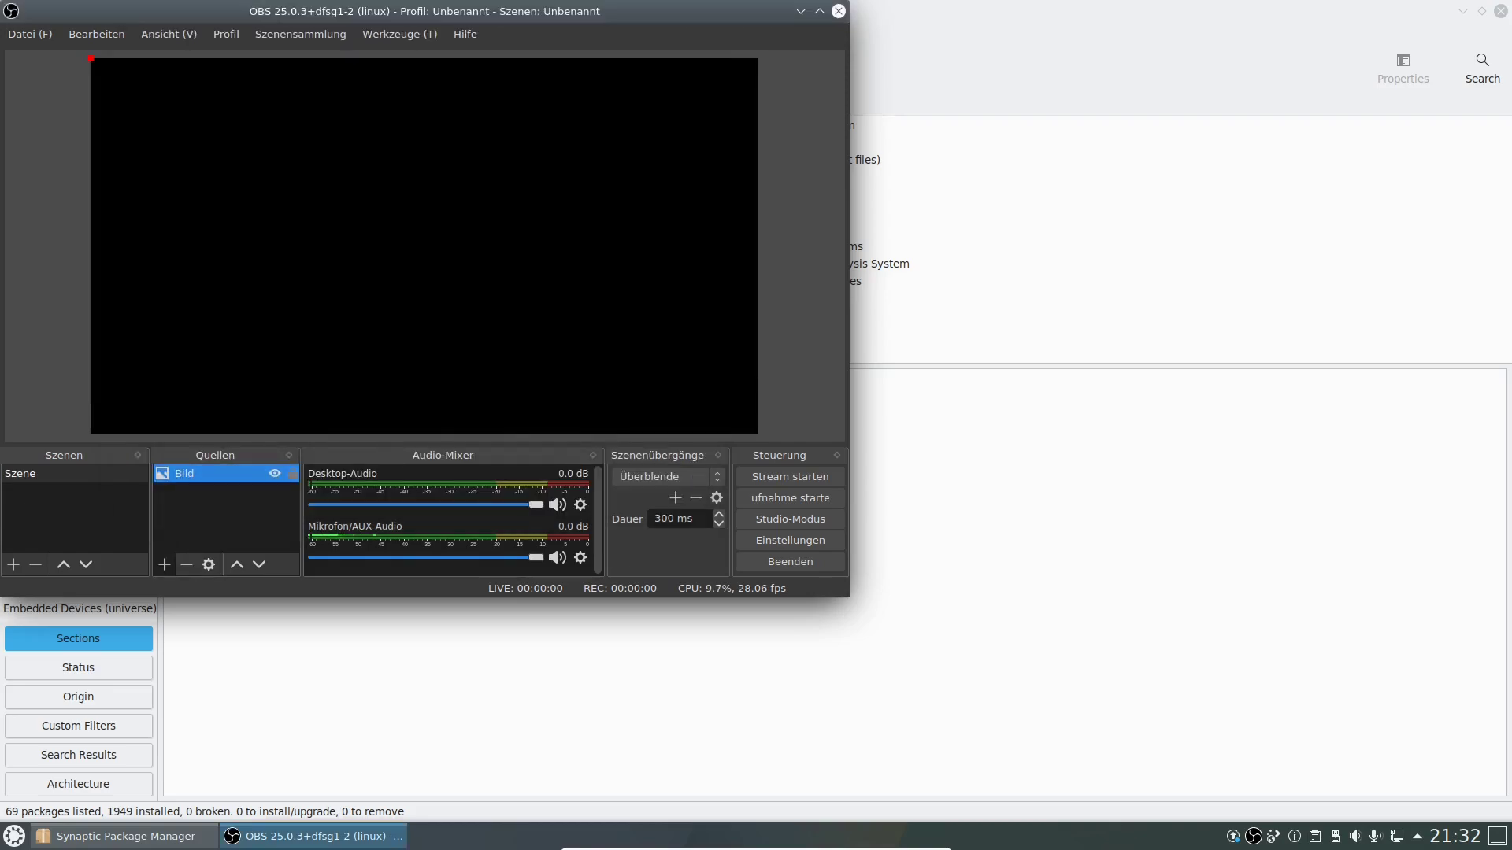
Add a Fensteraufnahme window capture source with default settings, then close OBS Studio.
left_click(164, 565)
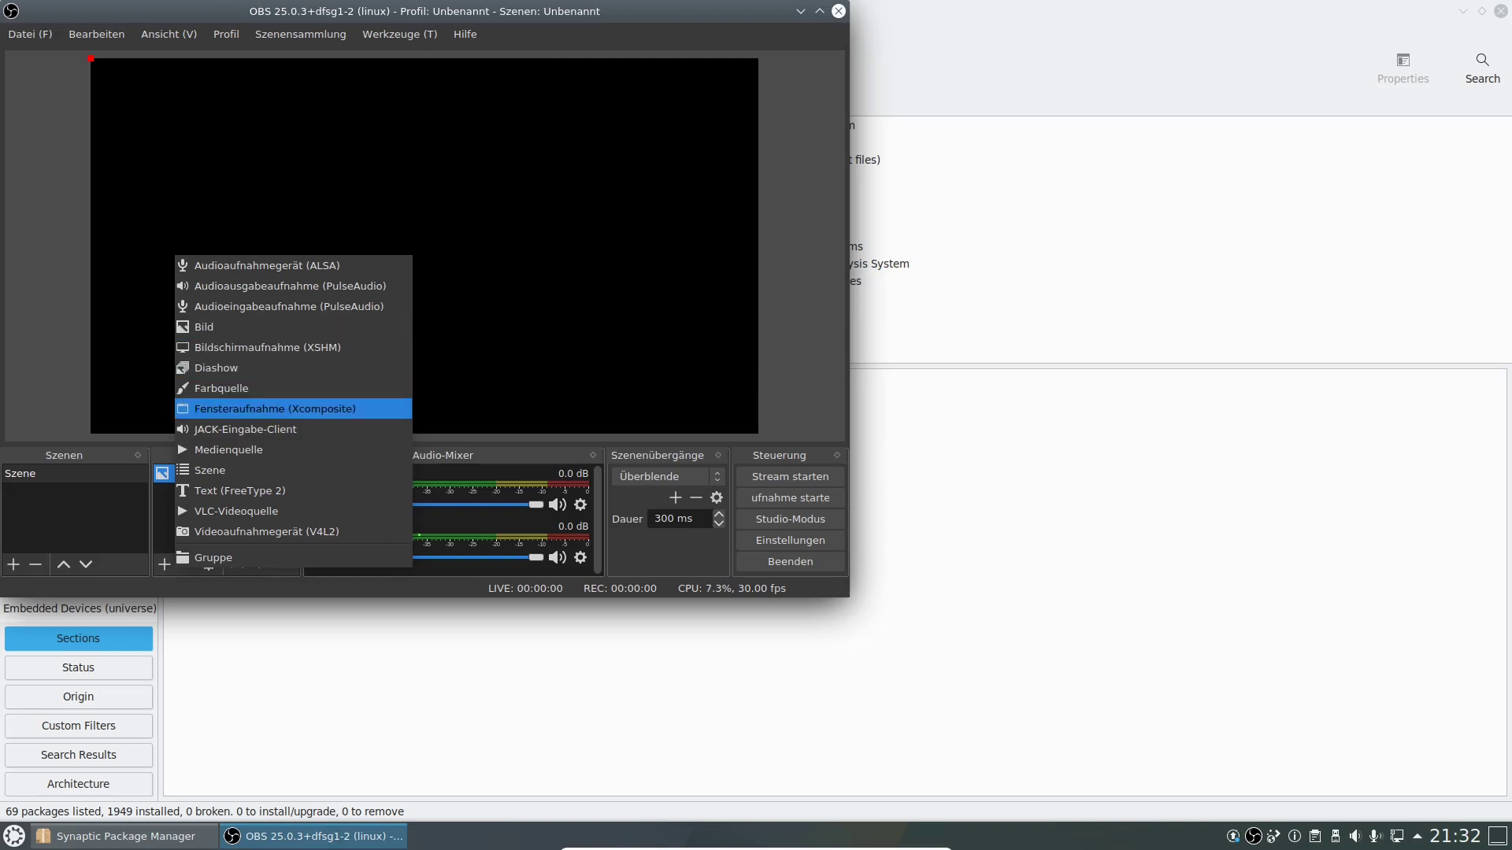
left_click(283, 409)
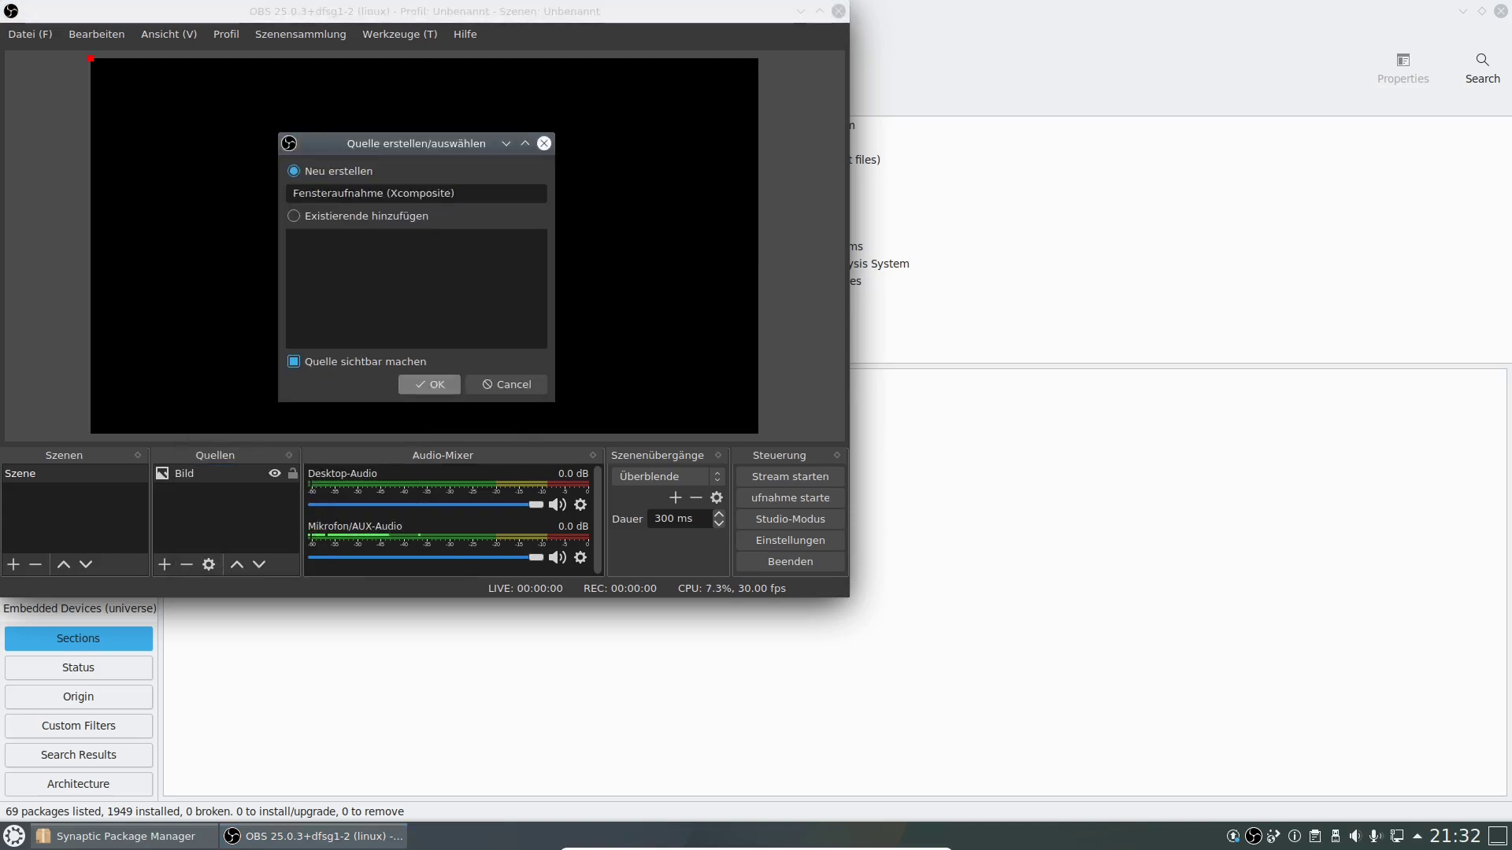
left_click(429, 383)
key("Return")
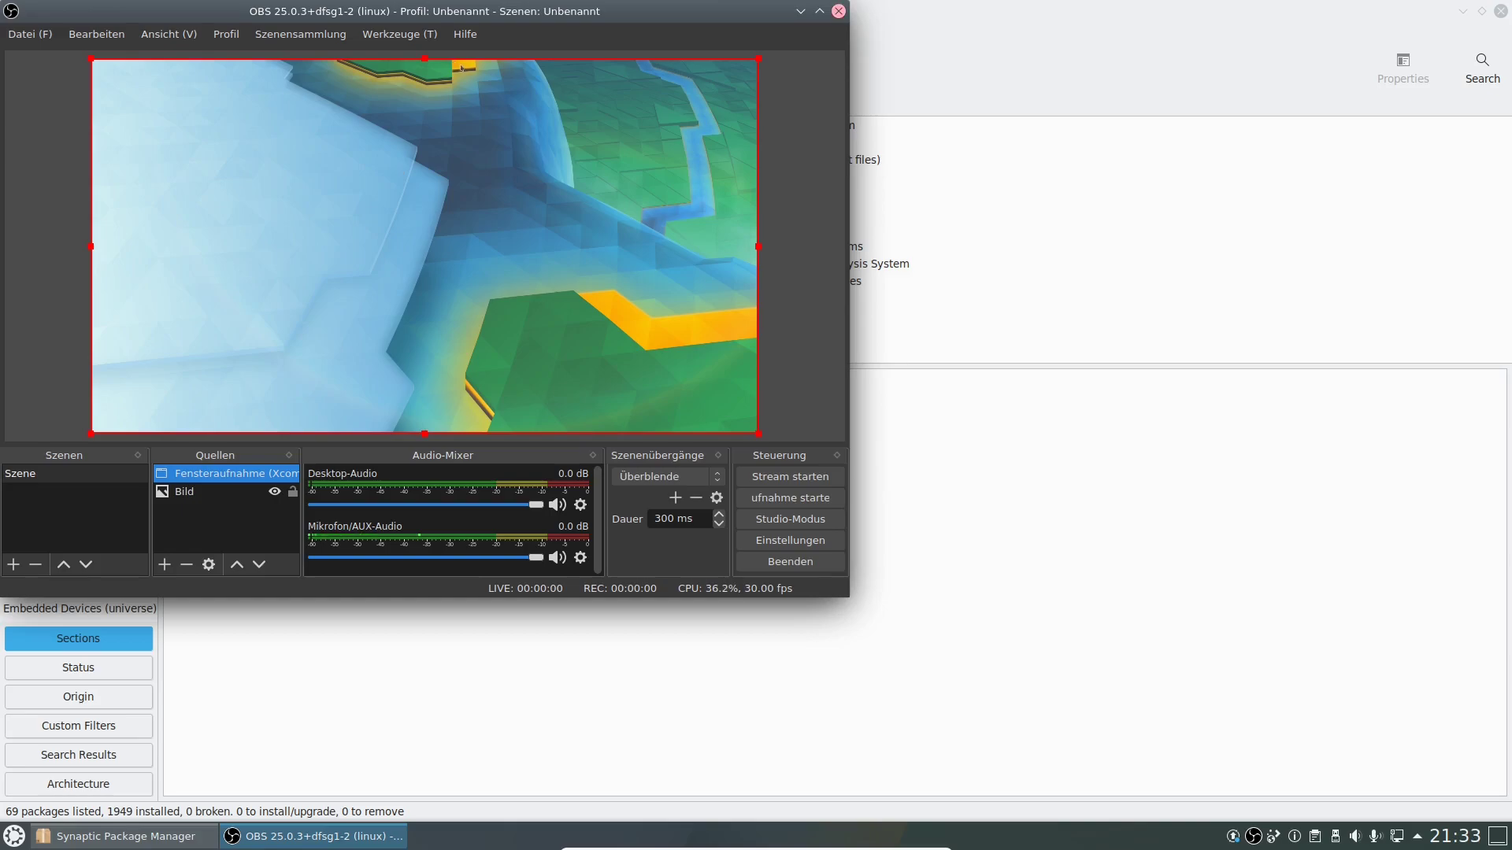
left_click(838, 11)
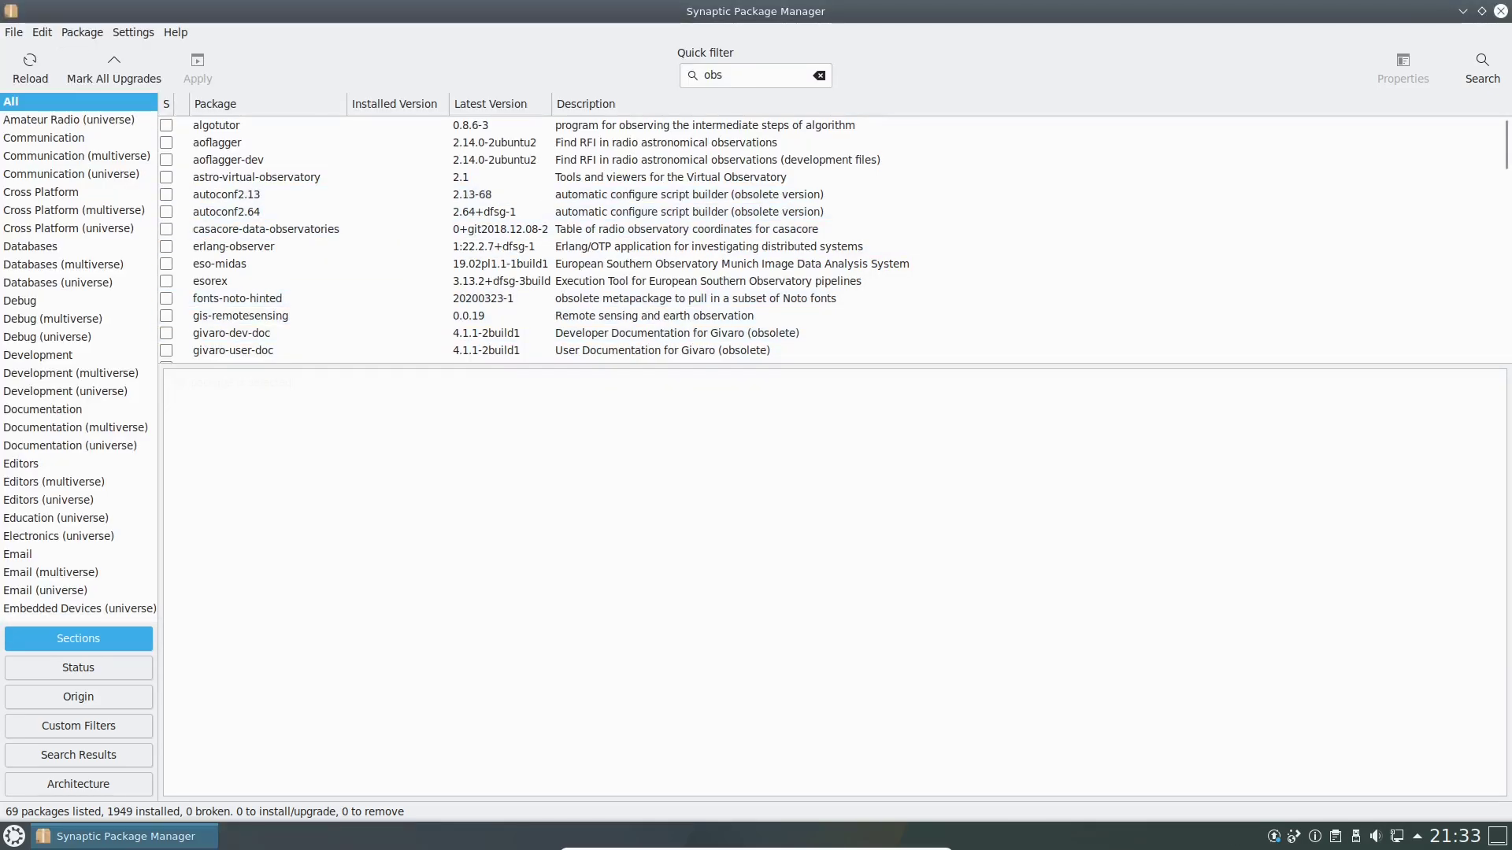
Reload package information and mark obs-plugins for complete removal, also removing obs-studio.
left_click(30, 68)
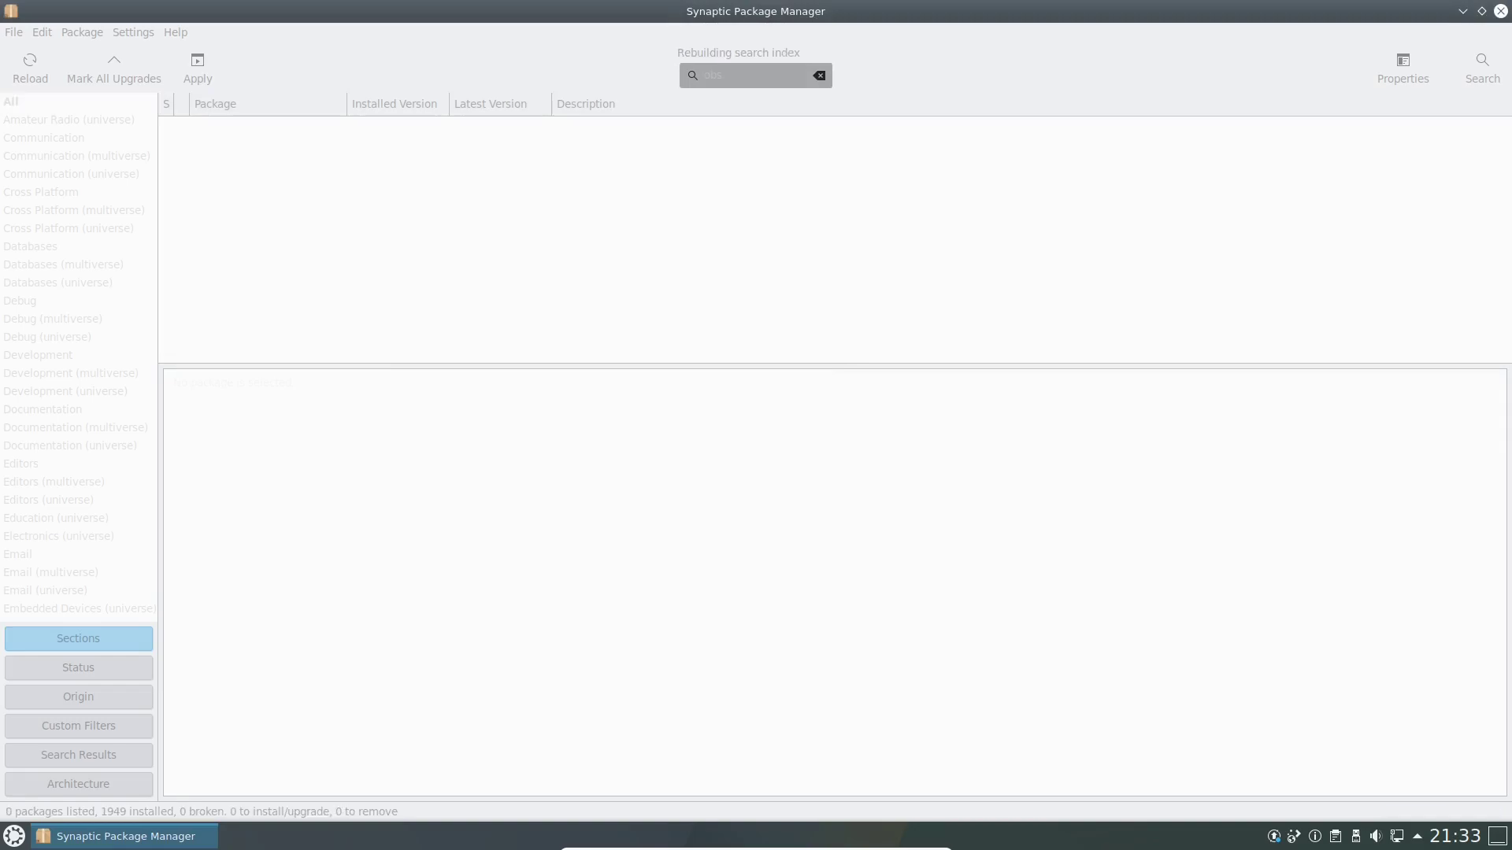
scroll(834, 263, "down", 1)
scroll(835, 262, "down", 8)
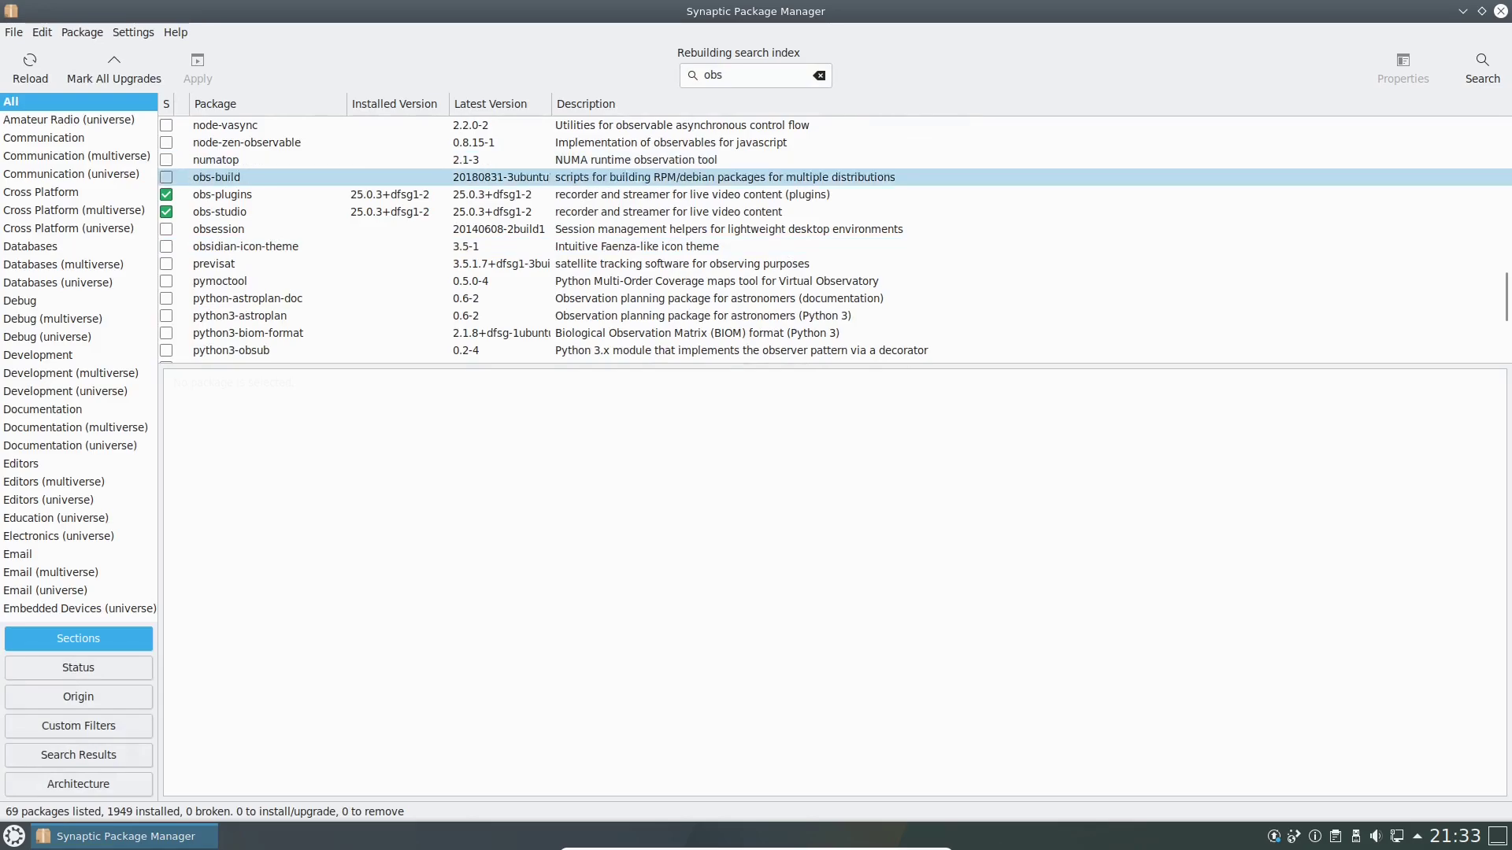
right_click(168, 196)
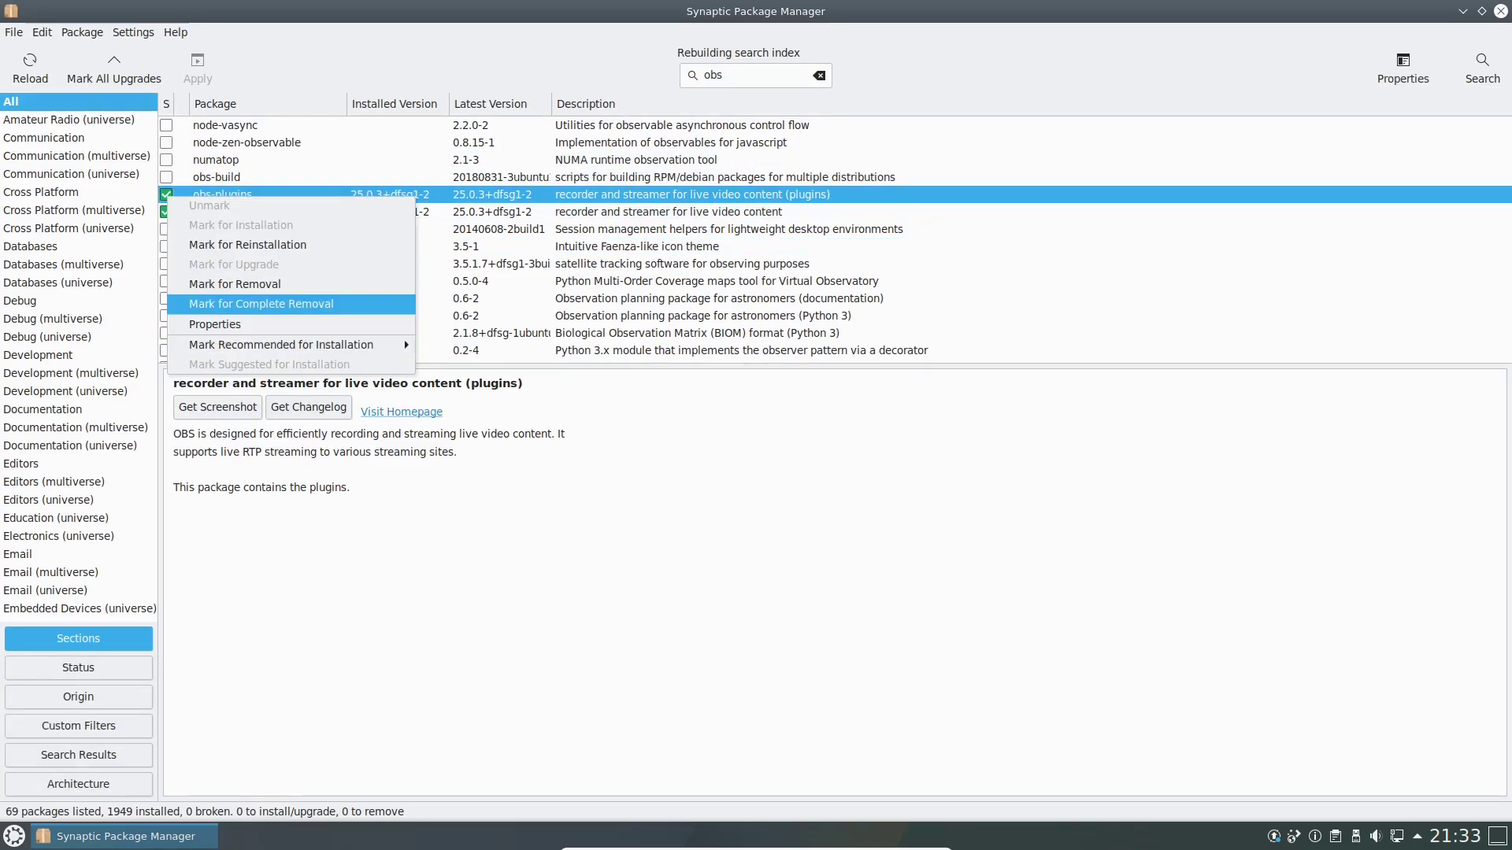
left_click(260, 304)
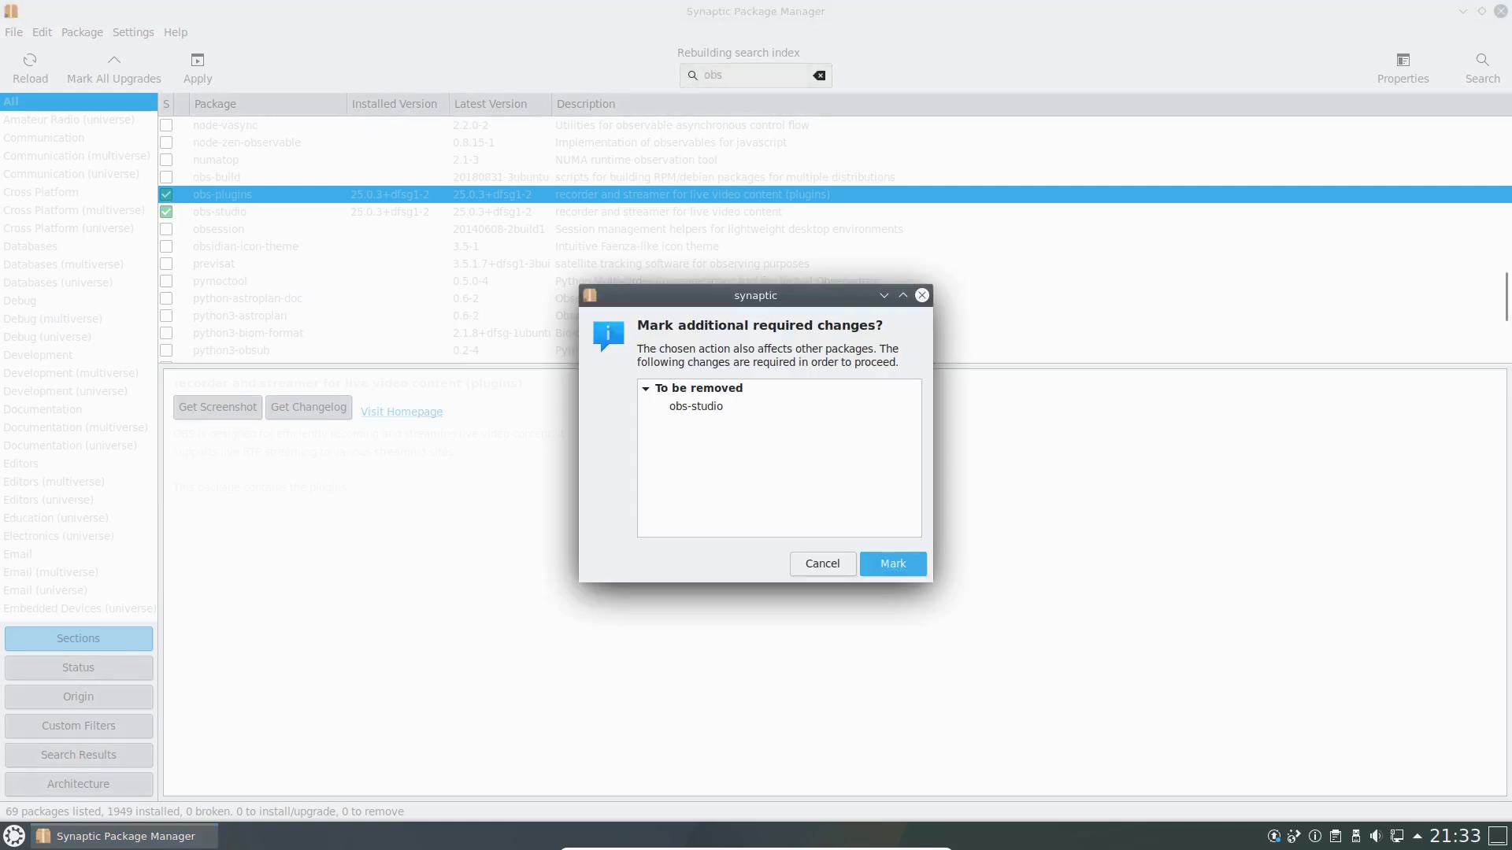
left_click(893, 563)
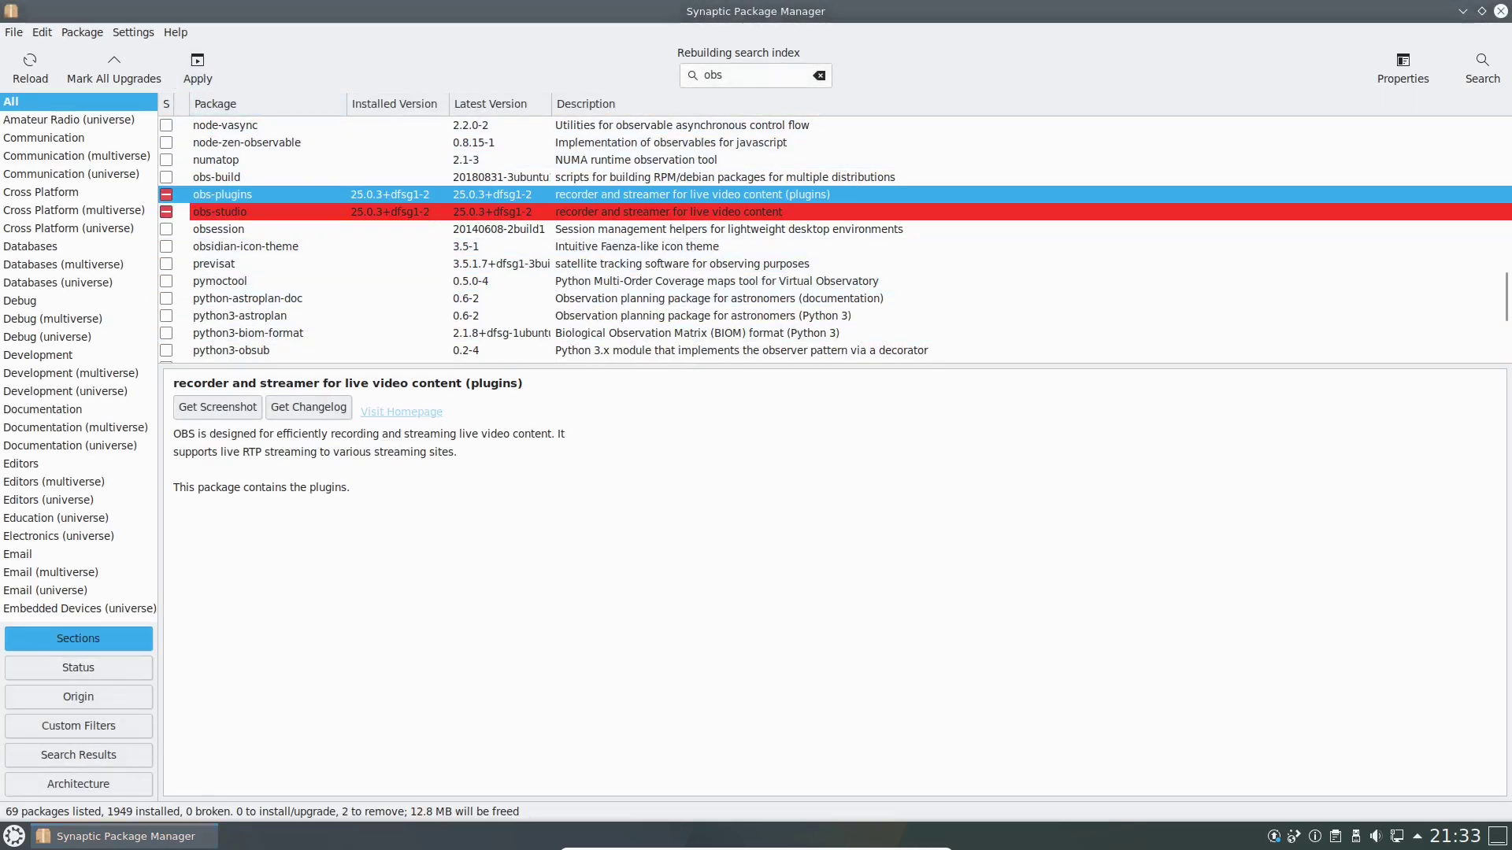
Apply the removals and close the finished-changes report.
left_click(198, 68)
left_click(989, 584)
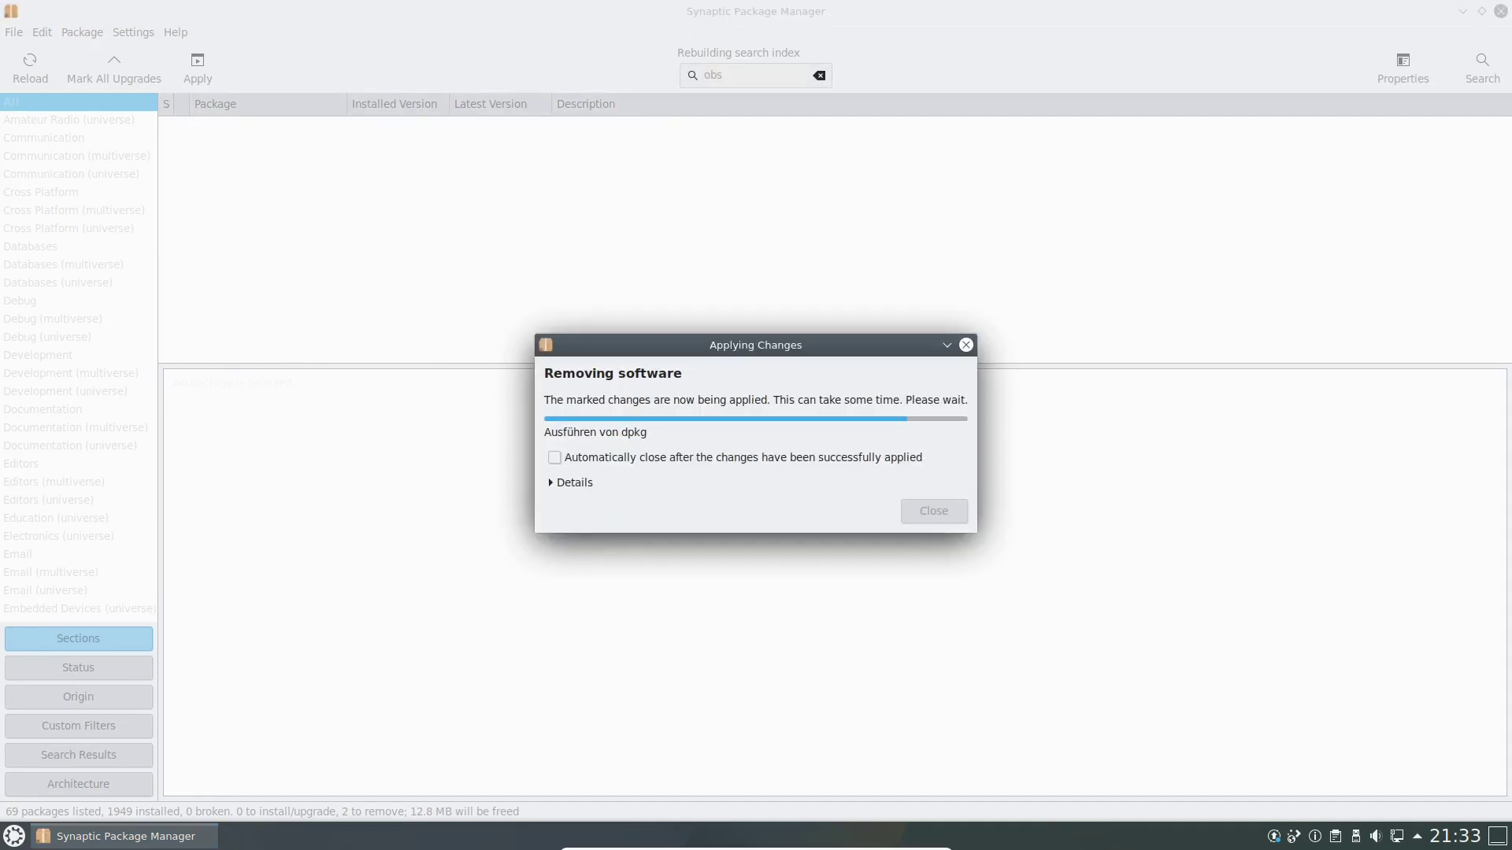
left_click(573, 483)
left_click_drag(693, 345, 634, 214)
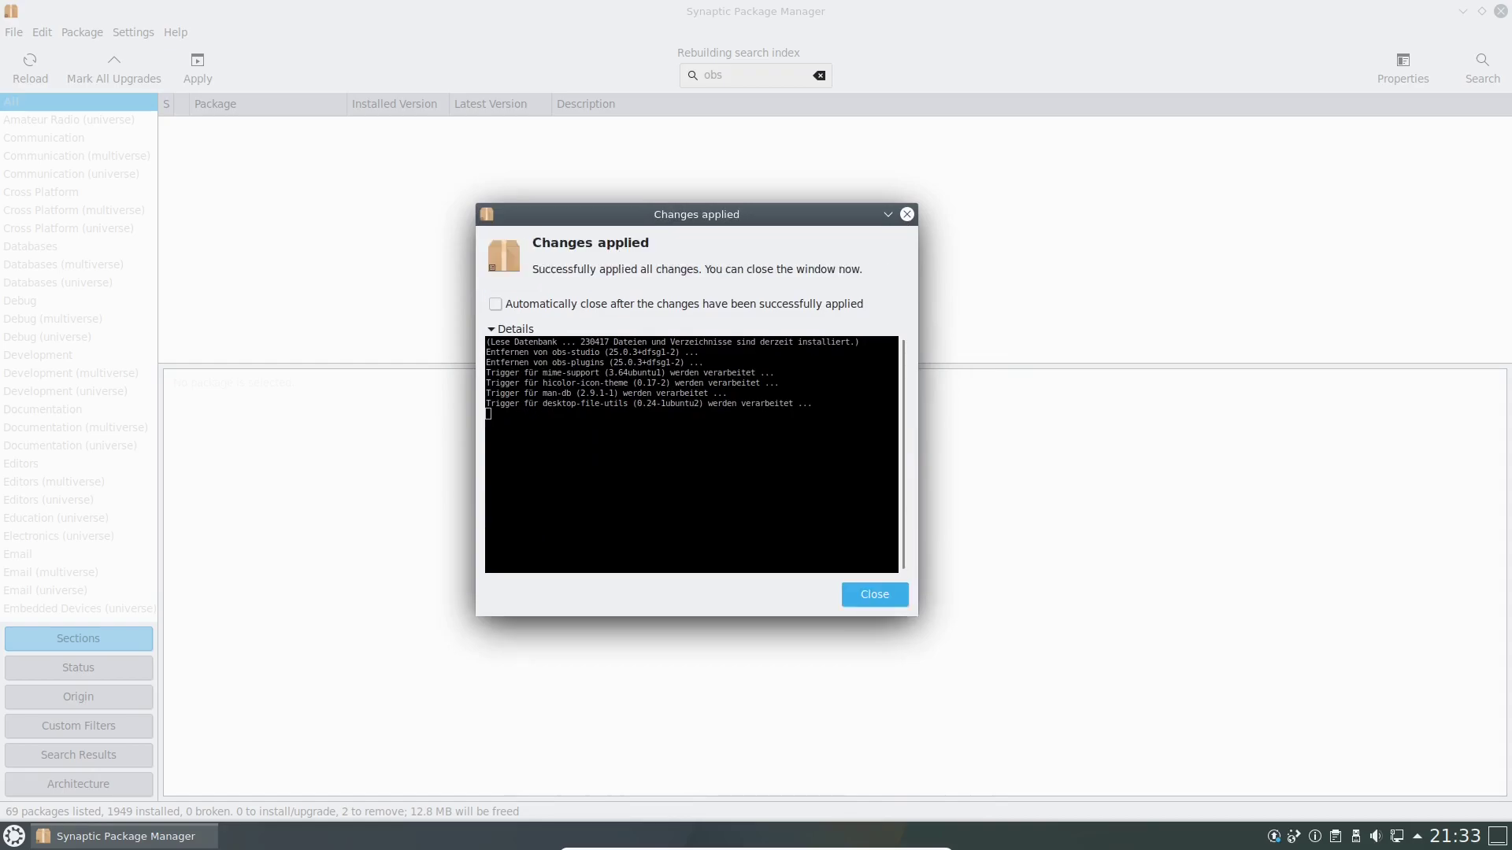
key("Return")
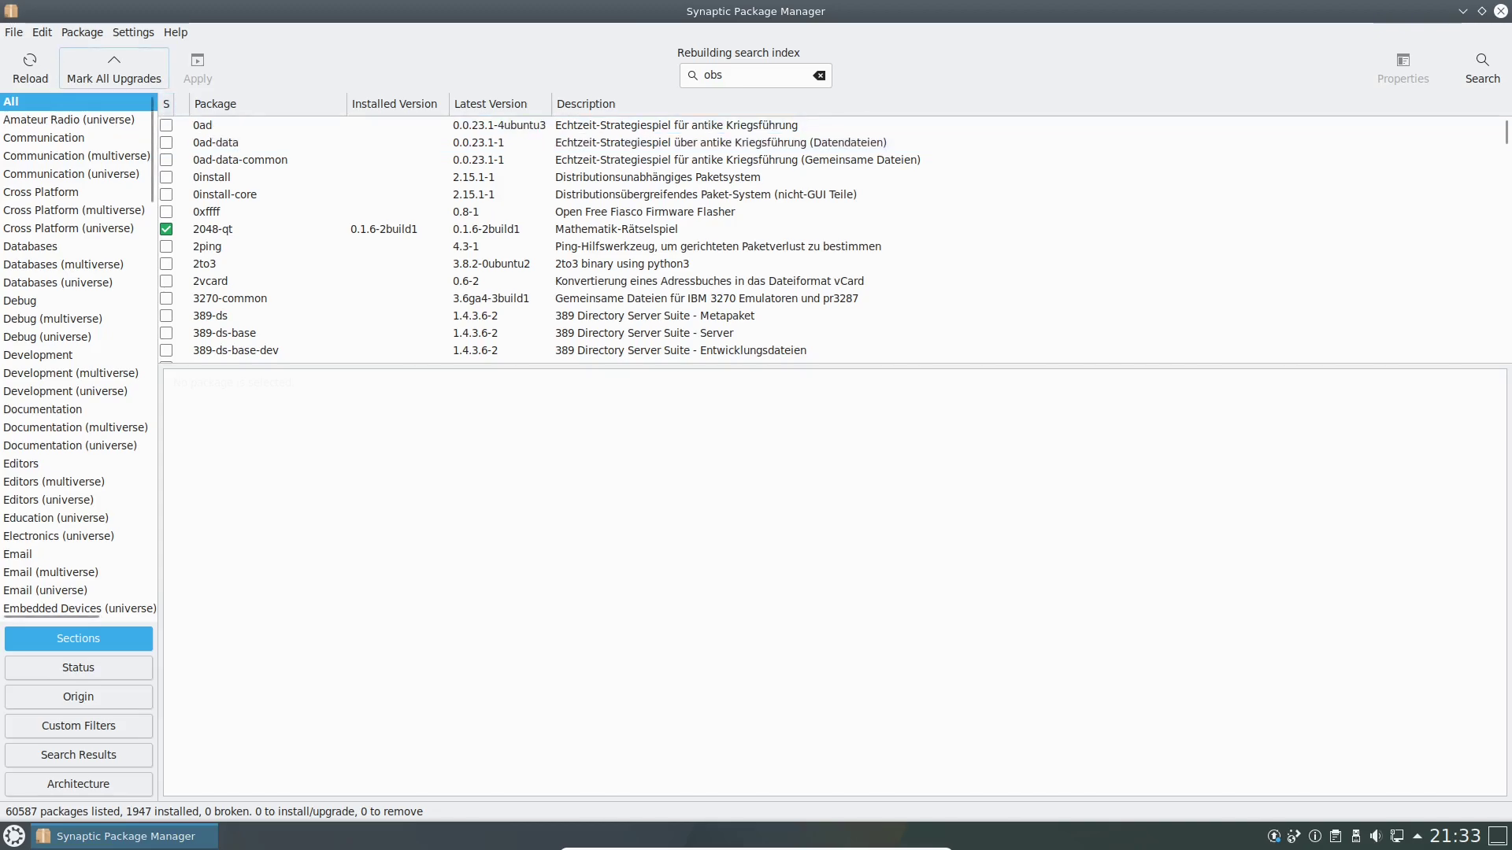
Mark all available upgrades, accepting the additional required package changes.
left_click(114, 69)
scroll(780, 445, "down", 5)
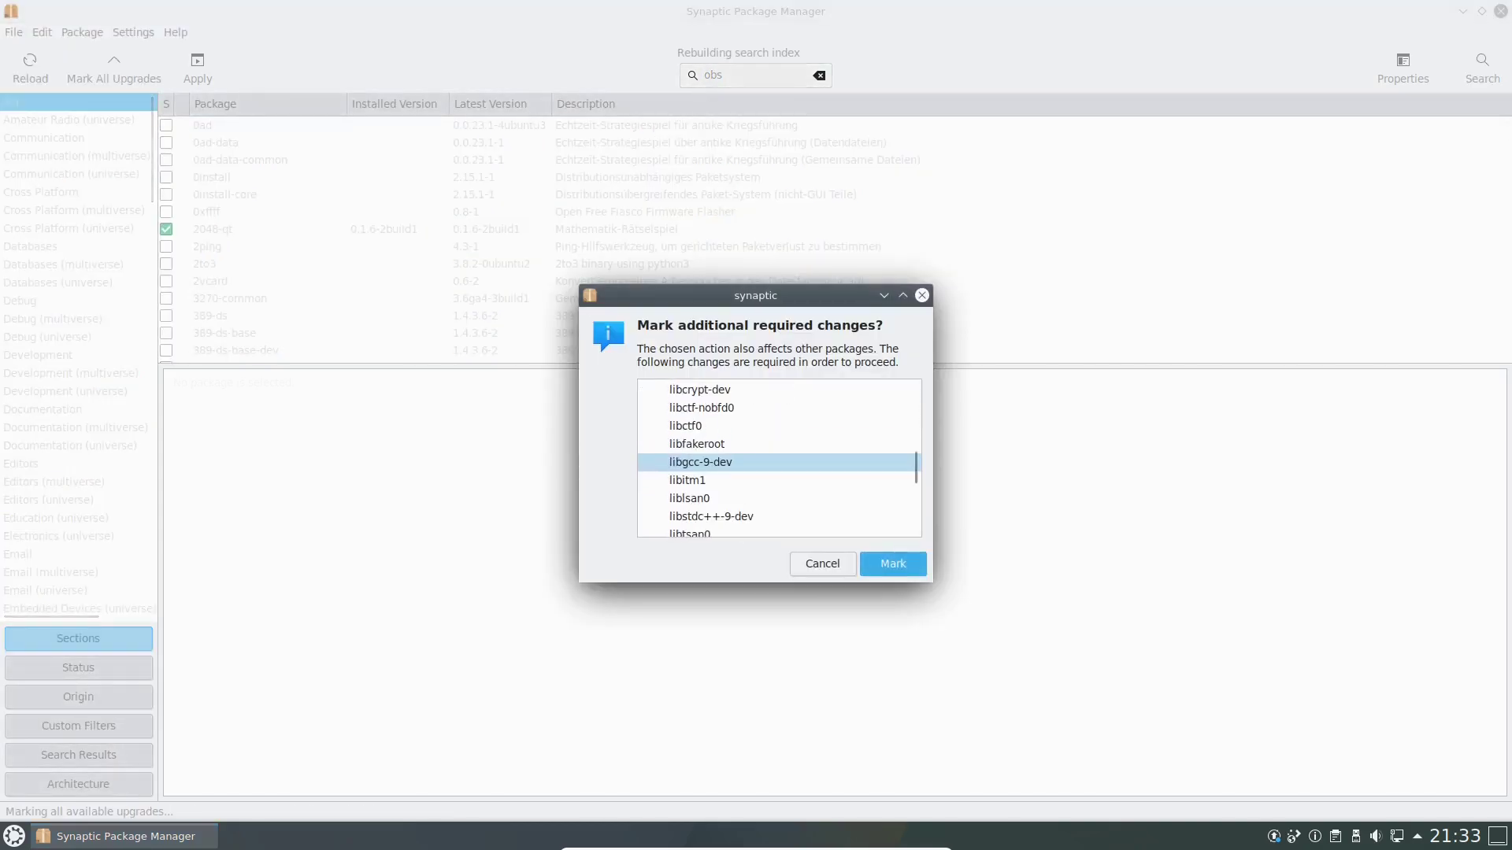
scroll(780, 457, "down", 1)
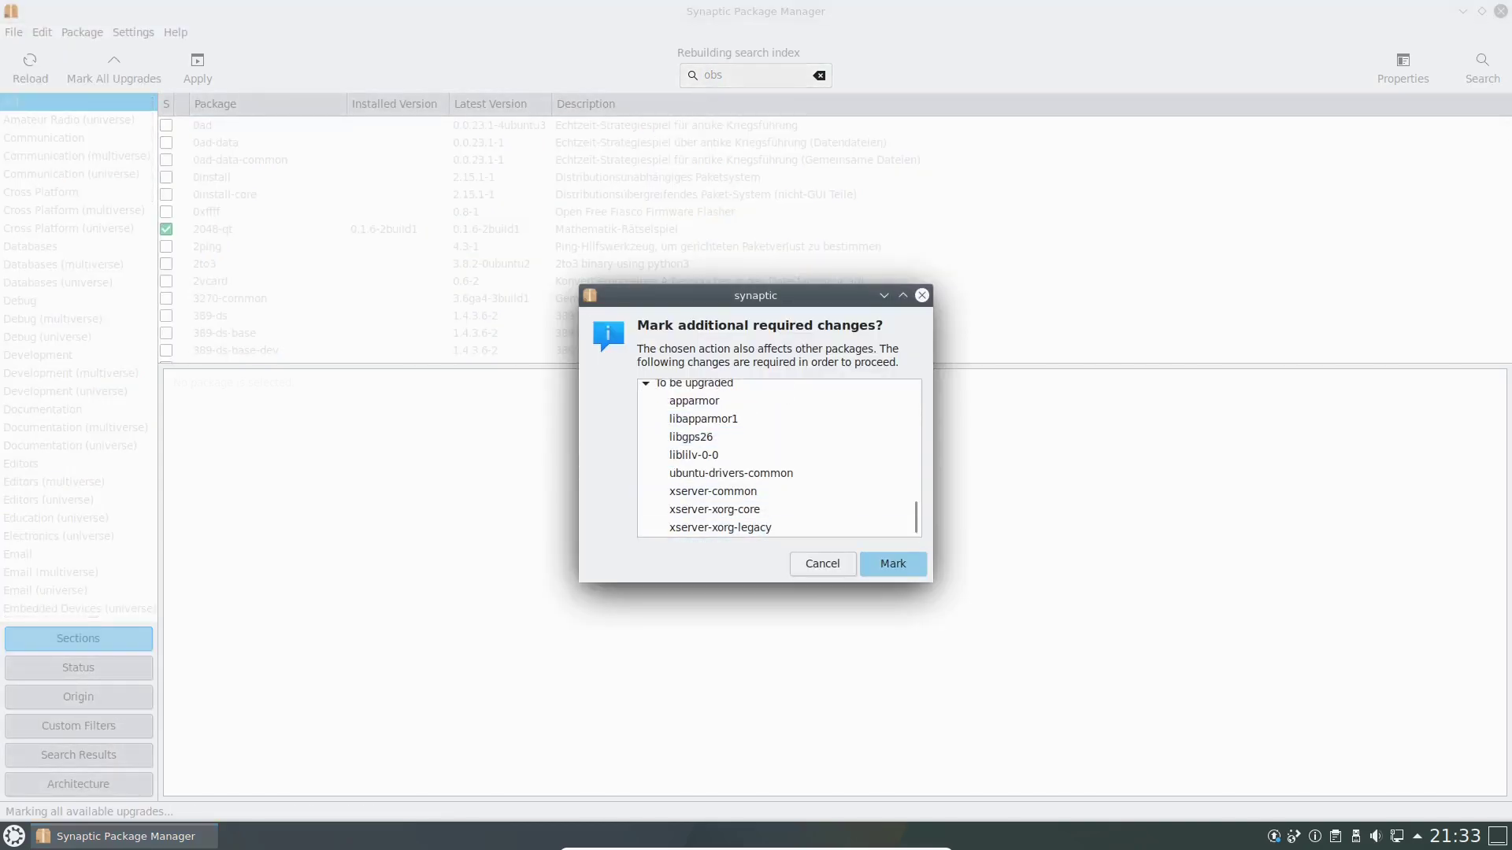
left_click(893, 564)
Apply the marked upgrades and show the individual files downloading.
left_click(197, 68)
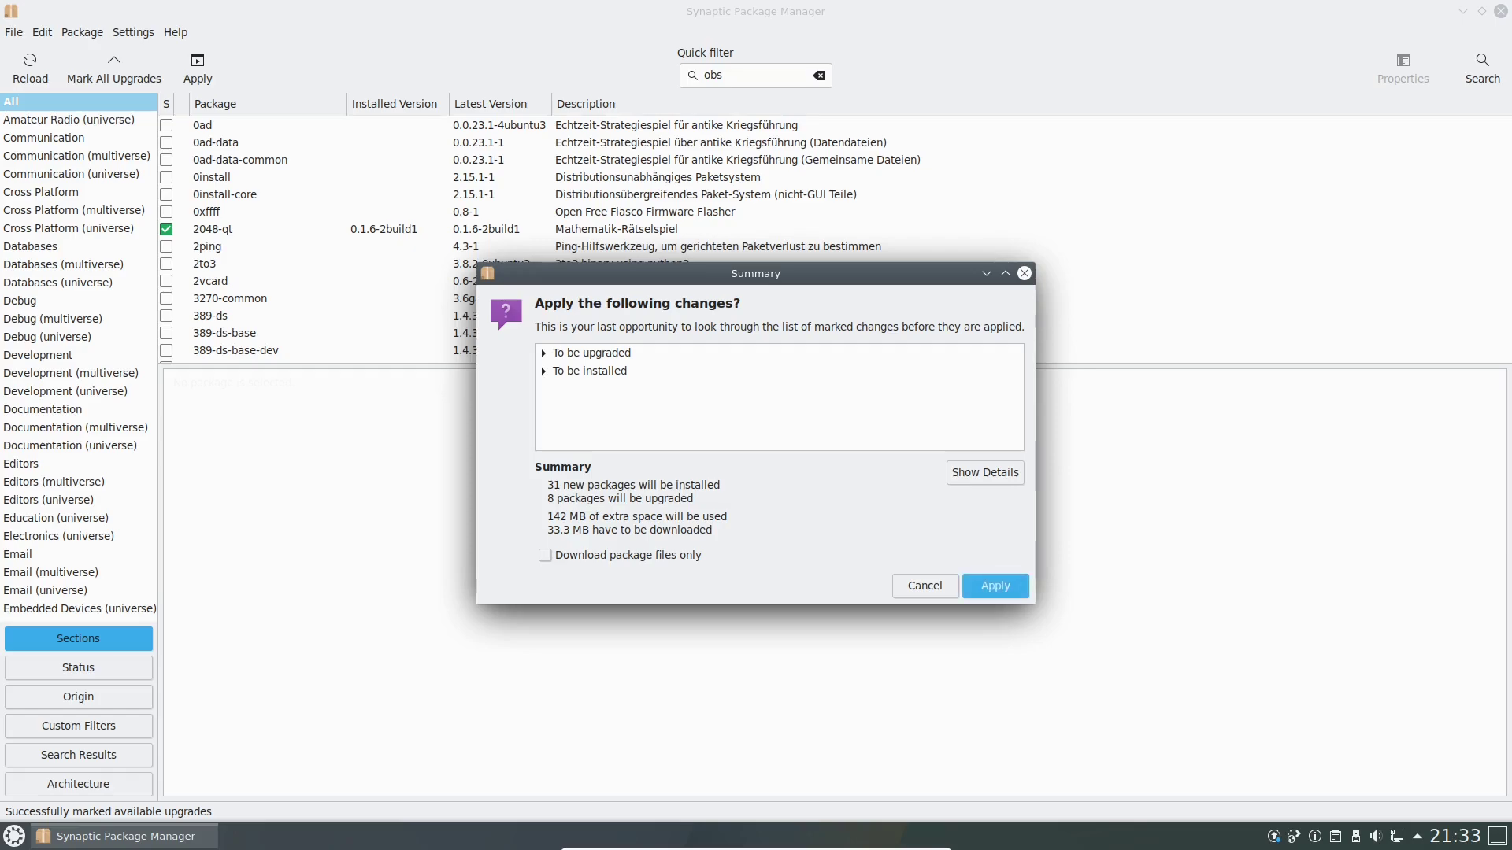
left_click(985, 472)
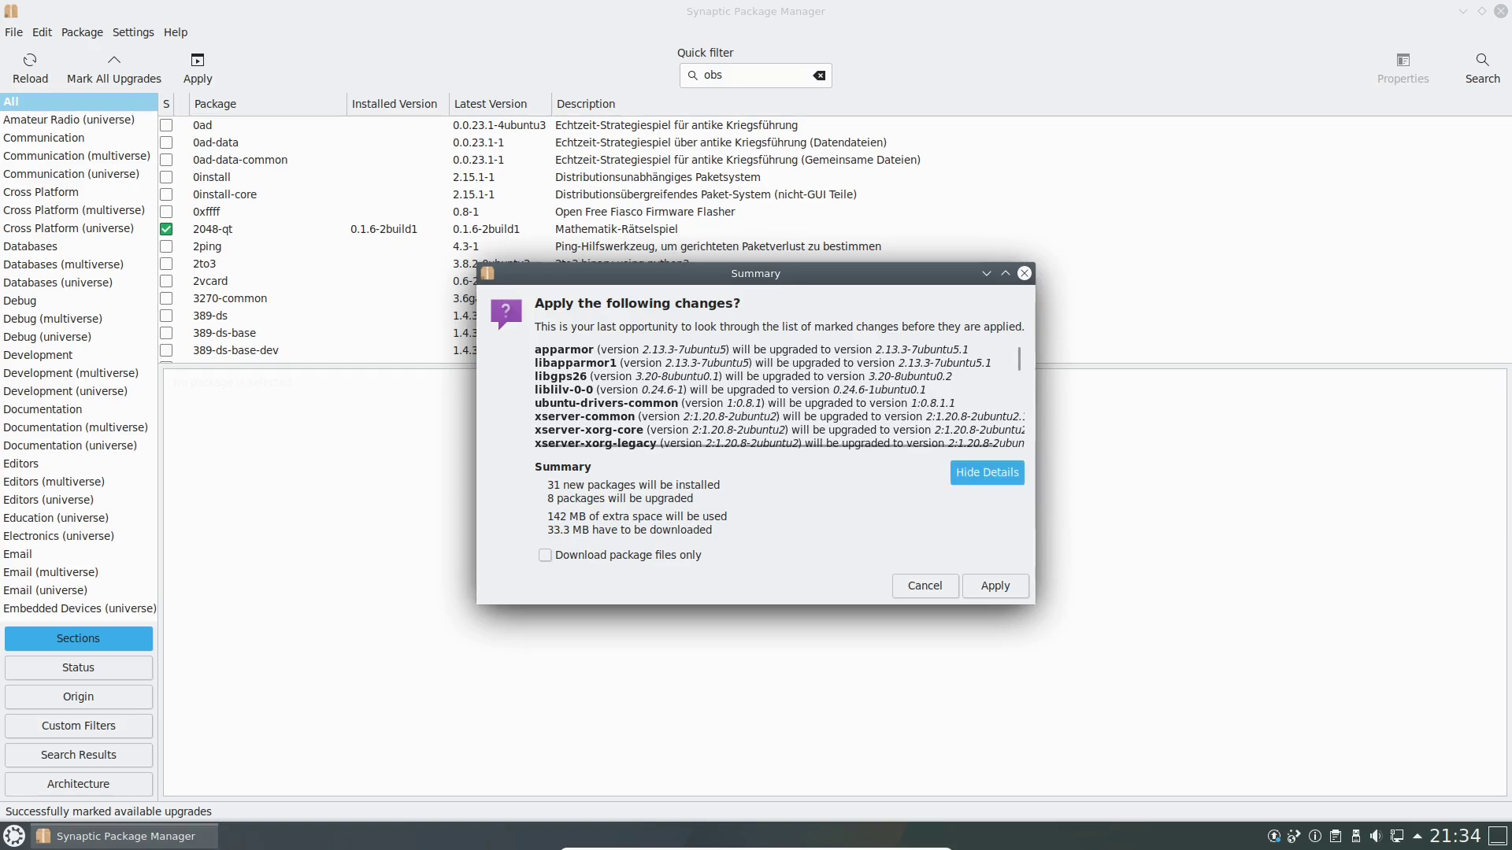
left_click(996, 586)
left_click_drag(756, 366, 717, 176)
left_click(615, 294)
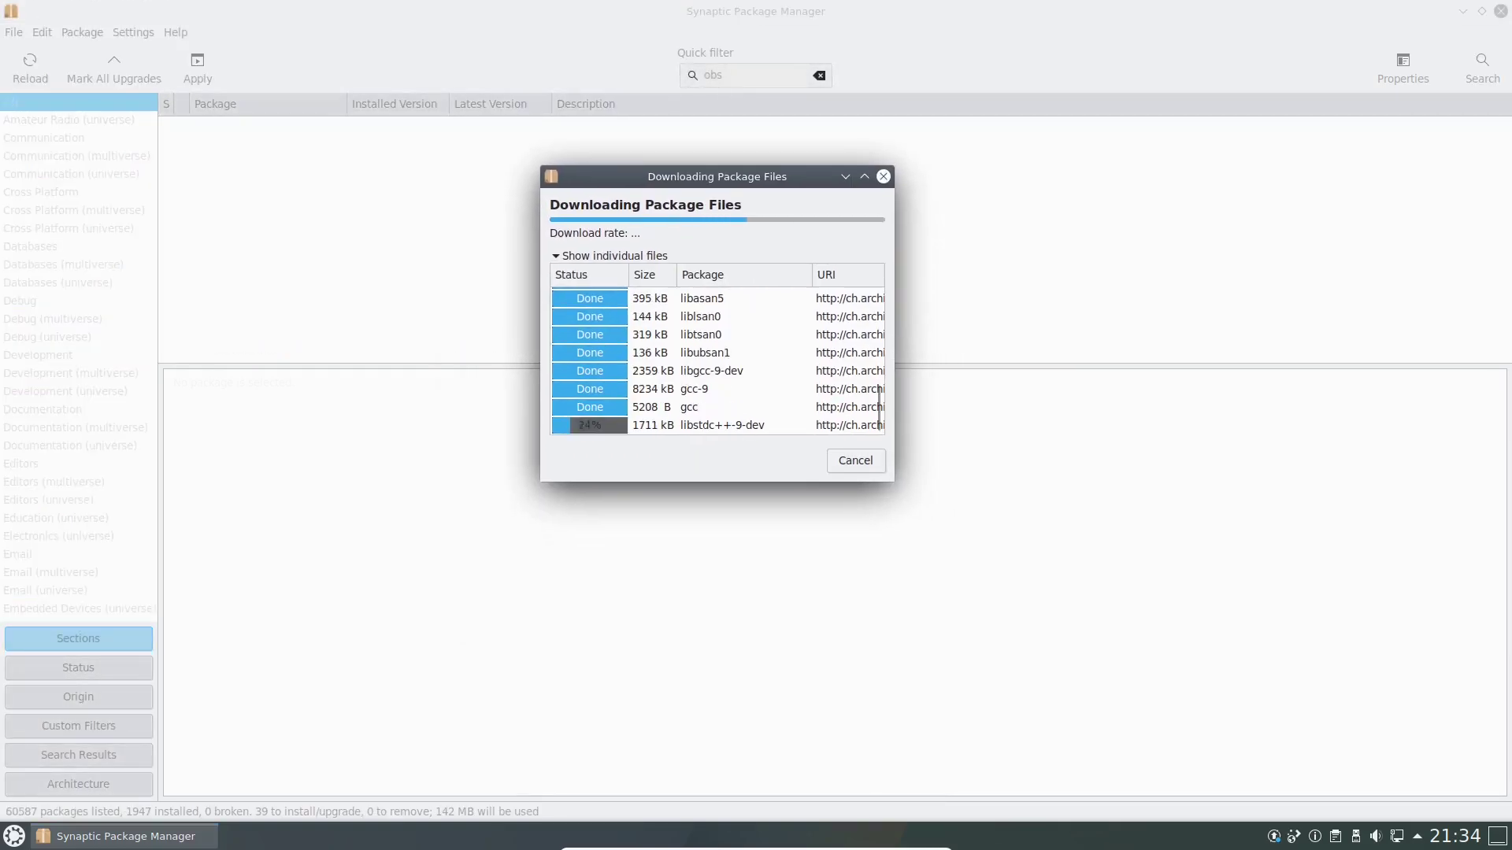
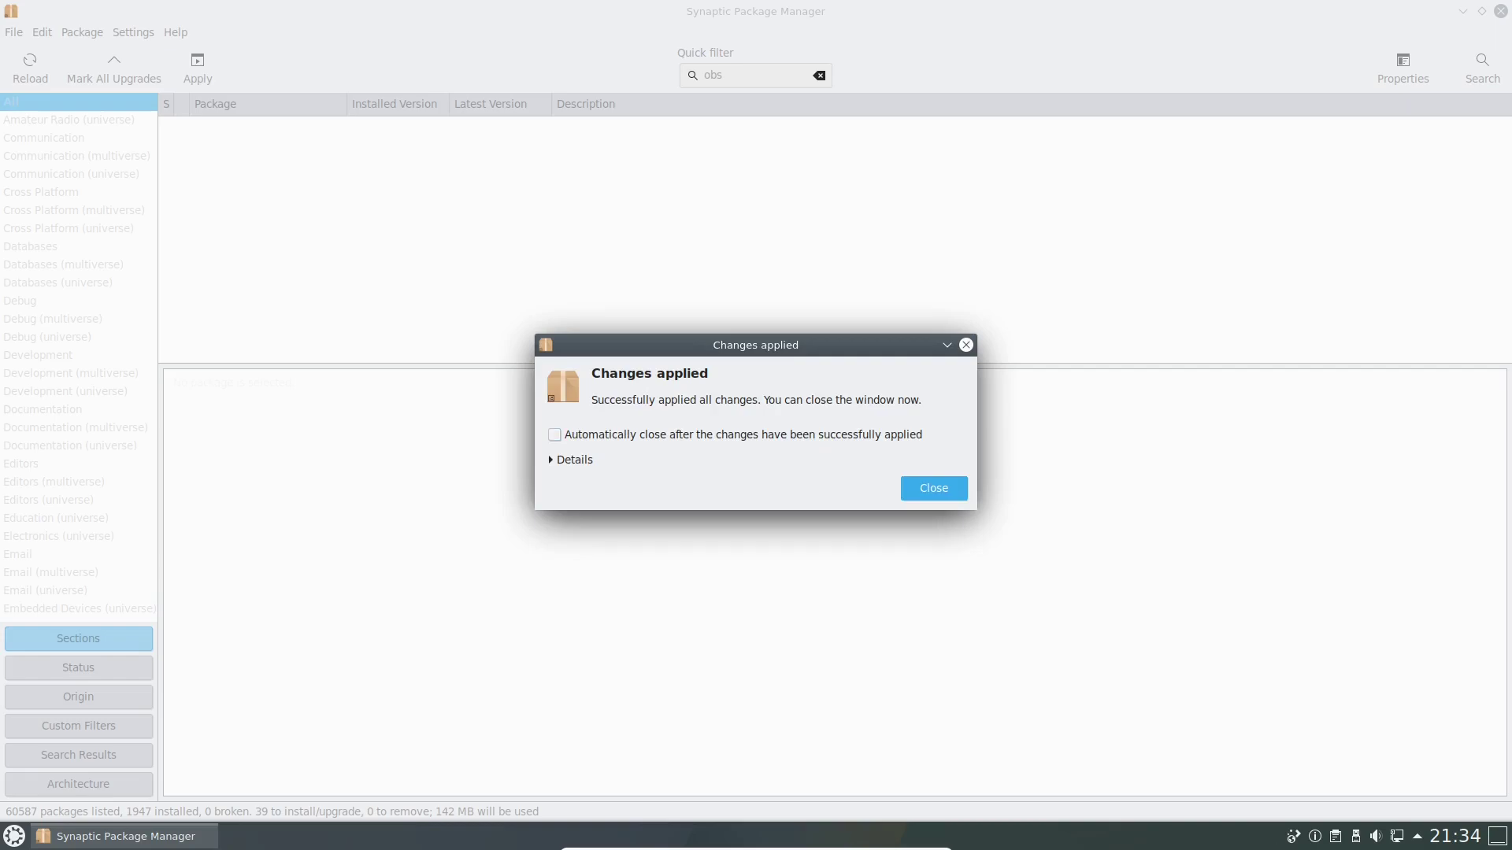
Dismiss the 'Changes applied' confirmation and quit Synaptic Package Manager.
left_click(934, 488)
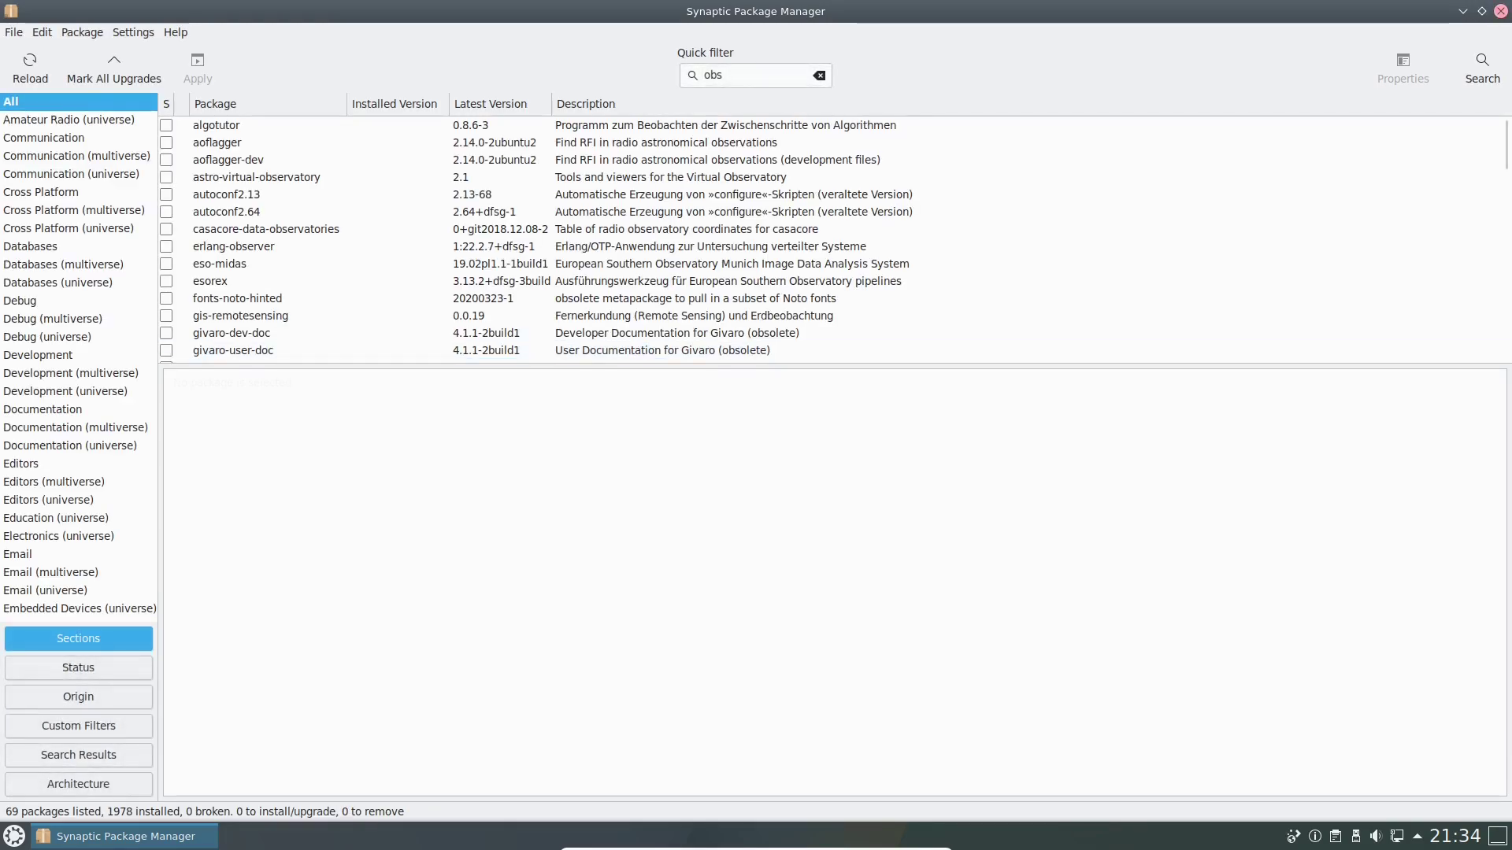
left_click(1501, 11)
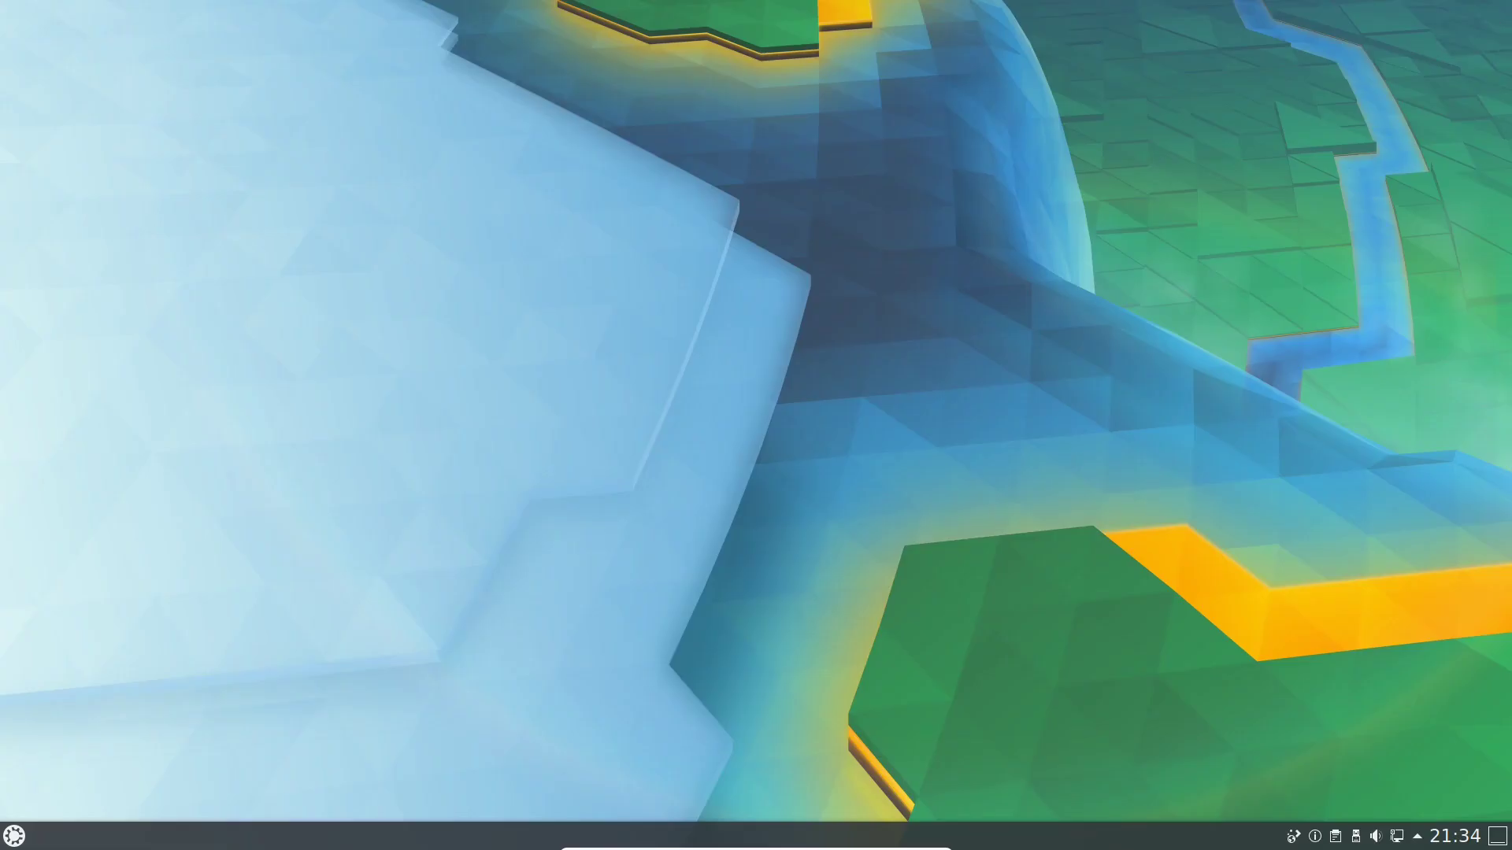
Launch Systemeinstellungen by searching 'eins' in the launcher, and maximize its window.
key("super")
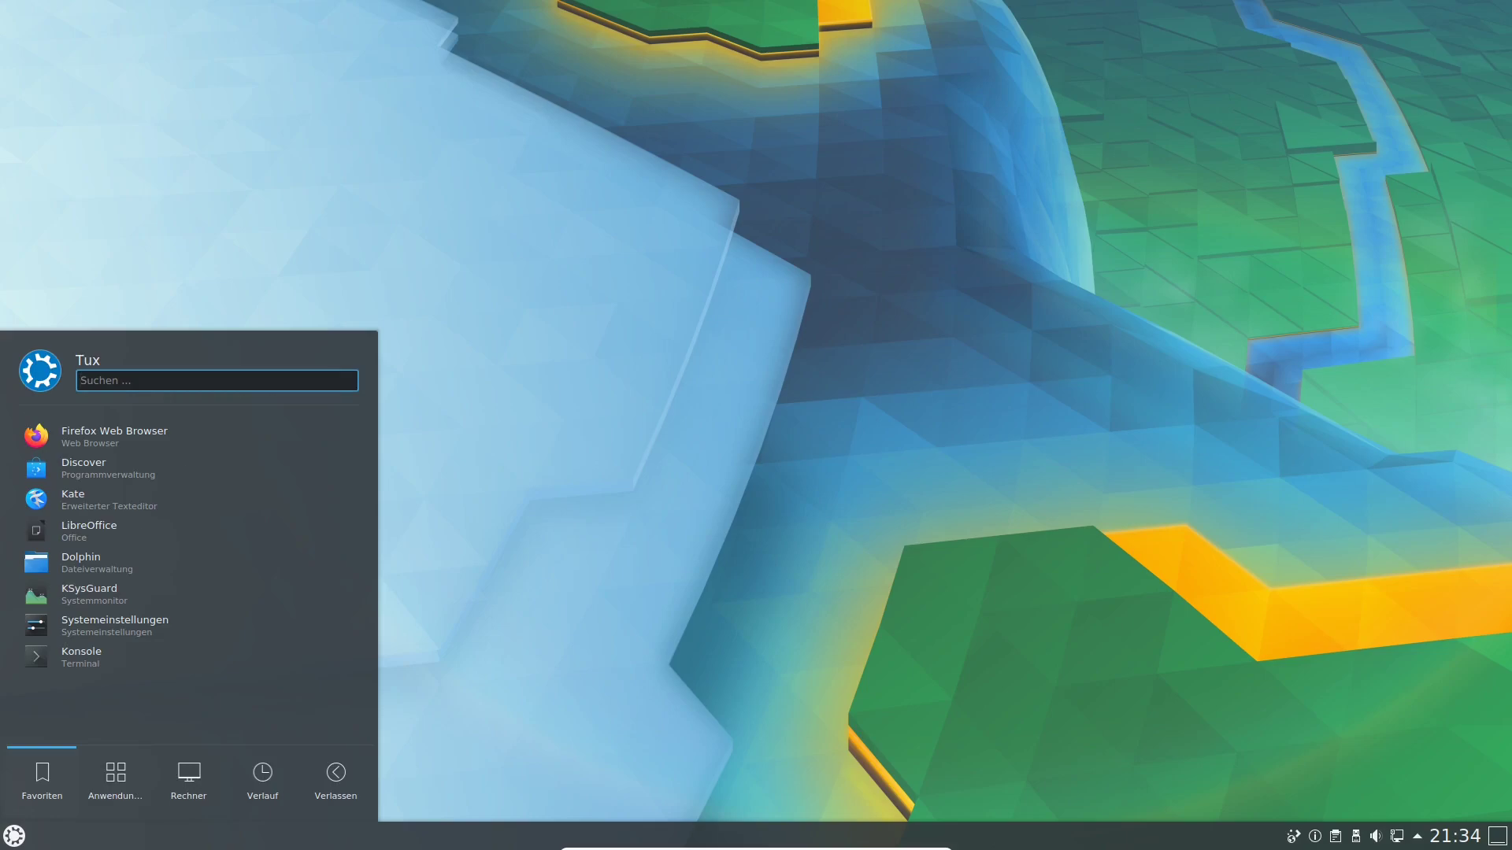
type("eins")
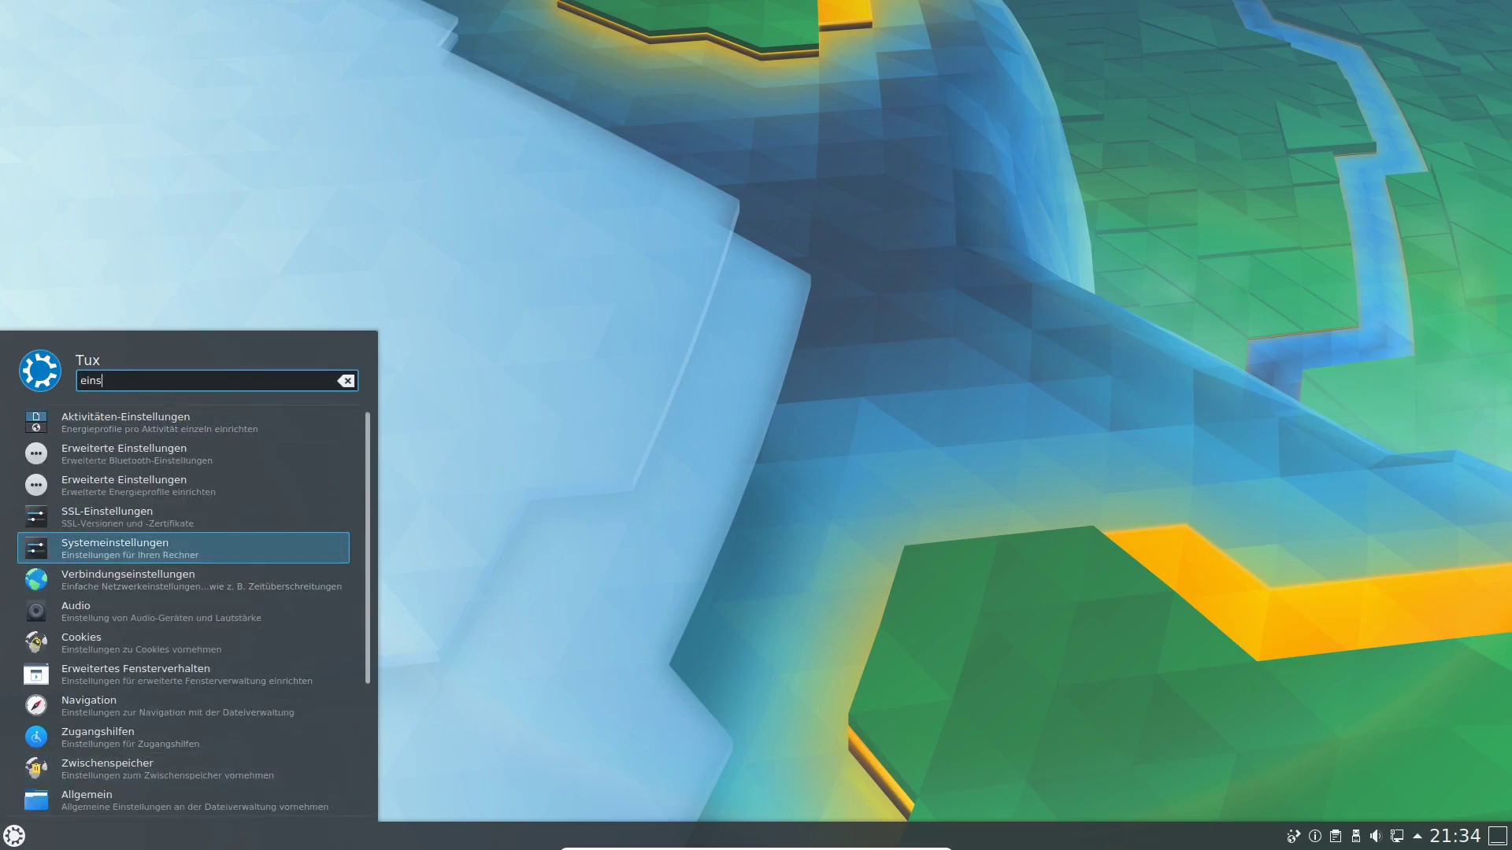
key("Return")
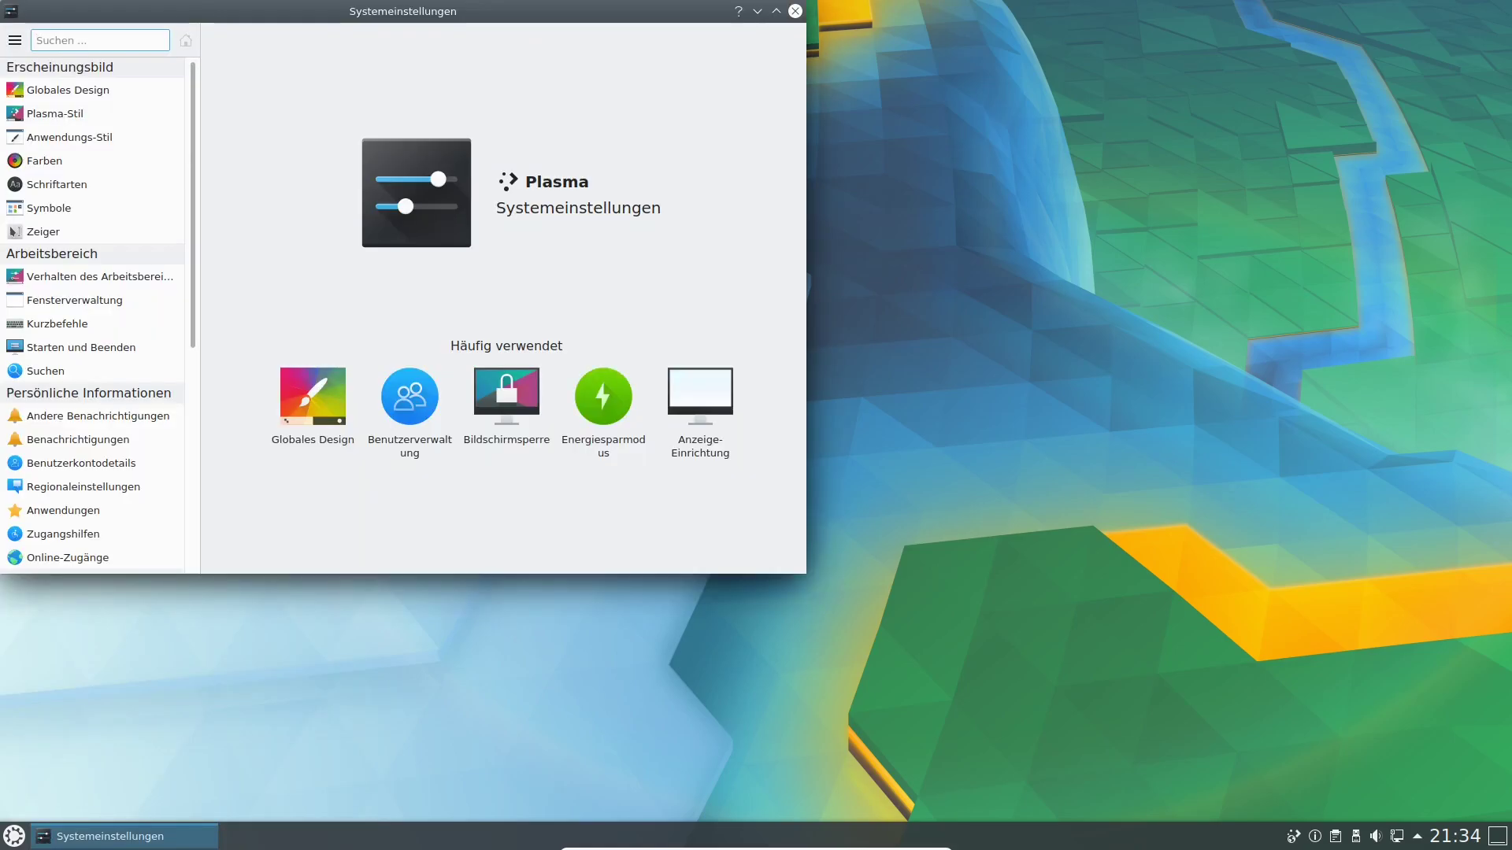
left_click_drag(404, 11, 519, 0)
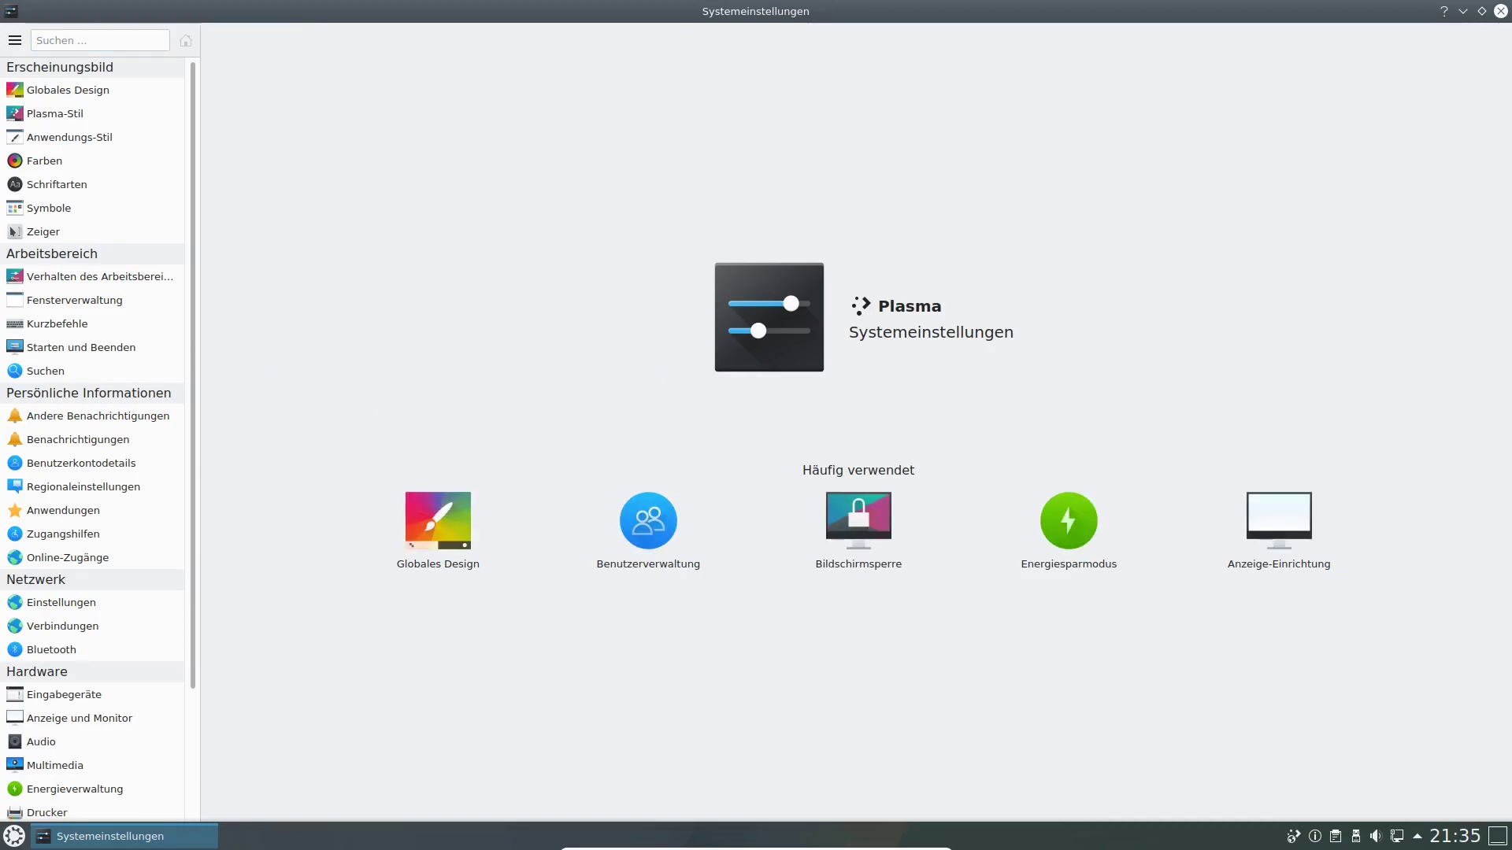
Review Anzeige und Monitor, keeping 1920x1080 at 60 Hz and global scaling at 100%.
left_click(1279, 523)
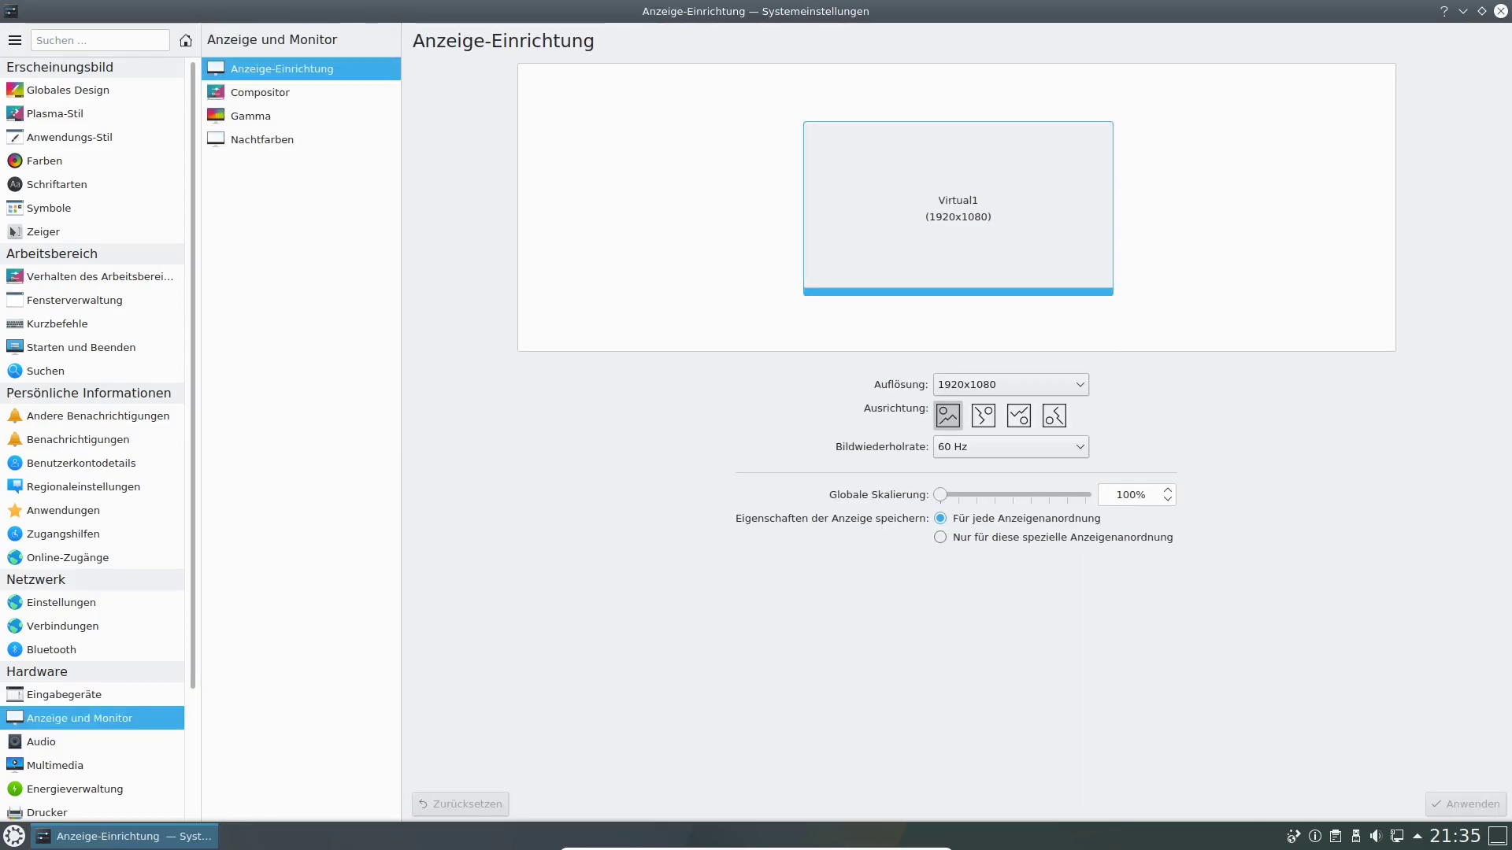
left_click(989, 447)
left_click(989, 447)
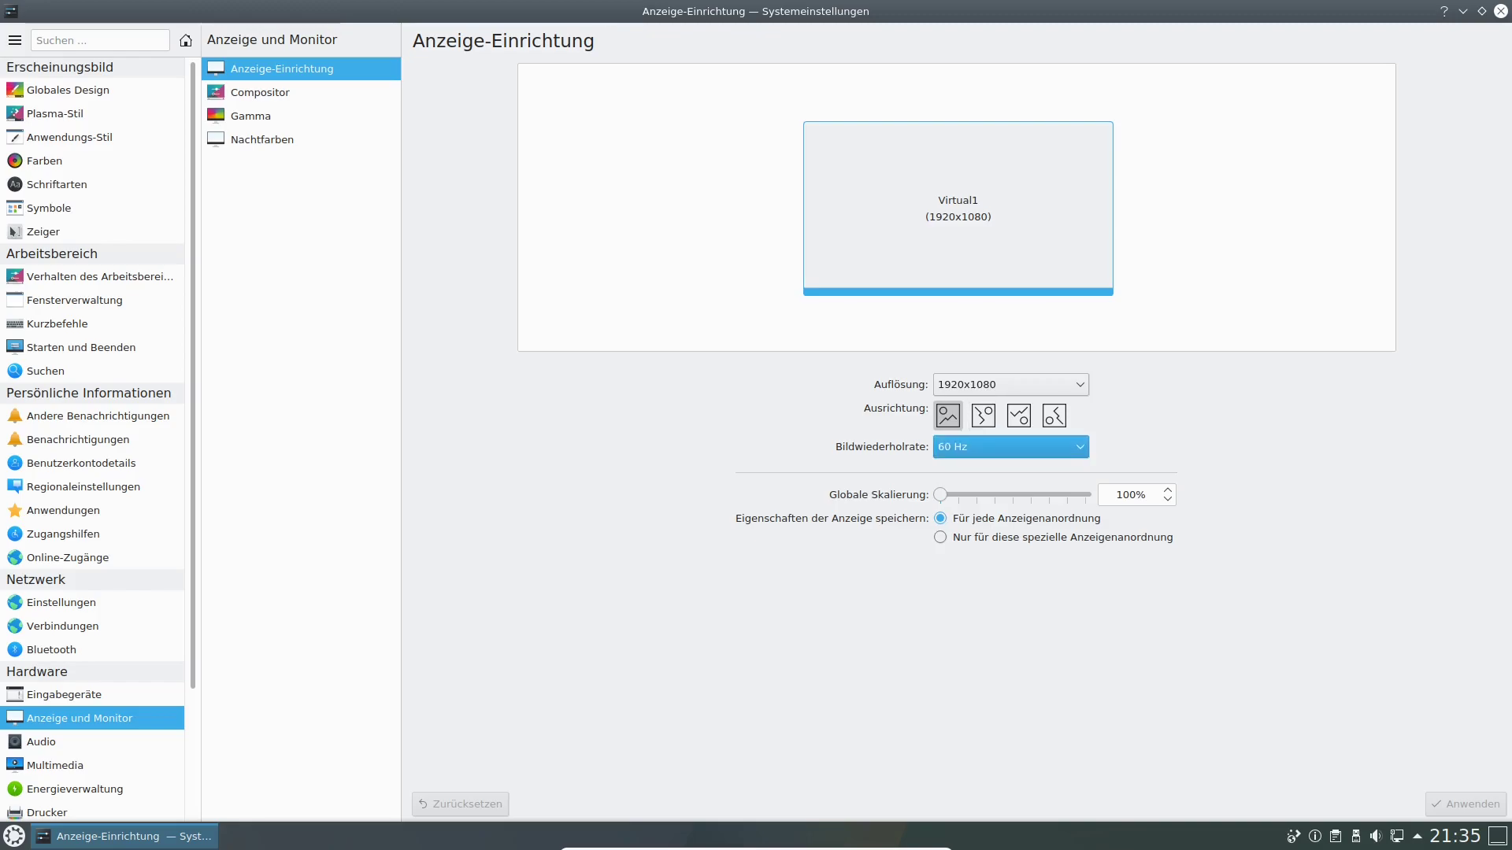
mouse_move(940, 494)
left_mouse_down()
mouse_move(977, 494)
mouse_move(940, 494)
left_mouse_up()
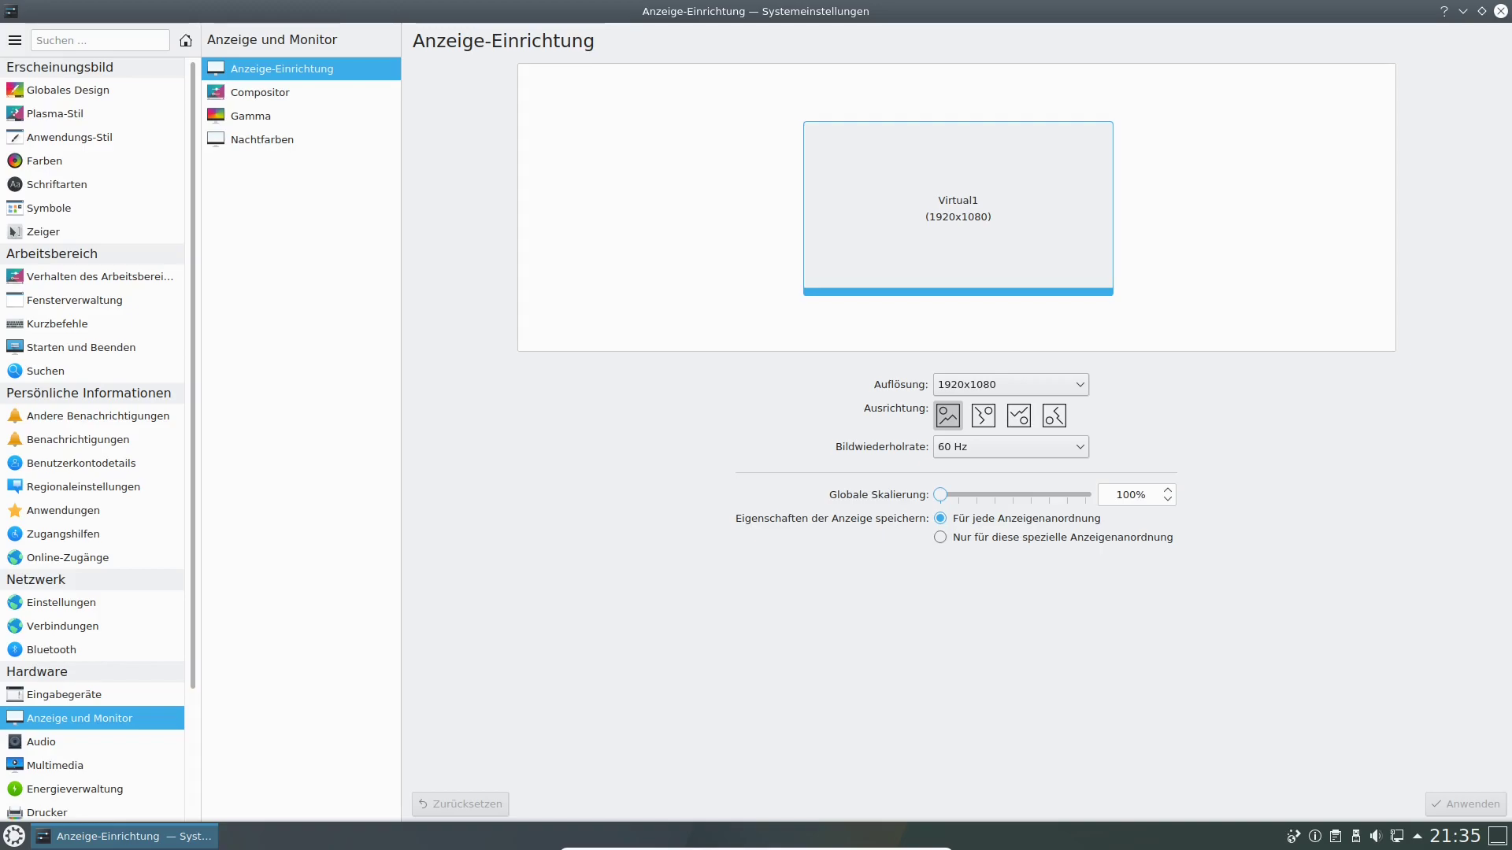
left_click(250, 116)
Enable Nachtfarben at 1000 K and apply it.
left_click(260, 92)
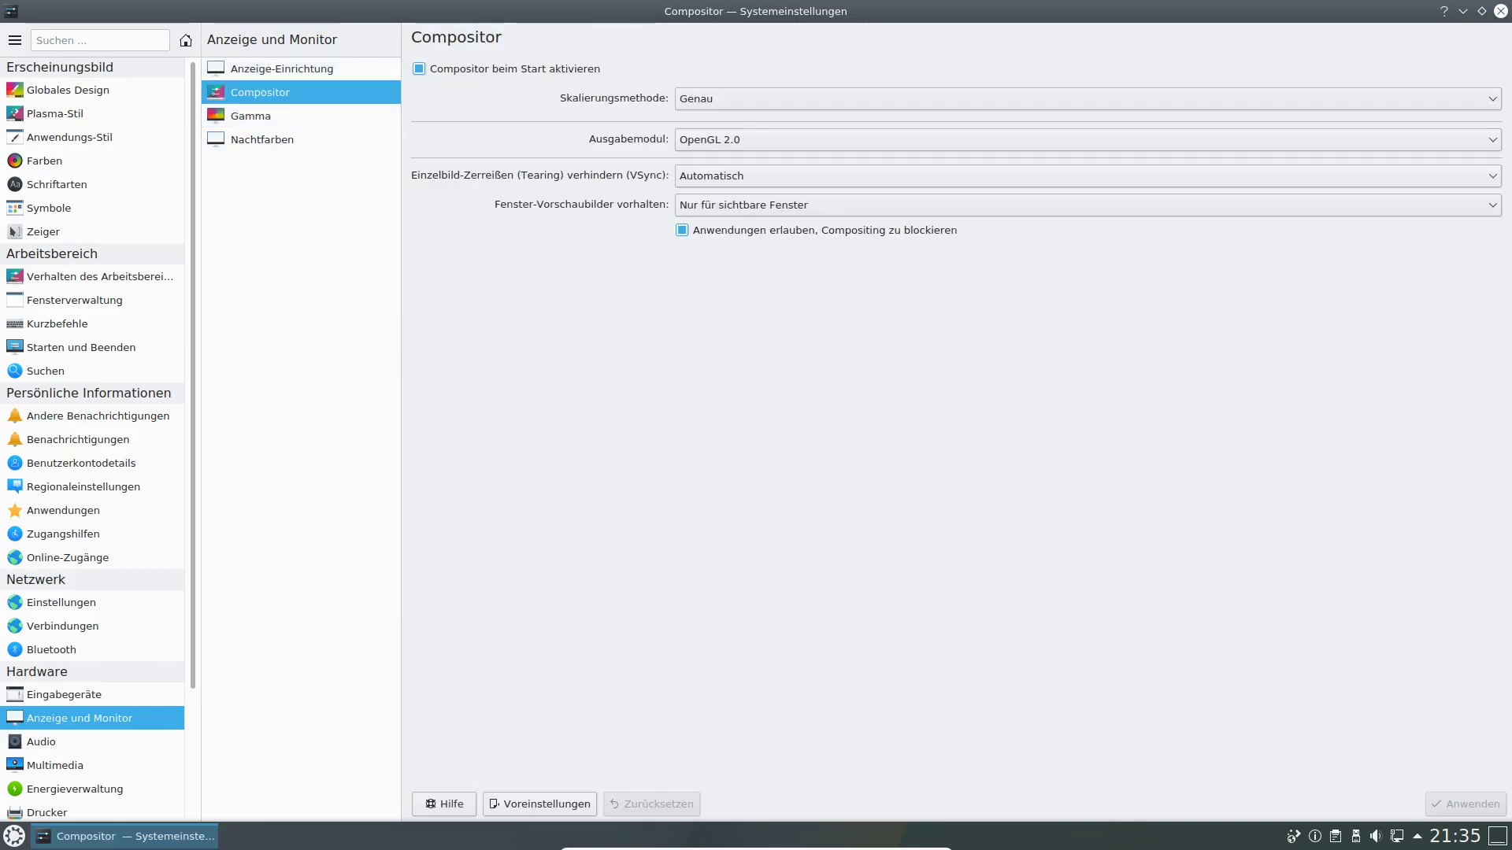
left_click(262, 139)
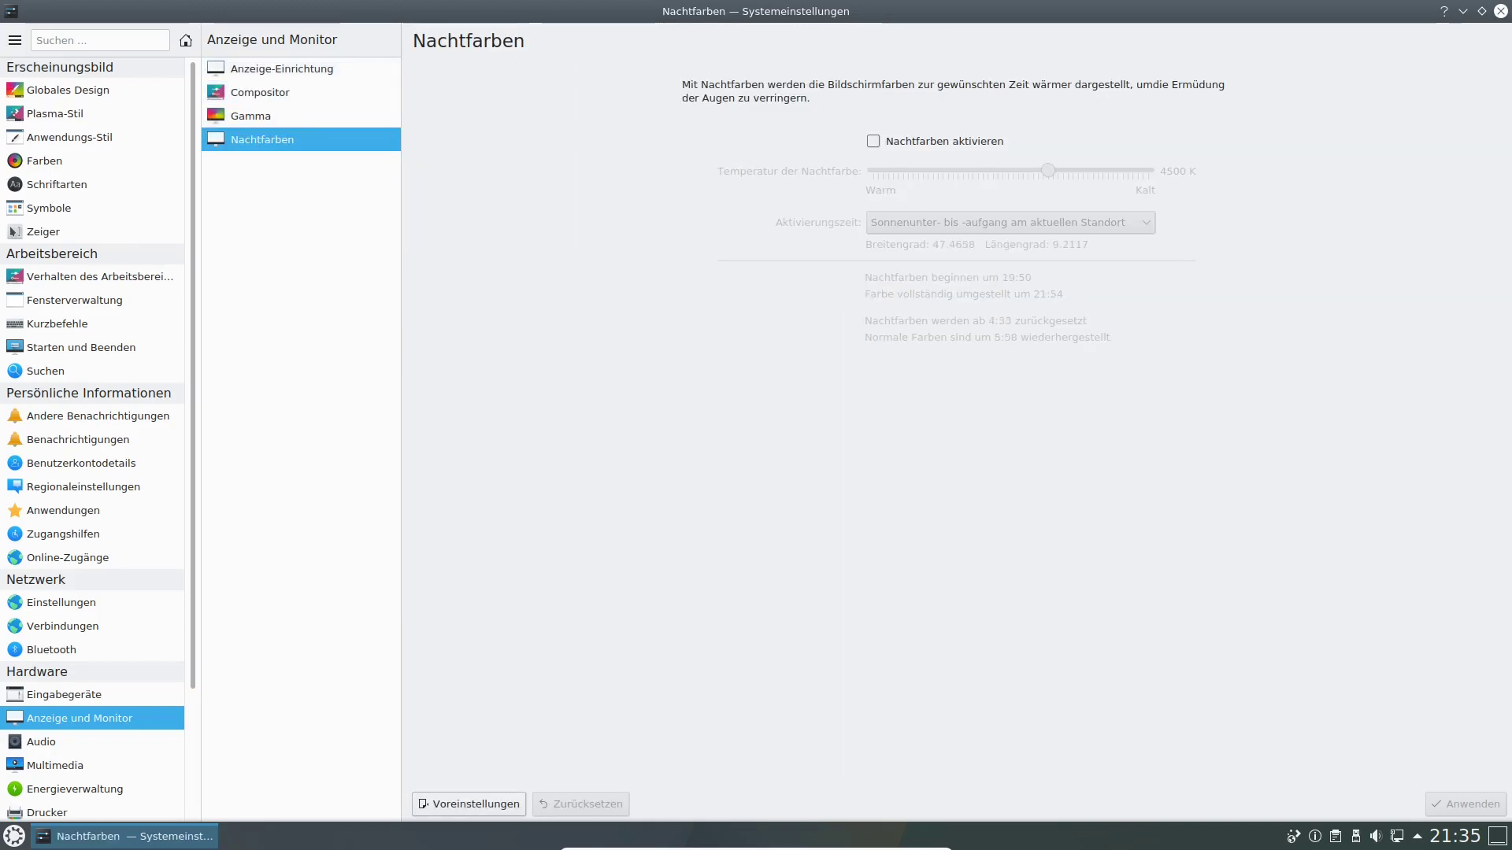
left_click(873, 141)
left_click_drag(1048, 170, 873, 170)
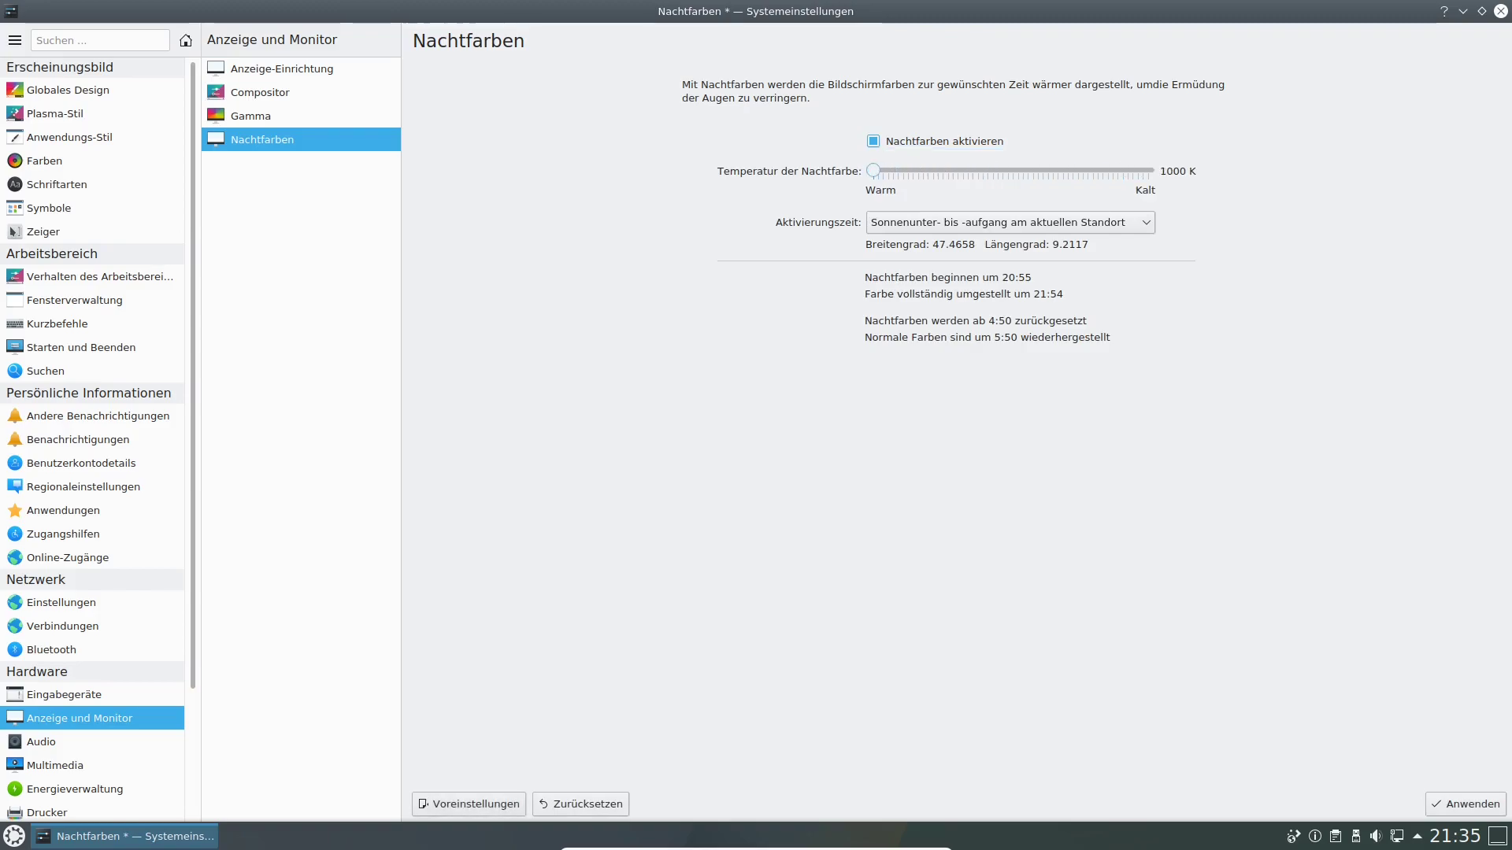
left_click(1465, 804)
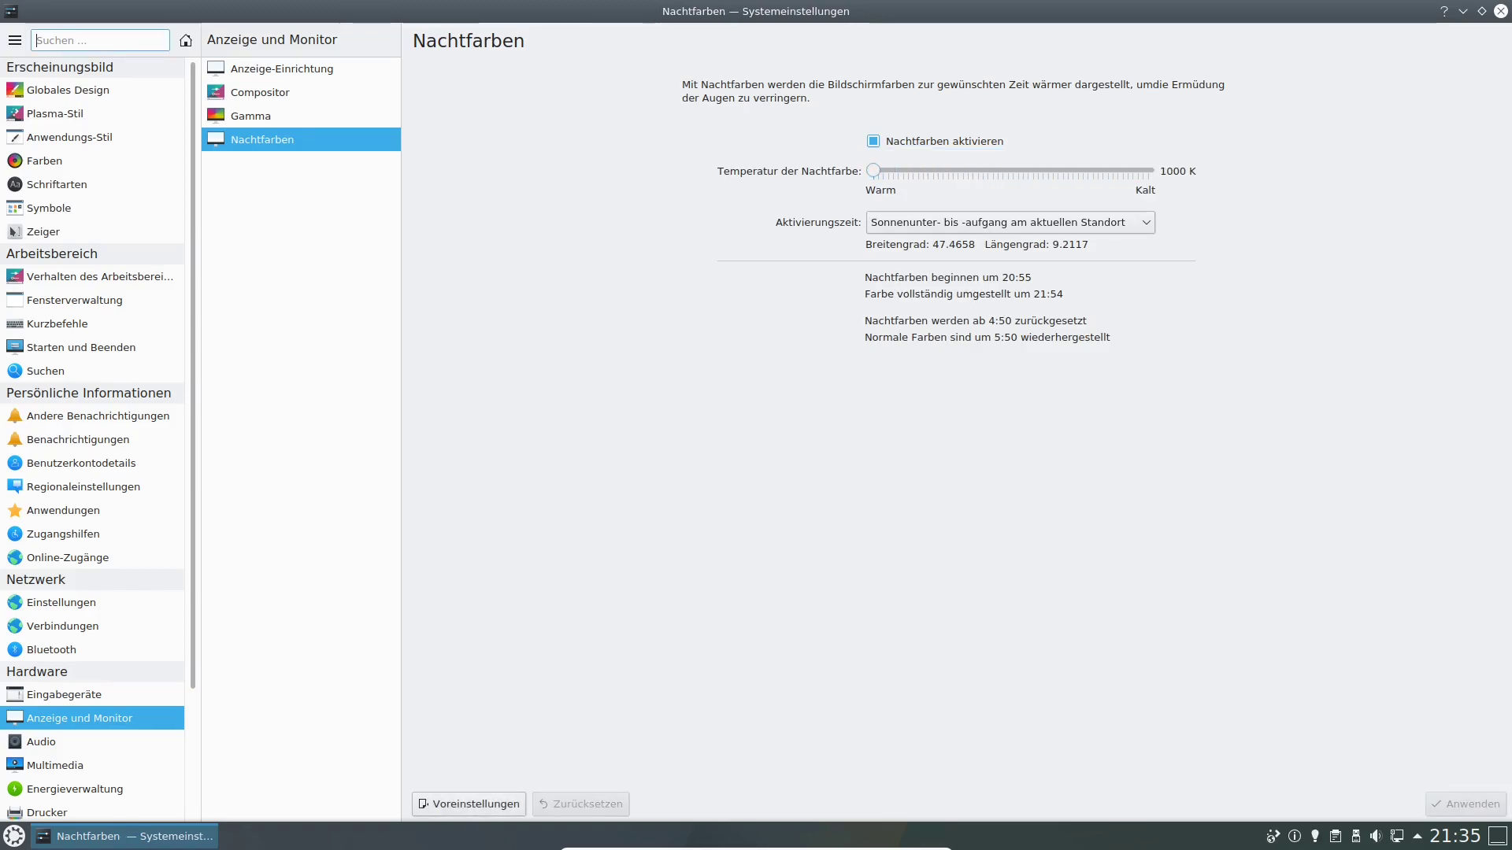
Apply night colour at 5800 K set to Immer an, then switch it off and apply.
left_click_drag(873, 170, 1113, 170)
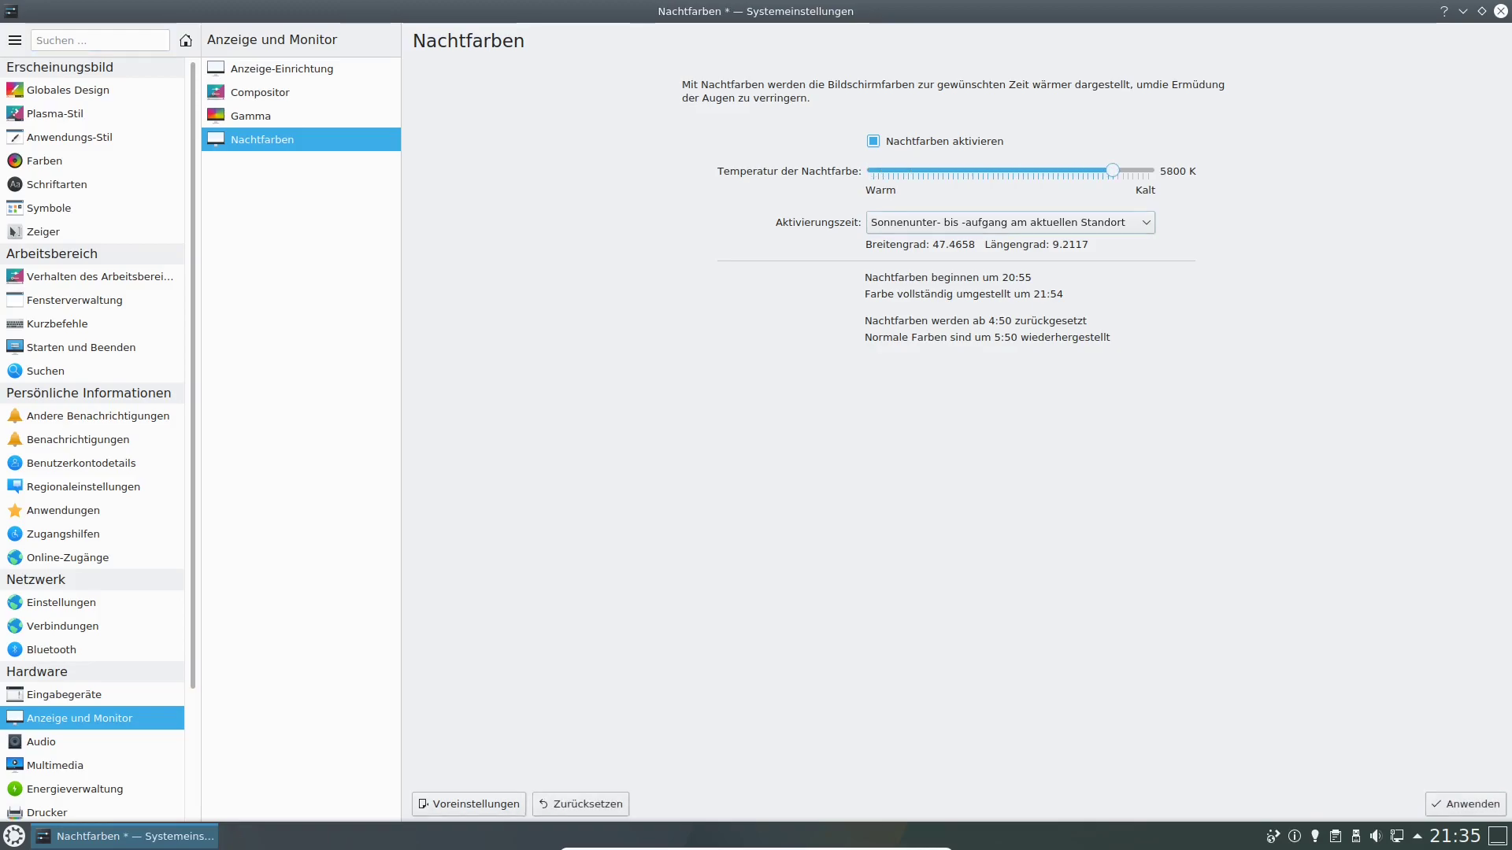
left_click(1010, 223)
left_click(1010, 303)
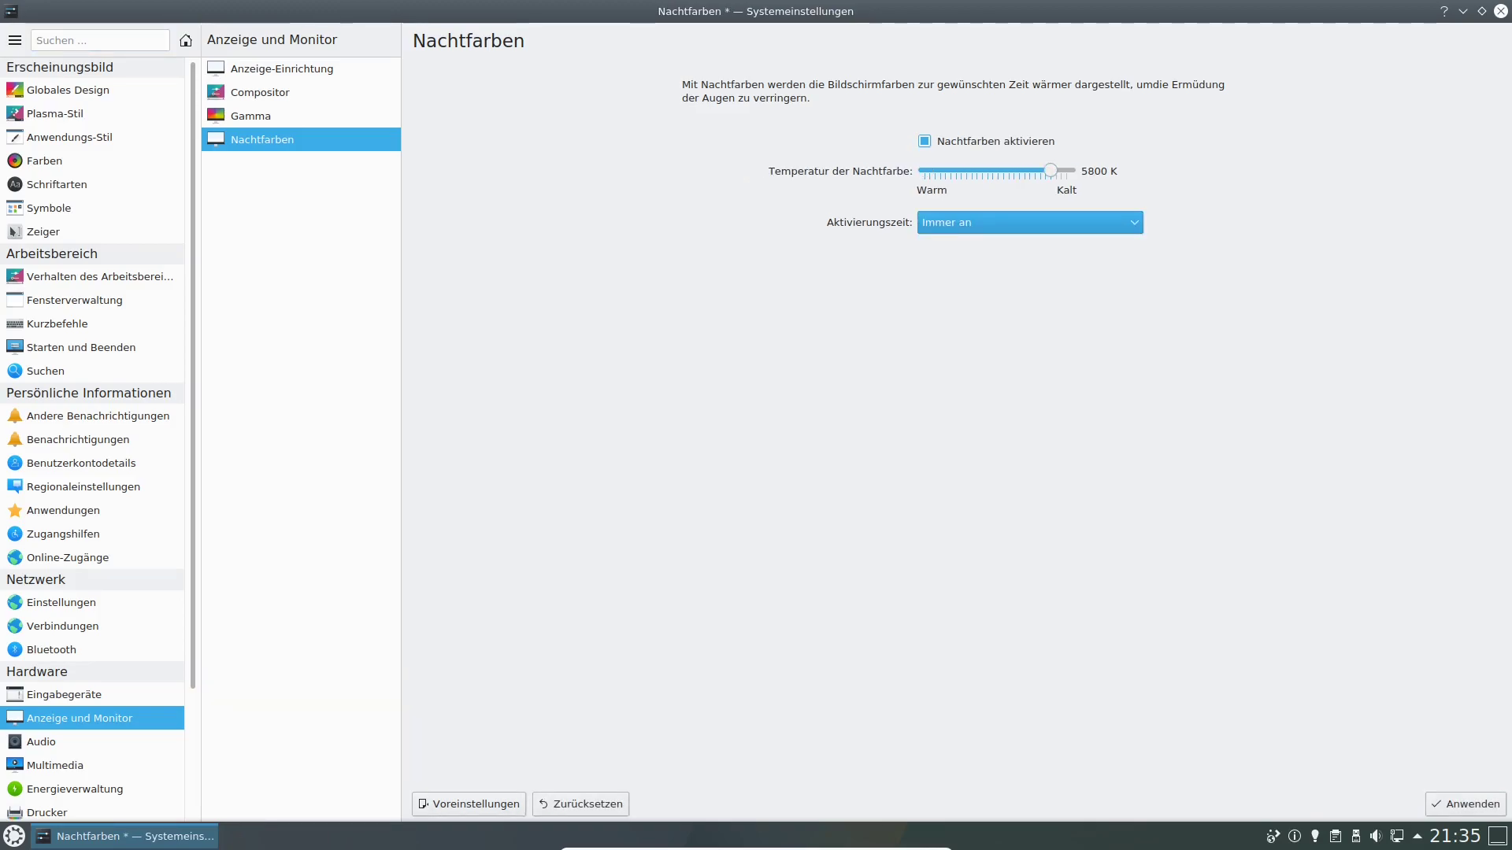
left_click(1465, 805)
left_click(925, 142)
left_click(1466, 804)
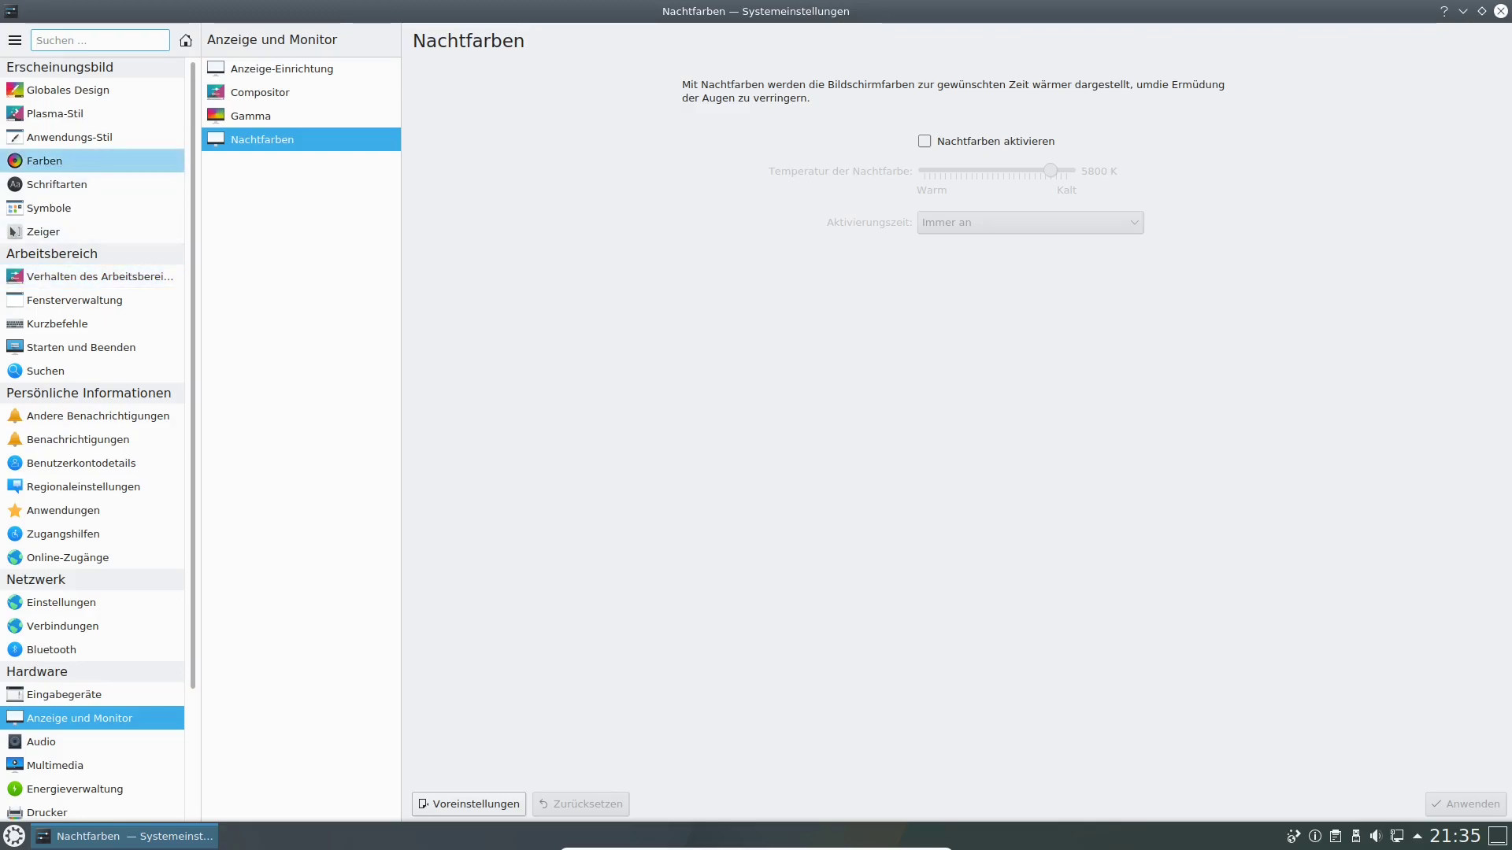
Open Systeminformation under Systemverwaltung, showing Kubuntu 20.04, Plasma 5.18.5 and kernel 5.4.0-33-generic.
scroll(63, 534, "down", 3)
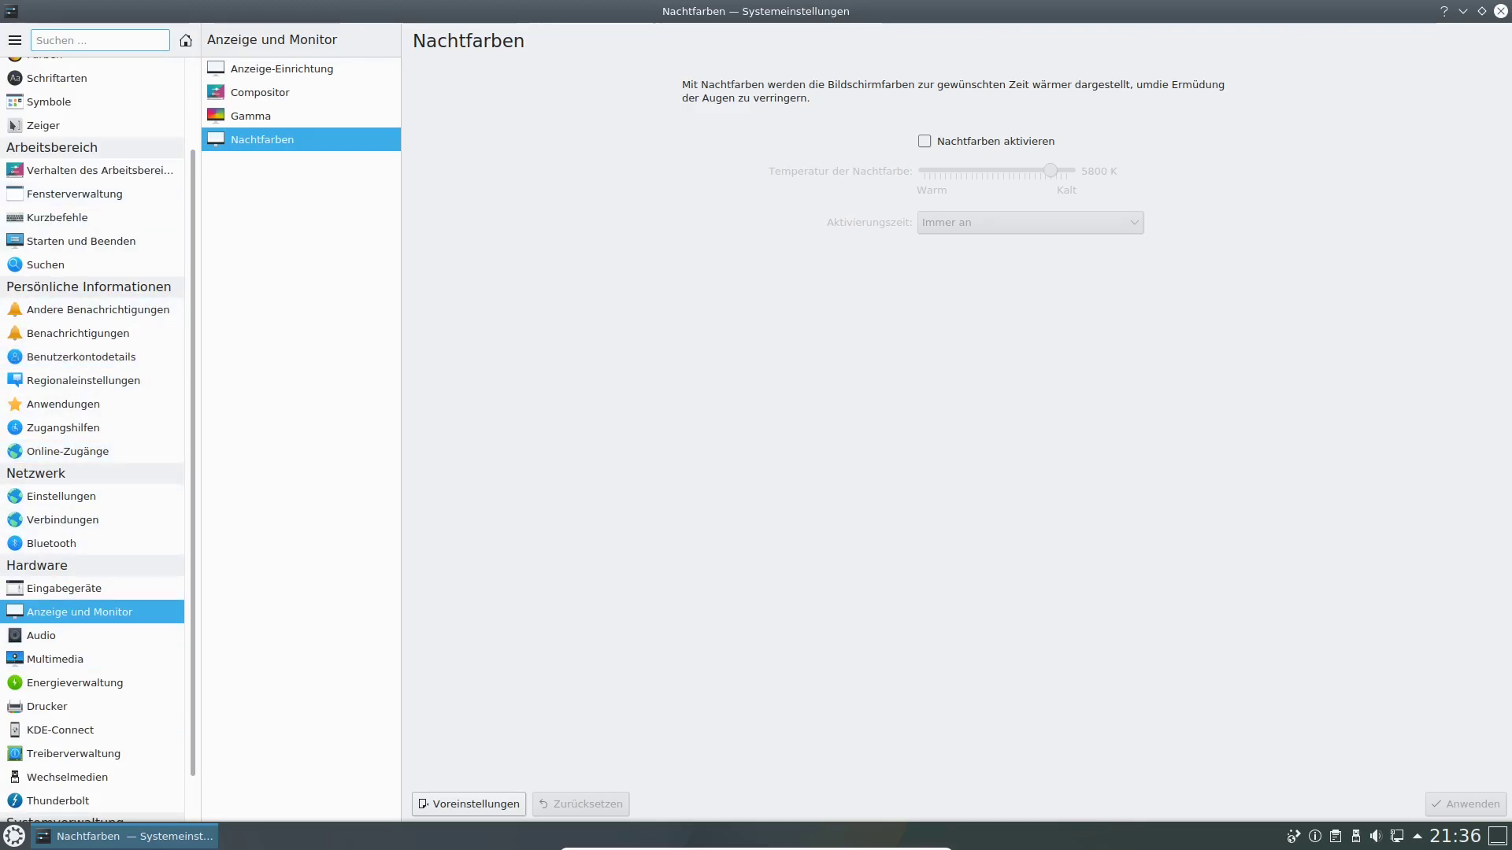
scroll(63, 636, "down", 2)
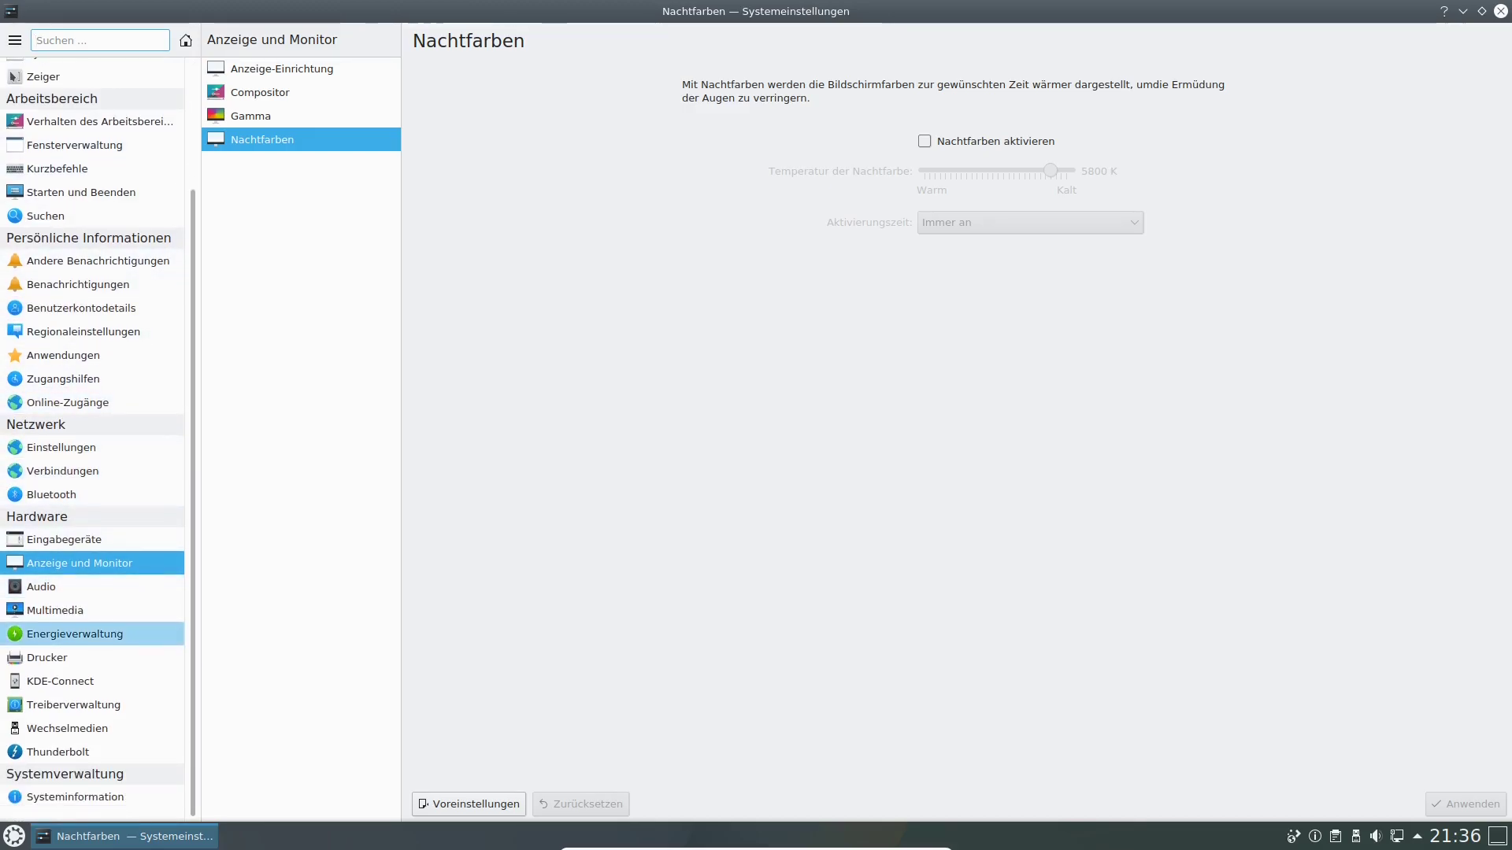
left_click(74, 797)
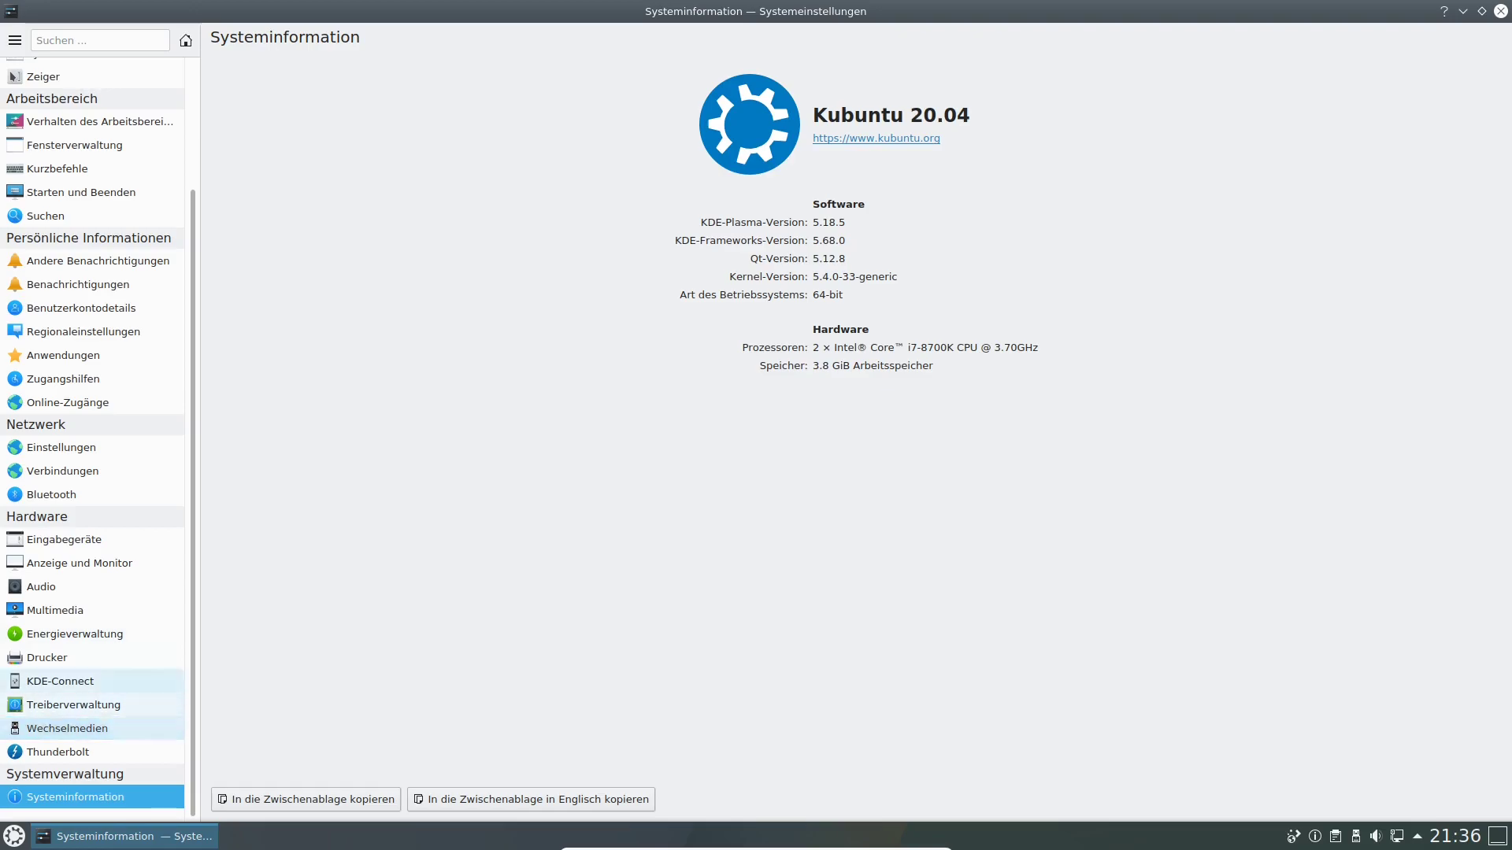
scroll(79, 634, "up", 2)
scroll(79, 649, "up", 1)
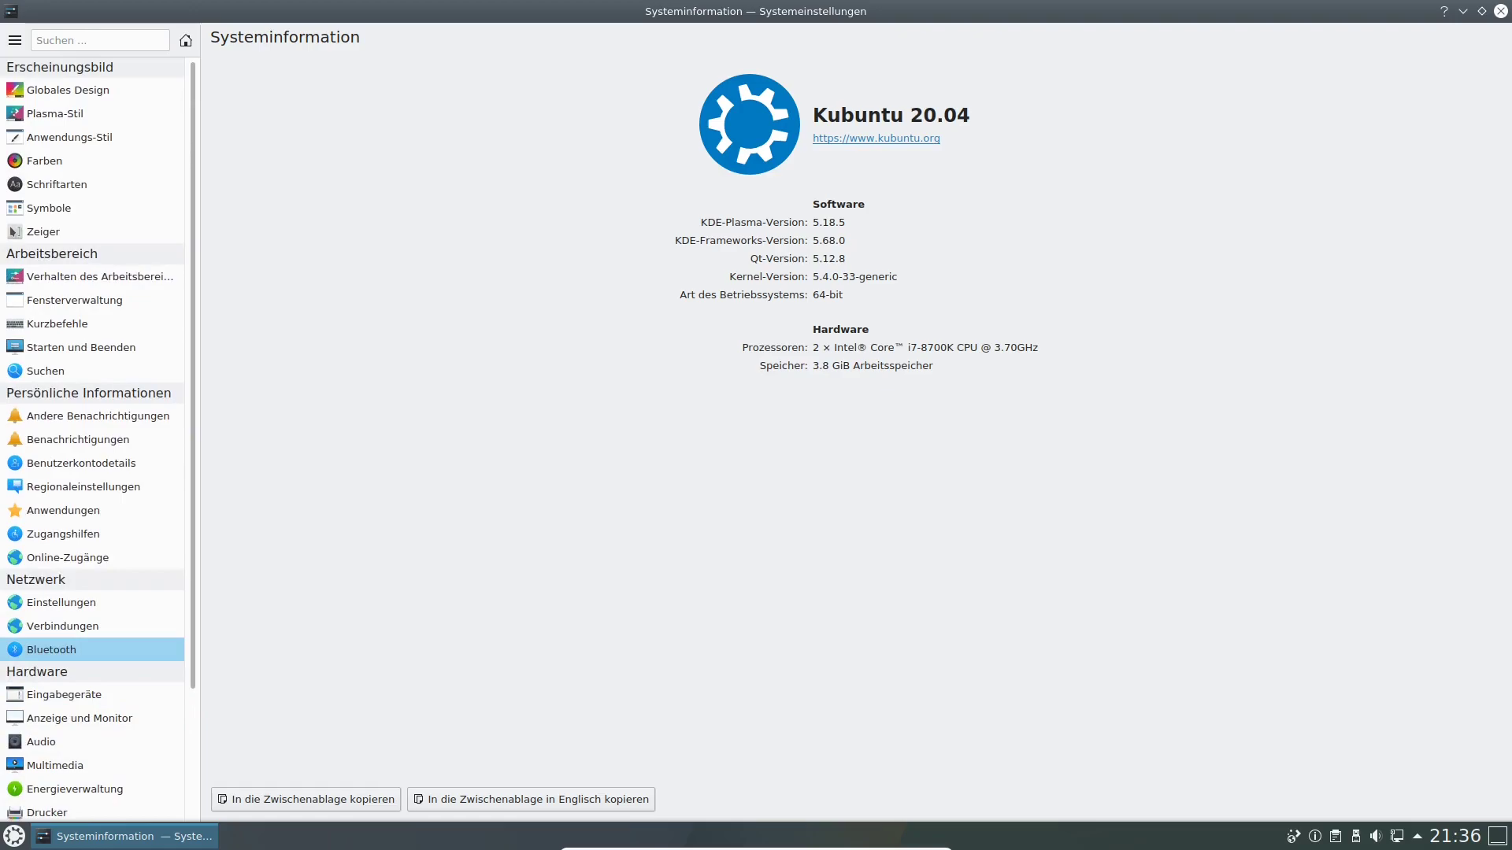
Return to the System Settings home page and search the modules for 'ben'.
left_click(14, 41)
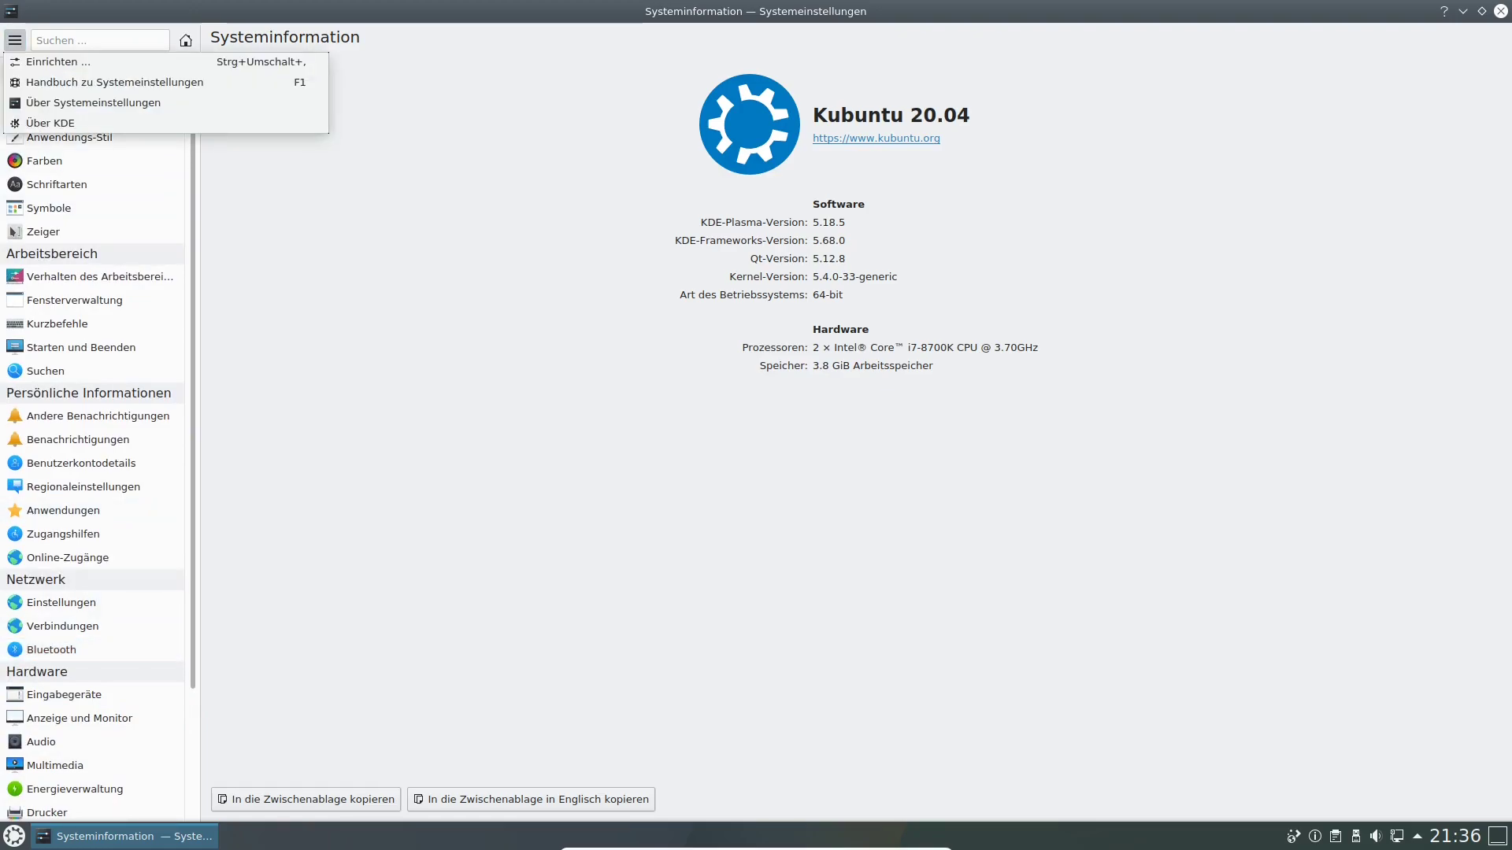
left_click(186, 41)
left_click(186, 40)
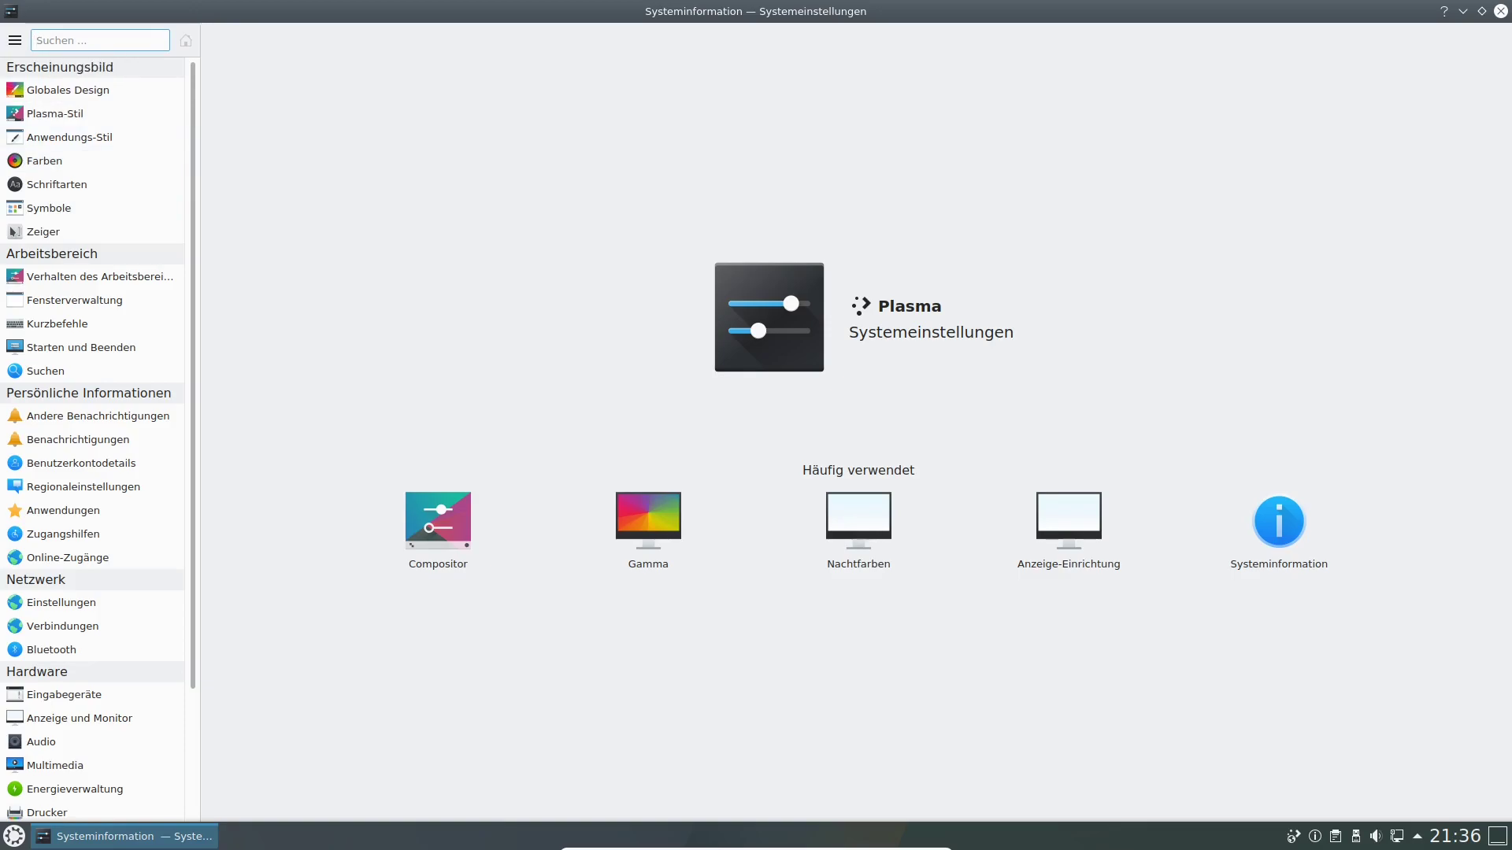
type("ben")
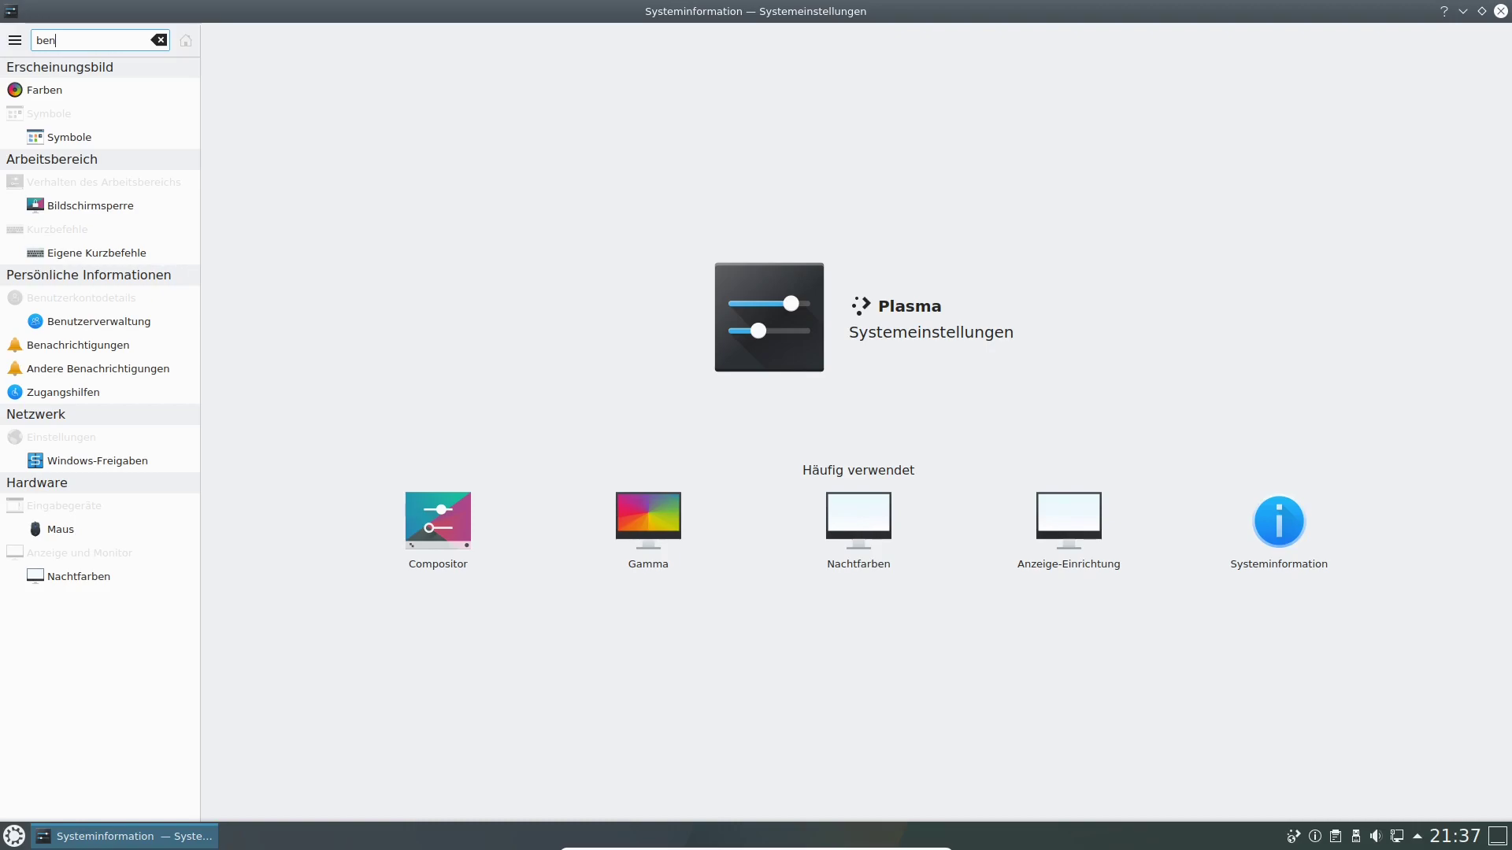
In Benutzerverwaltung, add a new user with username 'linux' and full name 'Linux'.
left_click(98, 322)
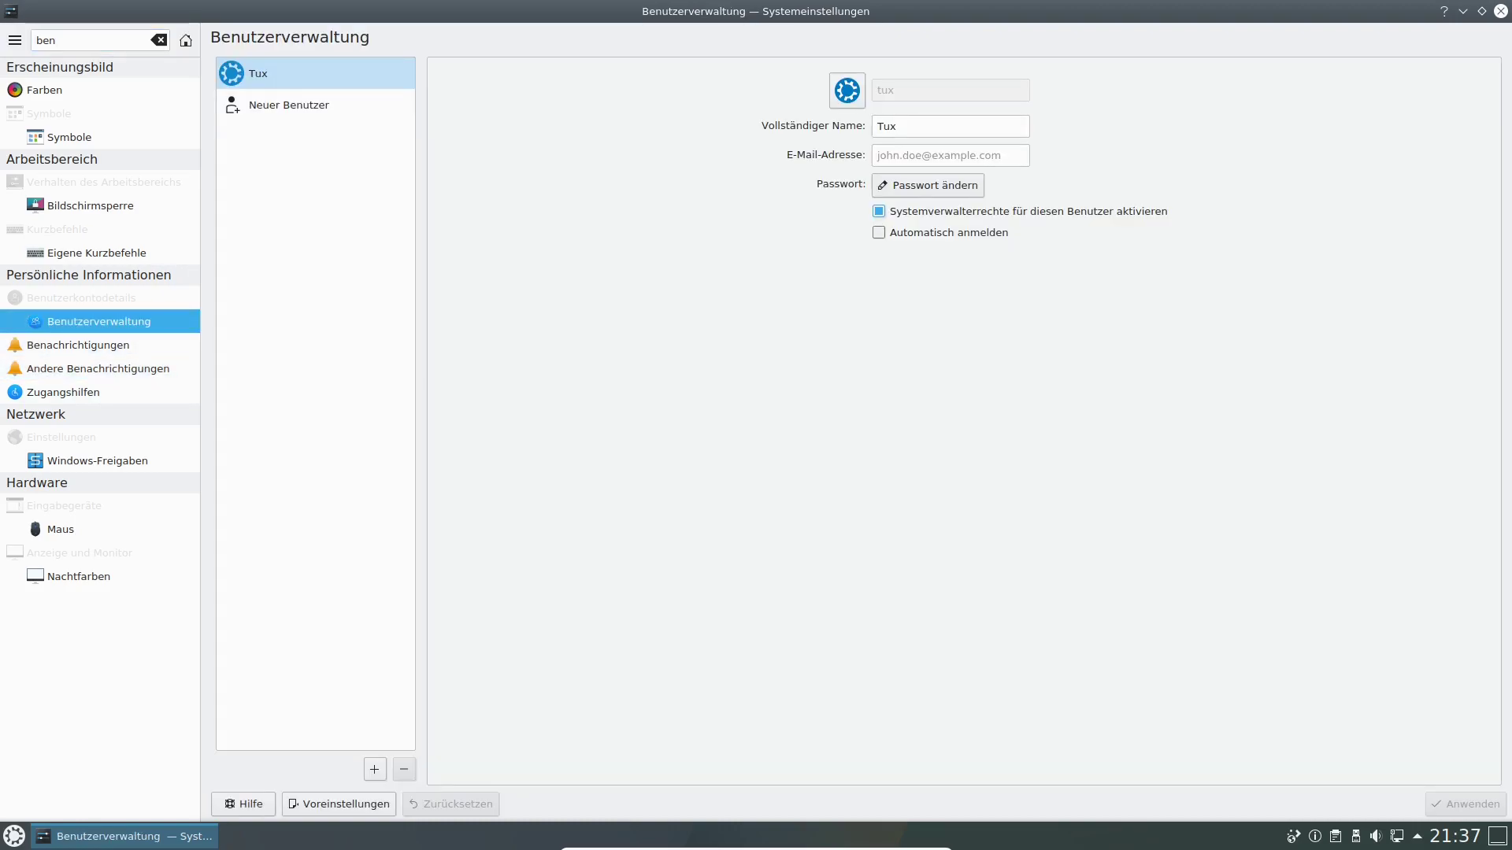
left_click(289, 104)
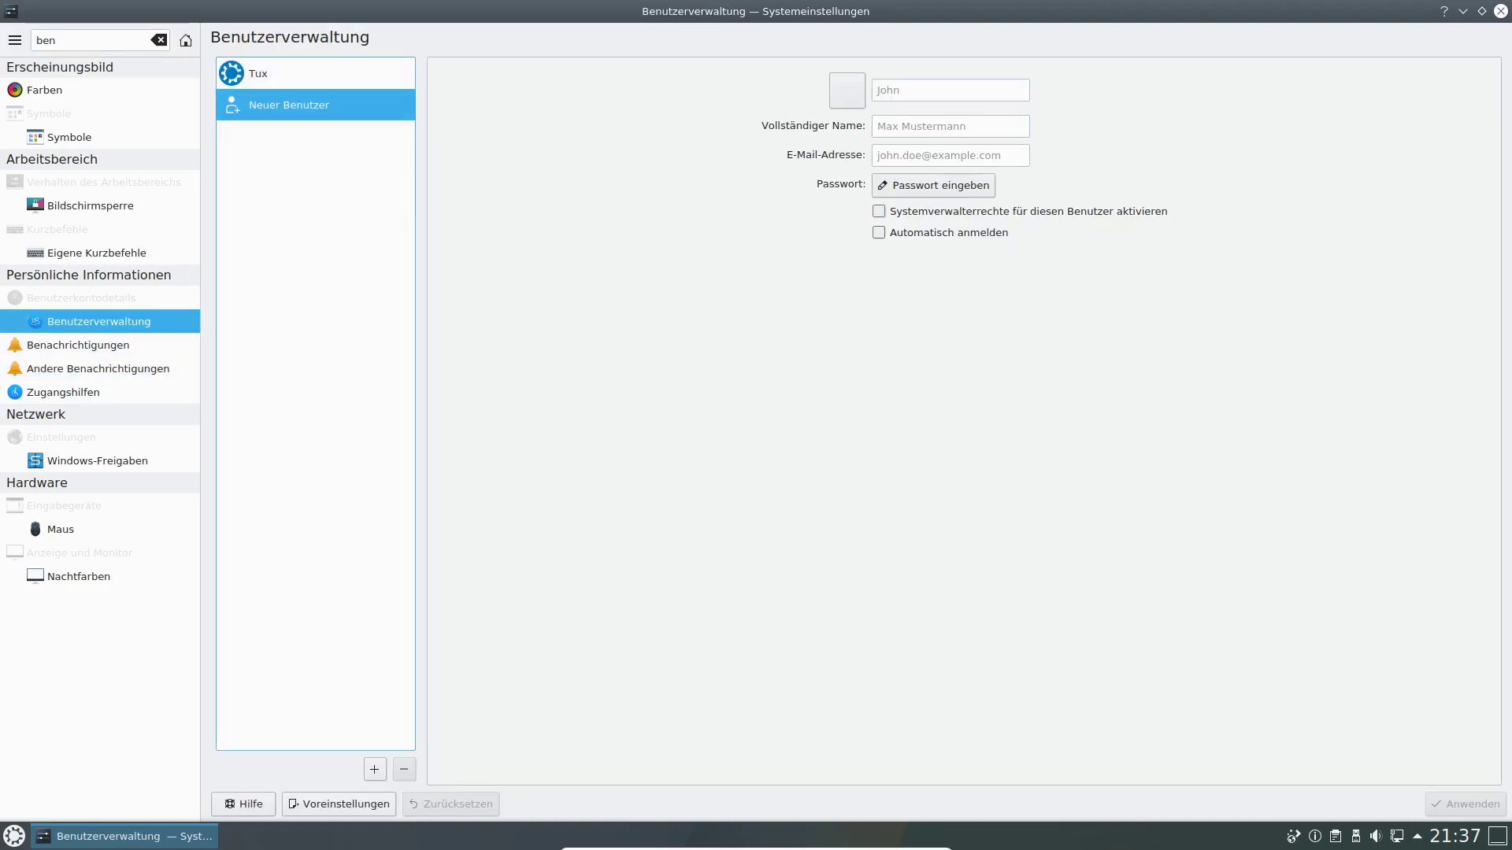
left_click(950, 91)
type("linux")
left_click(949, 126)
type("Linux")
Set the new user's password, retyping both fields until they match, and confirm it.
key("Tab")
key("Tab")
key("space")
type("linux1234")
key("Tab")
type("linux1234")
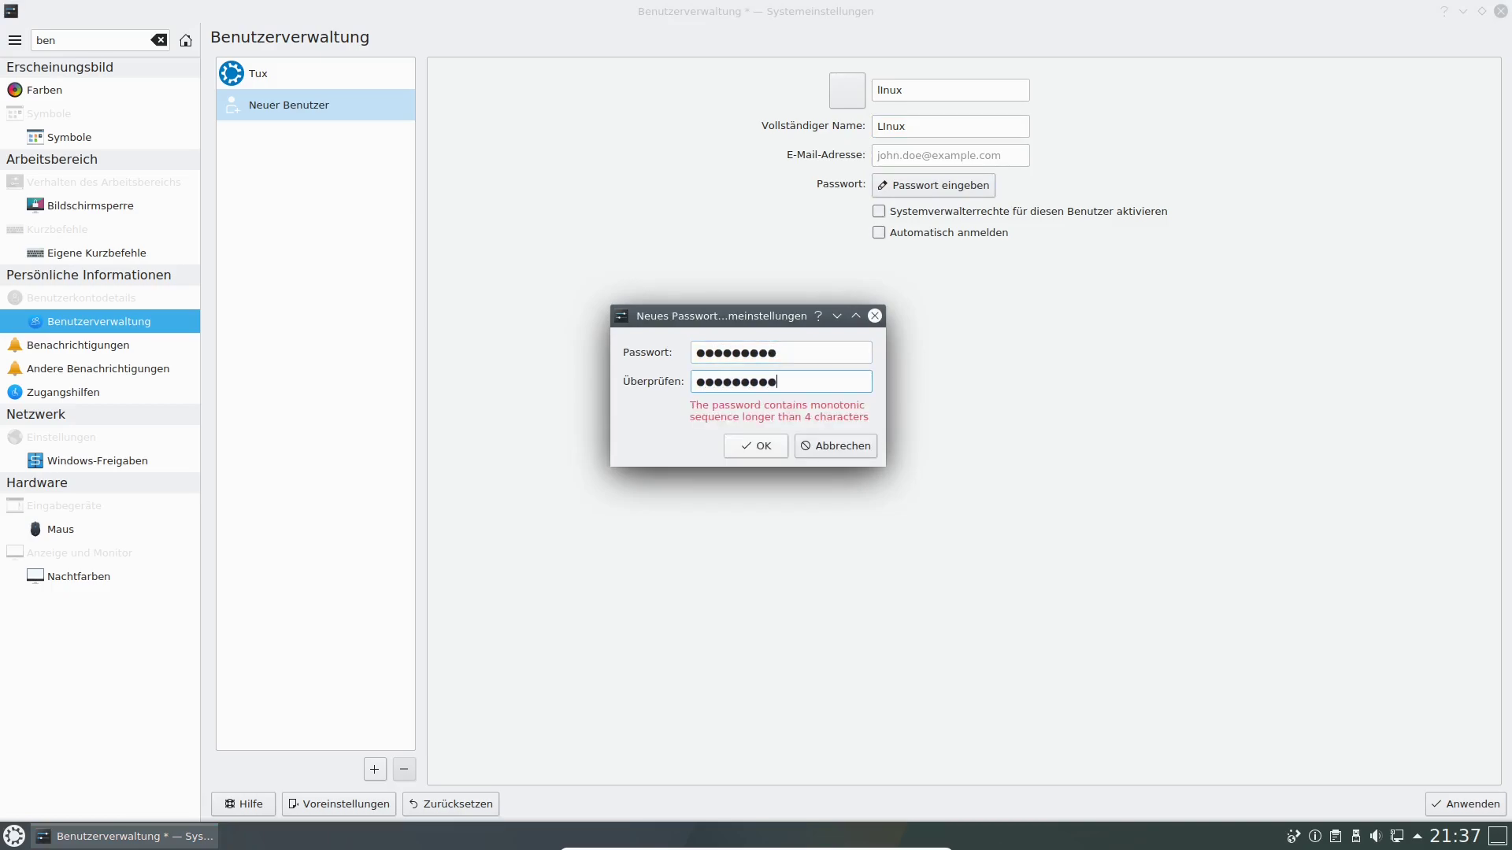
key("ctrl+a")
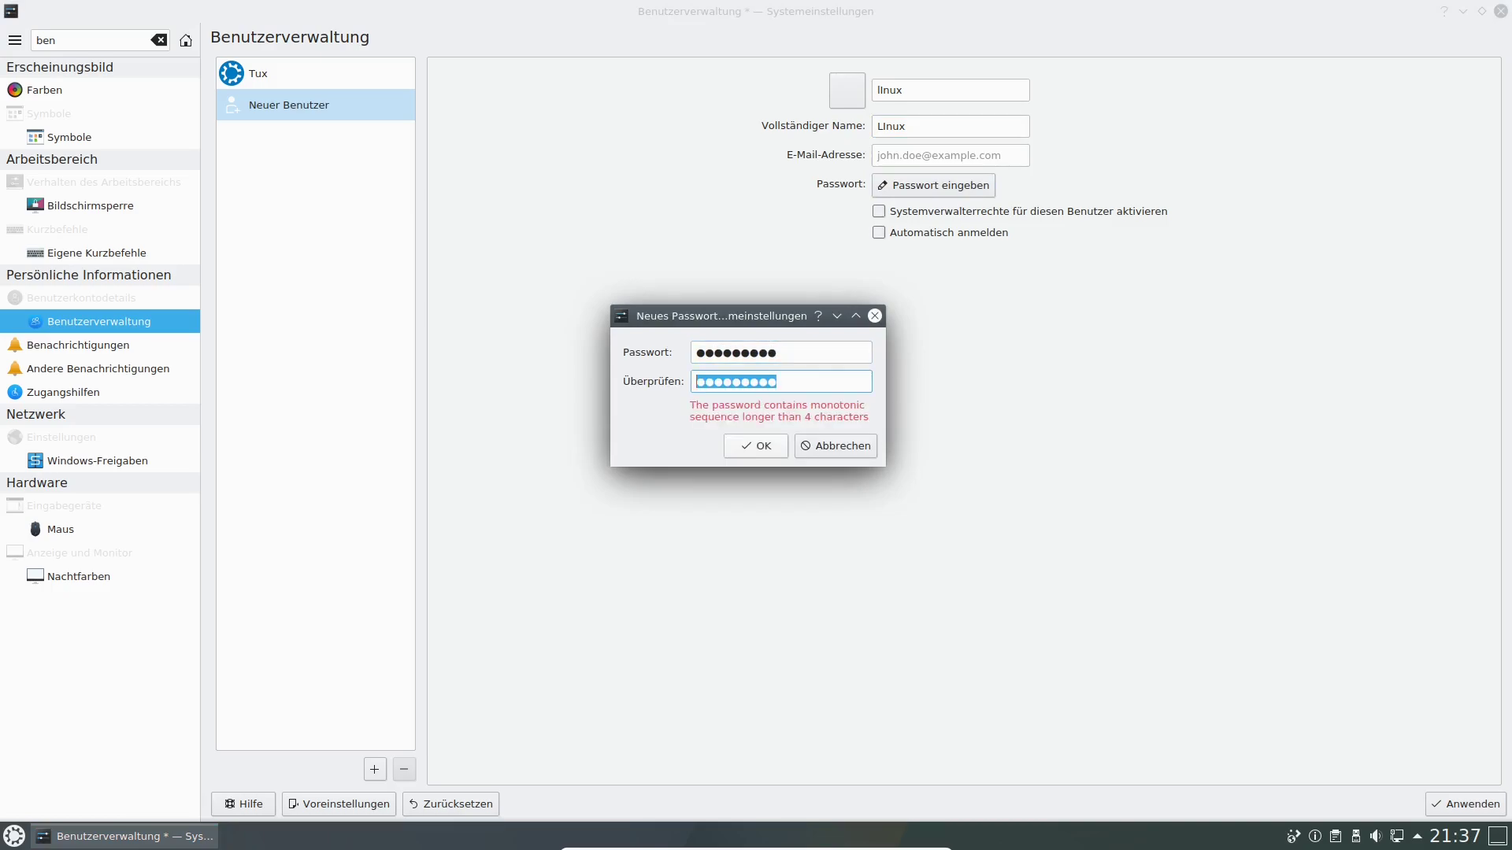
type("linux1")
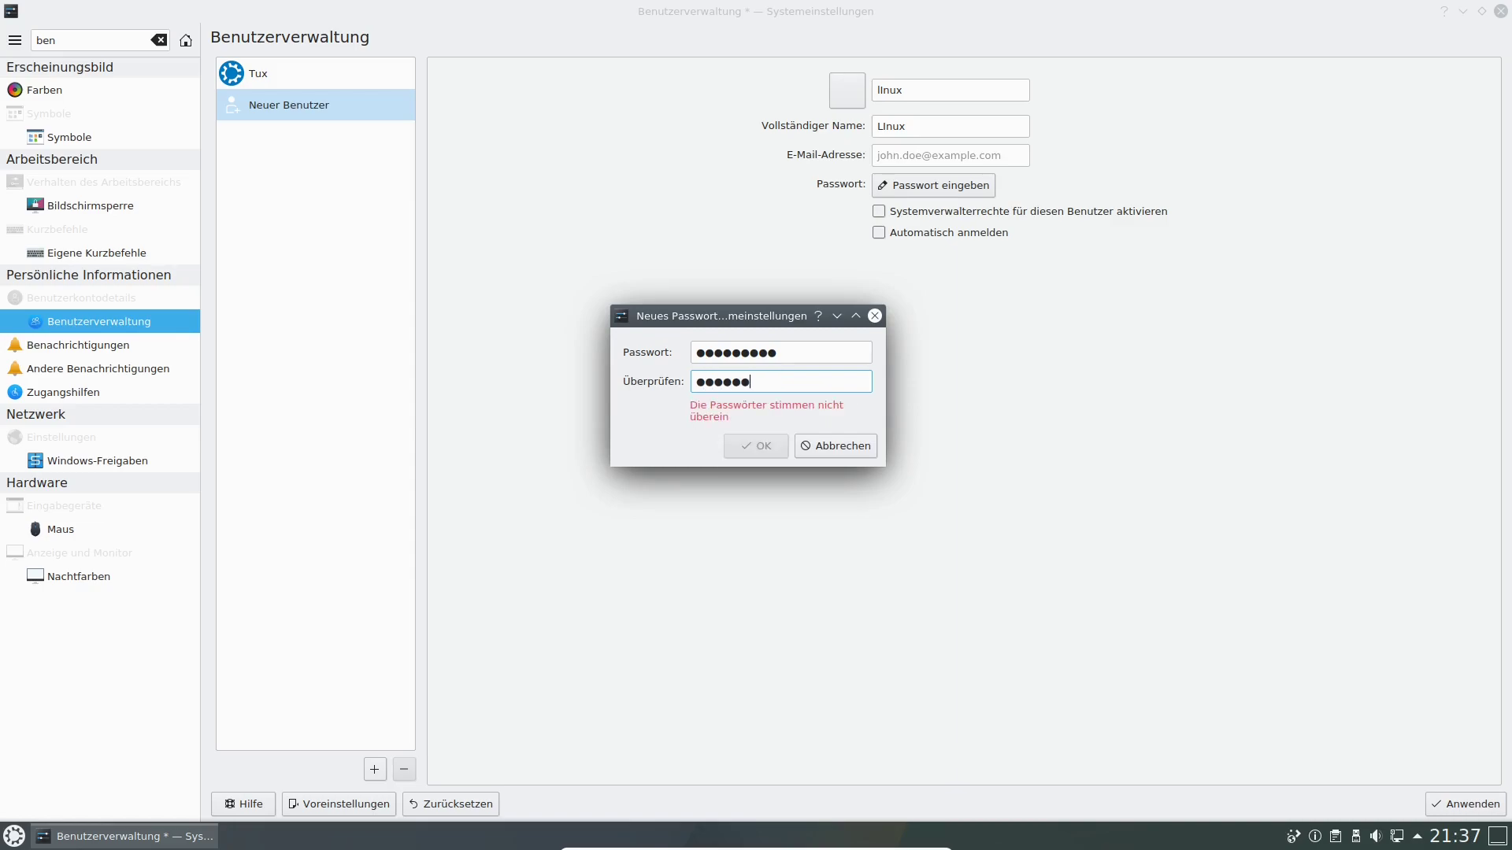
key("shift+Tab")
type("linux1")
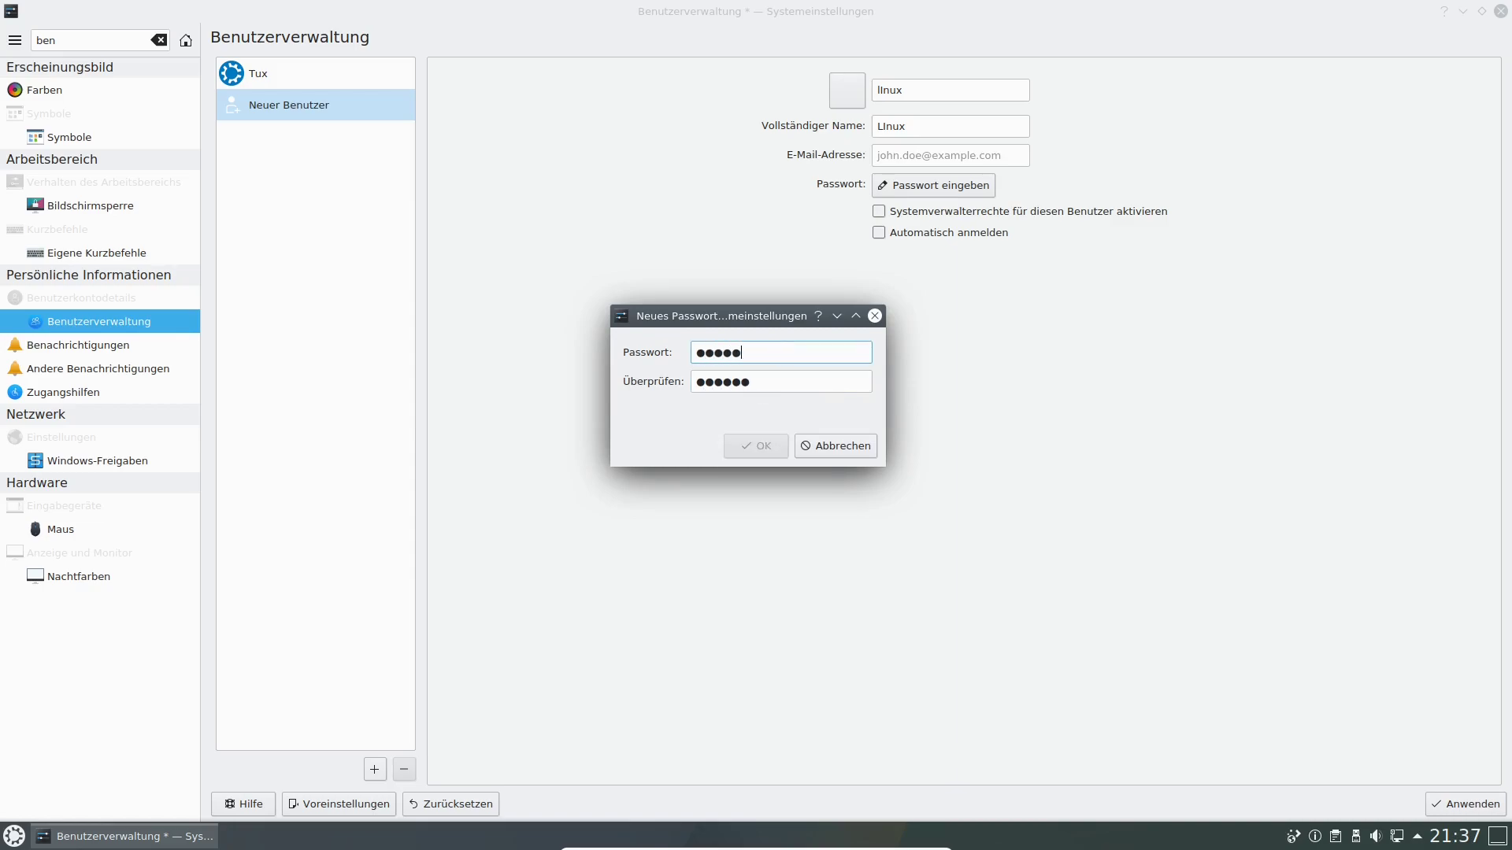
key("shift+Left")
key("shift+Left")
key("shift+Left")
key("shift+Left")
key("shift+Left")
key("shift+Left")
type("linux123")
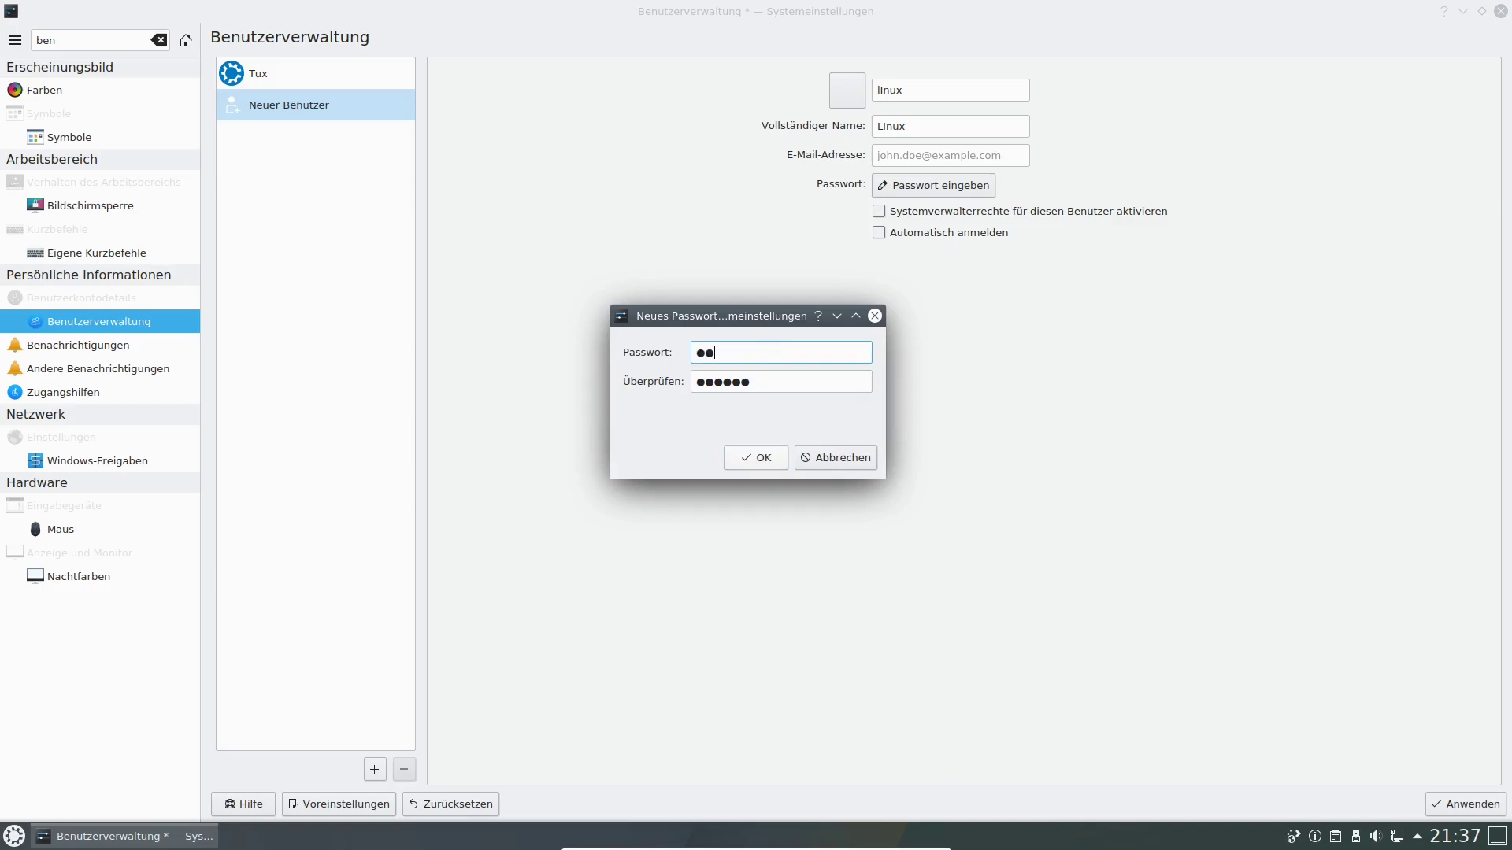
key("Tab")
type("linux123")
key("Return")
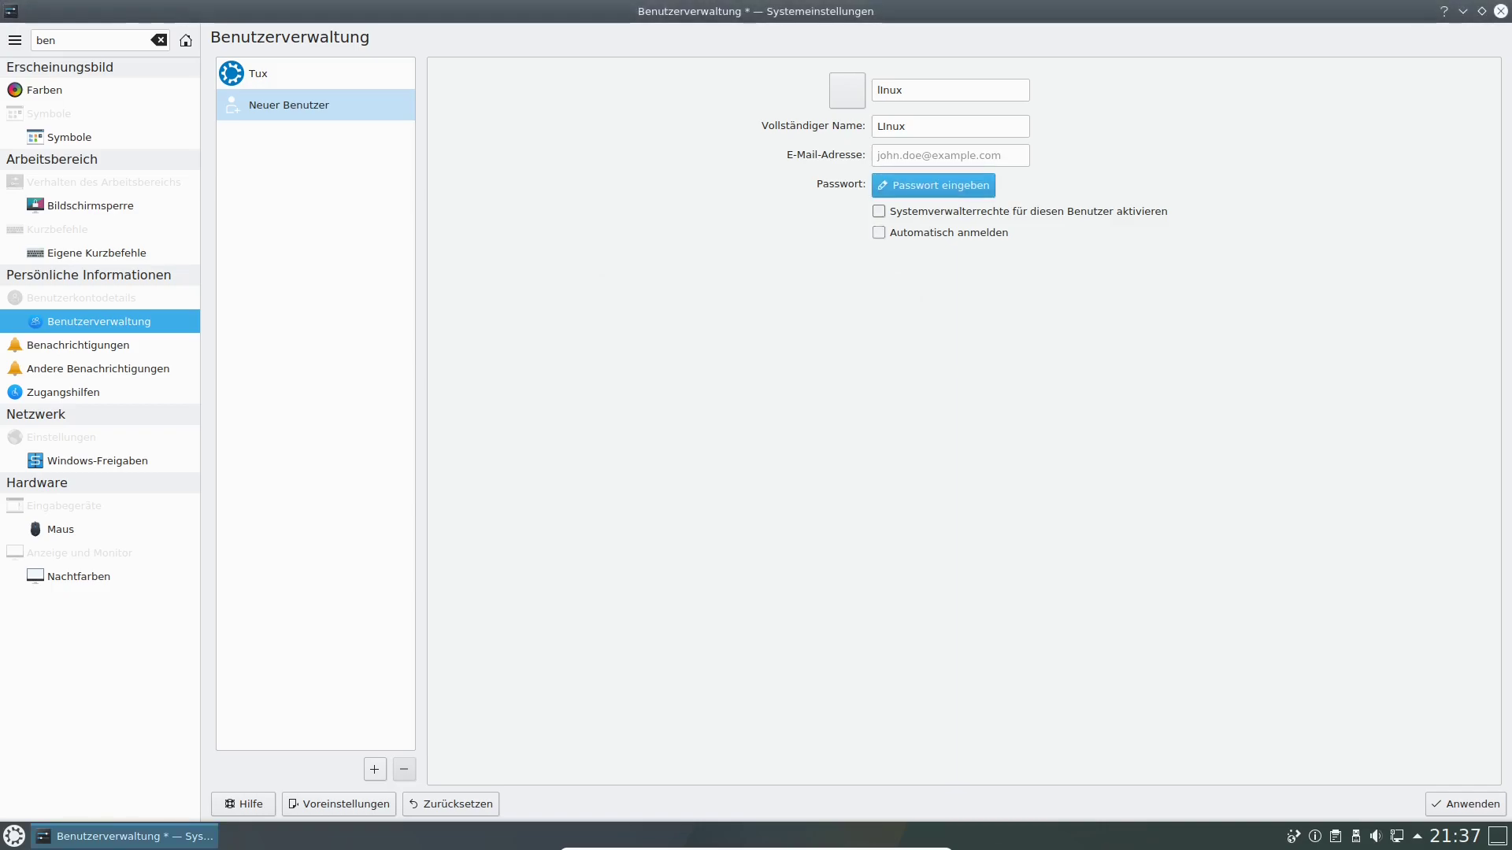
Toggle automatic login and administrator rights, then apply to save the new account.
left_click(879, 233)
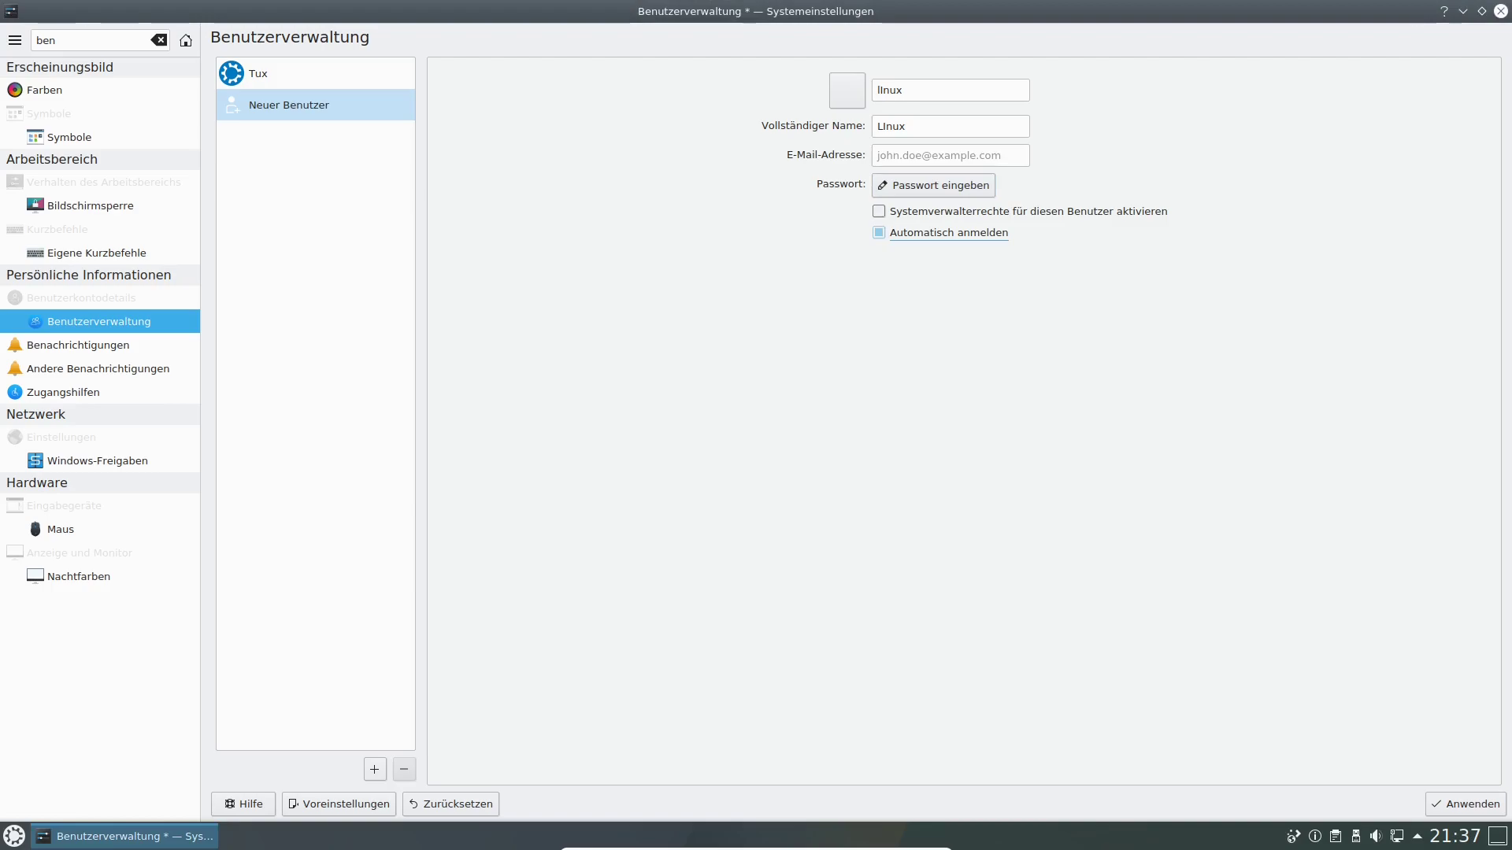
left_click(879, 233)
left_click(878, 212)
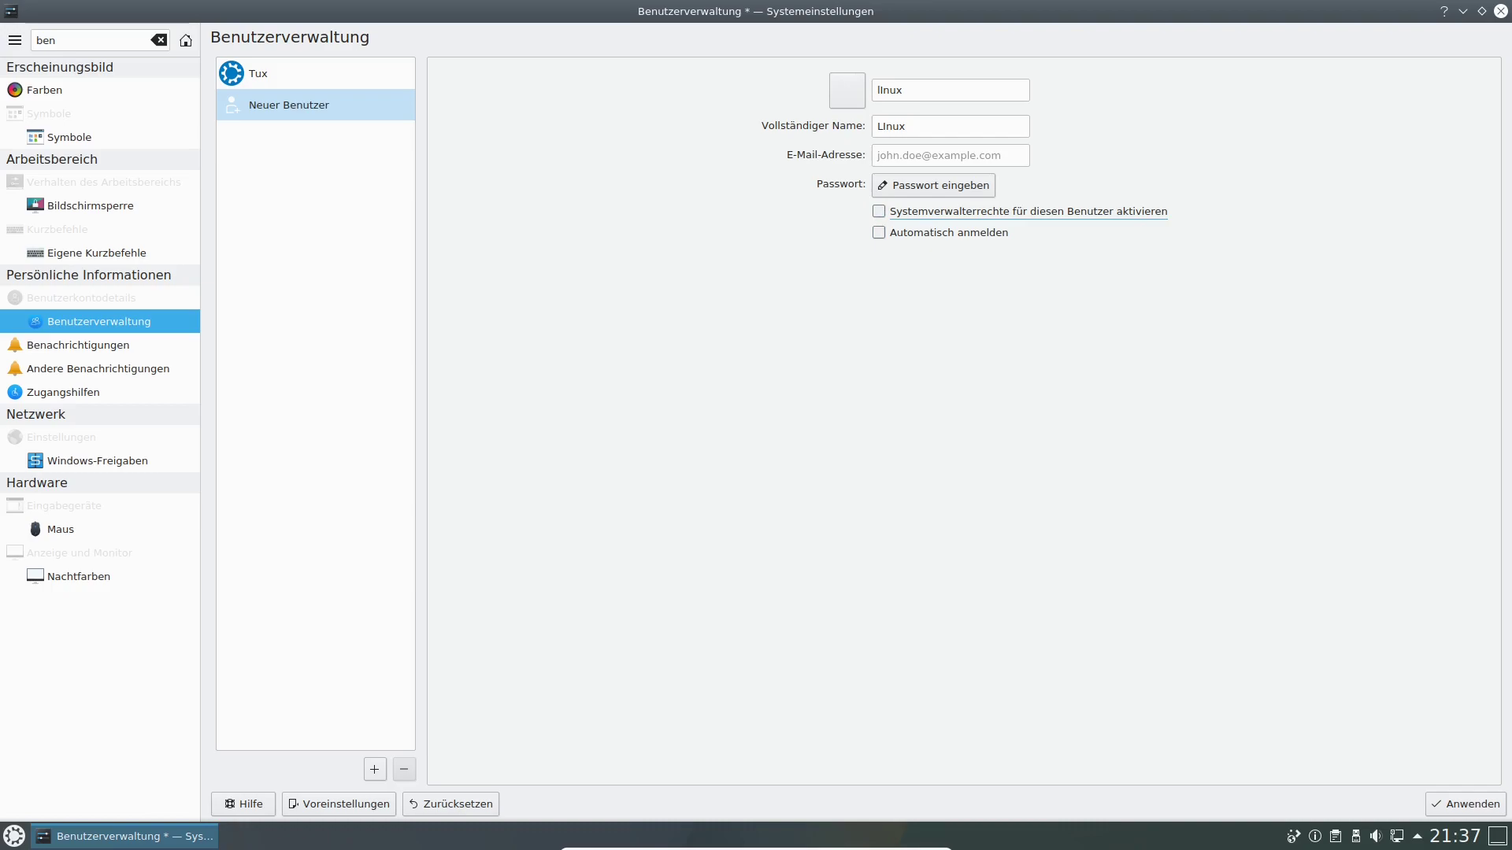
left_click(1466, 804)
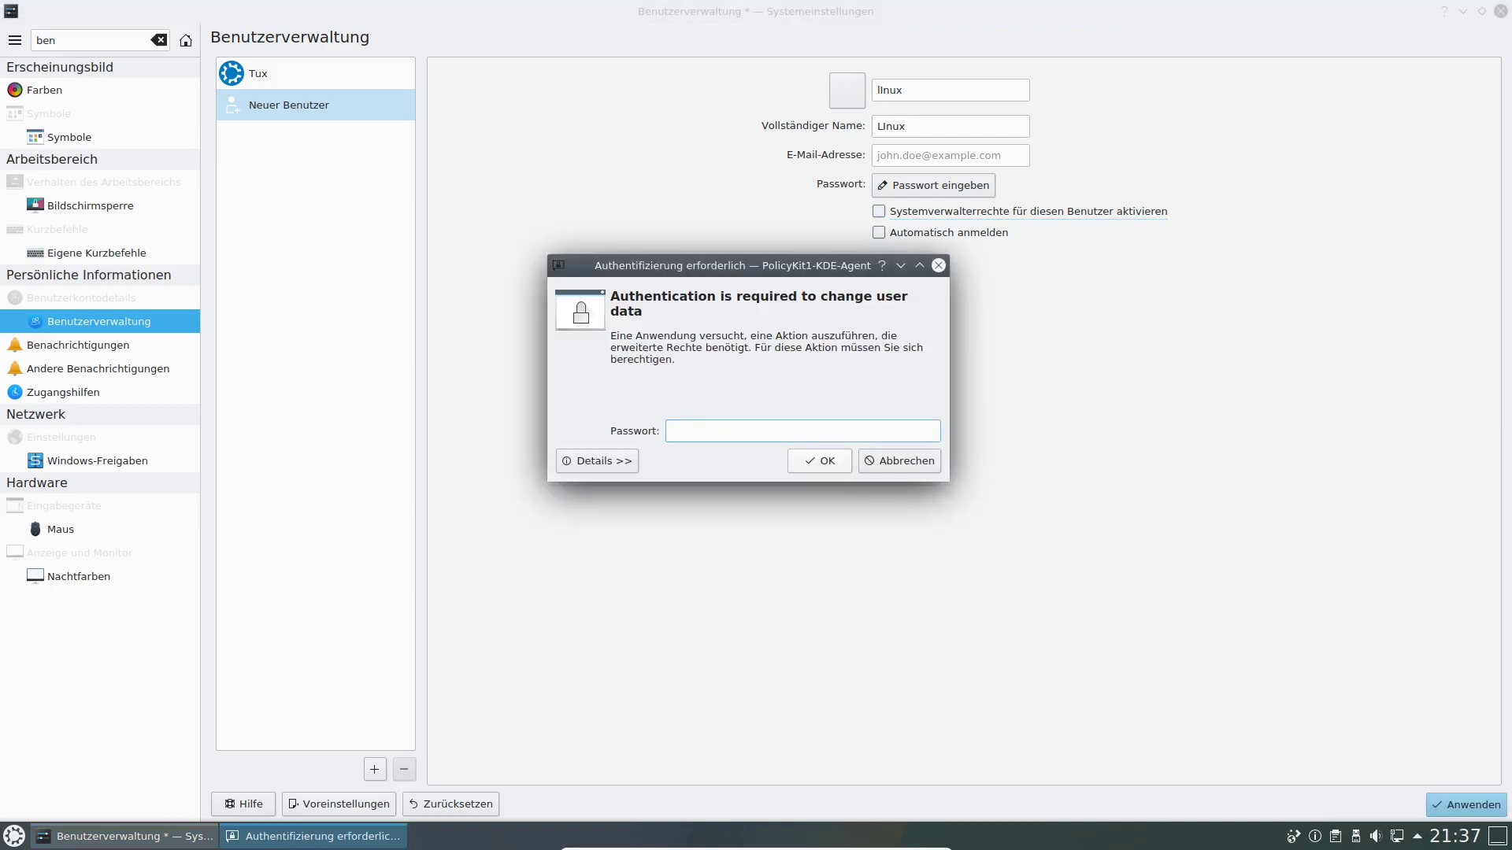
Authorise with the administrator password, then reload Benutzerverwaltung via another sidebar page.
type("●●●●●●")
key("Return")
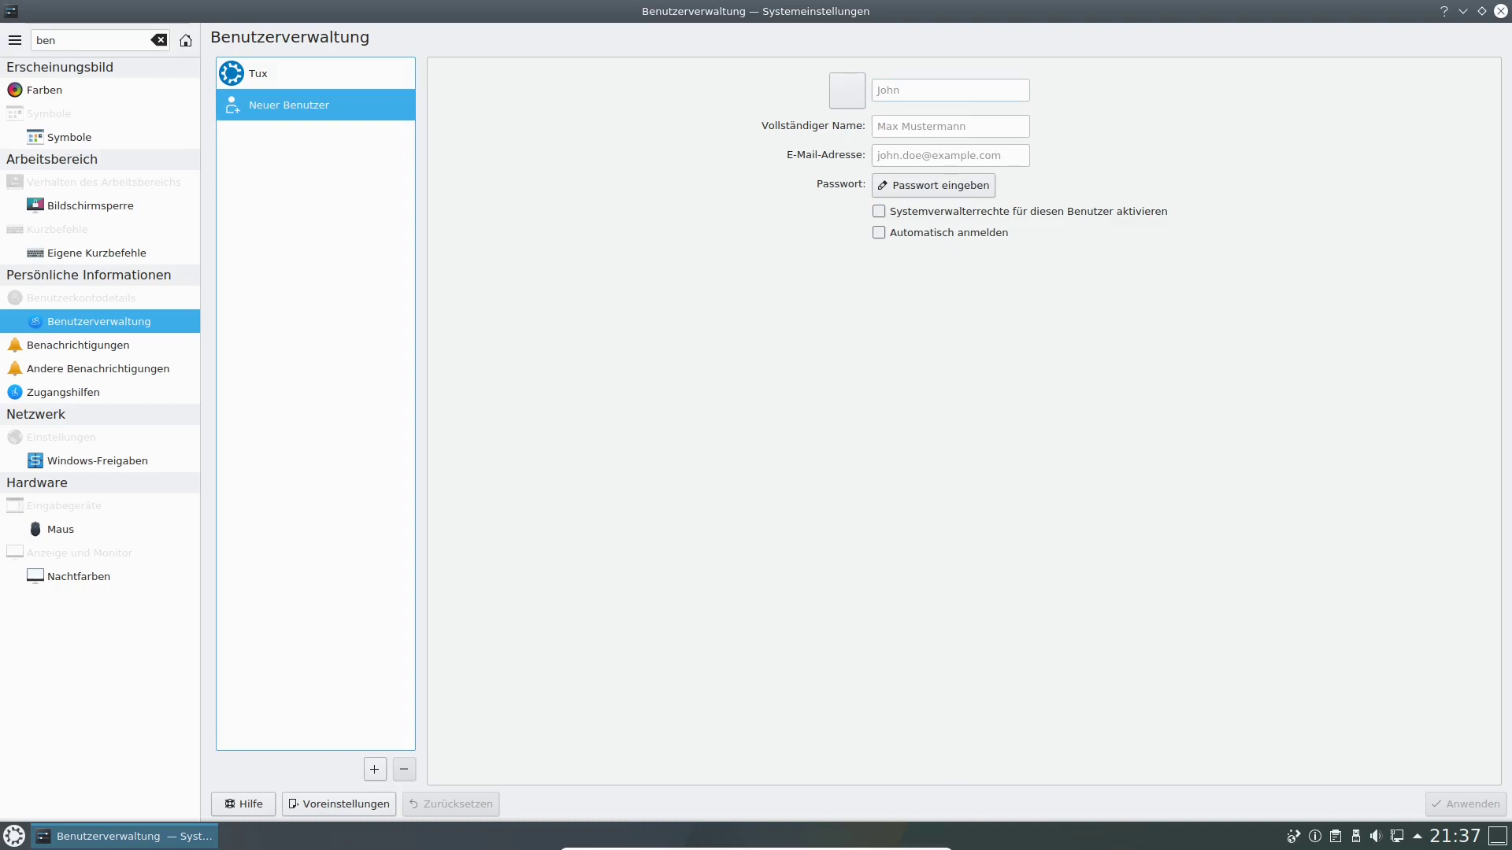
left_click(98, 369)
left_click(98, 321)
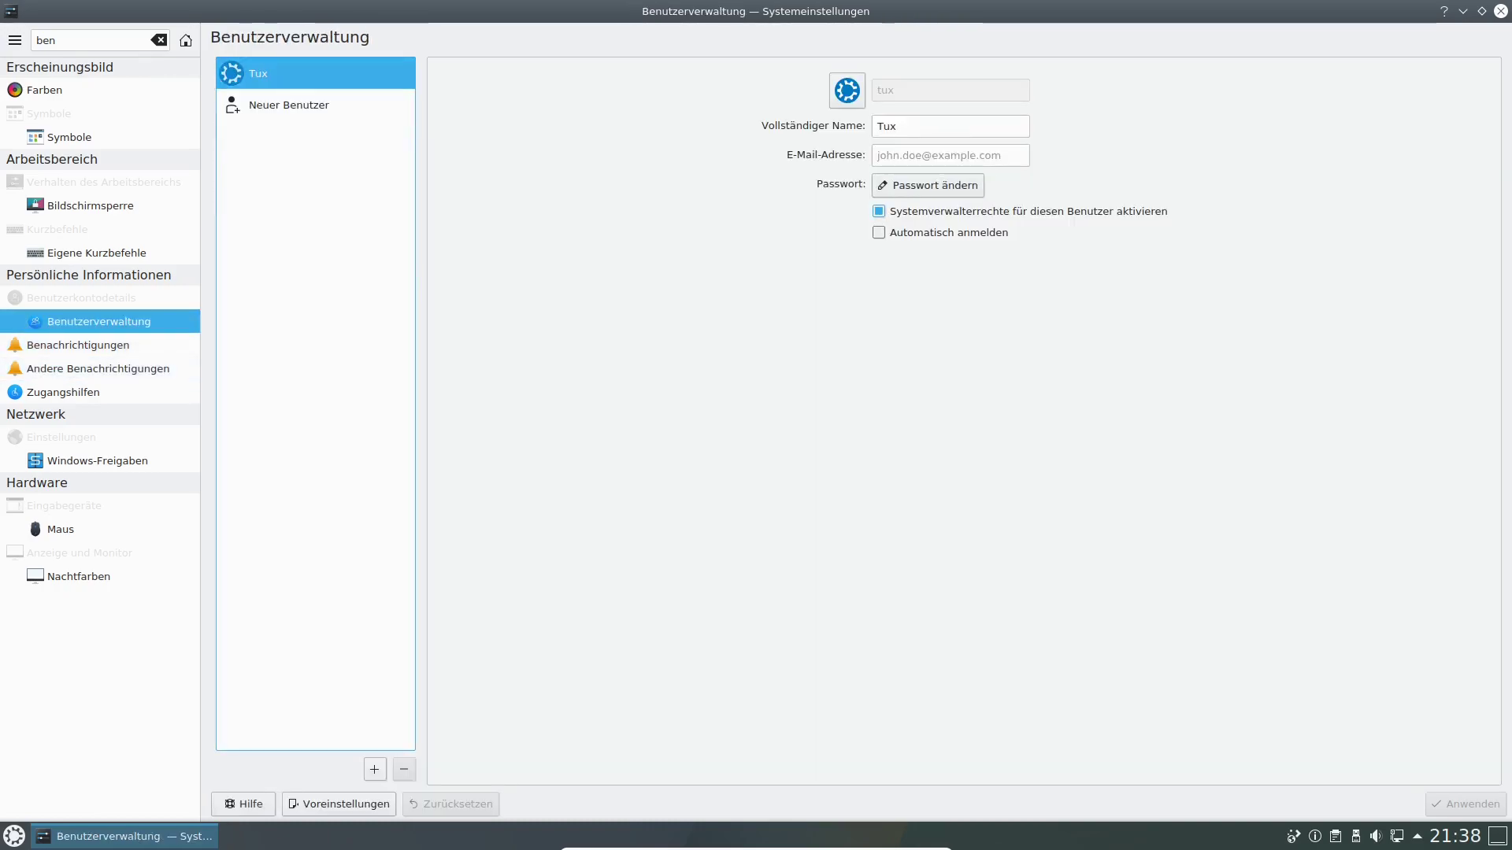
Start another new user and browse the avatar options, cancelling the image file picker.
left_click(374, 769)
left_click(847, 90)
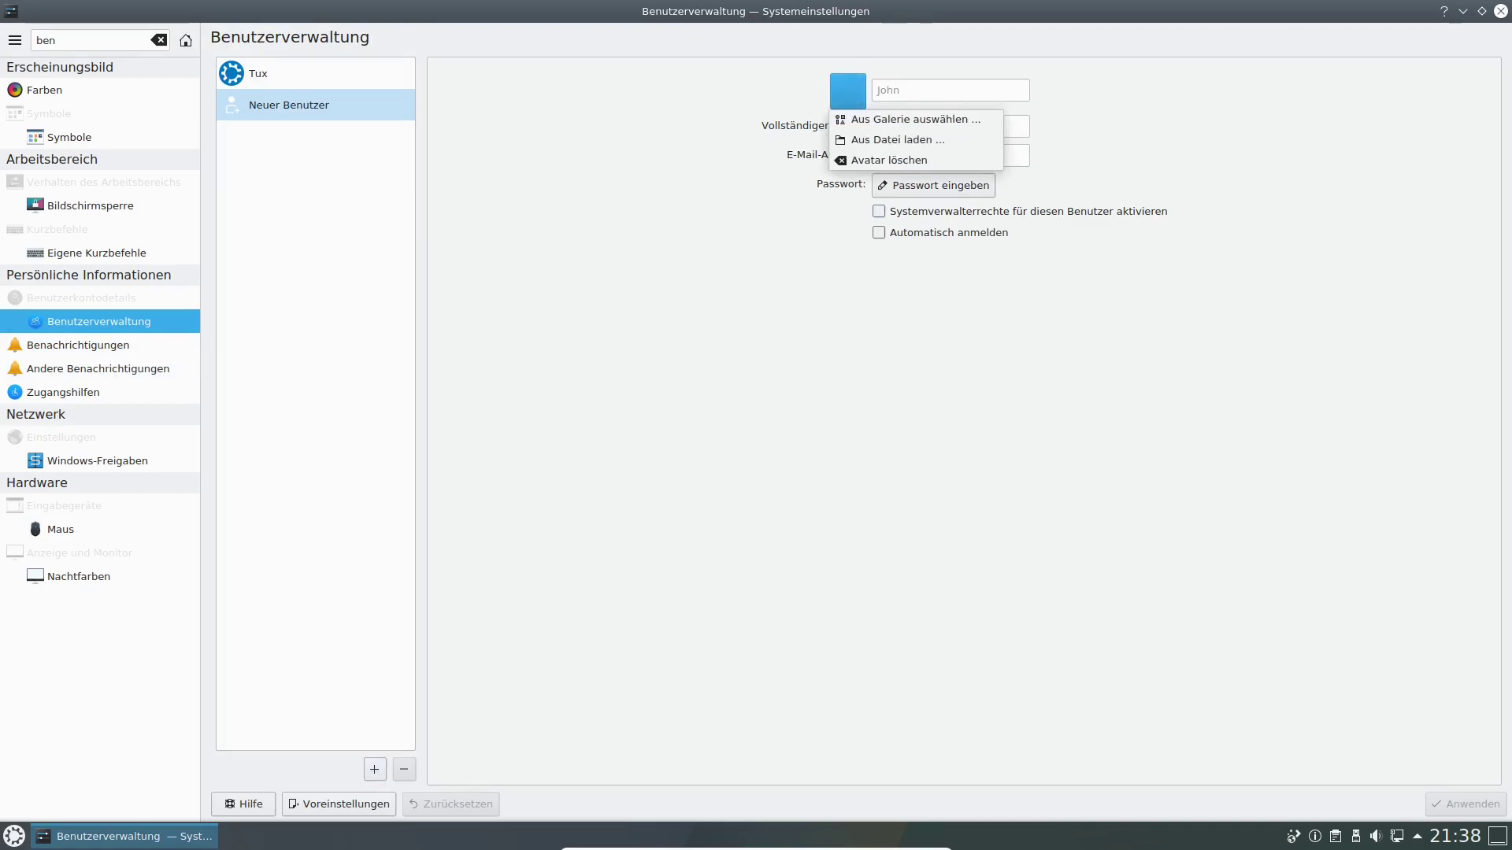
key("Up")
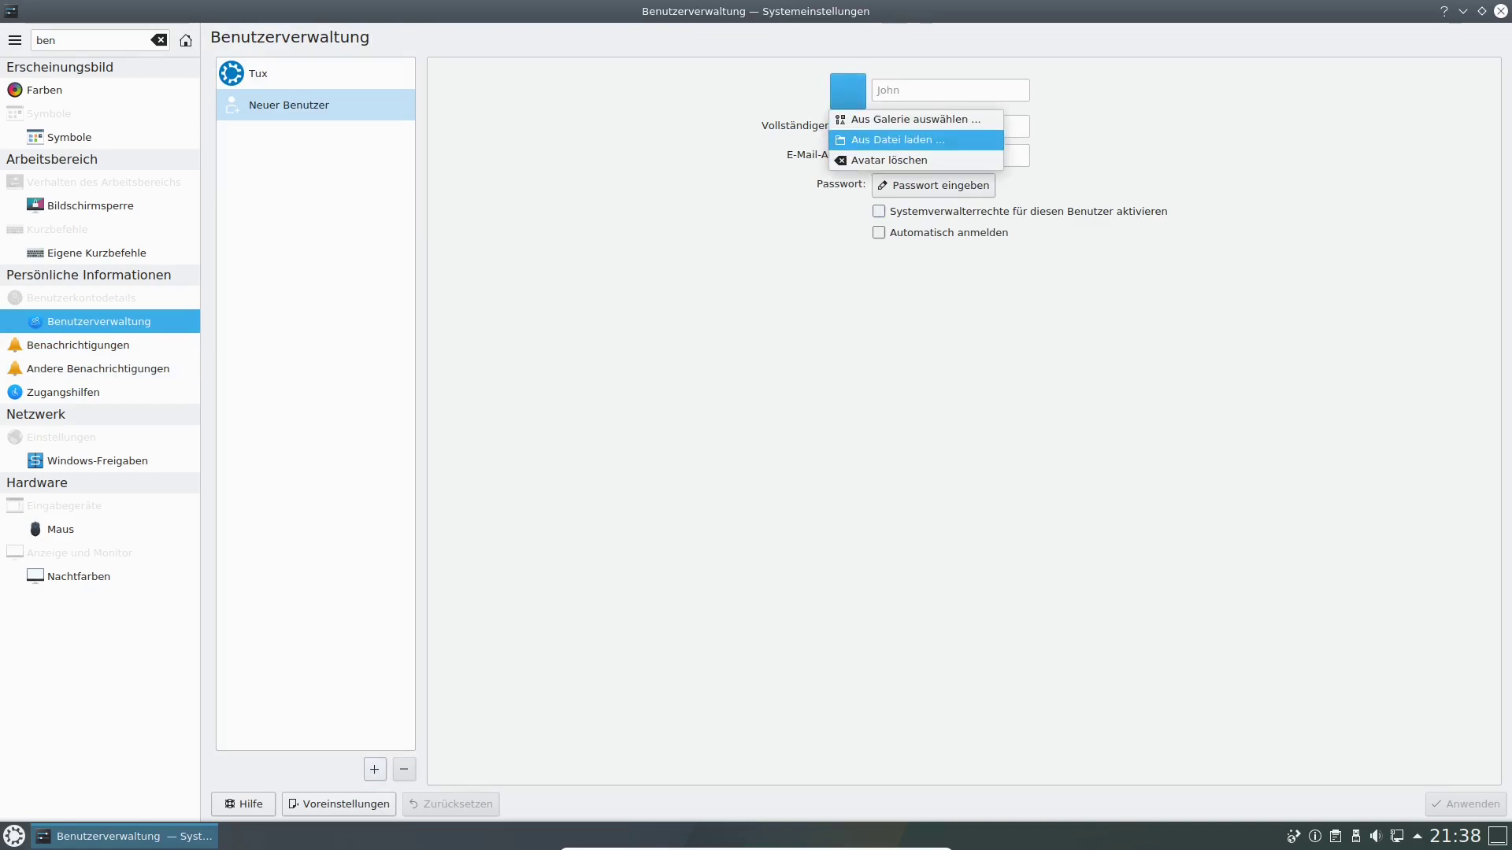
key("Return")
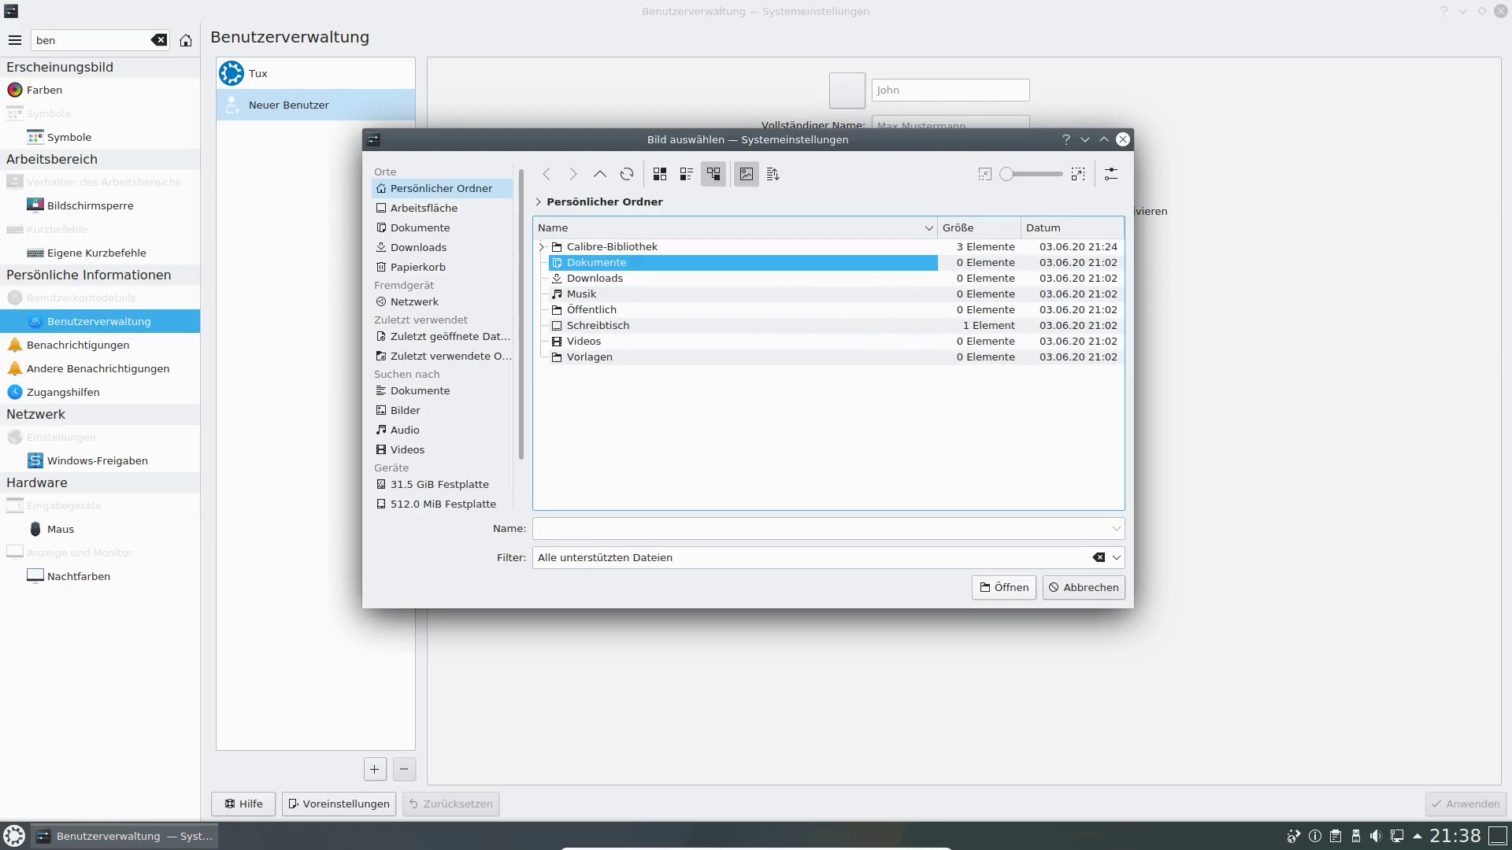
key("Escape")
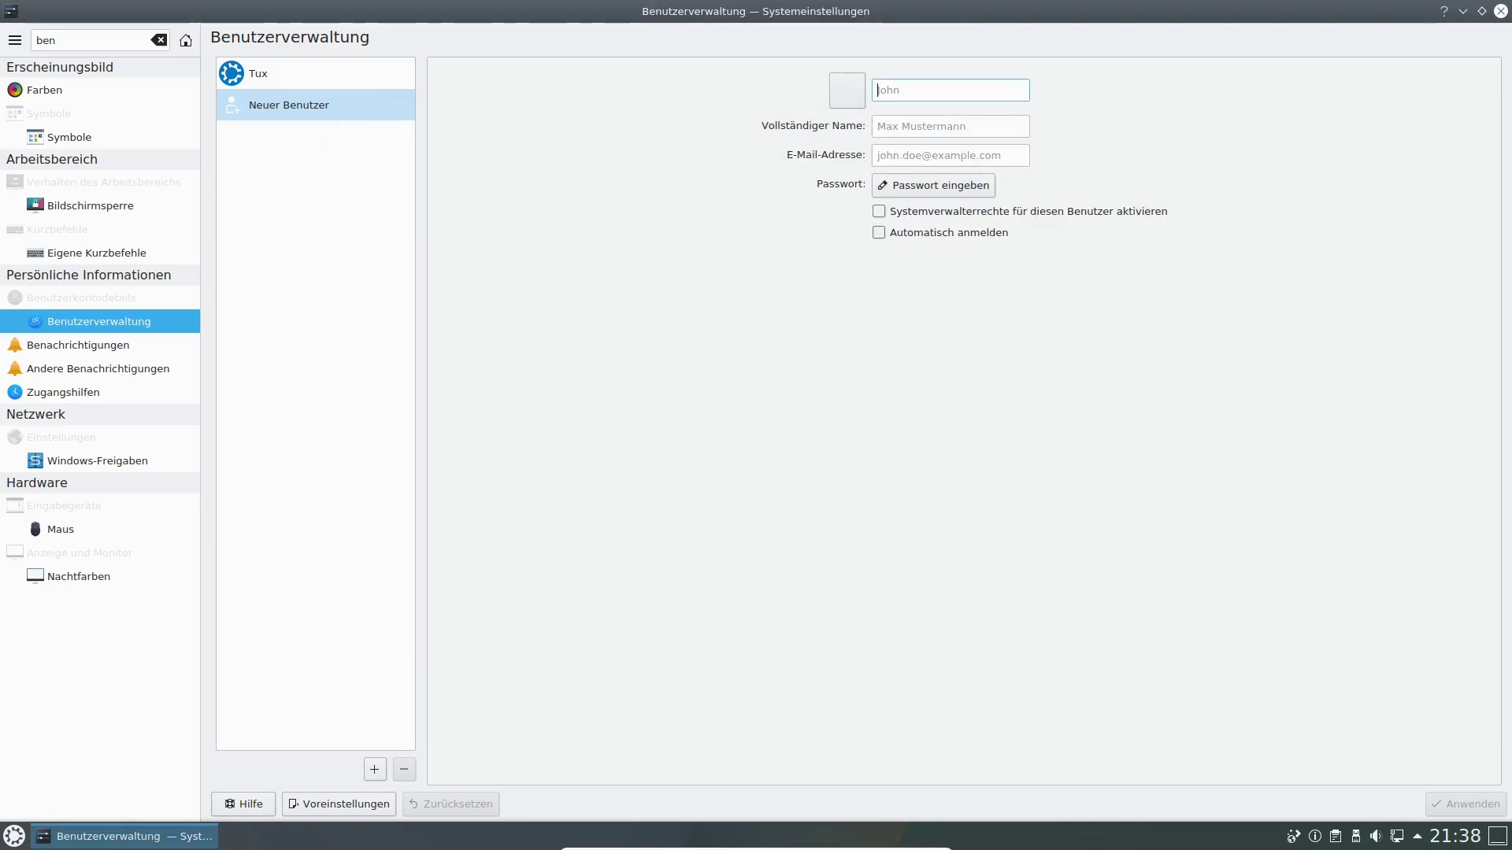
left_click(258, 73)
left_click(289, 105)
Close System Settings and bring up the launcher's session leave options.
left_click(1501, 11)
left_click(15, 837)
mouse_move(335, 781)
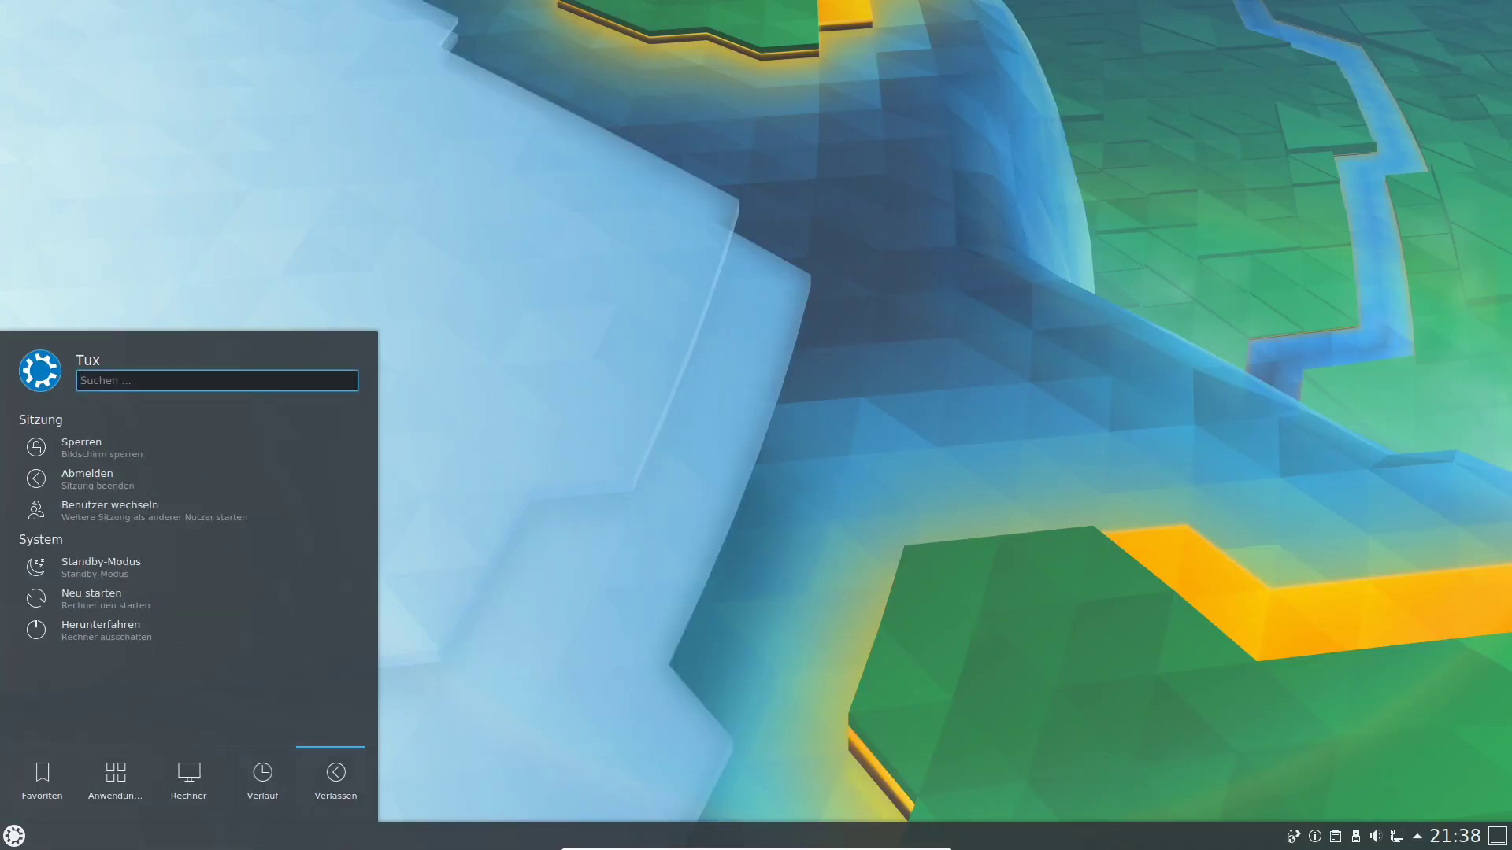
key("Up")
Switch user and attempt to log in as Linux with its password, which fails.
key("Down")
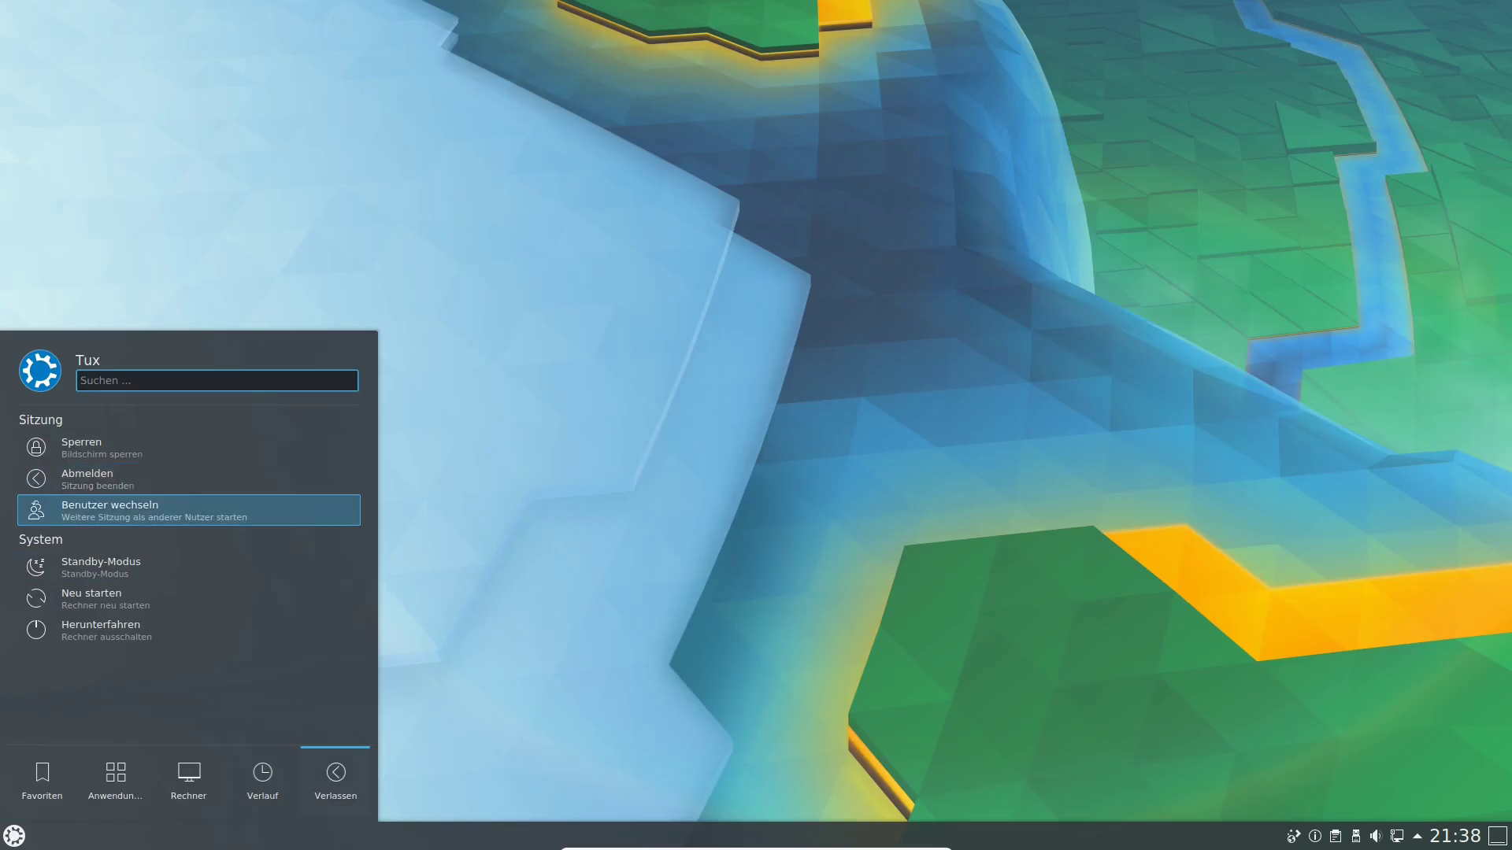
key("Return")
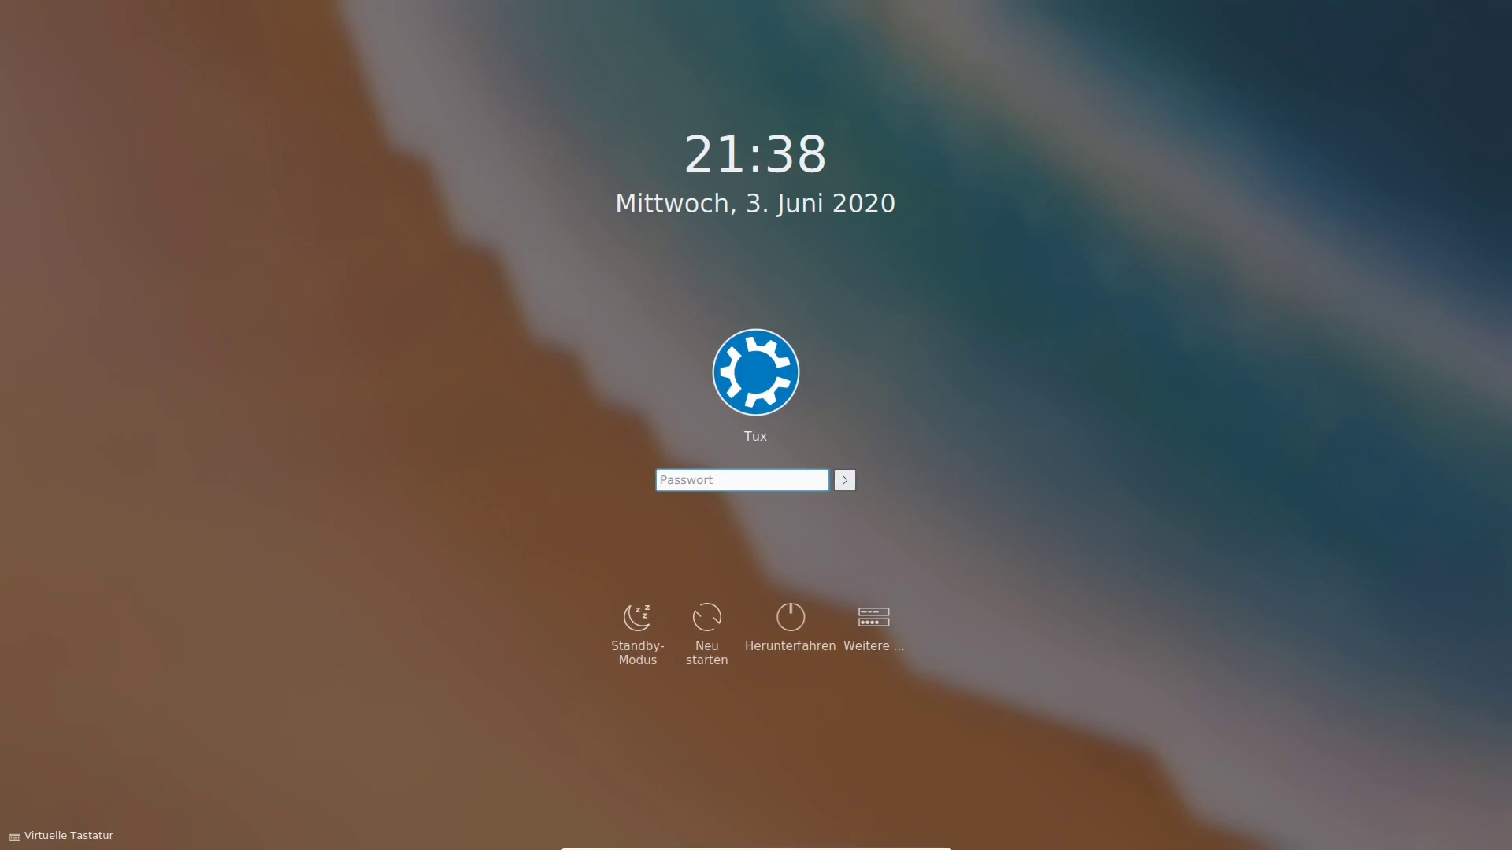
left_click(873, 618)
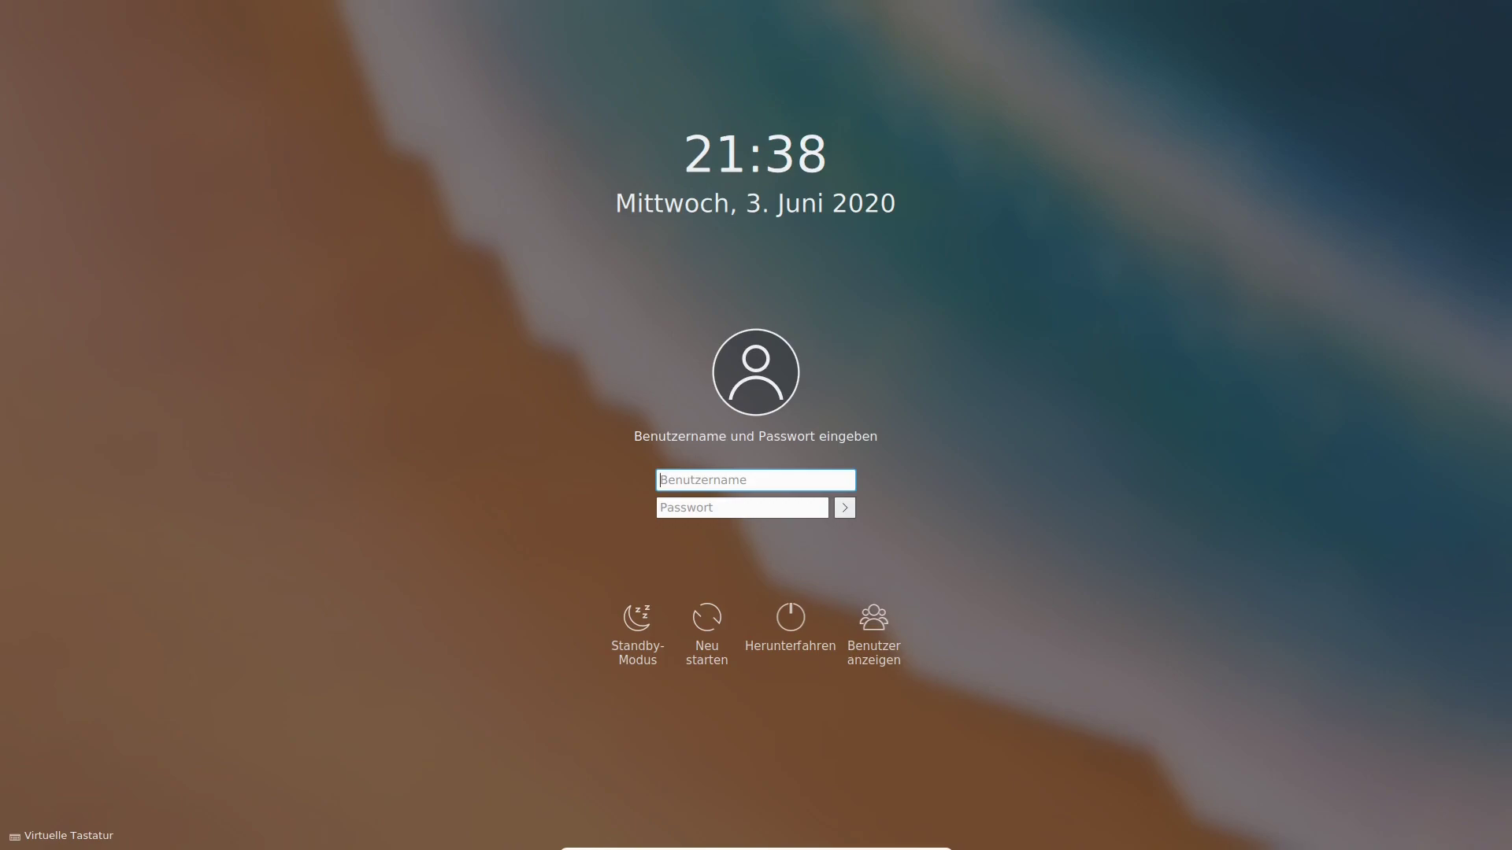
type("Linux")
key("Tab")
type("******")
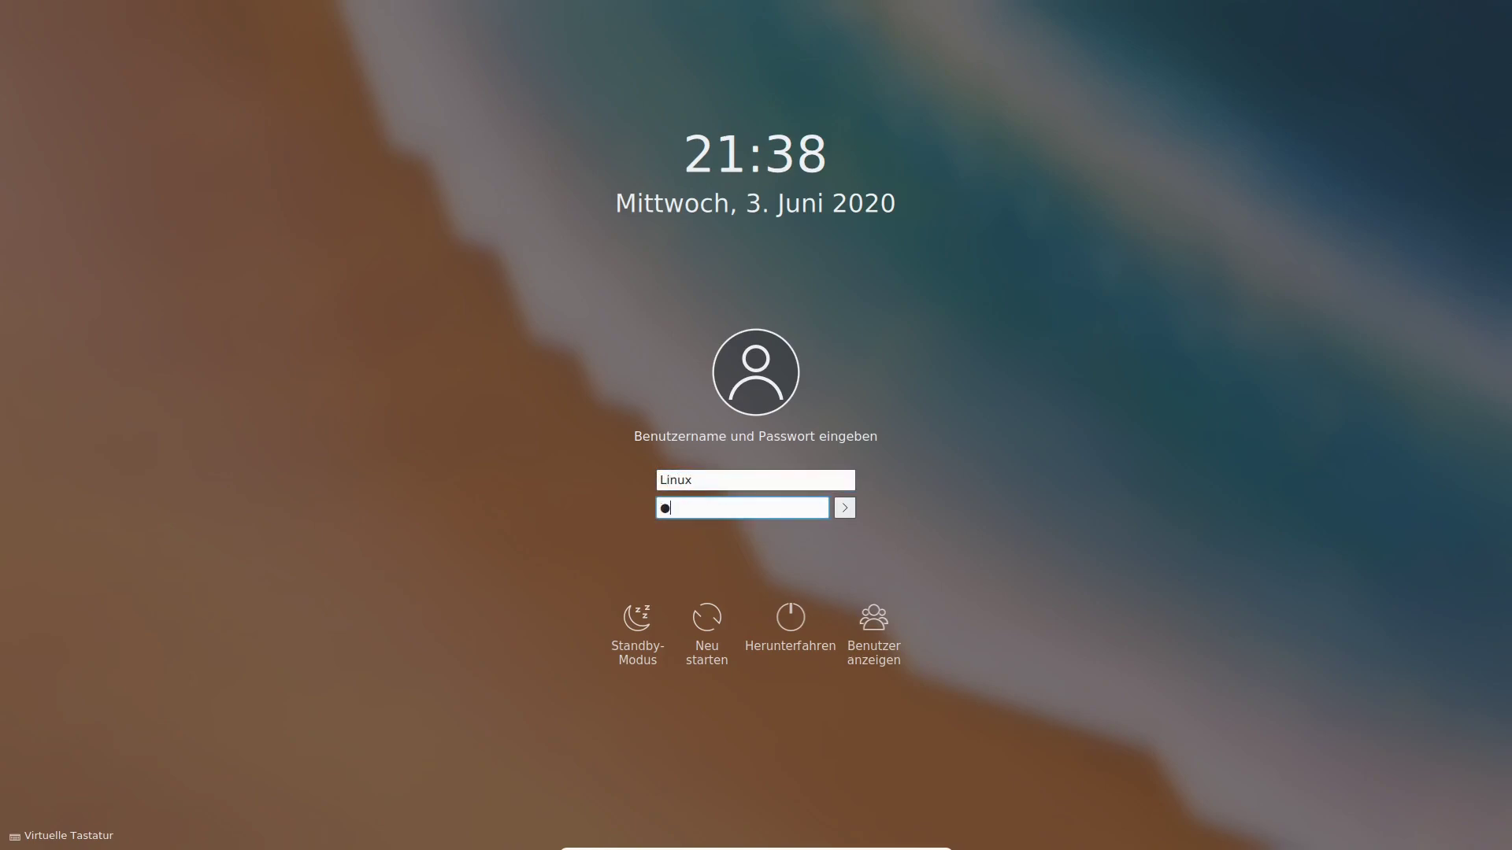
type("**")
key("Return")
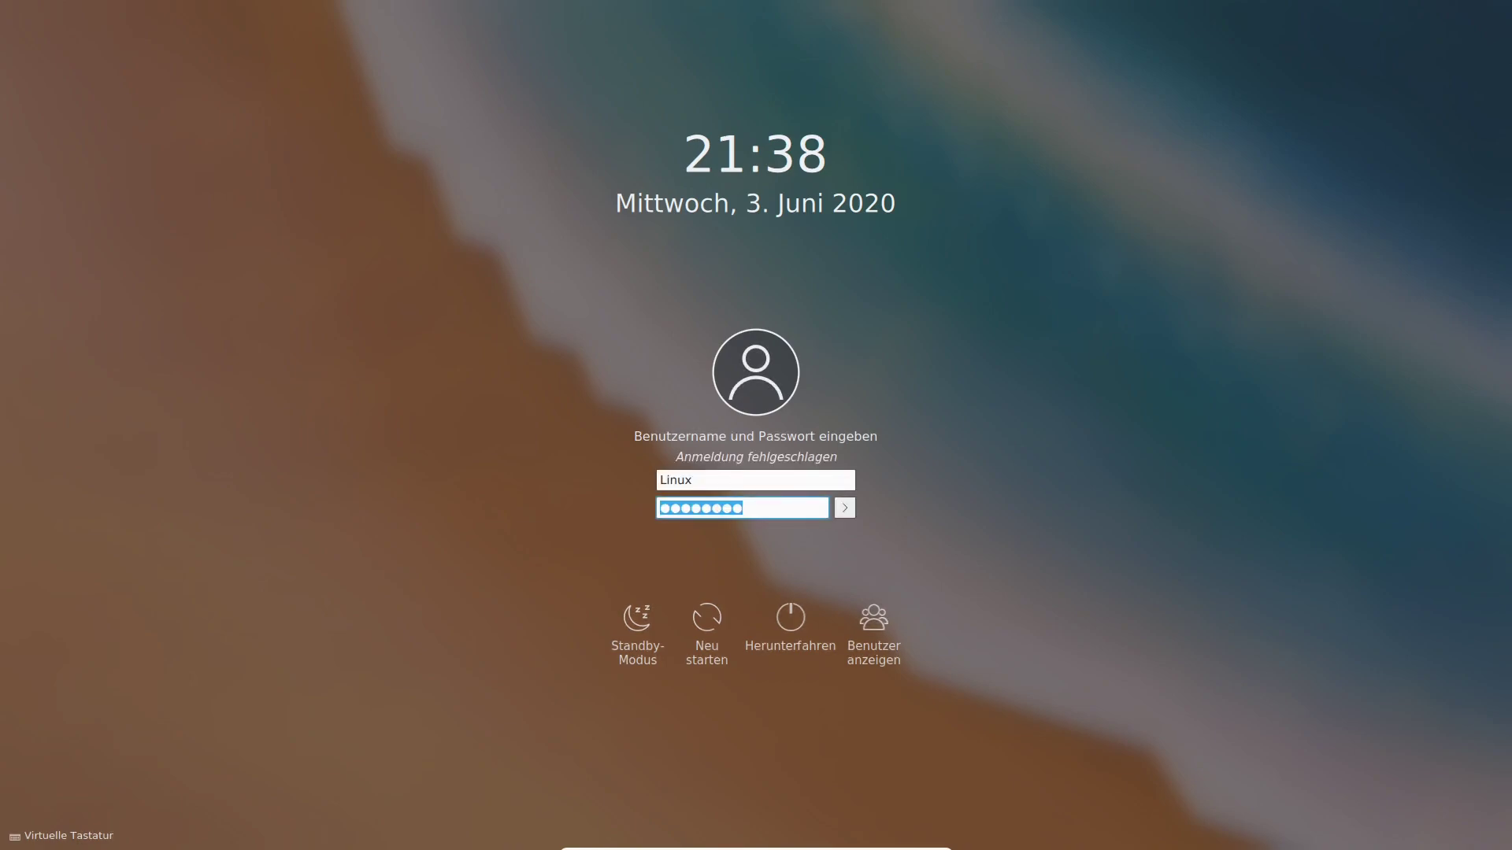
Log back in as Tux with the account password.
left_click(873, 619)
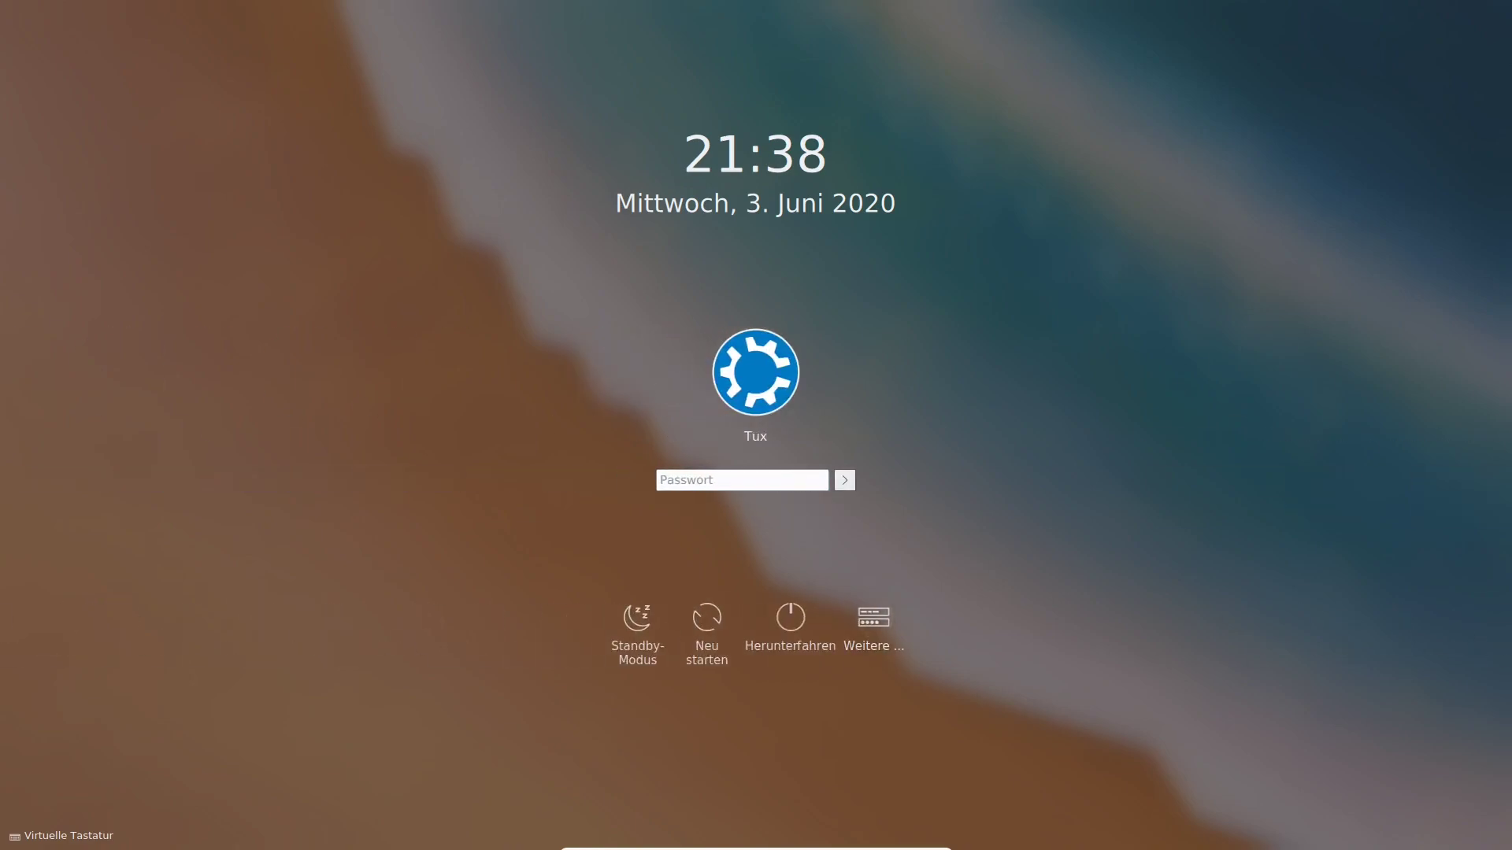
type("*******")
key("Return")
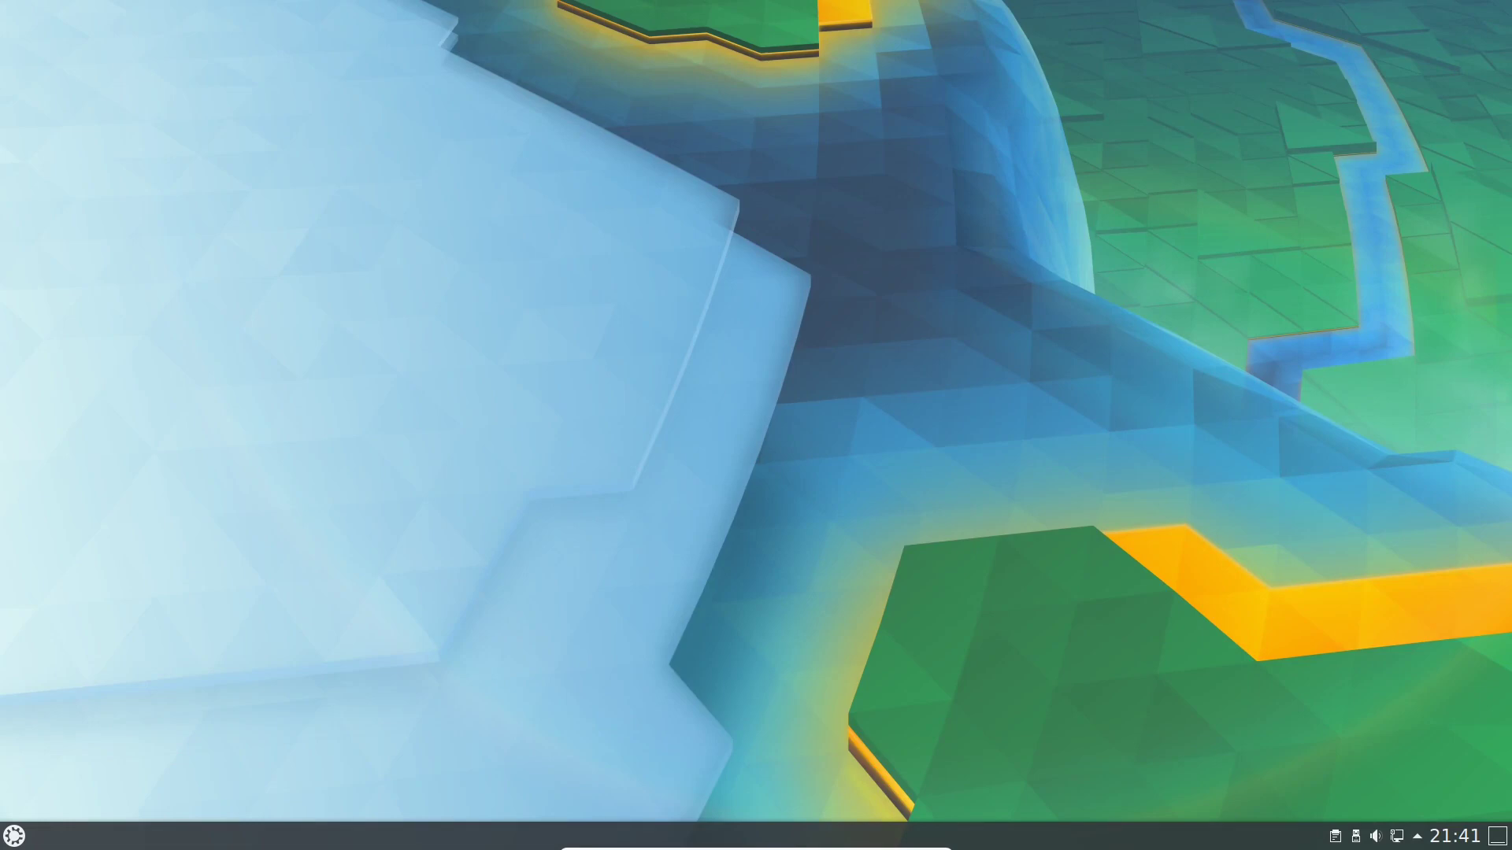
Open System Settings' user management and start adding a new user.
key("super")
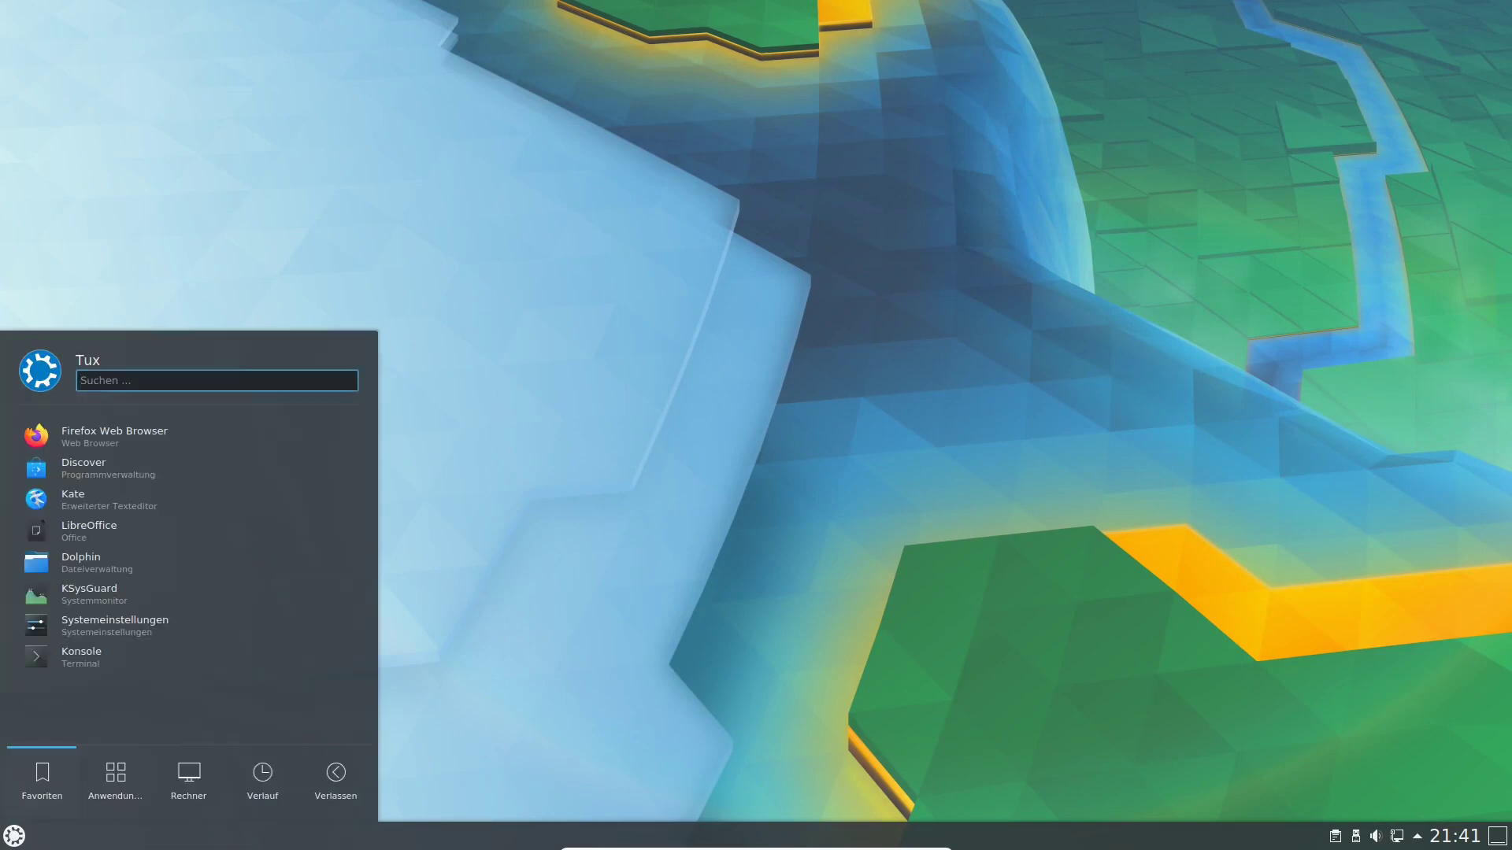
left_click(150, 630)
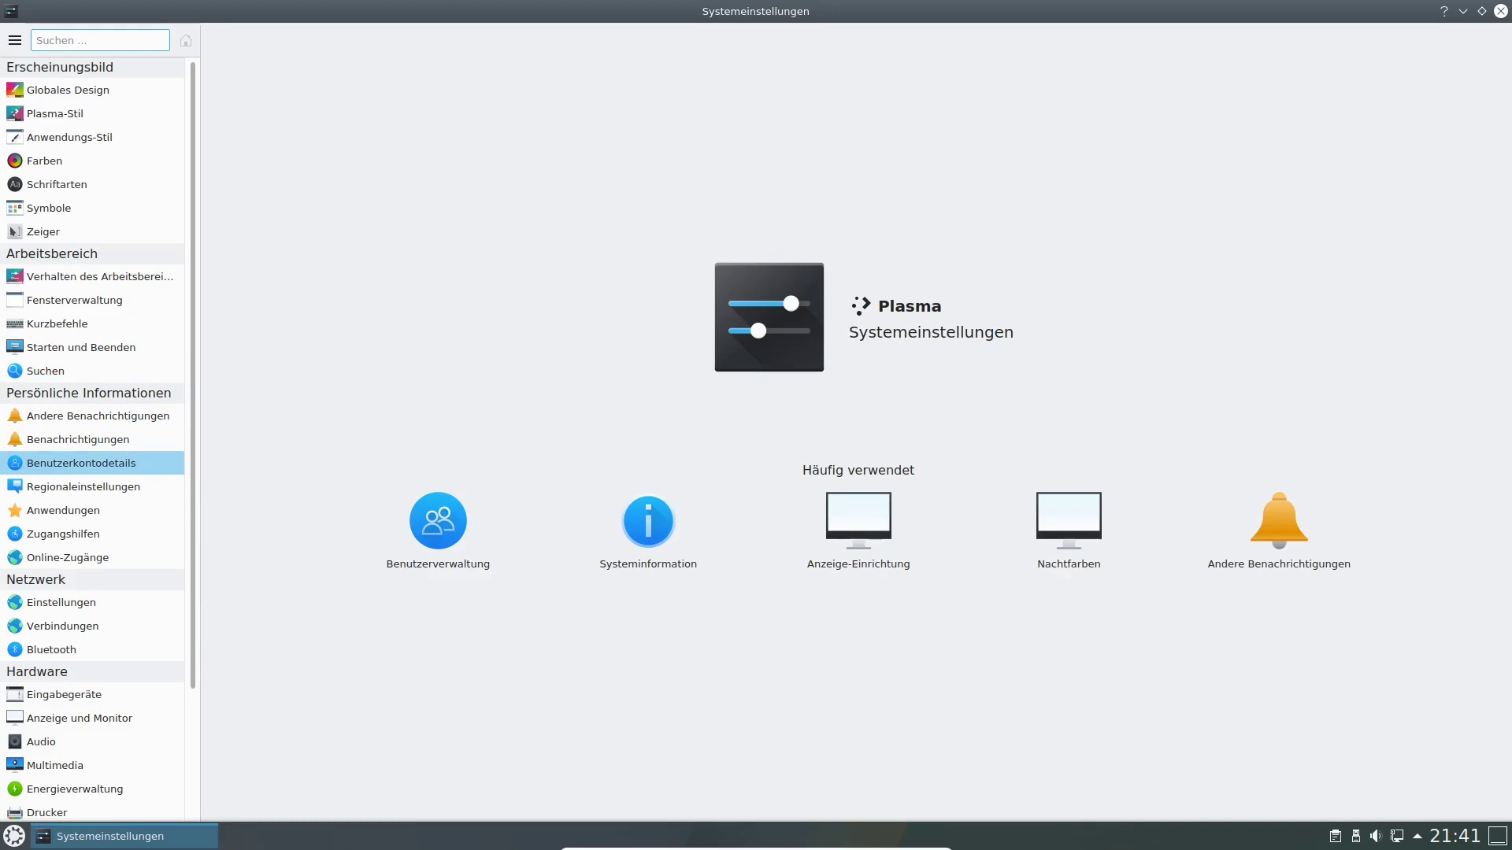
left_click(81, 463)
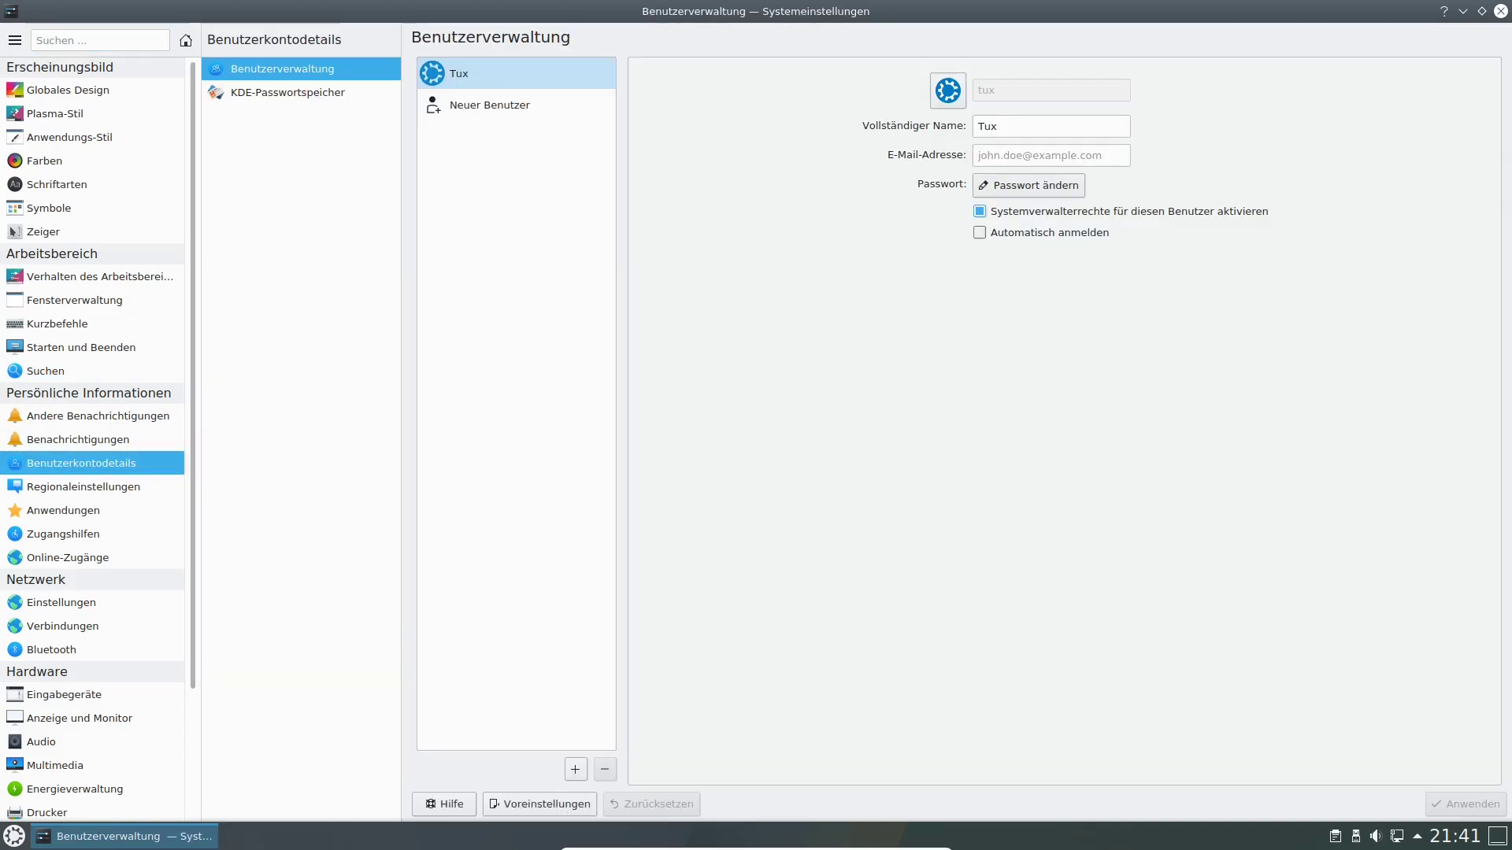
left_click(288, 93)
left_click(282, 68)
left_click(575, 770)
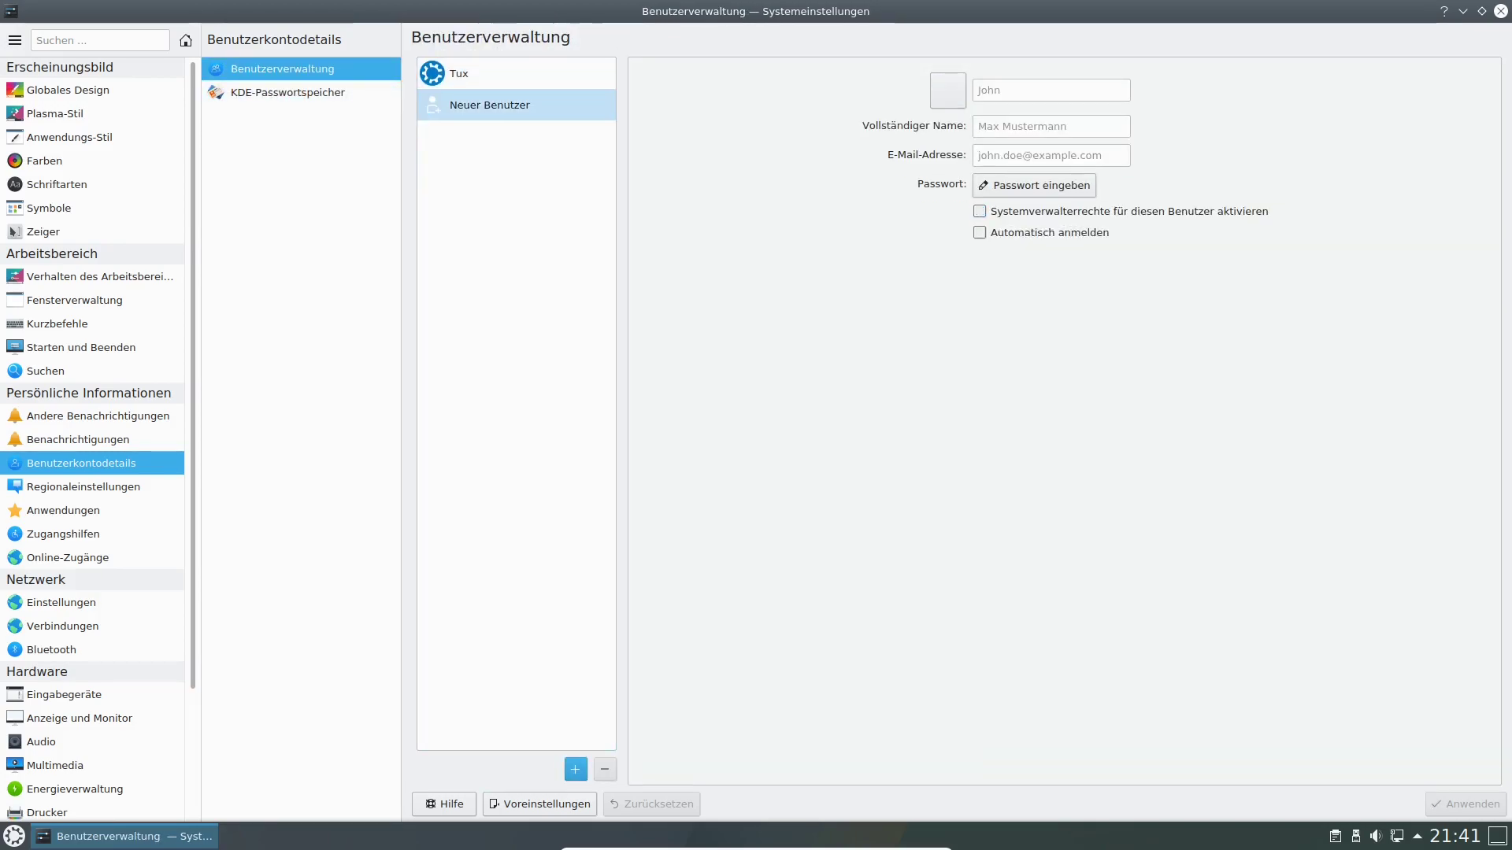
Name the new account linux (full name t) and set and confirm its password.
type("linux")
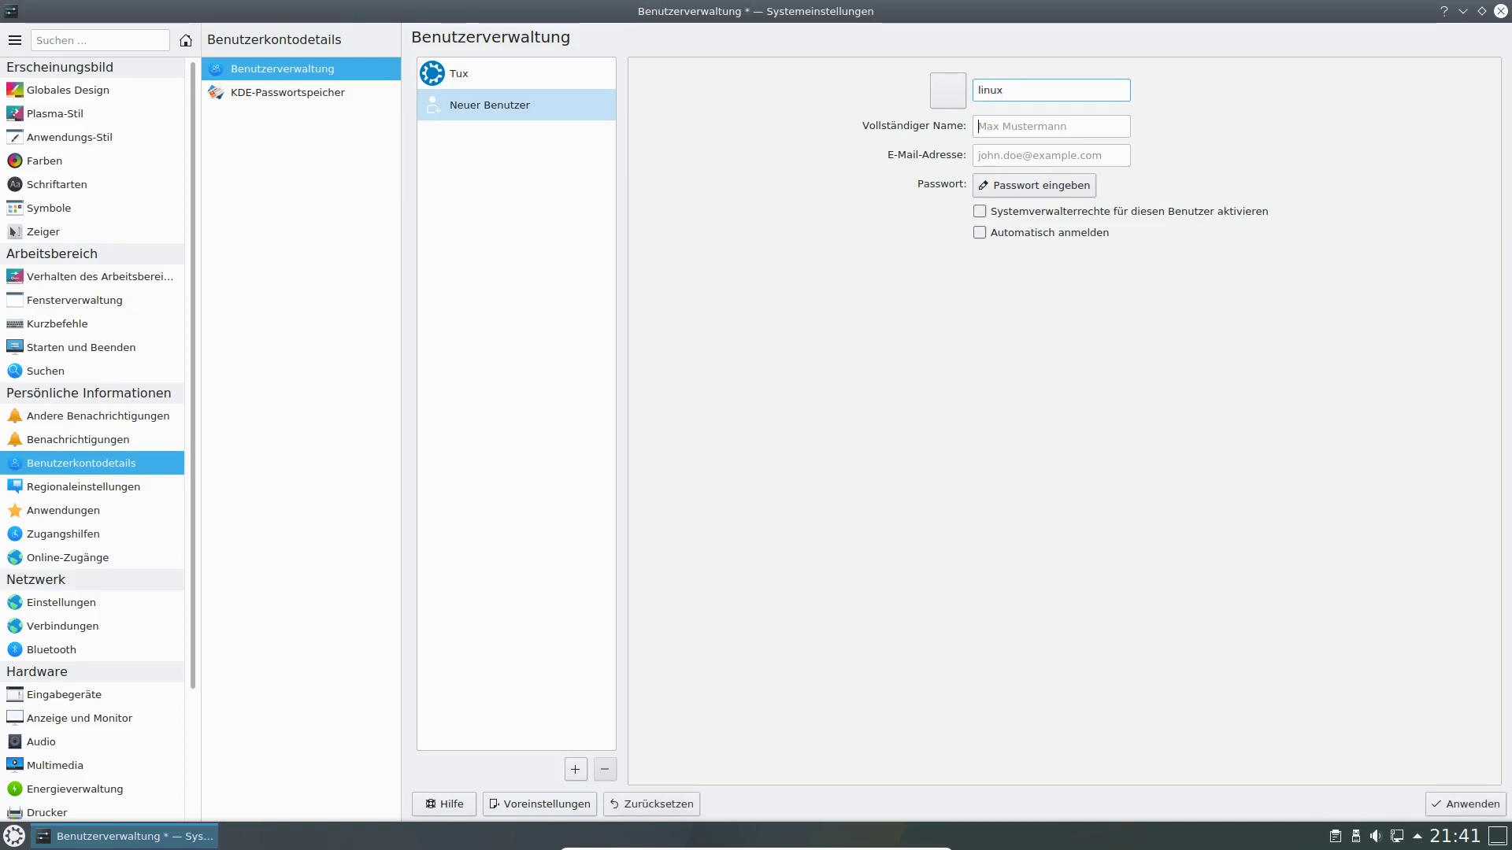
type("t")
key("Tab")
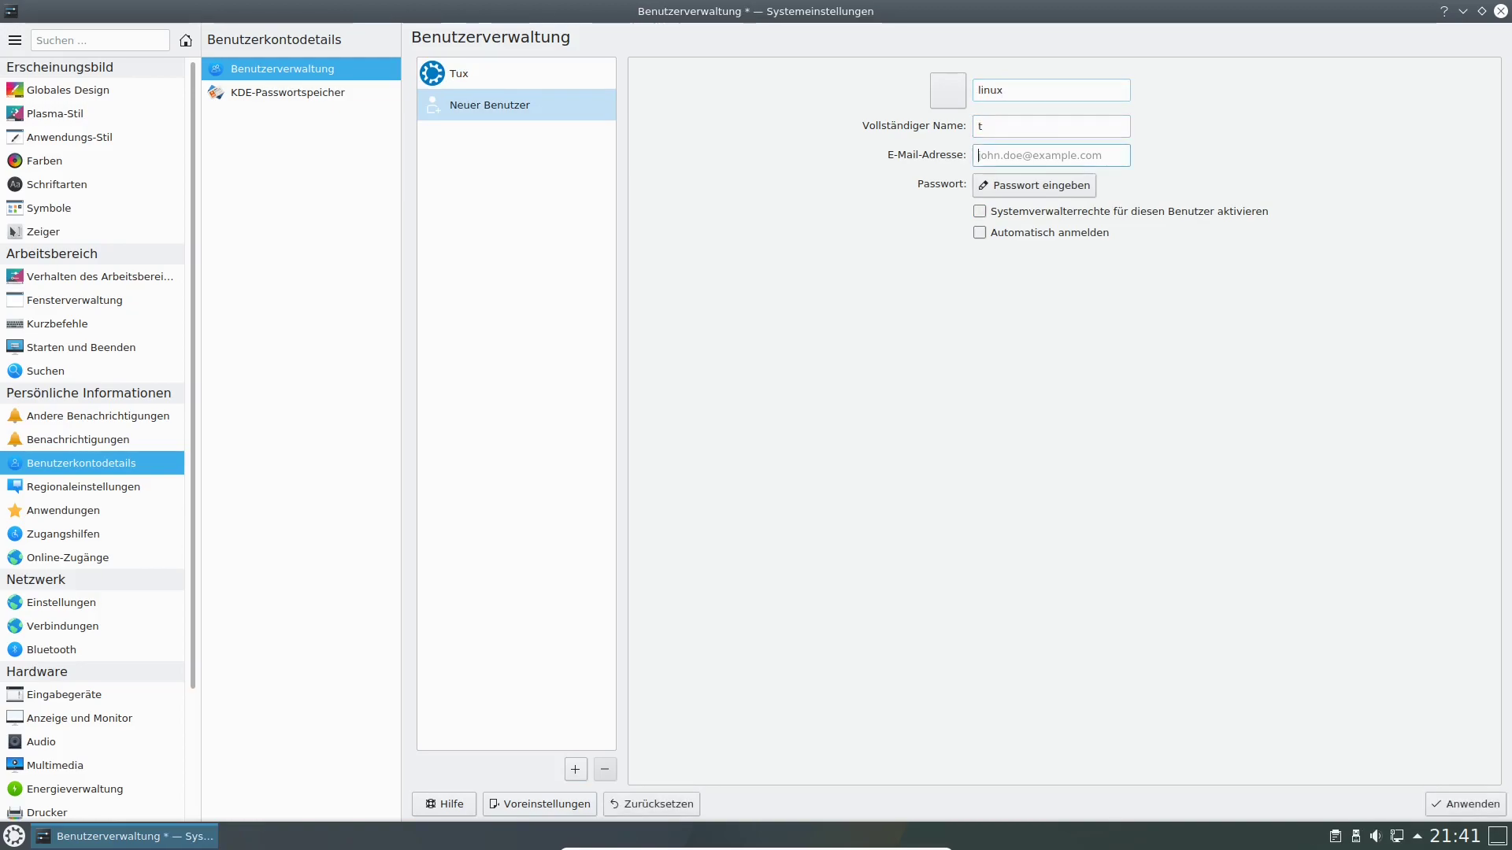
key("Tab")
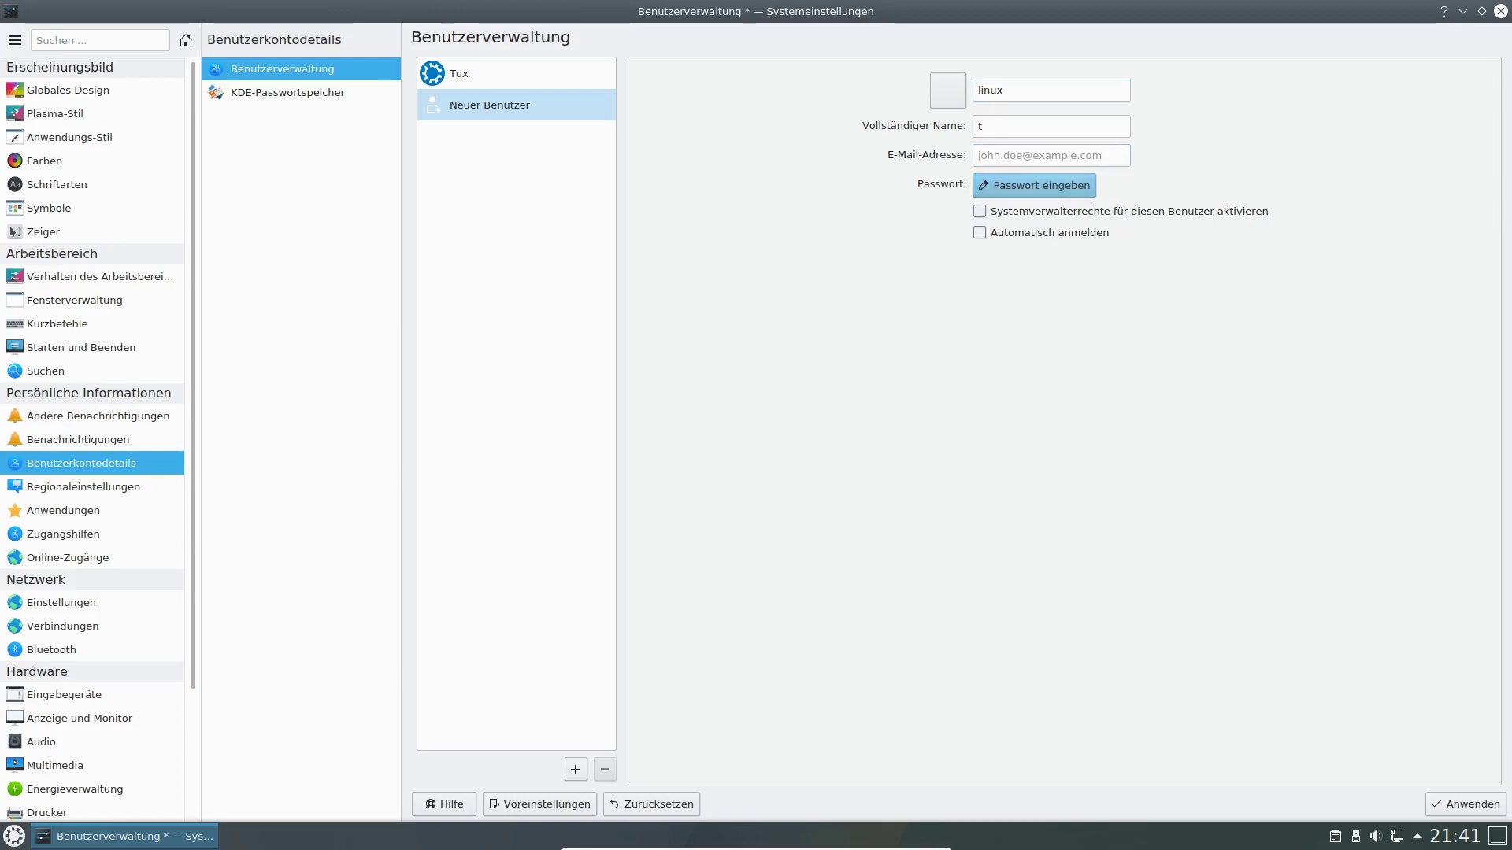
left_click(1034, 186)
type("***")
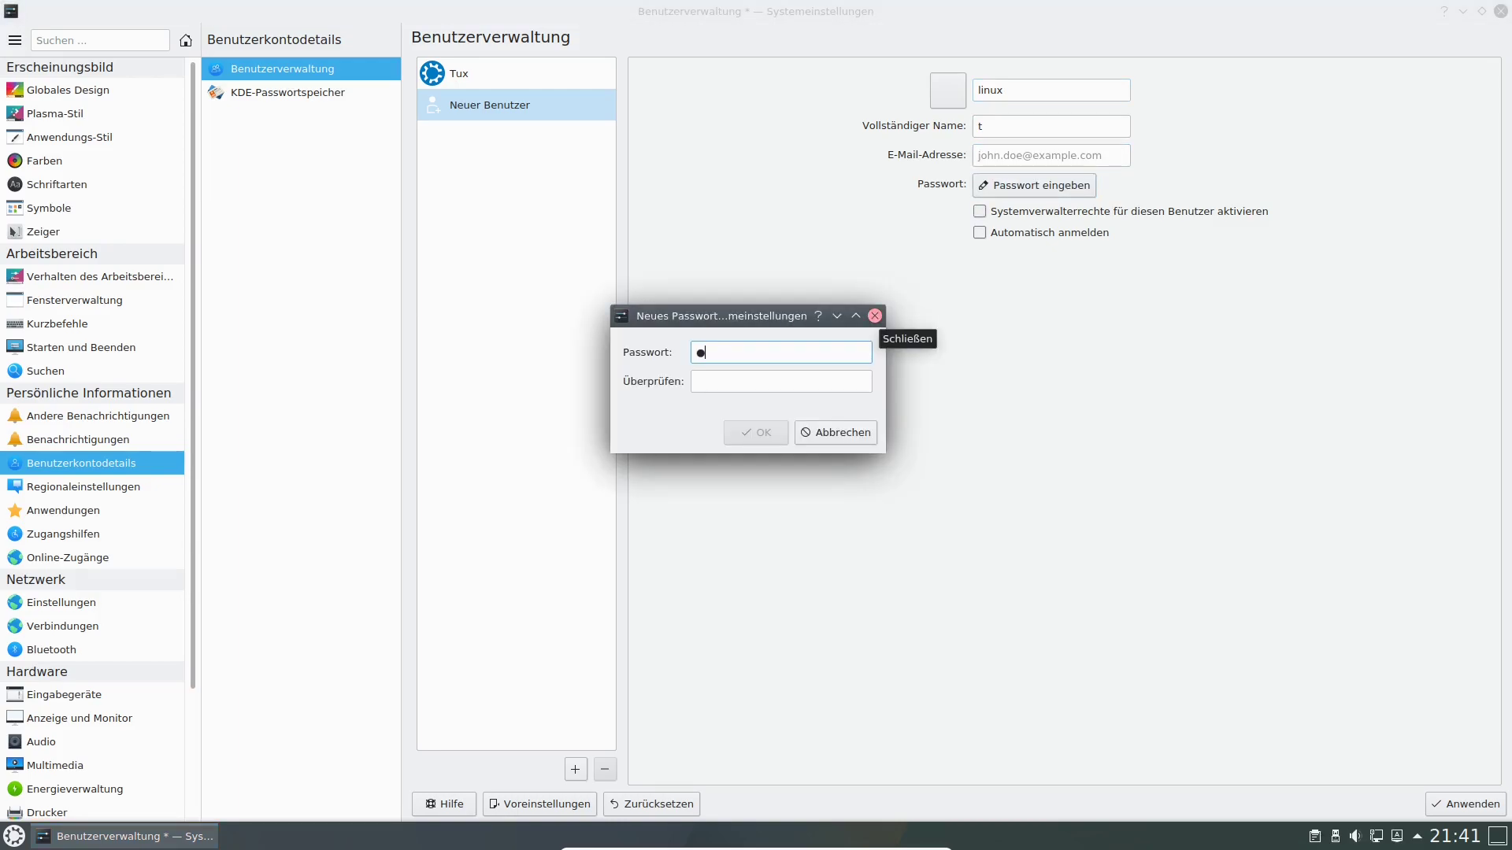
key("BackSpace")
key("BackSpace")
key("BackSpace")
type("********")
key("Tab")
type("******")
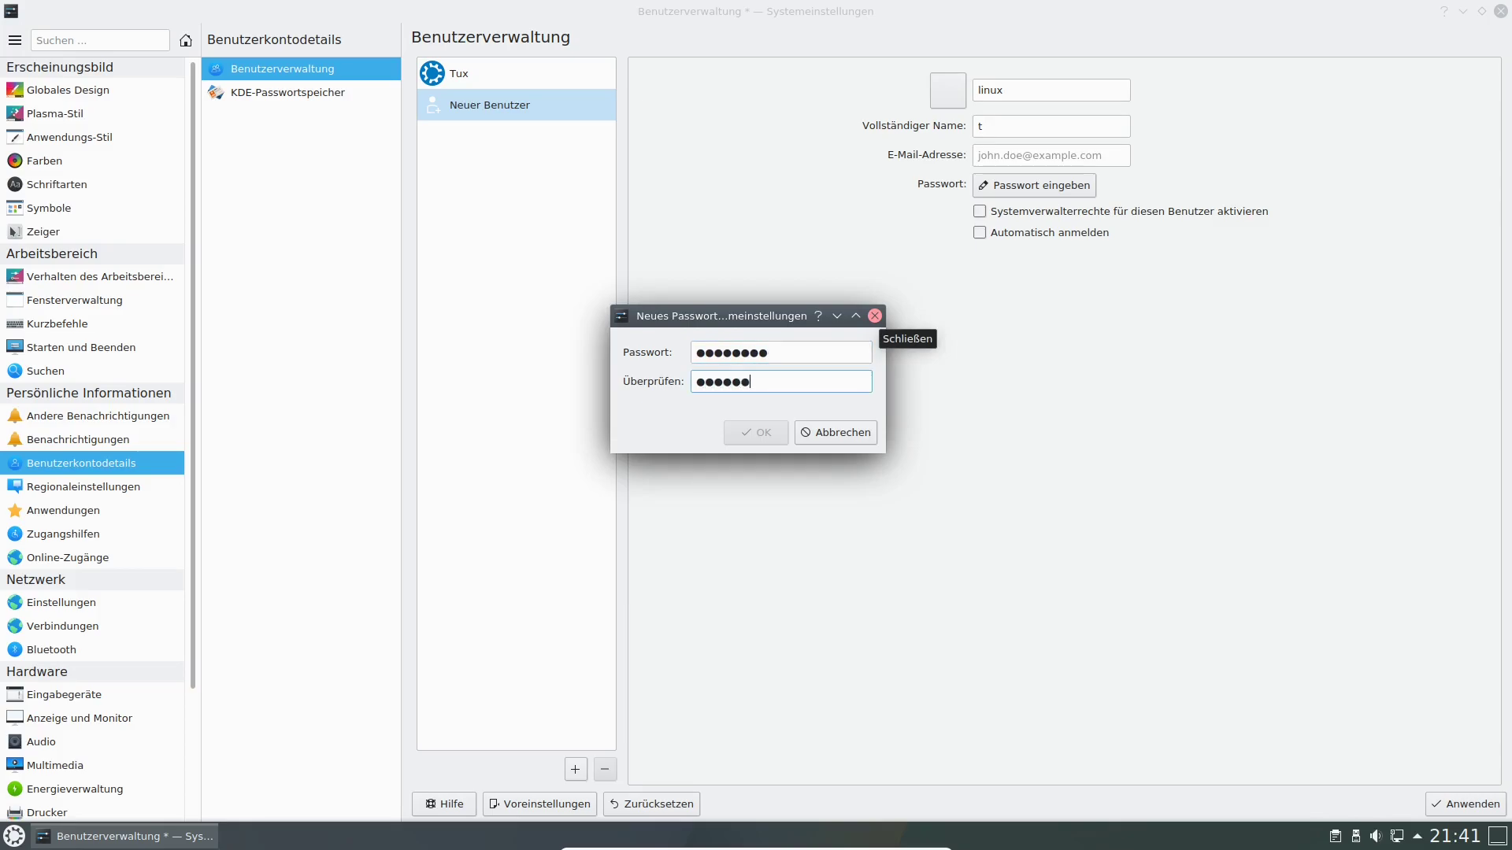
type("**")
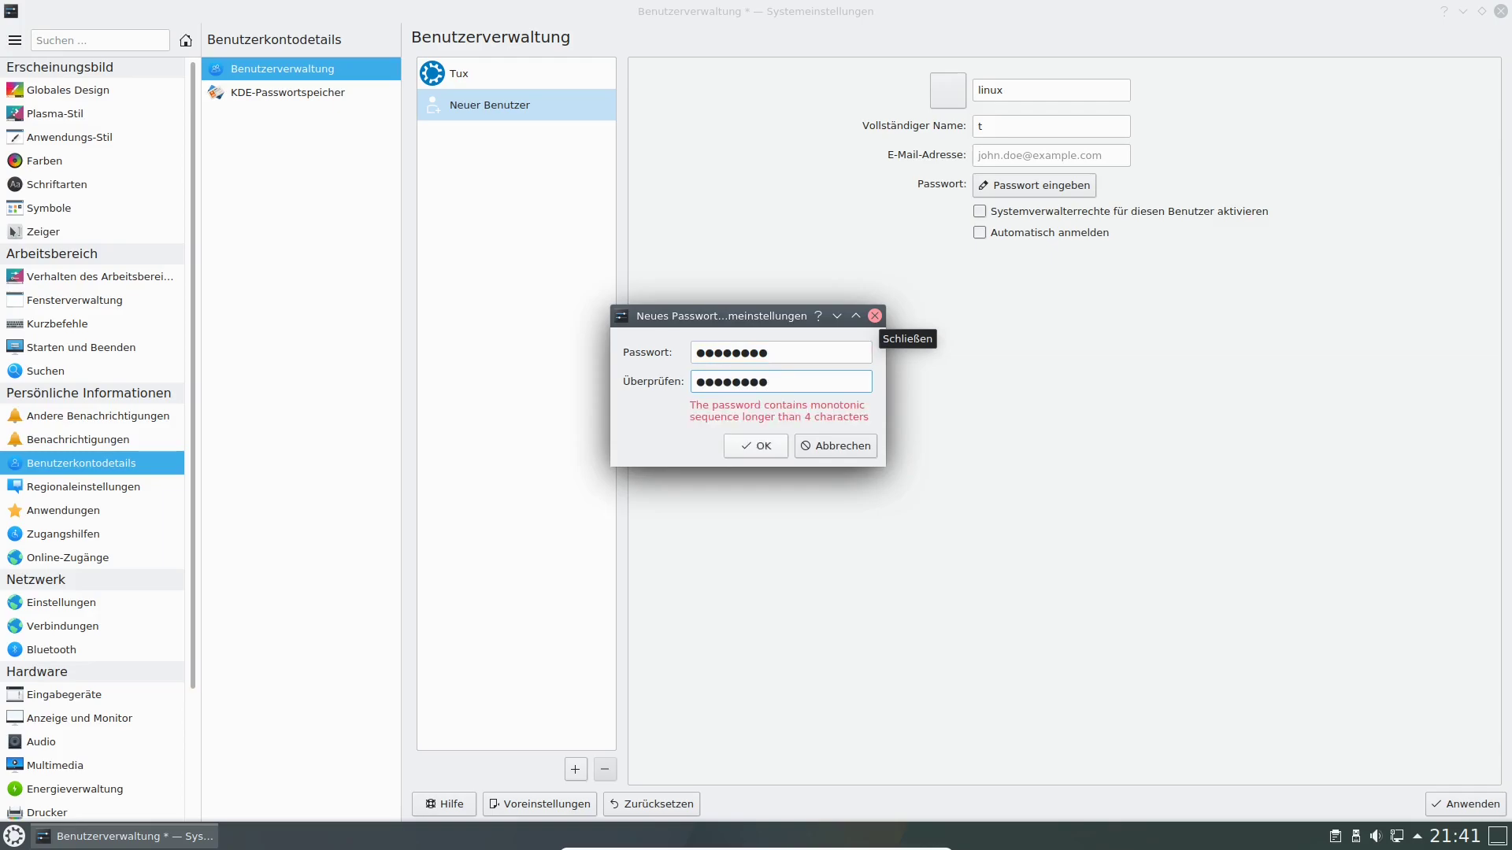
key("Return")
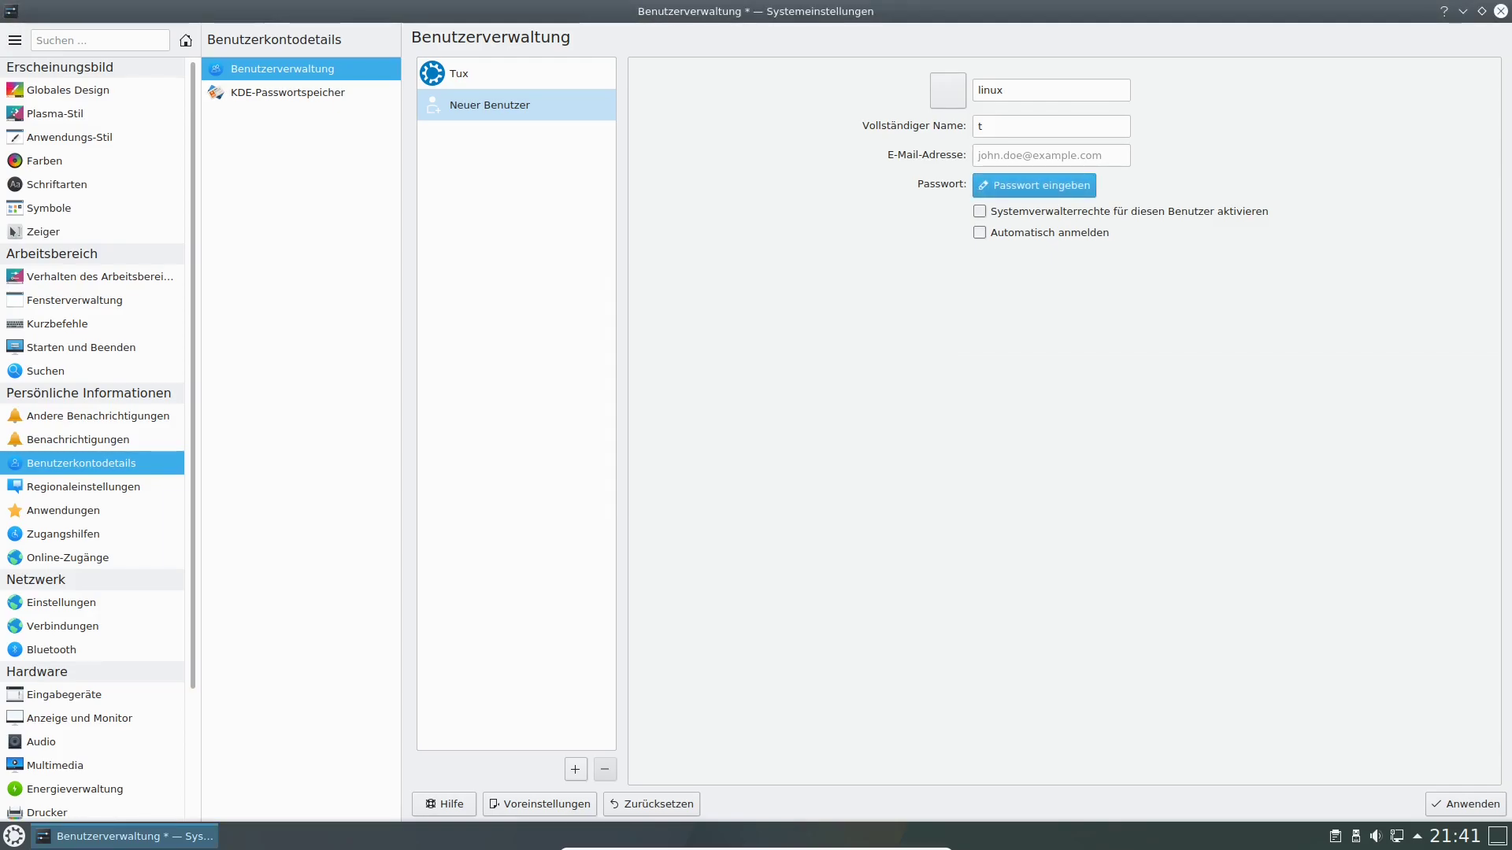
Enable automatic login and administrator rights for the new user, then apply.
left_click(980, 233)
left_click(979, 212)
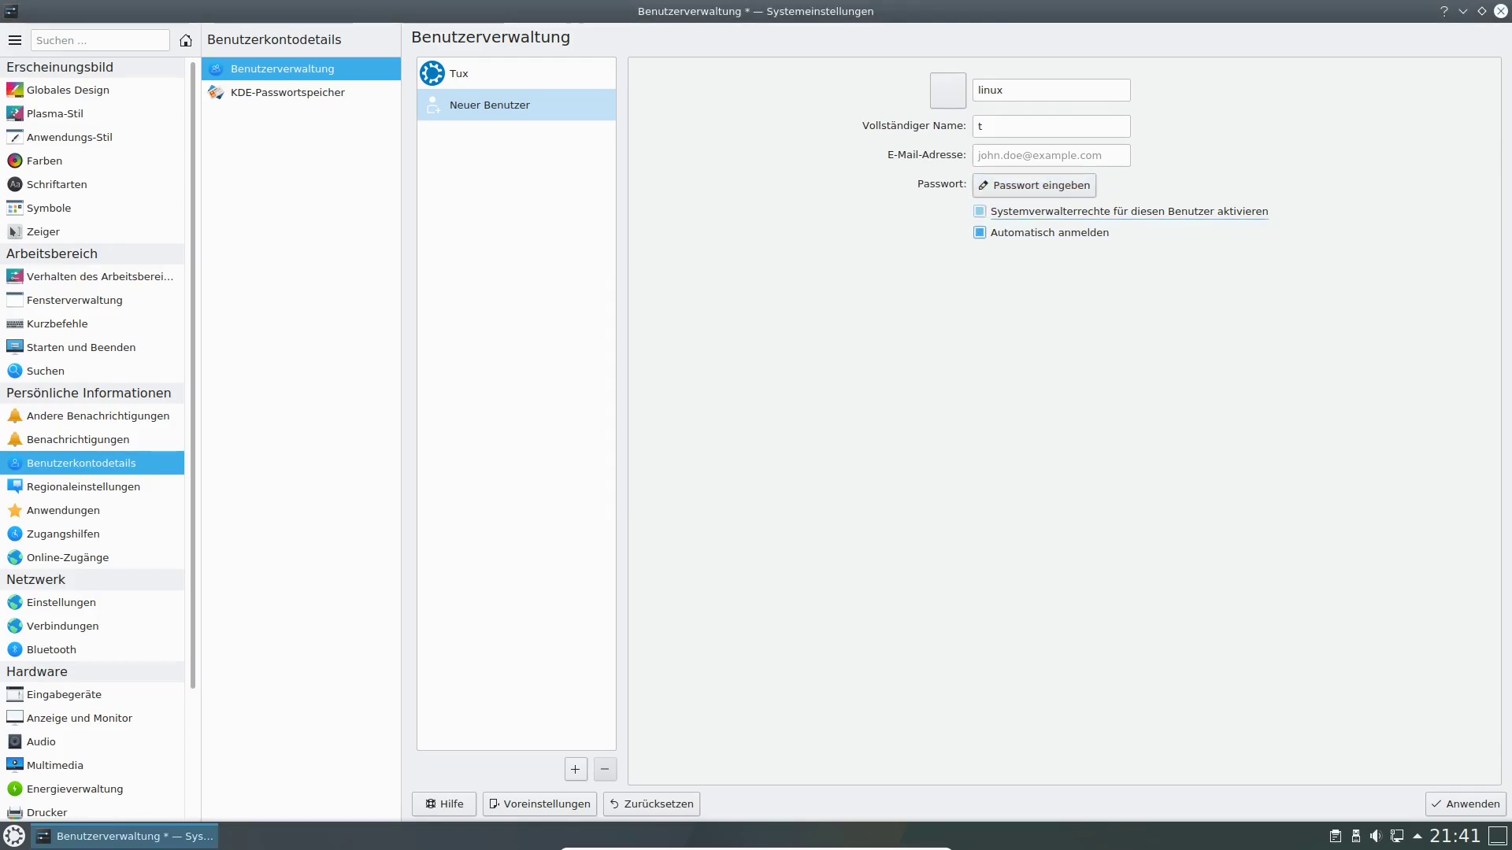
left_click(1465, 805)
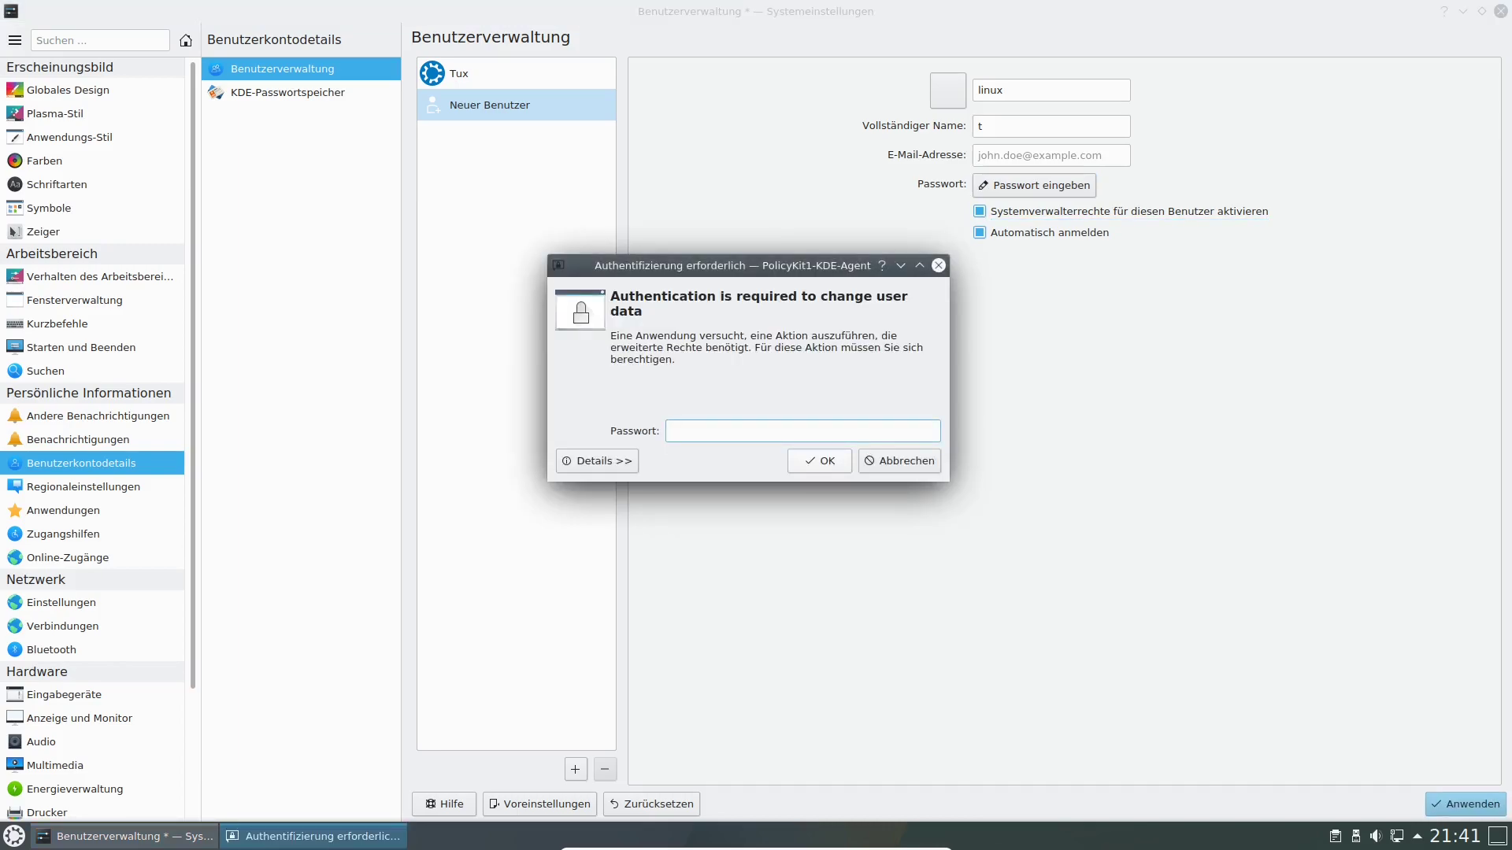
Authenticate with the admin password and Tux's password to save user t, then show the session-leaving options.
type("******")
key("Return")
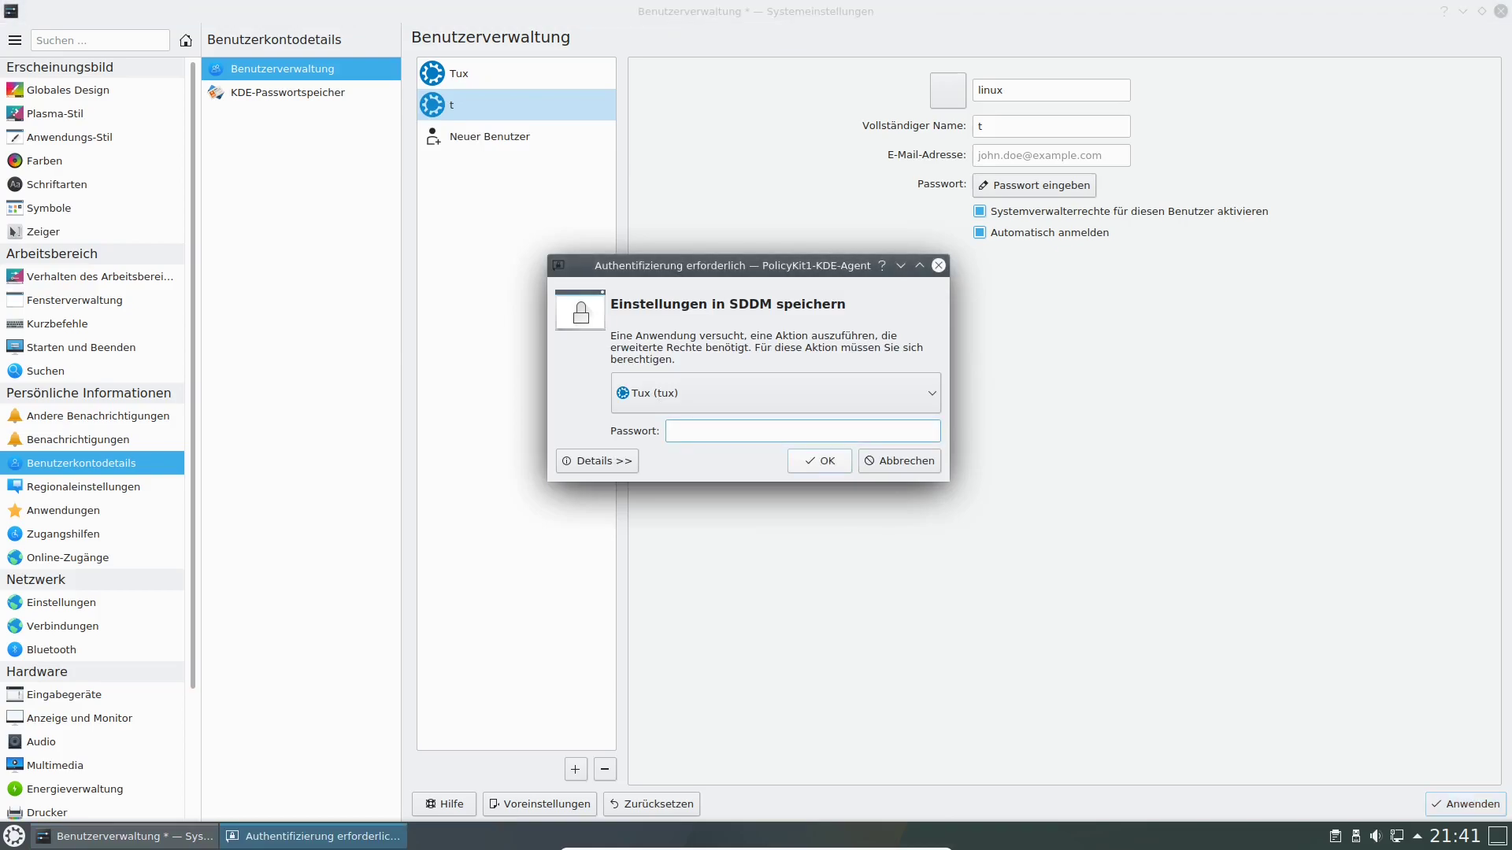
left_click(776, 393)
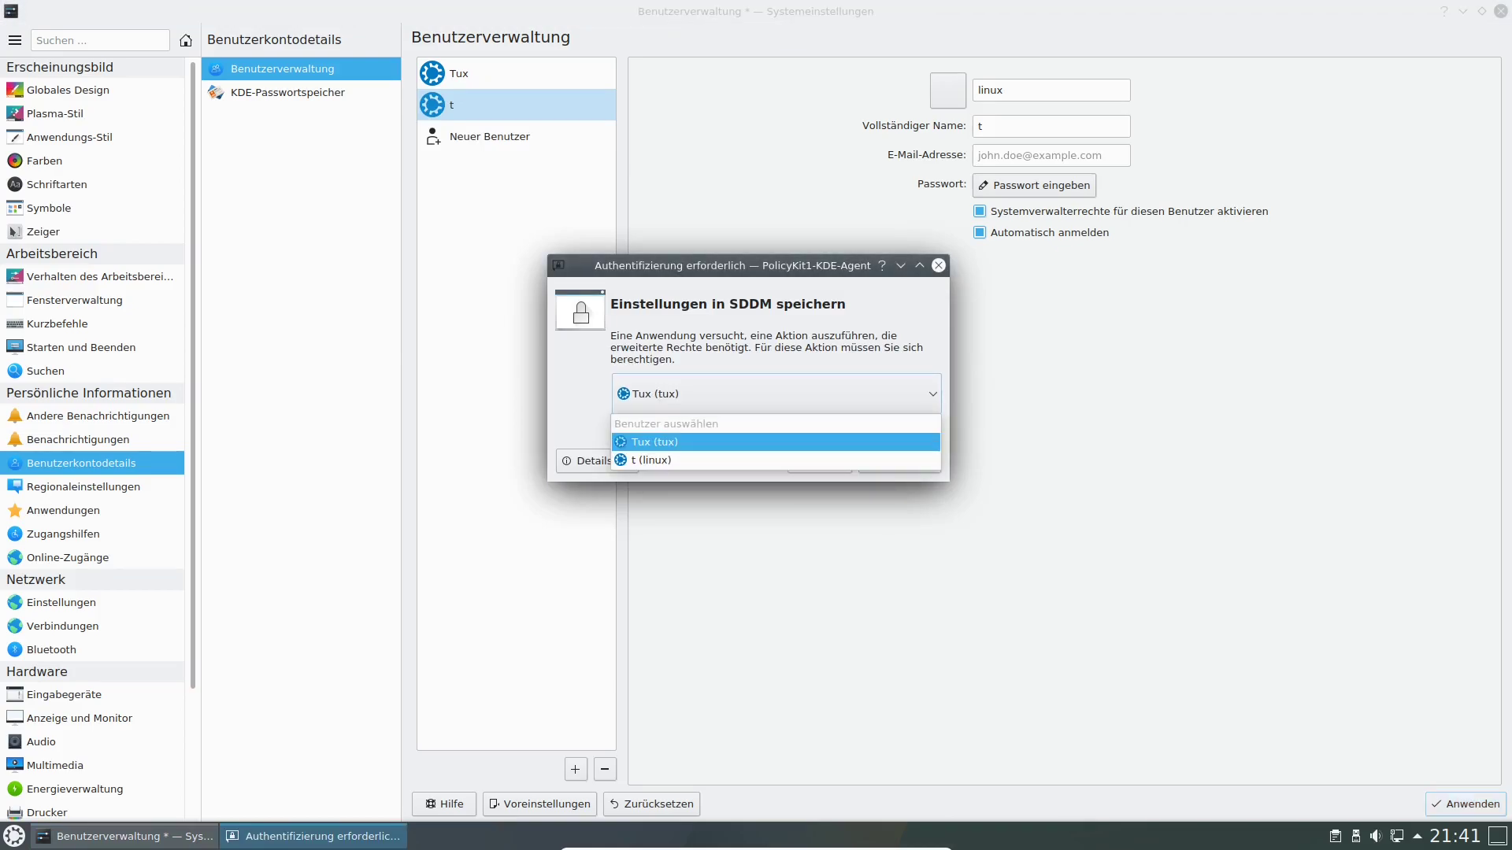
left_click(776, 442)
left_click(775, 430)
type("******")
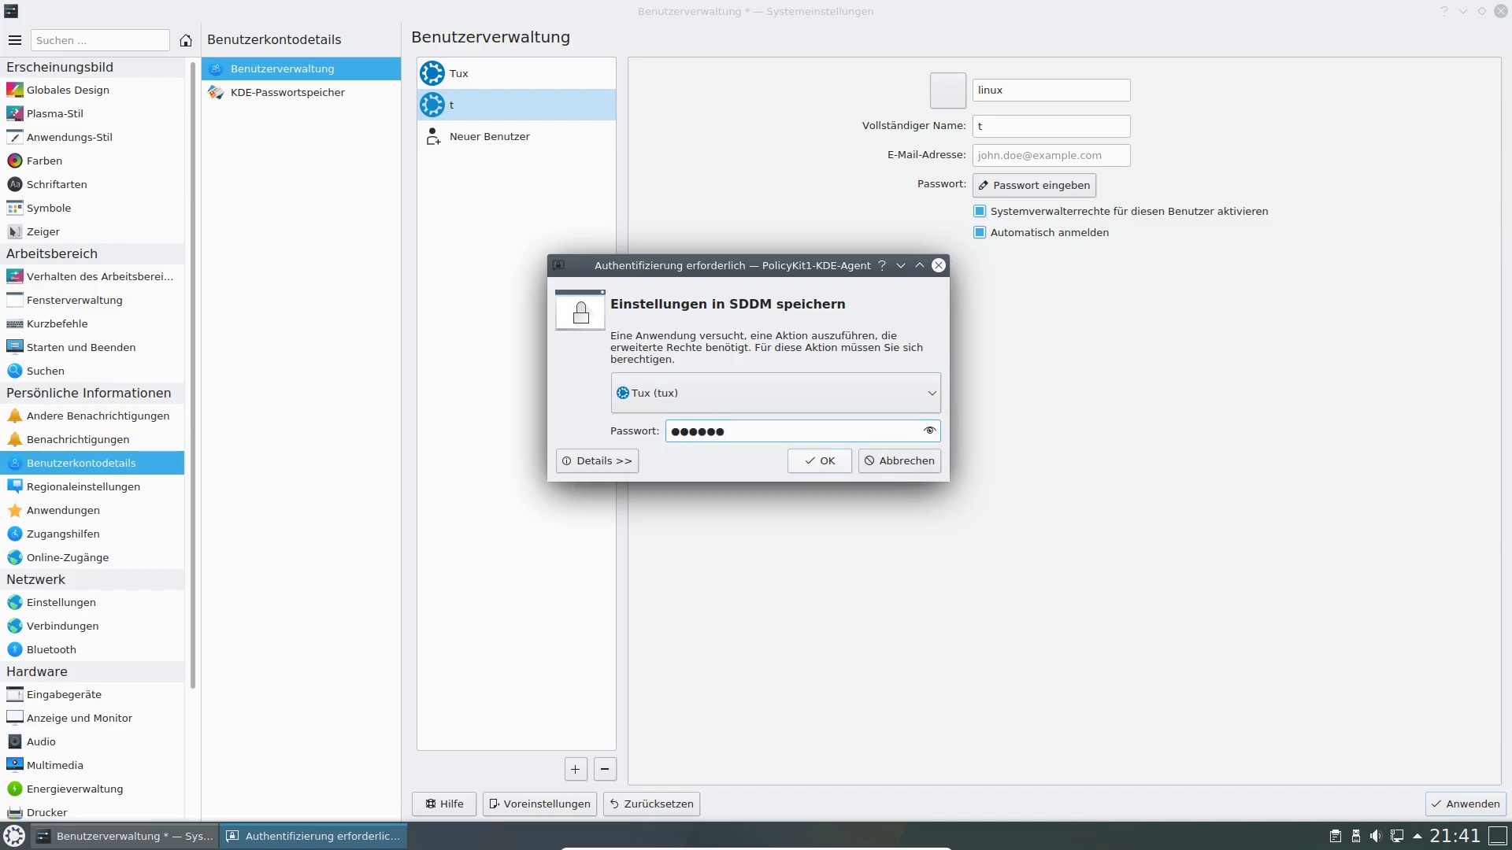
key("Return")
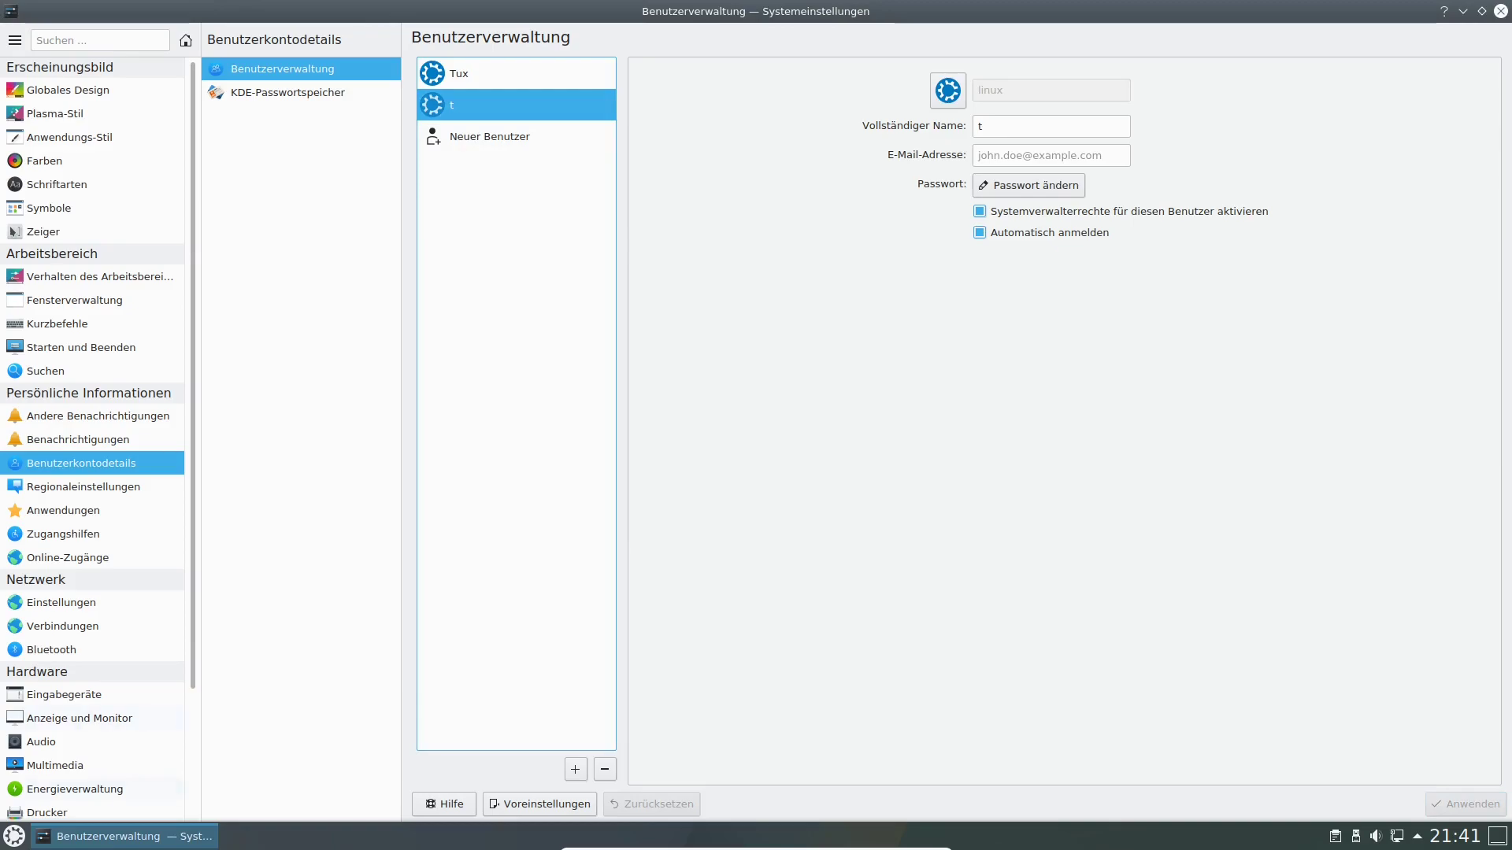
left_click(15, 836)
Log out of Tux's session and make a first login attempt on the login screen.
mouse_move(336, 781)
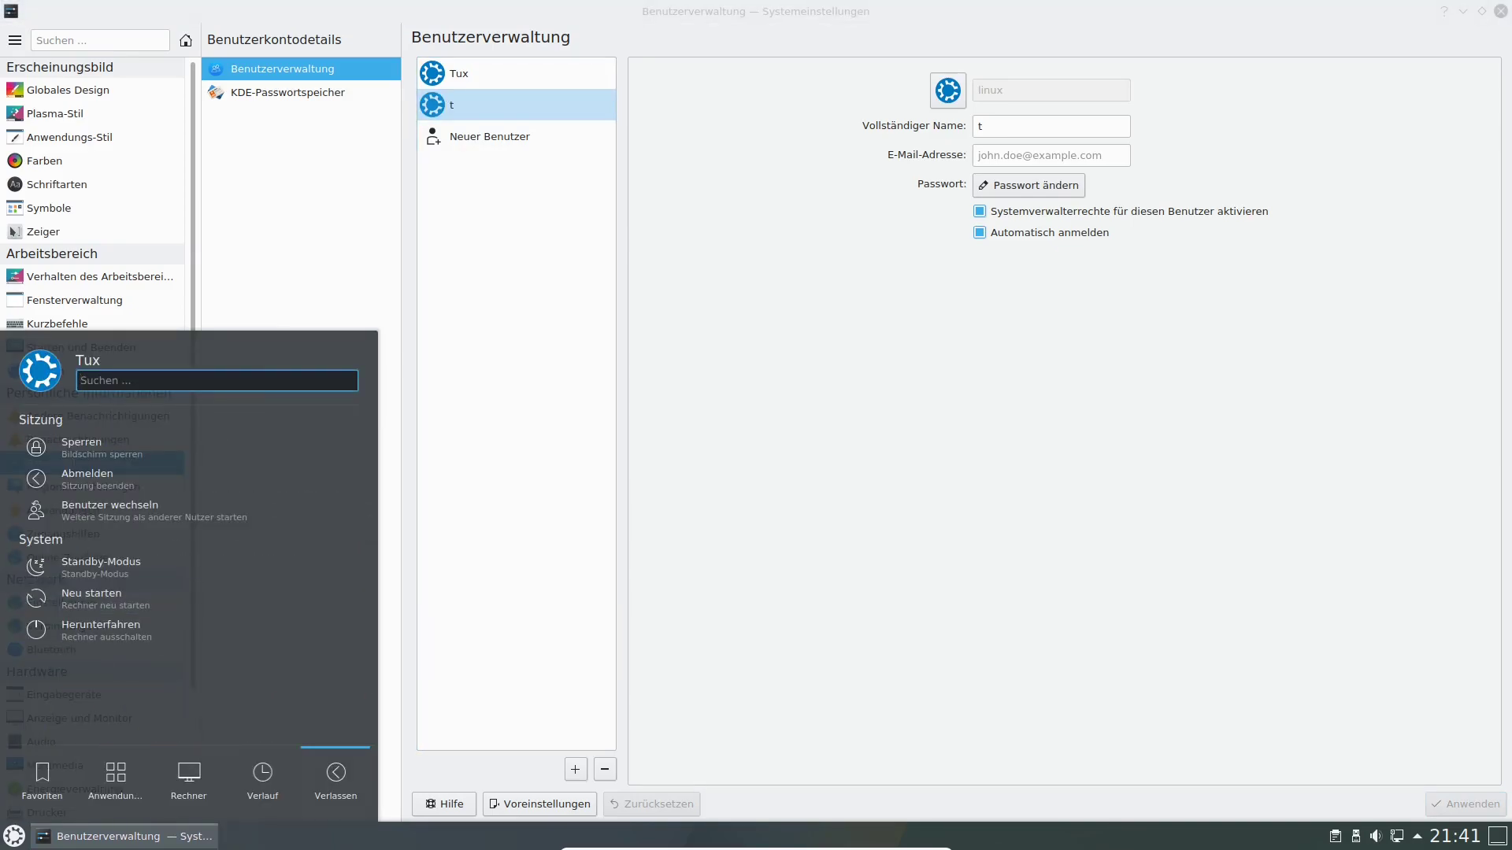
left_click(88, 477)
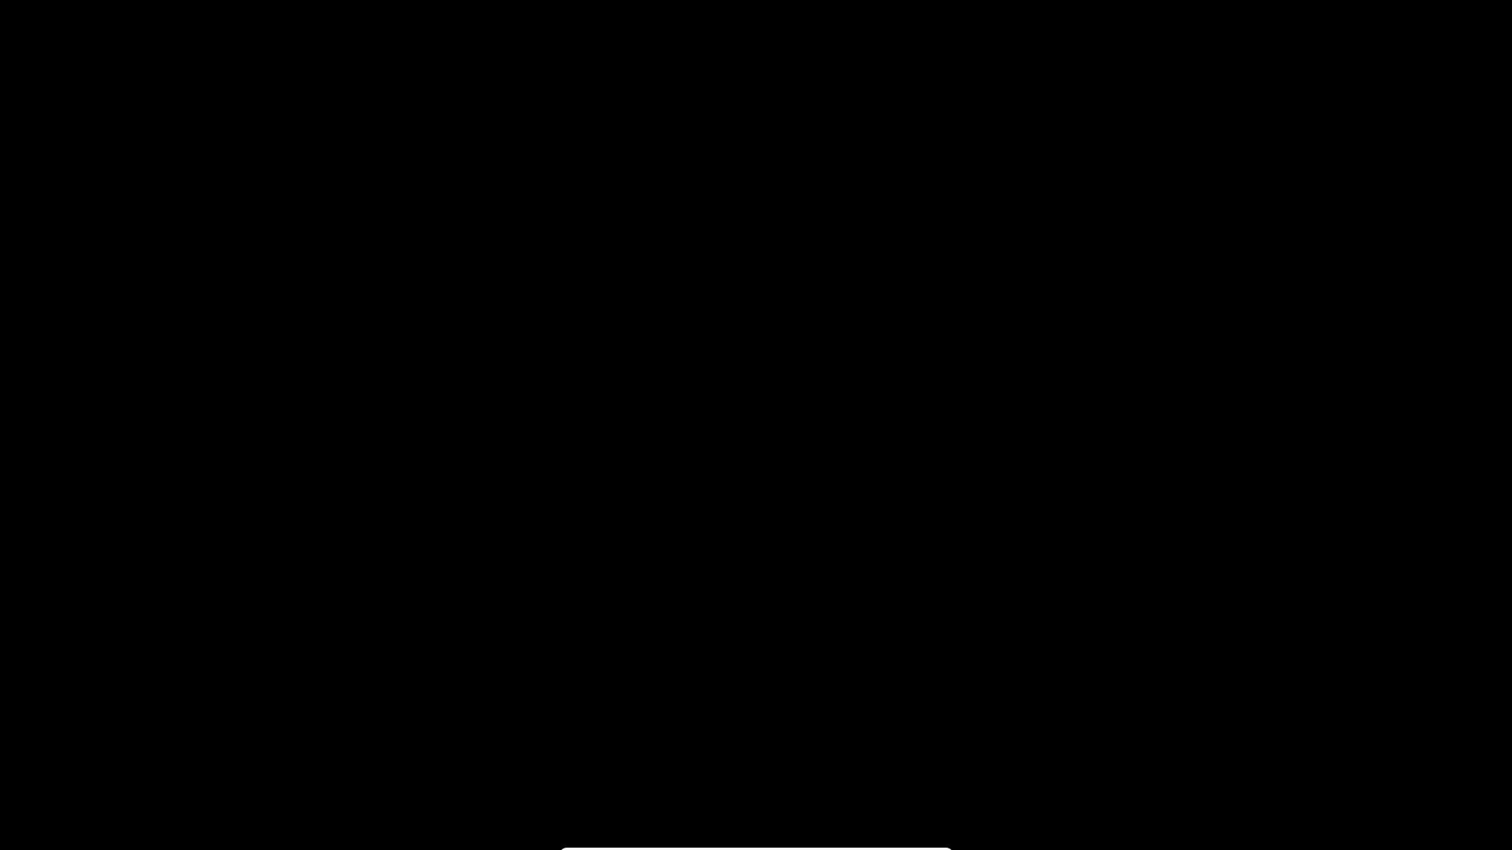
key("Left")
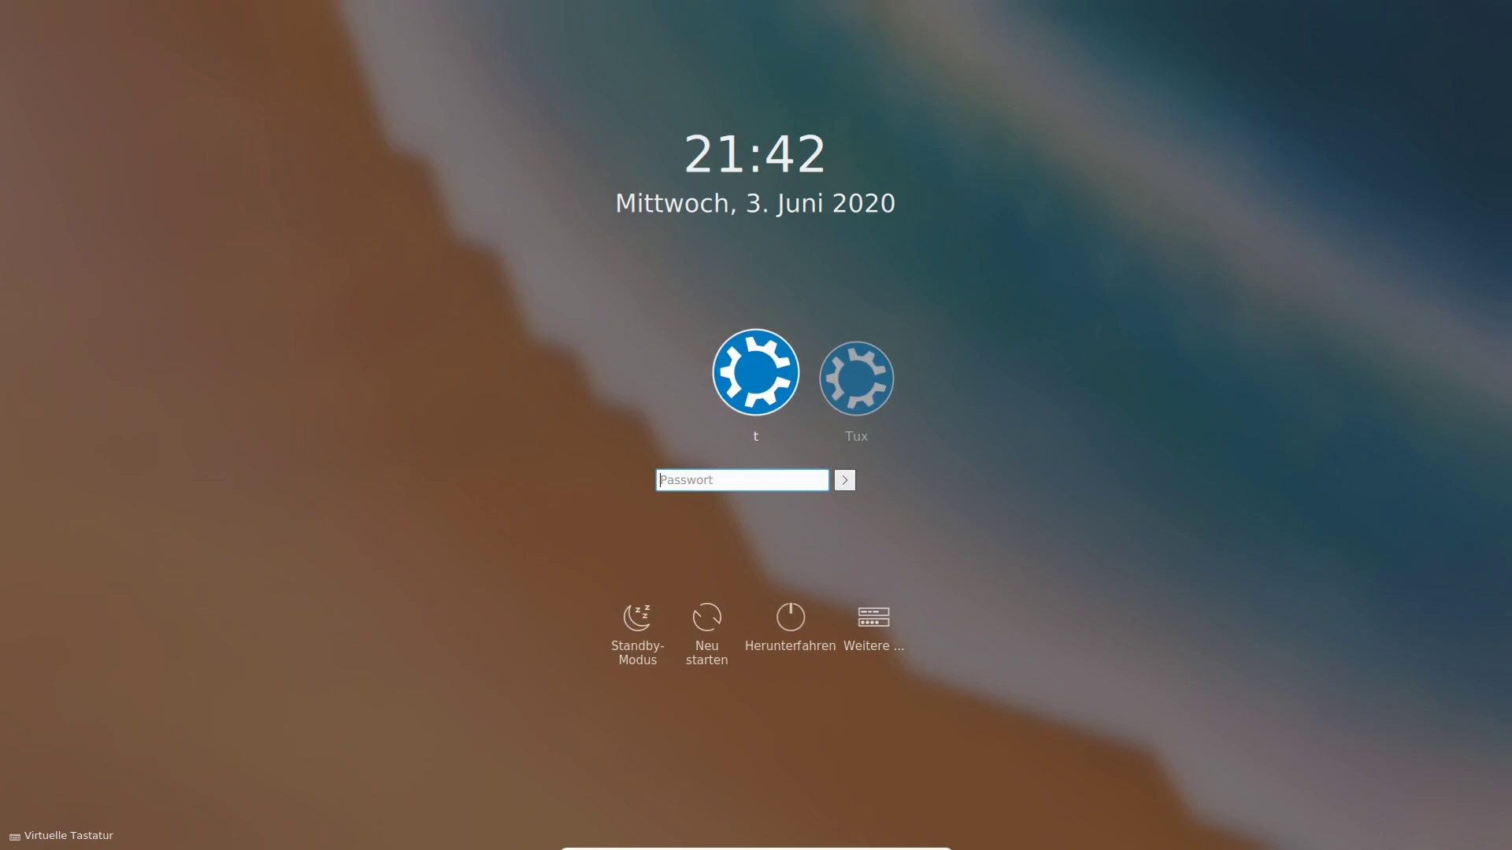
key("Right")
type("tt")
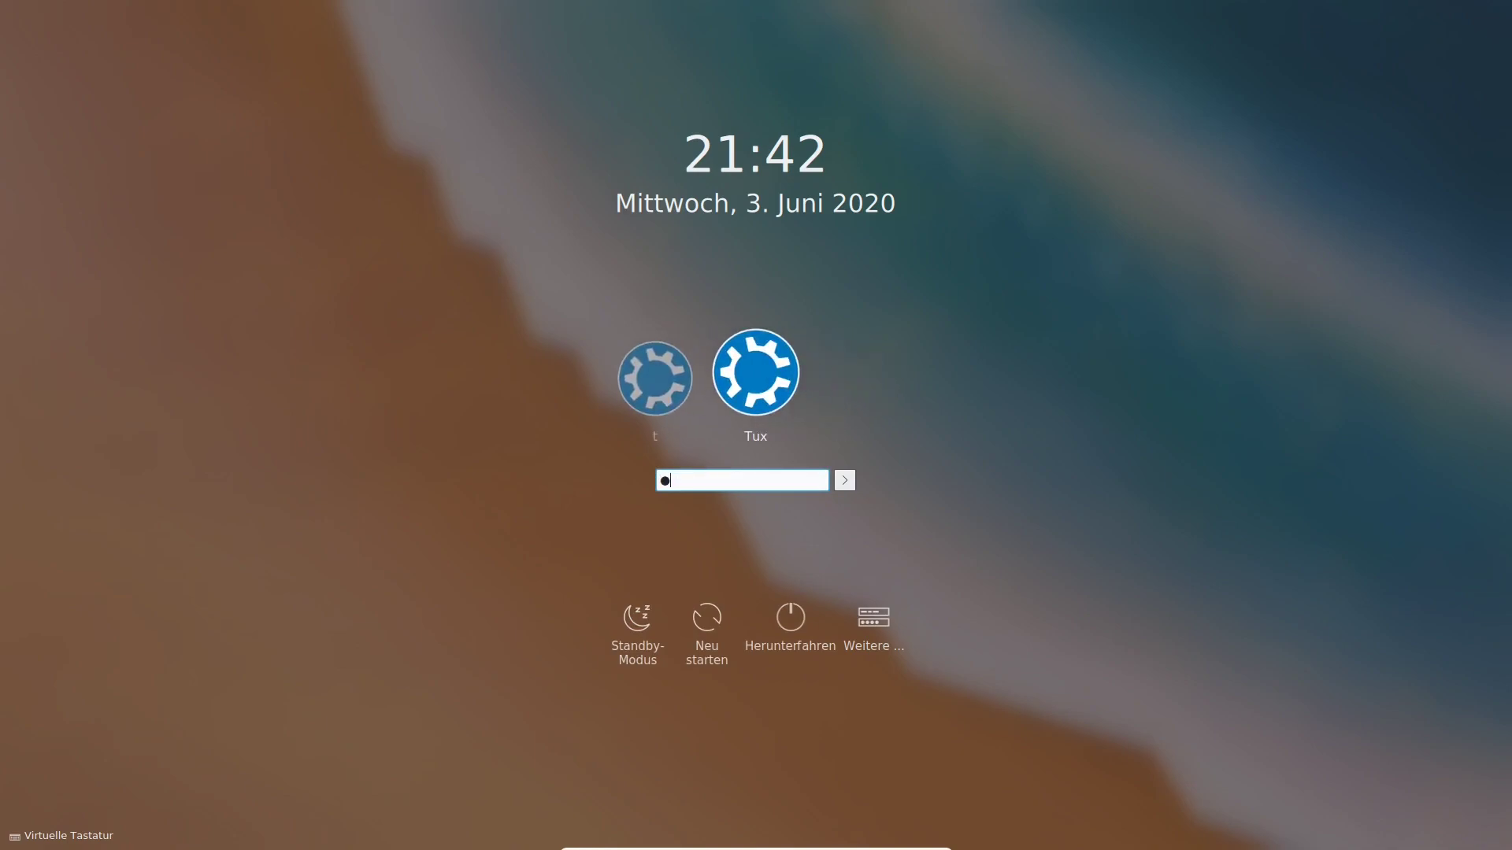
key("Return")
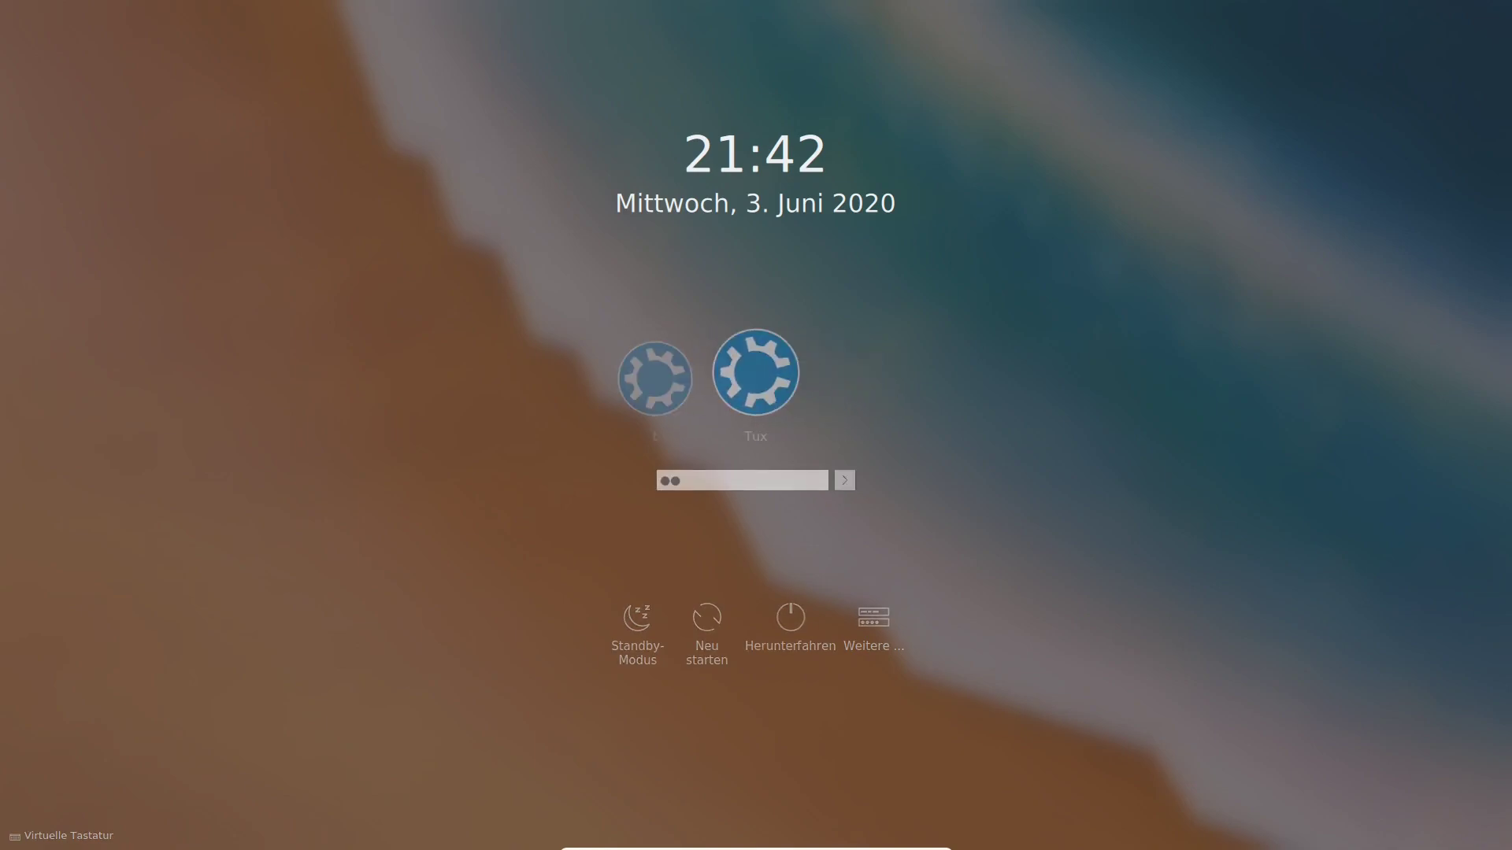
Select user t, re-enter its password and log in.
key("Left")
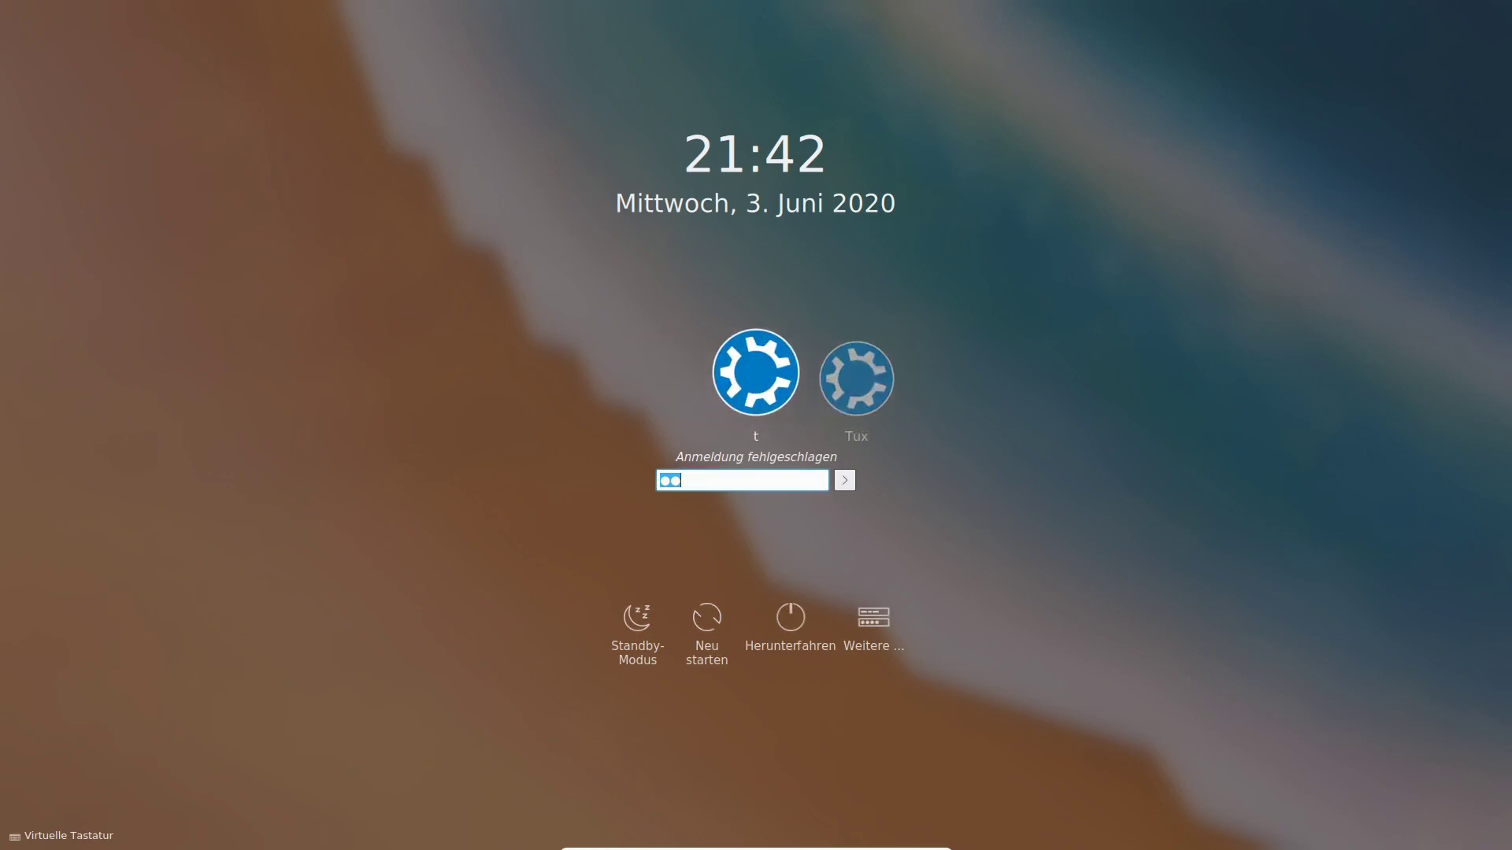
type("tt")
key("ctrl+a")
type("ttttttt")
key("Return")
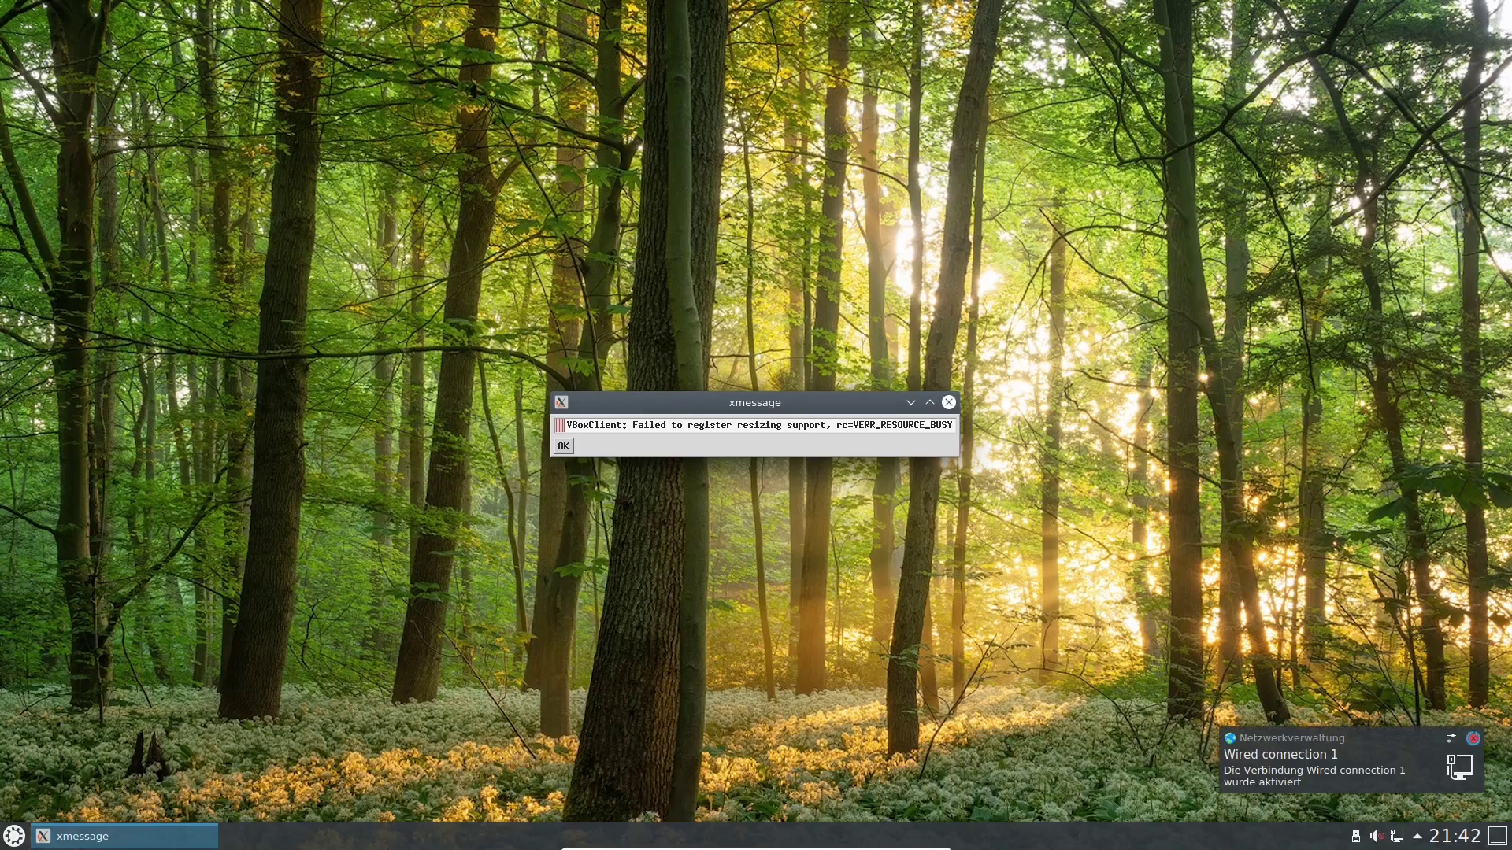
Dismiss the VirtualBox resize error, log out of user t, and unlock Tux's session with its password.
left_click(563, 446)
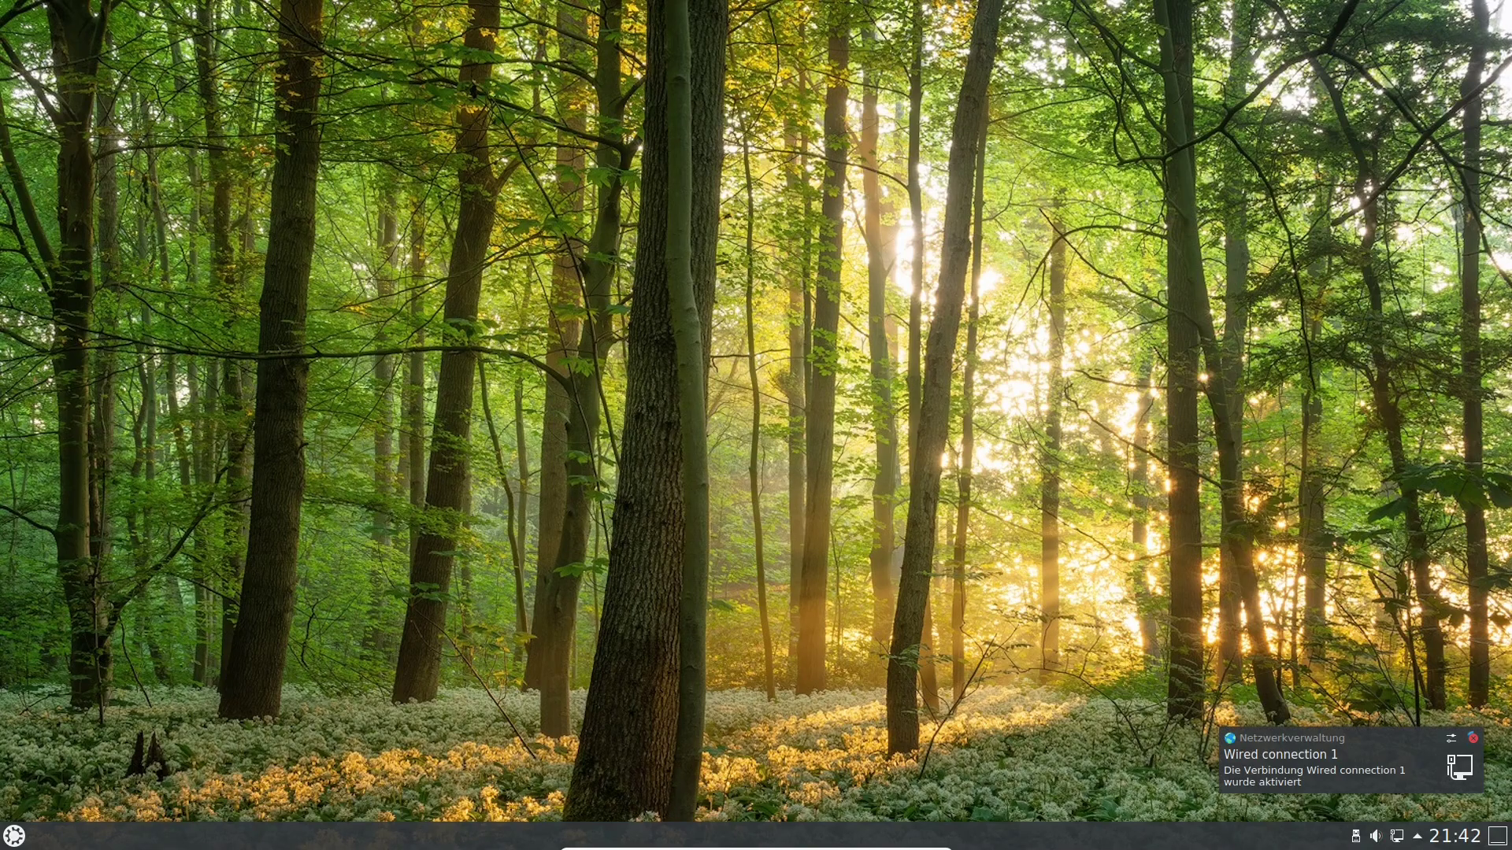
left_click(14, 837)
left_click(336, 780)
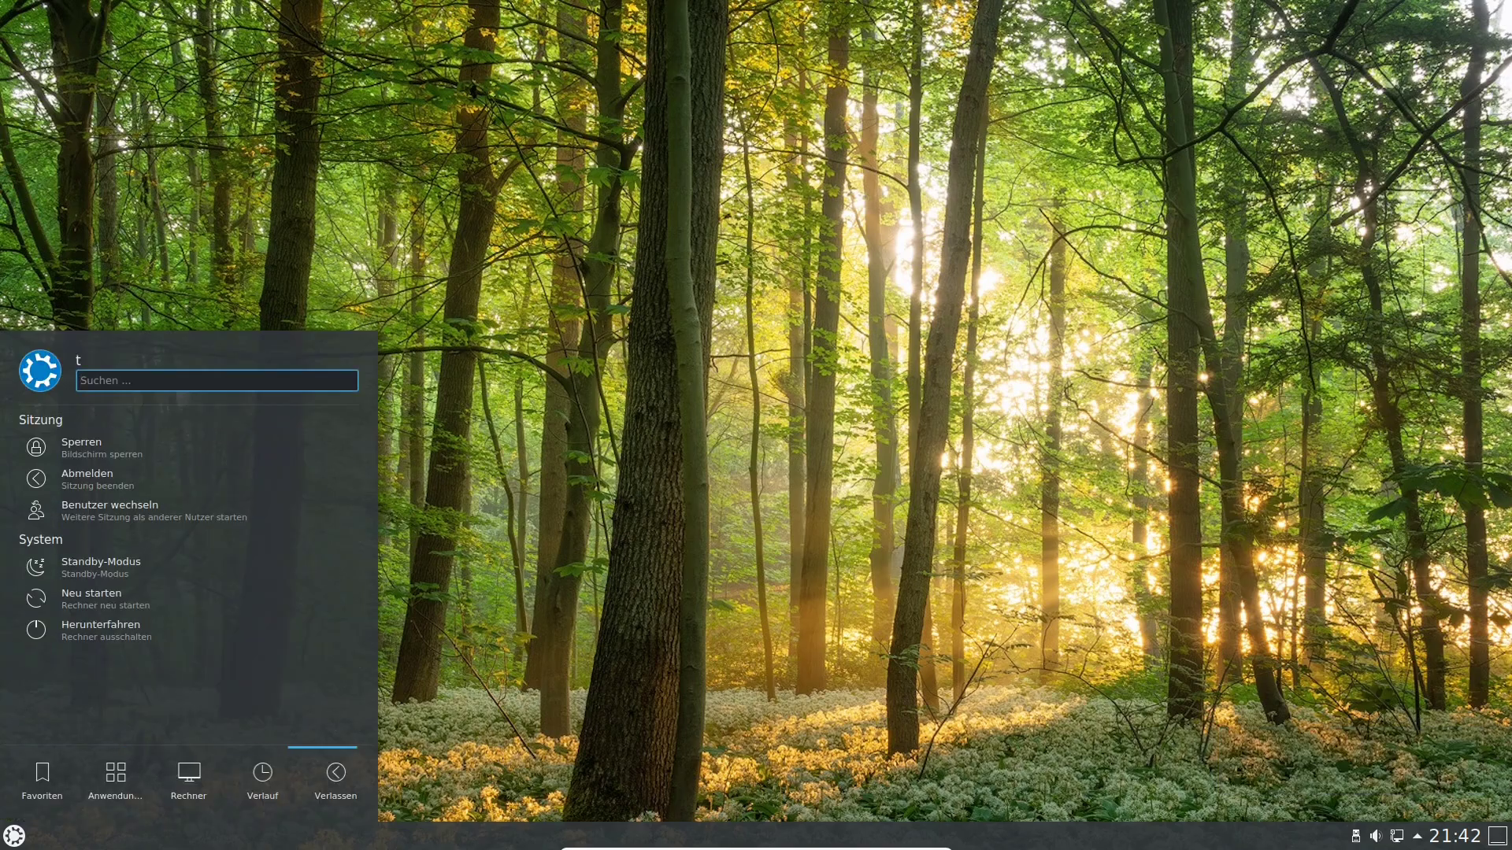
left_click(87, 478)
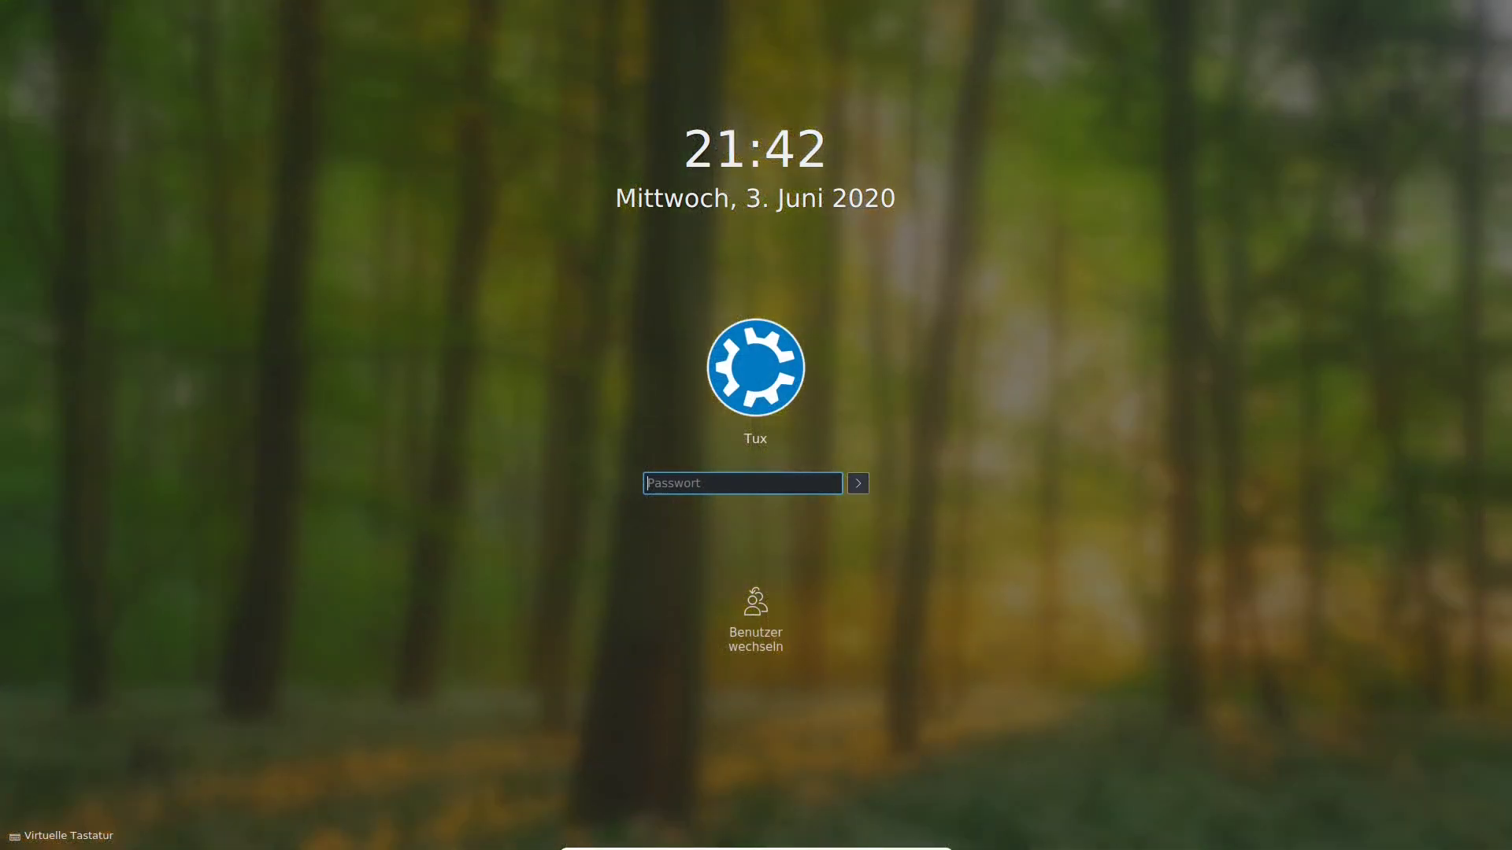
type("password")
key("Return")
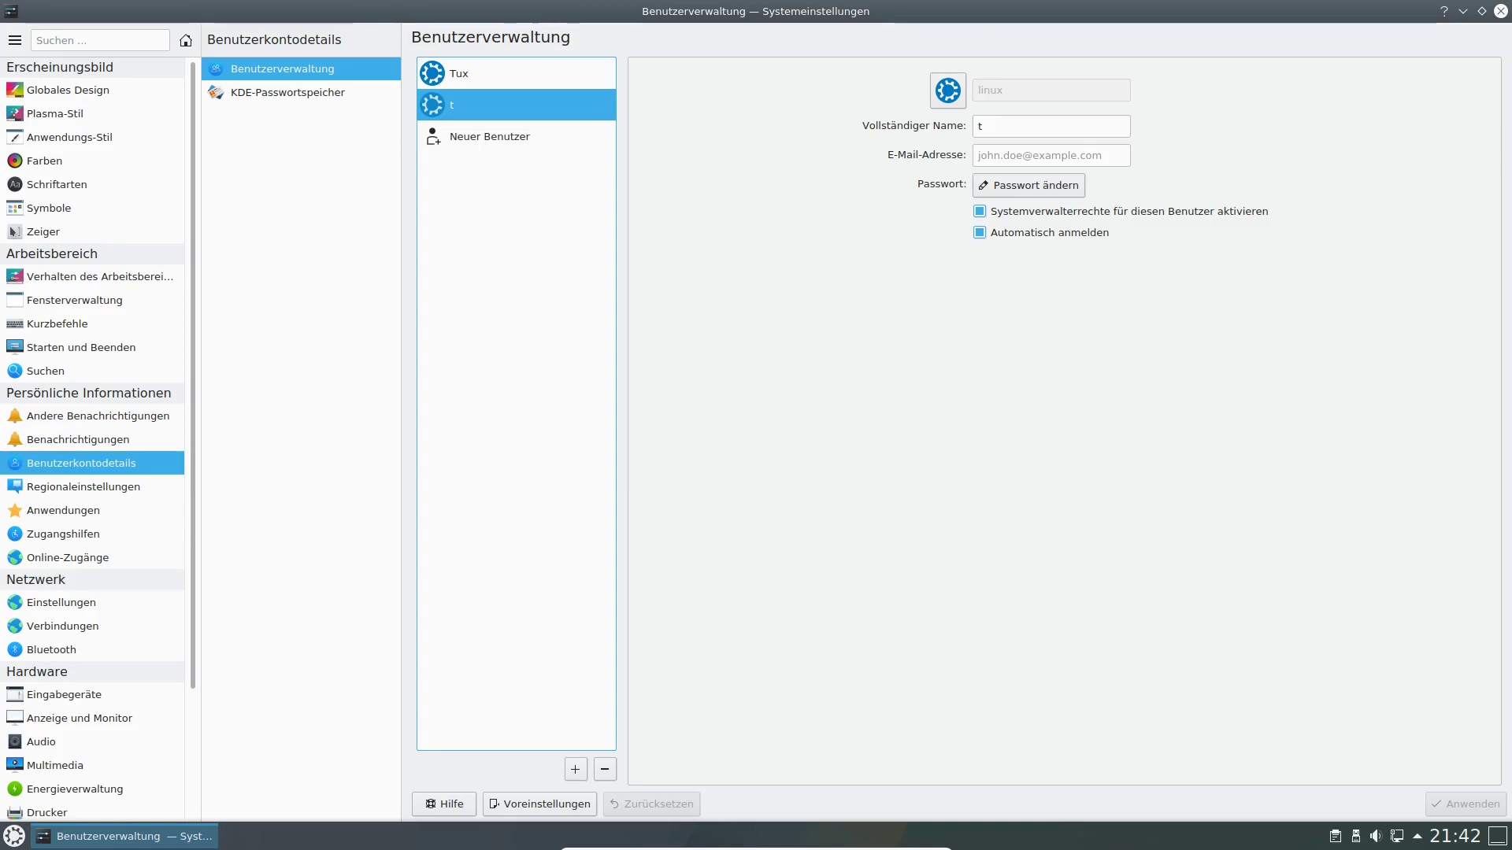
Delete user t while keeping its files.
left_click_drag(756, 11, 473, 33)
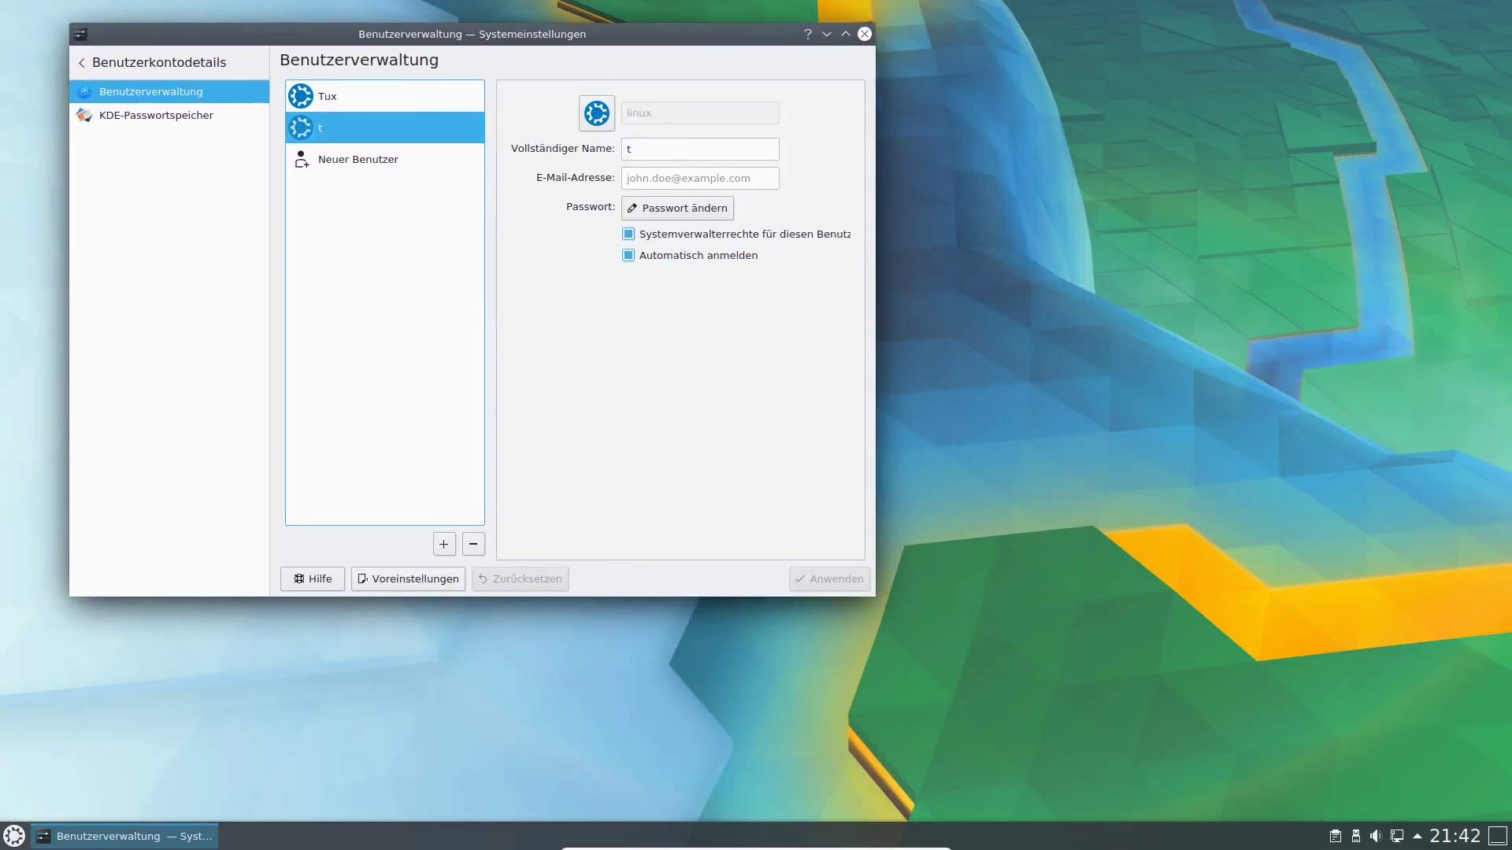
left_click(473, 544)
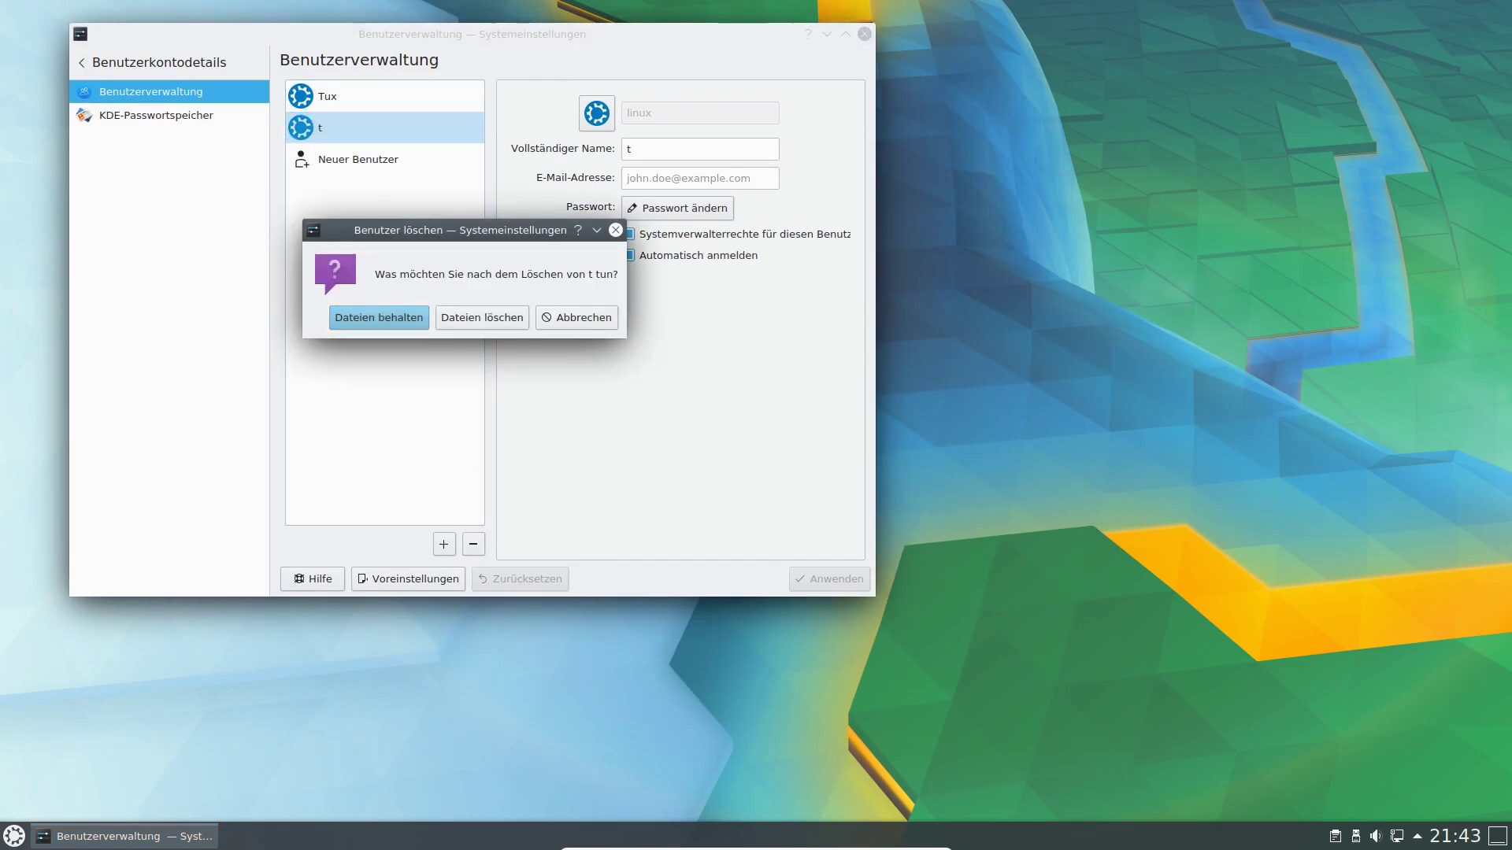
key("Return")
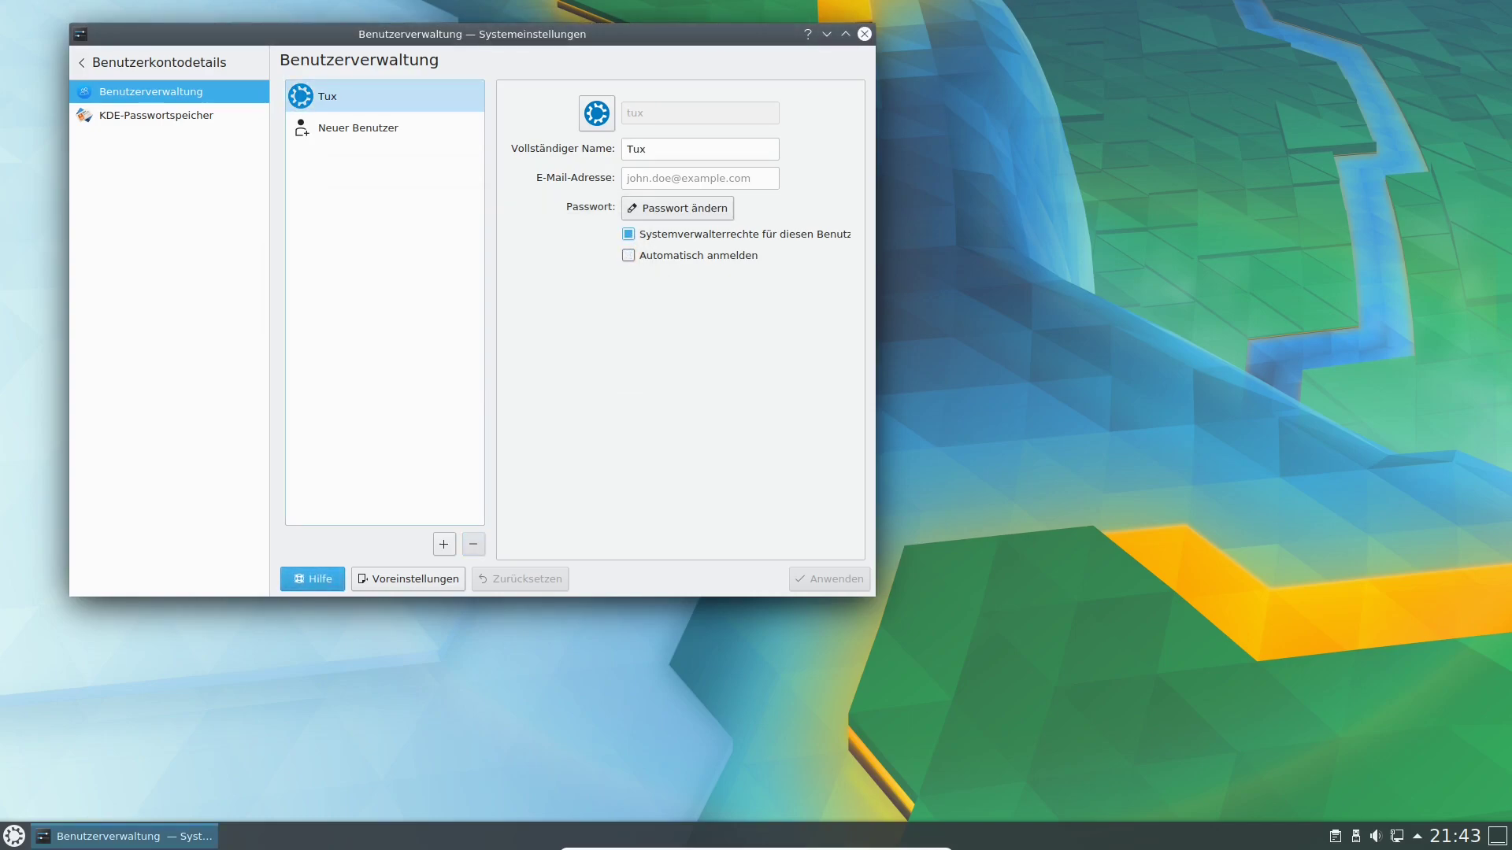
Browse the KDE-Passwortspeicher settings, cancelling a new wallet and viewing Zugriffsüberwachung.
left_click(156, 115)
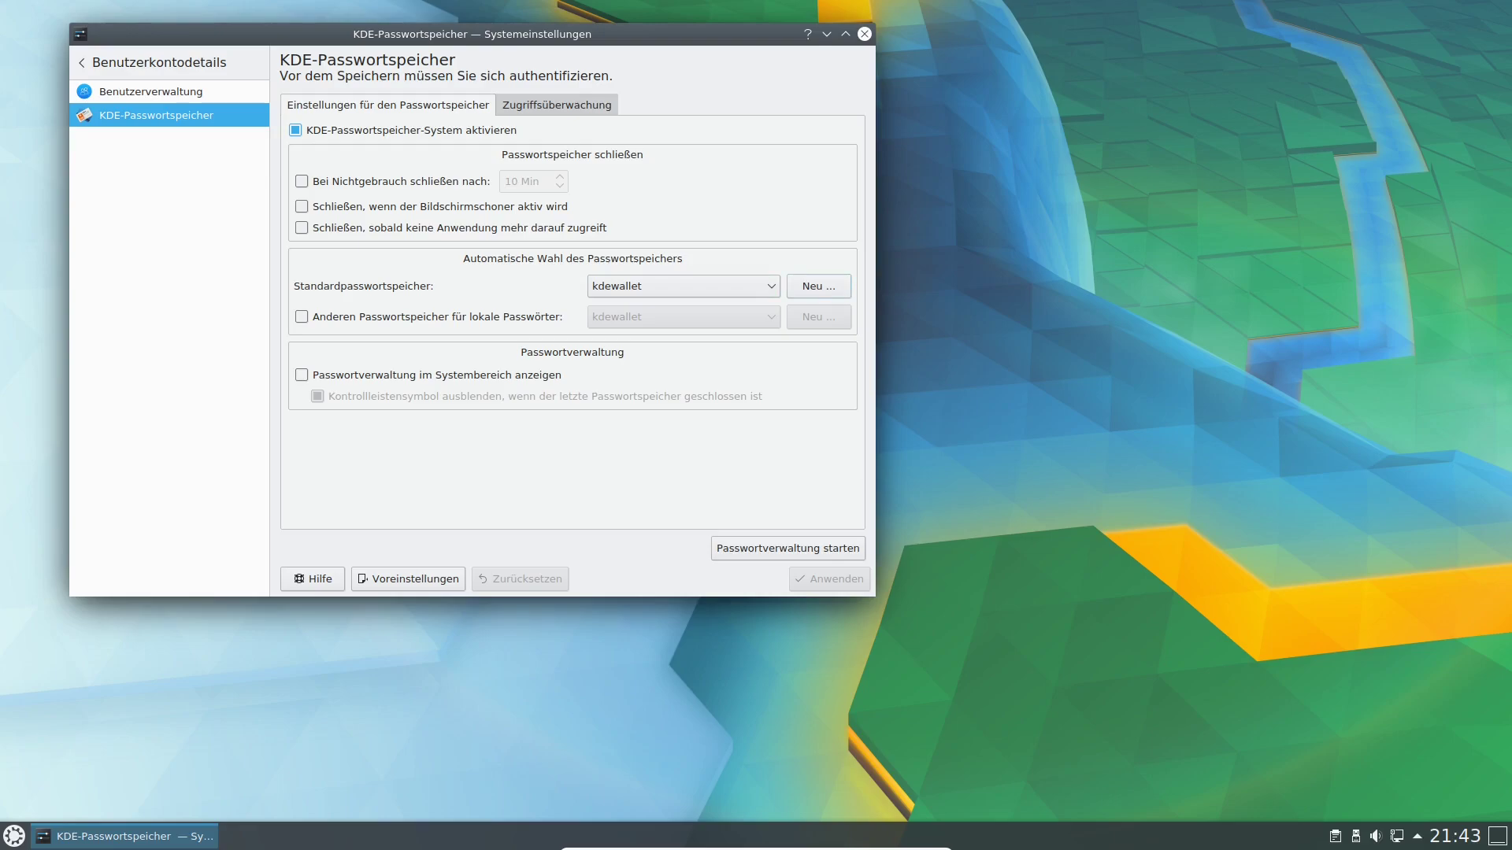
left_click(819, 287)
left_click(517, 313)
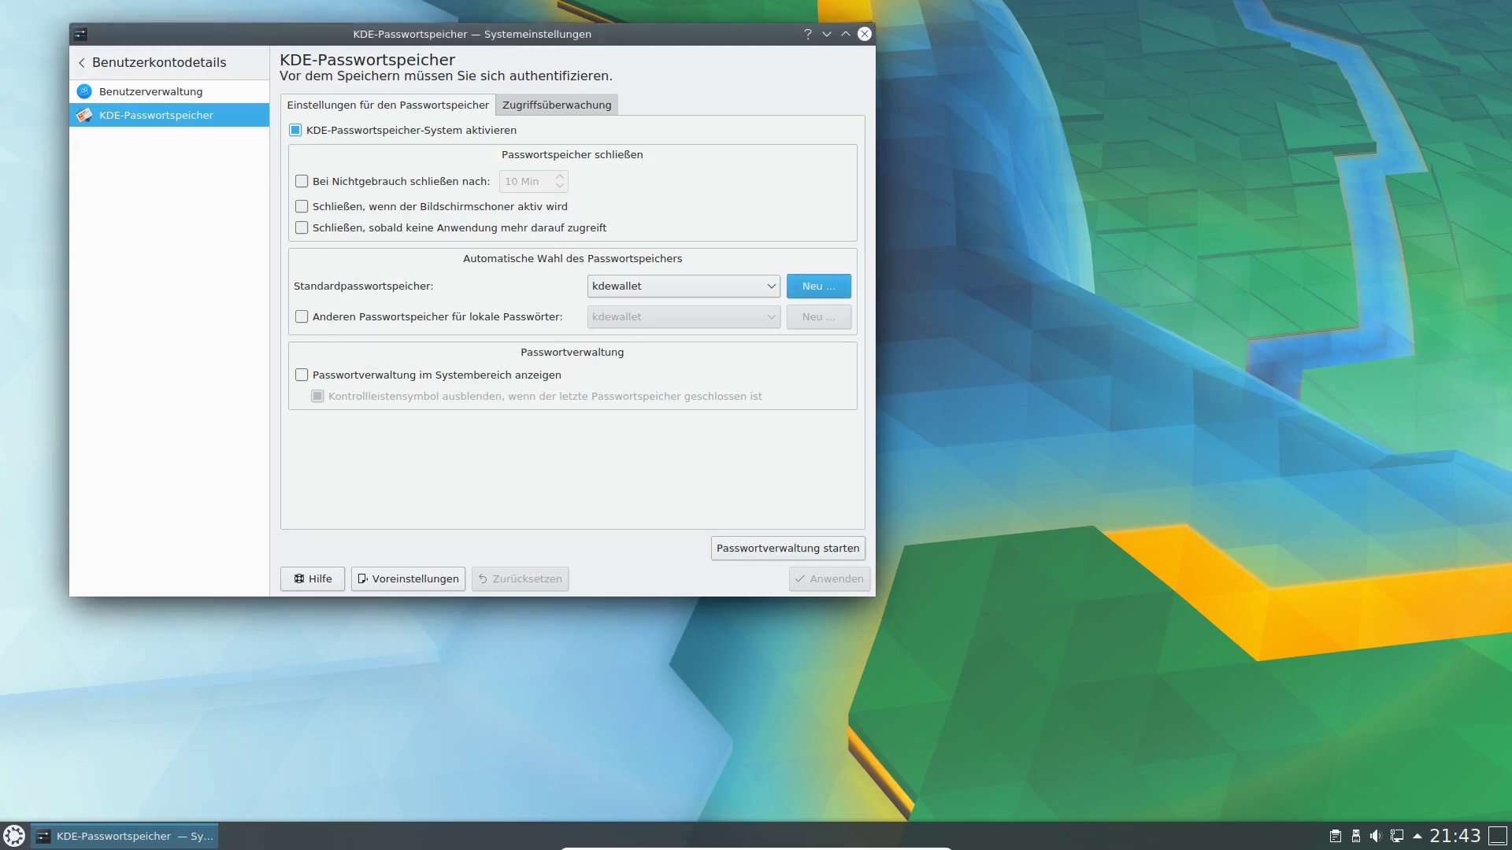
left_click(557, 104)
left_click(296, 130)
left_click(295, 130)
left_click(388, 105)
left_click(170, 63)
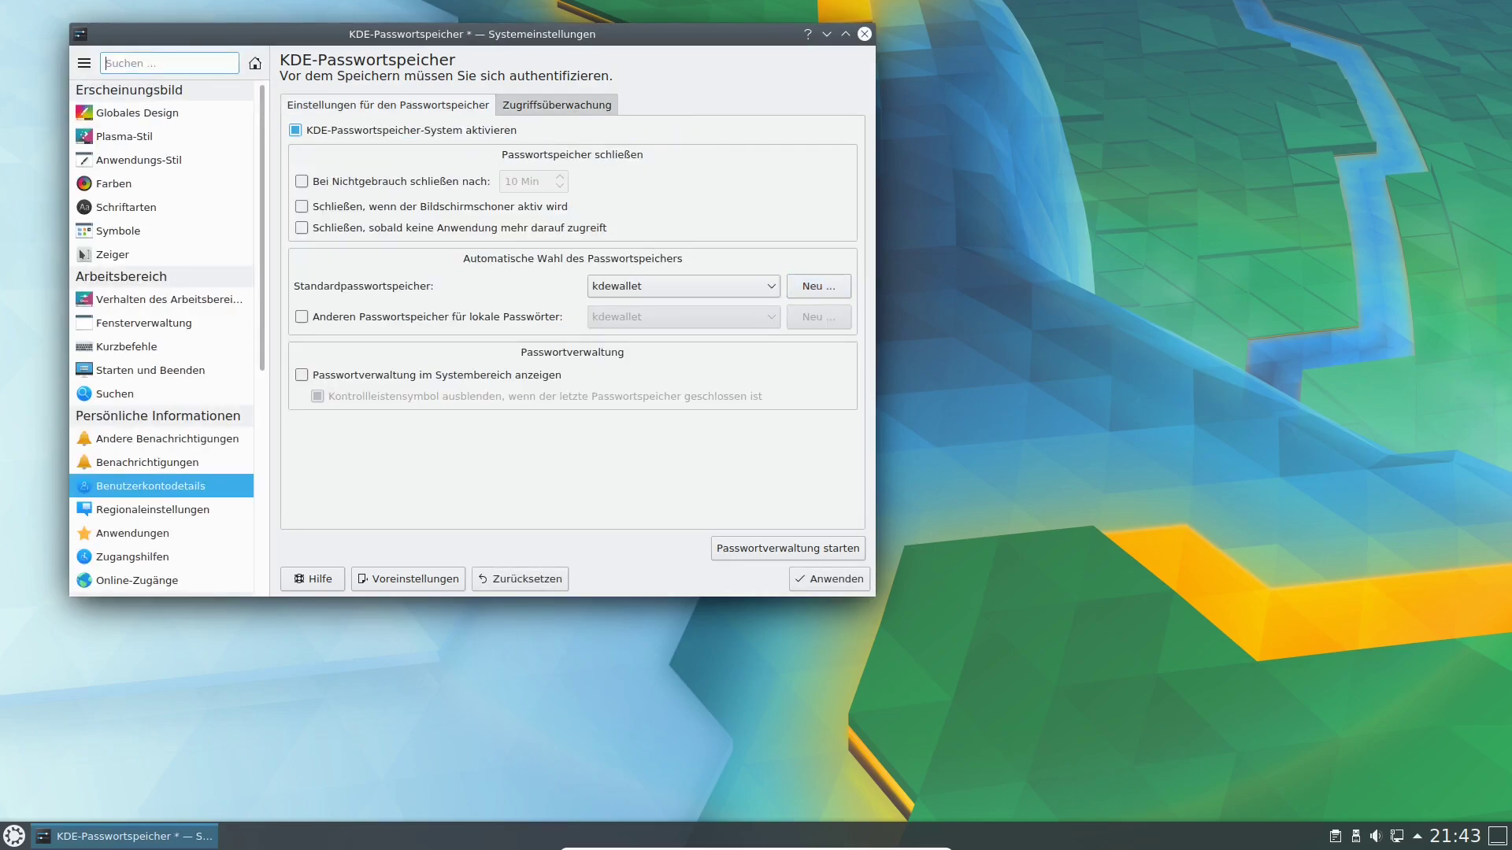